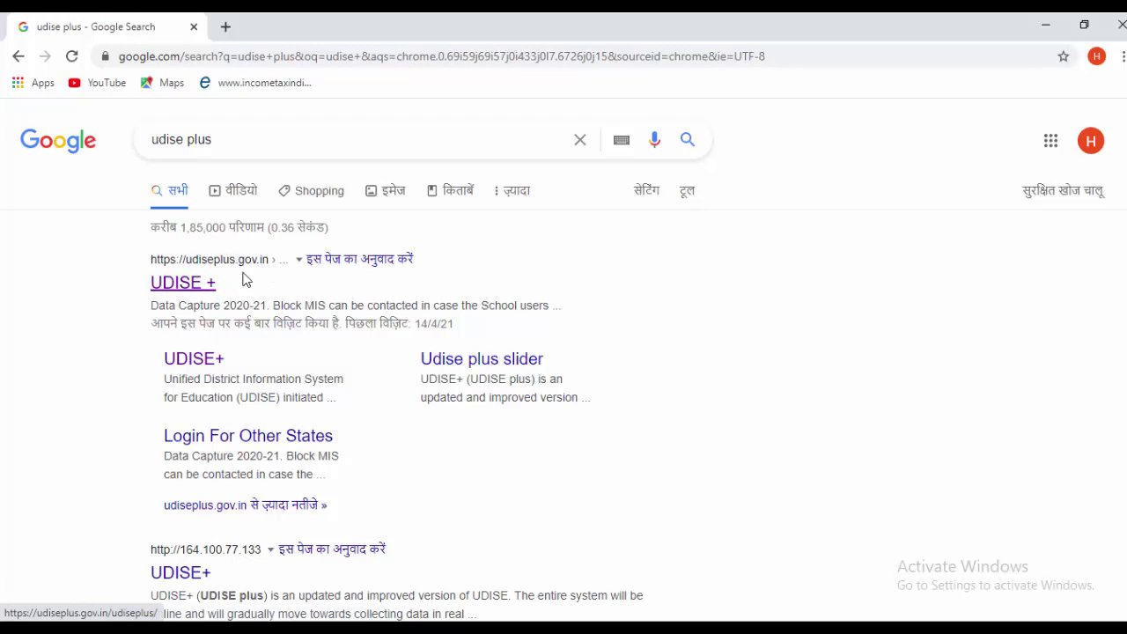
- Open the UDISE+ result from Google and scroll down its Data Capture 2020-21 login page
{"action": "left_click", "coordinate": [185, 289]}
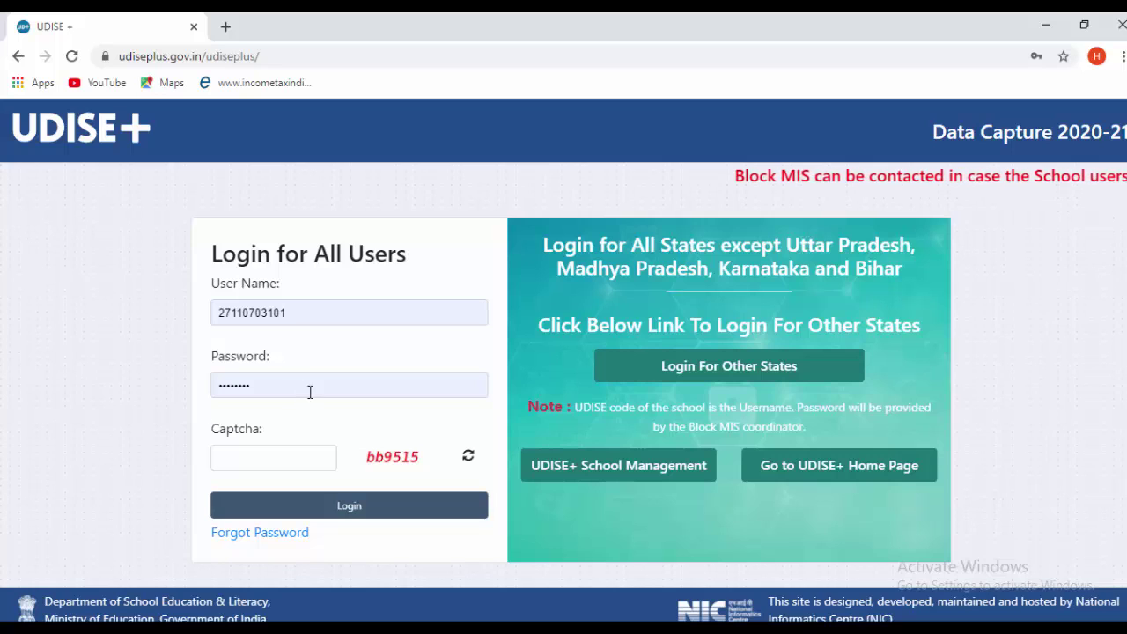
{"action": "scroll", "coordinate": [309, 390], "scroll_direction": "down", "scroll_amount": 1}
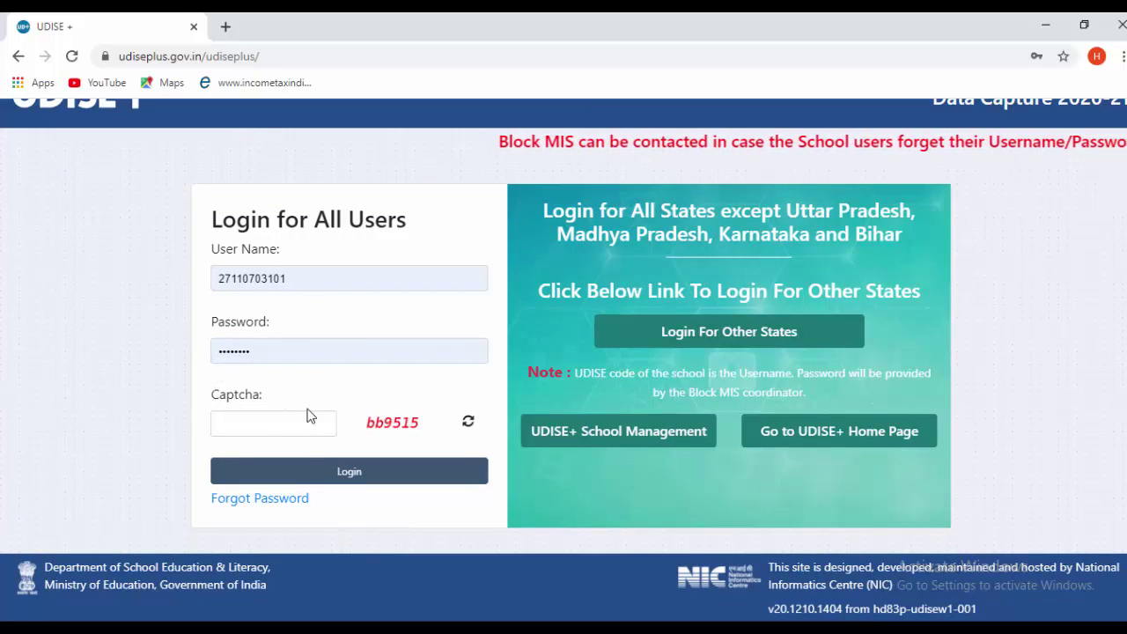
- On Forgot Password, submit a reset with the school's user ID, registered mobile number and captcha
{"action": "left_click", "coordinate": [280, 501]}
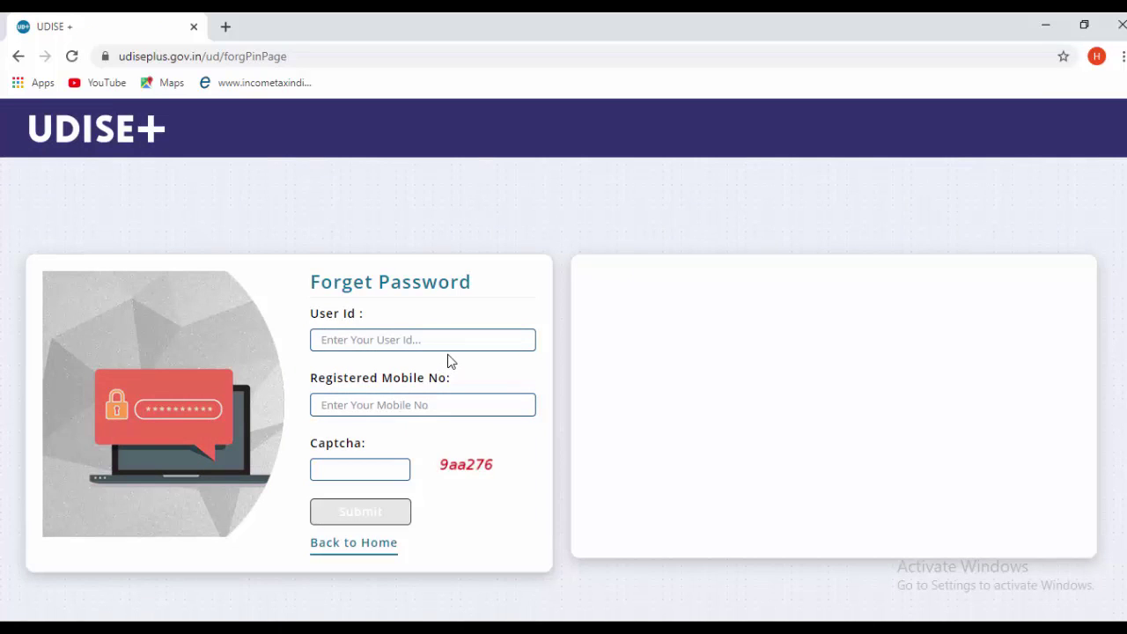
{"action": "left_click", "coordinate": [336, 341]}
{"action": "type", "text": "2"}
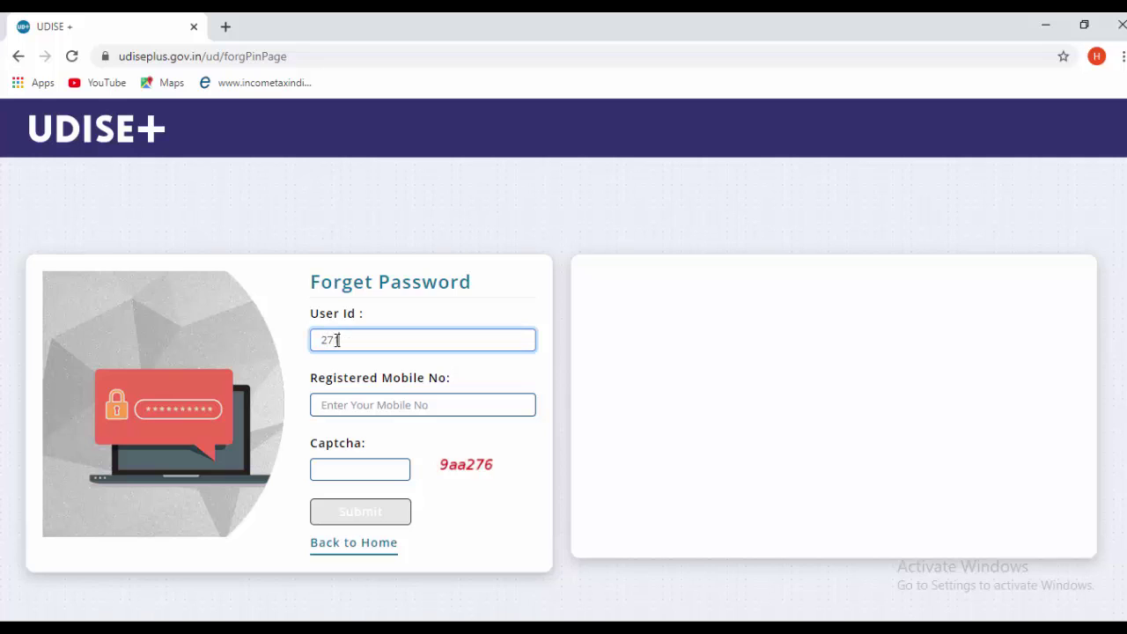
{"action": "type", "text": "7110"}
{"action": "key", "text": "Return"}
{"action": "type", "text": "27110703101"}
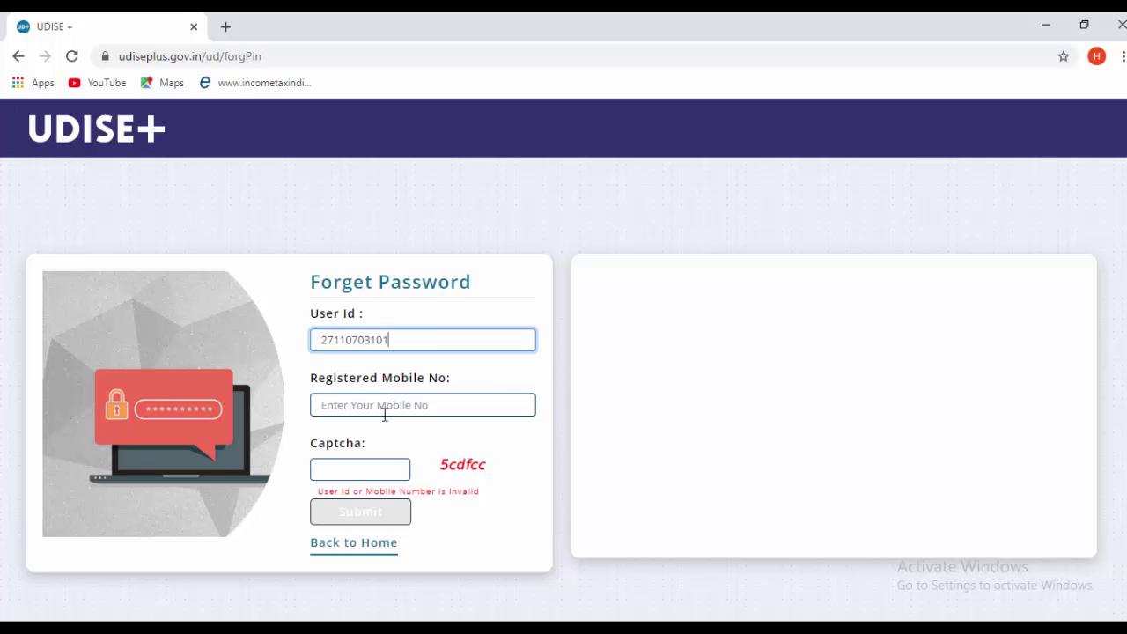
{"action": "left_click", "coordinate": [368, 406]}
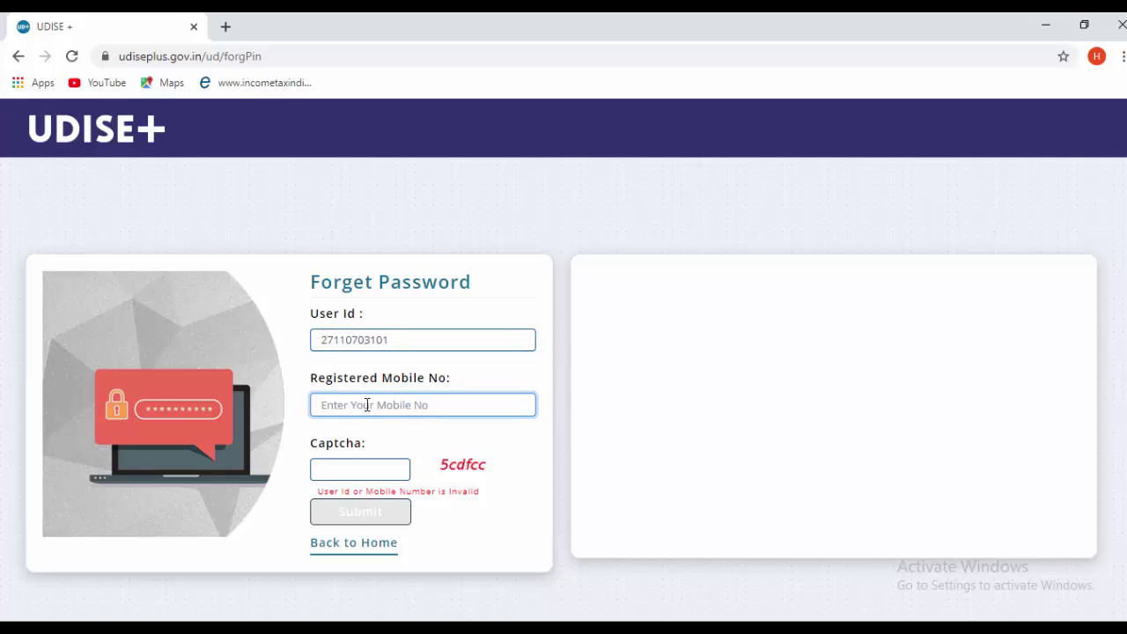
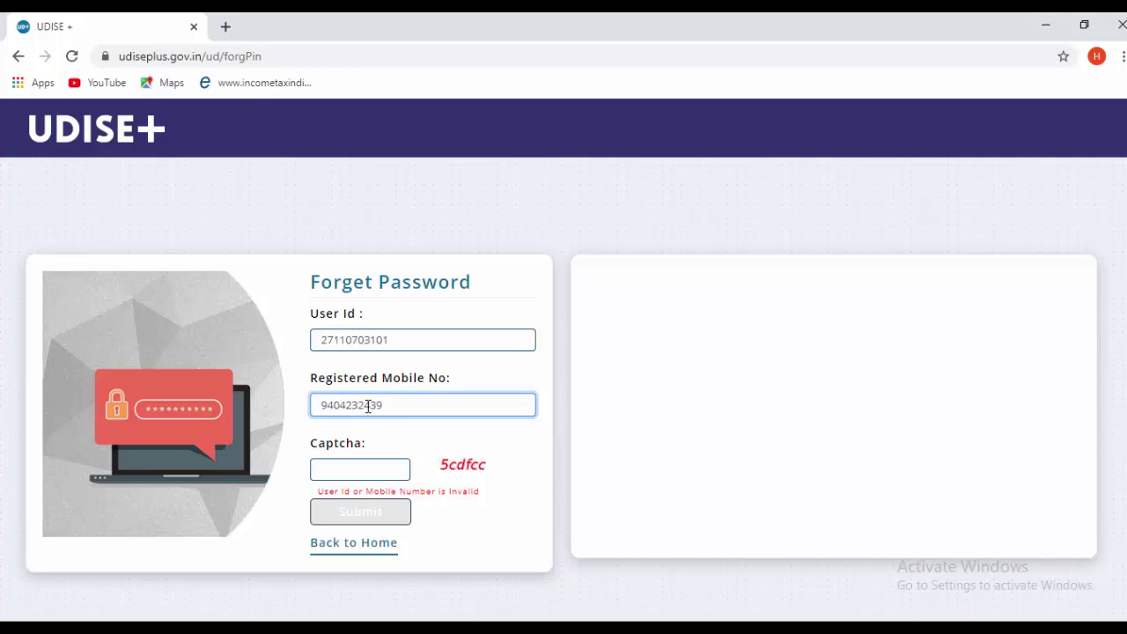
{"action": "left_click", "coordinate": [378, 472]}
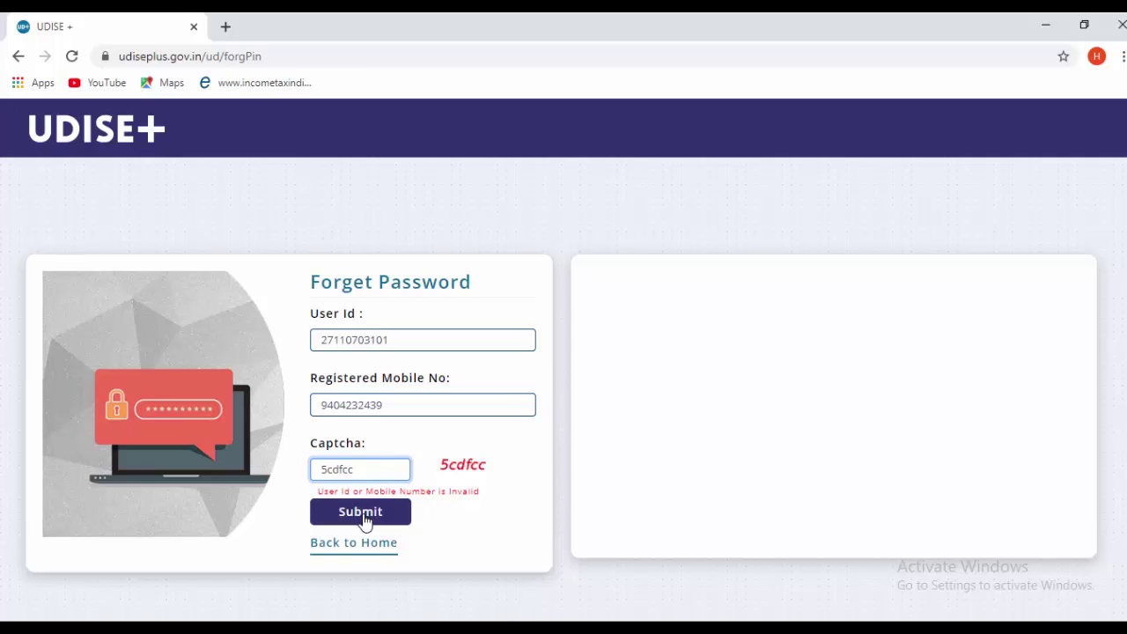
{"action": "left_click", "coordinate": [360, 516]}
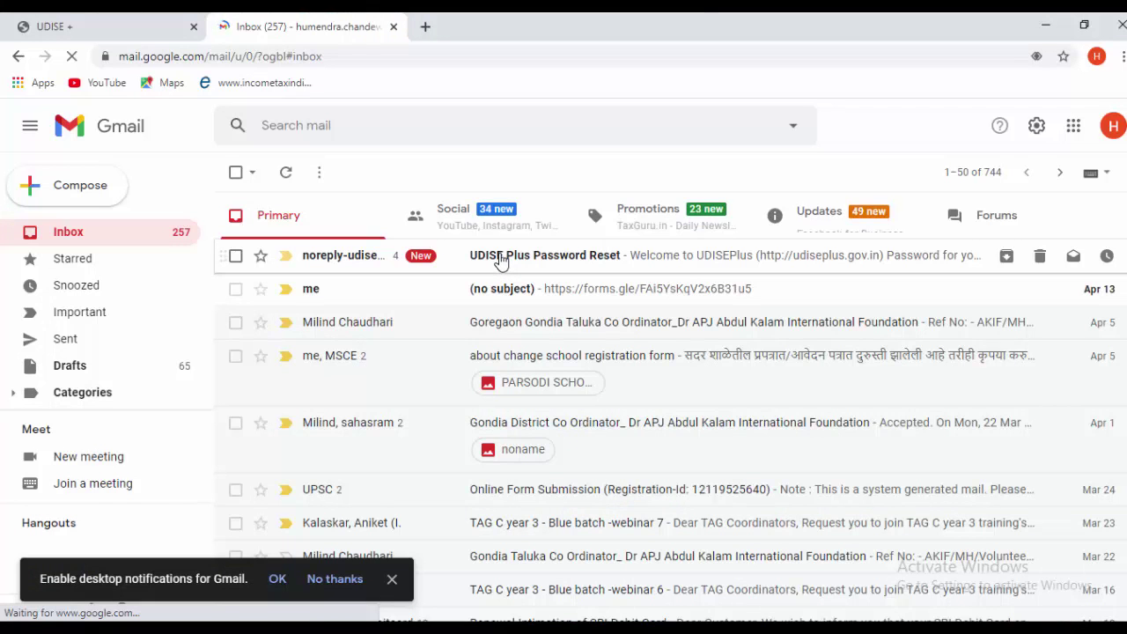
- Copy the new password from the 'UDISE Plus Password Reset' email and close Gmail
{"action": "left_click", "coordinate": [529, 269]}
{"action": "scroll", "coordinate": [608, 393], "scroll_direction": "down", "scroll_amount": 2}
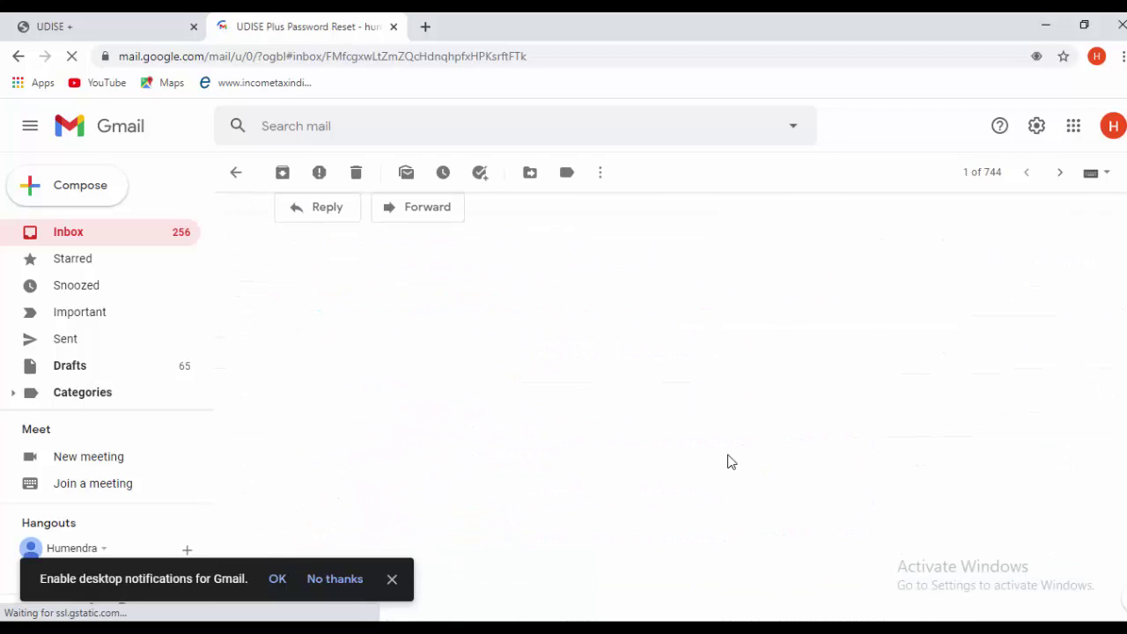
{"action": "left_click_drag", "start_coordinate": [790, 460], "coordinate": [880, 476]}
{"action": "key", "text": "ctrl+w"}
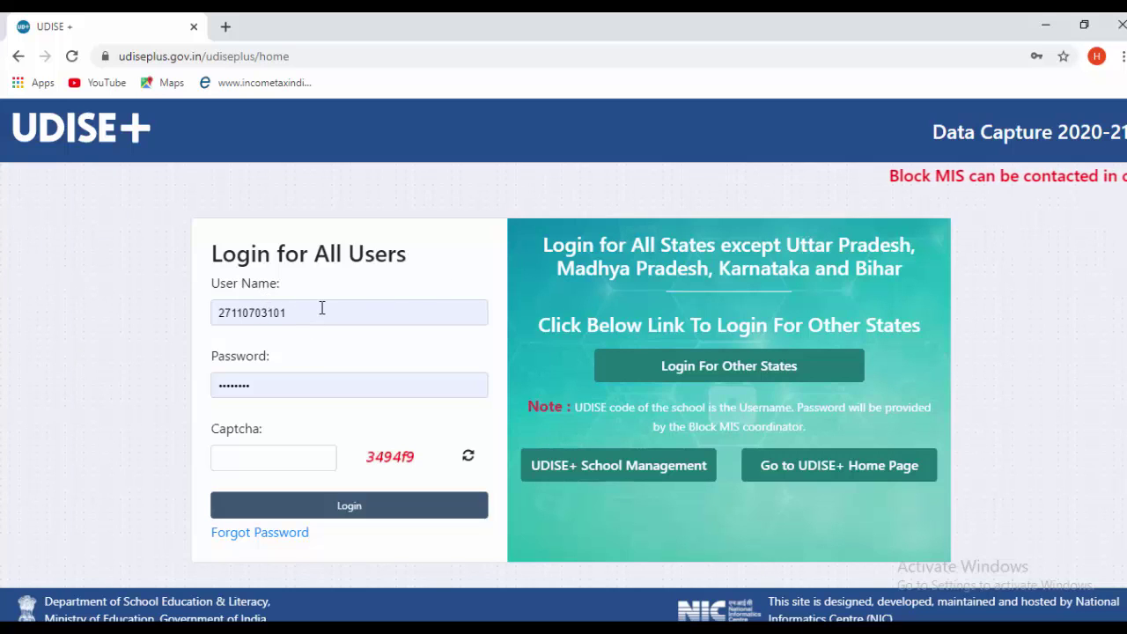
- Enter the login captcha and log in to the school's UDISE+ account
{"action": "left_click", "coordinate": [268, 452]}
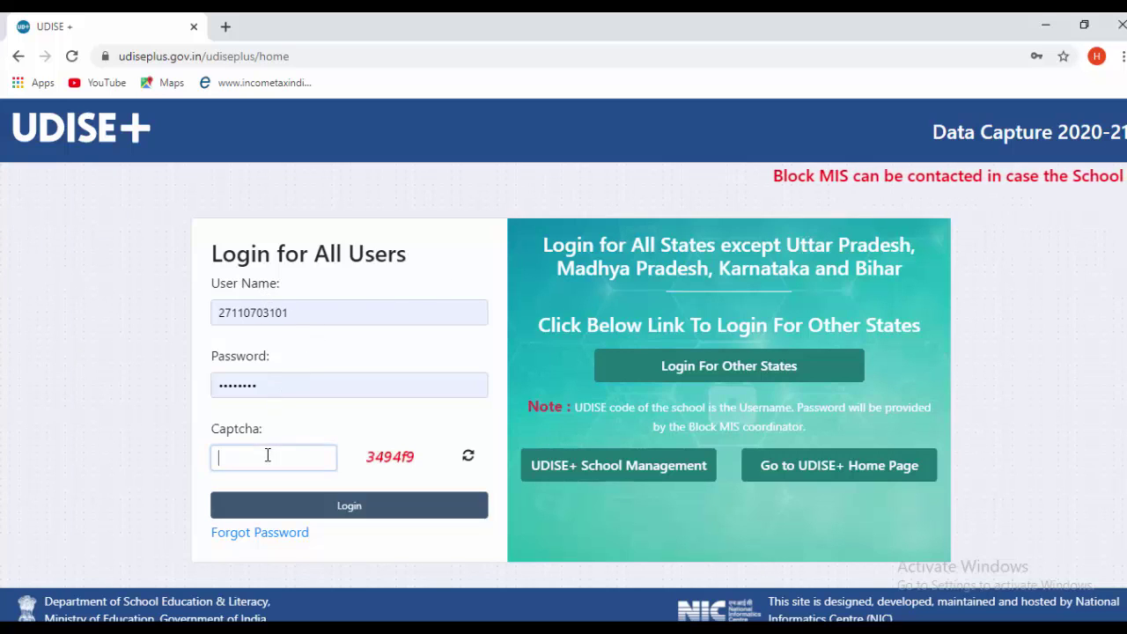
{"action": "type", "text": "349"}
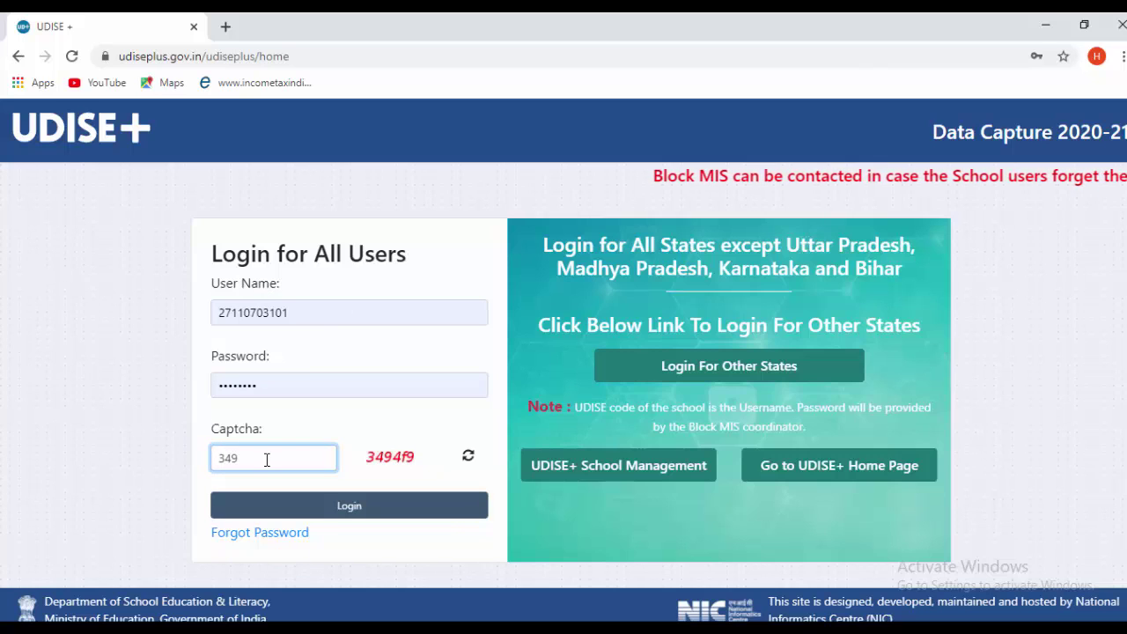
{"action": "type", "text": "4f"}
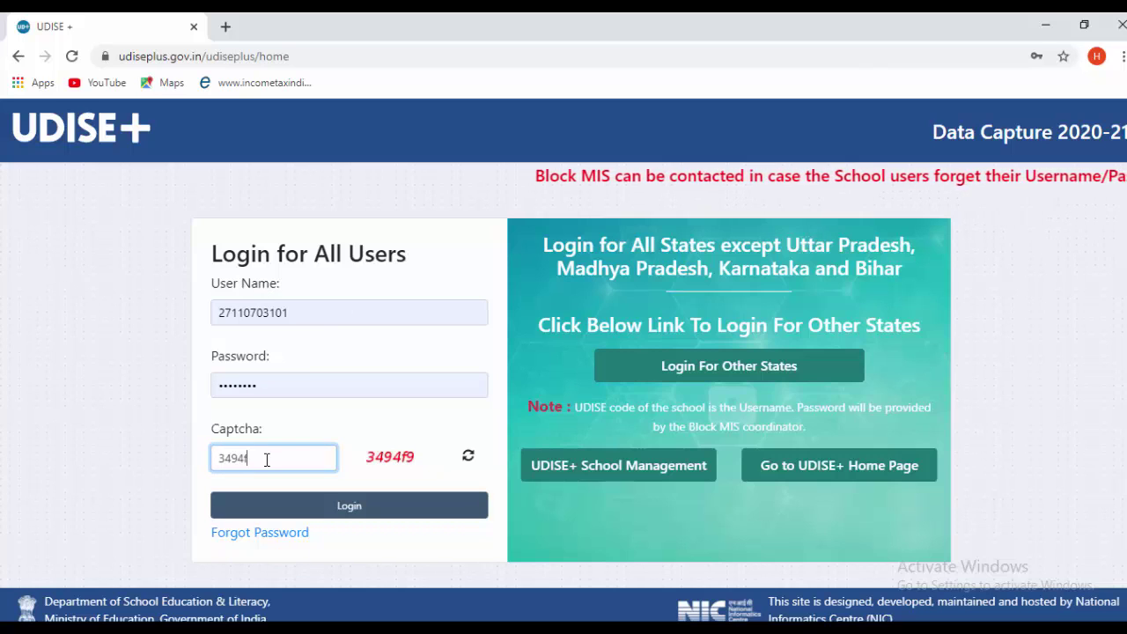
{"action": "type", "text": "9"}
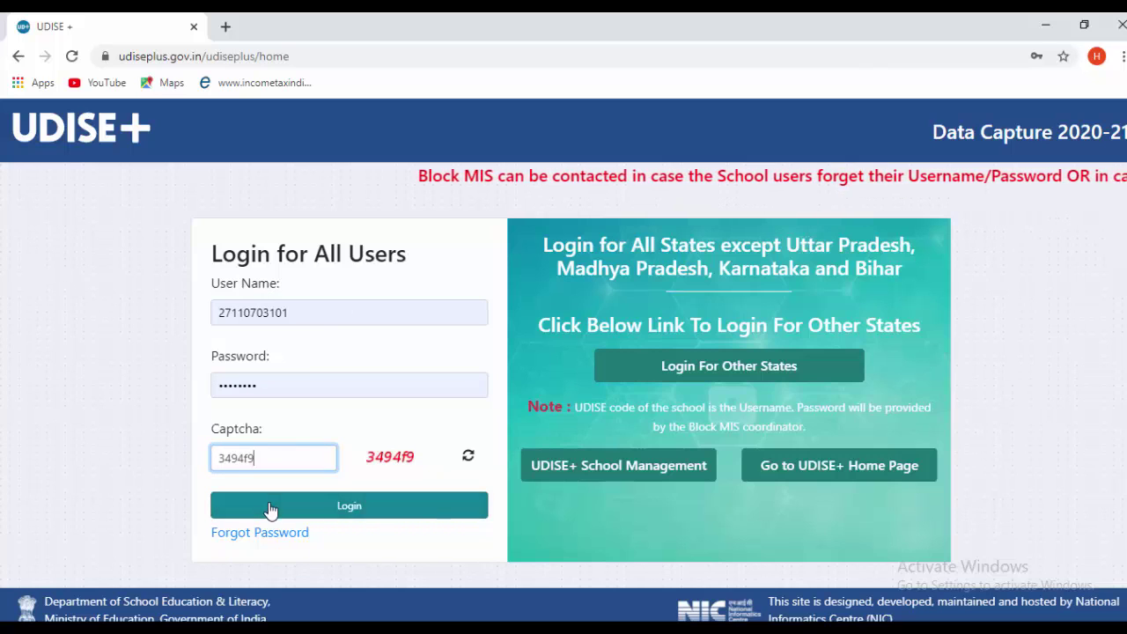
{"action": "left_click", "coordinate": [270, 510]}
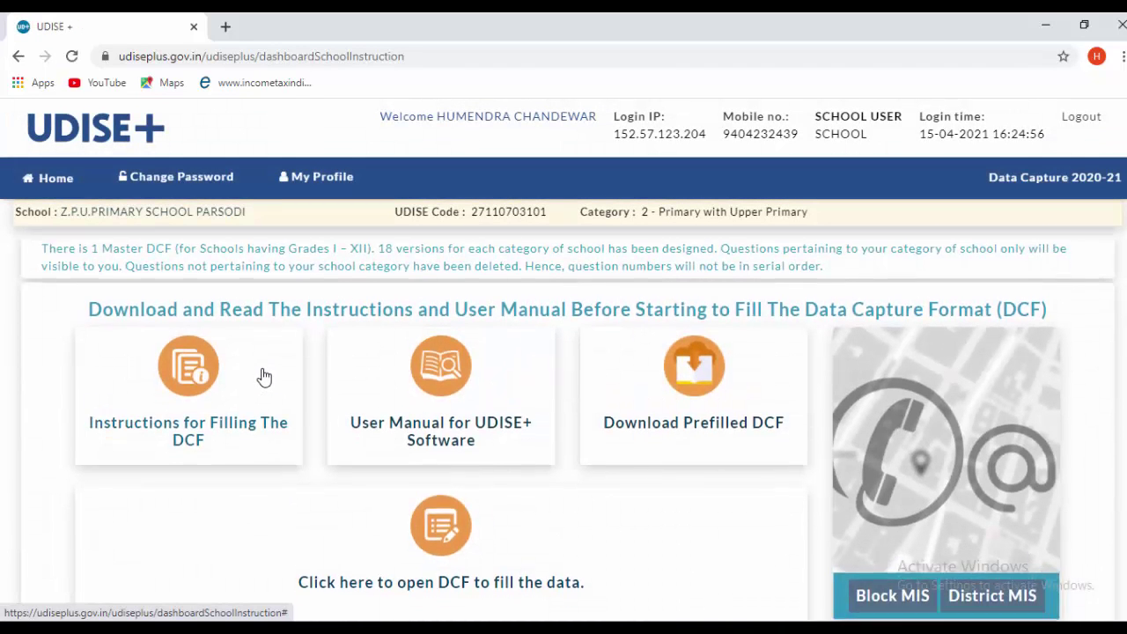
{"action": "scroll", "coordinate": [261, 379], "scroll_direction": "down", "scroll_amount": 2}
{"action": "scroll", "coordinate": [262, 379], "scroll_direction": "up", "scroll_amount": 2}
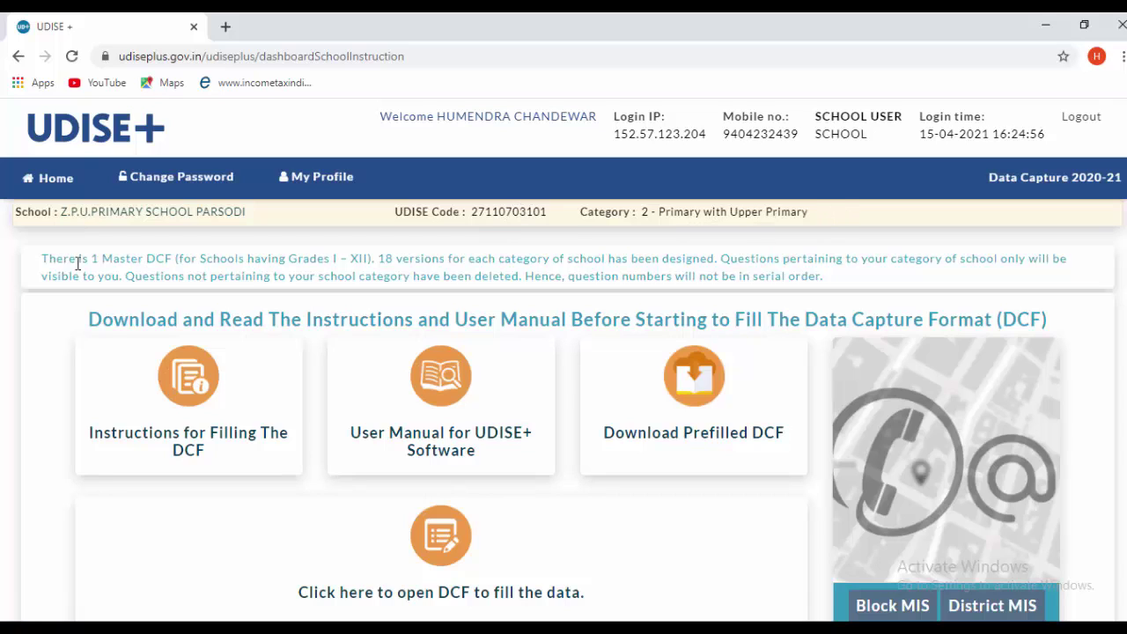
- Open a second UDISE+ portal tab in the background from Home
{"action": "middle_click", "coordinate": [60, 189]}
{"action": "scroll", "coordinate": [219, 367], "scroll_direction": "down", "scroll_amount": 1}
{"action": "scroll", "coordinate": [178, 450], "scroll_direction": "up", "scroll_amount": 1}
{"action": "scroll", "coordinate": [329, 370], "scroll_direction": "down", "scroll_amount": 1}
{"action": "scroll", "coordinate": [297, 370], "scroll_direction": "up", "scroll_amount": 1}
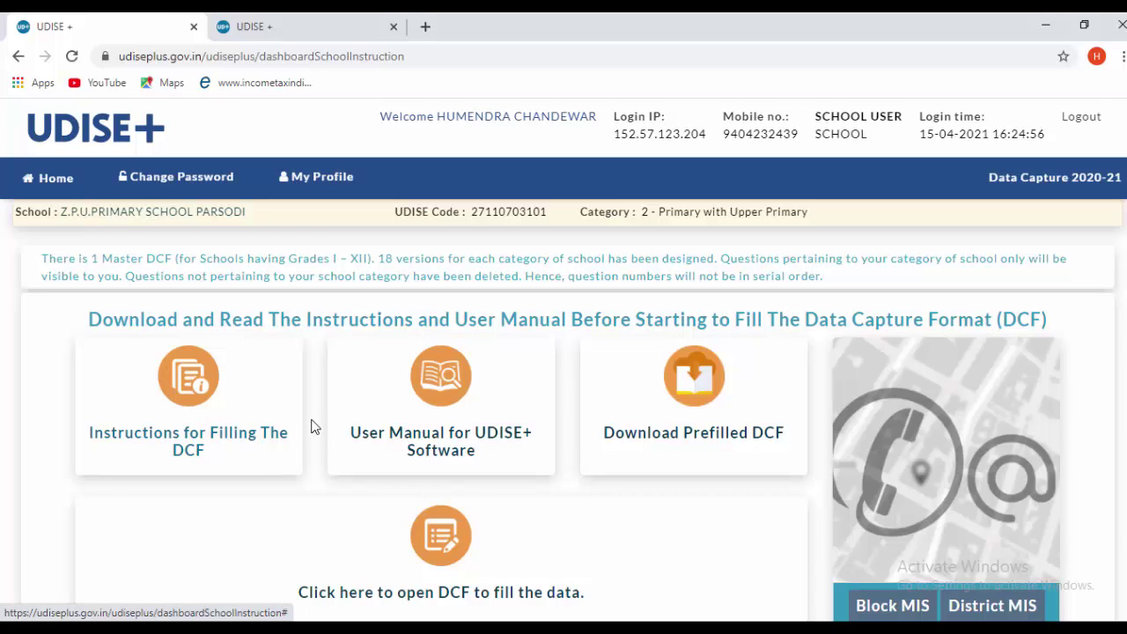
- Download 'Instructions for Filling The DCF' and open the PDF from the downloads bar
{"action": "left_click", "coordinate": [187, 388]}
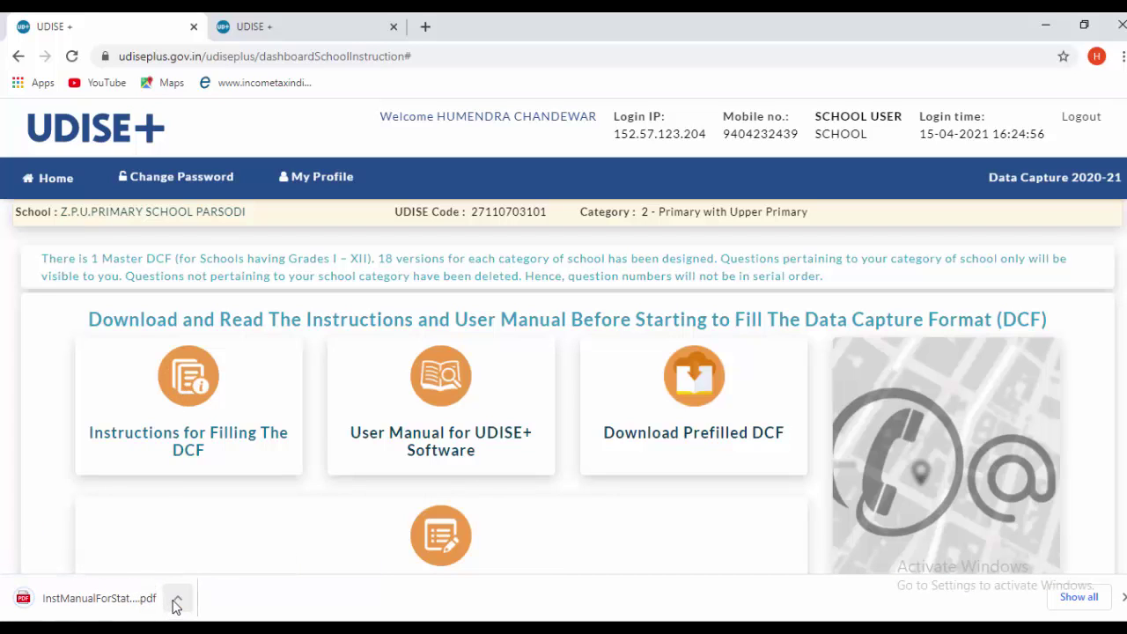
{"action": "left_click", "coordinate": [177, 601]}
{"action": "left_click", "coordinate": [216, 475]}
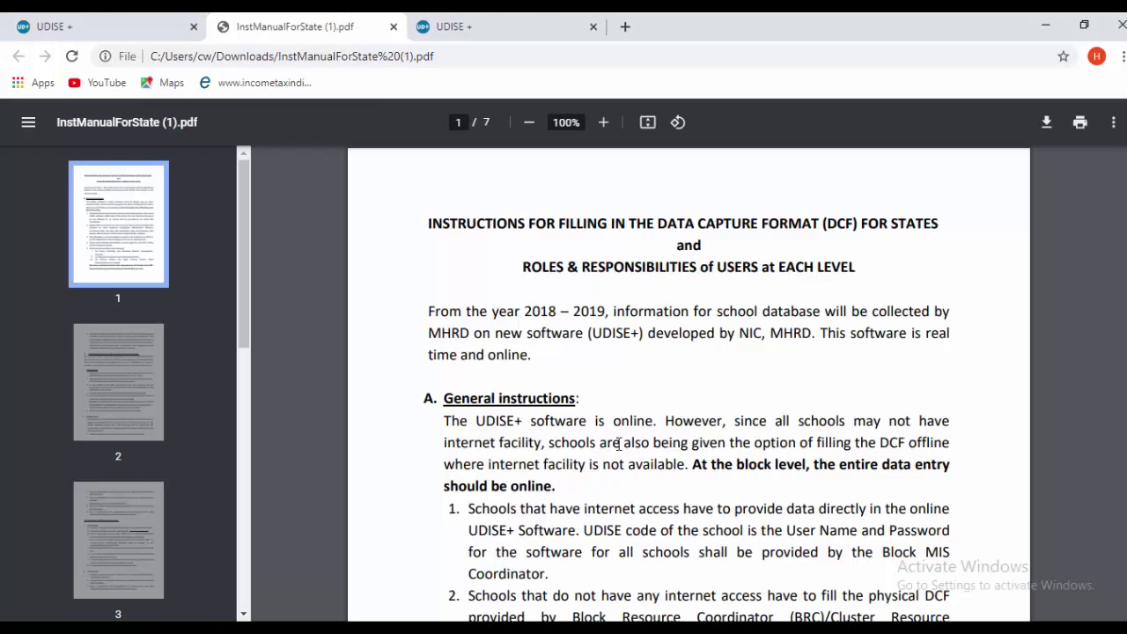
- Read through the 7-page InstManualForState.pdf, then return to the UDISE+ dashboard
{"action": "scroll", "coordinate": [696, 387], "scroll_direction": "down", "scroll_amount": 1}
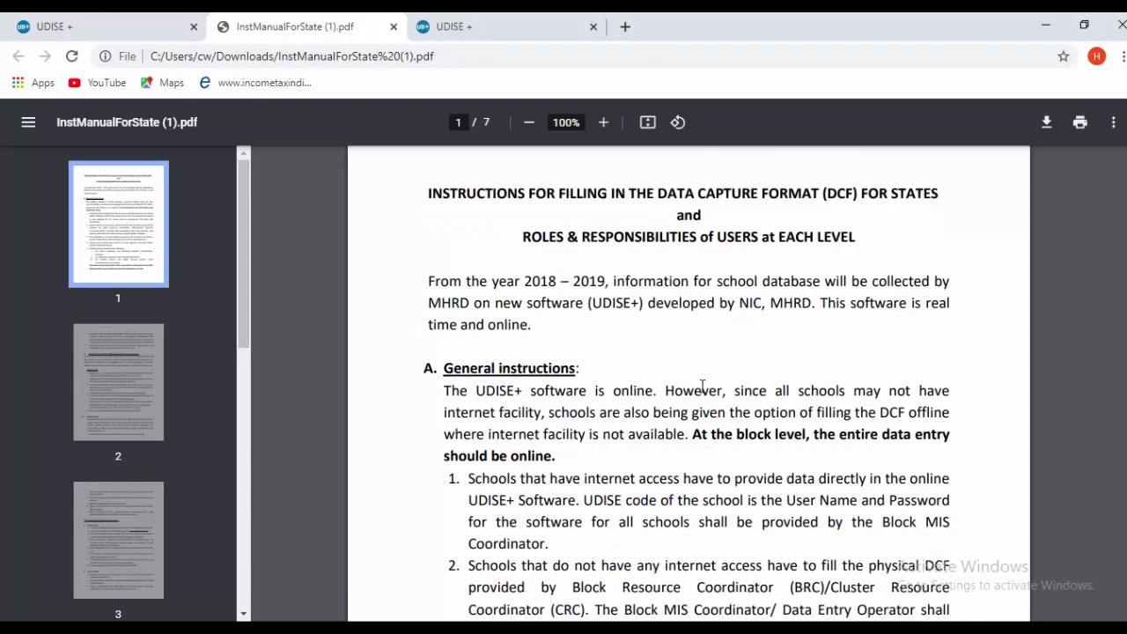
{"action": "scroll", "coordinate": [703, 392], "scroll_direction": "down", "scroll_amount": 3}
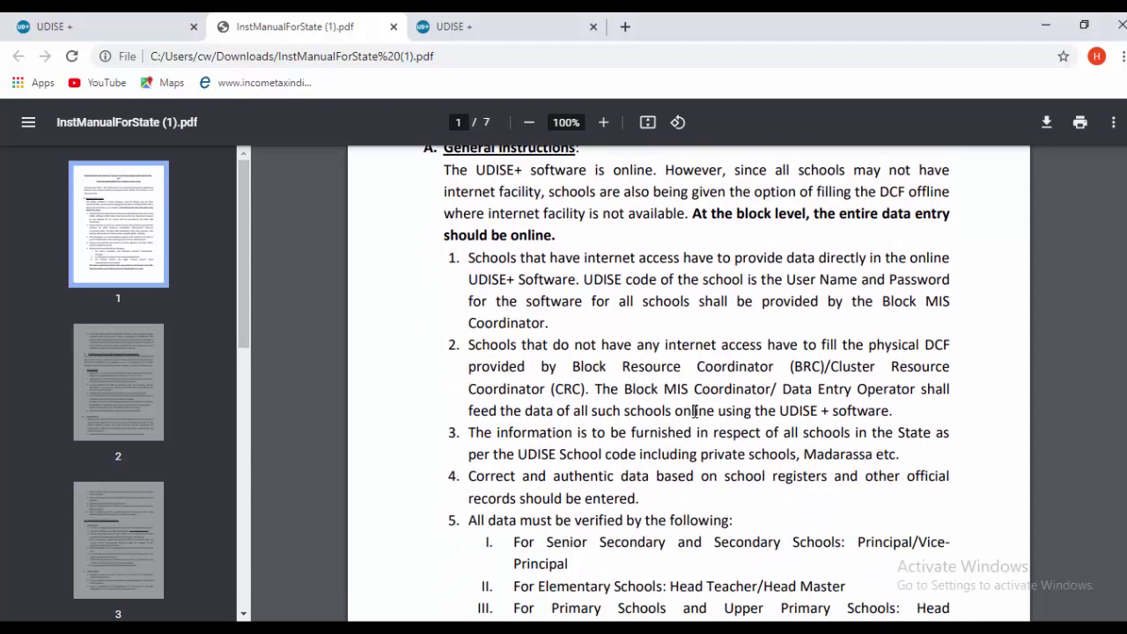
{"action": "scroll", "coordinate": [696, 414], "scroll_direction": "down", "scroll_amount": 5}
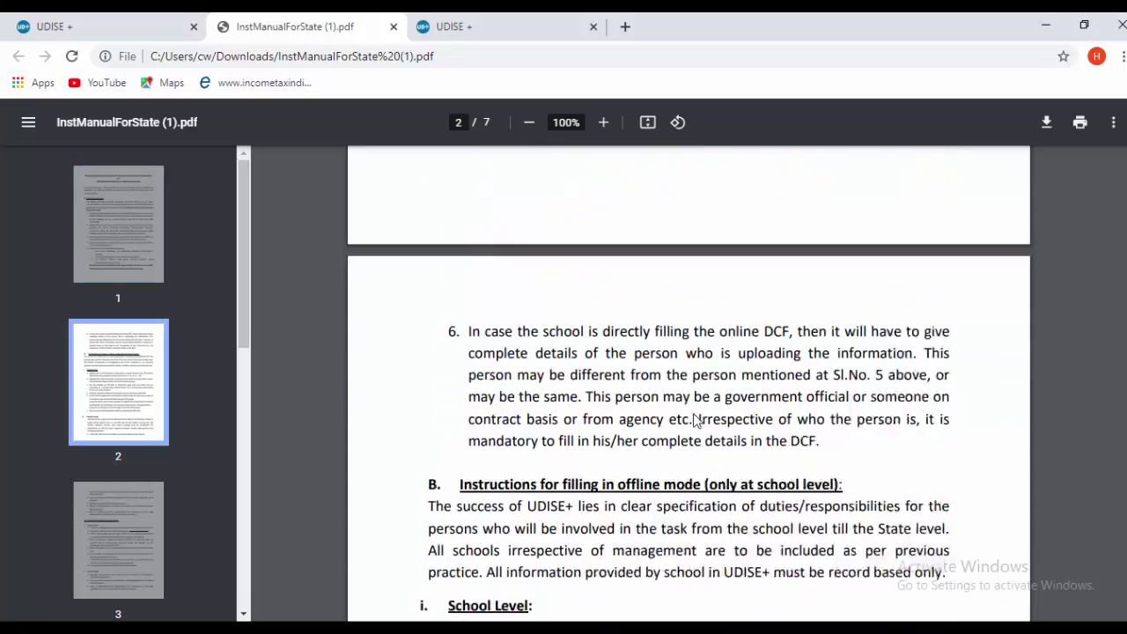
{"action": "scroll", "coordinate": [612, 447], "scroll_direction": "down", "scroll_amount": 12}
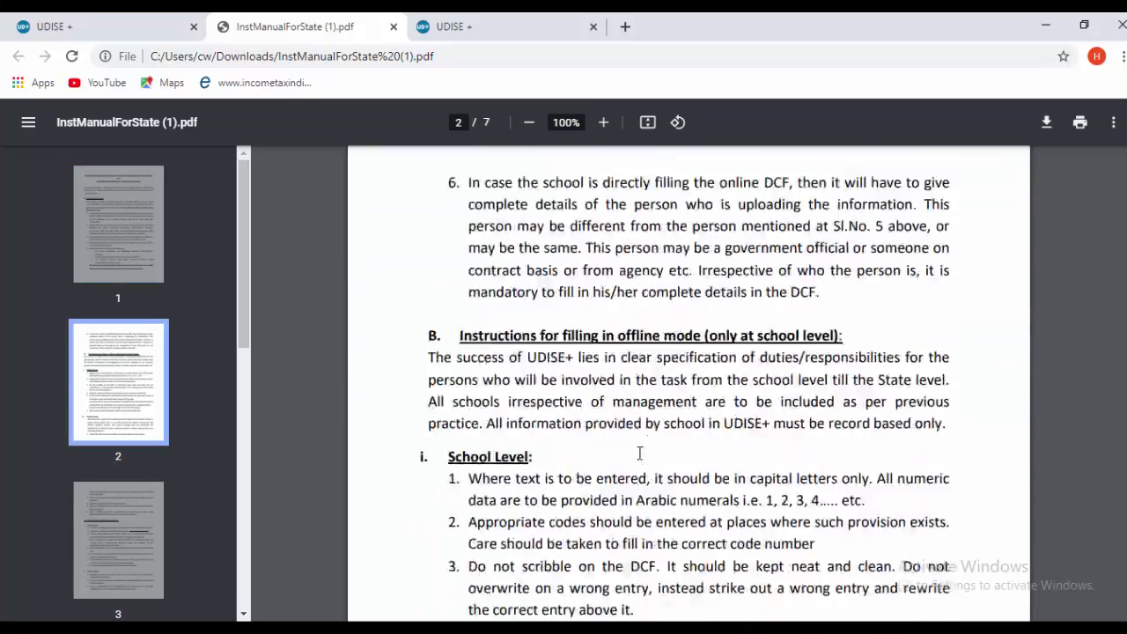
{"action": "scroll", "coordinate": [673, 476], "scroll_direction": "down", "scroll_amount": 3}
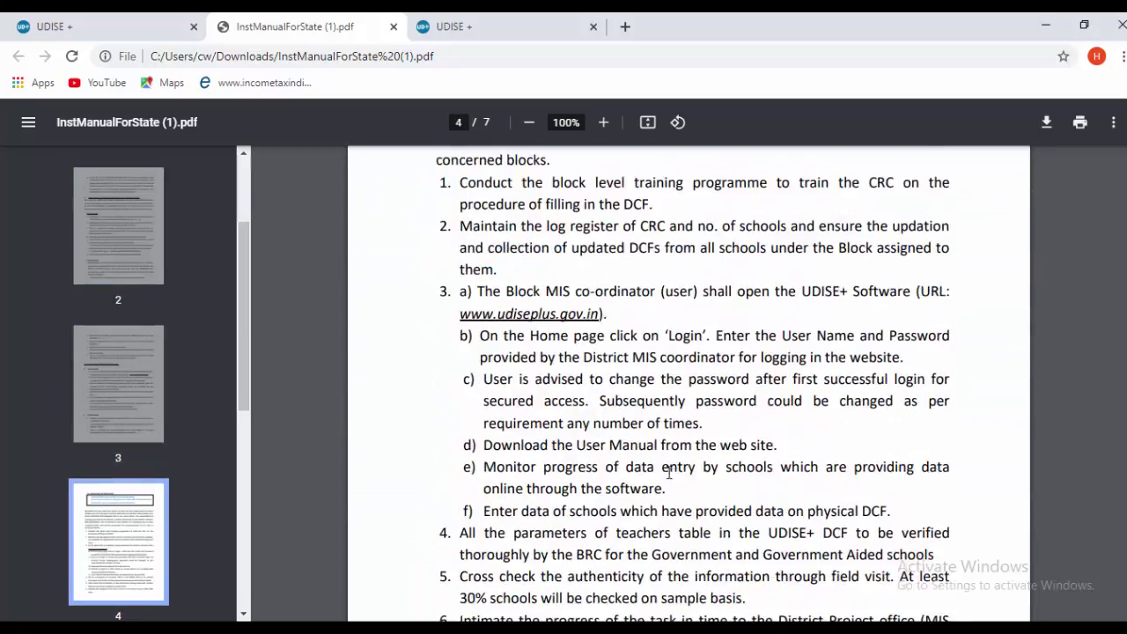
{"action": "scroll", "coordinate": [672, 476], "scroll_direction": "up", "scroll_amount": 3}
{"action": "scroll", "coordinate": [670, 472], "scroll_direction": "up", "scroll_amount": 4}
{"action": "scroll", "coordinate": [669, 476], "scroll_direction": "up", "scroll_amount": 5}
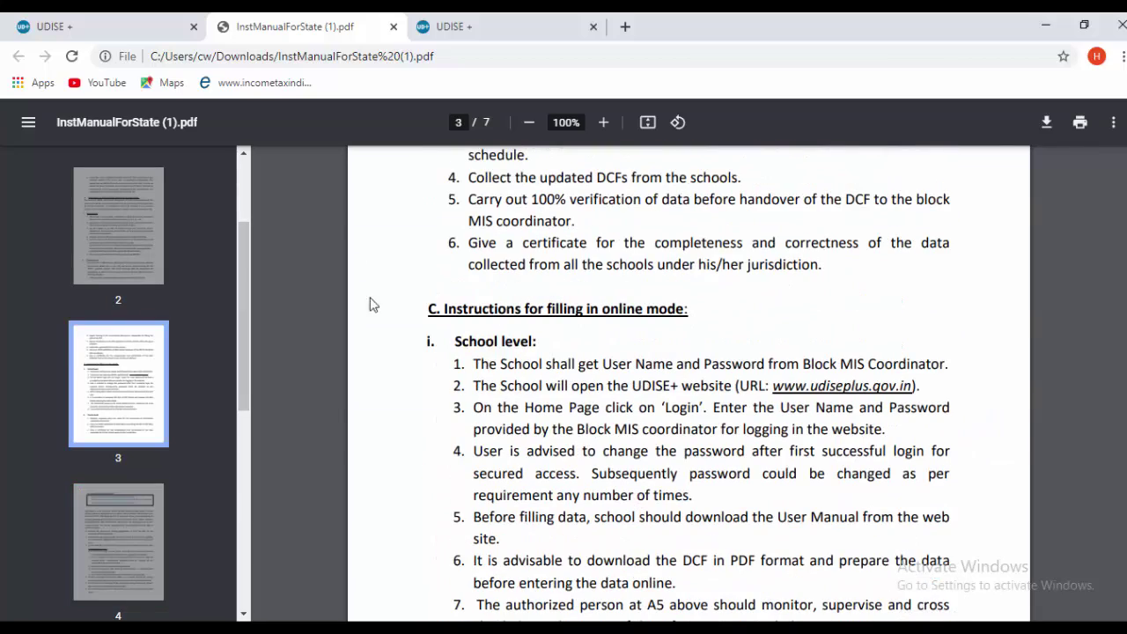
{"action": "left_click", "coordinate": [97, 31]}
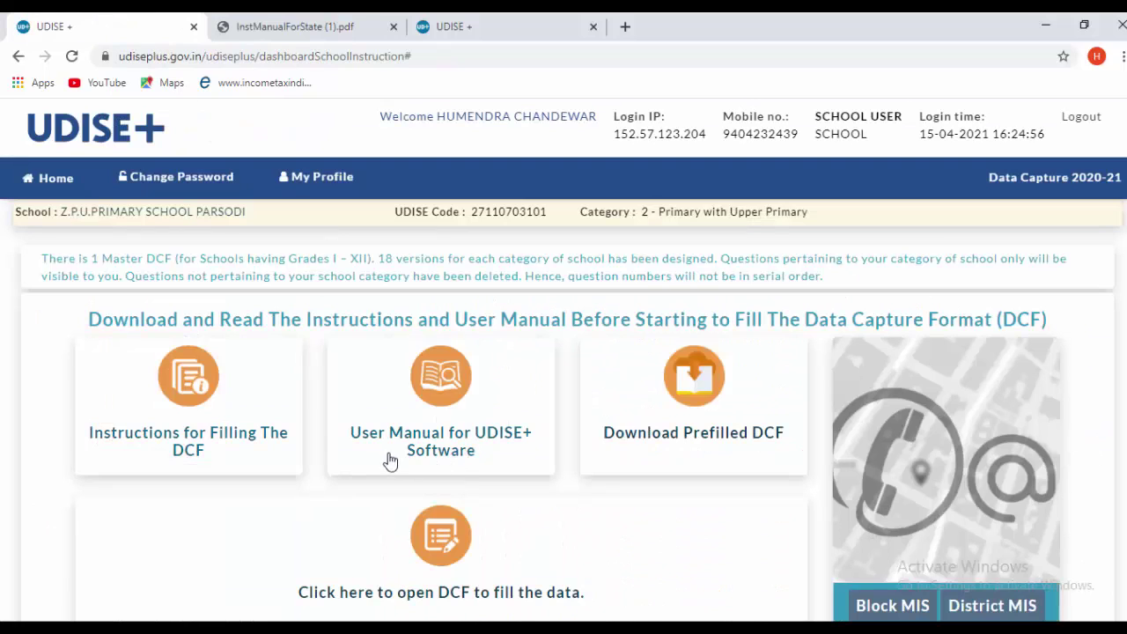
- Download the UDISE+ user manual and the prefilled DCF, then open the DCF PDF
{"action": "left_click", "coordinate": [496, 444]}
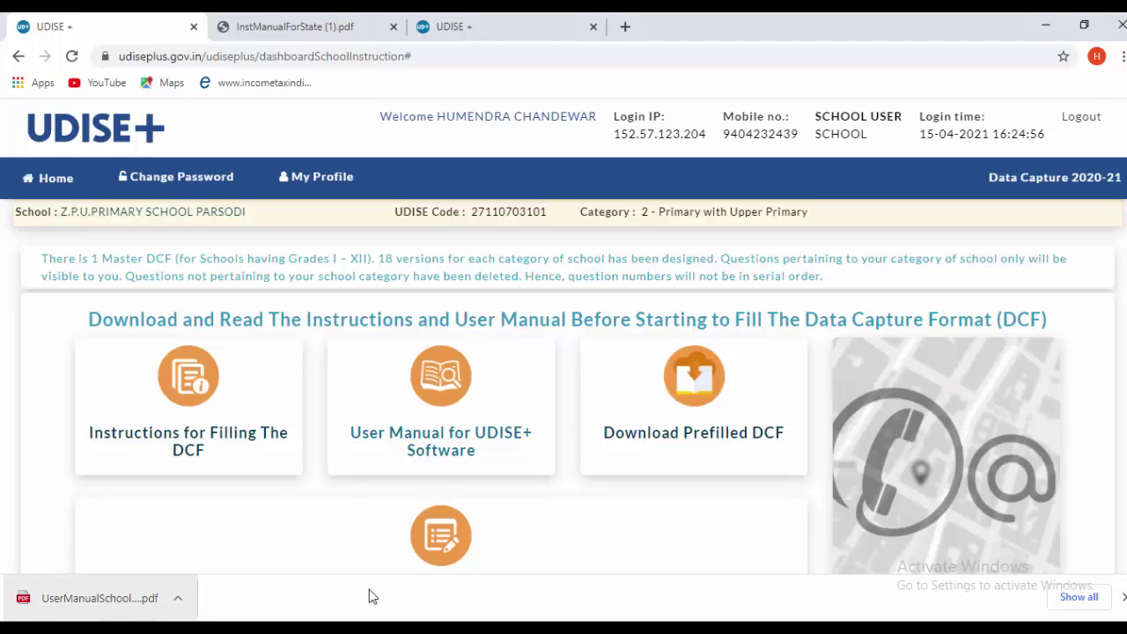
{"action": "left_click", "coordinate": [738, 448]}
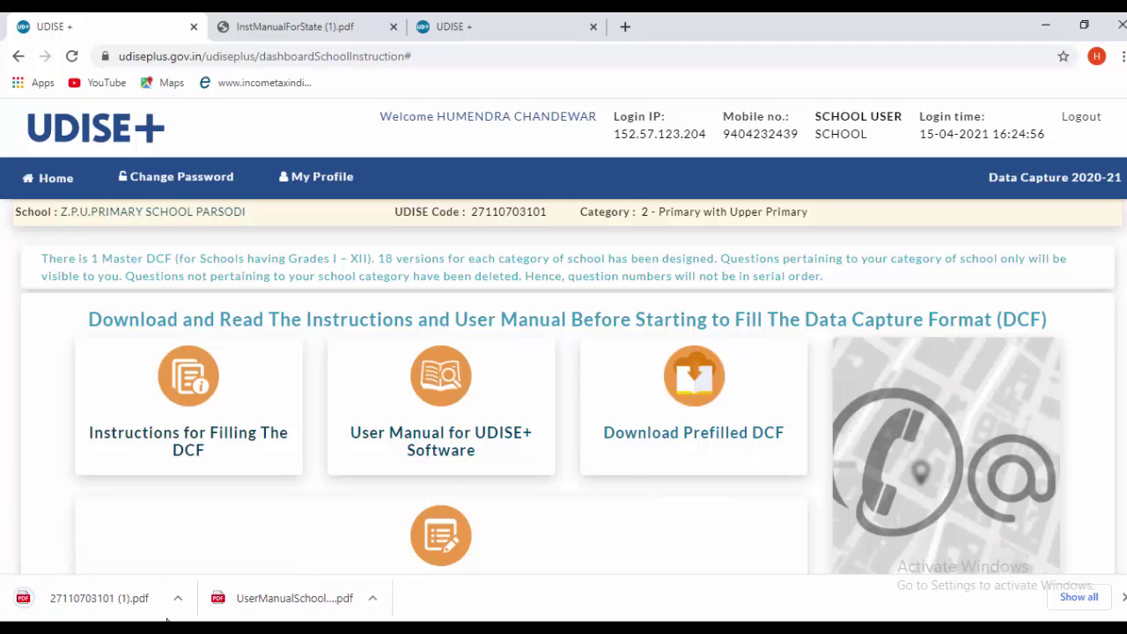
{"action": "left_click", "coordinate": [174, 600]}
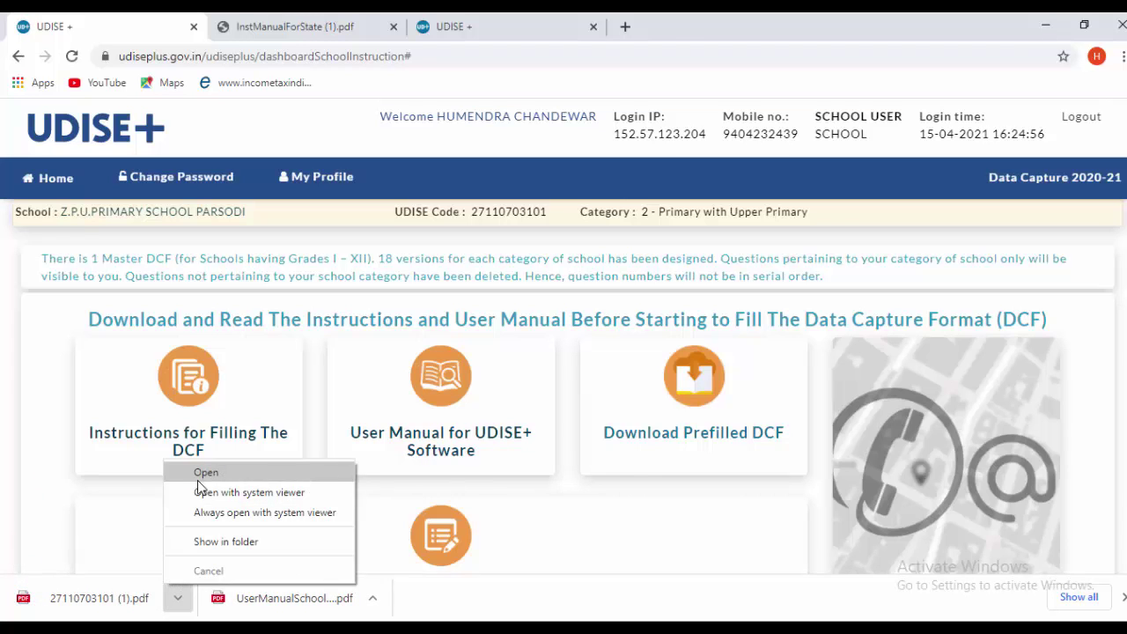
{"action": "left_click", "coordinate": [197, 473]}
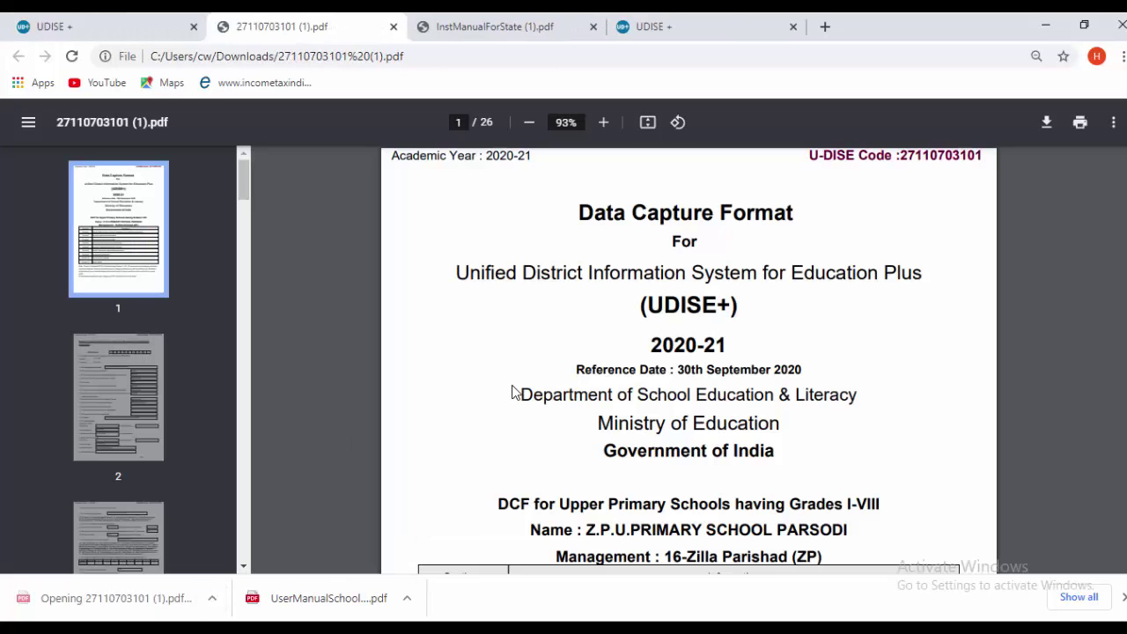
- Scroll through the 26-page 2020-21 DCF from school profile to teacher tables
{"action": "scroll", "coordinate": [664, 309], "scroll_direction": "down", "scroll_amount": 9}
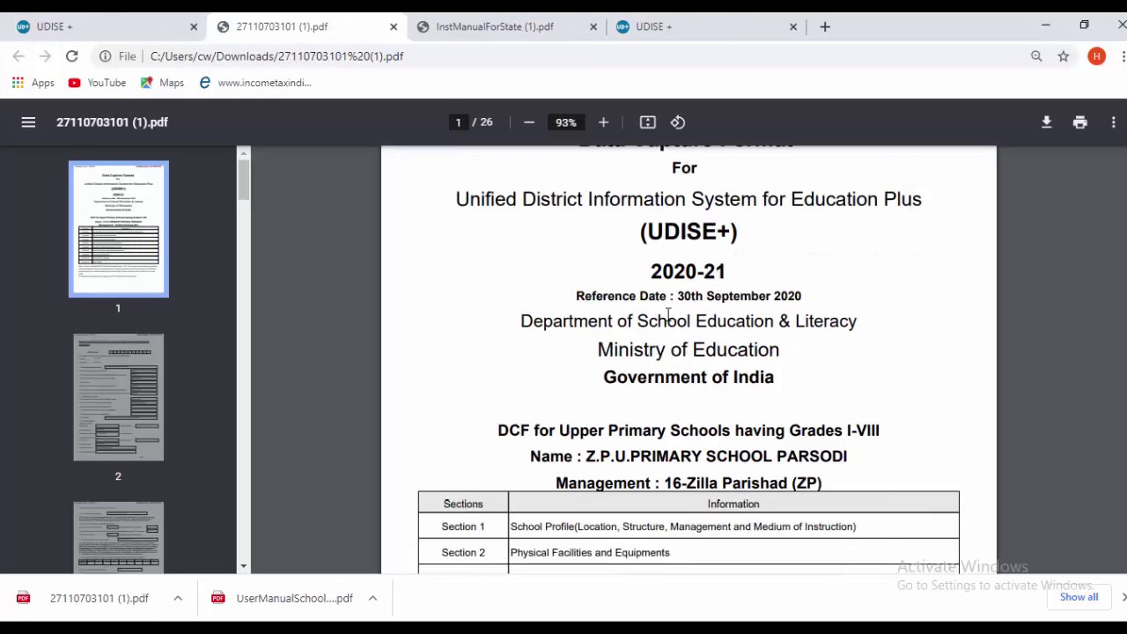
{"action": "scroll", "coordinate": [691, 359], "scroll_direction": "down", "scroll_amount": 10}
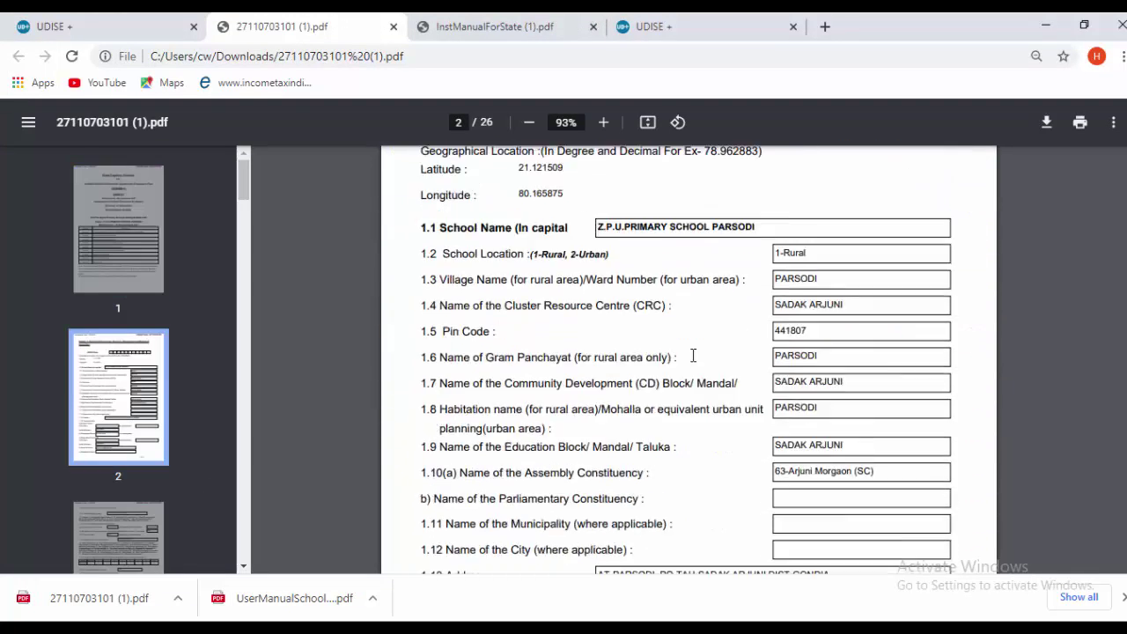
{"action": "scroll", "coordinate": [695, 368], "scroll_direction": "down", "scroll_amount": 15}
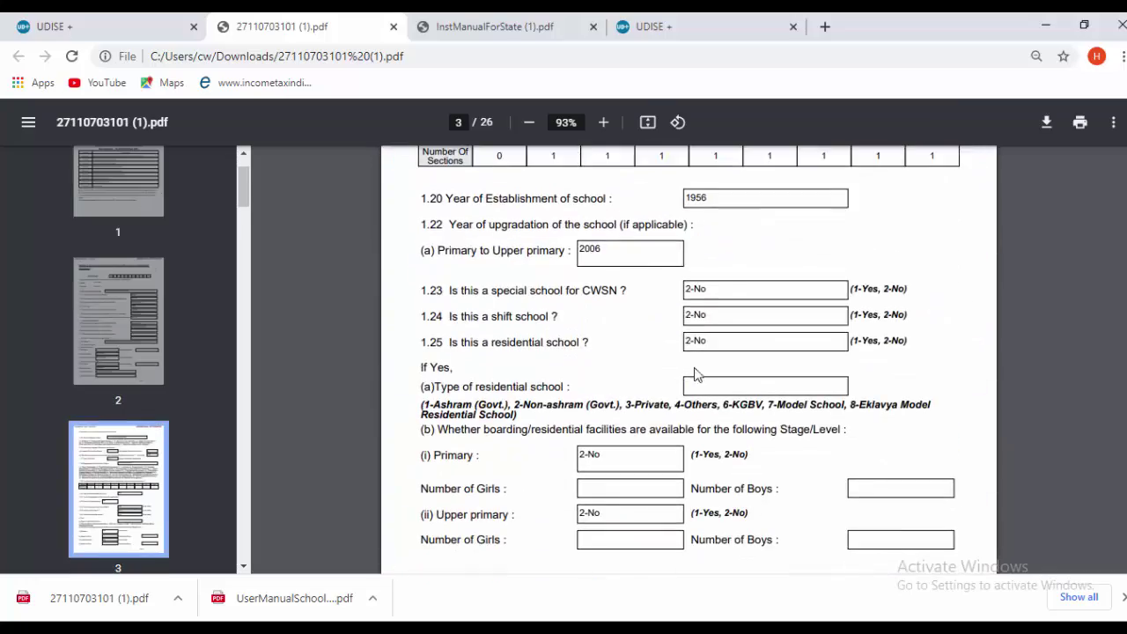
{"action": "scroll", "coordinate": [699, 416], "scroll_direction": "down", "scroll_amount": 15}
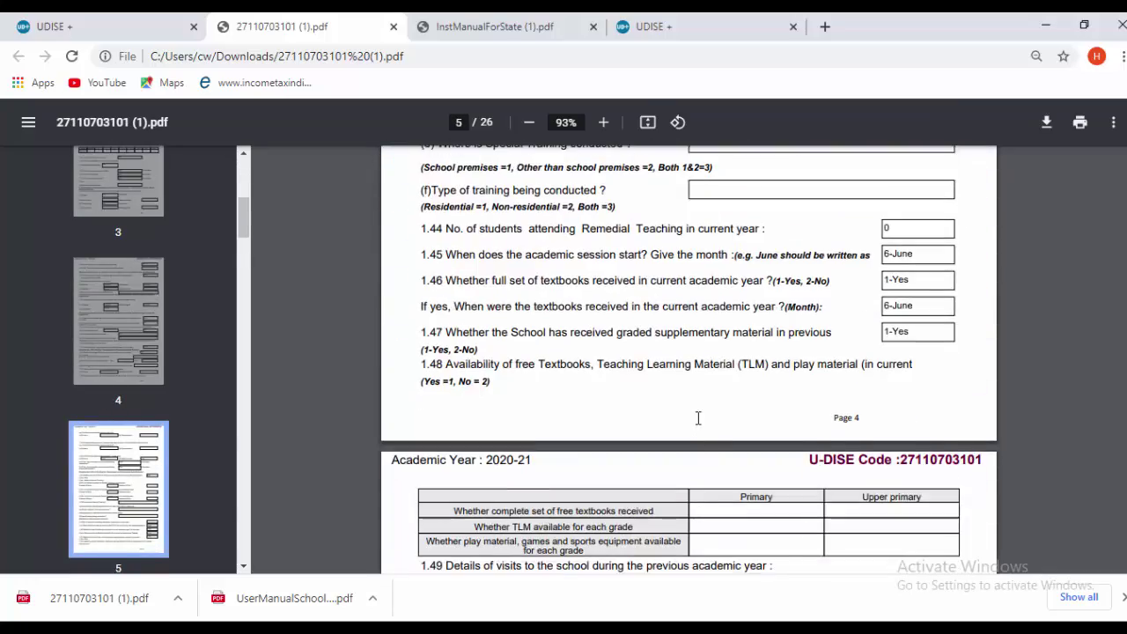
{"action": "scroll", "coordinate": [698, 426], "scroll_direction": "down", "scroll_amount": 15}
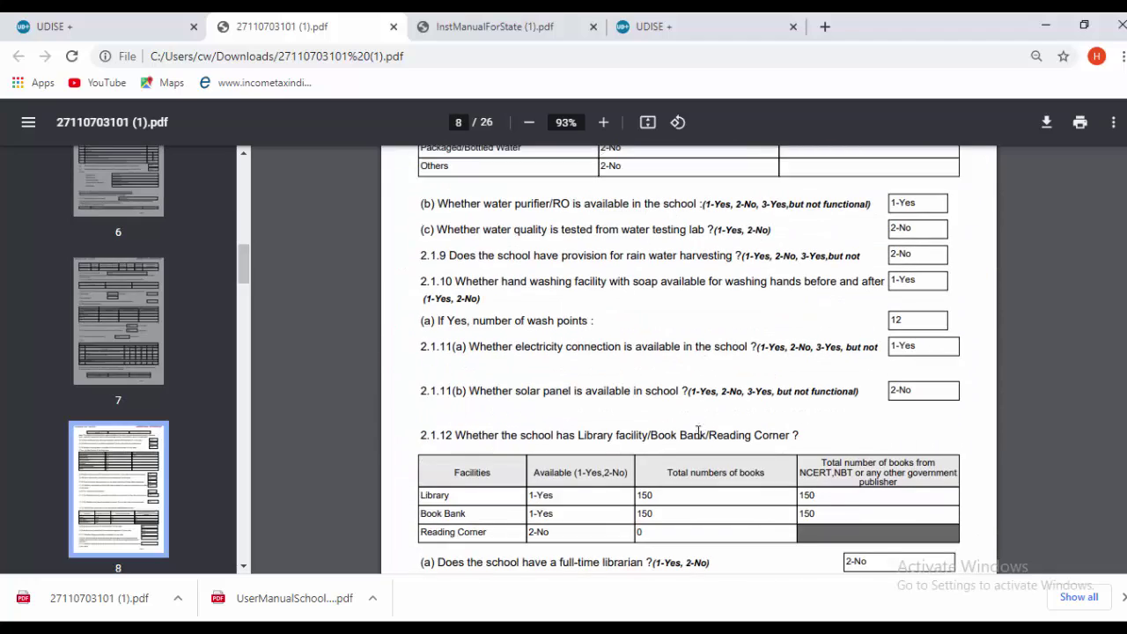
{"action": "scroll", "coordinate": [698, 431], "scroll_direction": "down", "scroll_amount": 10}
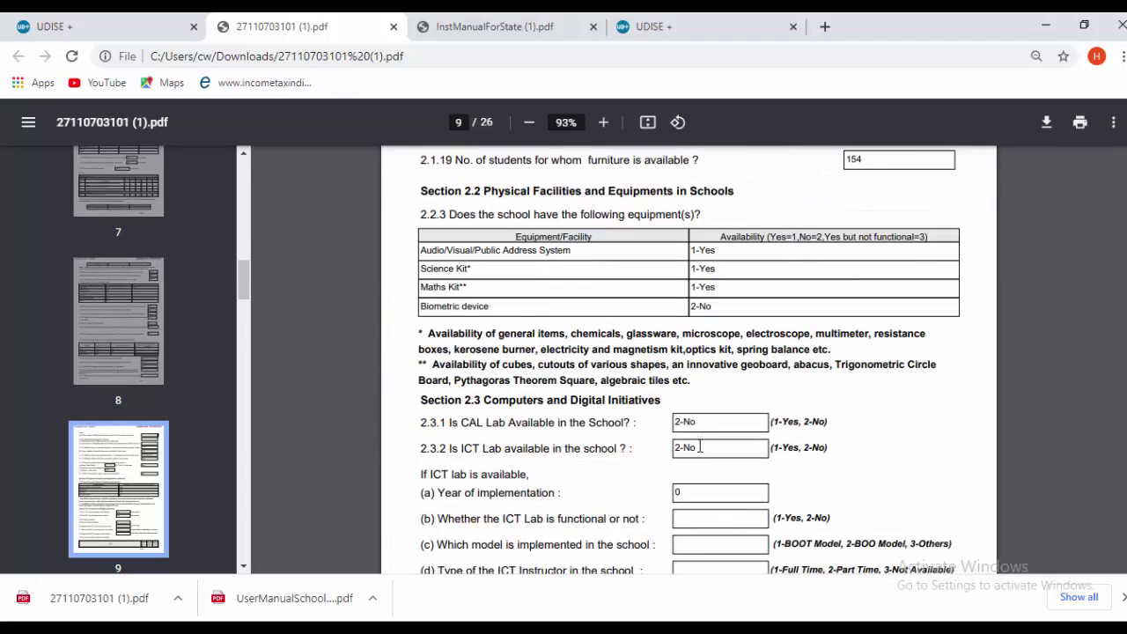
{"action": "scroll", "coordinate": [700, 447], "scroll_direction": "down", "scroll_amount": 20}
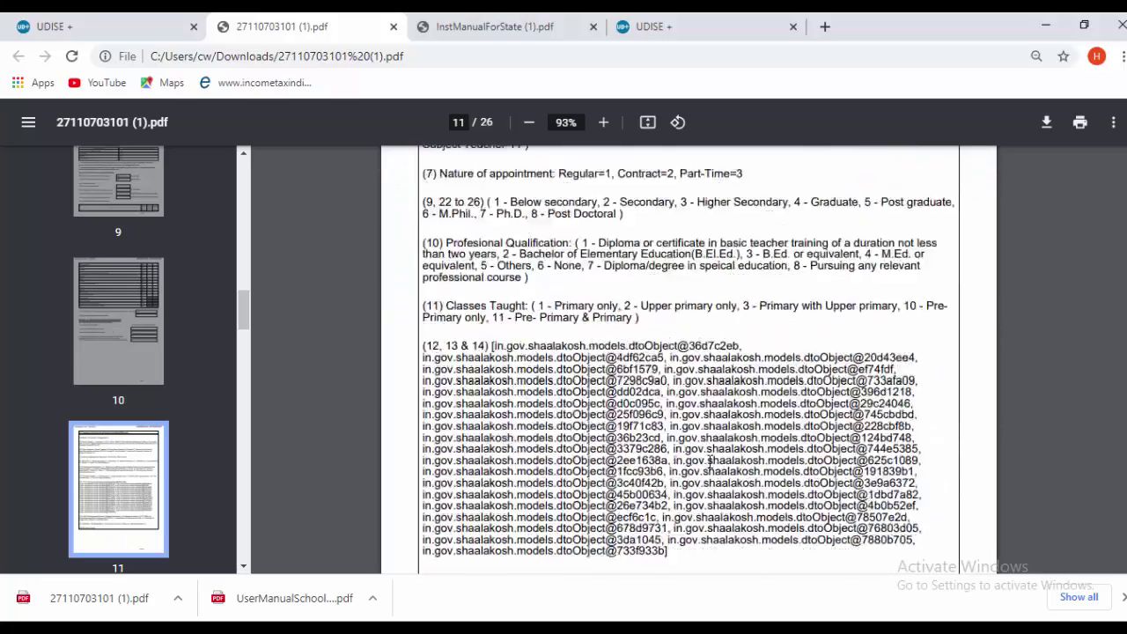
{"action": "scroll", "coordinate": [710, 460], "scroll_direction": "down", "scroll_amount": 15}
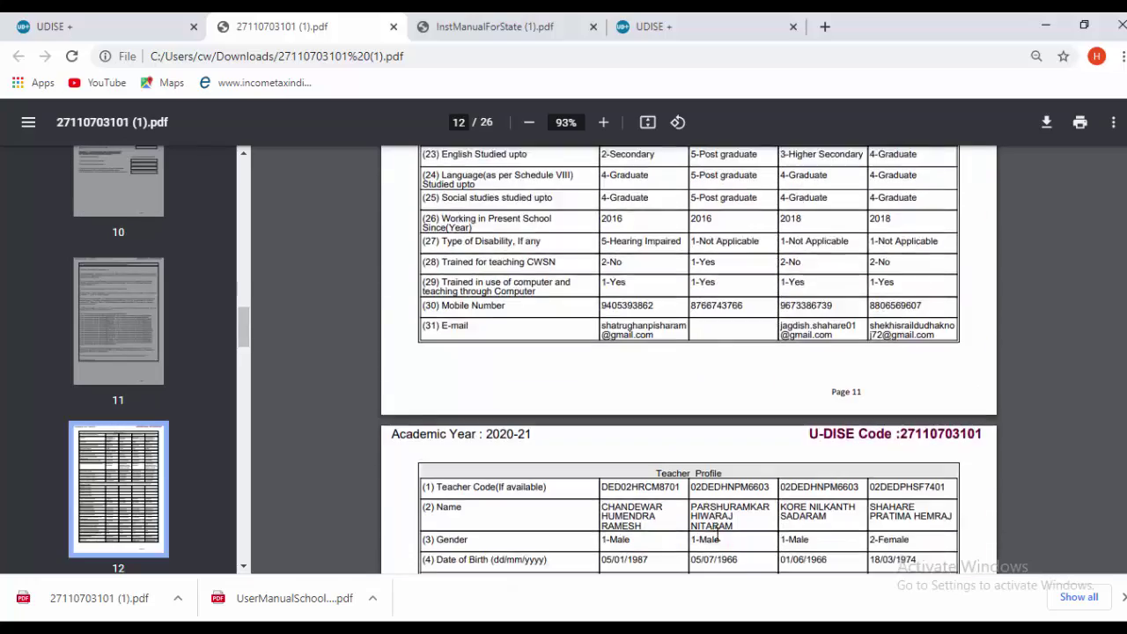
{"action": "scroll", "coordinate": [714, 494], "scroll_direction": "down", "scroll_amount": 20}
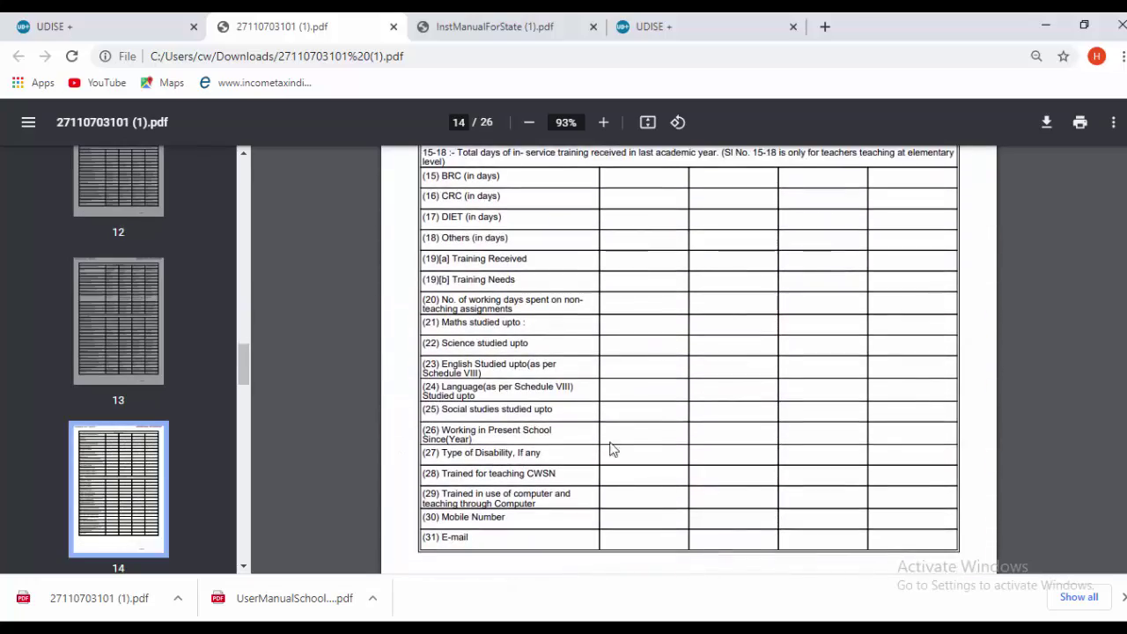
{"action": "scroll", "coordinate": [614, 450], "scroll_direction": "up", "scroll_amount": 20}
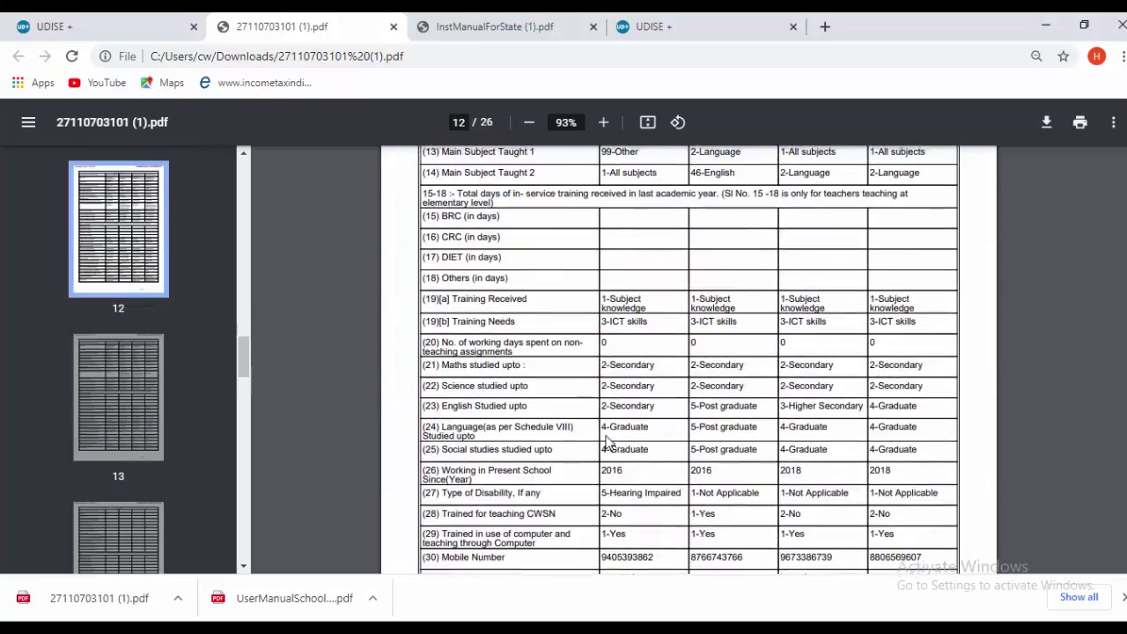
{"action": "scroll", "coordinate": [608, 443], "scroll_direction": "up", "scroll_amount": 15}
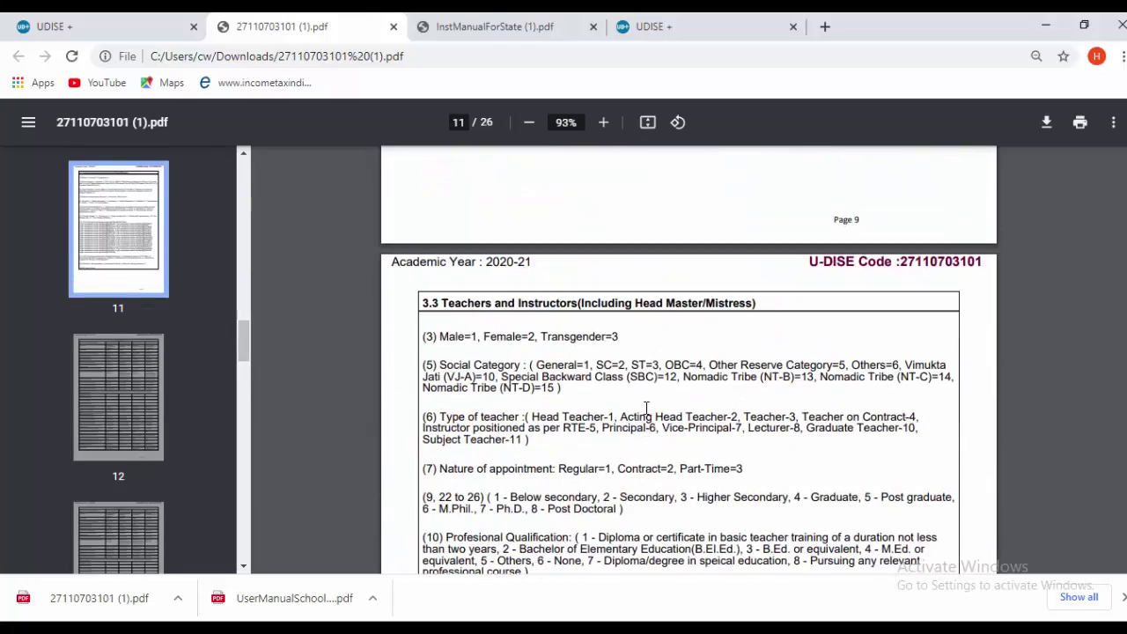
{"action": "scroll", "coordinate": [646, 408], "scroll_direction": "up", "scroll_amount": 10}
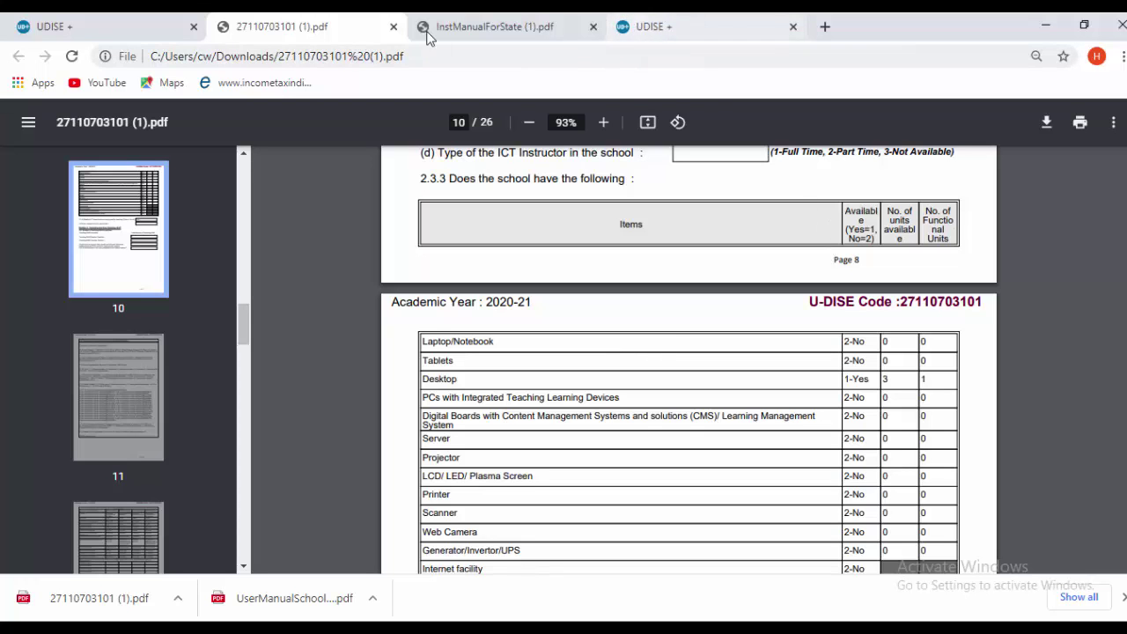
- On the school dashboard, view and close the Block MIS and District MIS contact details
{"action": "left_click", "coordinate": [80, 28]}
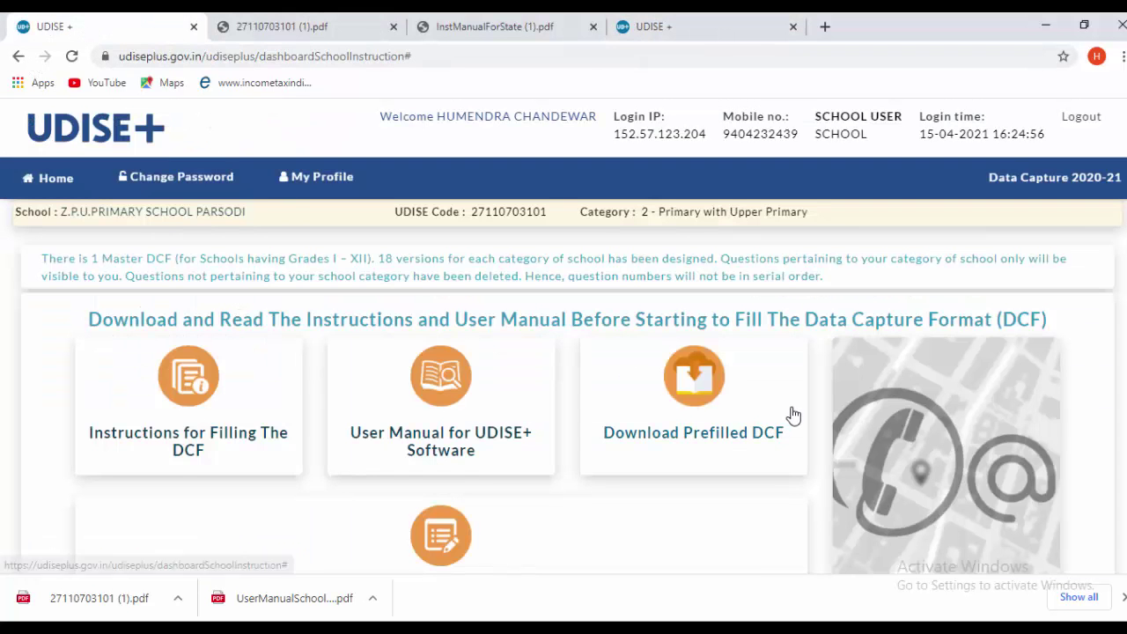
{"action": "scroll", "coordinate": [452, 528], "scroll_direction": "down", "scroll_amount": 2}
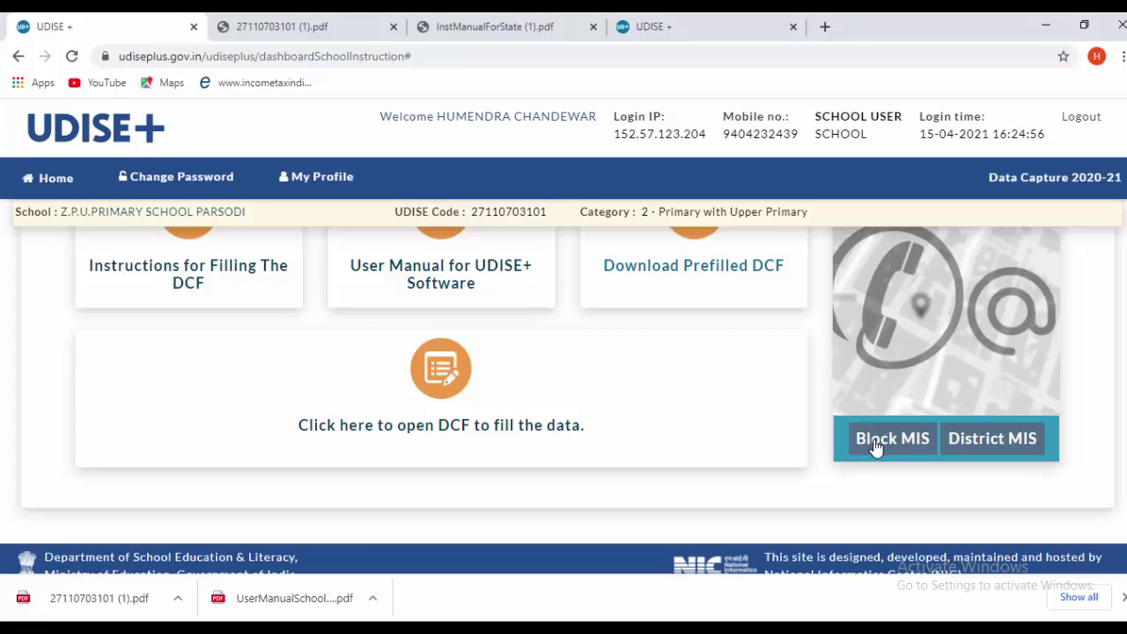
{"action": "left_click", "coordinate": [876, 446]}
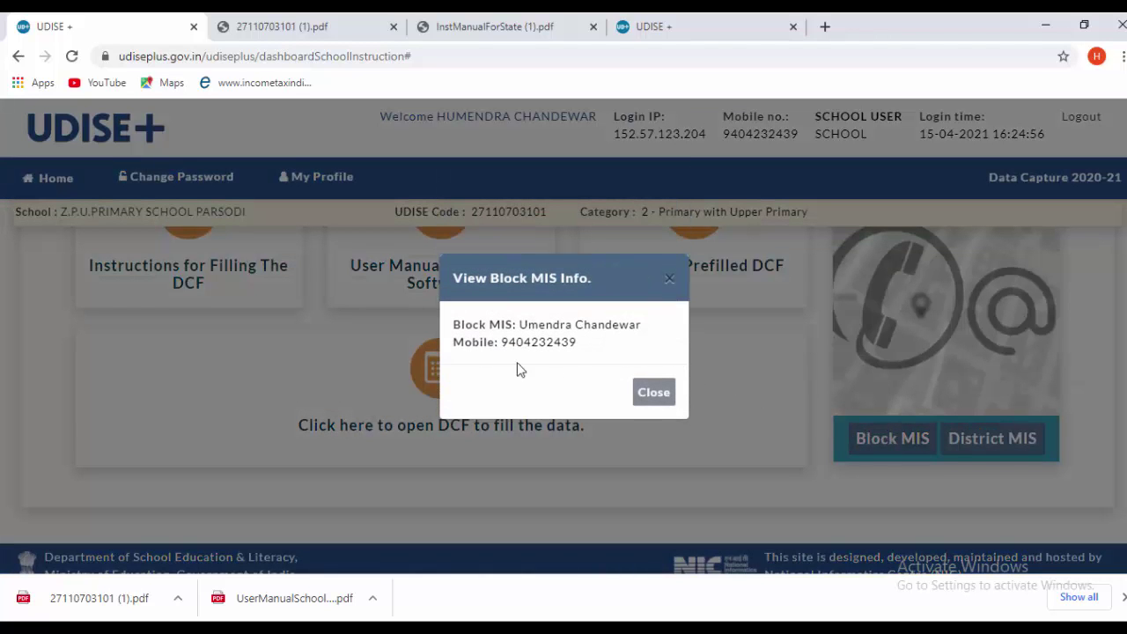
{"action": "left_click", "coordinate": [648, 403]}
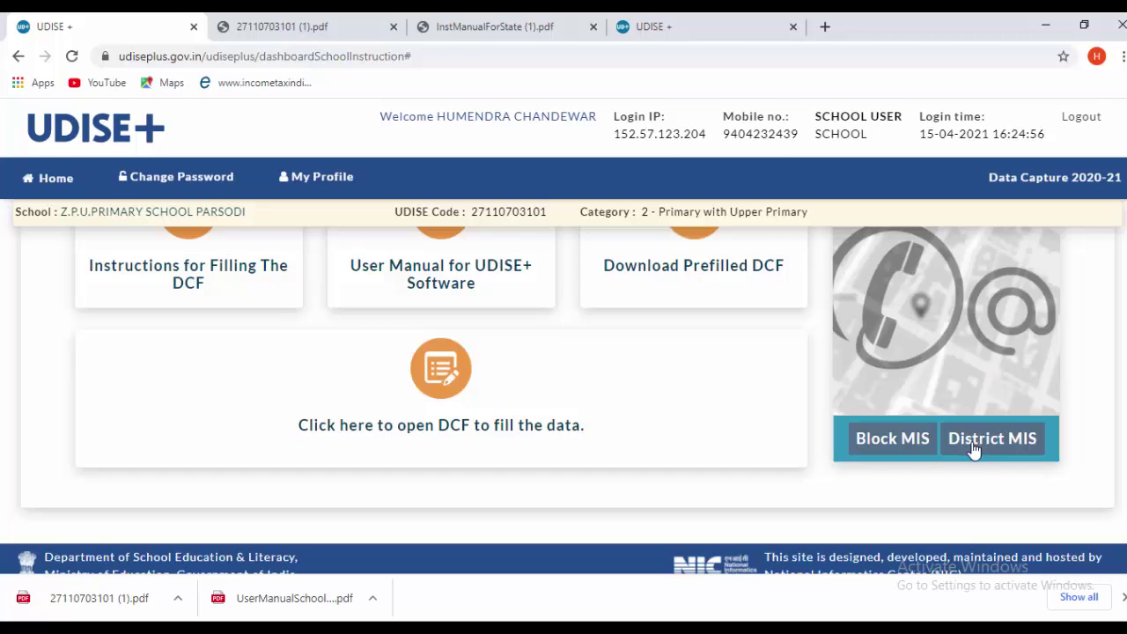
{"action": "left_click", "coordinate": [974, 449]}
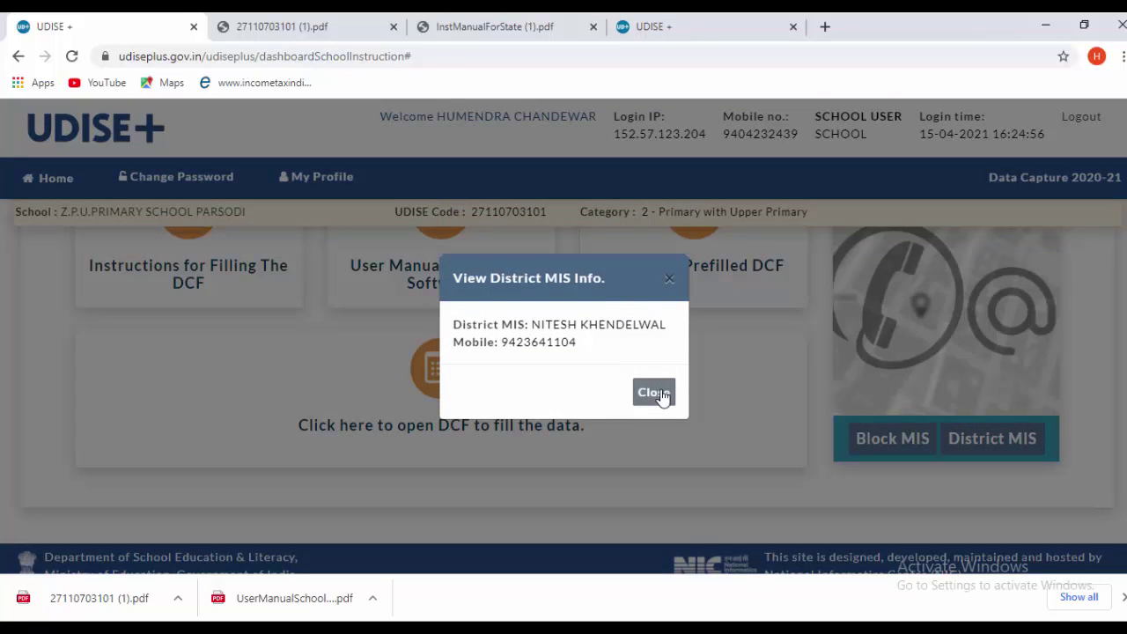
{"action": "left_click", "coordinate": [662, 396]}
{"action": "scroll", "coordinate": [669, 402], "scroll_direction": "down", "scroll_amount": 1}
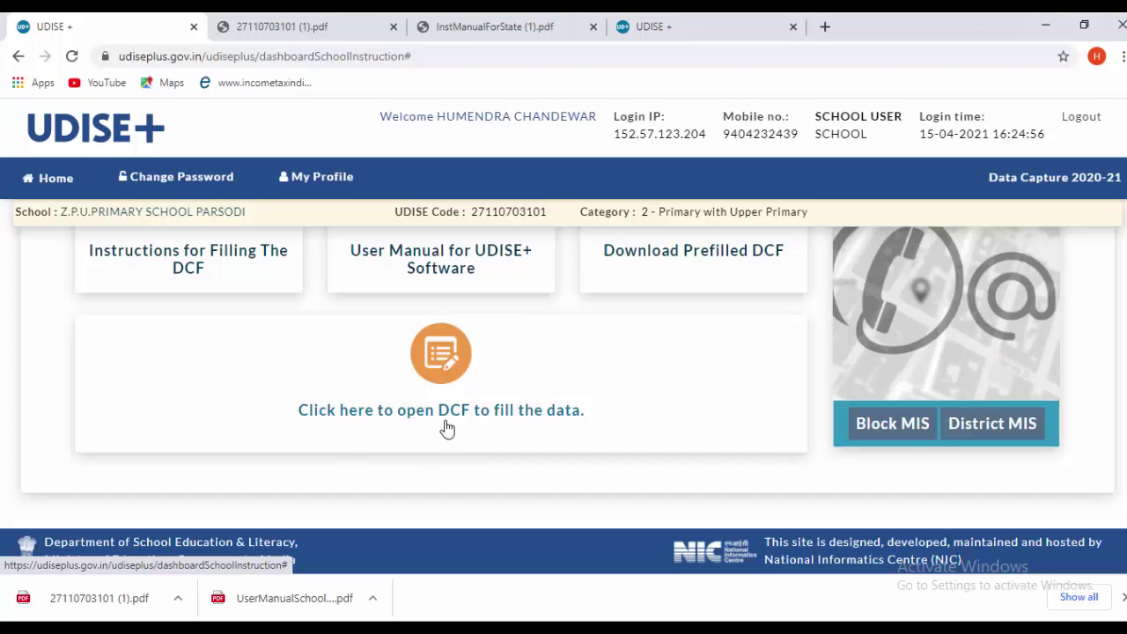
- Open the DCF forms for data entry and acknowledge the important notes
{"action": "left_click", "coordinate": [537, 424]}
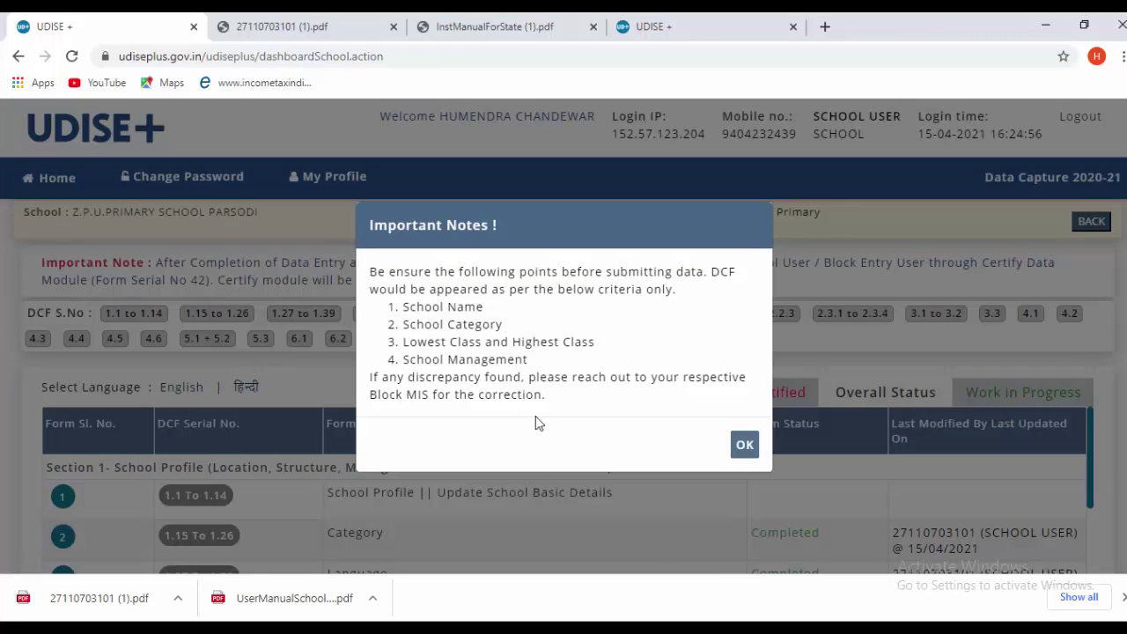
{"action": "left_click", "coordinate": [745, 447]}
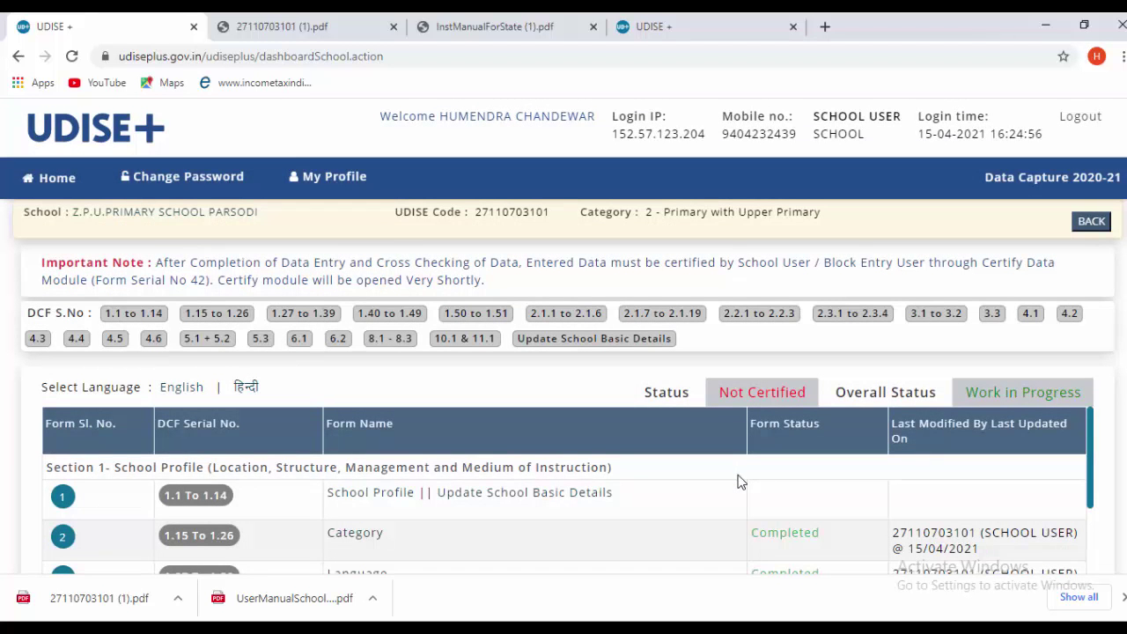
{"action": "scroll", "coordinate": [781, 491], "scroll_direction": "down", "scroll_amount": 1}
{"action": "scroll", "coordinate": [947, 496], "scroll_direction": "up", "scroll_amount": 1}
{"action": "scroll", "coordinate": [568, 407], "scroll_direction": "down", "scroll_amount": 1}
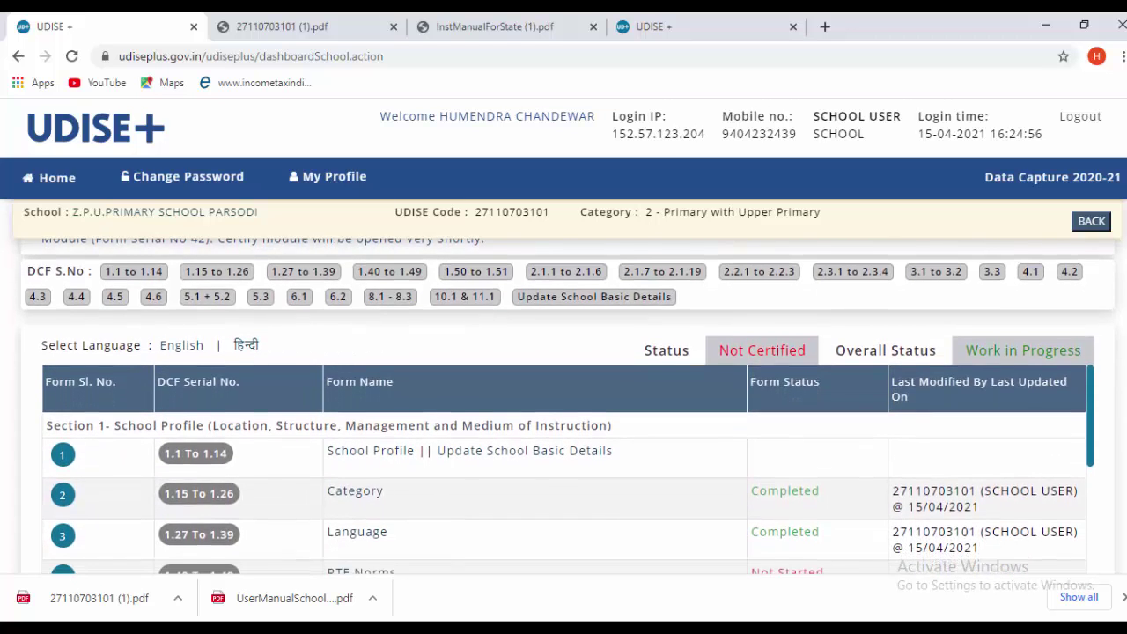
{"action": "scroll", "coordinate": [568, 407], "scroll_direction": "up", "scroll_amount": 1}
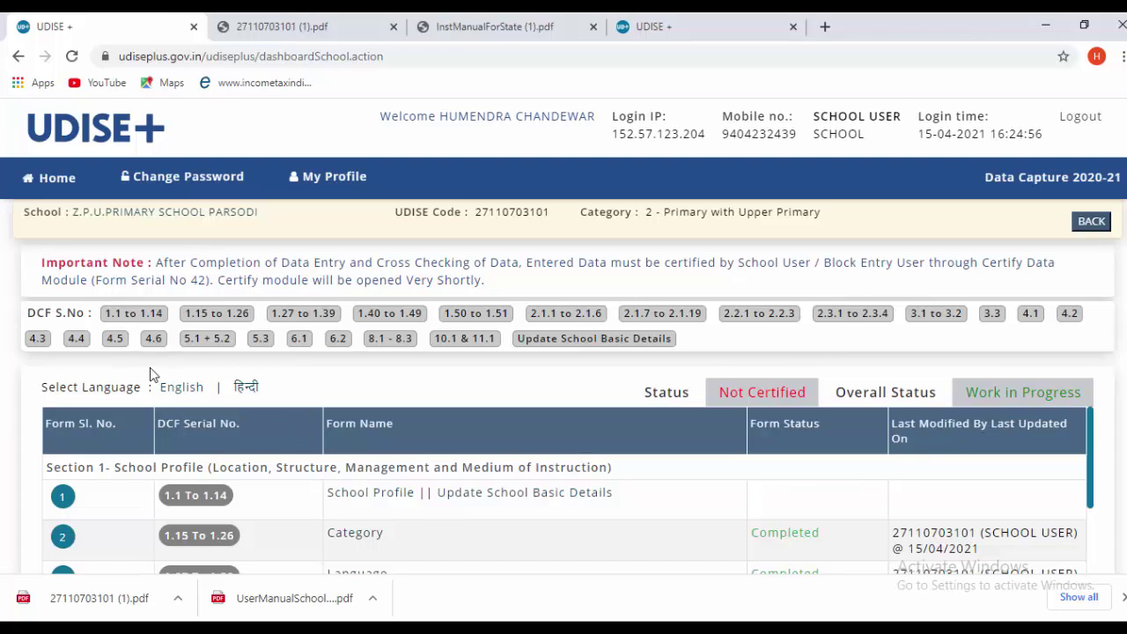
- Review the DCF form list: Category and Language completed, other forms Not Started
{"action": "scroll", "coordinate": [278, 414], "scroll_direction": "down", "scroll_amount": 10}
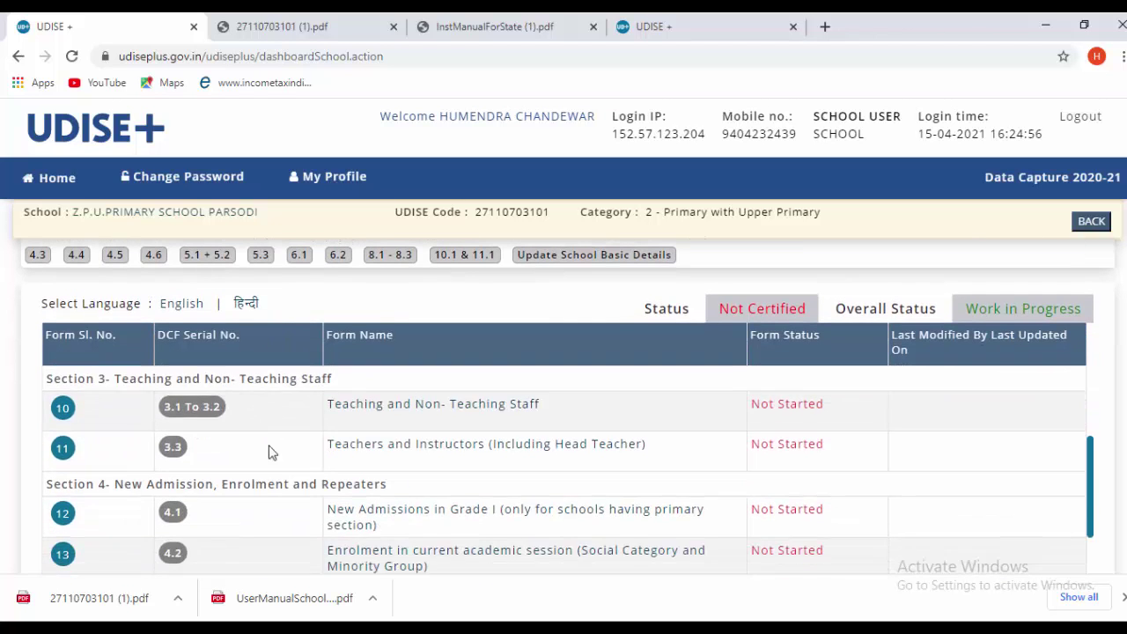
{"action": "scroll", "coordinate": [282, 495], "scroll_direction": "up", "scroll_amount": 3}
{"action": "scroll", "coordinate": [281, 495], "scroll_direction": "down", "scroll_amount": 8}
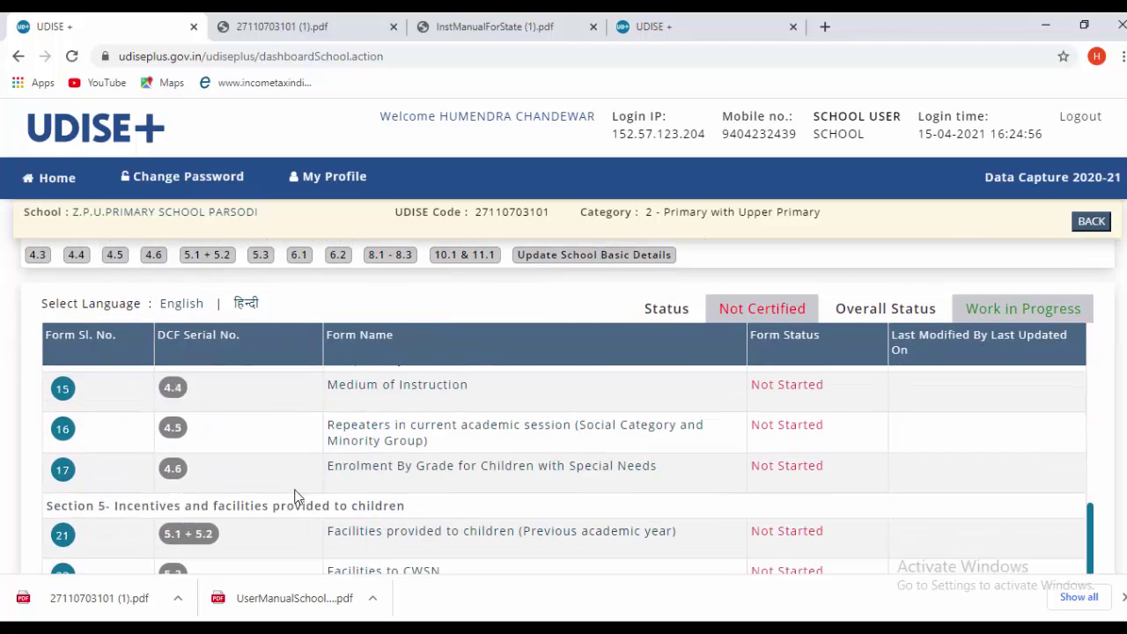
{"action": "scroll", "coordinate": [467, 423], "scroll_direction": "down", "scroll_amount": 3}
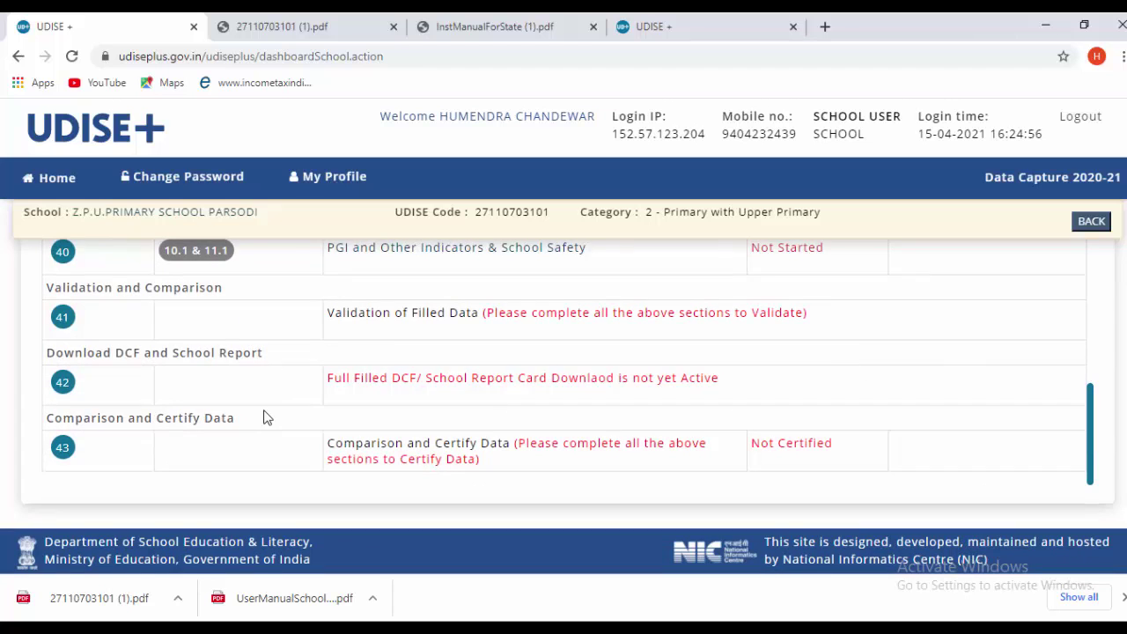
{"action": "scroll", "coordinate": [262, 418], "scroll_direction": "up", "scroll_amount": 3}
{"action": "scroll", "coordinate": [266, 417], "scroll_direction": "down", "scroll_amount": 1}
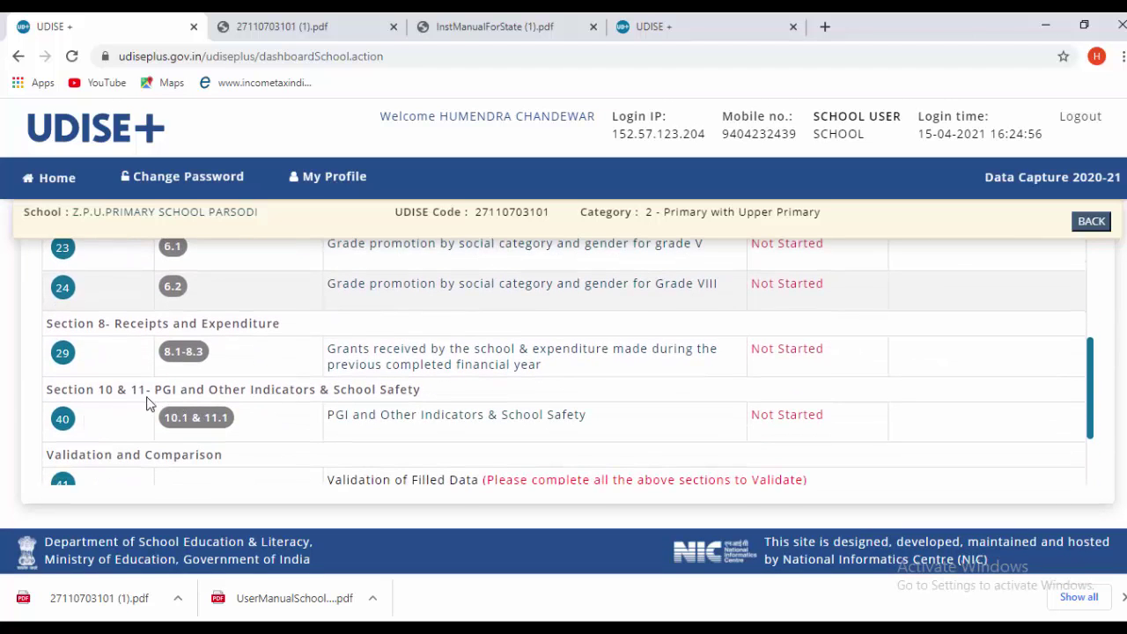
{"action": "scroll", "coordinate": [246, 420], "scroll_direction": "up", "scroll_amount": 5}
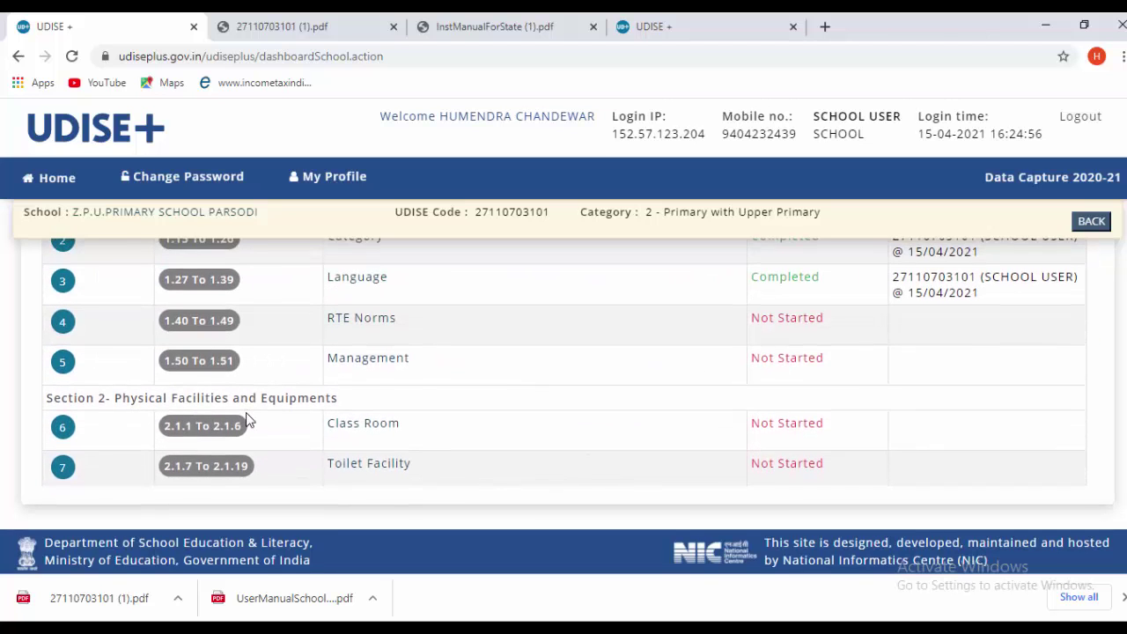
{"action": "scroll", "coordinate": [247, 420], "scroll_direction": "up", "scroll_amount": 3}
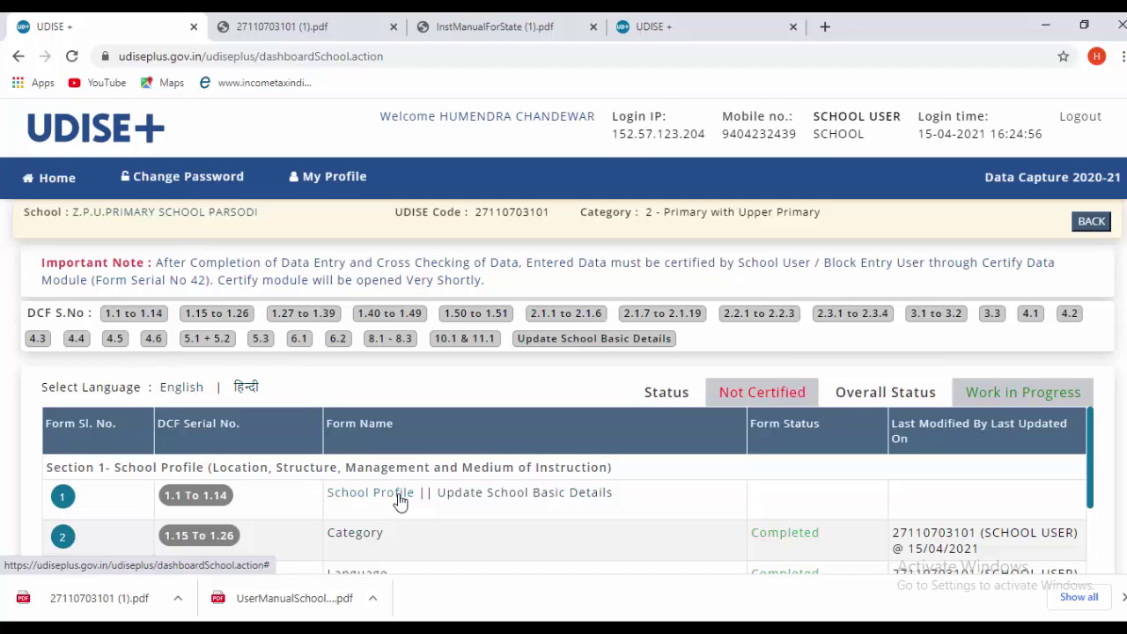
- Open the School Profile form and check its UDISE Code value
{"action": "left_click", "coordinate": [401, 501]}
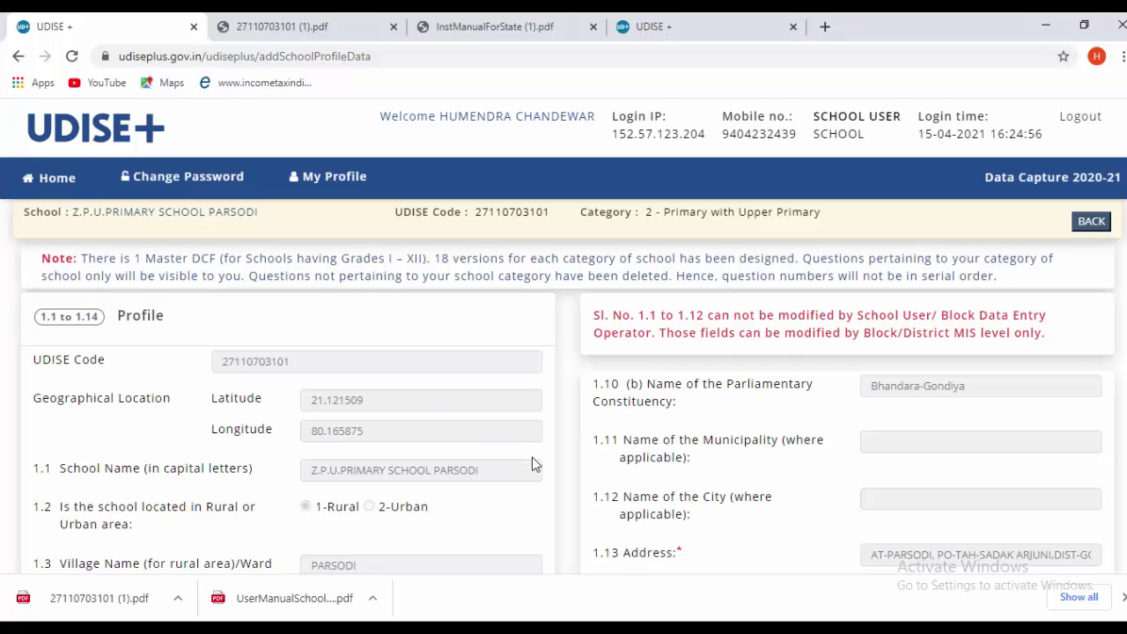
{"action": "scroll", "coordinate": [538, 453], "scroll_direction": "down", "scroll_amount": 1}
{"action": "scroll", "coordinate": [546, 461], "scroll_direction": "up", "scroll_amount": 1}
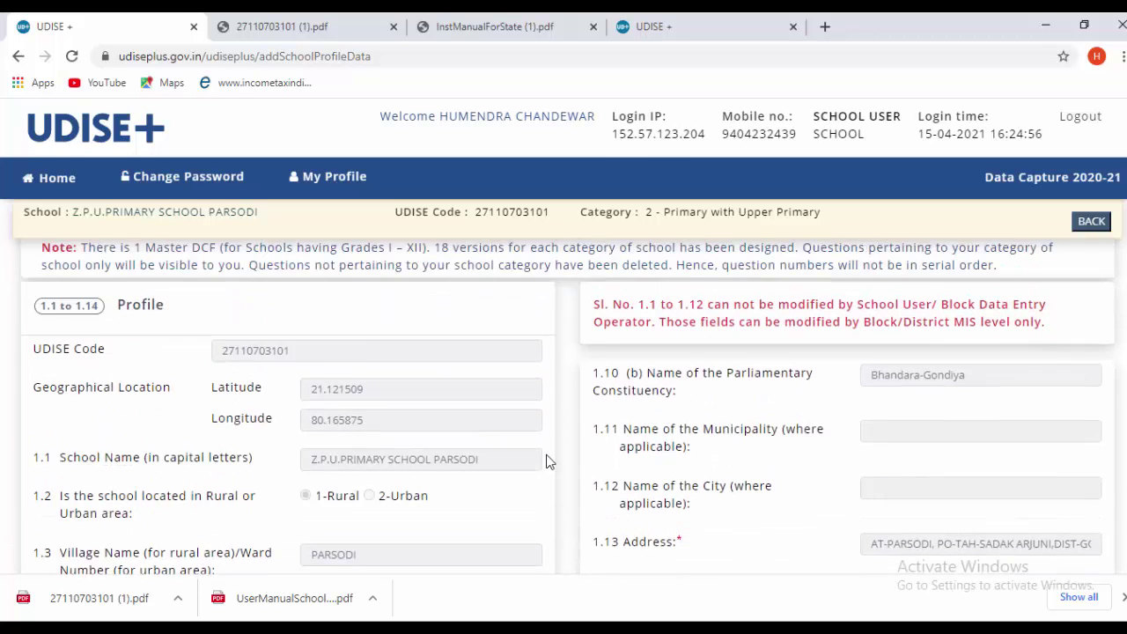
{"action": "double_click", "coordinate": [400, 367]}
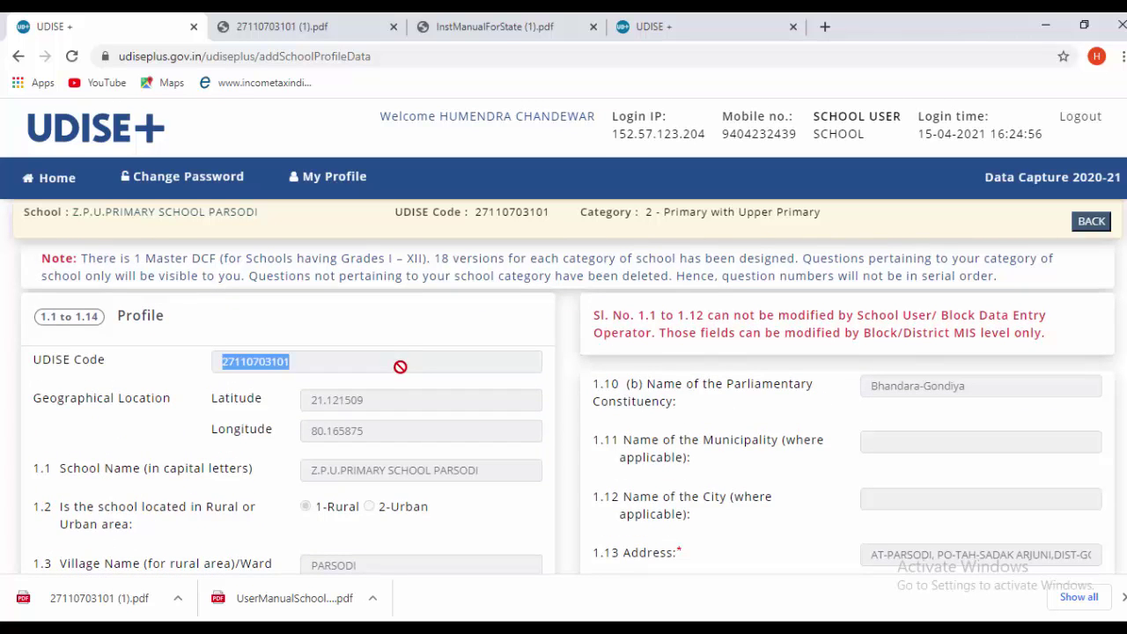
{"action": "left_click", "coordinate": [419, 336]}
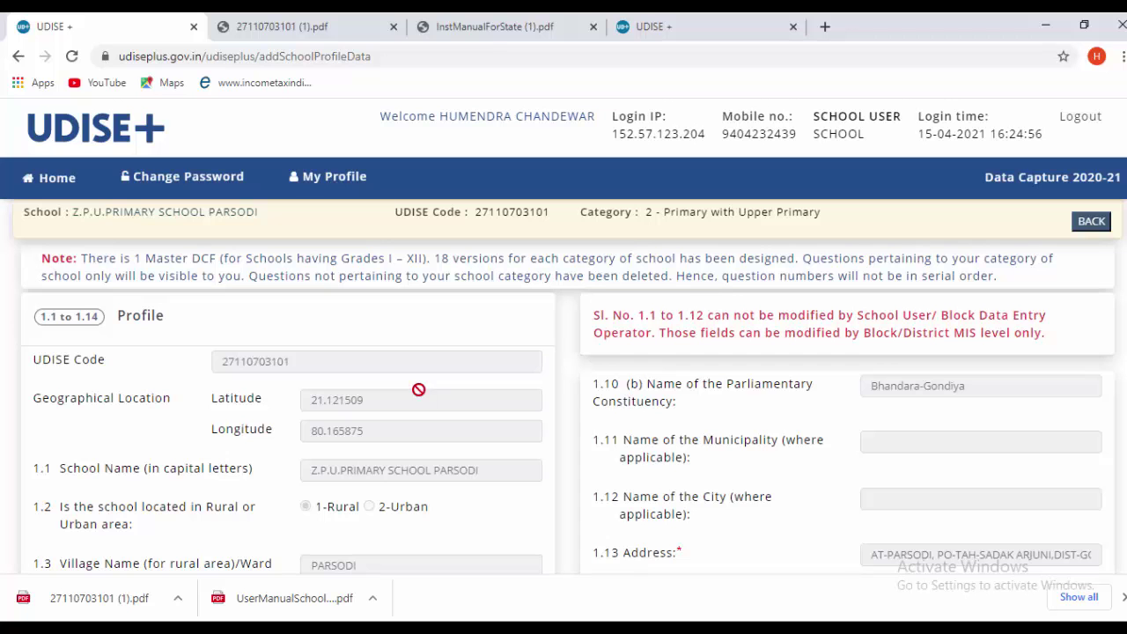
- Review Profile fields 1.1–1.14 through the contact details, then continue to the Category form
{"action": "scroll", "coordinate": [420, 409], "scroll_direction": "down", "scroll_amount": 2}
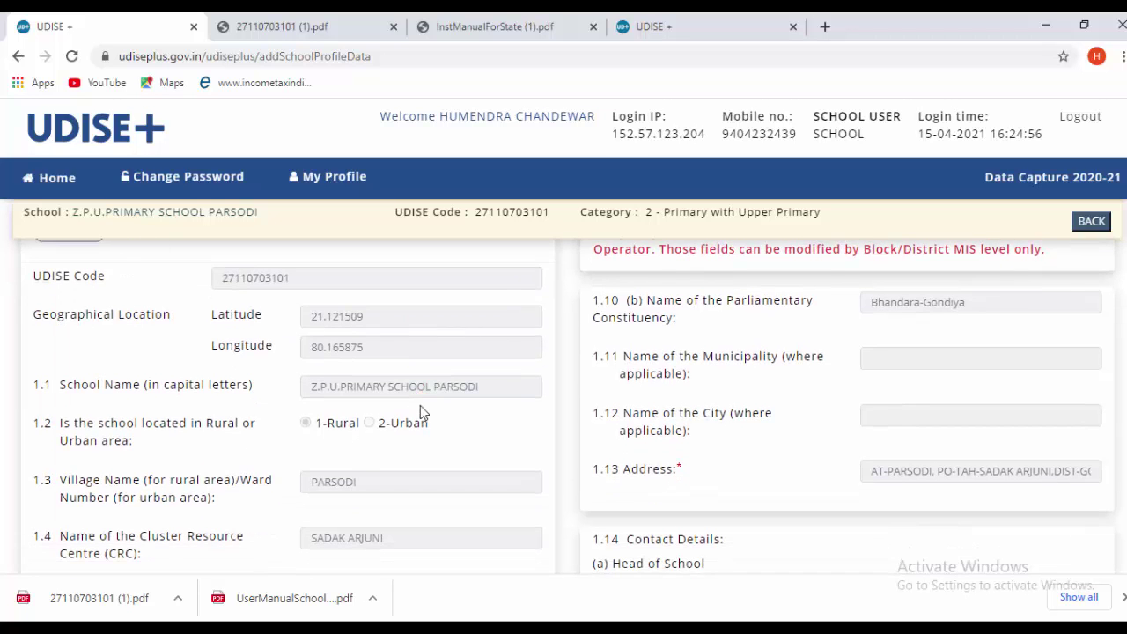
{"action": "scroll", "coordinate": [421, 418], "scroll_direction": "up", "scroll_amount": 2}
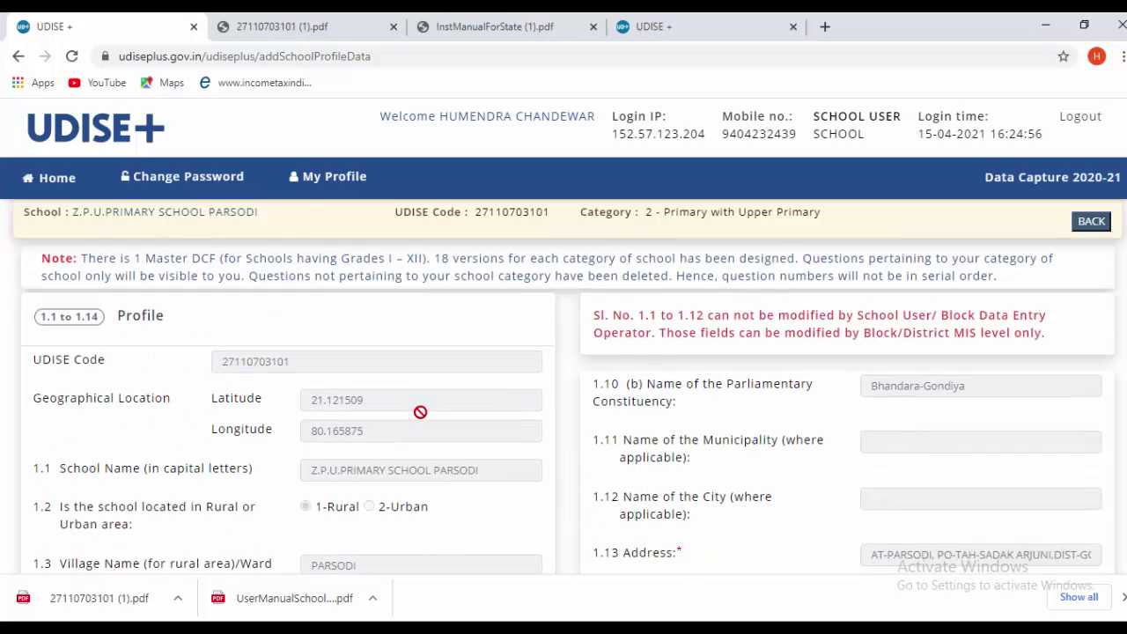
{"action": "scroll", "coordinate": [421, 423], "scroll_direction": "down", "scroll_amount": 1}
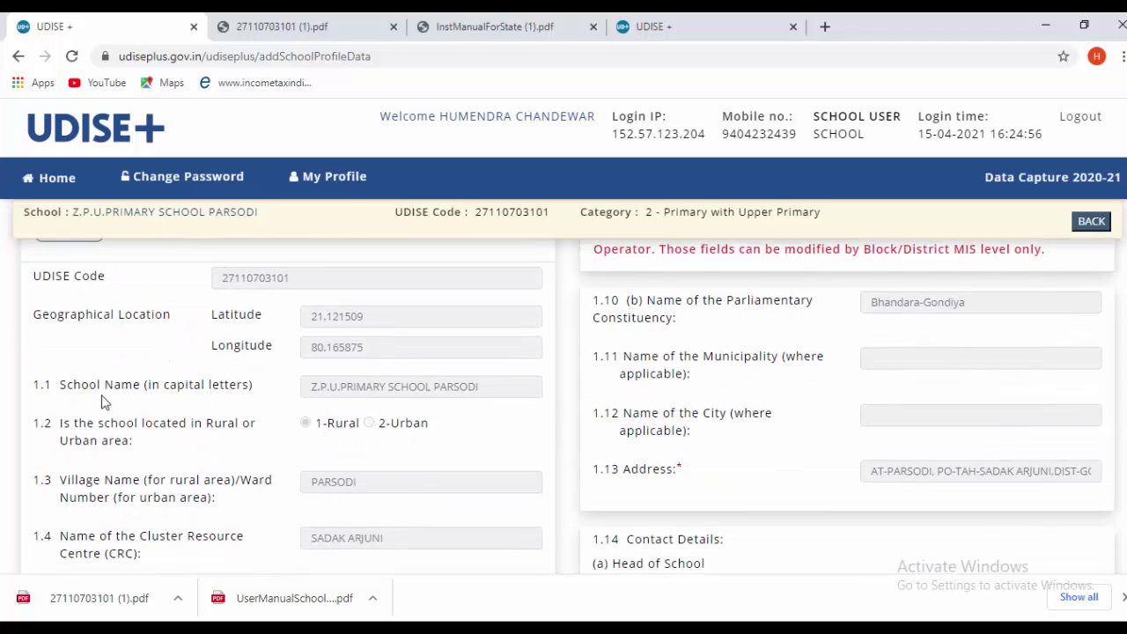
{"action": "scroll", "coordinate": [383, 425], "scroll_direction": "down", "scroll_amount": 1}
{"action": "scroll", "coordinate": [370, 432], "scroll_direction": "up", "scroll_amount": 2}
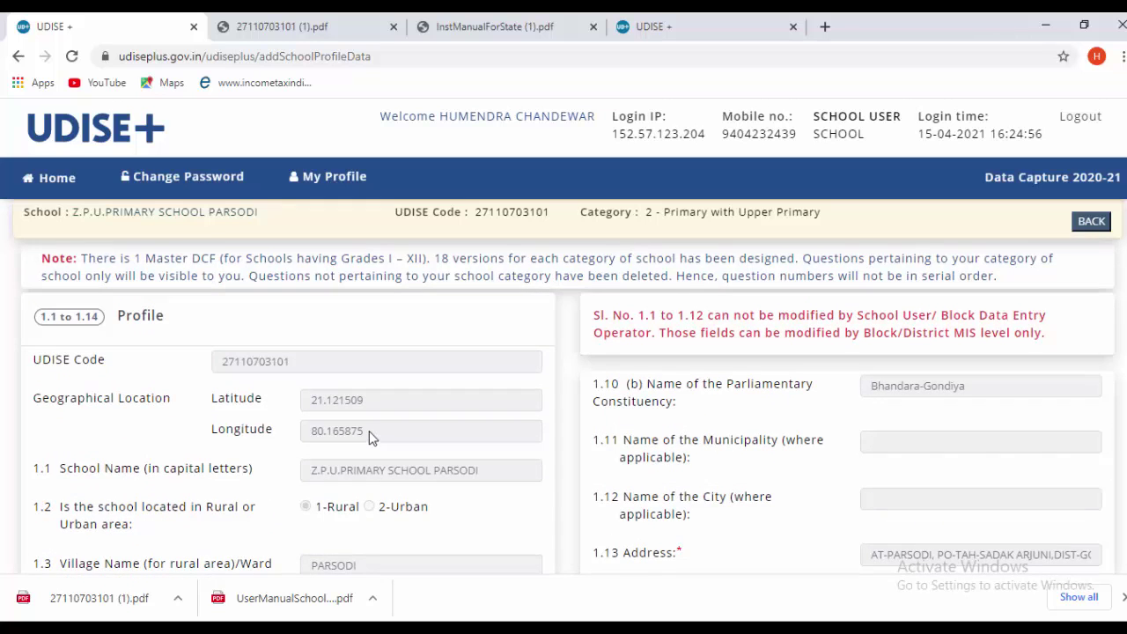
{"action": "scroll", "coordinate": [449, 440], "scroll_direction": "down", "scroll_amount": 1}
{"action": "scroll", "coordinate": [458, 467], "scroll_direction": "down", "scroll_amount": 1}
{"action": "scroll", "coordinate": [456, 476], "scroll_direction": "up", "scroll_amount": 2}
{"action": "scroll", "coordinate": [457, 480], "scroll_direction": "down", "scroll_amount": 1}
{"action": "scroll", "coordinate": [646, 493], "scroll_direction": "up", "scroll_amount": 1}
{"action": "scroll", "coordinate": [577, 493], "scroll_direction": "down", "scroll_amount": 4}
{"action": "scroll", "coordinate": [461, 443], "scroll_direction": "up", "scroll_amount": 4}
{"action": "scroll", "coordinate": [567, 449], "scroll_direction": "down", "scroll_amount": 1}
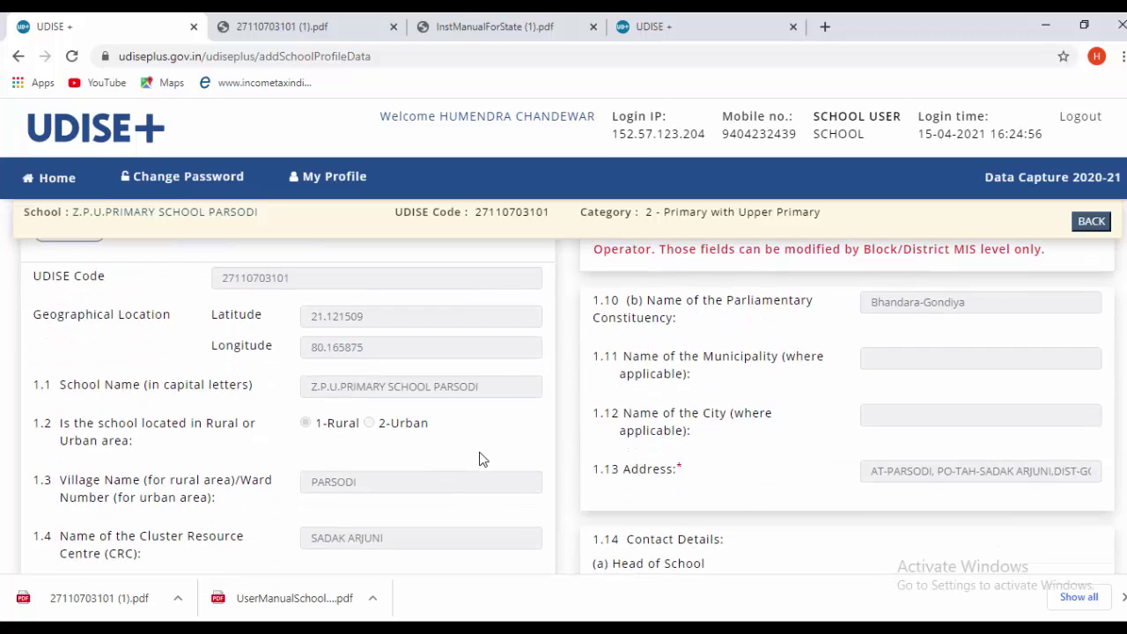
{"action": "scroll", "coordinate": [489, 460], "scroll_direction": "down", "scroll_amount": 3}
{"action": "scroll", "coordinate": [496, 462], "scroll_direction": "up", "scroll_amount": 4}
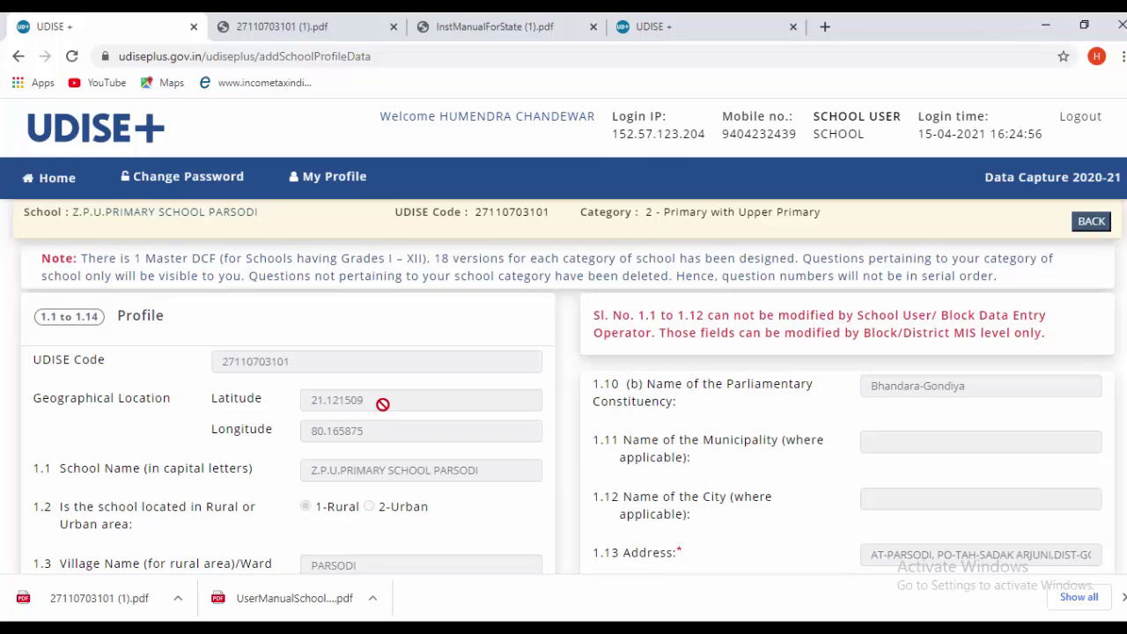
{"action": "scroll", "coordinate": [435, 454], "scroll_direction": "down", "scroll_amount": 5}
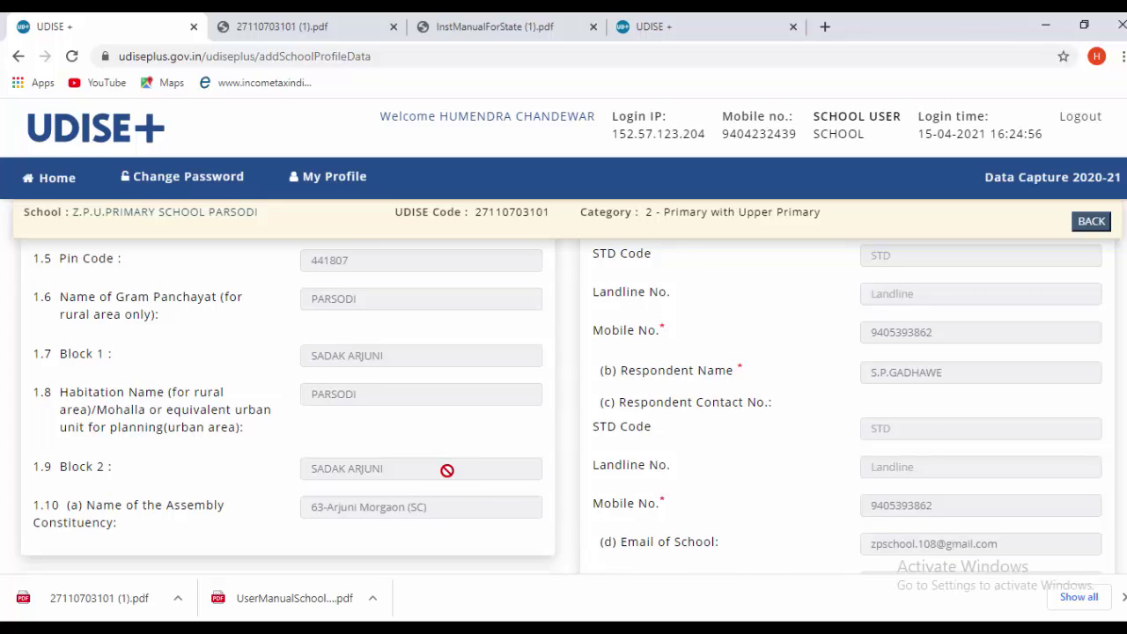
{"action": "scroll", "coordinate": [451, 487], "scroll_direction": "down", "scroll_amount": 2}
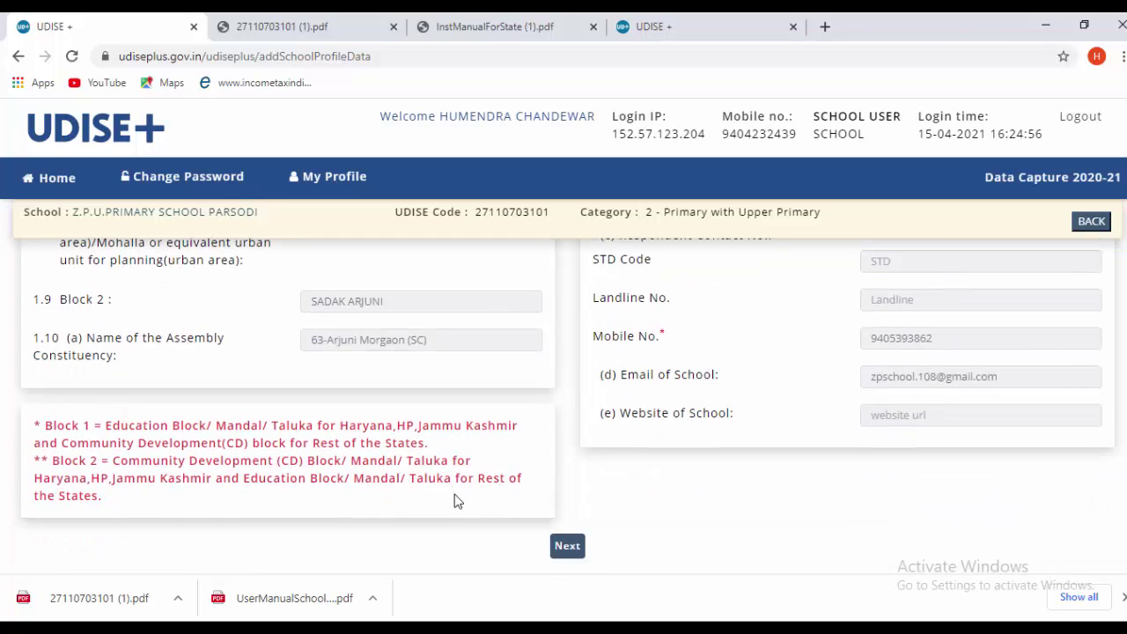
{"action": "scroll", "coordinate": [517, 523], "scroll_direction": "up", "scroll_amount": 3}
{"action": "scroll", "coordinate": [519, 529], "scroll_direction": "up", "scroll_amount": 3}
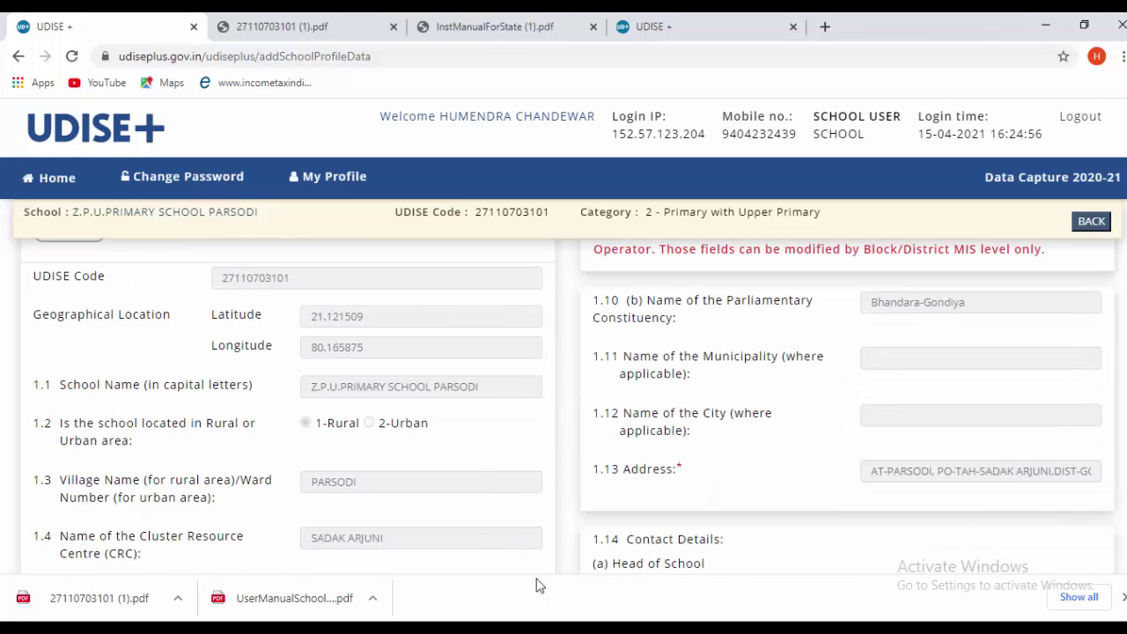
{"action": "scroll", "coordinate": [516, 458], "scroll_direction": "down", "scroll_amount": 2}
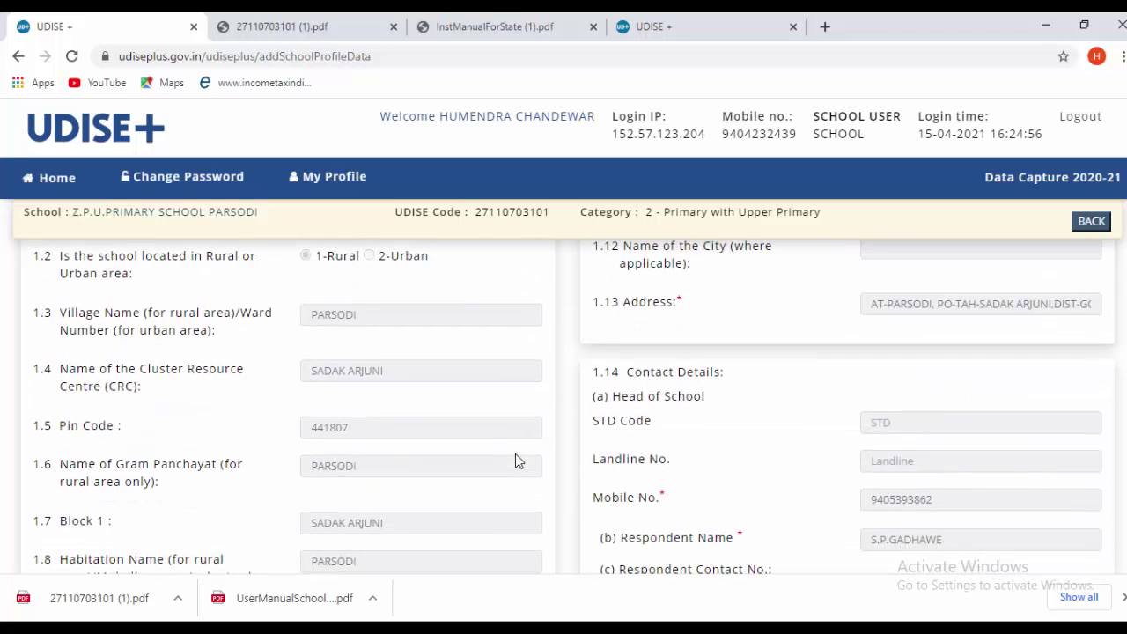
{"action": "scroll", "coordinate": [516, 461], "scroll_direction": "down", "scroll_amount": 5}
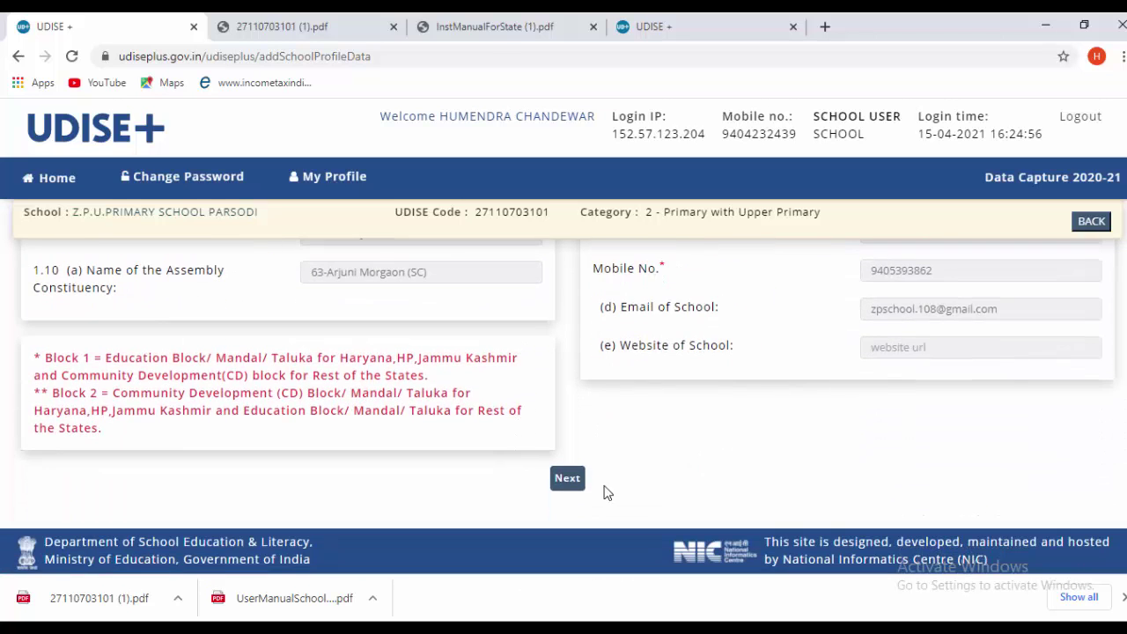
{"action": "left_click", "coordinate": [569, 481]}
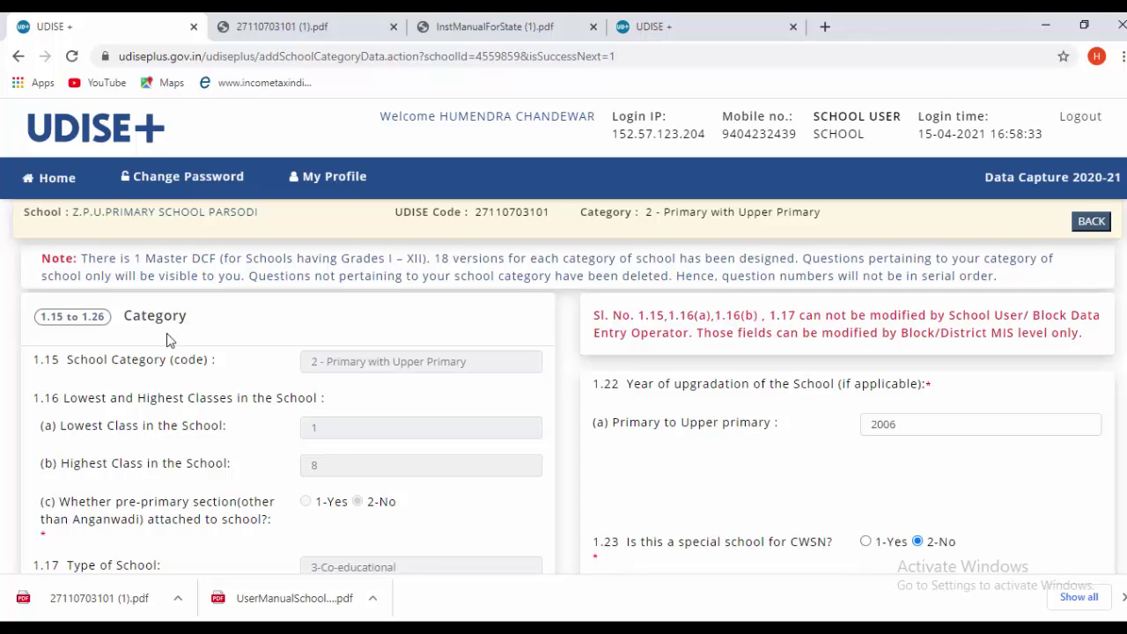
- Review Category fields 1.15–1.26, including No for CWSN and shift school, and the sections-per-class table
{"action": "scroll", "coordinate": [268, 380], "scroll_direction": "down", "scroll_amount": 2}
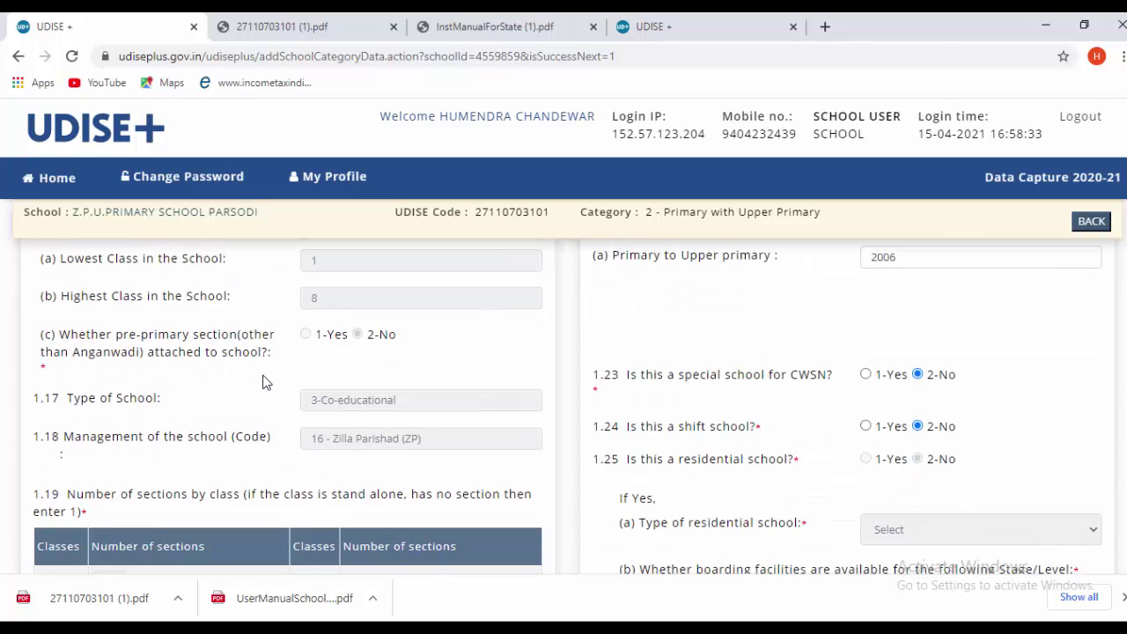
{"action": "scroll", "coordinate": [267, 381], "scroll_direction": "up", "scroll_amount": 1}
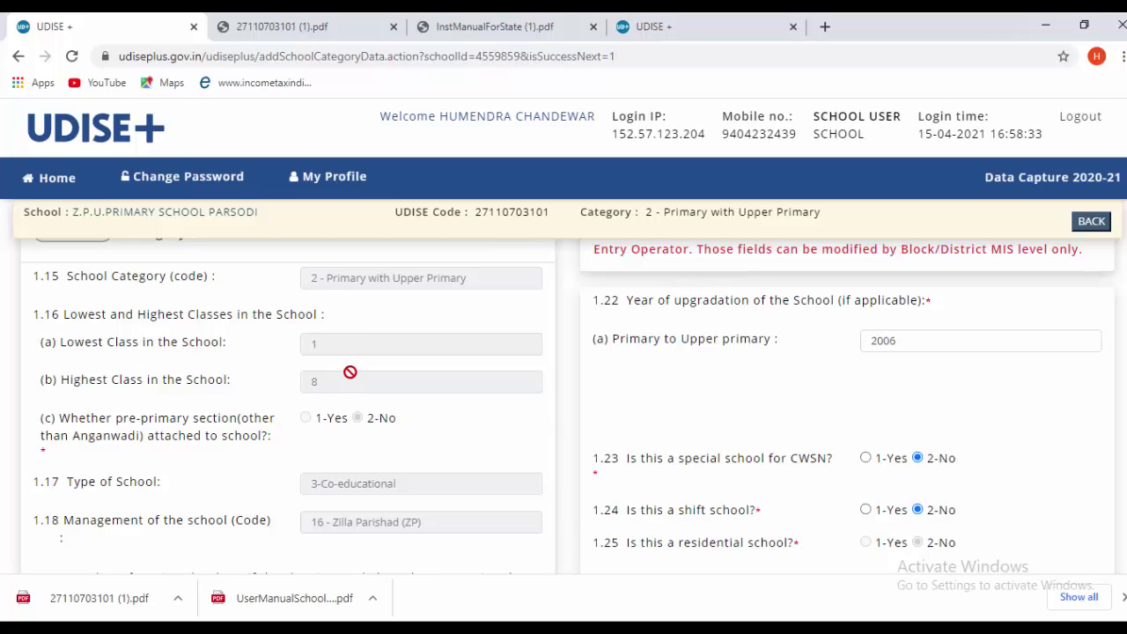
{"action": "scroll", "coordinate": [358, 390], "scroll_direction": "down", "scroll_amount": 2}
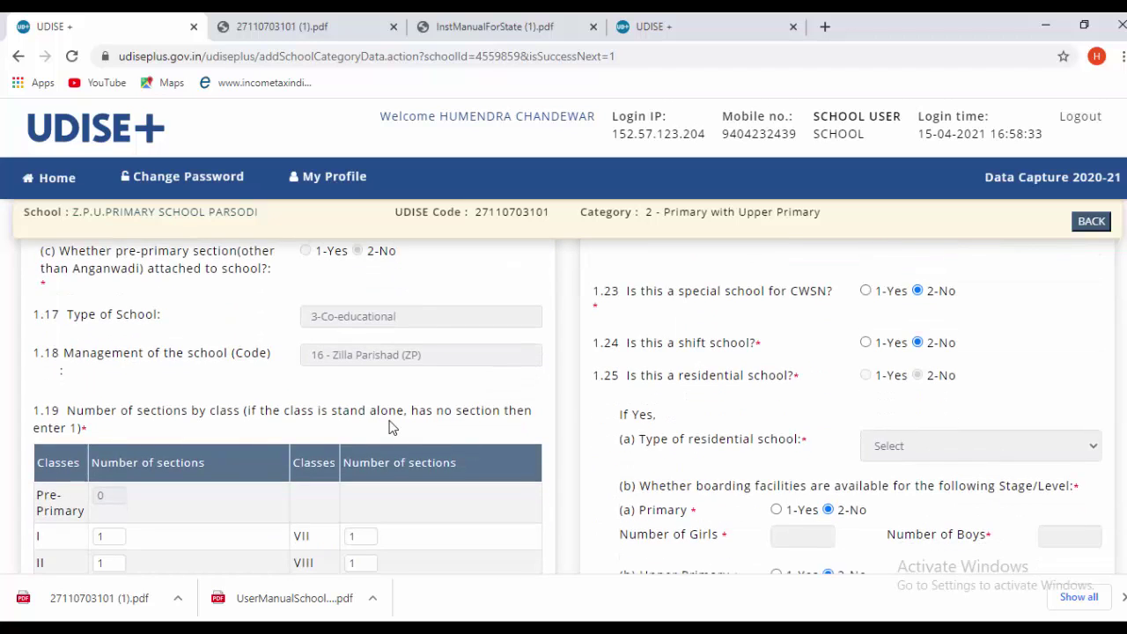
{"action": "scroll", "coordinate": [398, 434], "scroll_direction": "down", "scroll_amount": 4}
{"action": "scroll", "coordinate": [401, 444], "scroll_direction": "up", "scroll_amount": 7}
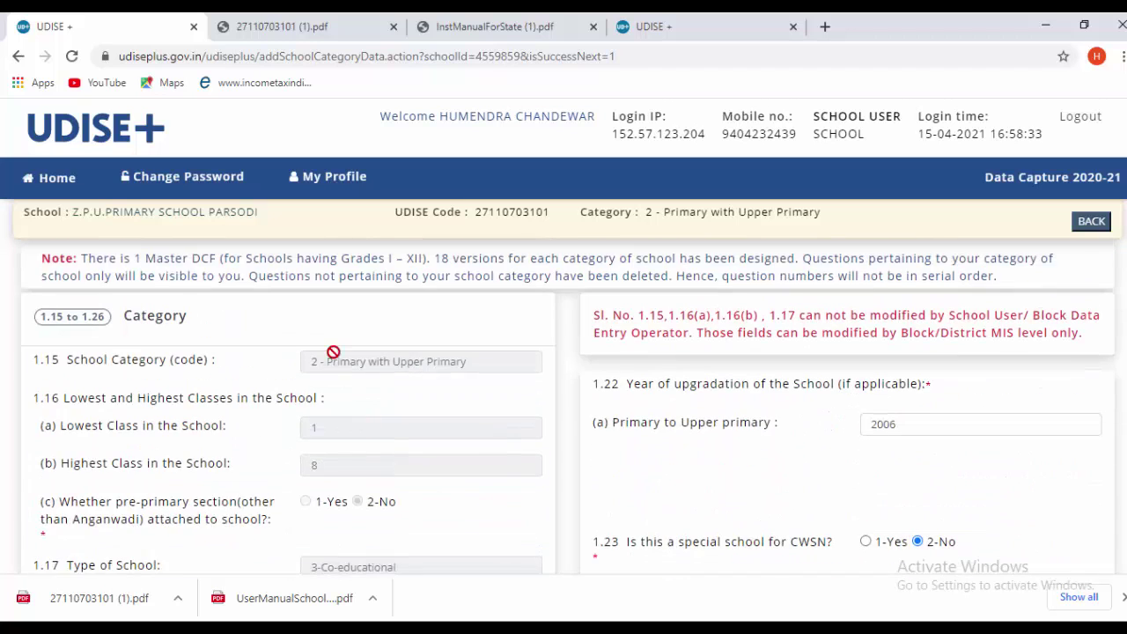
{"action": "scroll", "coordinate": [397, 405], "scroll_direction": "down", "scroll_amount": 2}
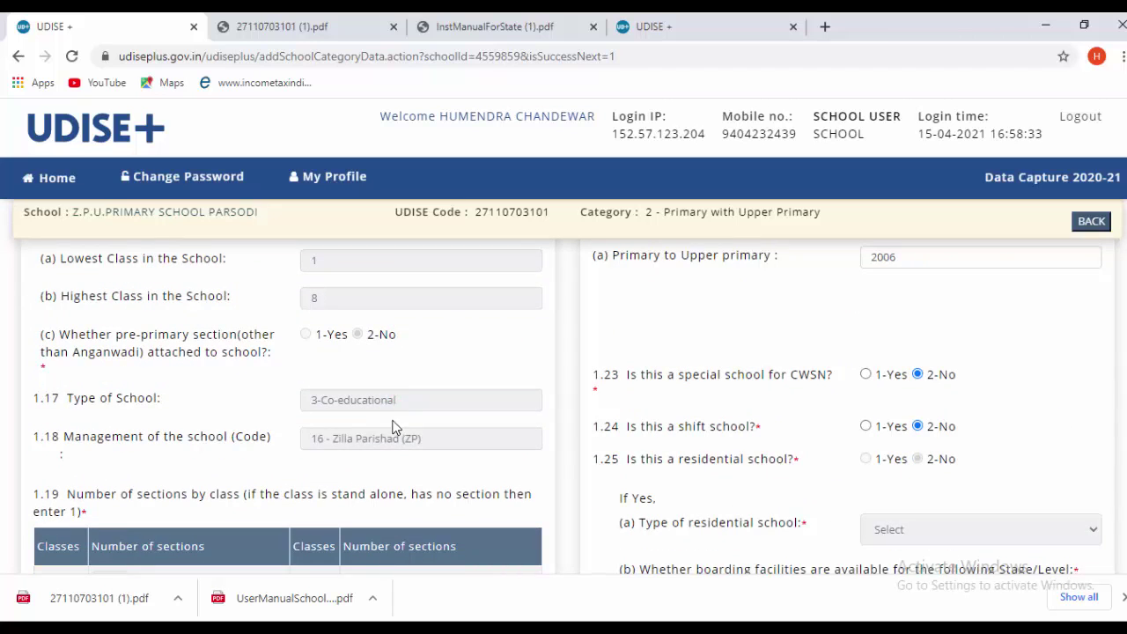
{"action": "scroll", "coordinate": [394, 427], "scroll_direction": "down", "scroll_amount": 2}
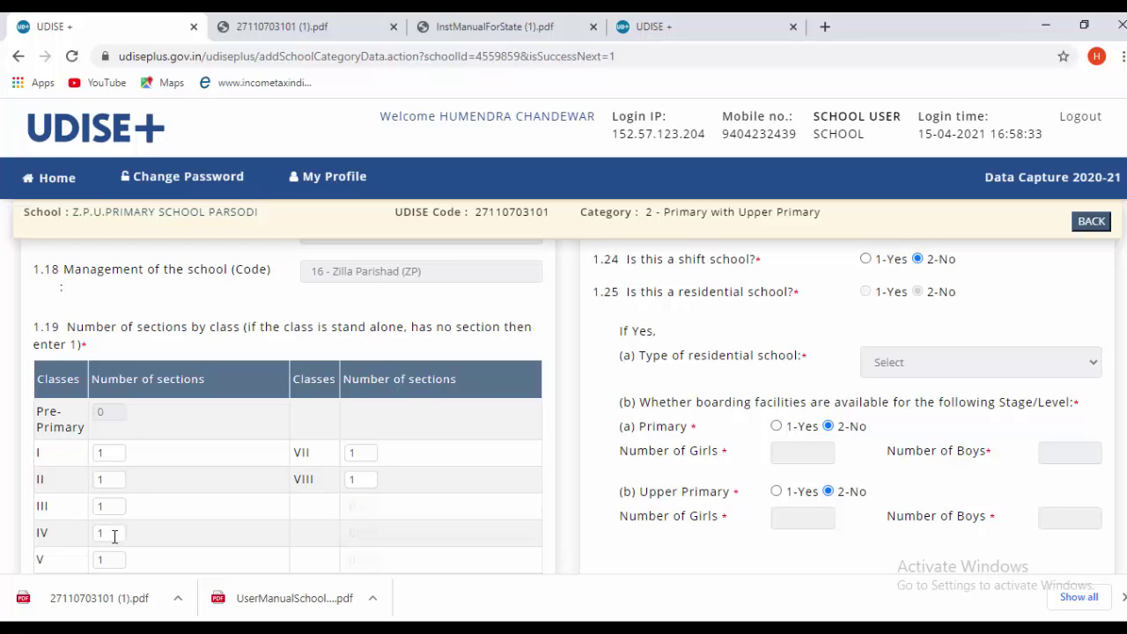
{"action": "scroll", "coordinate": [393, 480], "scroll_direction": "down", "scroll_amount": 2}
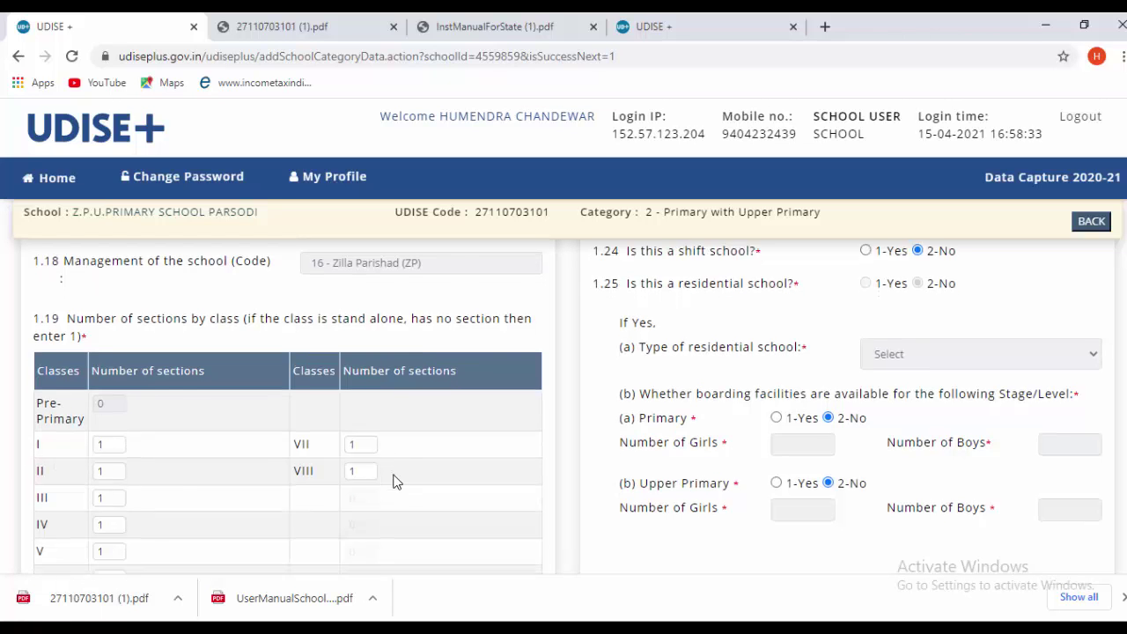
{"action": "scroll", "coordinate": [385, 455], "scroll_direction": "down", "scroll_amount": 1}
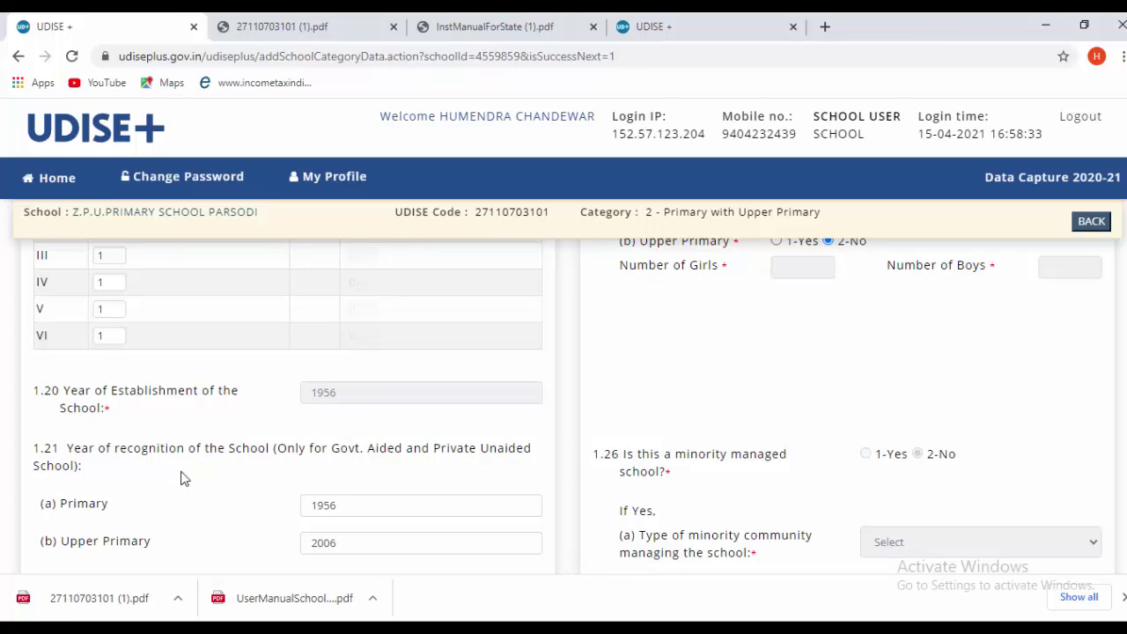
{"action": "scroll", "coordinate": [394, 484], "scroll_direction": "down", "scroll_amount": 1}
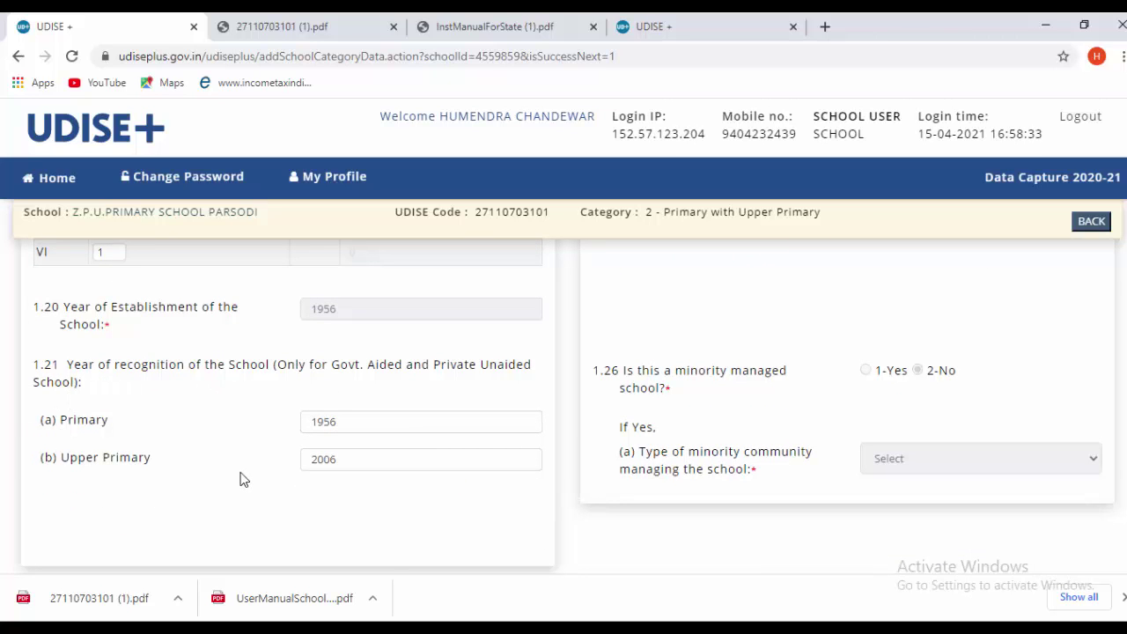
{"action": "scroll", "coordinate": [247, 482], "scroll_direction": "up", "scroll_amount": 1}
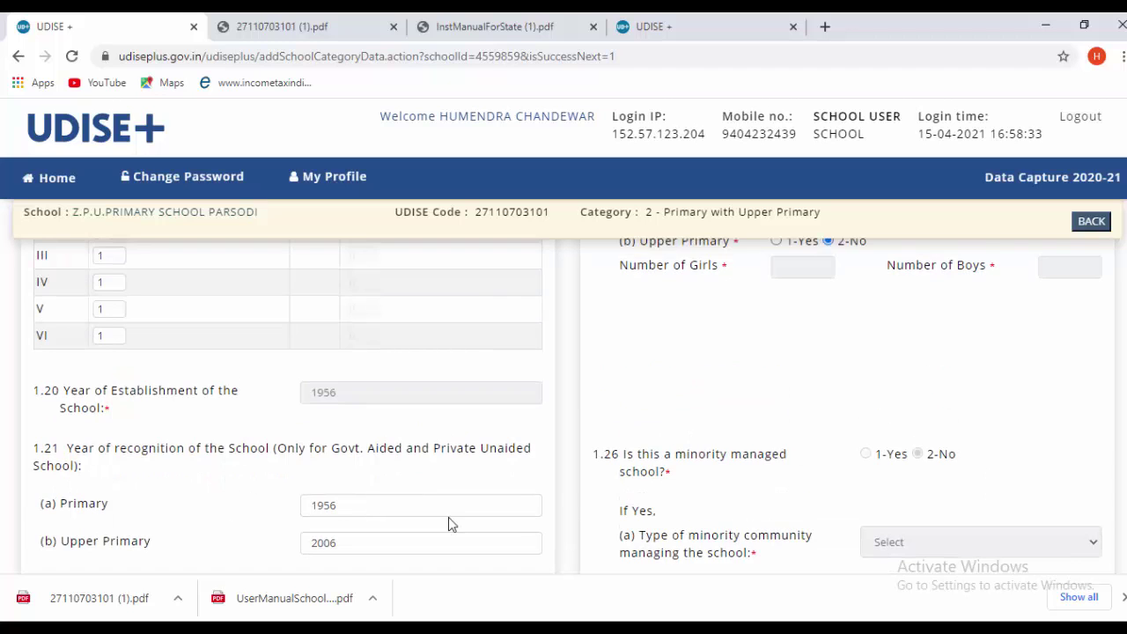
{"action": "scroll", "coordinate": [594, 538], "scroll_direction": "up", "scroll_amount": 7}
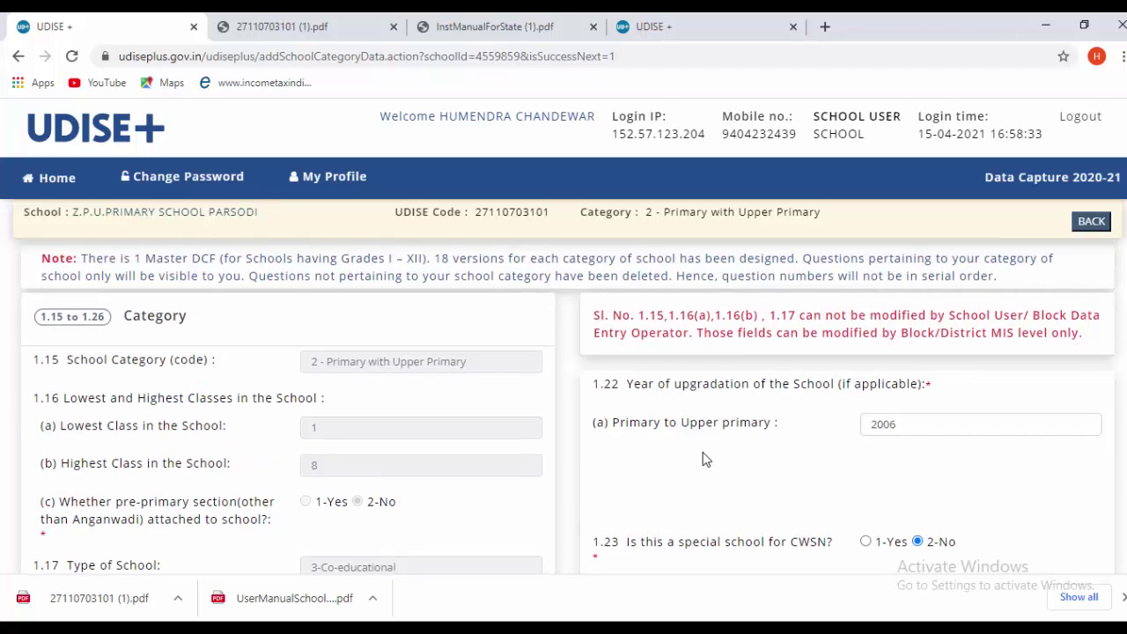
{"action": "scroll", "coordinate": [705, 459], "scroll_direction": "down", "scroll_amount": 2}
{"action": "scroll", "coordinate": [708, 465], "scroll_direction": "down", "scroll_amount": 1}
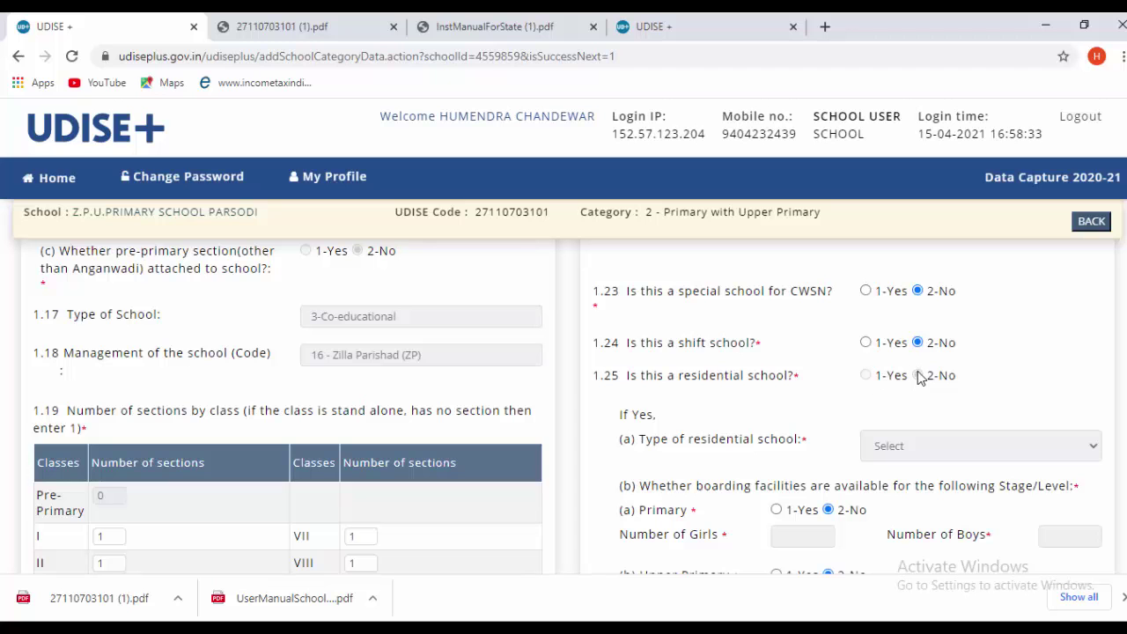
- Check school profile answers 1.17–1.26 and save, continuing to the Language page
{"action": "scroll", "coordinate": [988, 382], "scroll_direction": "down", "scroll_amount": 2}
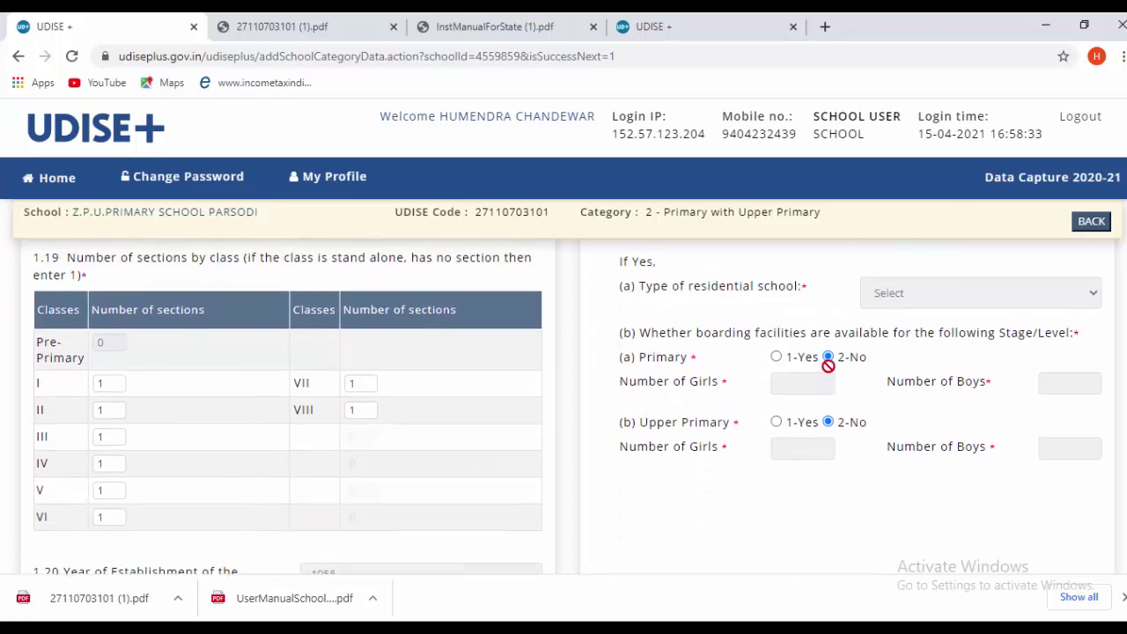
{"action": "scroll", "coordinate": [913, 383], "scroll_direction": "up", "scroll_amount": 3}
{"action": "scroll", "coordinate": [913, 387], "scroll_direction": "down", "scroll_amount": 3}
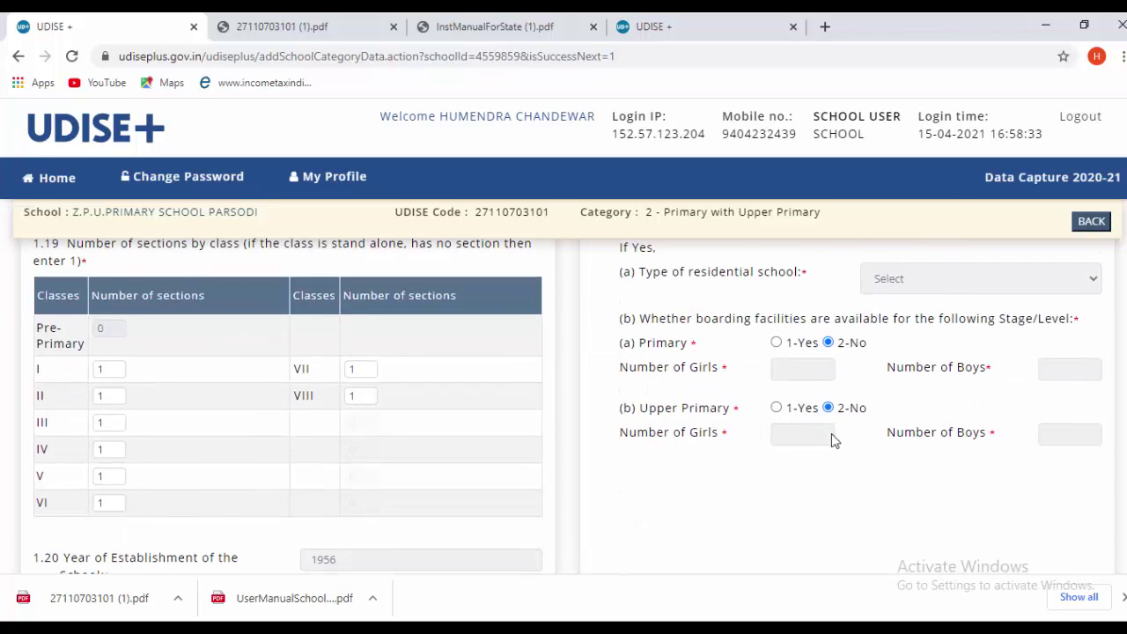
{"action": "scroll", "coordinate": [834, 441], "scroll_direction": "down", "scroll_amount": 4}
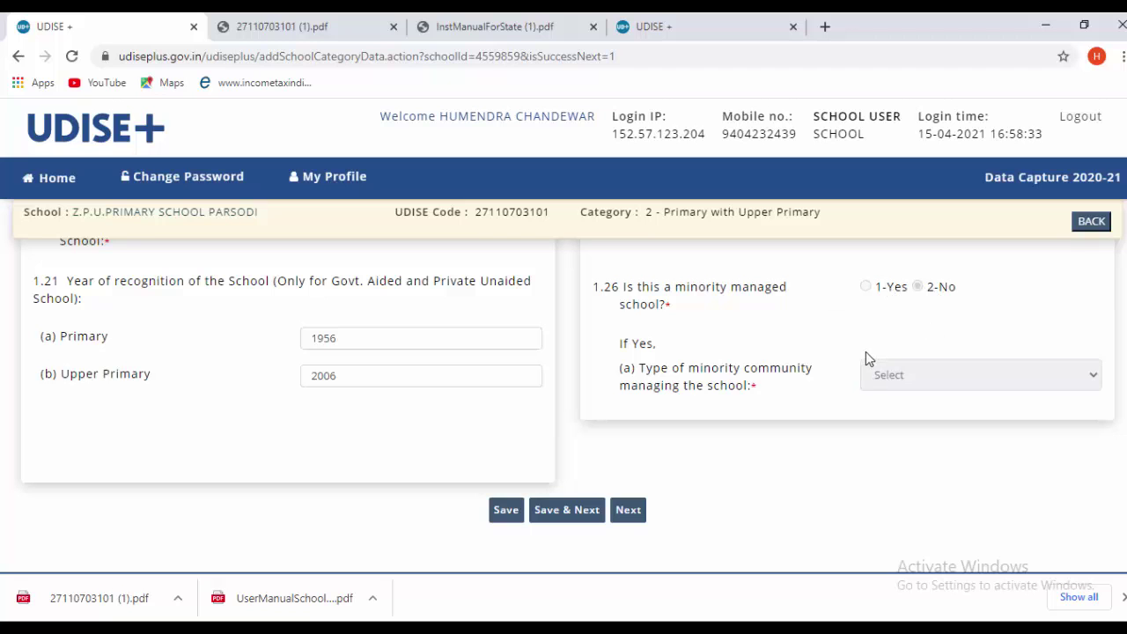
{"action": "scroll", "coordinate": [563, 516], "scroll_direction": "down", "scroll_amount": 1}
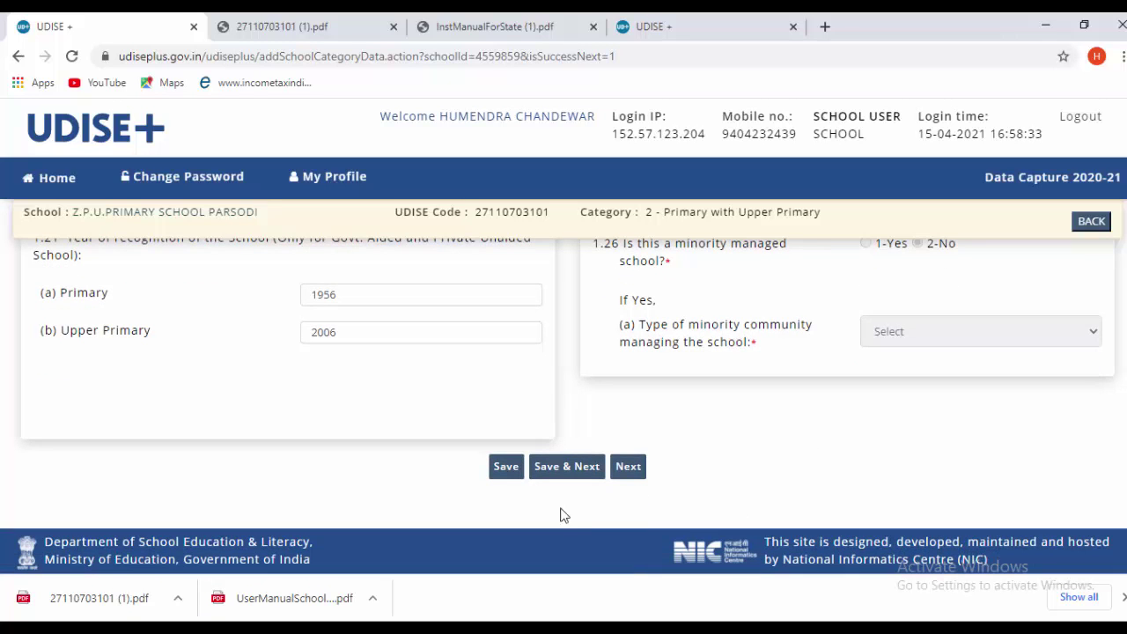
{"action": "scroll", "coordinate": [698, 385], "scroll_direction": "up", "scroll_amount": 5}
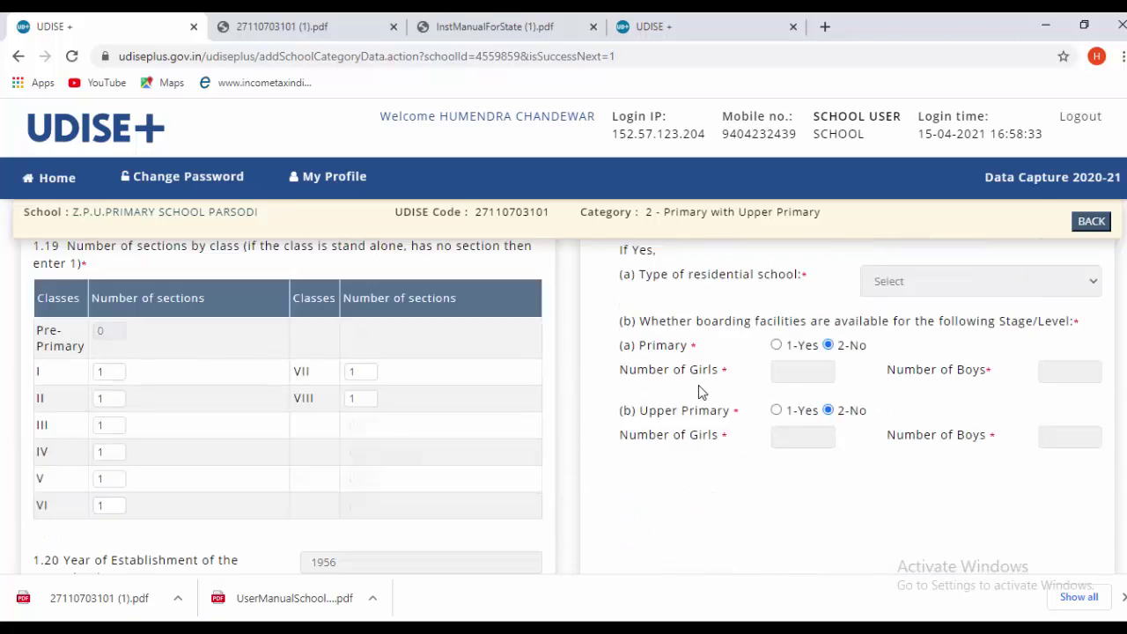
{"action": "scroll", "coordinate": [705, 402], "scroll_direction": "up", "scroll_amount": 3}
{"action": "scroll", "coordinate": [710, 403], "scroll_direction": "down", "scroll_amount": 8}
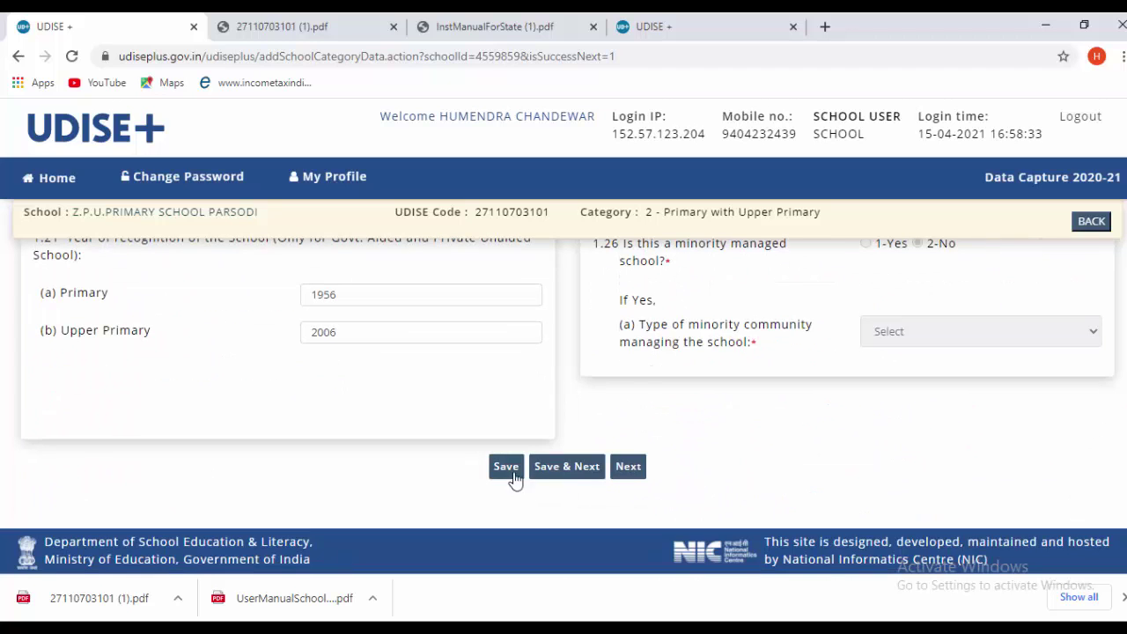
{"action": "left_click", "coordinate": [556, 474]}
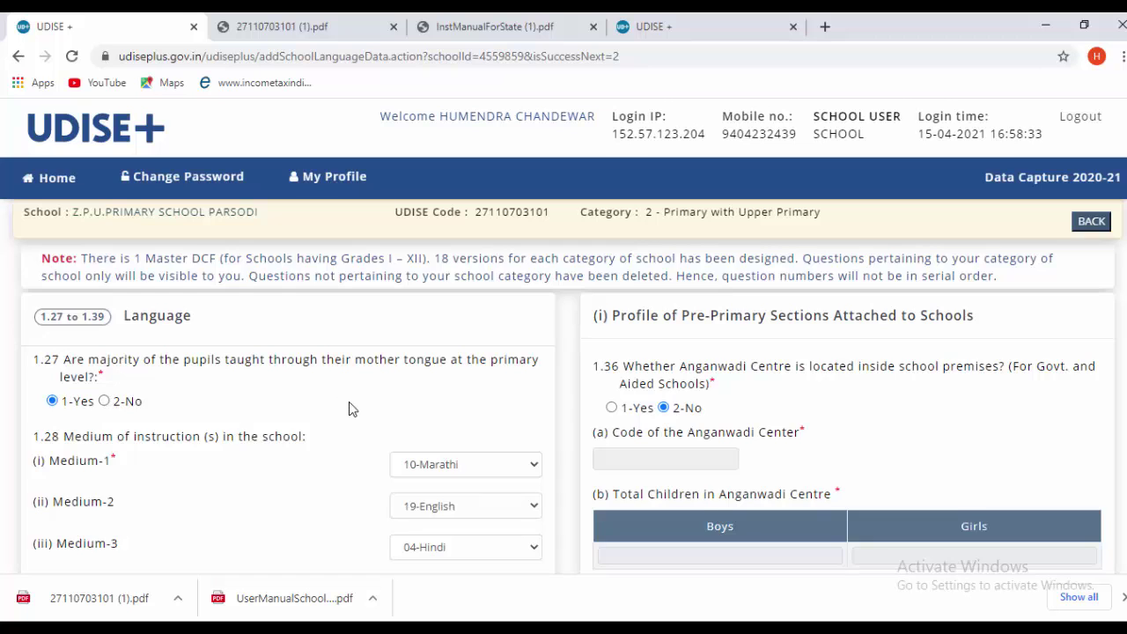
{"action": "scroll", "coordinate": [349, 409], "scroll_direction": "down", "scroll_amount": 1}
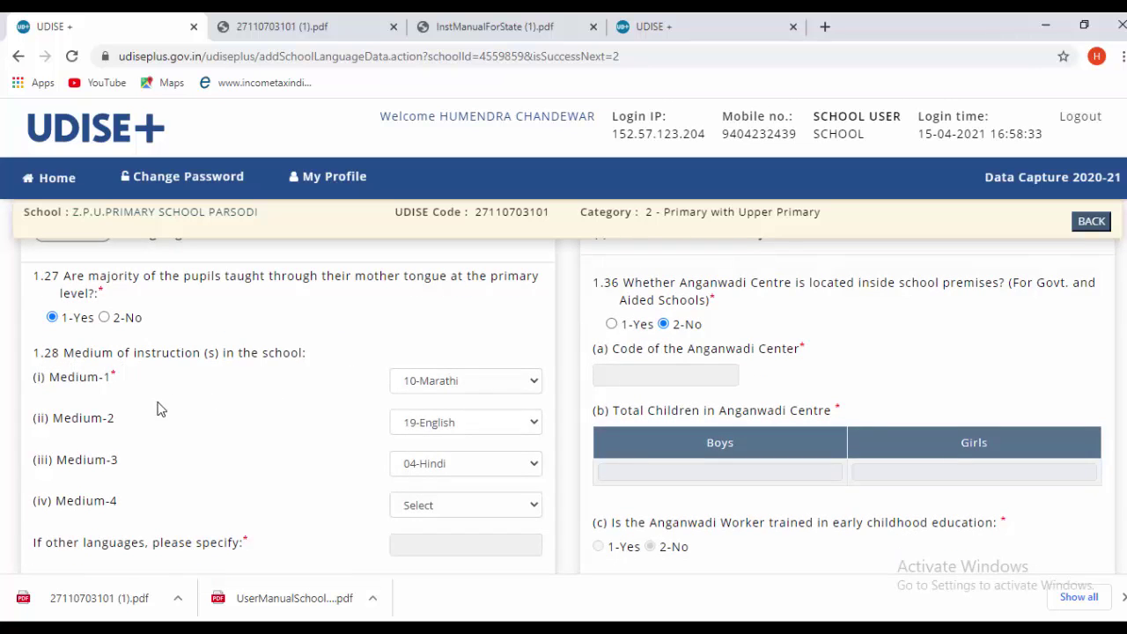
{"action": "scroll", "coordinate": [161, 412], "scroll_direction": "down", "scroll_amount": 1}
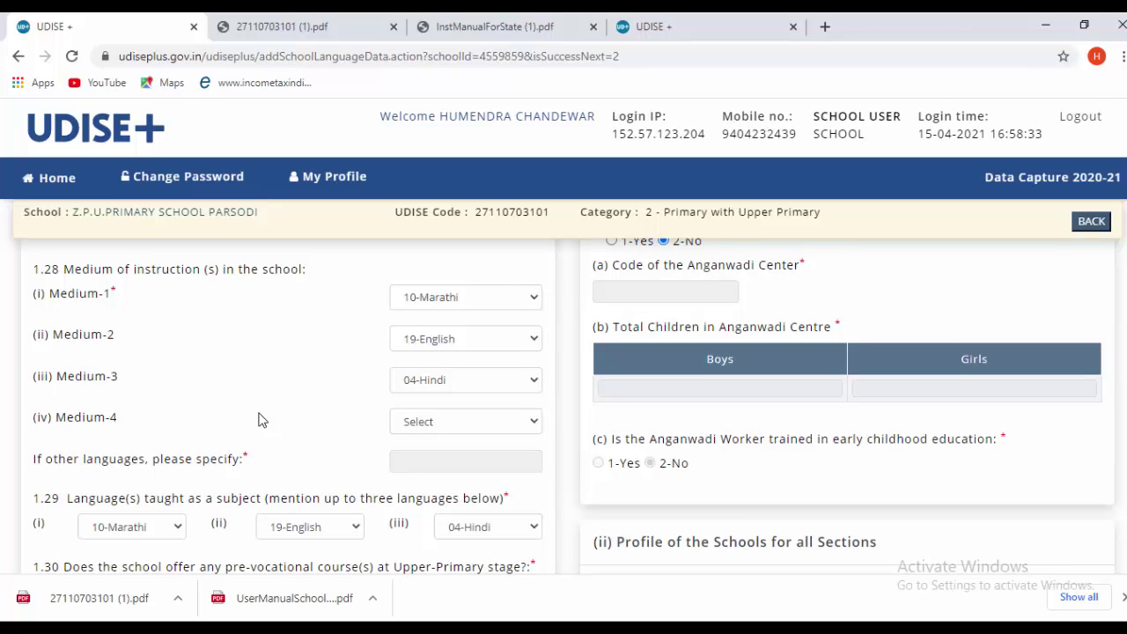
{"action": "scroll", "coordinate": [262, 419], "scroll_direction": "down", "scroll_amount": 1}
{"action": "scroll", "coordinate": [358, 379], "scroll_direction": "up", "scroll_amount": 1}
{"action": "scroll", "coordinate": [202, 418], "scroll_direction": "down", "scroll_amount": 1}
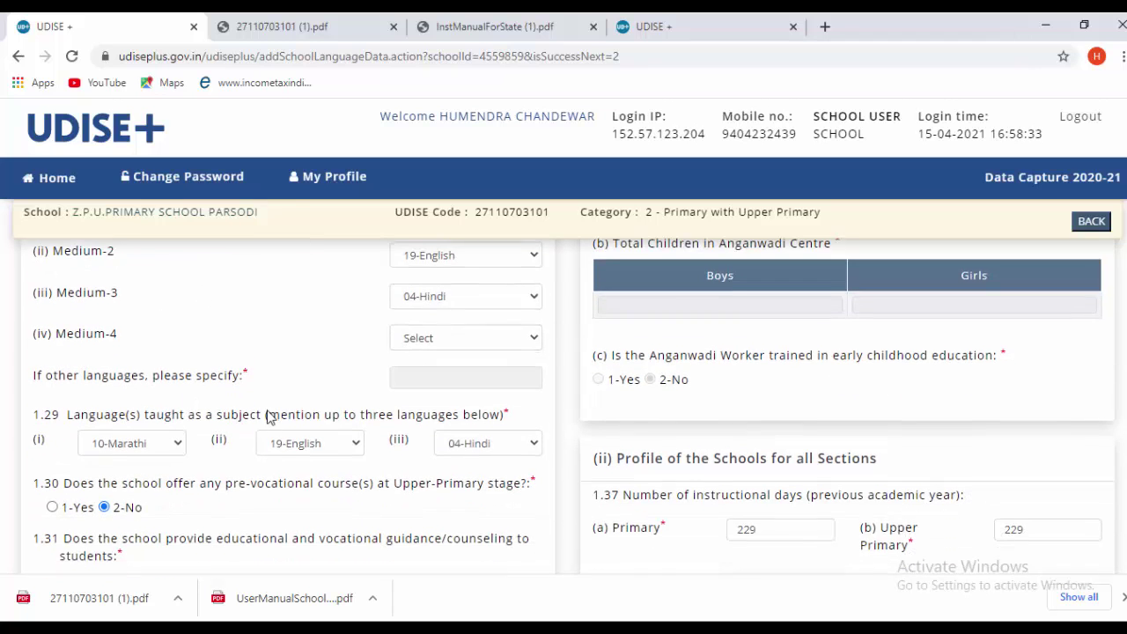
{"action": "scroll", "coordinate": [189, 449], "scroll_direction": "down", "scroll_amount": 1}
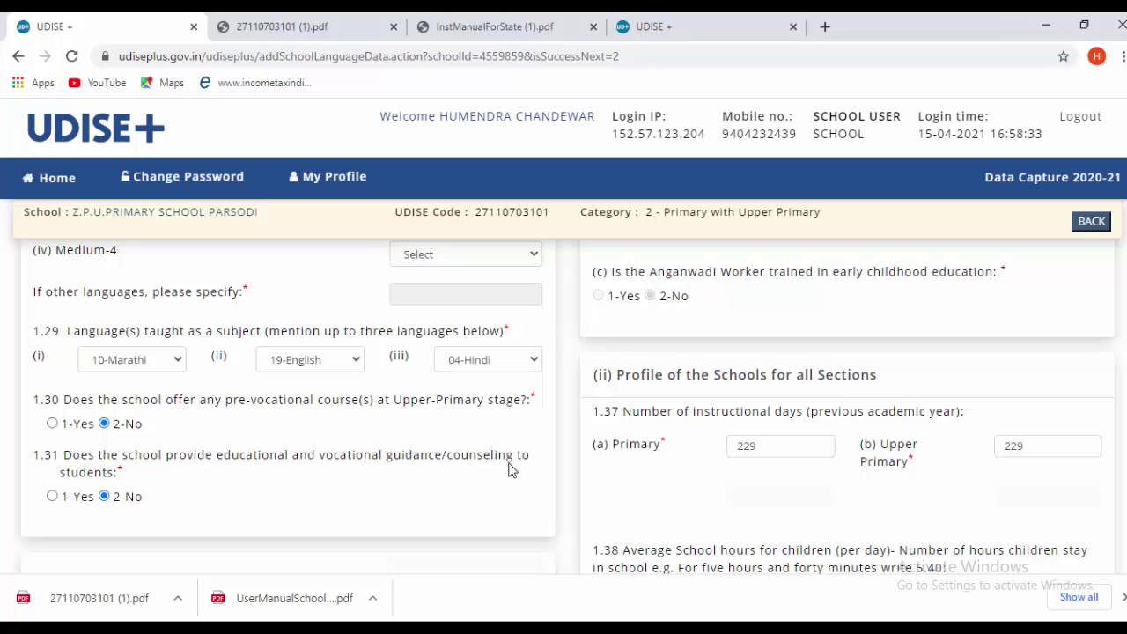
{"action": "scroll", "coordinate": [281, 511], "scroll_direction": "down", "scroll_amount": 1}
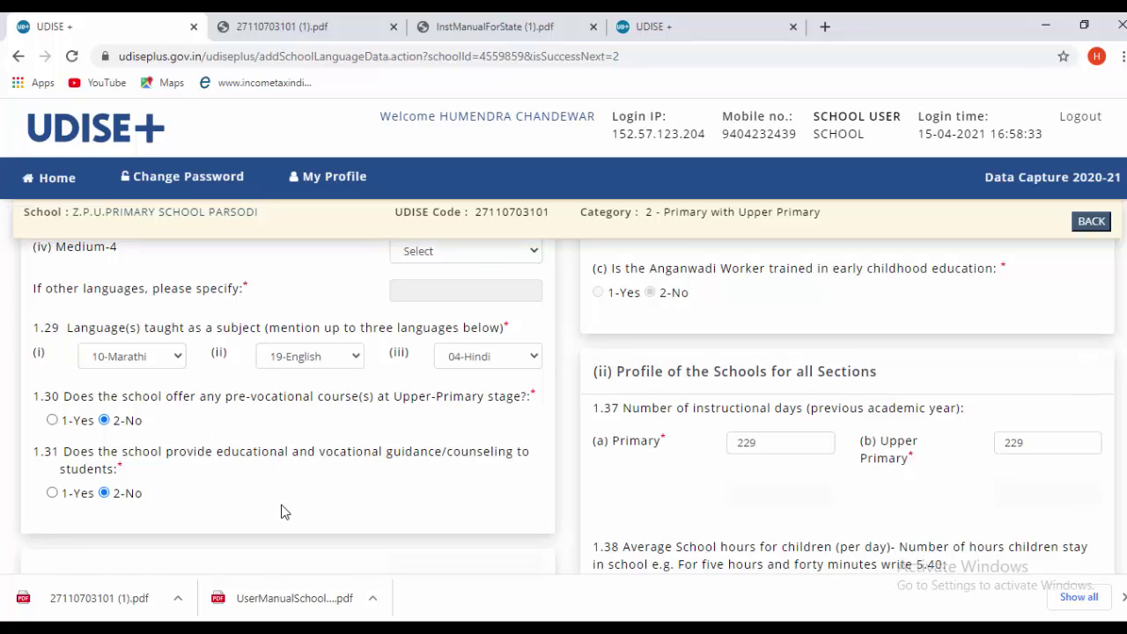
{"action": "scroll", "coordinate": [282, 511], "scroll_direction": "down", "scroll_amount": 3}
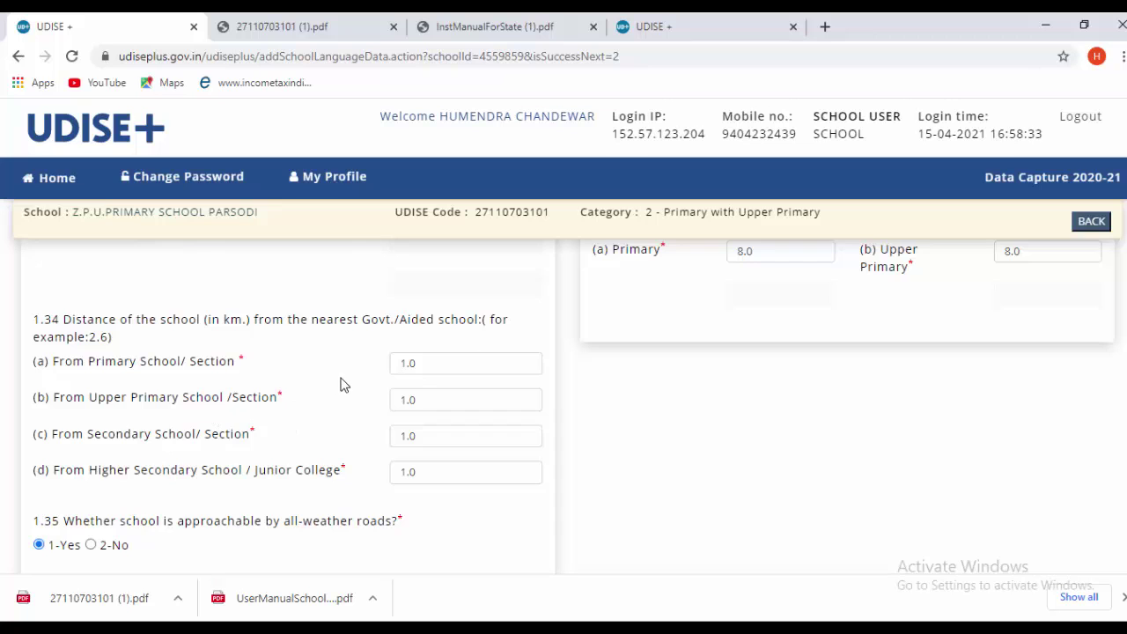
{"action": "scroll", "coordinate": [344, 384], "scroll_direction": "down", "scroll_amount": 1}
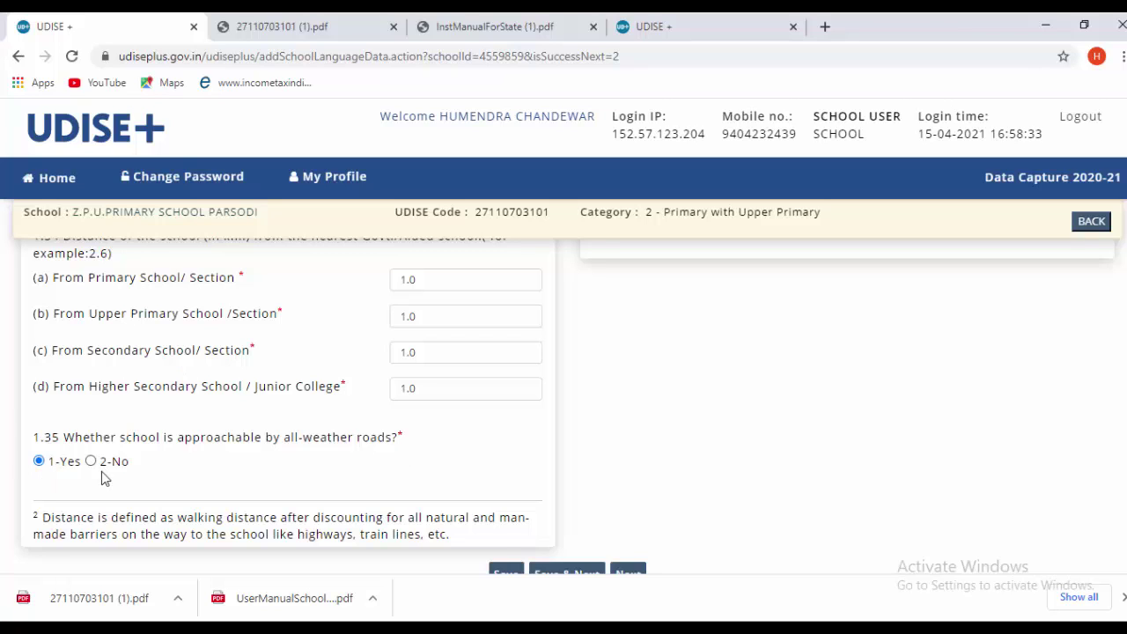
{"action": "scroll", "coordinate": [358, 460], "scroll_direction": "up", "scroll_amount": 10}
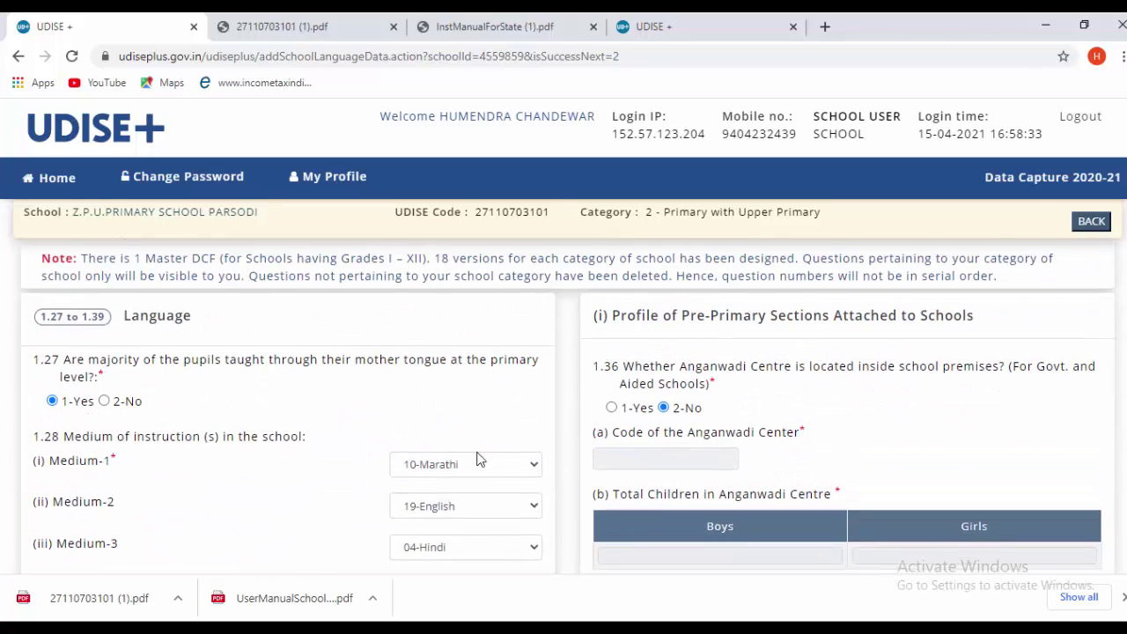
{"action": "scroll", "coordinate": [643, 410], "scroll_direction": "down", "scroll_amount": 1}
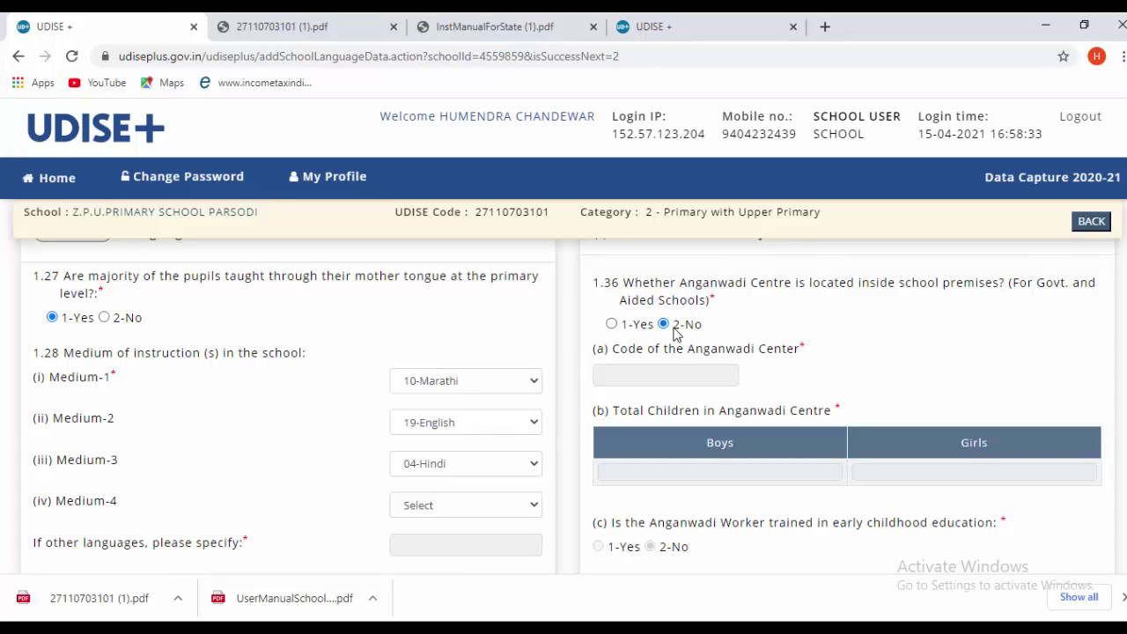
{"action": "scroll", "coordinate": [696, 368], "scroll_direction": "down", "scroll_amount": 1}
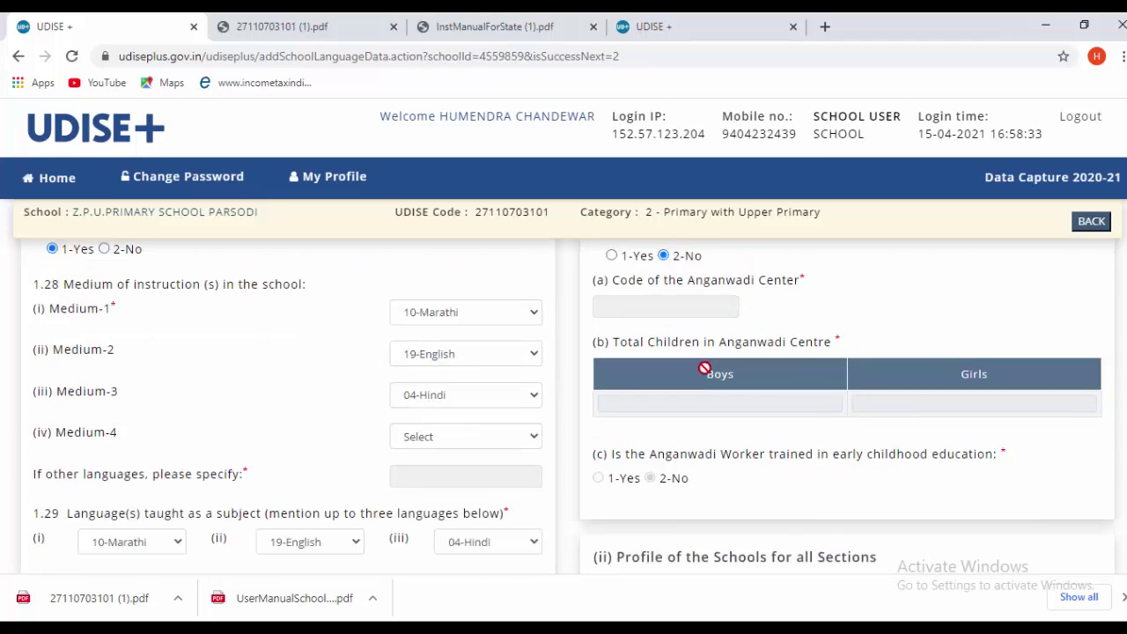
{"action": "scroll", "coordinate": [691, 371], "scroll_direction": "down", "scroll_amount": 1}
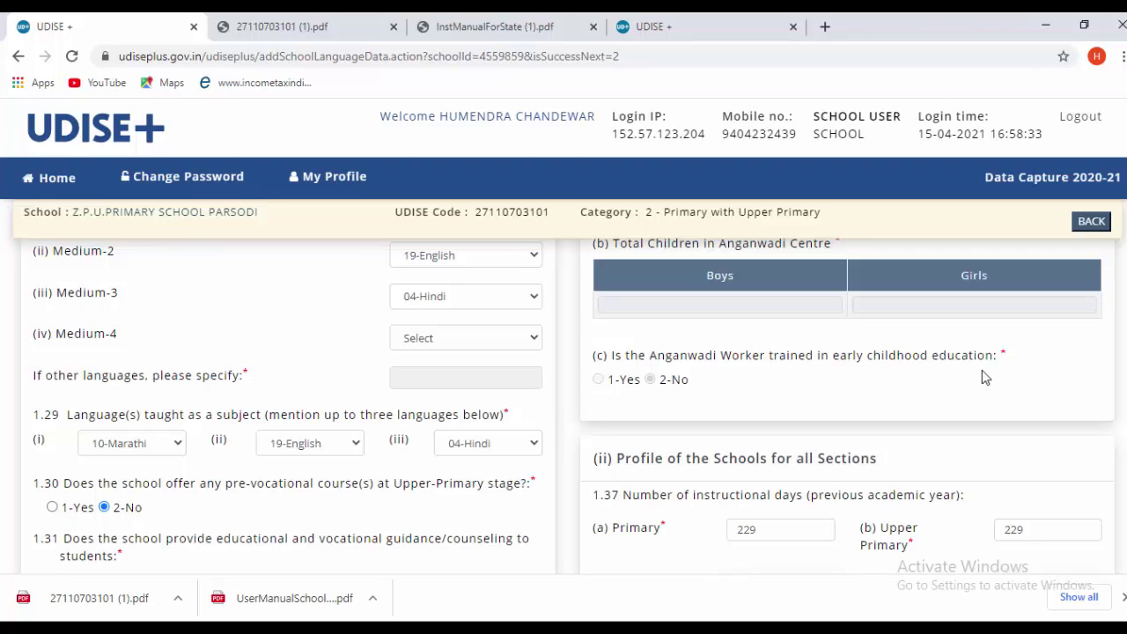
{"action": "scroll", "coordinate": [743, 410], "scroll_direction": "up", "scroll_amount": 2}
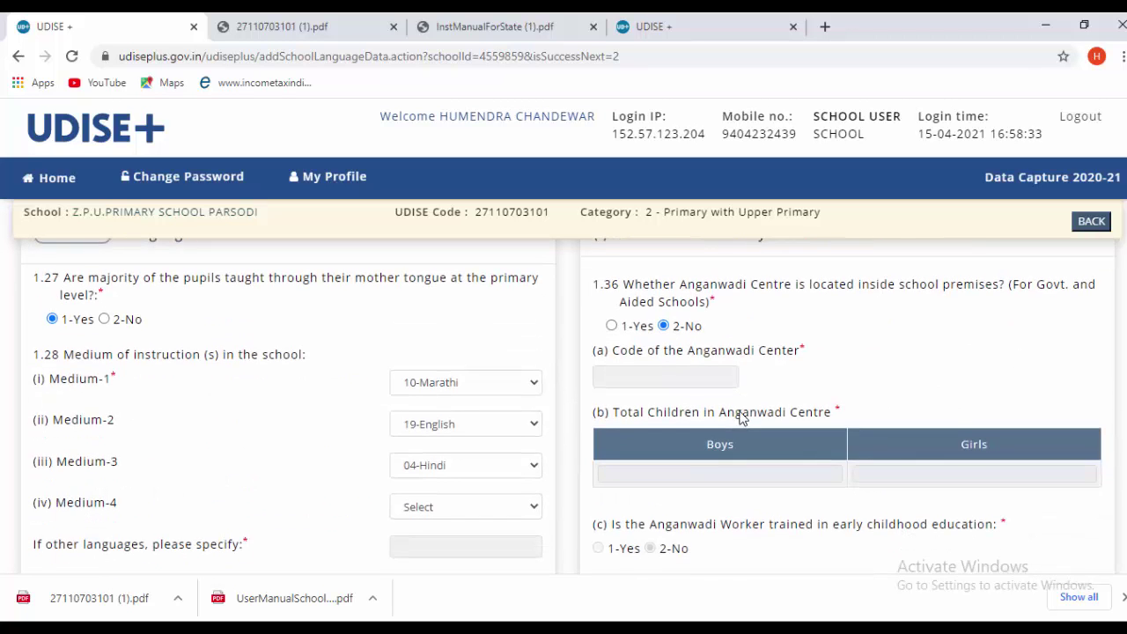
{"action": "scroll", "coordinate": [743, 414], "scroll_direction": "up", "scroll_amount": 1}
{"action": "scroll", "coordinate": [765, 379], "scroll_direction": "down", "scroll_amount": 1}
{"action": "scroll", "coordinate": [763, 374], "scroll_direction": "up", "scroll_amount": 1}
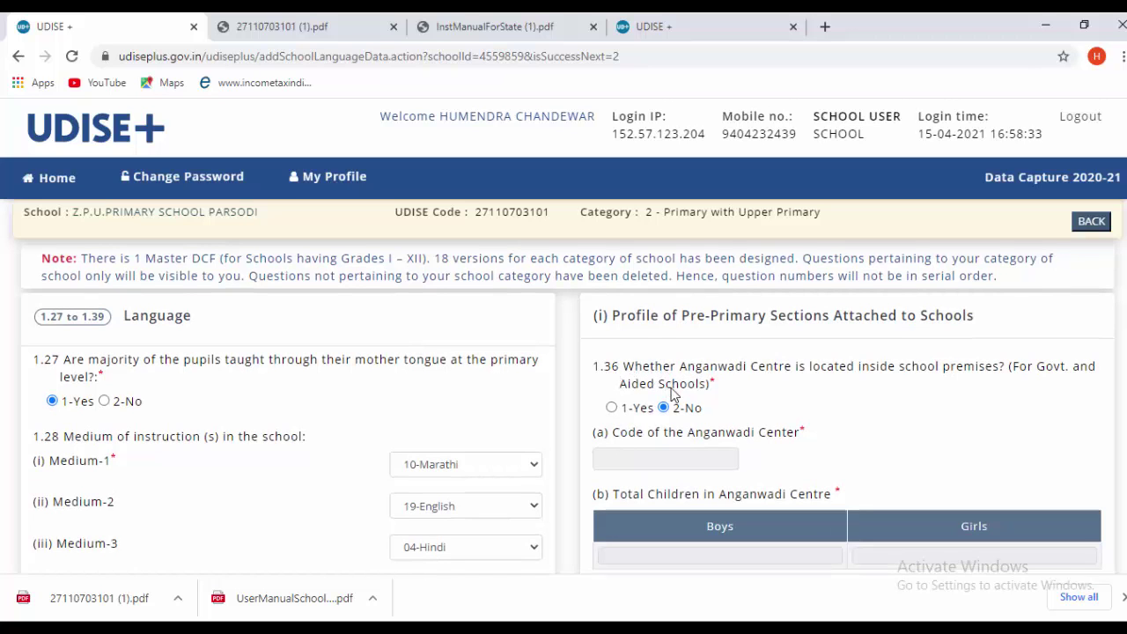
{"action": "scroll", "coordinate": [671, 394], "scroll_direction": "down", "scroll_amount": 1}
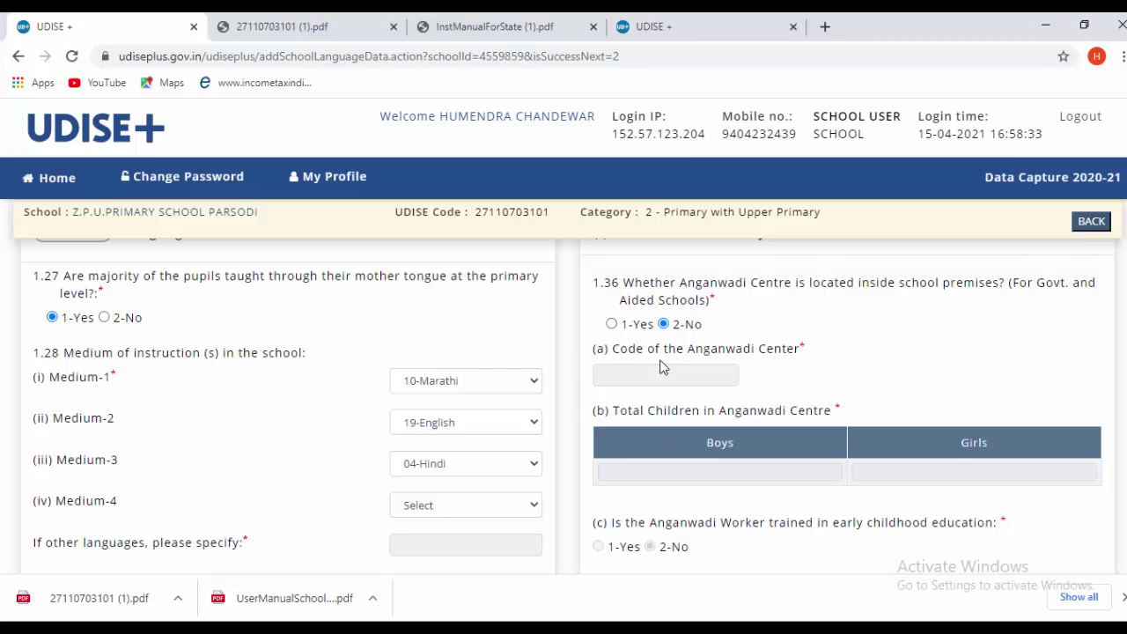
{"action": "left_click", "coordinate": [613, 325]}
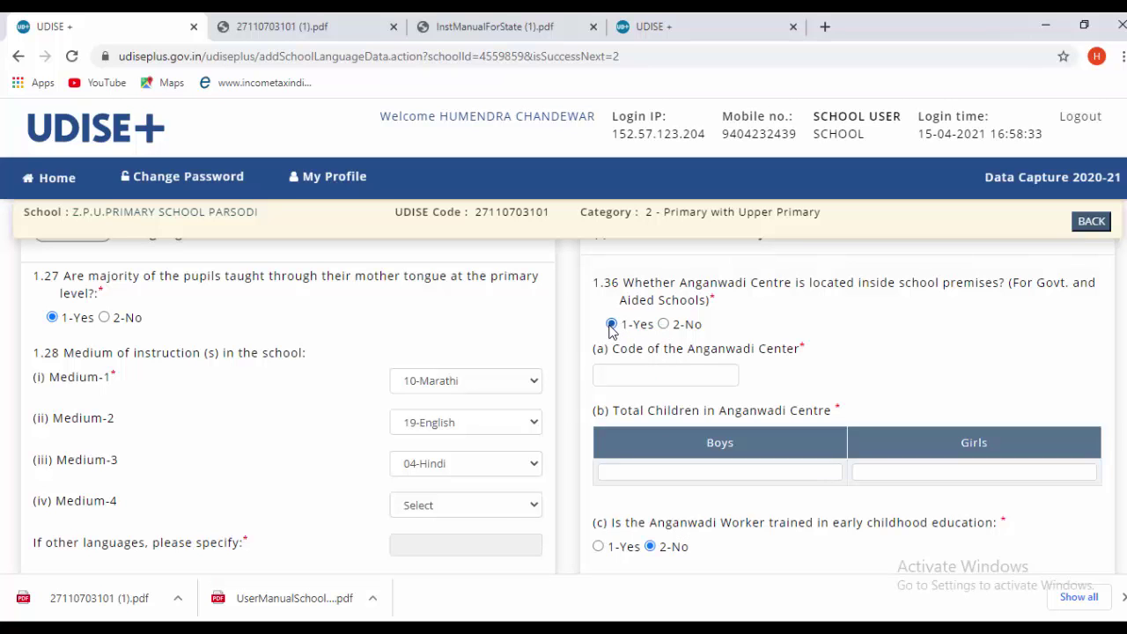
{"action": "scroll", "coordinate": [723, 404], "scroll_direction": "down", "scroll_amount": 1}
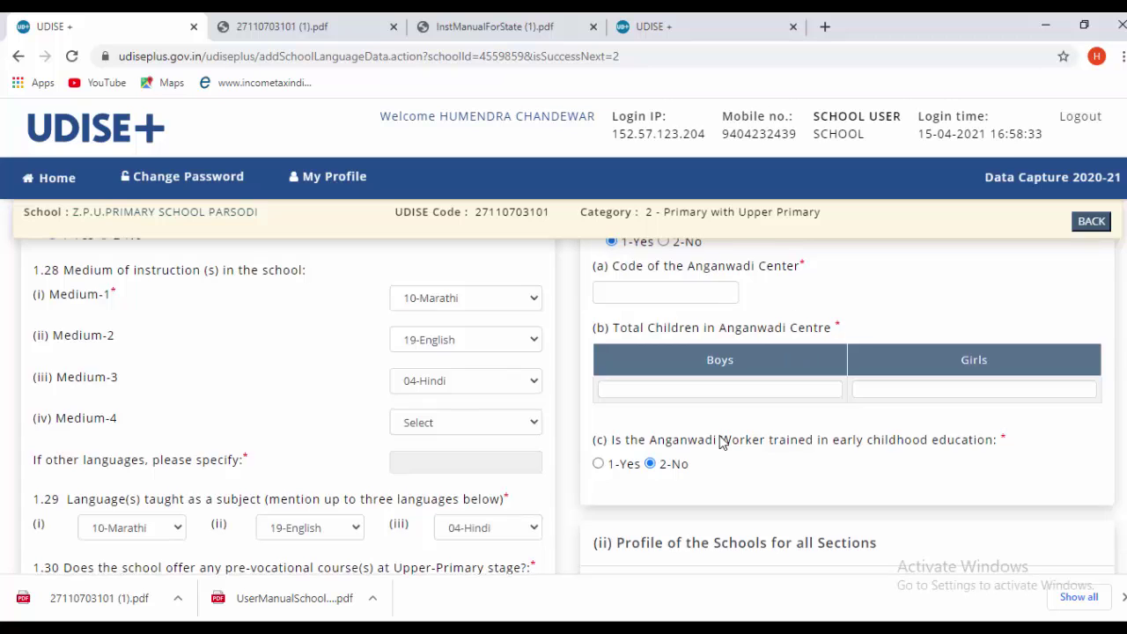
{"action": "scroll", "coordinate": [721, 440], "scroll_direction": "up", "scroll_amount": 2}
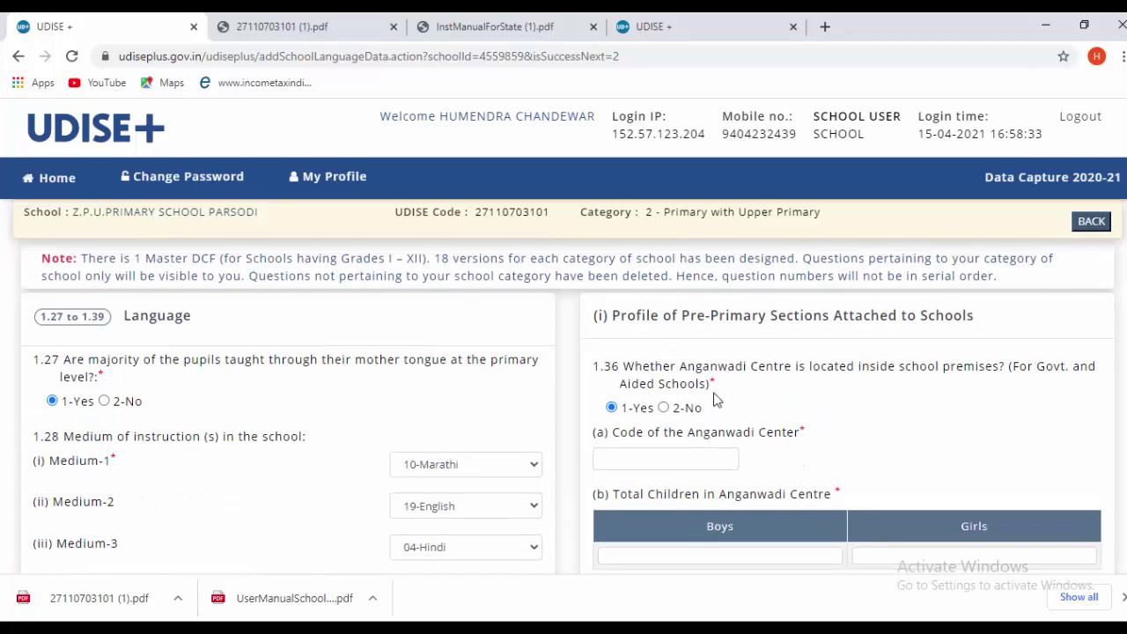
{"action": "left_click", "coordinate": [664, 408]}
{"action": "scroll", "coordinate": [828, 428], "scroll_direction": "down", "scroll_amount": 5}
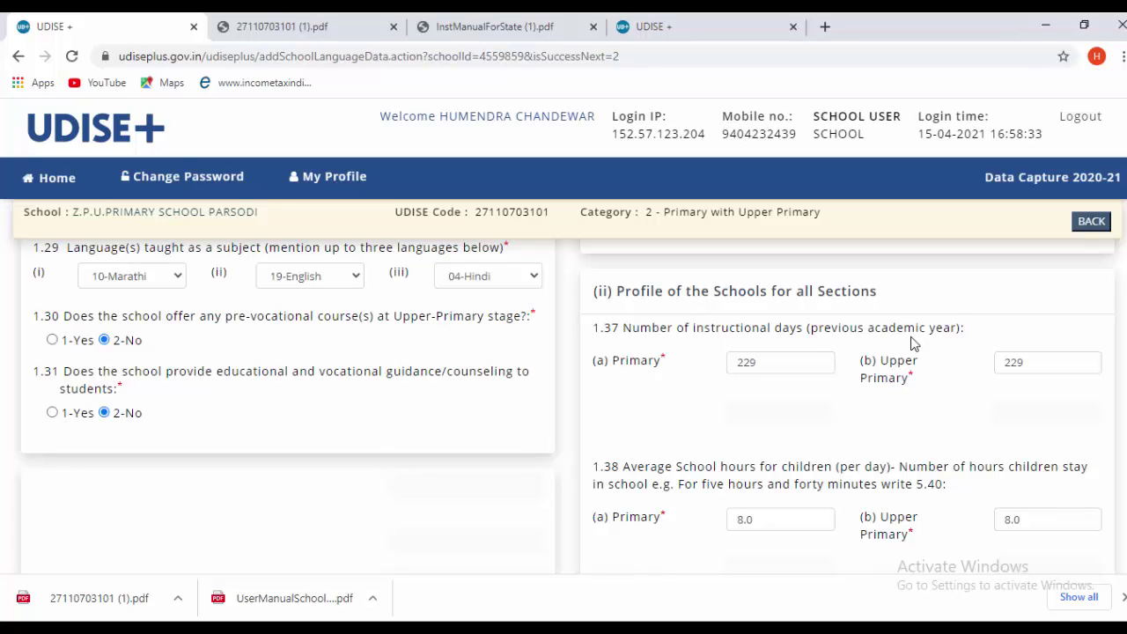
{"action": "scroll", "coordinate": [911, 343], "scroll_direction": "down", "scroll_amount": 2}
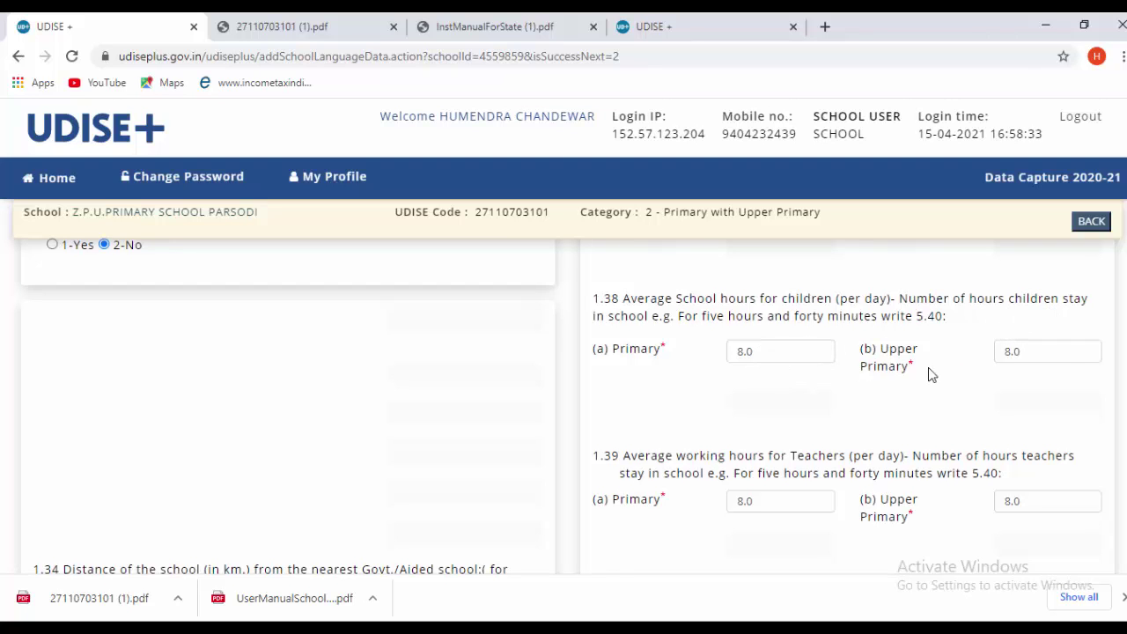
{"action": "scroll", "coordinate": [928, 374], "scroll_direction": "down", "scroll_amount": 1}
{"action": "scroll", "coordinate": [771, 423], "scroll_direction": "down", "scroll_amount": 4}
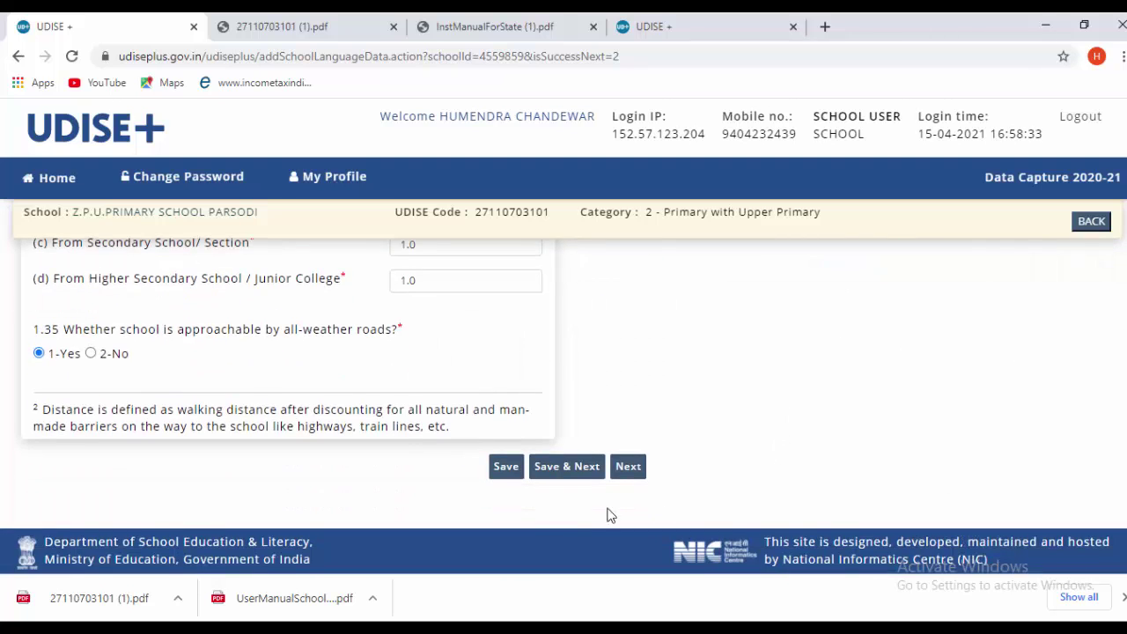
{"action": "scroll", "coordinate": [440, 449], "scroll_direction": "up", "scroll_amount": 1}
{"action": "scroll", "coordinate": [440, 449], "scroll_direction": "up", "scroll_amount": 10}
{"action": "scroll", "coordinate": [445, 445], "scroll_direction": "down", "scroll_amount": 4}
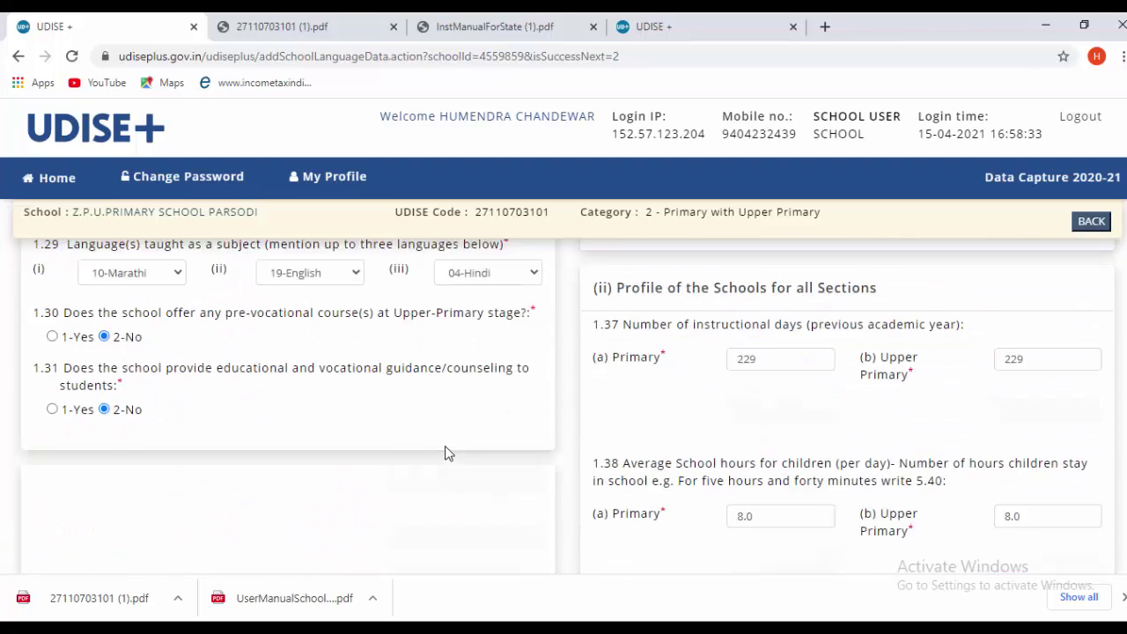
{"action": "scroll", "coordinate": [451, 437], "scroll_direction": "down", "scroll_amount": 5}
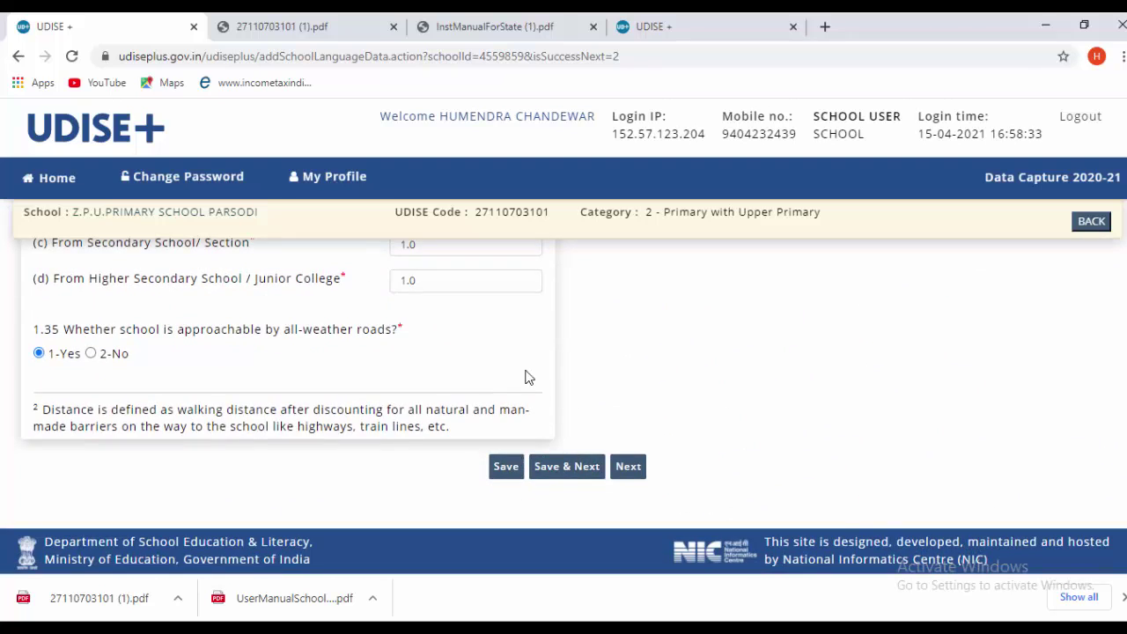
- Save the page and scroll to questions 1.40 CCE and 1.43 Special Training
{"action": "left_click", "coordinate": [560, 468]}
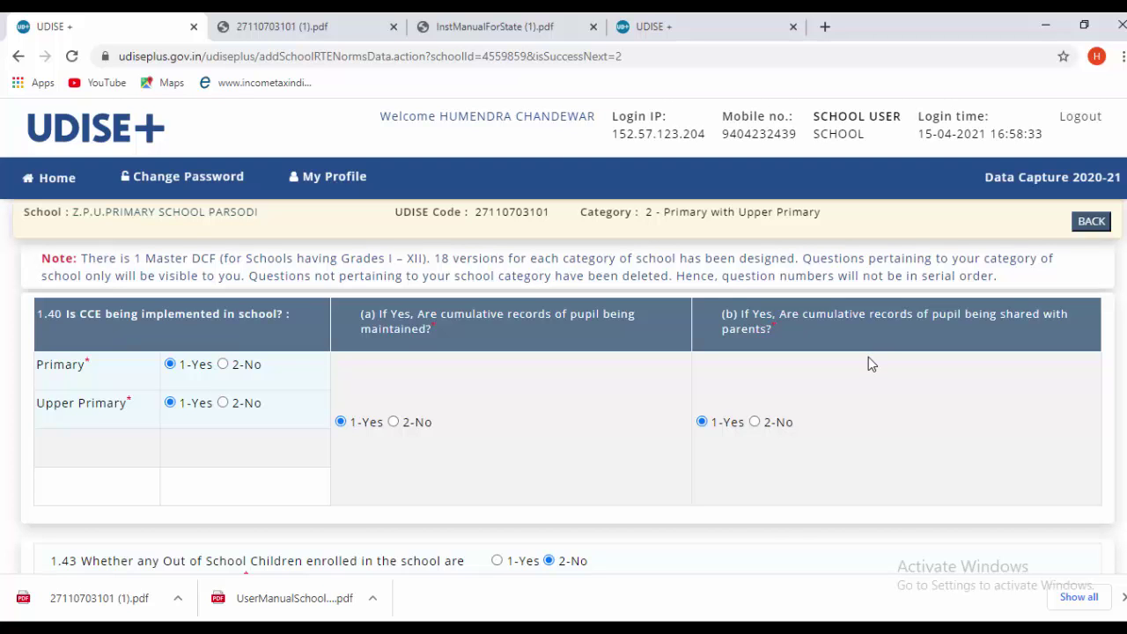
{"action": "scroll", "coordinate": [362, 427], "scroll_direction": "down", "scroll_amount": 3}
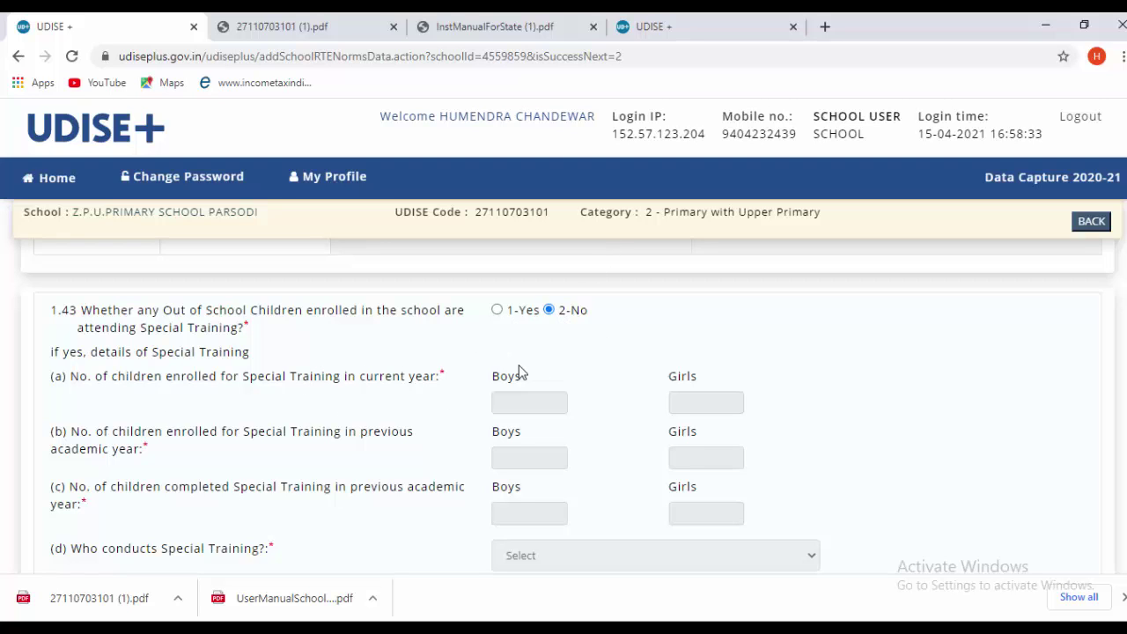
{"action": "scroll", "coordinate": [519, 374], "scroll_direction": "down", "scroll_amount": 1}
{"action": "scroll", "coordinate": [480, 435], "scroll_direction": "down", "scroll_amount": 3}
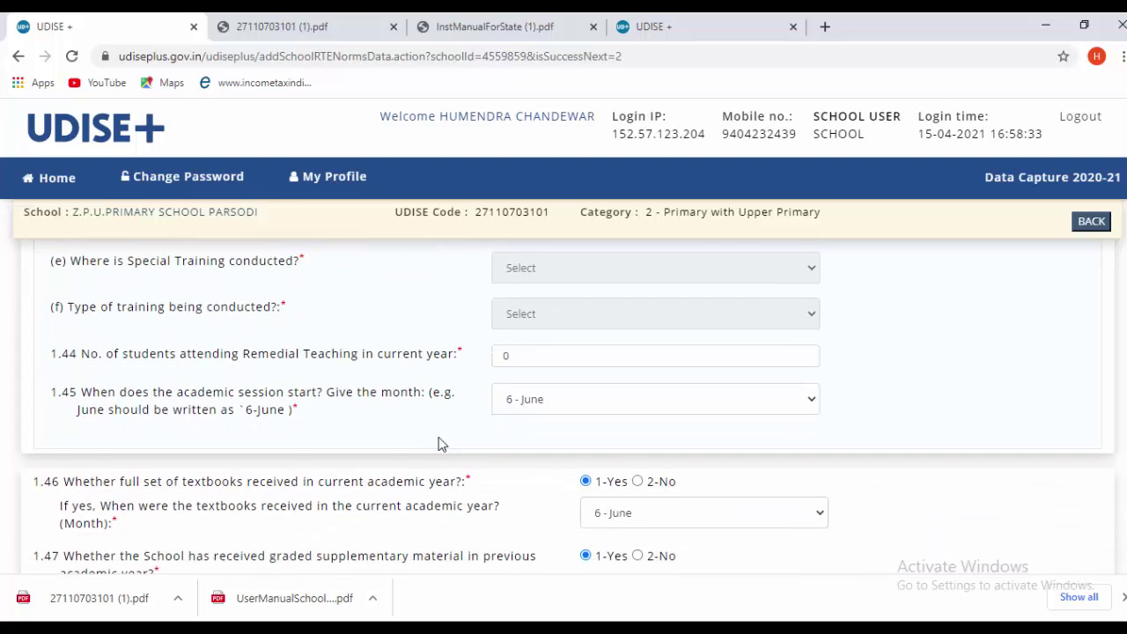
{"action": "scroll", "coordinate": [438, 432], "scroll_direction": "up", "scroll_amount": 2}
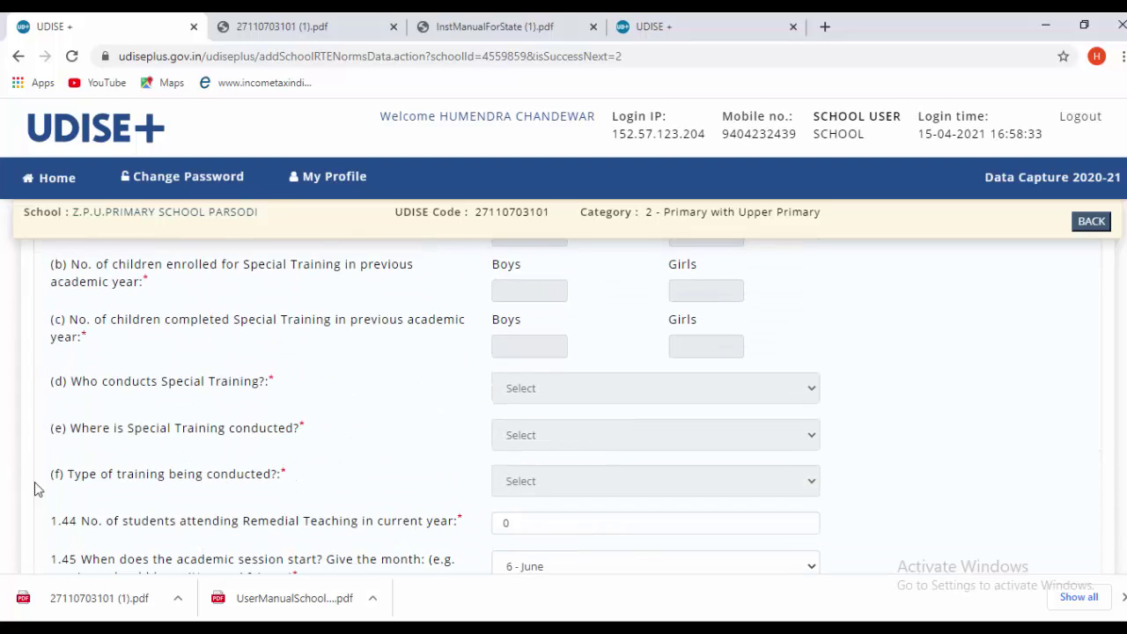
{"action": "scroll", "coordinate": [544, 440], "scroll_direction": "down", "scroll_amount": 2}
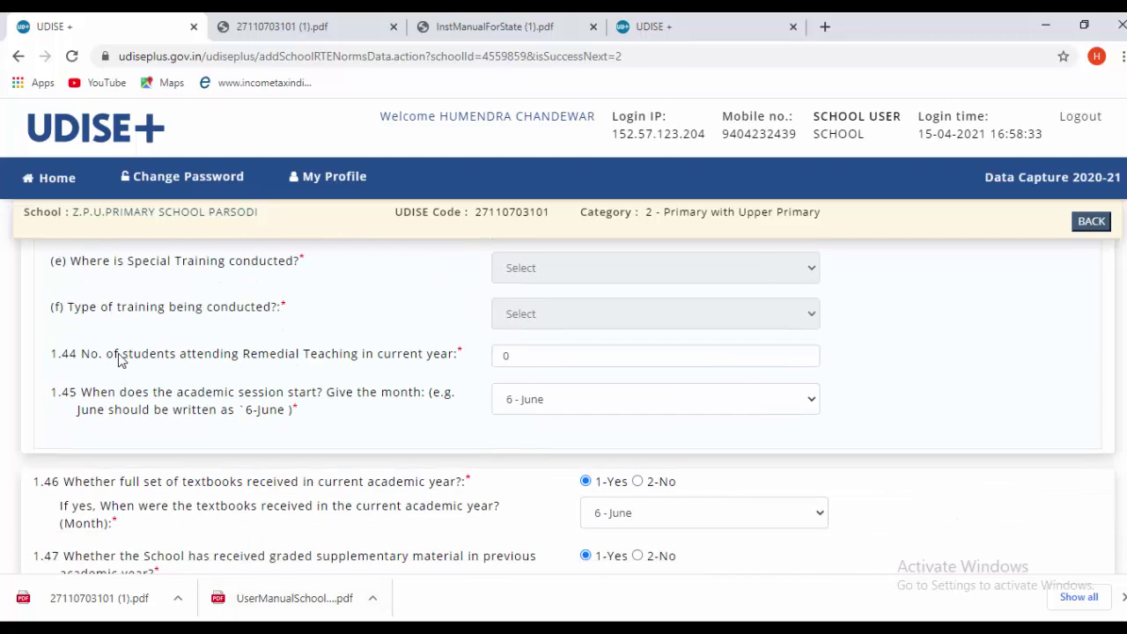
{"action": "scroll", "coordinate": [124, 361], "scroll_direction": "down", "scroll_amount": 1}
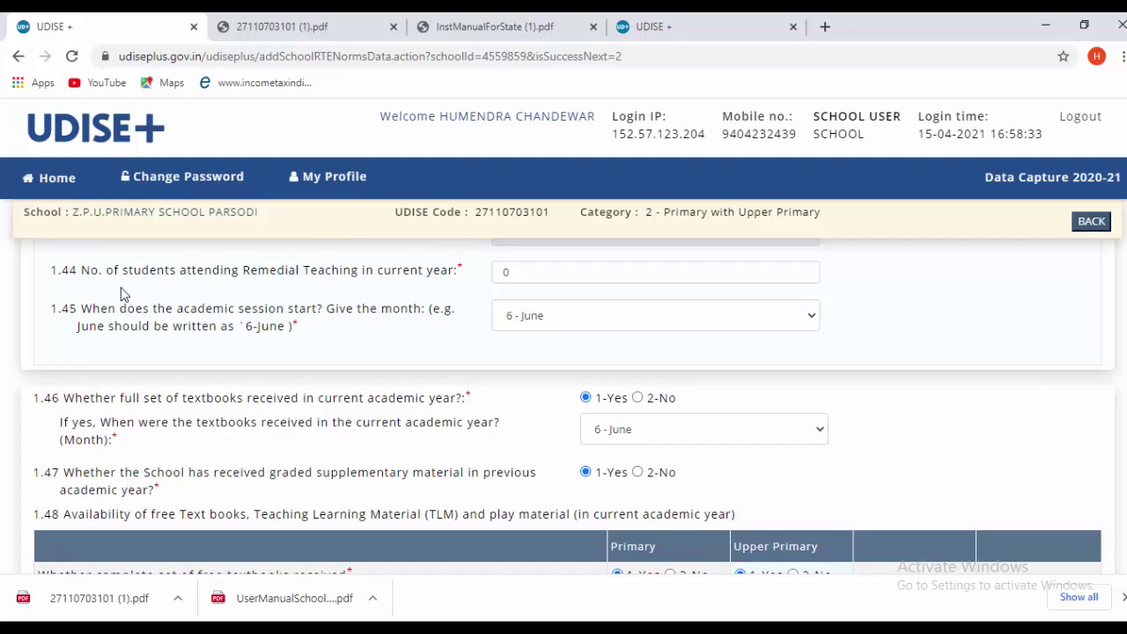
{"action": "scroll", "coordinate": [187, 305], "scroll_direction": "up", "scroll_amount": 1}
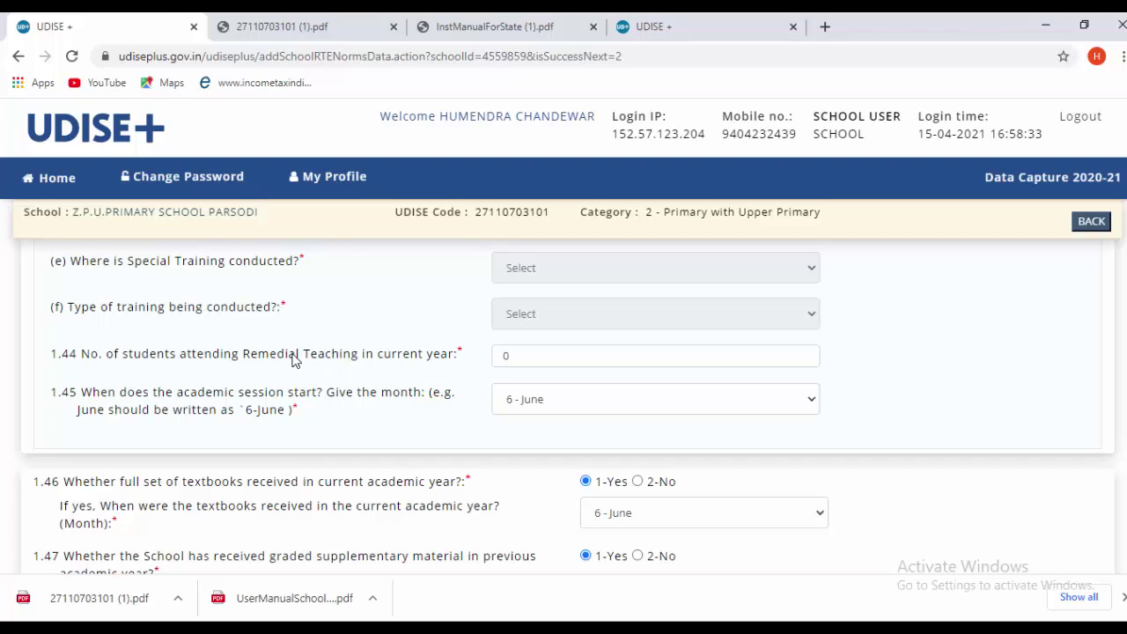
{"action": "left_click", "coordinate": [527, 356]}
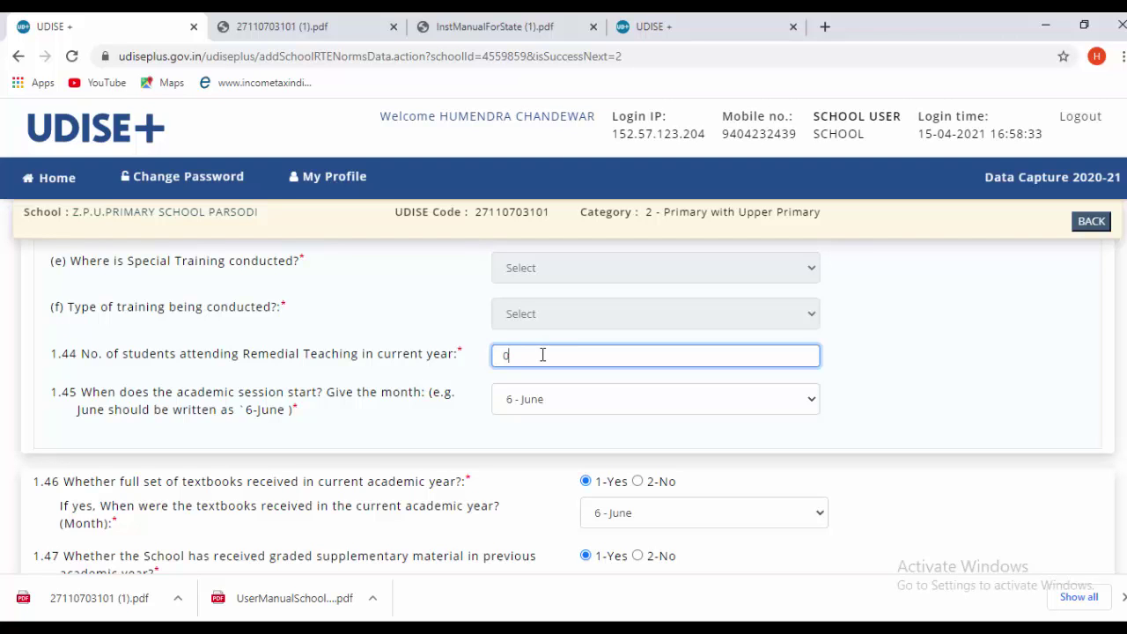
{"action": "scroll", "coordinate": [542, 354], "scroll_direction": "down", "scroll_amount": 1}
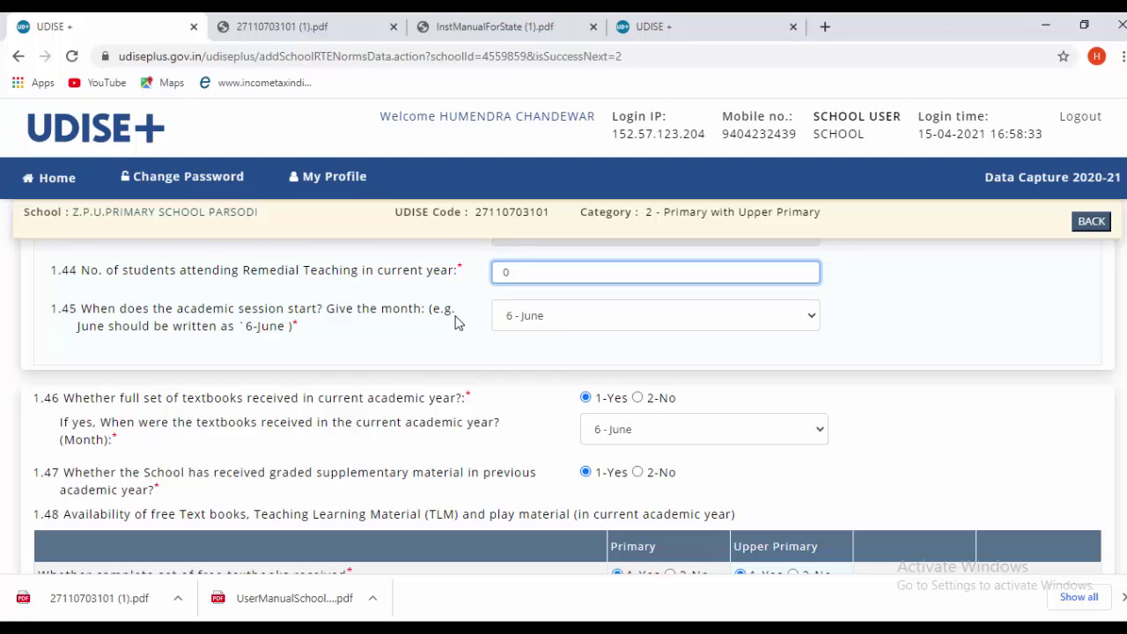
{"action": "left_click", "coordinate": [508, 317]}
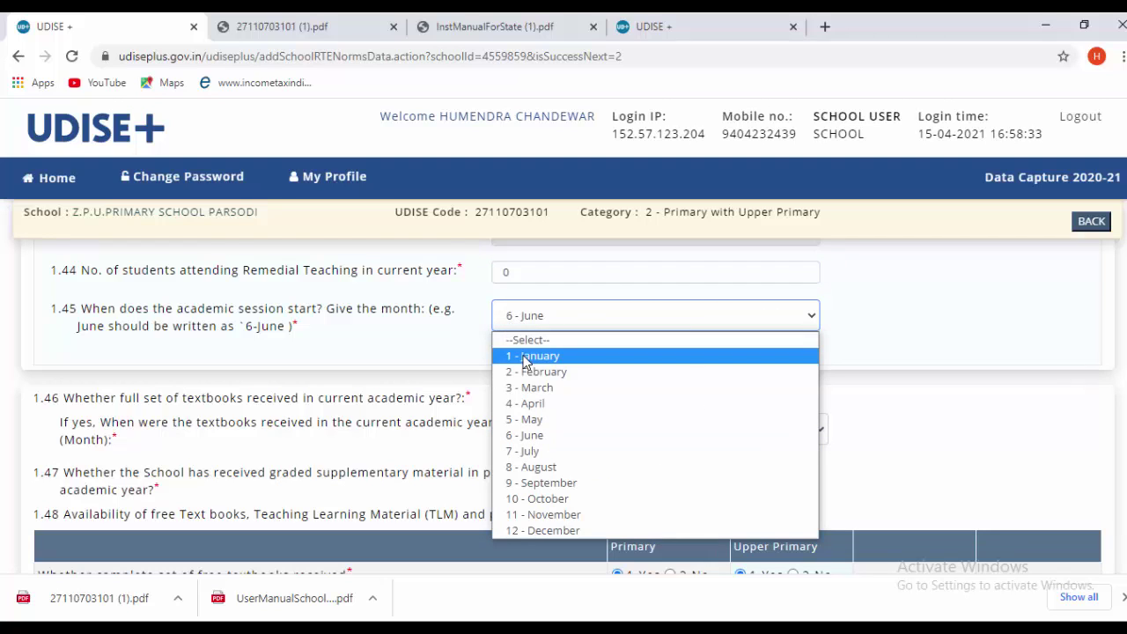
{"action": "left_click", "coordinate": [533, 437]}
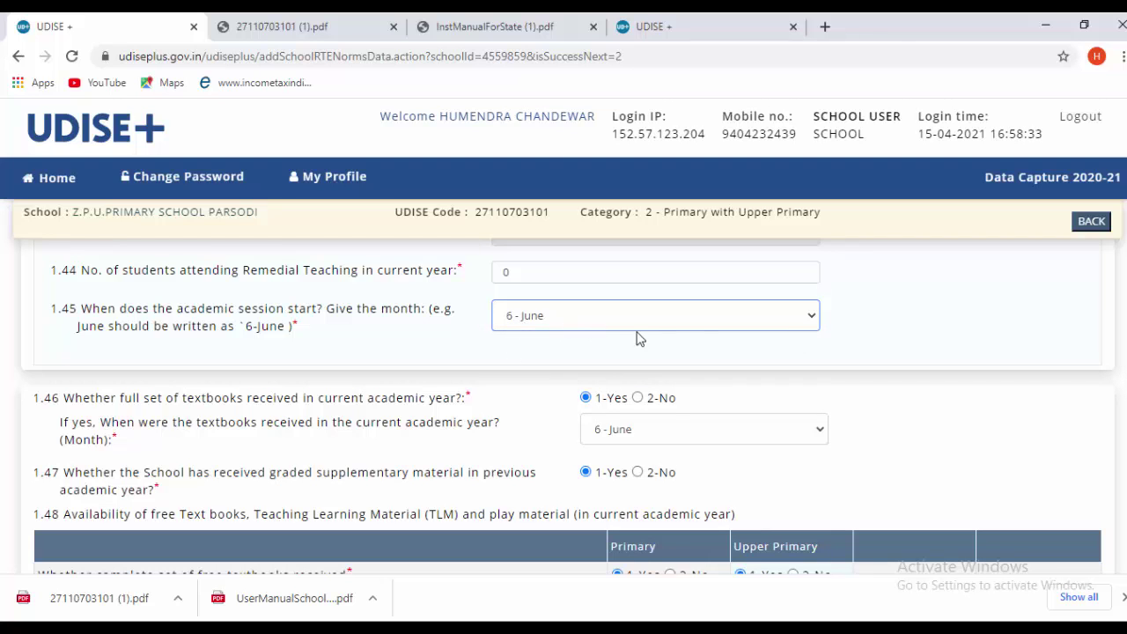
{"action": "left_click", "coordinate": [904, 333]}
{"action": "scroll", "coordinate": [934, 342], "scroll_direction": "down", "scroll_amount": 1}
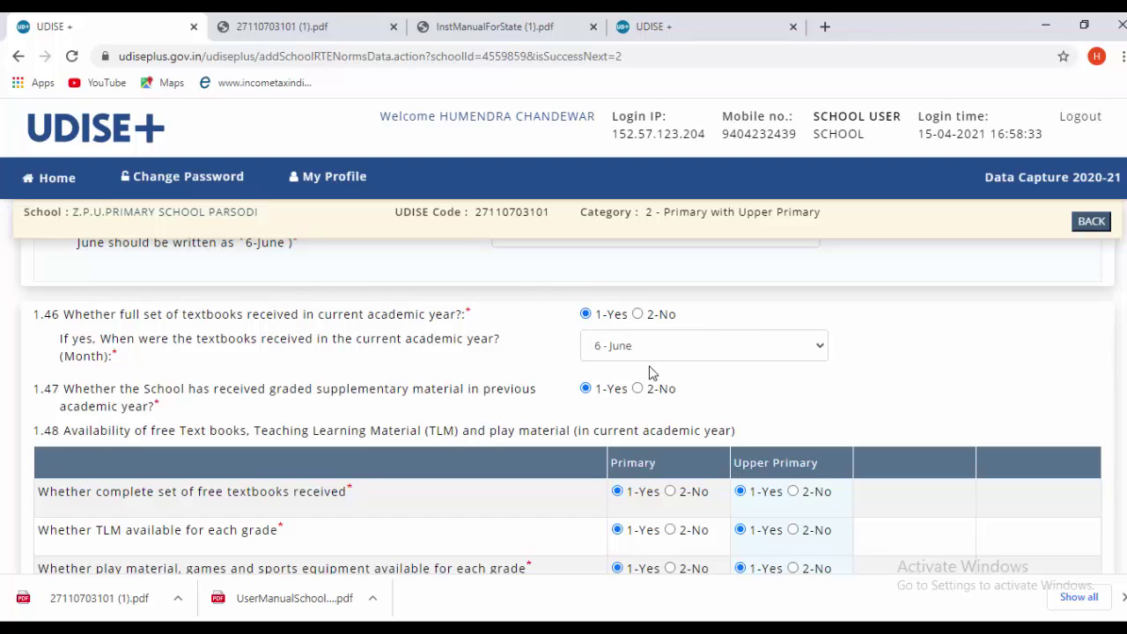
{"action": "scroll", "coordinate": [754, 339], "scroll_direction": "down", "scroll_amount": 1}
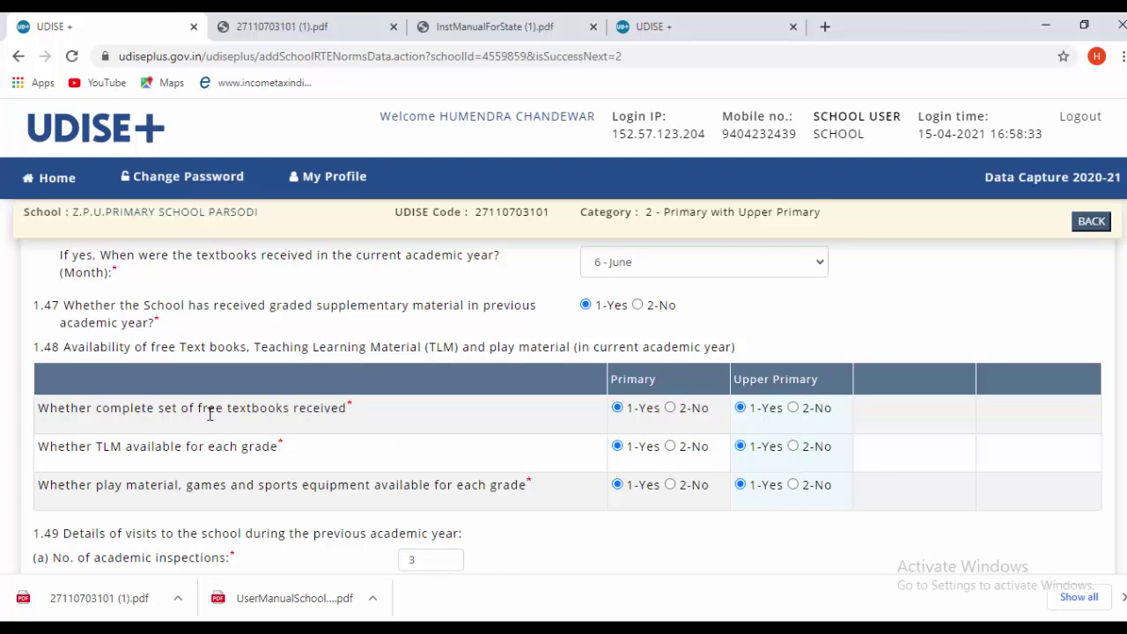
{"action": "scroll", "coordinate": [137, 352], "scroll_direction": "down", "scroll_amount": 1}
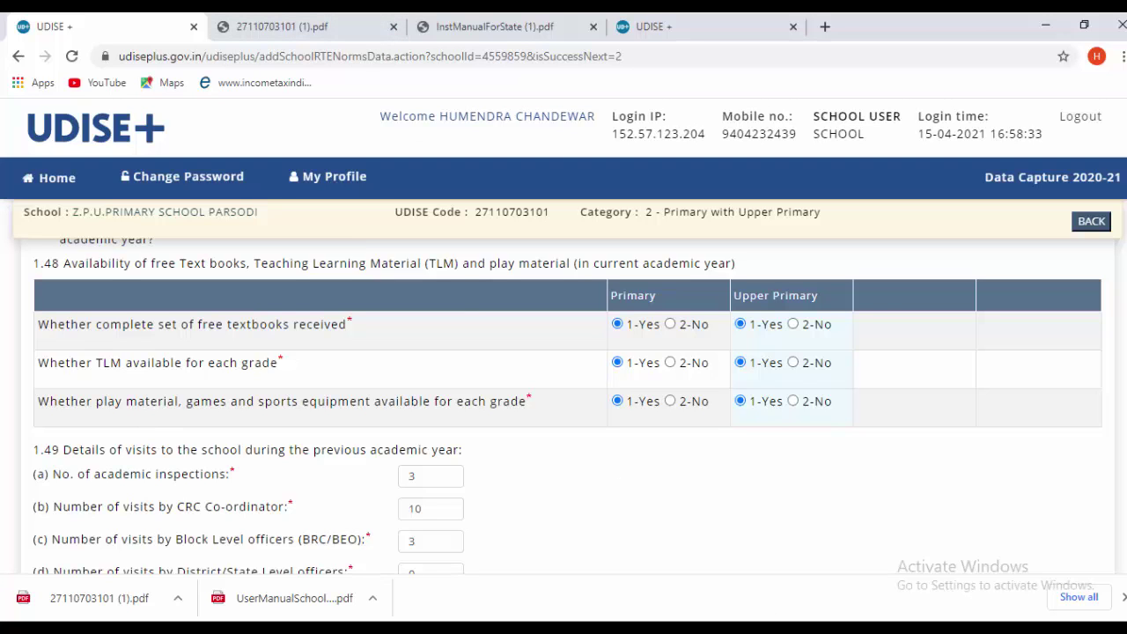
{"action": "scroll", "coordinate": [195, 509], "scroll_direction": "down", "scroll_amount": 1}
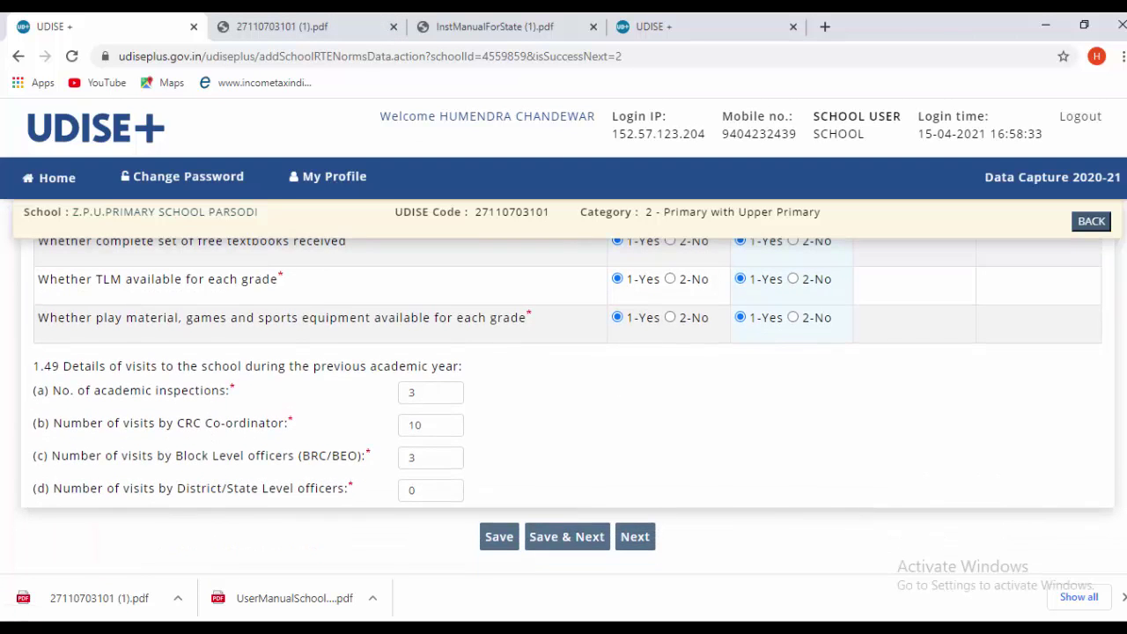
{"action": "scroll", "coordinate": [220, 507], "scroll_direction": "down", "scroll_amount": 1}
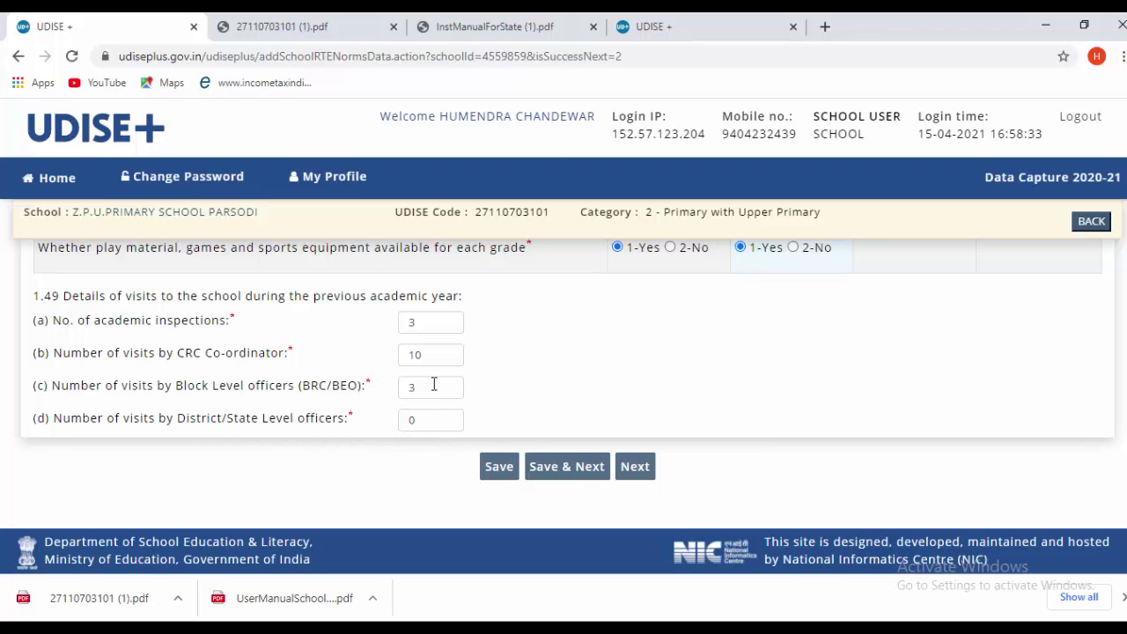
{"action": "scroll", "coordinate": [443, 365], "scroll_direction": "up", "scroll_amount": 4}
{"action": "scroll", "coordinate": [455, 393], "scroll_direction": "down", "scroll_amount": 4}
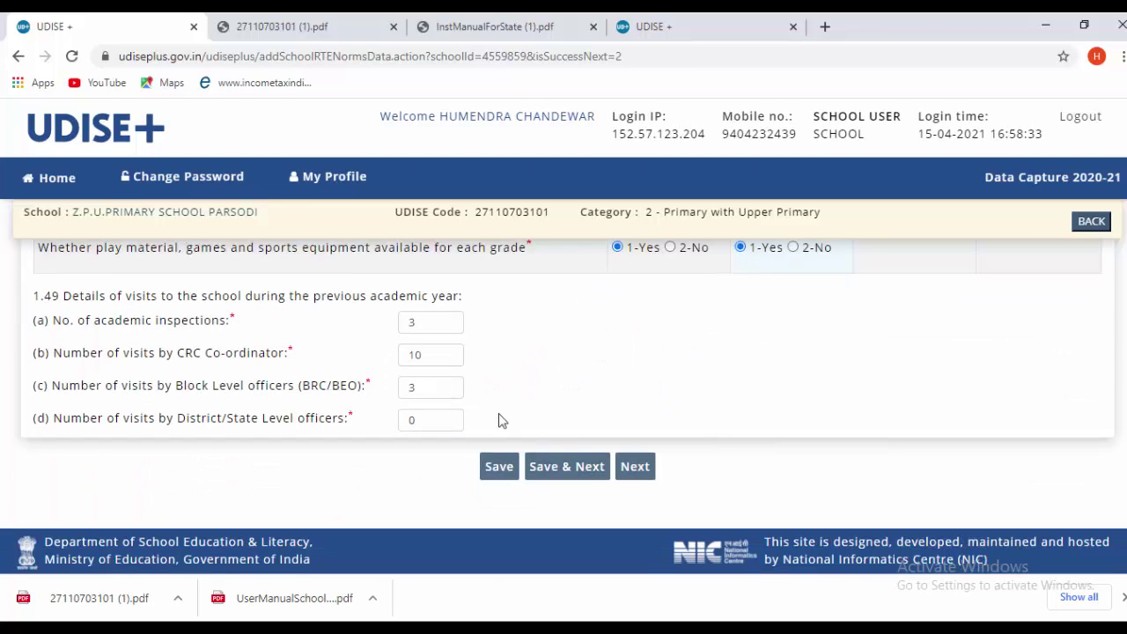
- Save the current page and review the upper part of the School Management Committee form
{"action": "left_click", "coordinate": [564, 466]}
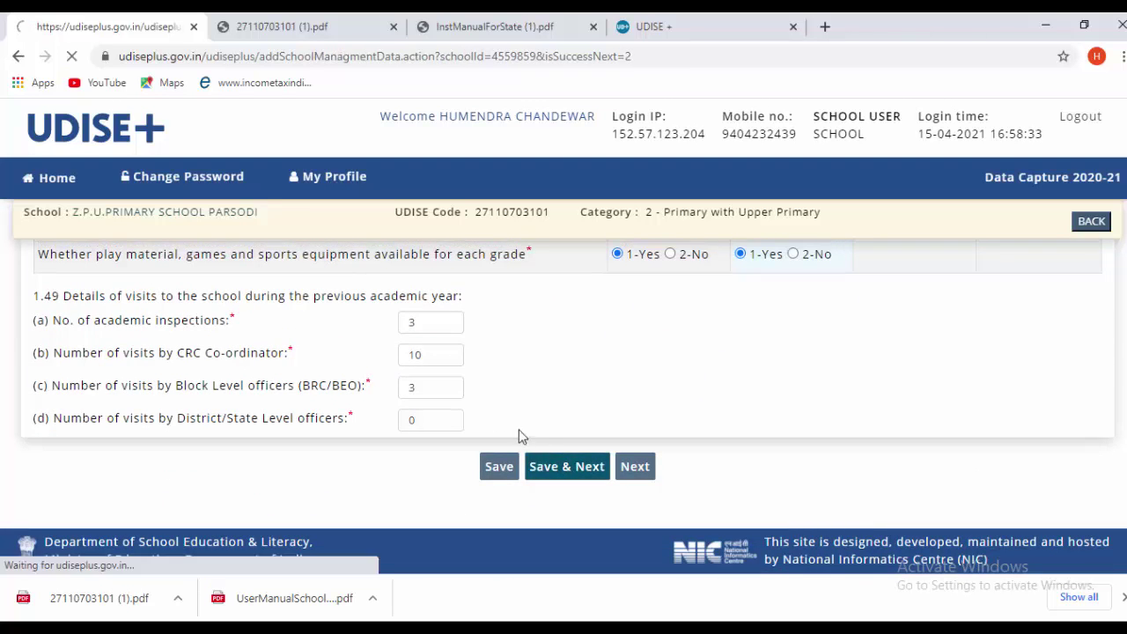
{"action": "scroll", "coordinate": [496, 423], "scroll_direction": "down", "scroll_amount": 2}
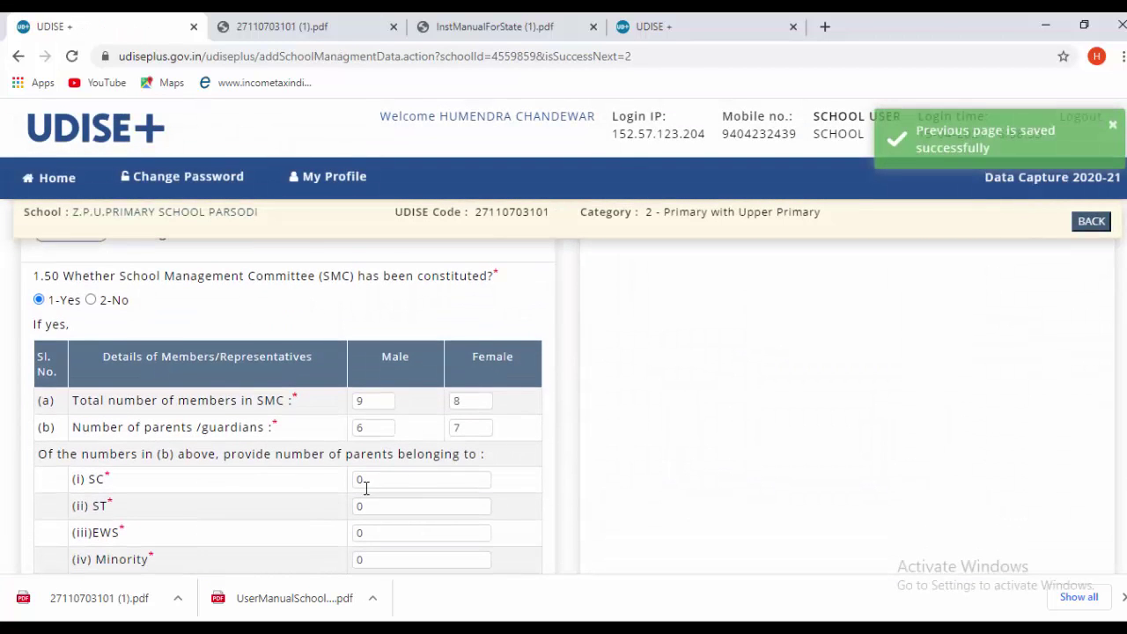
{"action": "scroll", "coordinate": [359, 485], "scroll_direction": "up", "scroll_amount": 2}
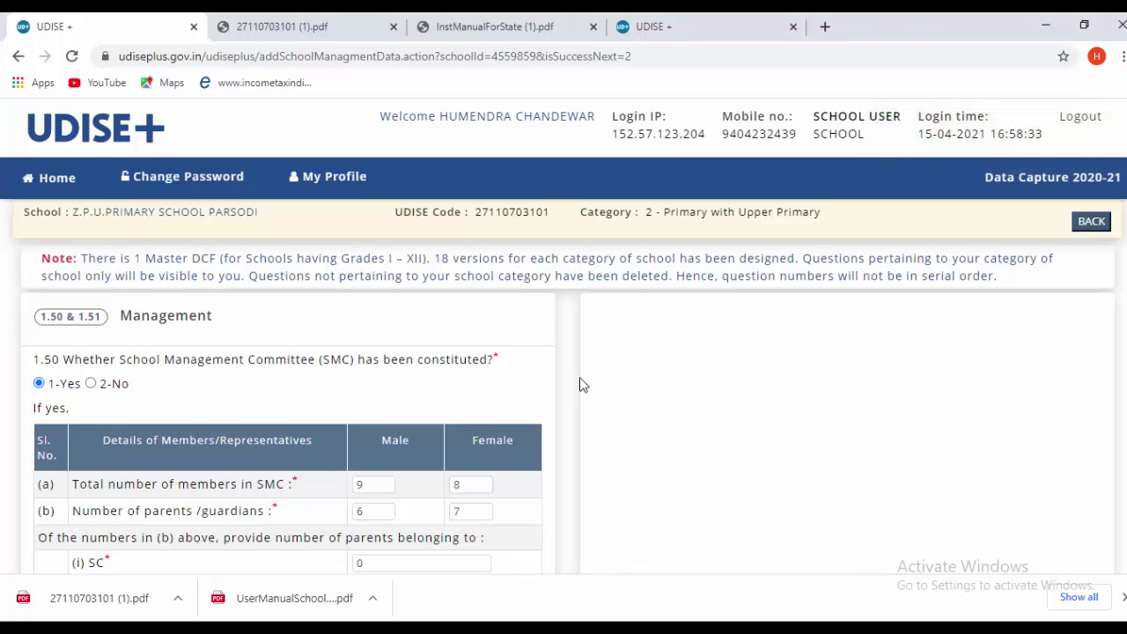
{"action": "scroll", "coordinate": [83, 362], "scroll_direction": "down", "scroll_amount": 1}
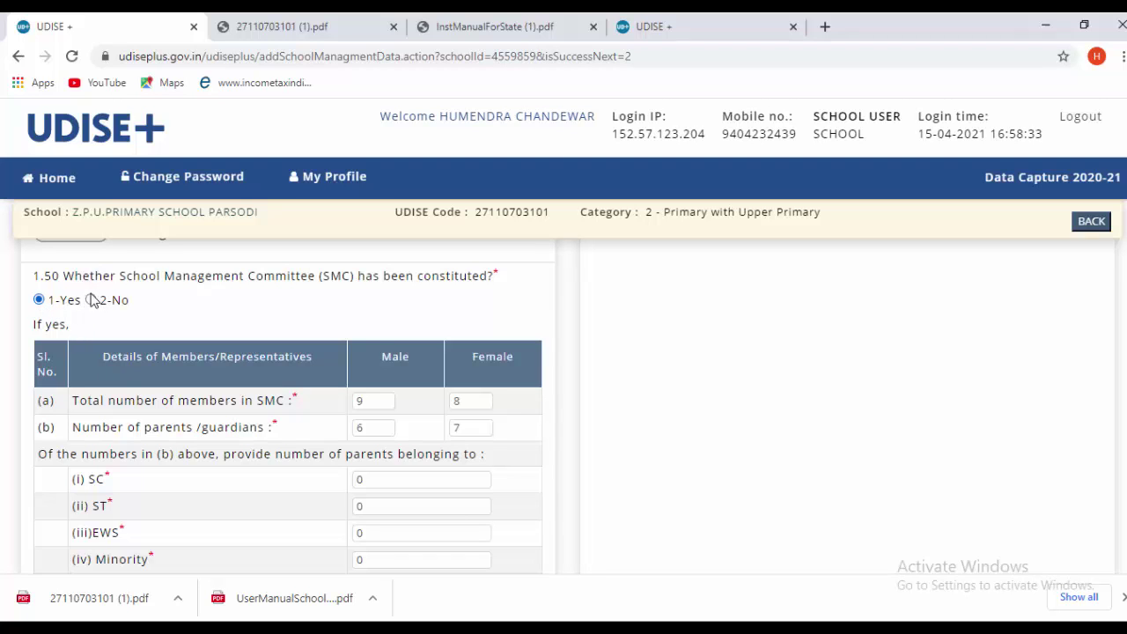
{"action": "scroll", "coordinate": [388, 353], "scroll_direction": "down", "scroll_amount": 1}
{"action": "scroll", "coordinate": [264, 421], "scroll_direction": "up", "scroll_amount": 1}
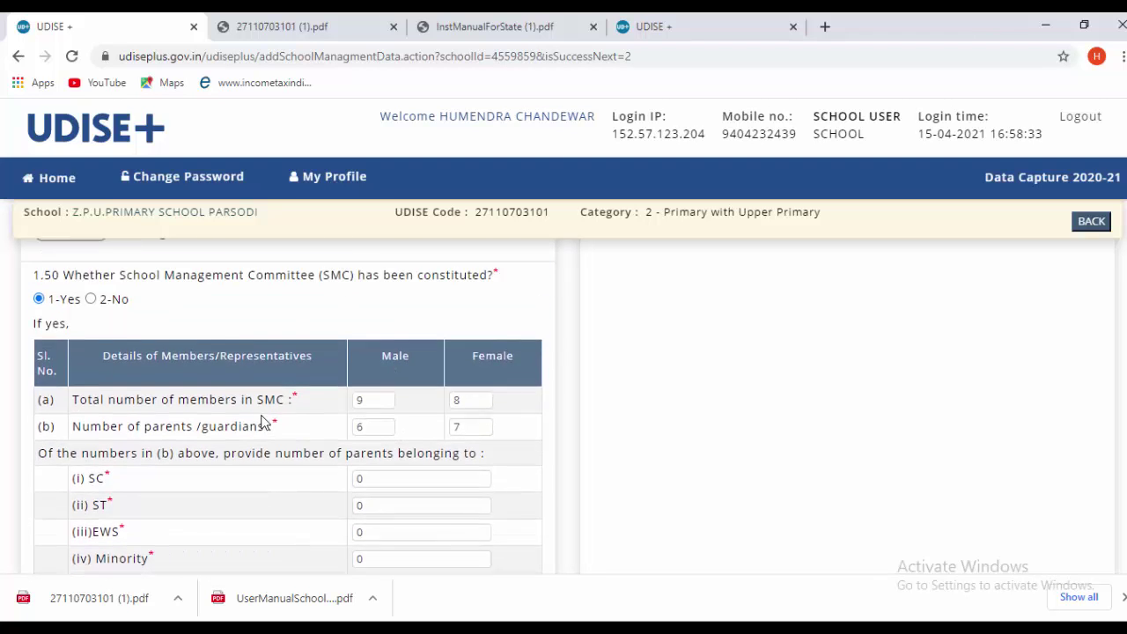
{"action": "scroll", "coordinate": [359, 426], "scroll_direction": "down", "scroll_amount": 1}
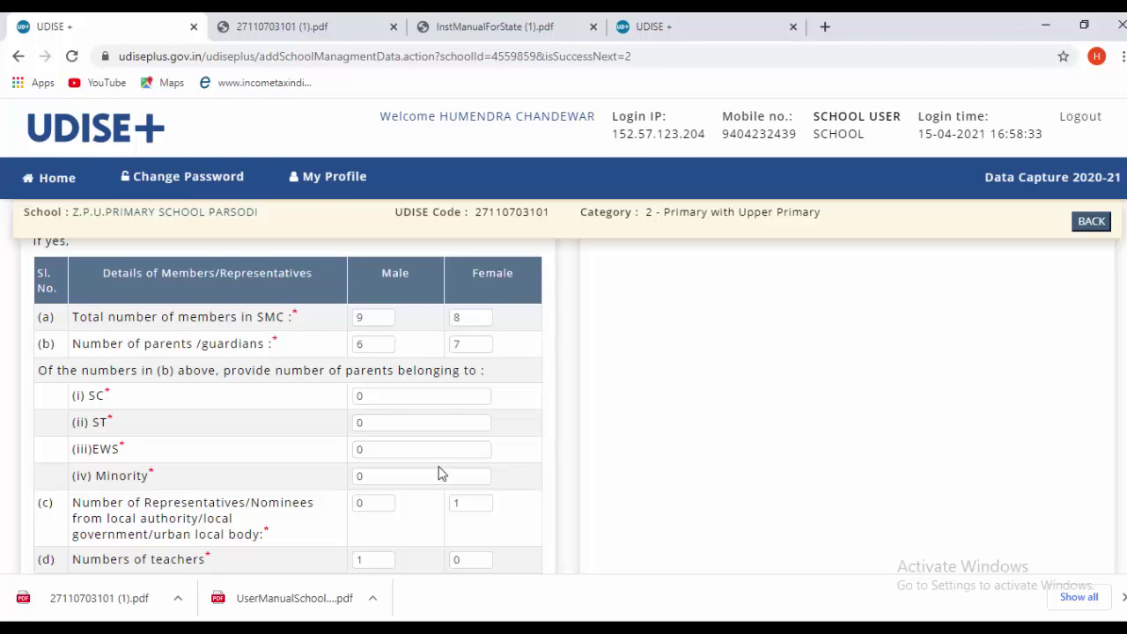
- Move down the SMC form to bank account rows (h), showing Dena Bank, Sadakarjuni branch
{"action": "scroll", "coordinate": [445, 482], "scroll_direction": "down", "scroll_amount": 1}
{"action": "scroll", "coordinate": [478, 521], "scroll_direction": "down", "scroll_amount": 2}
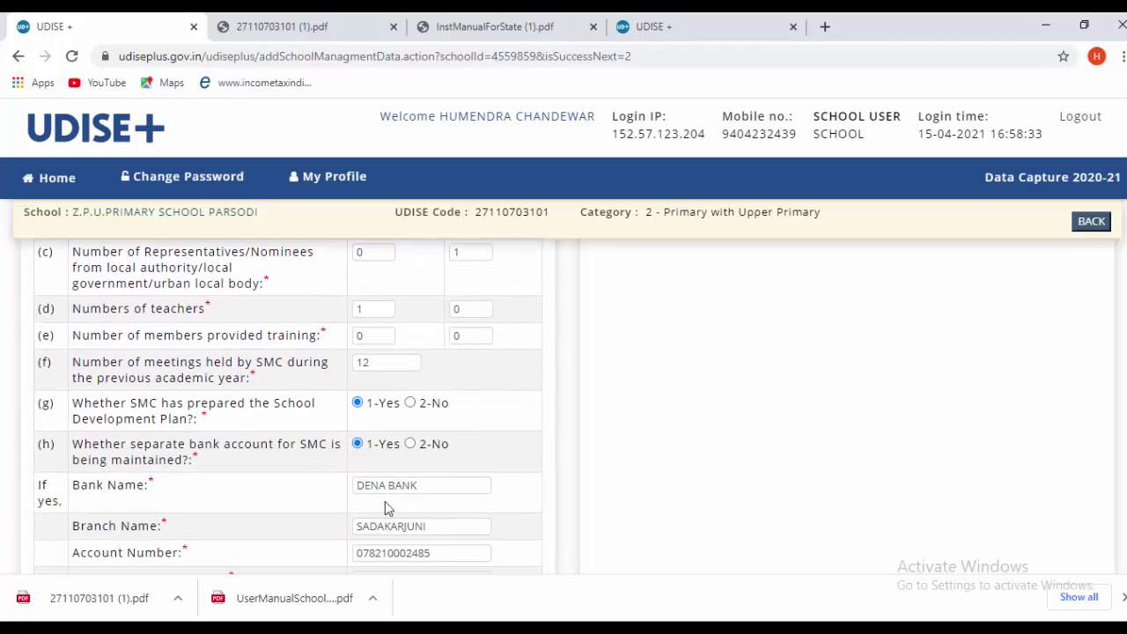
{"action": "scroll", "coordinate": [507, 454], "scroll_direction": "down", "scroll_amount": 1}
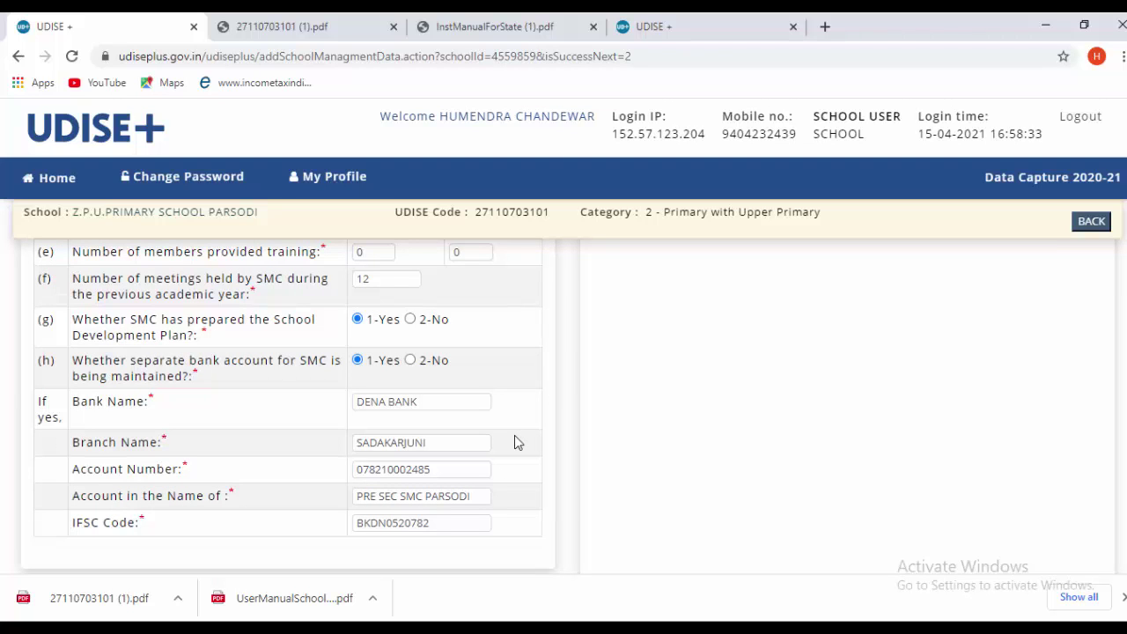
{"action": "scroll", "coordinate": [567, 453], "scroll_direction": "up", "scroll_amount": 3}
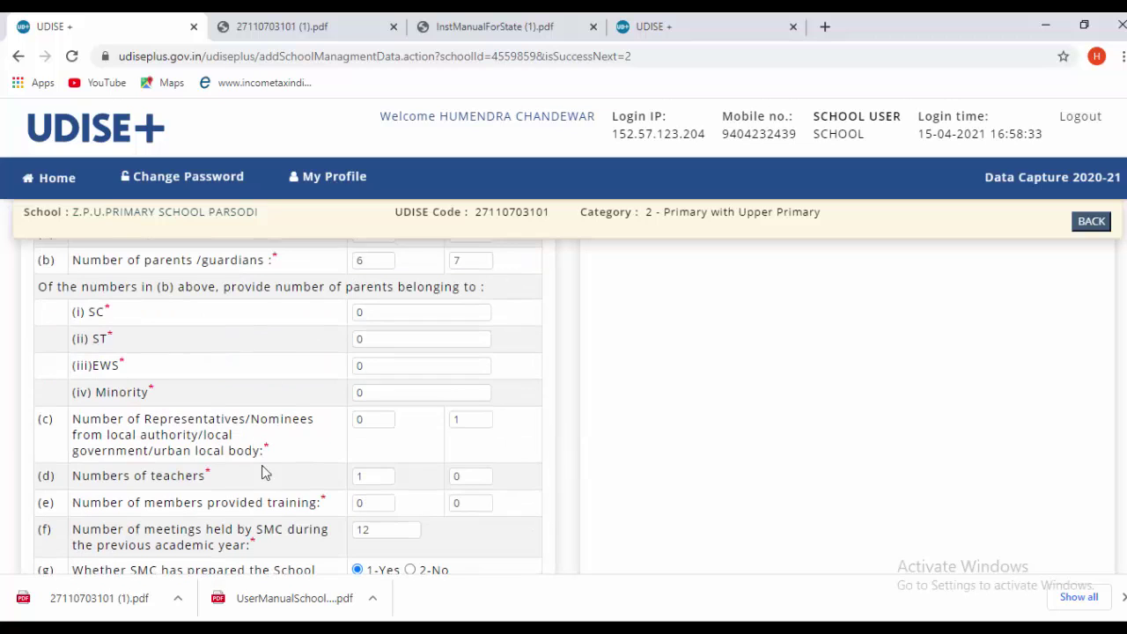
{"action": "scroll", "coordinate": [264, 467], "scroll_direction": "down", "scroll_amount": 1}
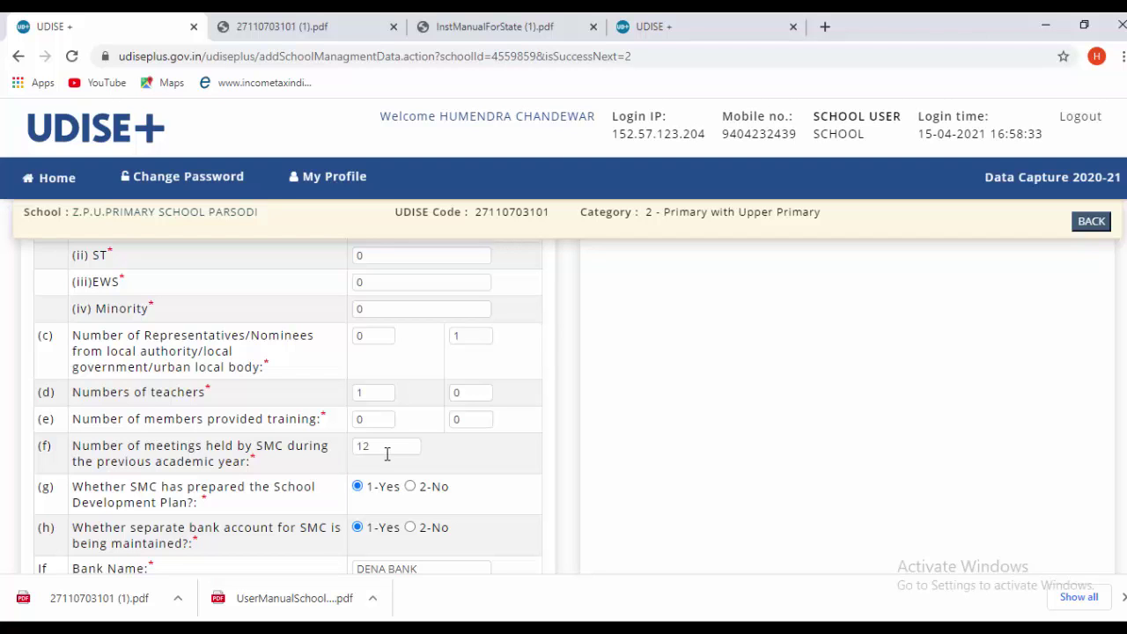
{"action": "scroll", "coordinate": [386, 453], "scroll_direction": "up", "scroll_amount": 1}
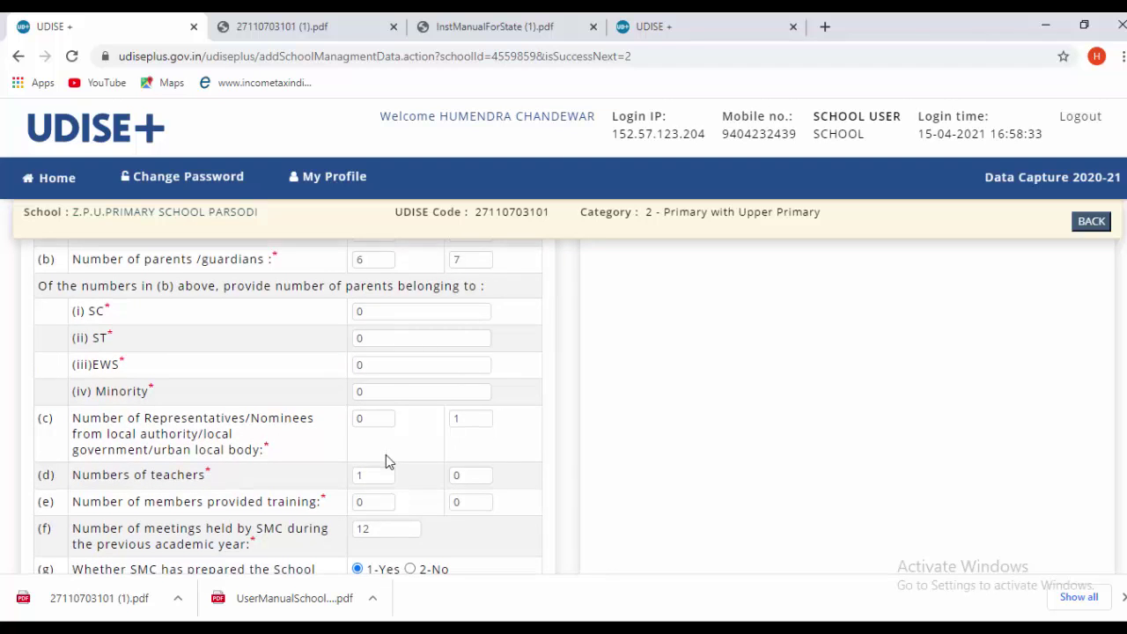
{"action": "scroll", "coordinate": [386, 453], "scroll_direction": "down", "scroll_amount": 3}
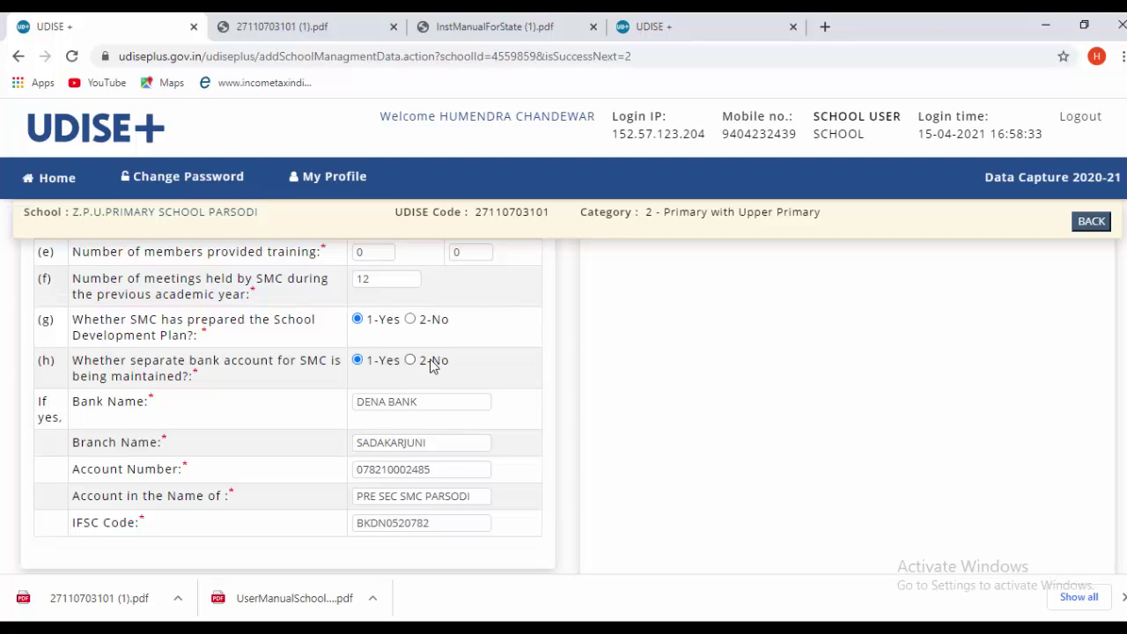
{"action": "scroll", "coordinate": [441, 369], "scroll_direction": "down", "scroll_amount": 1}
{"action": "scroll", "coordinate": [250, 391], "scroll_direction": "up", "scroll_amount": 1}
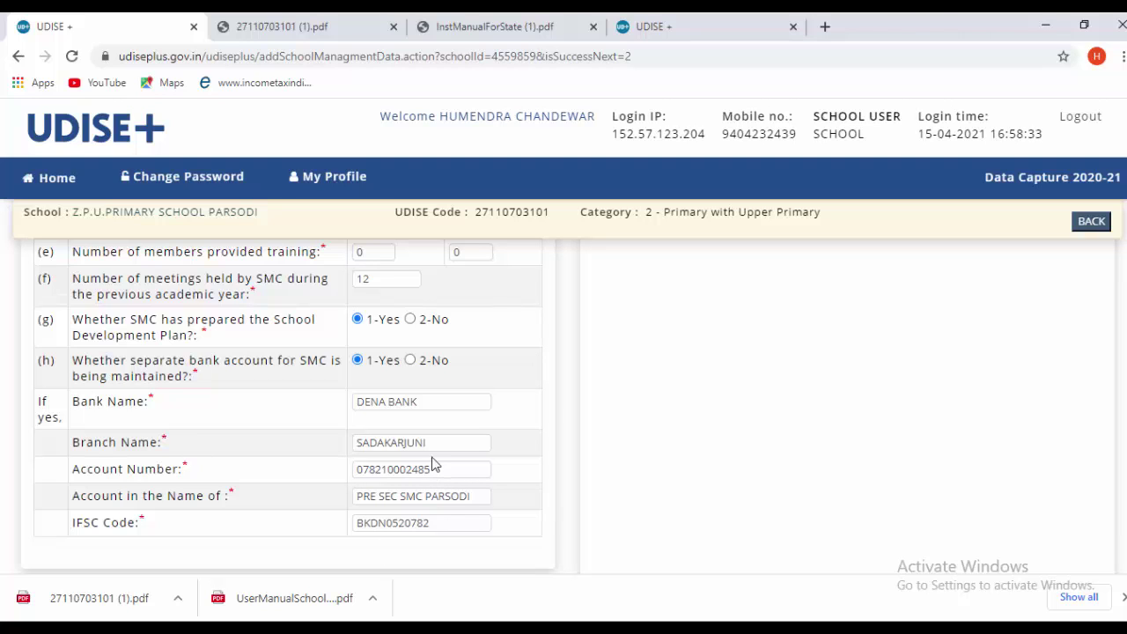
{"action": "scroll", "coordinate": [436, 462], "scroll_direction": "down", "scroll_amount": 2}
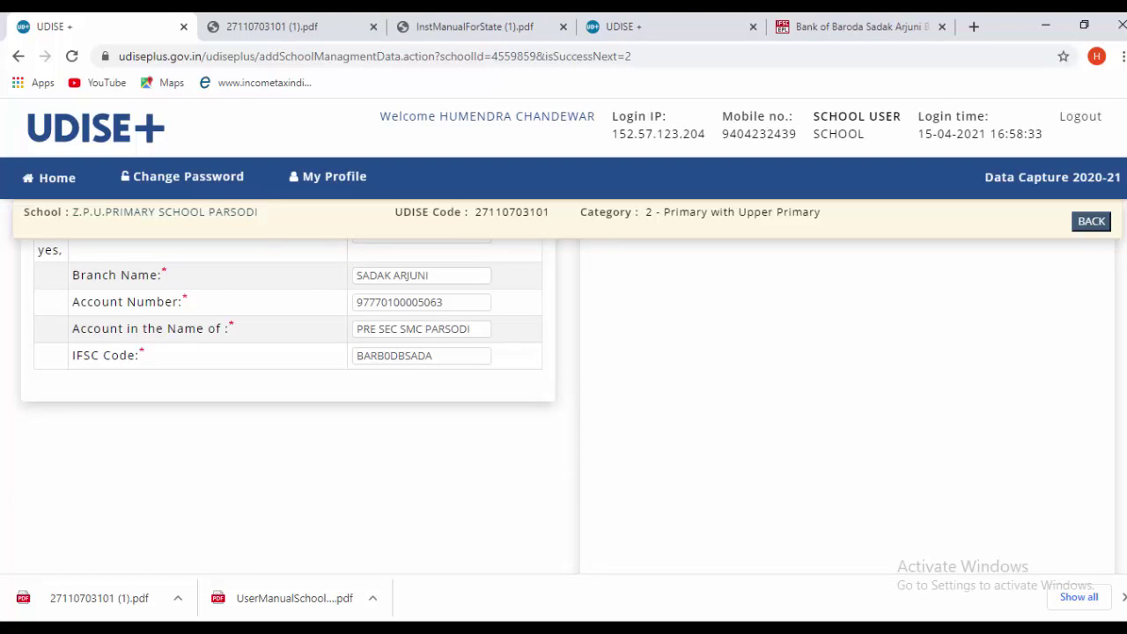
- Check the Bank of Baroda, Sadak Arjuni SMC bank details and save the SMC page
{"action": "scroll", "coordinate": [660, 481], "scroll_direction": "up", "scroll_amount": 8}
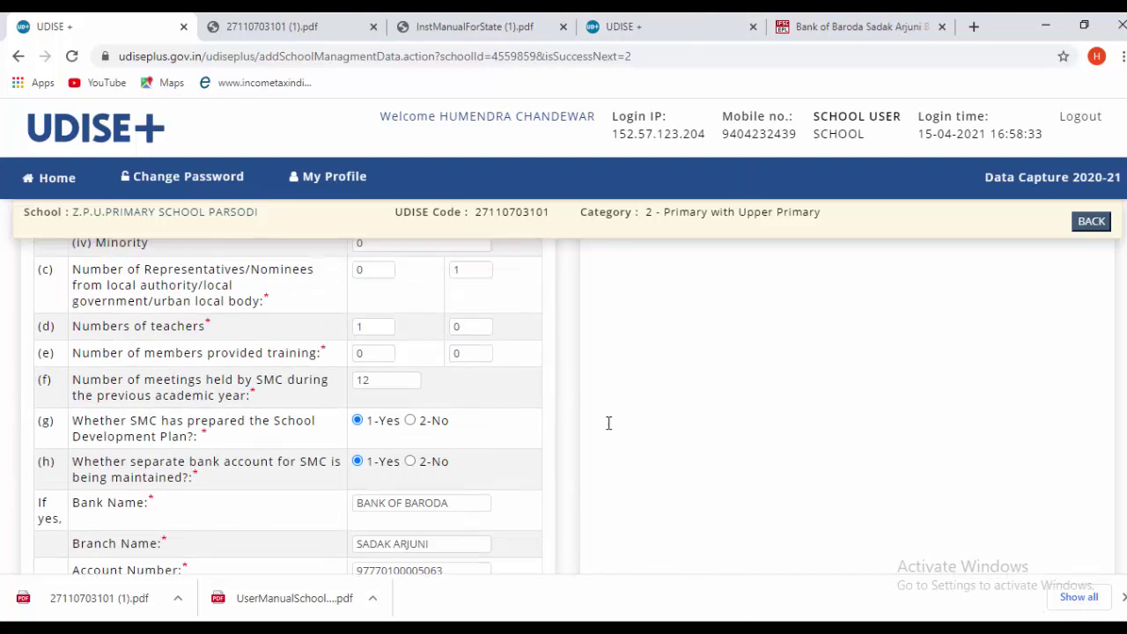
{"action": "scroll", "coordinate": [573, 402], "scroll_direction": "up", "scroll_amount": 1}
{"action": "scroll", "coordinate": [574, 402], "scroll_direction": "down", "scroll_amount": 5}
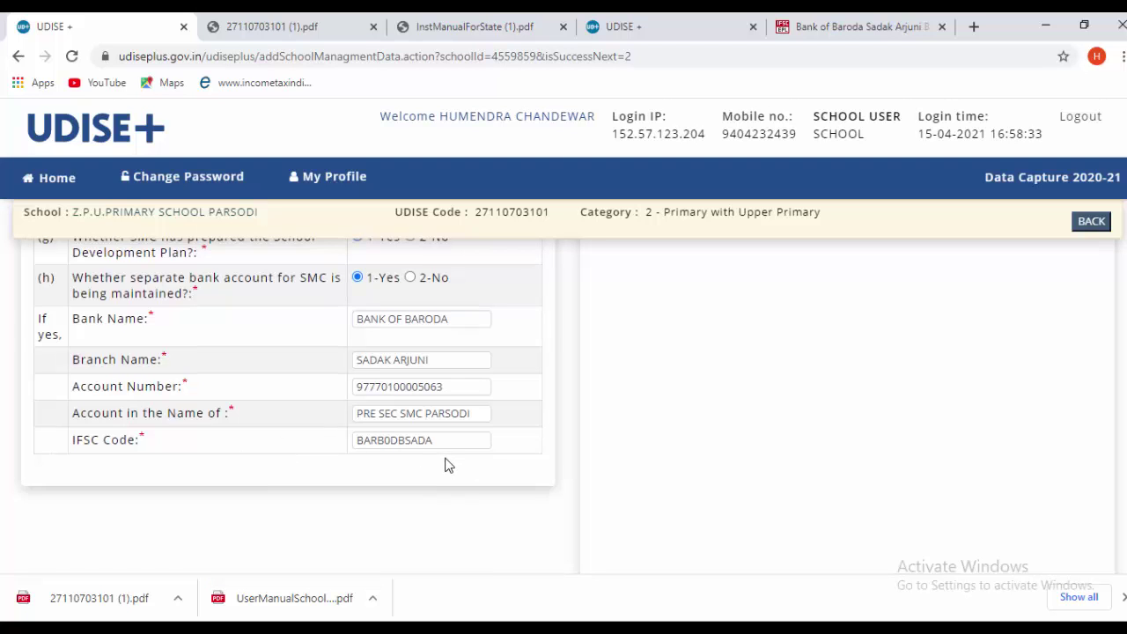
{"action": "scroll", "coordinate": [447, 461], "scroll_direction": "up", "scroll_amount": 1}
{"action": "scroll", "coordinate": [451, 458], "scroll_direction": "down", "scroll_amount": 3}
{"action": "scroll", "coordinate": [451, 456], "scroll_direction": "down", "scroll_amount": 2}
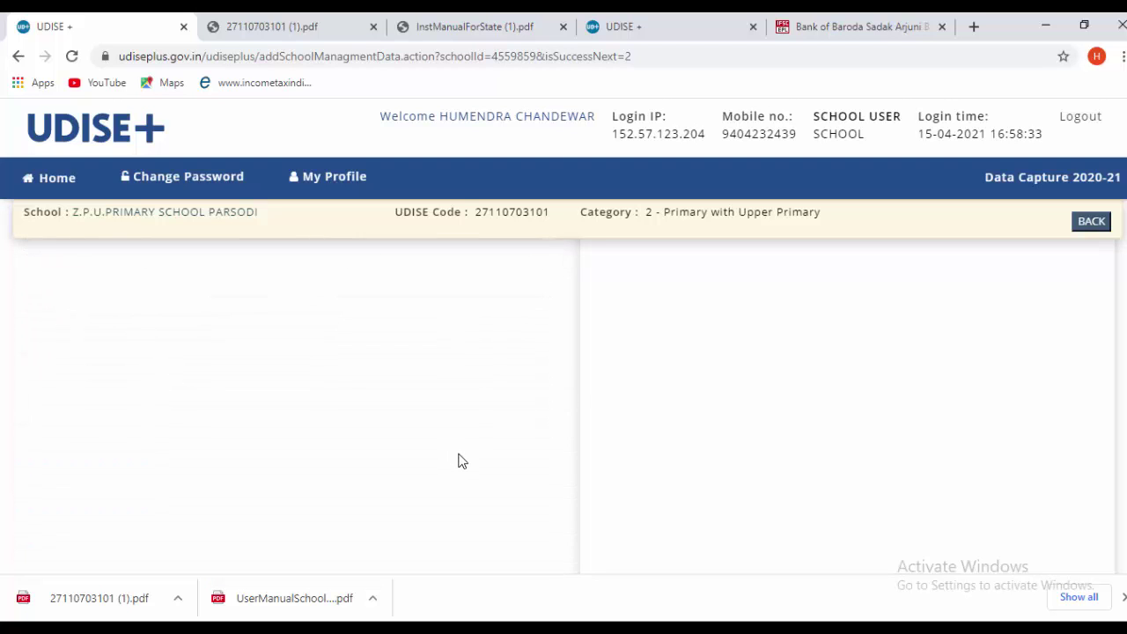
{"action": "scroll", "coordinate": [463, 467], "scroll_direction": "down", "scroll_amount": 3}
{"action": "scroll", "coordinate": [474, 467], "scroll_direction": "down", "scroll_amount": 1}
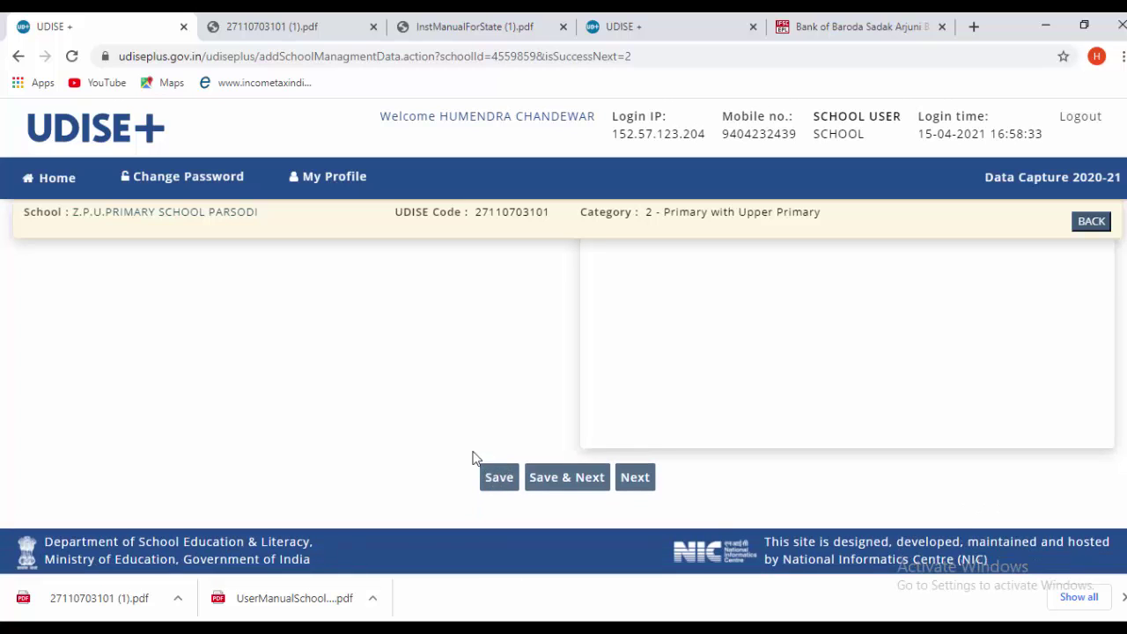
{"action": "scroll", "coordinate": [449, 441], "scroll_direction": "up", "scroll_amount": 2}
{"action": "scroll", "coordinate": [511, 451], "scroll_direction": "down", "scroll_amount": 2}
{"action": "left_click", "coordinate": [569, 484]}
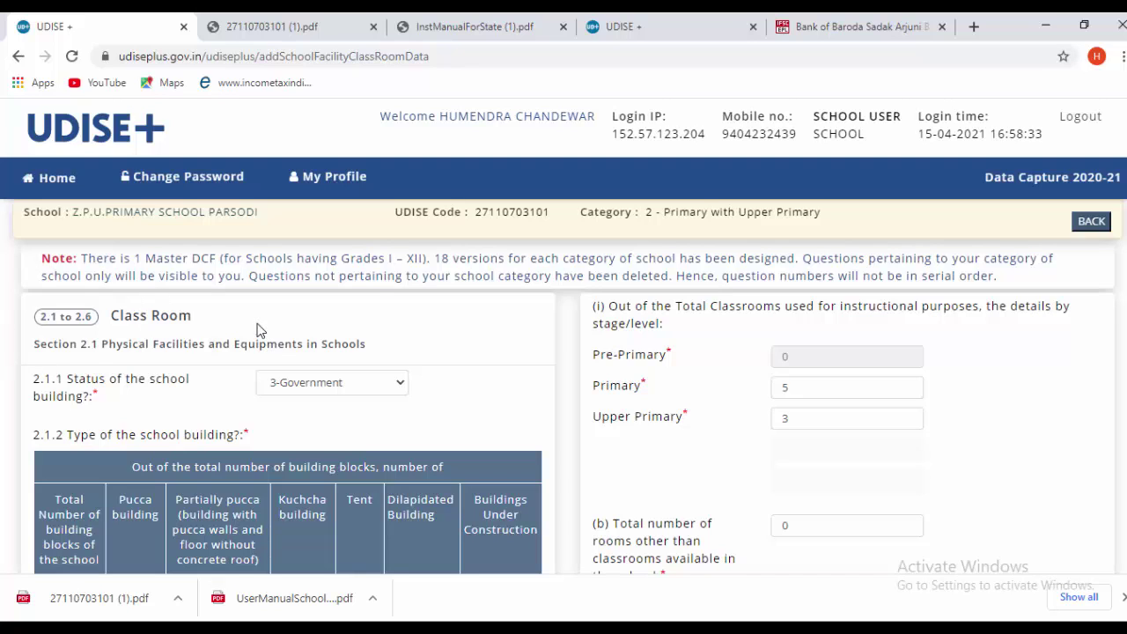
- Keep the Class Room 2.1.1 building status set to 3-Government
{"action": "triple_click", "coordinate": [104, 345]}
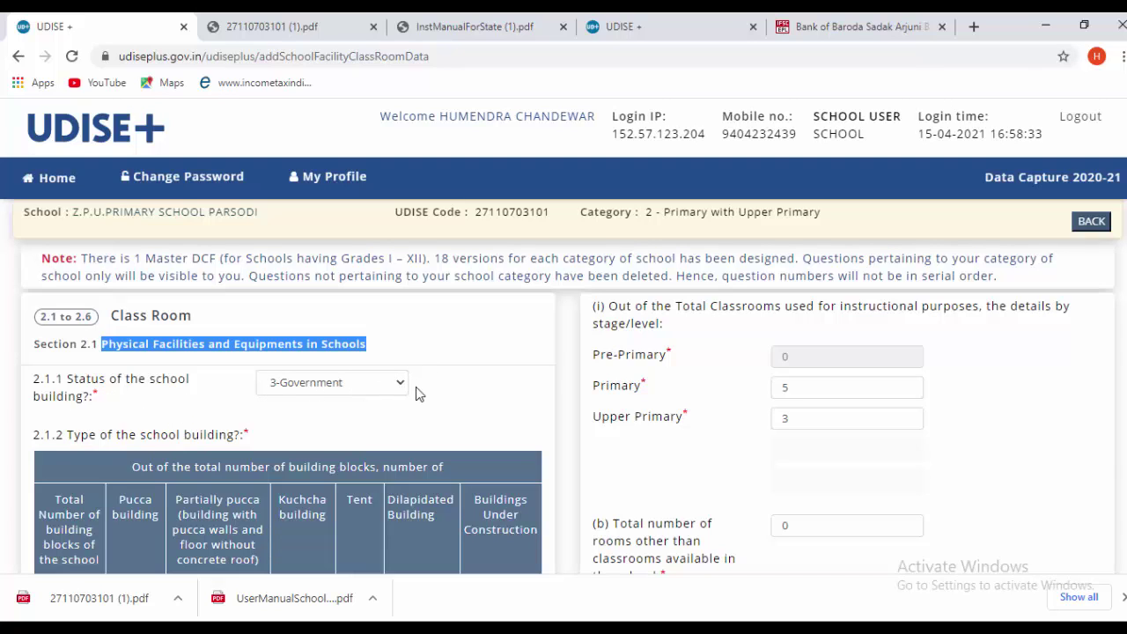
{"action": "left_click", "coordinate": [296, 391]}
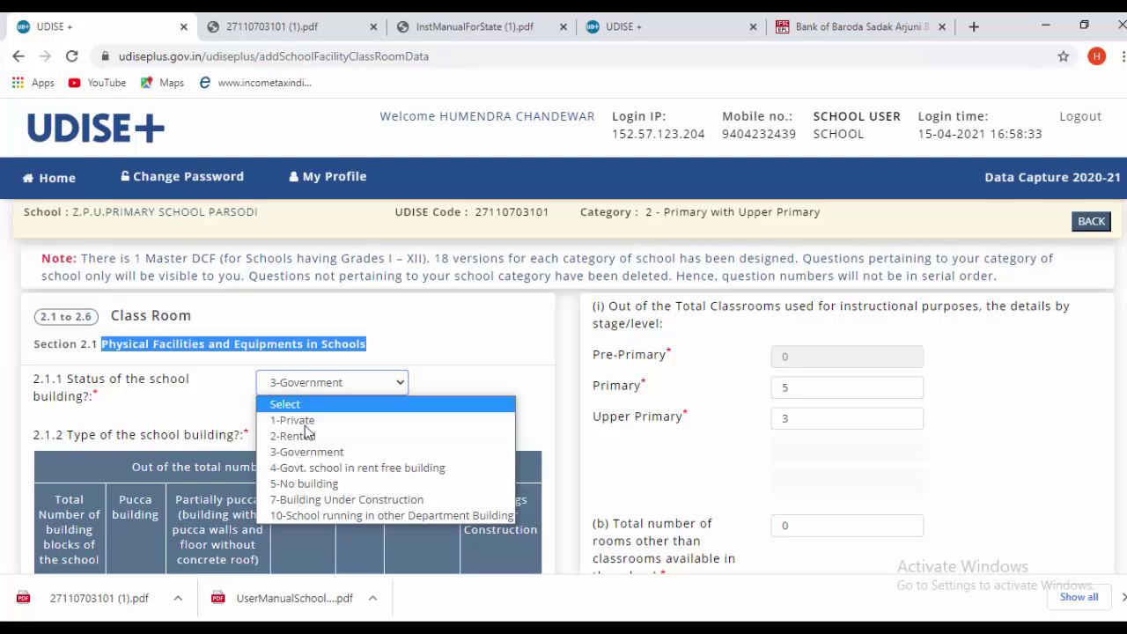
{"action": "left_click", "coordinate": [310, 455]}
{"action": "left_click", "coordinate": [480, 355]}
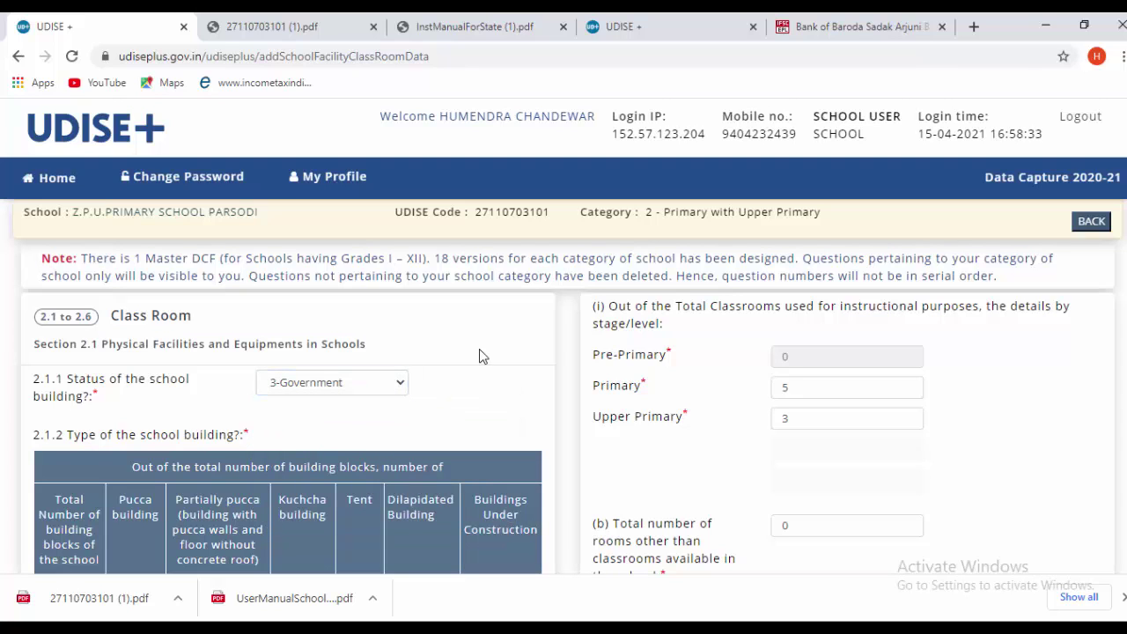
{"action": "scroll", "coordinate": [480, 355], "scroll_direction": "down", "scroll_amount": 1}
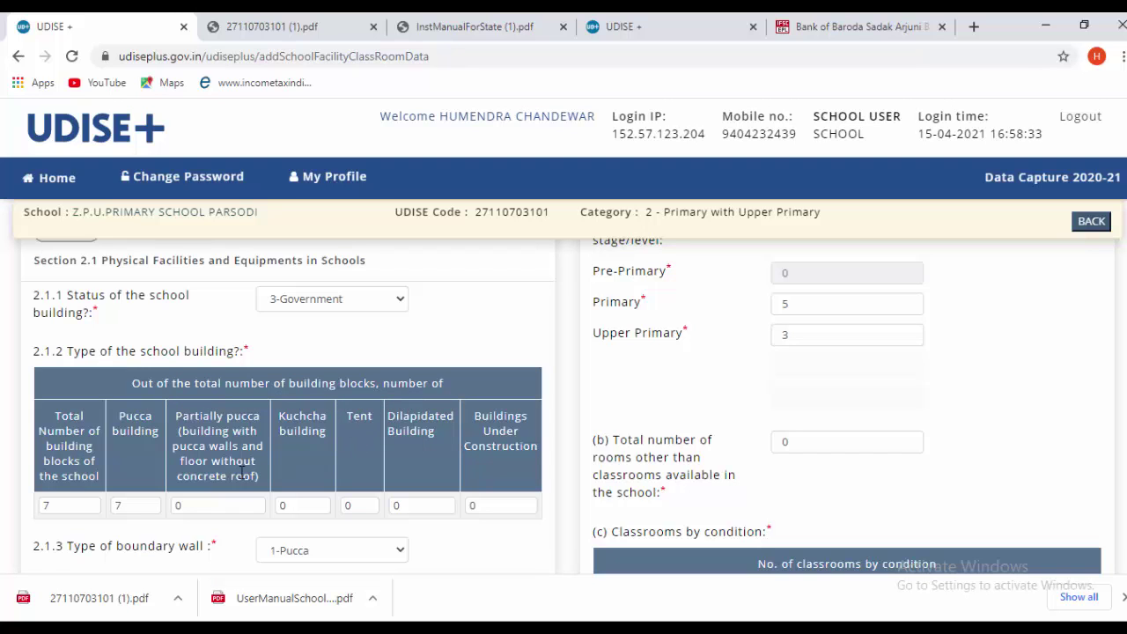
{"action": "scroll", "coordinate": [203, 491], "scroll_direction": "down", "scroll_amount": 1}
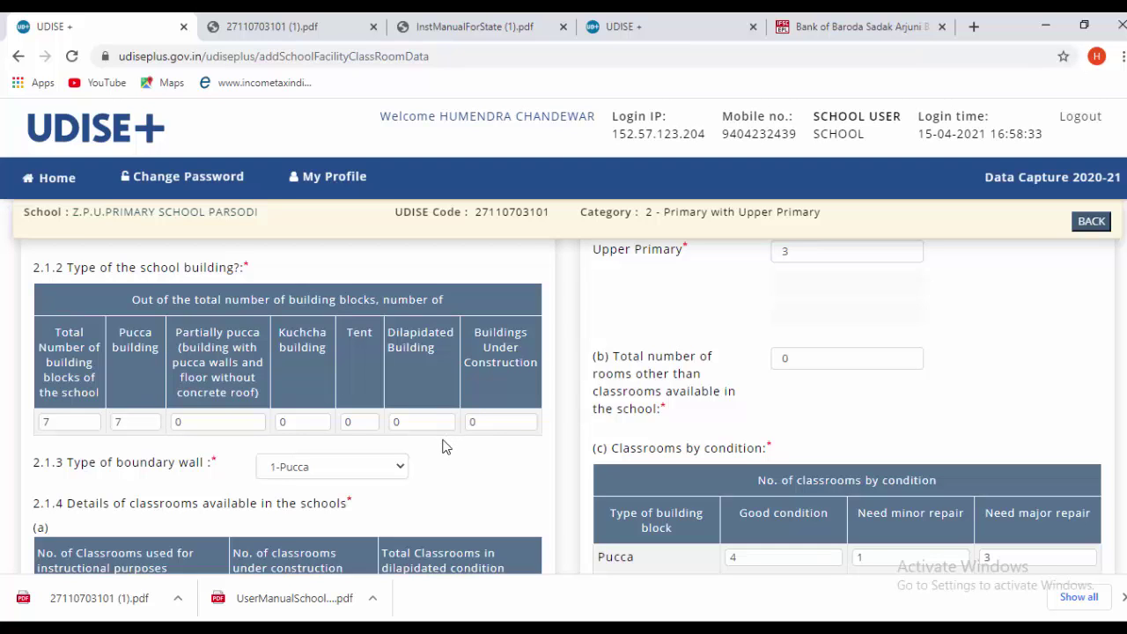
{"action": "scroll", "coordinate": [379, 445], "scroll_direction": "down", "scroll_amount": 1}
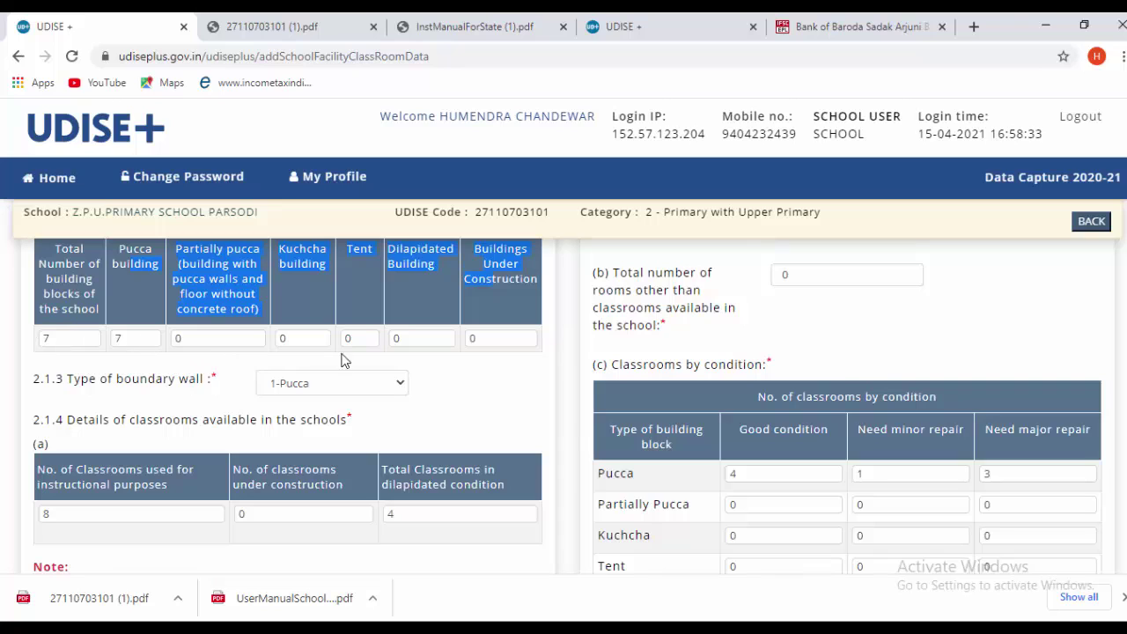
{"action": "left_click", "coordinate": [476, 392]}
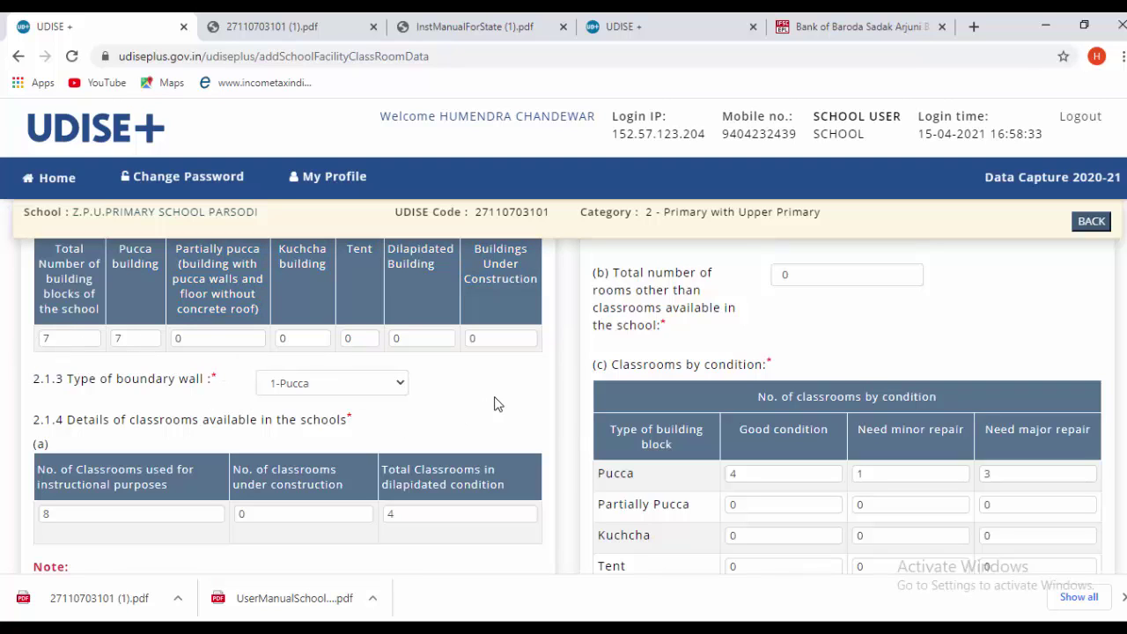
{"action": "left_click", "coordinate": [308, 387]}
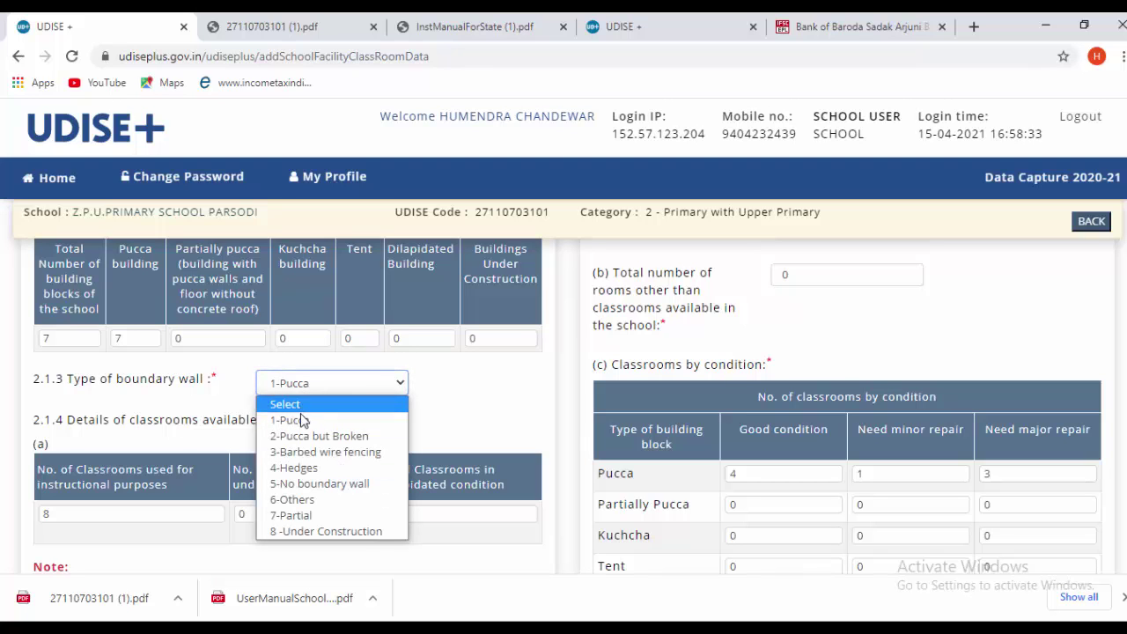
{"action": "left_click", "coordinate": [302, 421]}
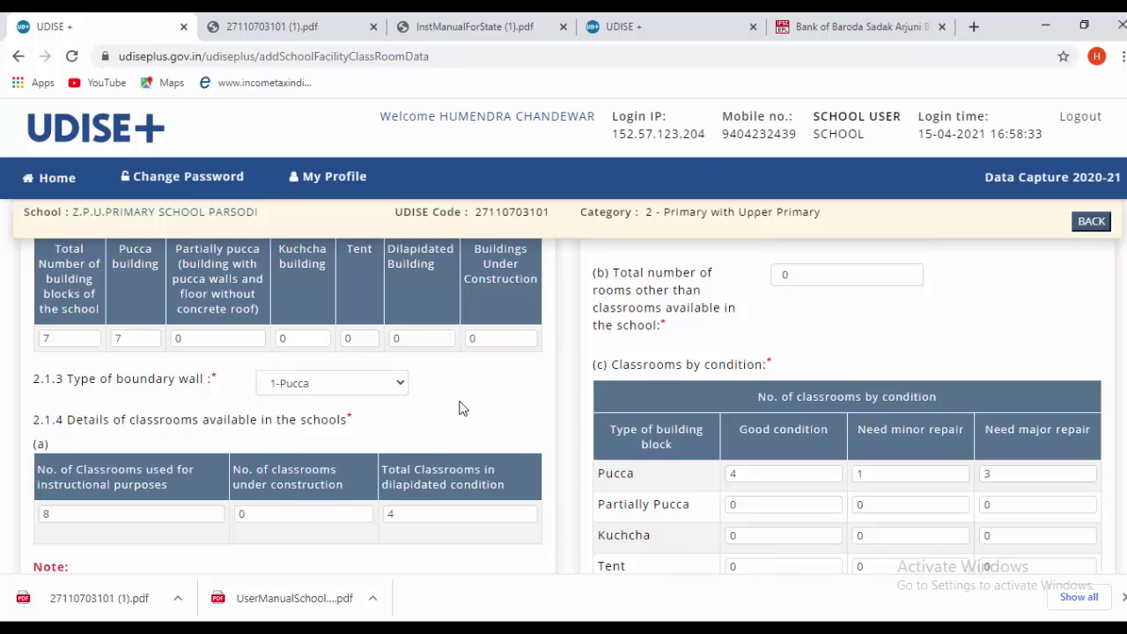
{"action": "scroll", "coordinate": [460, 409], "scroll_direction": "down", "scroll_amount": 1}
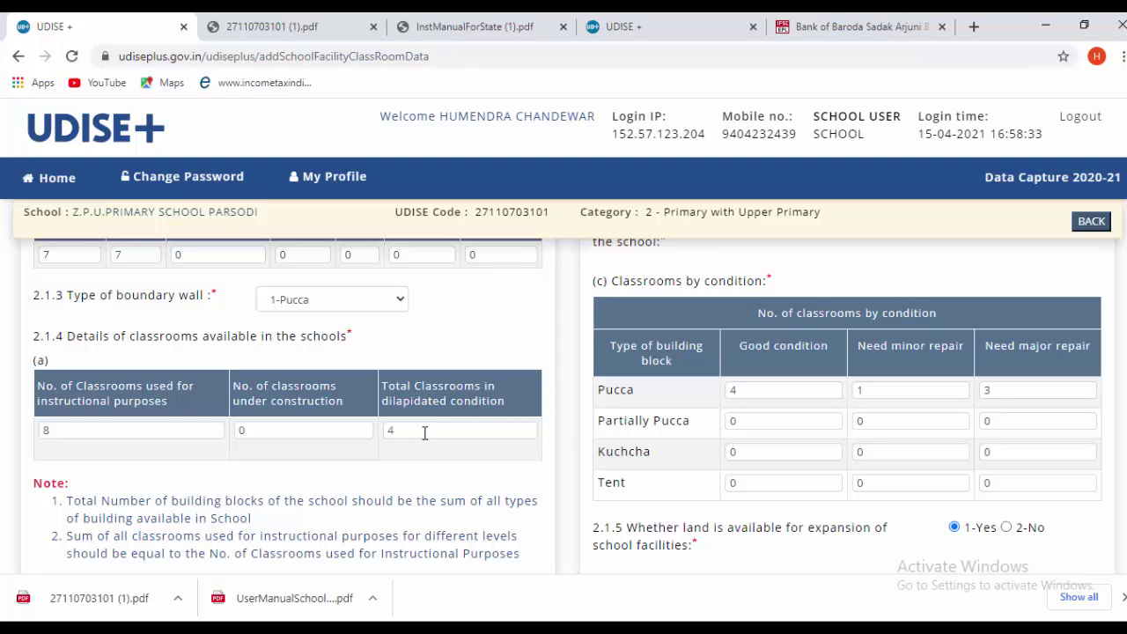
{"action": "scroll", "coordinate": [425, 433], "scroll_direction": "down", "scroll_amount": 2}
{"action": "scroll", "coordinate": [430, 445], "scroll_direction": "down", "scroll_amount": 2}
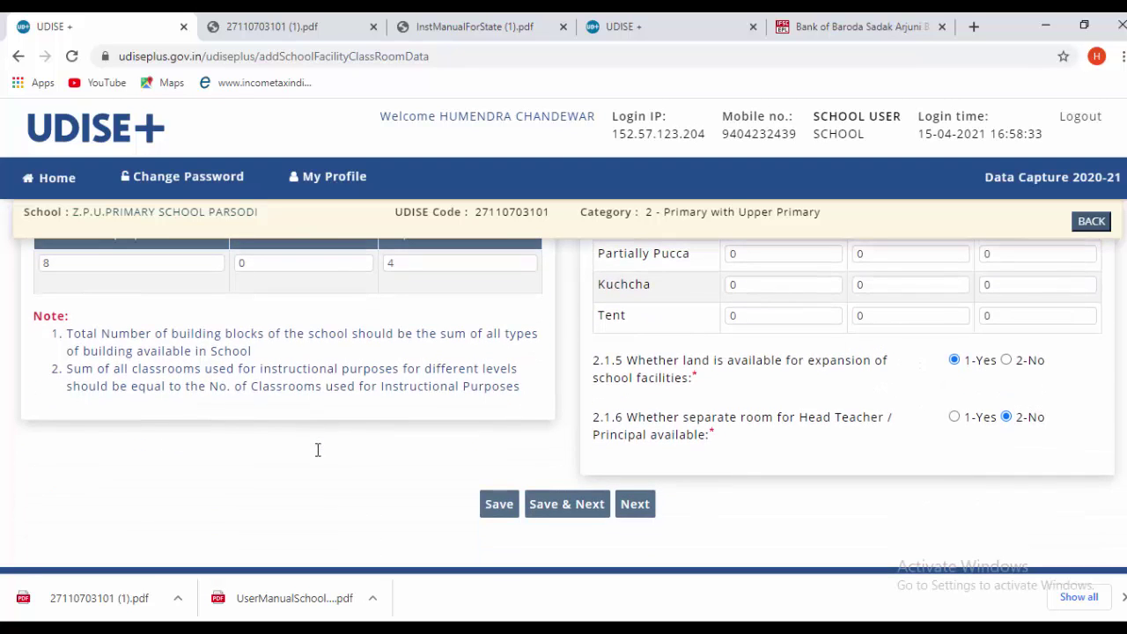
{"action": "scroll", "coordinate": [295, 551], "scroll_direction": "up", "scroll_amount": 2}
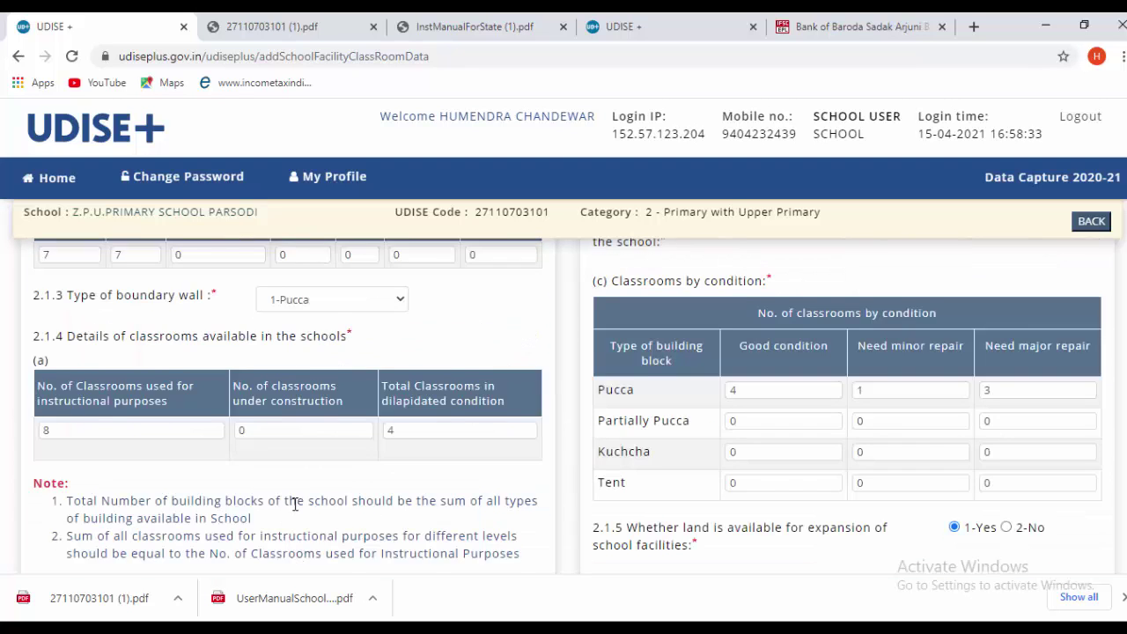
{"action": "scroll", "coordinate": [295, 505], "scroll_direction": "up", "scroll_amount": 4}
{"action": "scroll", "coordinate": [308, 507], "scroll_direction": "down", "scroll_amount": 5}
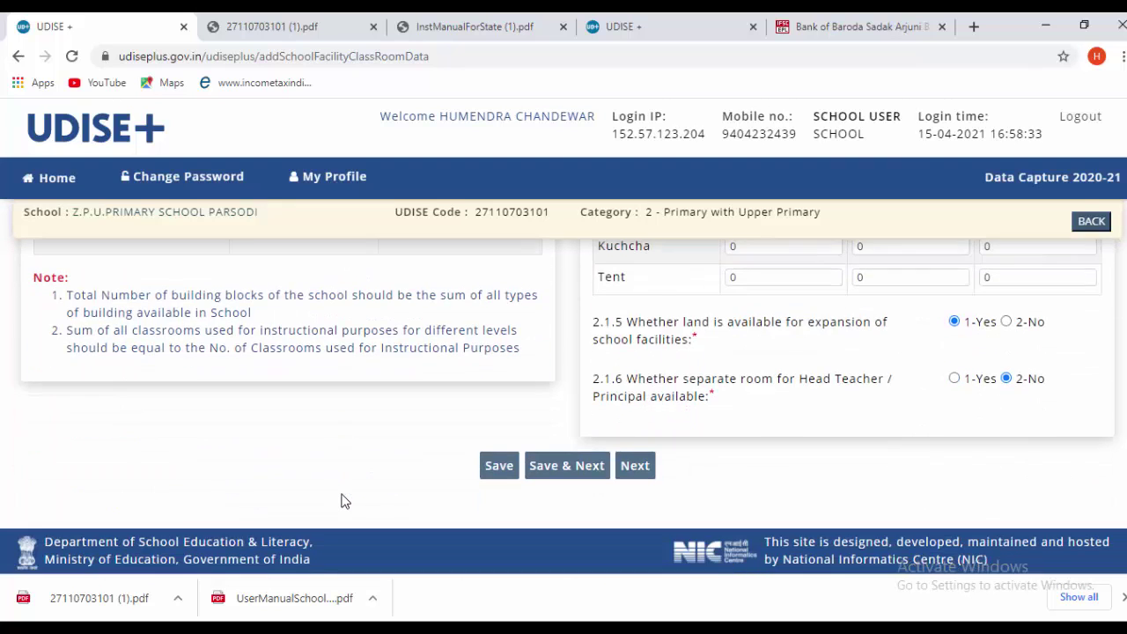
{"action": "scroll", "coordinate": [343, 499], "scroll_direction": "up", "scroll_amount": 5}
{"action": "scroll", "coordinate": [502, 441], "scroll_direction": "up", "scroll_amount": 3}
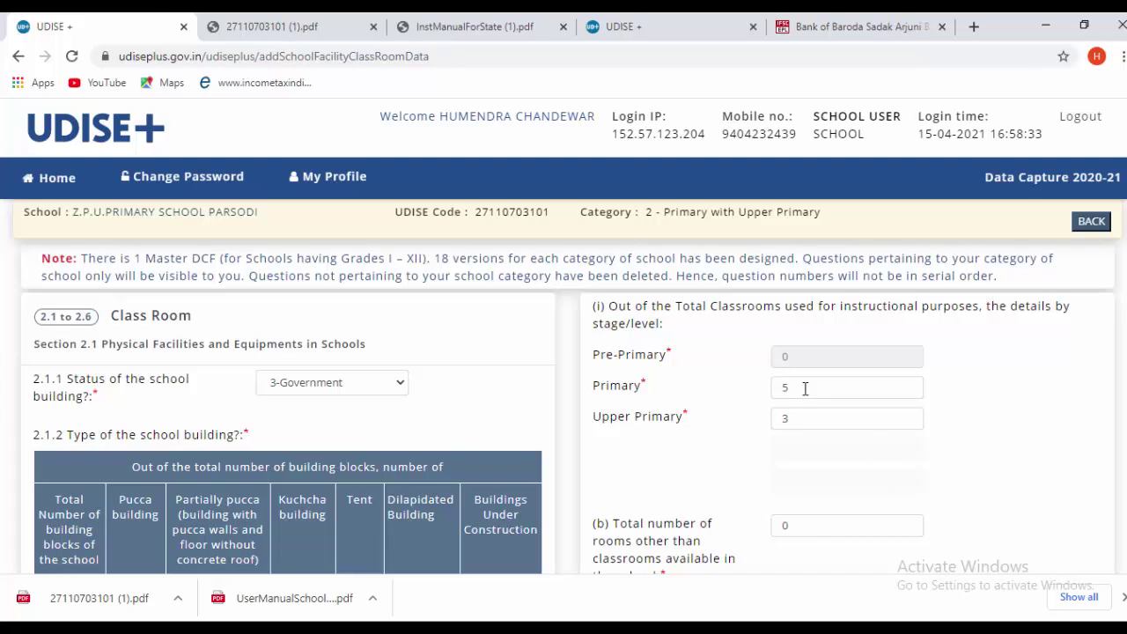
{"action": "scroll", "coordinate": [163, 533], "scroll_direction": "down", "scroll_amount": 1}
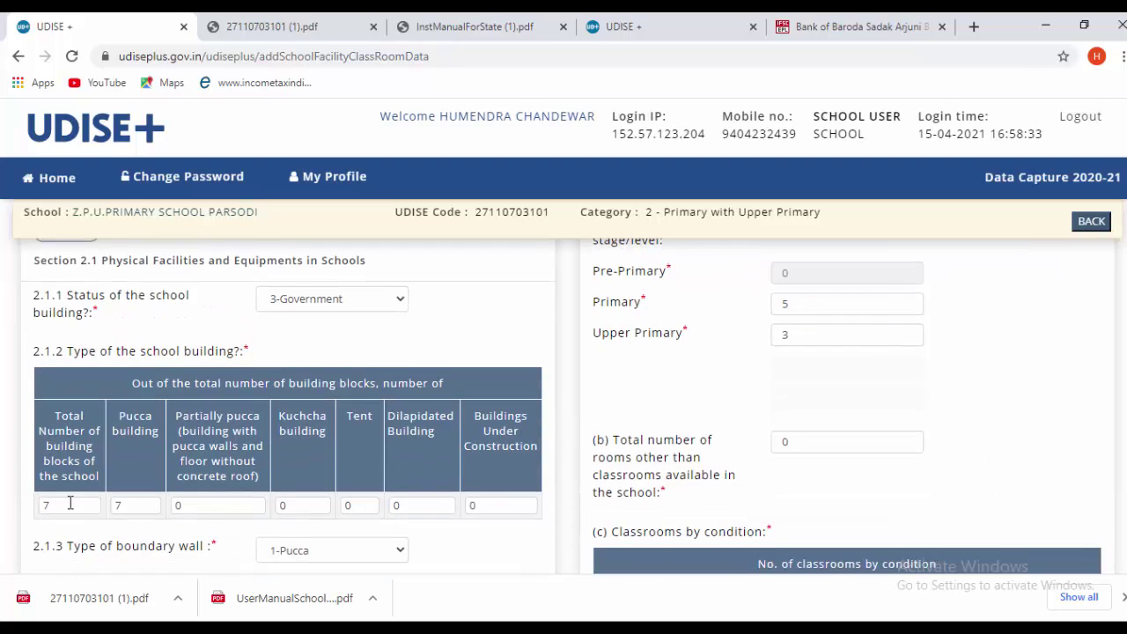
{"action": "scroll", "coordinate": [158, 515], "scroll_direction": "down", "scroll_amount": 3}
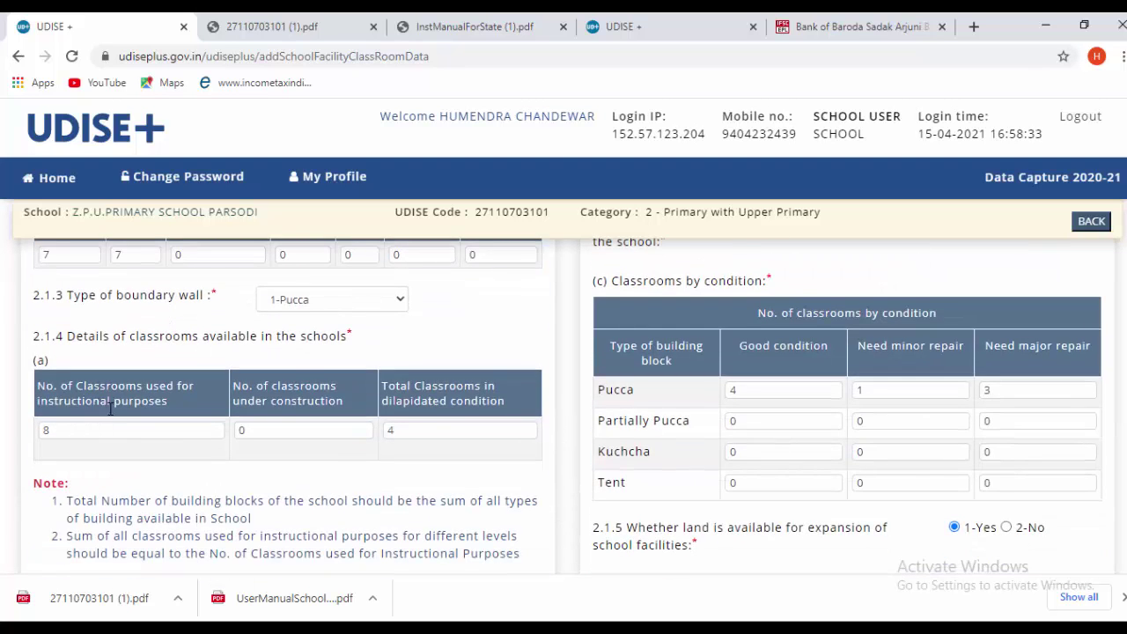
{"action": "scroll", "coordinate": [802, 551], "scroll_direction": "up", "scroll_amount": 4}
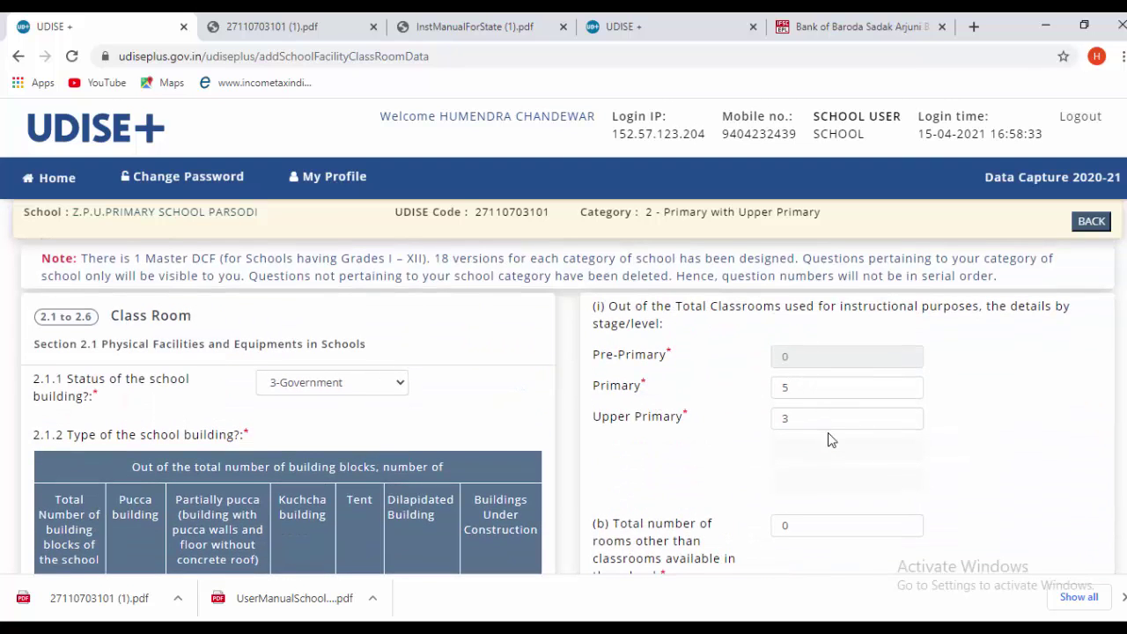
{"action": "scroll", "coordinate": [831, 440], "scroll_direction": "down", "scroll_amount": 1}
{"action": "scroll", "coordinate": [705, 473], "scroll_direction": "down", "scroll_amount": 1}
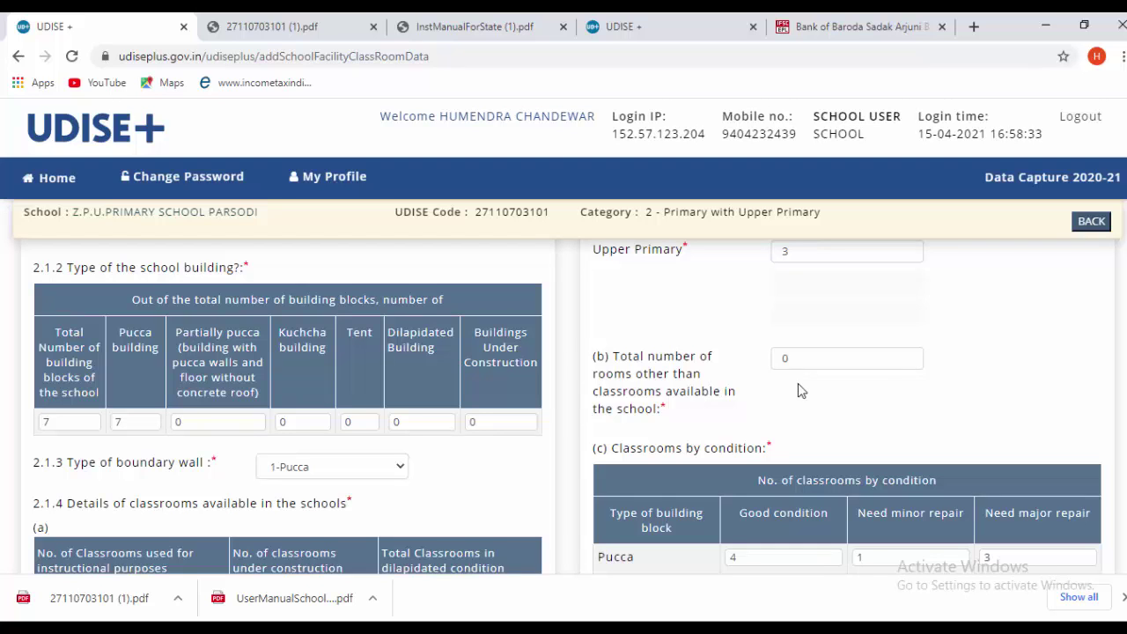
{"action": "scroll", "coordinate": [817, 402], "scroll_direction": "down", "scroll_amount": 2}
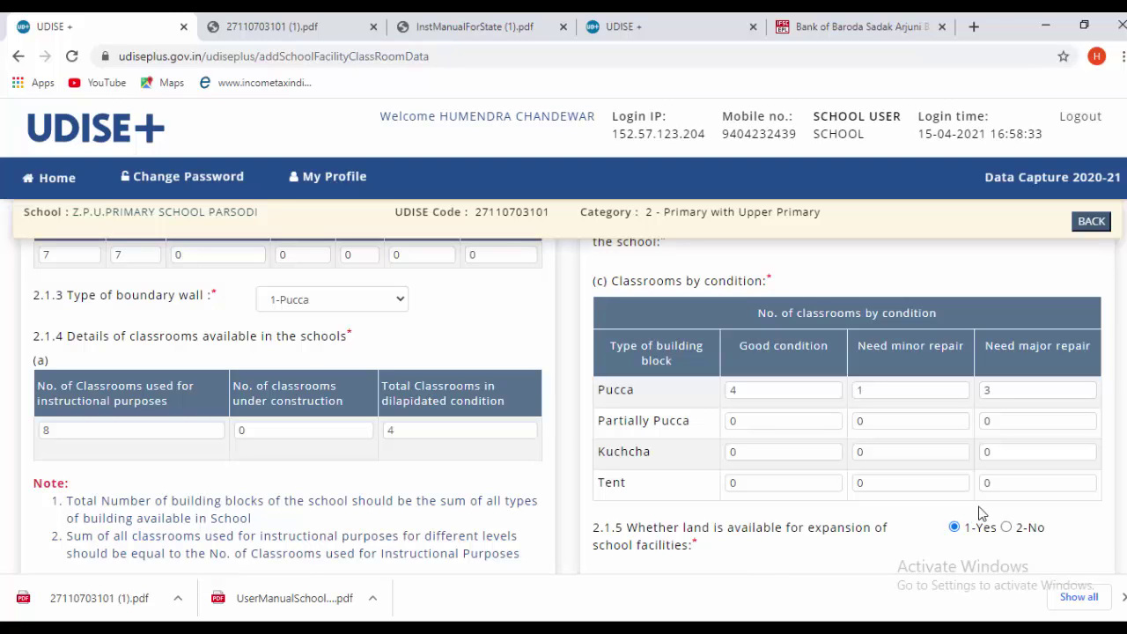
- Answer 1-Yes for section 2.1.6, a separate Head Teacher / Principal room
{"action": "scroll", "coordinate": [1063, 545], "scroll_direction": "down", "scroll_amount": 1}
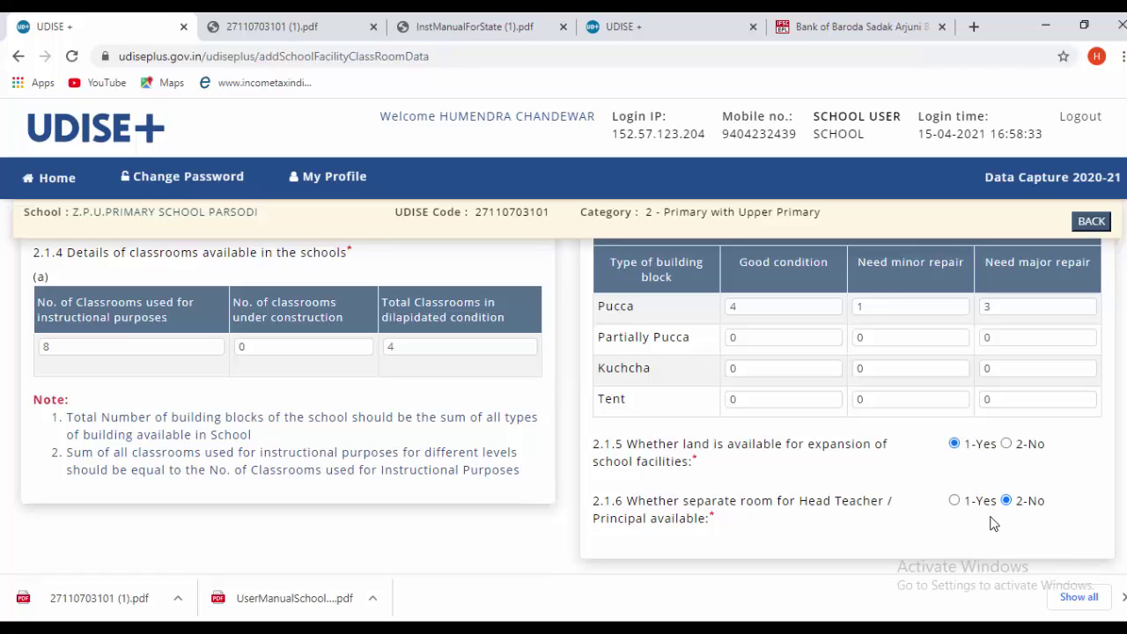
{"action": "left_click", "coordinate": [955, 500]}
{"action": "scroll", "coordinate": [648, 520], "scroll_direction": "down", "scroll_amount": 2}
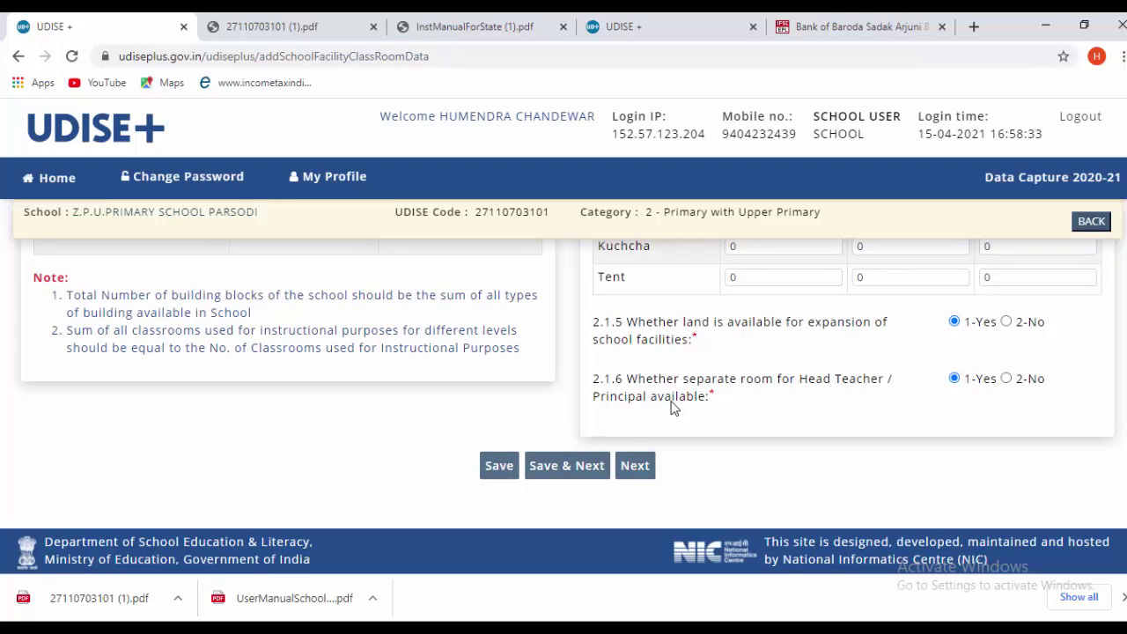
{"action": "scroll", "coordinate": [682, 424], "scroll_direction": "up", "scroll_amount": 6}
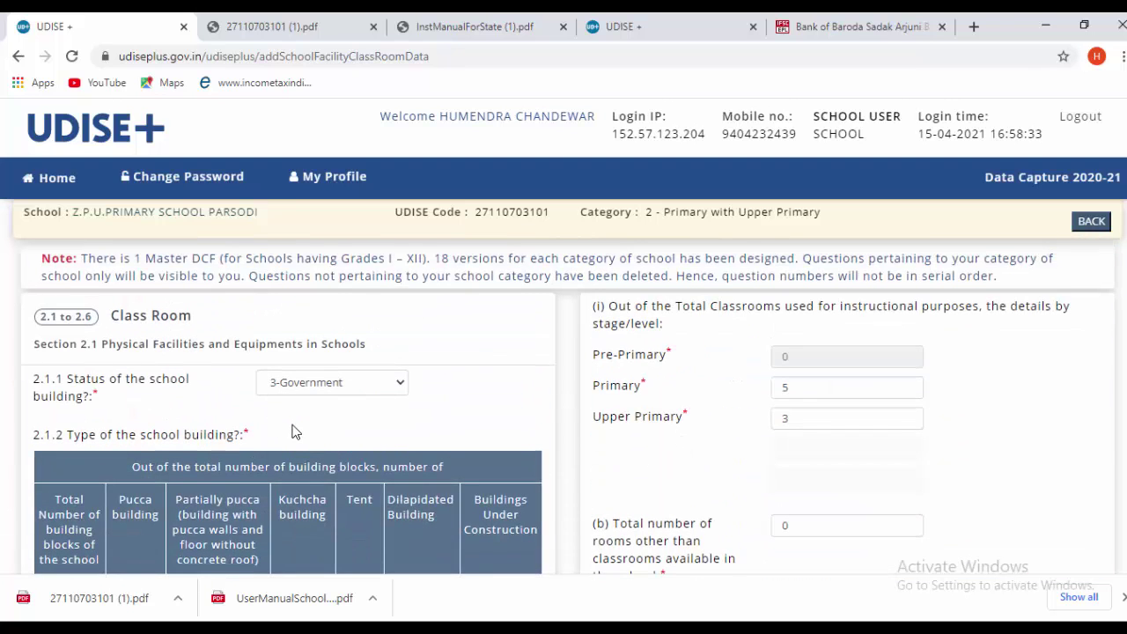
{"action": "scroll", "coordinate": [295, 431], "scroll_direction": "down", "scroll_amount": 6}
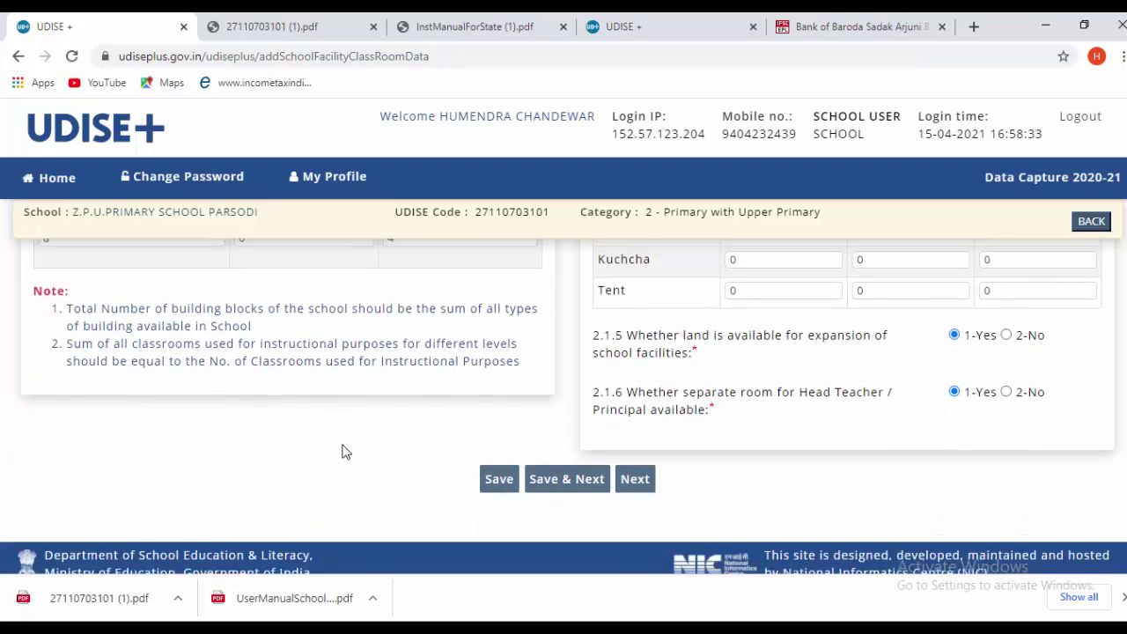
- Save the classroom details and review the toilet seat and urinal counts
{"action": "left_click", "coordinate": [564, 474]}
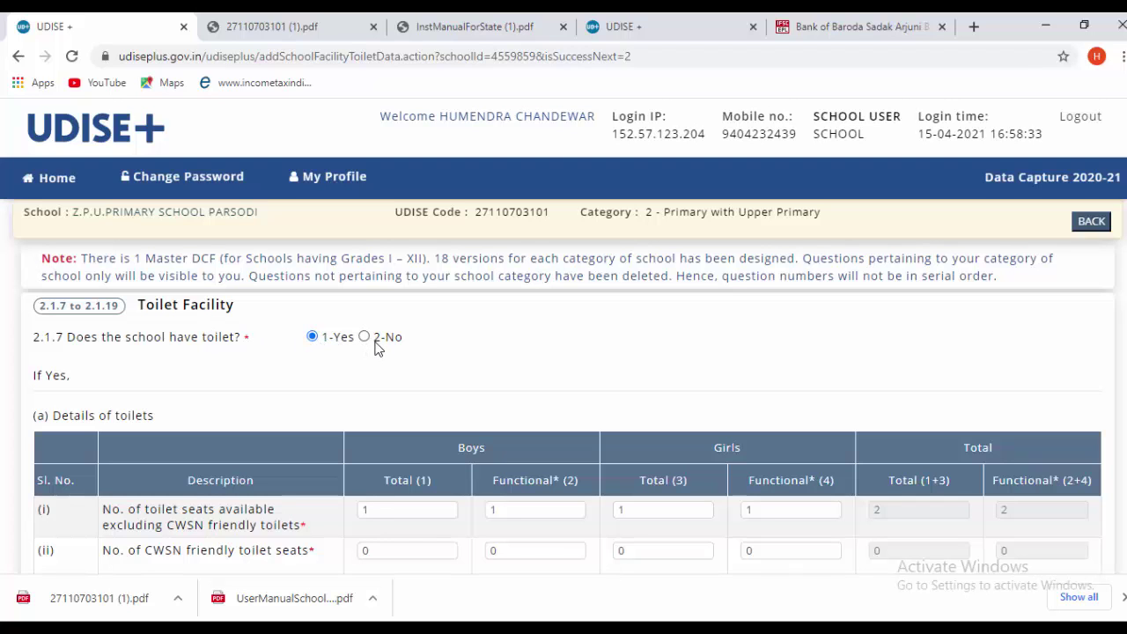
{"action": "scroll", "coordinate": [383, 348], "scroll_direction": "down", "scroll_amount": 1}
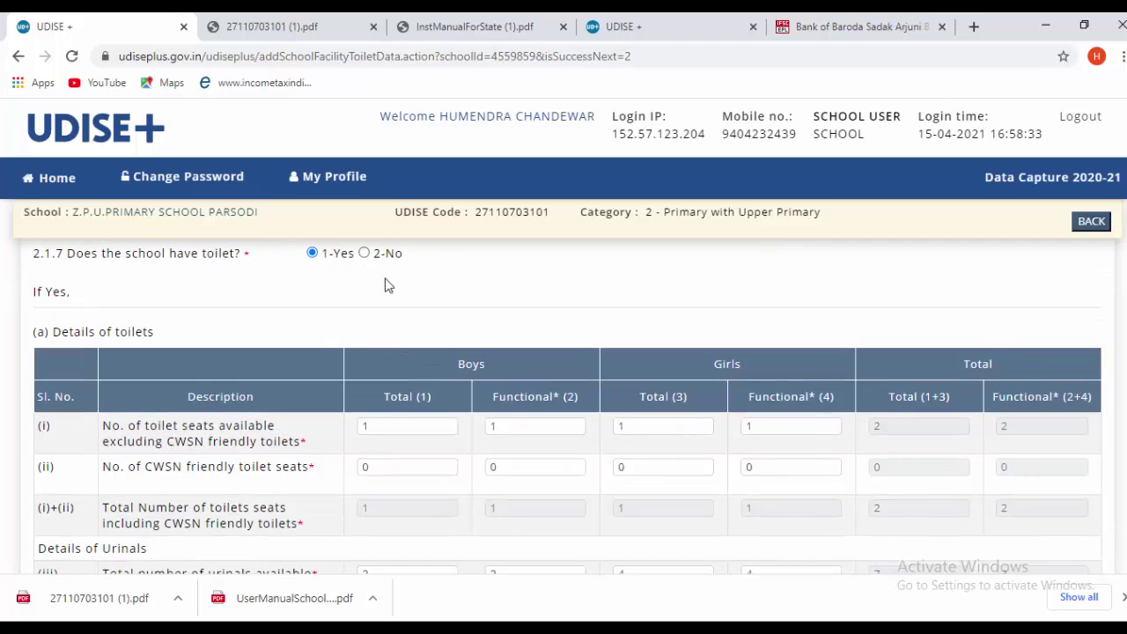
{"action": "scroll", "coordinate": [379, 291], "scroll_direction": "down", "scroll_amount": 1}
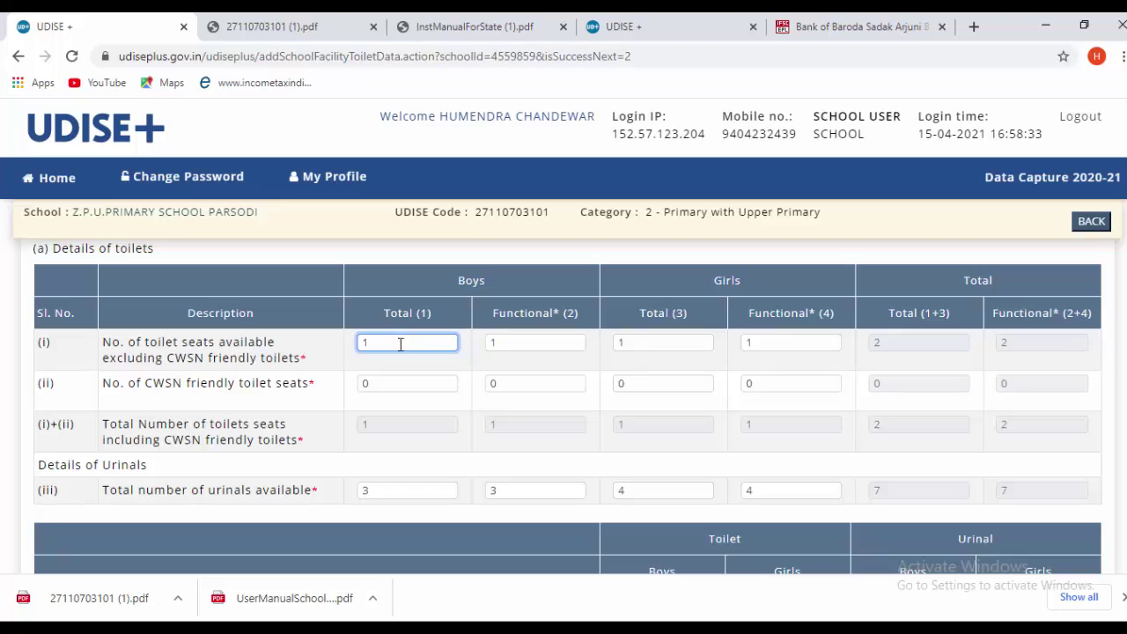
{"action": "left_click", "coordinate": [523, 342]}
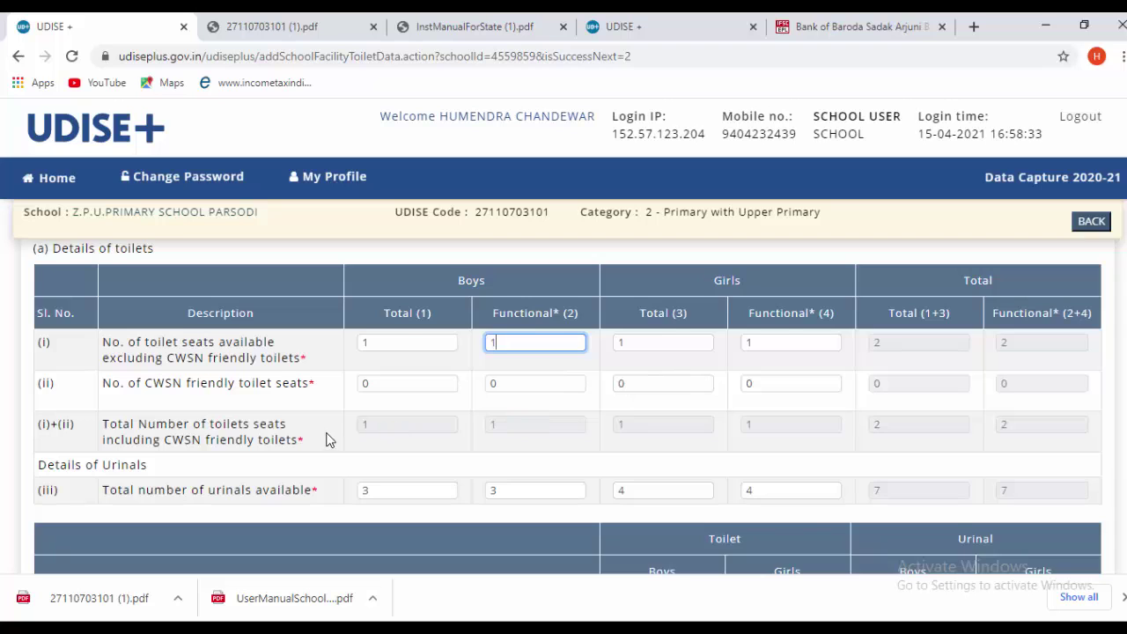
{"action": "scroll", "coordinate": [326, 438], "scroll_direction": "down", "scroll_amount": 1}
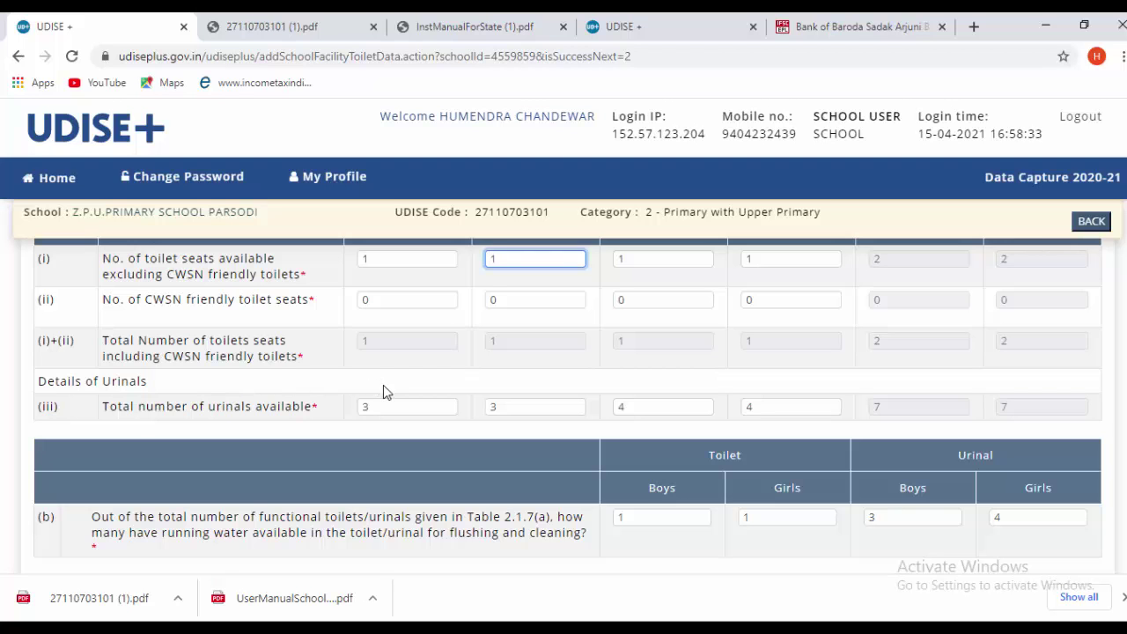
{"action": "scroll", "coordinate": [383, 388], "scroll_direction": "down", "scroll_amount": 1}
{"action": "scroll", "coordinate": [362, 361], "scroll_direction": "up", "scroll_amount": 1}
{"action": "scroll", "coordinate": [297, 406], "scroll_direction": "down", "scroll_amount": 2}
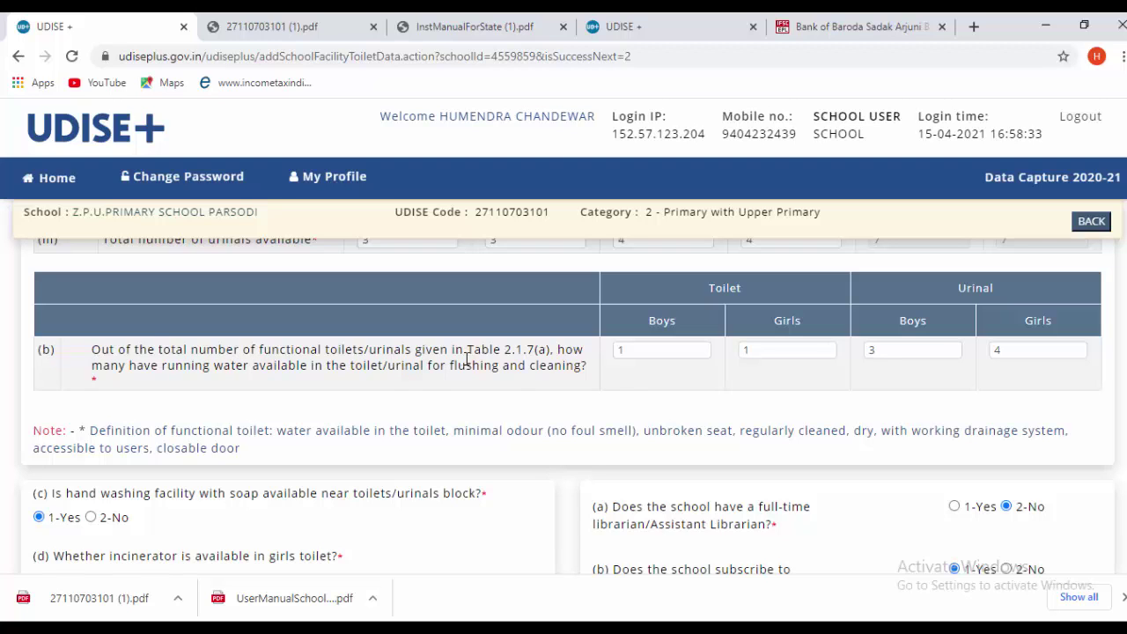
{"action": "scroll", "coordinate": [515, 382], "scroll_direction": "up", "scroll_amount": 5}
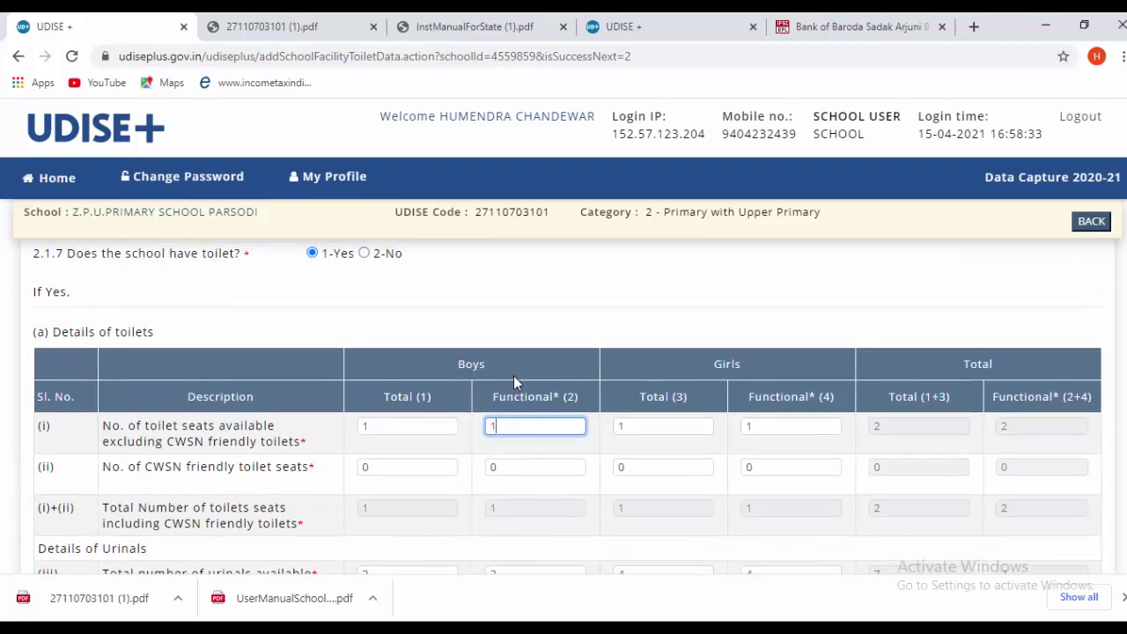
{"action": "scroll", "coordinate": [518, 378], "scroll_direction": "down", "scroll_amount": 1}
{"action": "scroll", "coordinate": [518, 375], "scroll_direction": "down", "scroll_amount": 2}
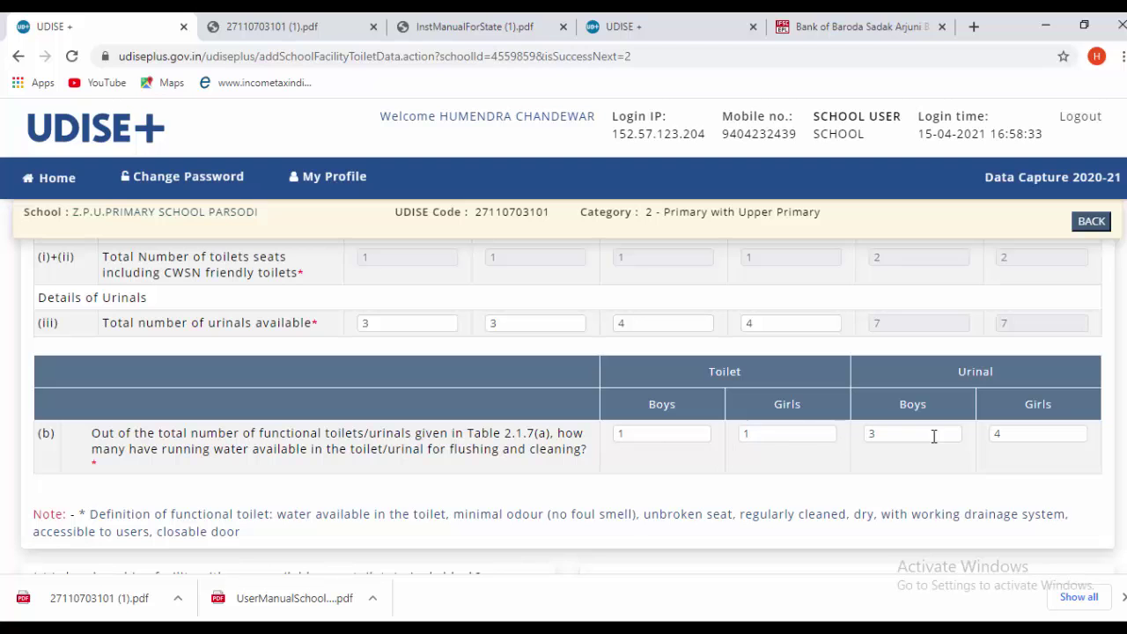
{"action": "scroll", "coordinate": [647, 482], "scroll_direction": "down", "scroll_amount": 4}
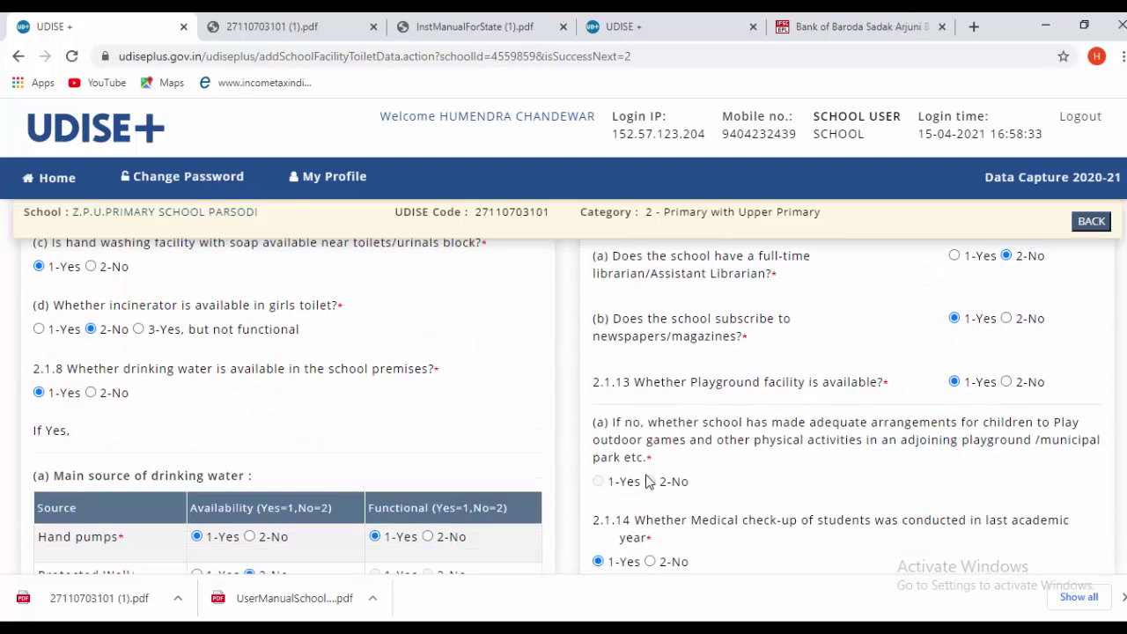
- Look up what 'incinerator' means in another tab, then clear the selection in question (d)
{"action": "scroll", "coordinate": [648, 481], "scroll_direction": "up", "scroll_amount": 3}
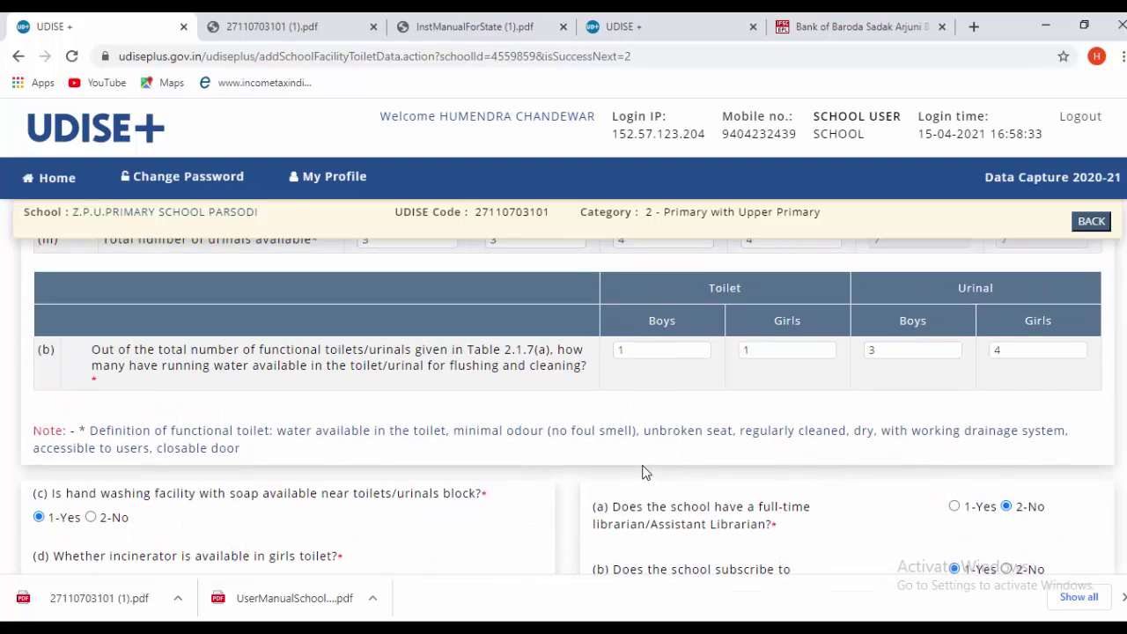
{"action": "scroll", "coordinate": [643, 473], "scroll_direction": "down", "scroll_amount": 2}
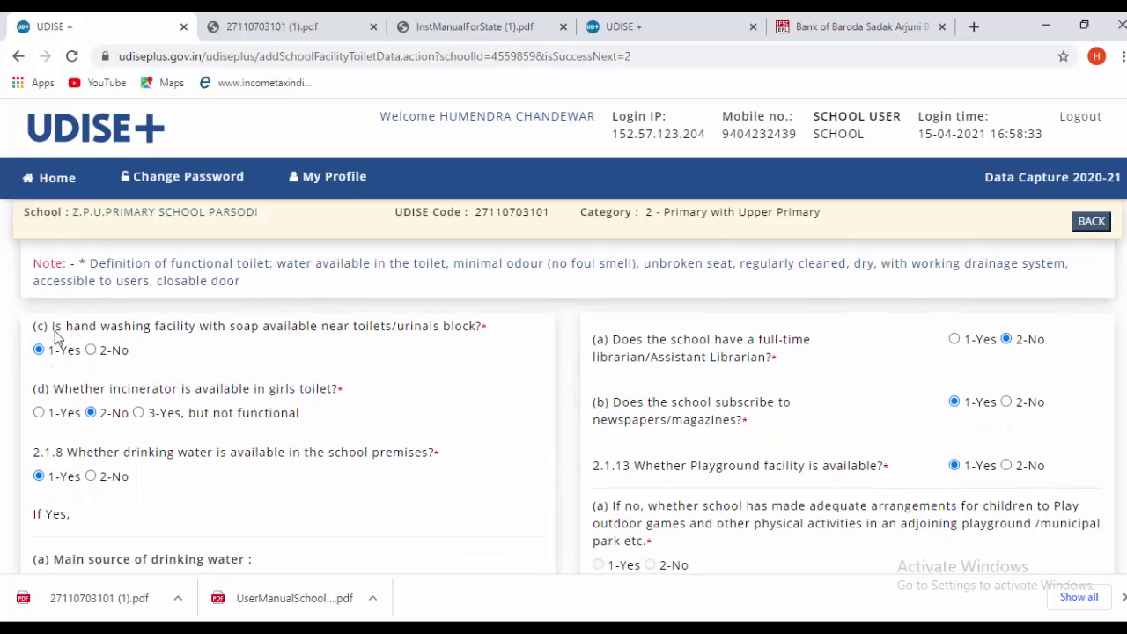
{"action": "scroll", "coordinate": [176, 357], "scroll_direction": "down", "scroll_amount": 1}
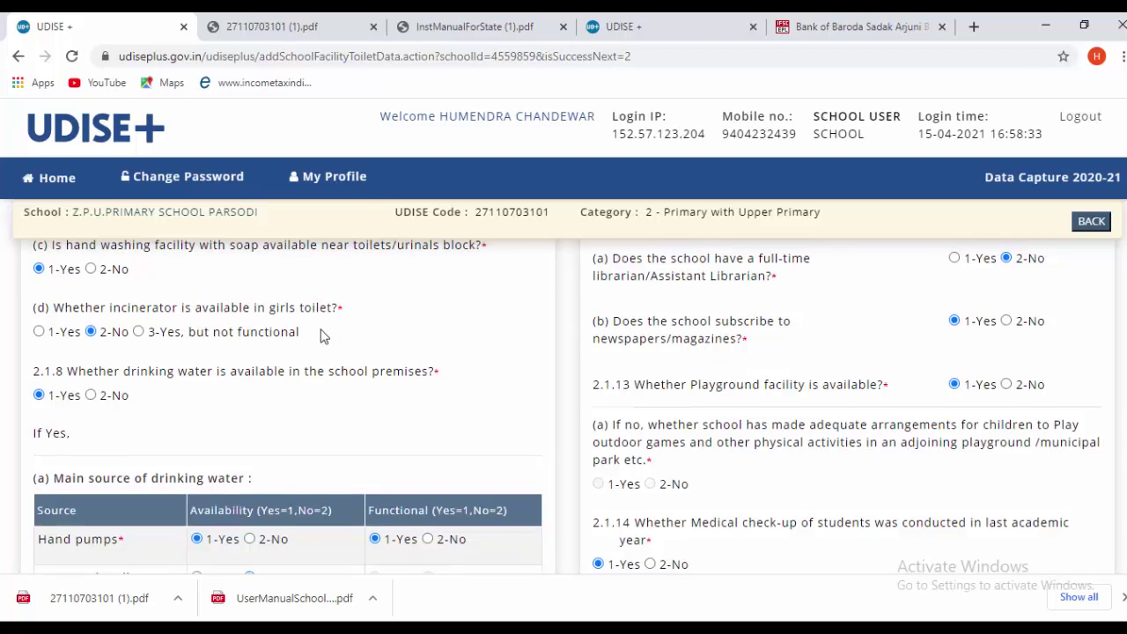
{"action": "scroll", "coordinate": [312, 345], "scroll_direction": "up", "scroll_amount": 1}
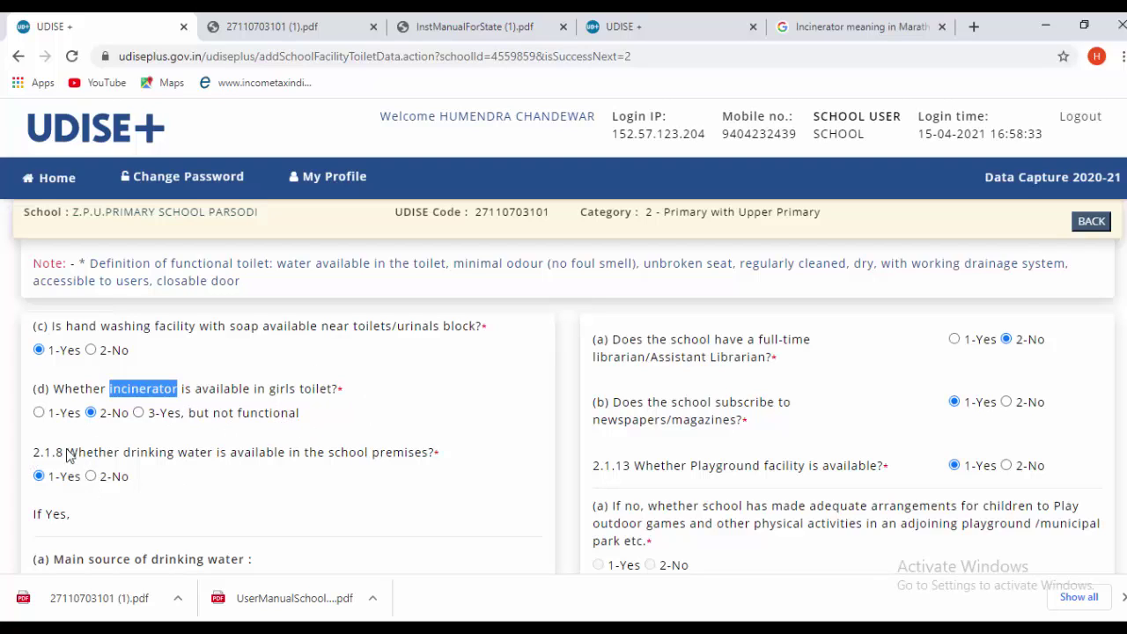
{"action": "left_click", "coordinate": [178, 487]}
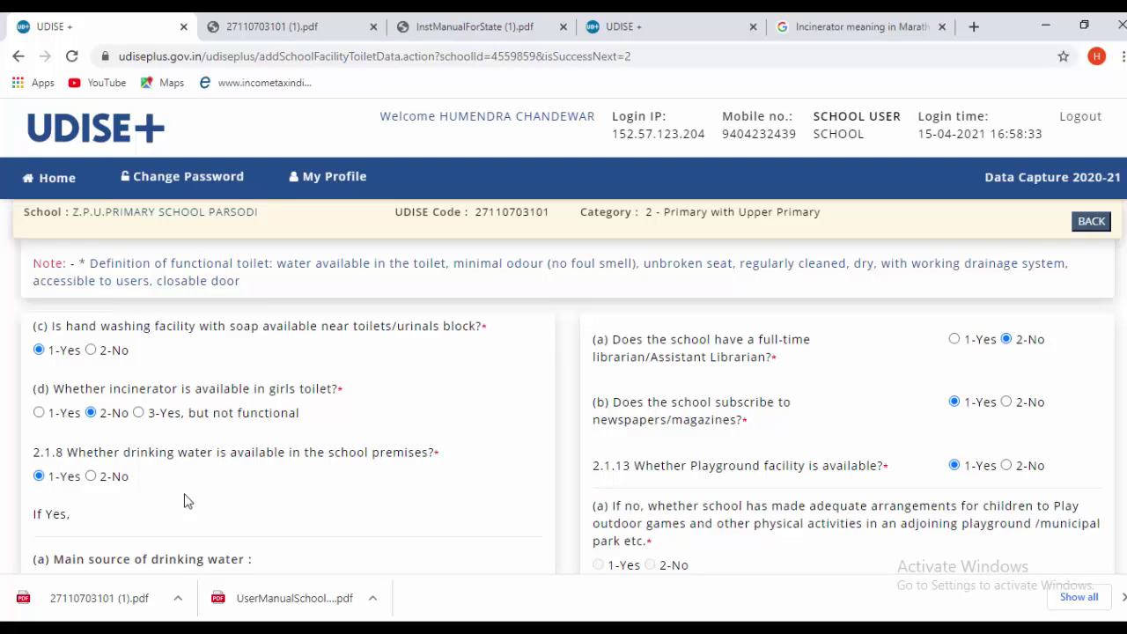
{"action": "scroll", "coordinate": [186, 490], "scroll_direction": "down", "scroll_amount": 2}
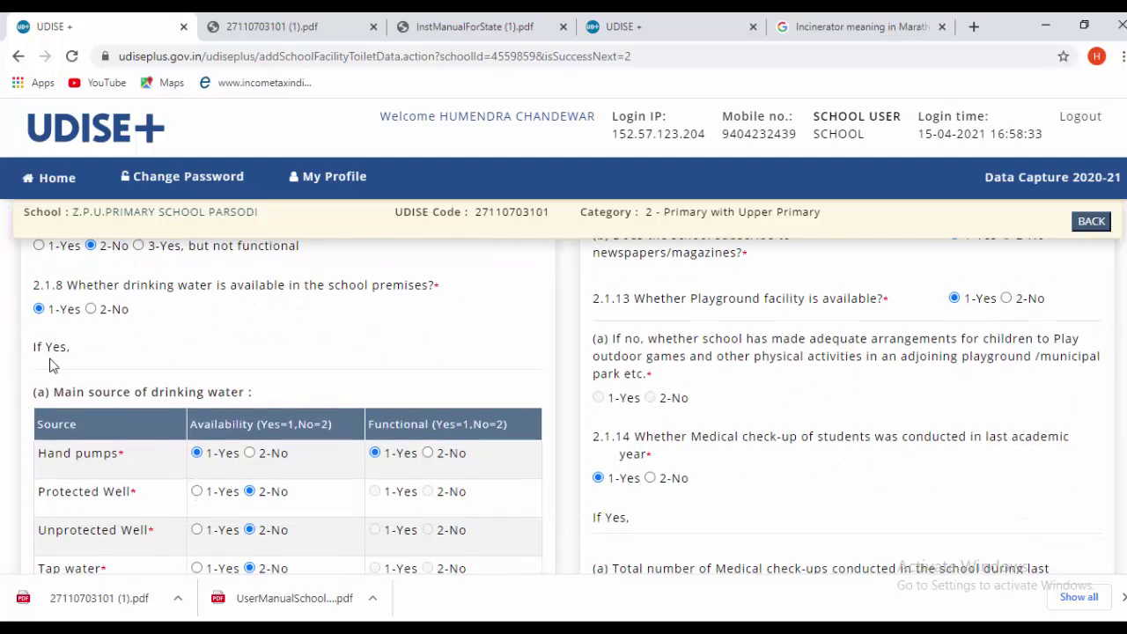
{"action": "scroll", "coordinate": [173, 392], "scroll_direction": "down", "scroll_amount": 1}
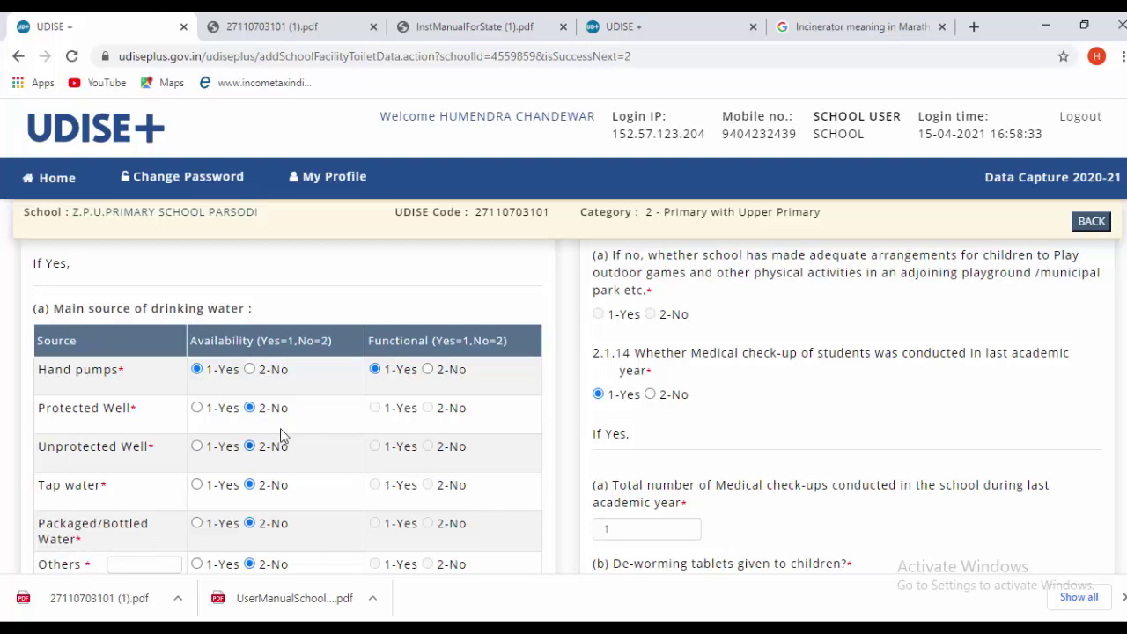
{"action": "scroll", "coordinate": [278, 405], "scroll_direction": "down", "scroll_amount": 1}
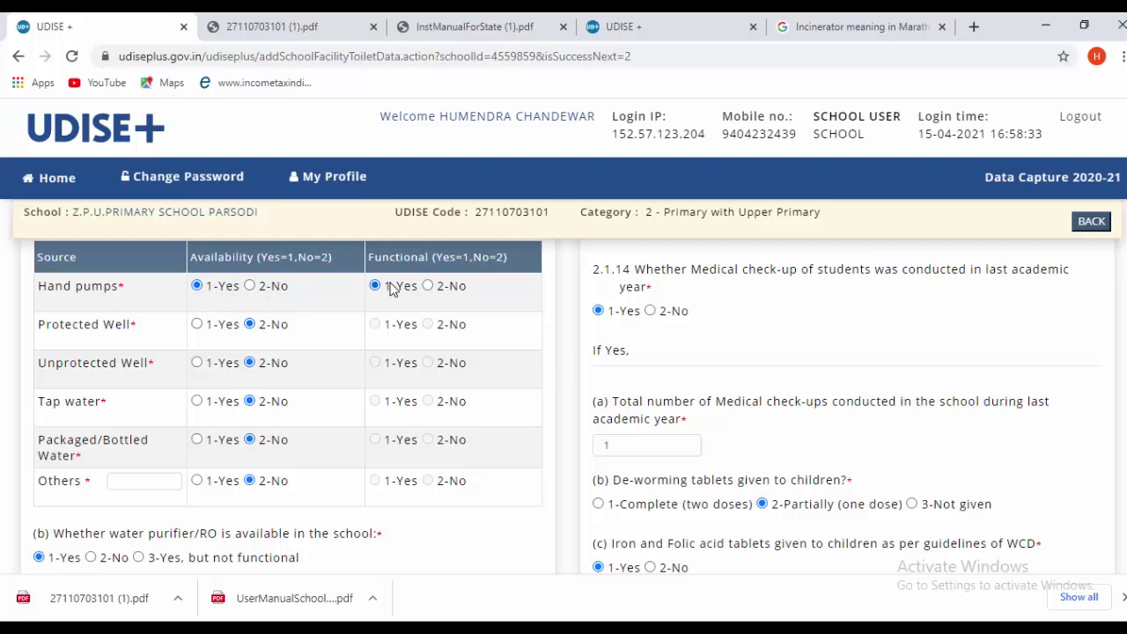
{"action": "scroll", "coordinate": [391, 403], "scroll_direction": "down", "scroll_amount": 1}
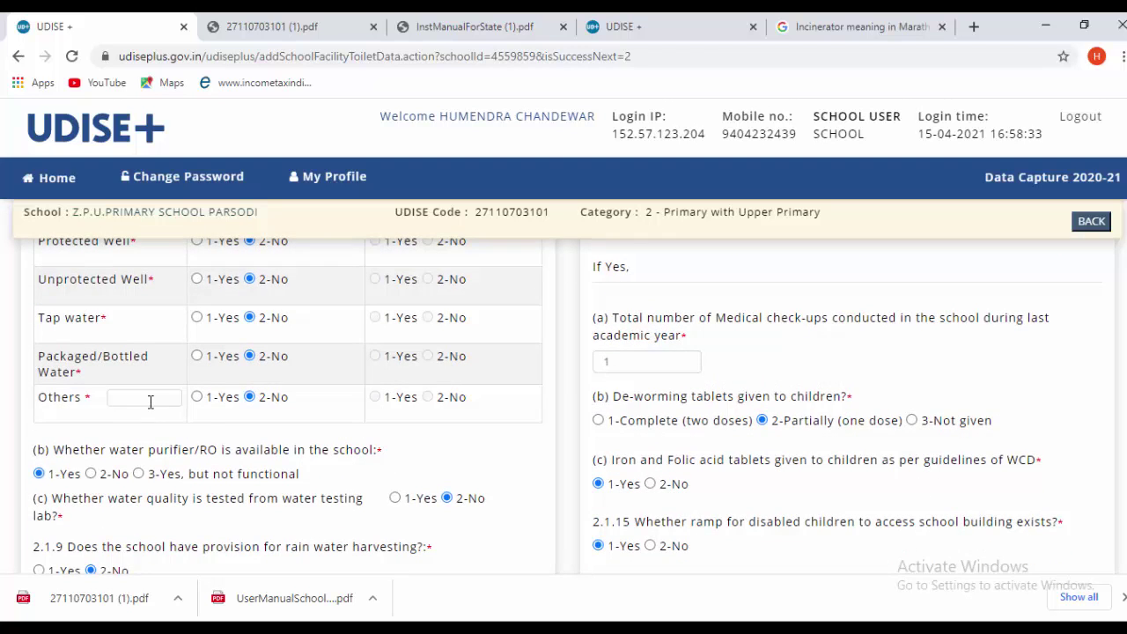
{"action": "scroll", "coordinate": [193, 439], "scroll_direction": "down", "scroll_amount": 1}
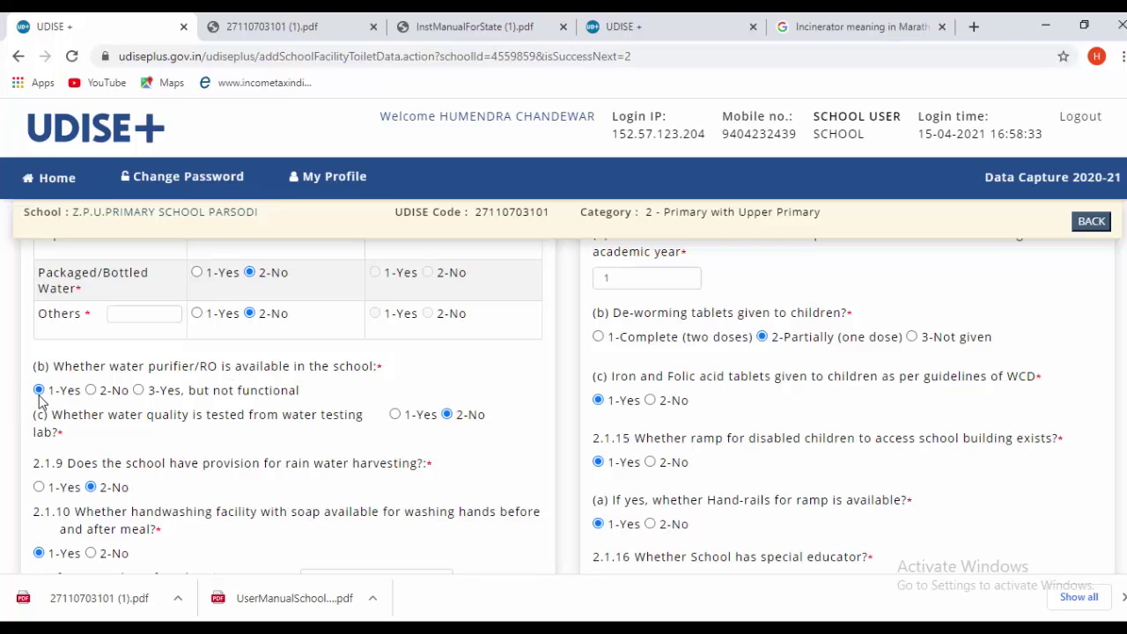
{"action": "scroll", "coordinate": [111, 428], "scroll_direction": "down", "scroll_amount": 1}
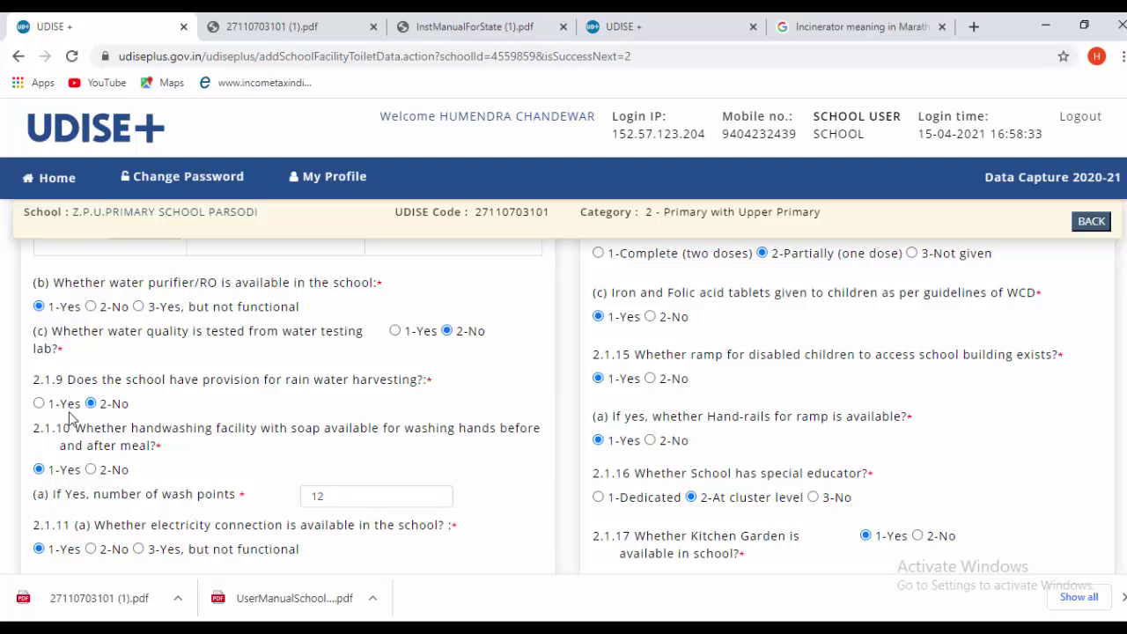
{"action": "scroll", "coordinate": [370, 414], "scroll_direction": "down", "scroll_amount": 1}
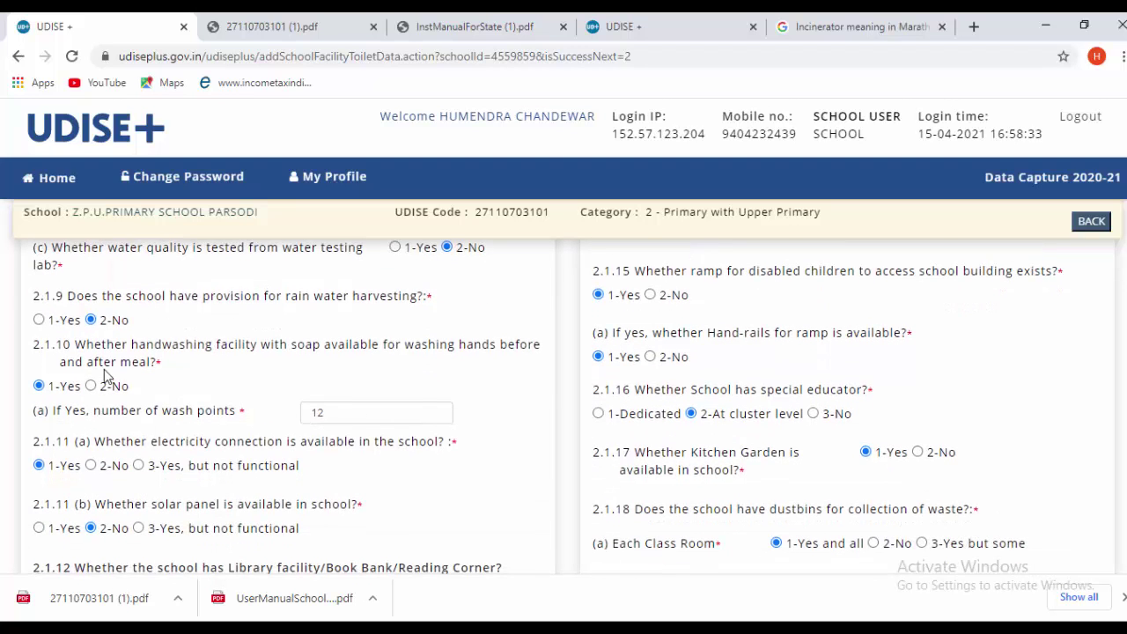
{"action": "scroll", "coordinate": [104, 376], "scroll_direction": "down", "scroll_amount": 1}
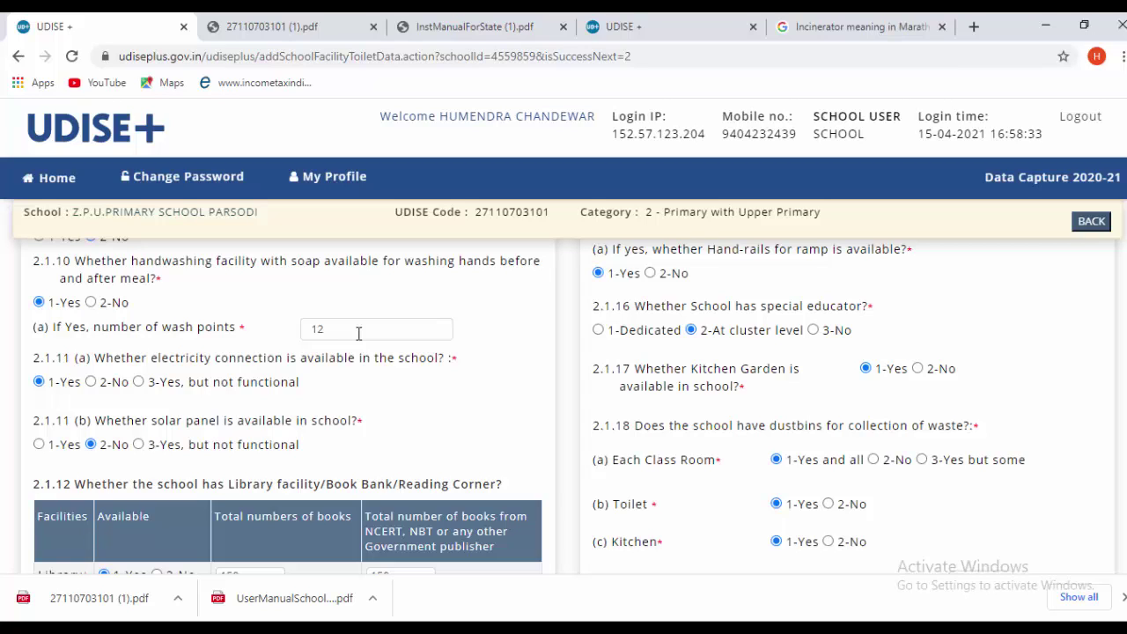
{"action": "left_click", "coordinate": [358, 331]}
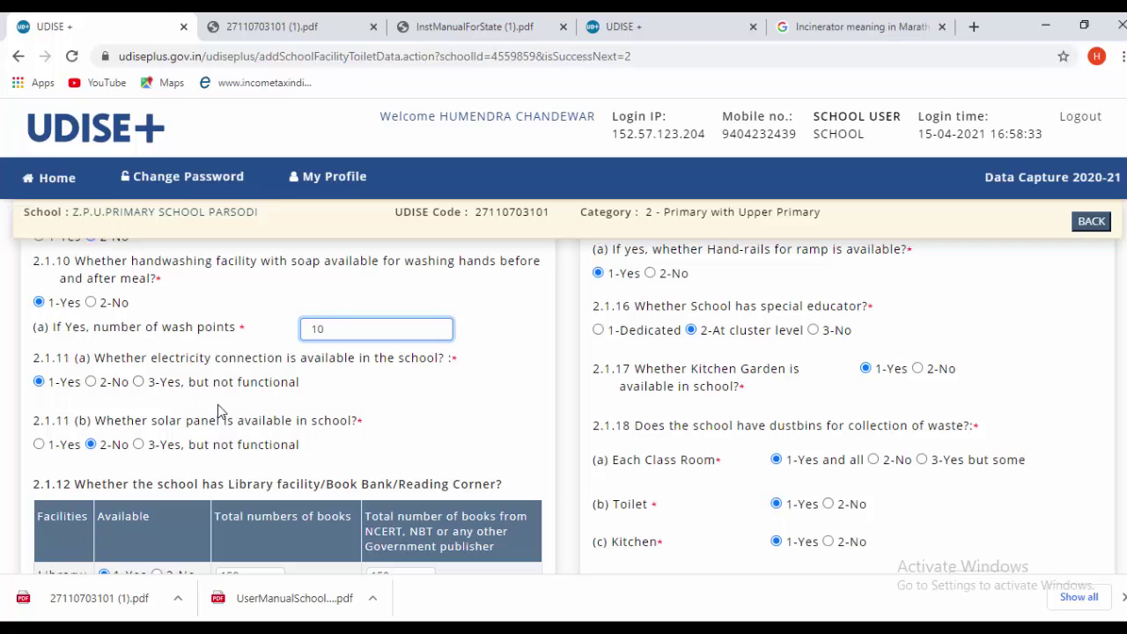
{"action": "scroll", "coordinate": [310, 387], "scroll_direction": "down", "scroll_amount": 1}
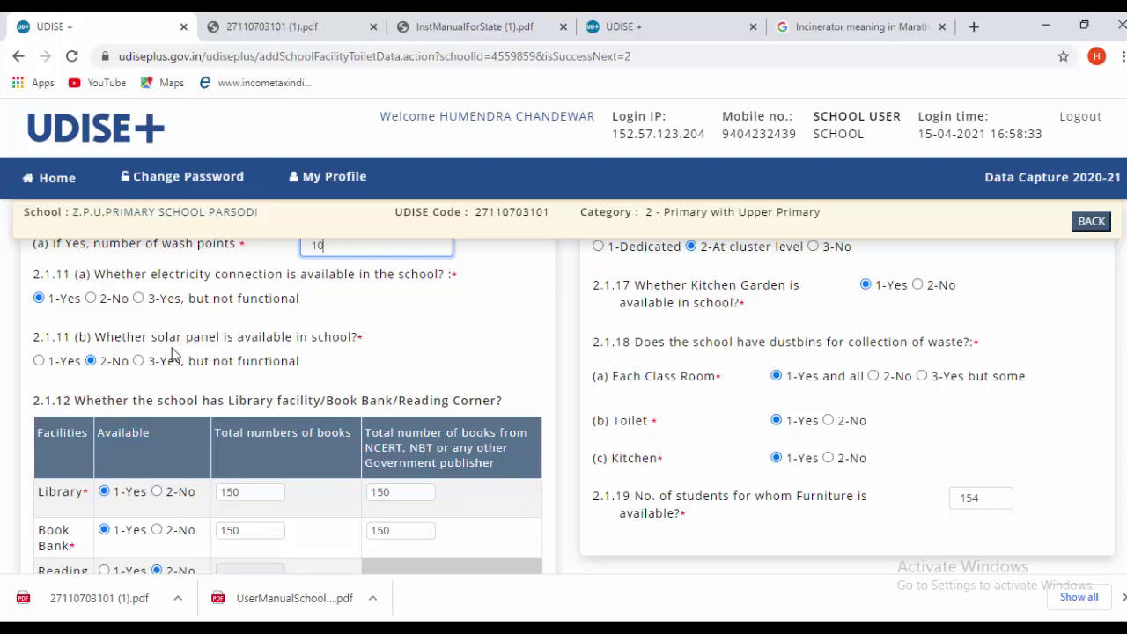
{"action": "scroll", "coordinate": [433, 359], "scroll_direction": "down", "scroll_amount": 2}
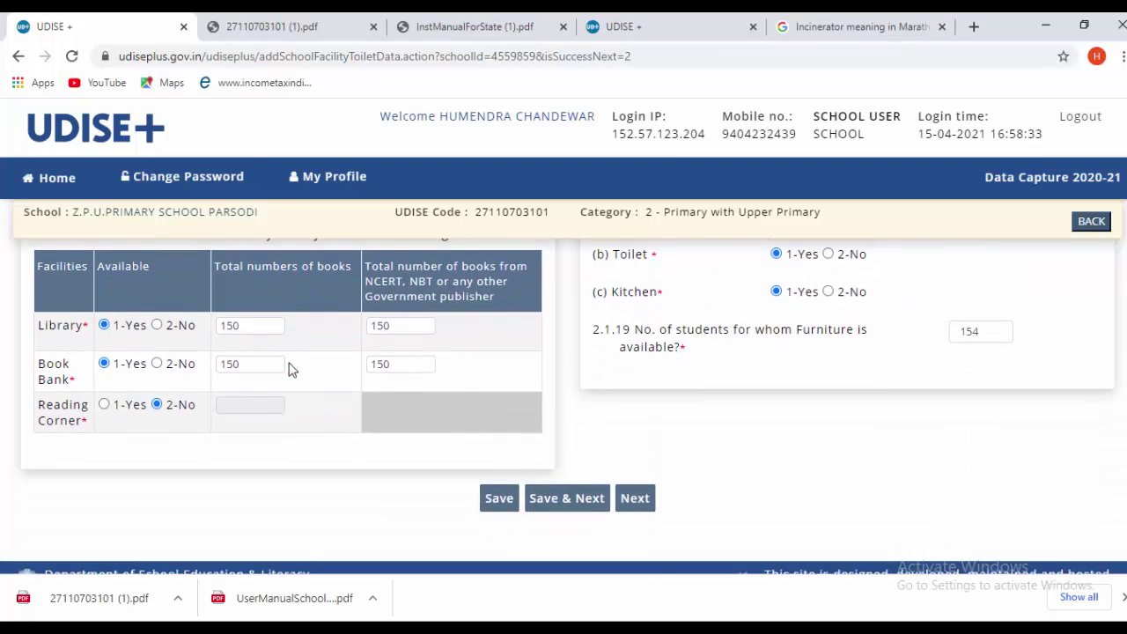
{"action": "scroll", "coordinate": [291, 368], "scroll_direction": "up", "scroll_amount": 1}
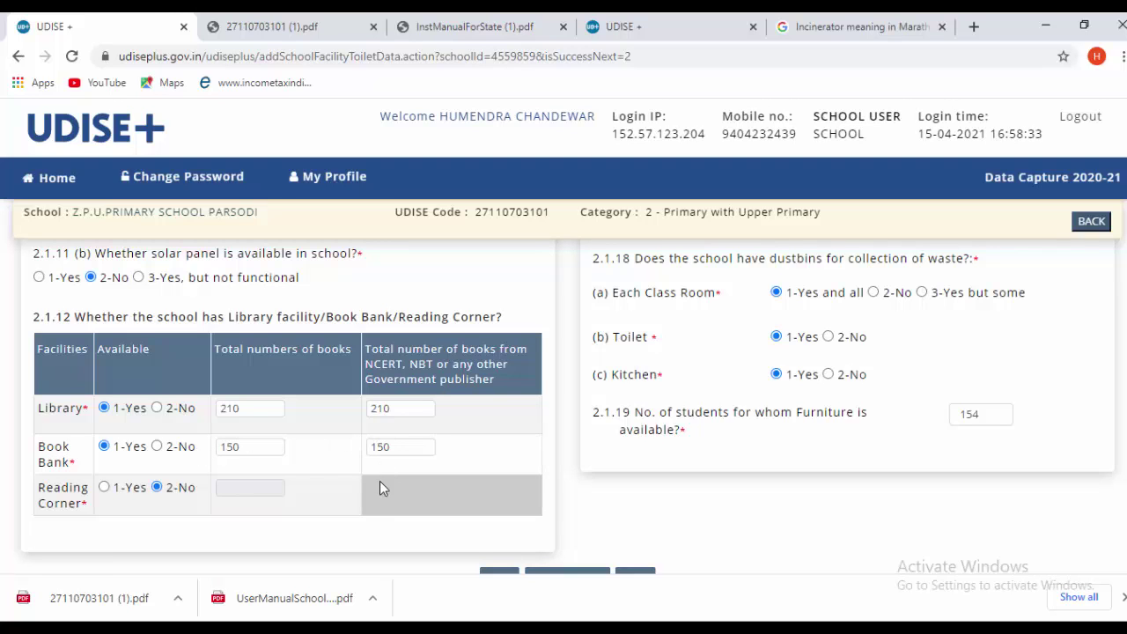
{"action": "scroll", "coordinate": [380, 481], "scroll_direction": "down", "scroll_amount": 1}
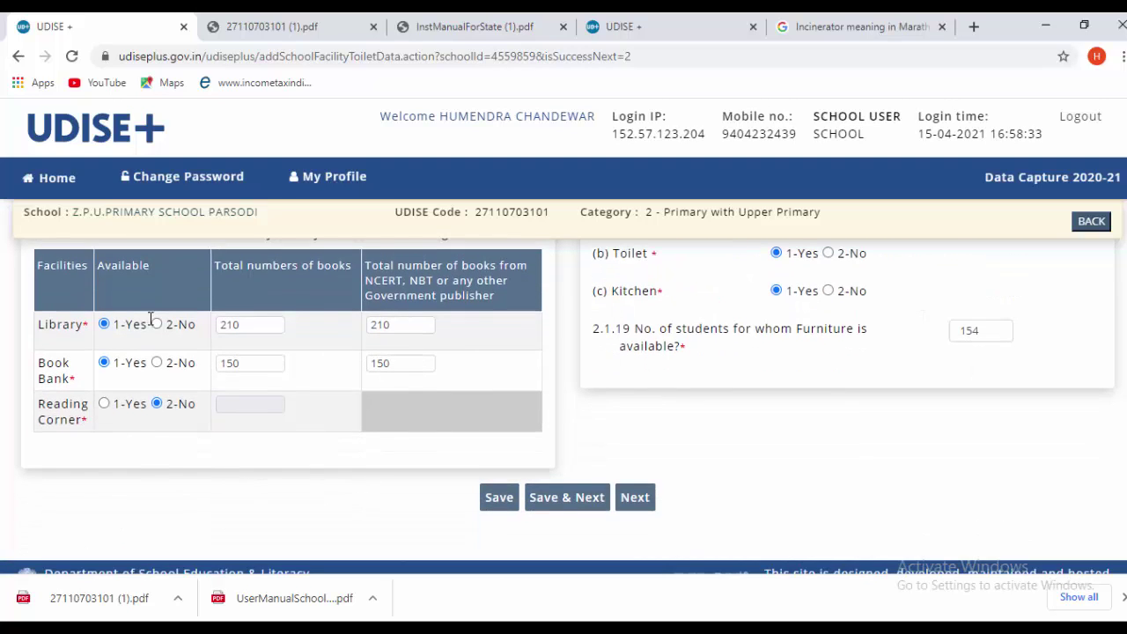
{"action": "left_click", "coordinate": [105, 404]}
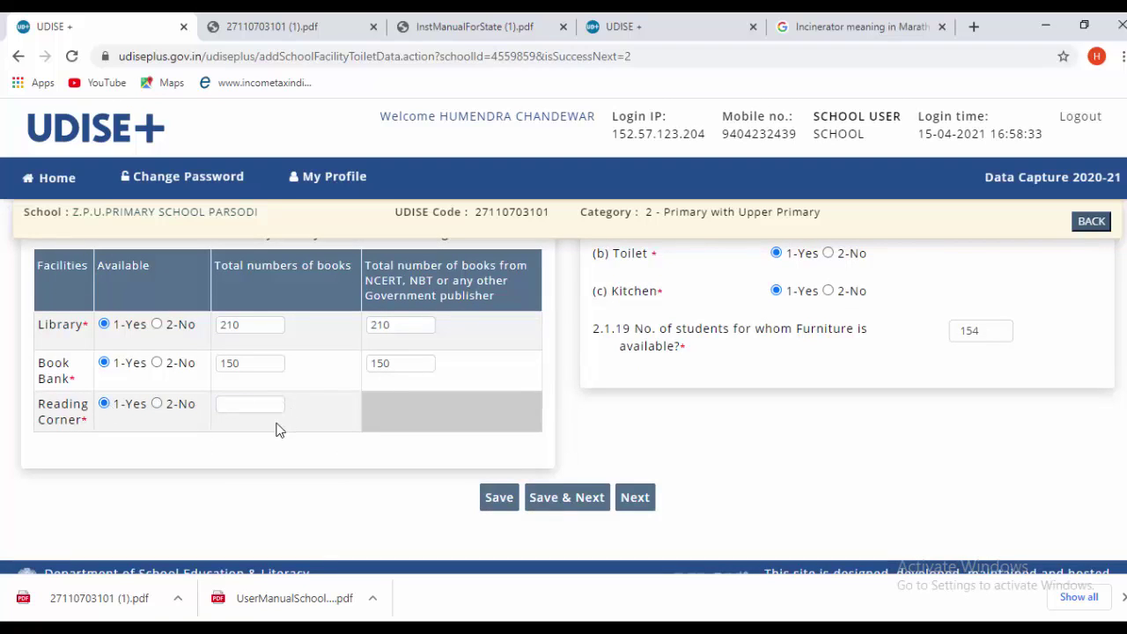
{"action": "left_click", "coordinate": [156, 404]}
{"action": "scroll", "coordinate": [859, 473], "scroll_direction": "up", "scroll_amount": 10}
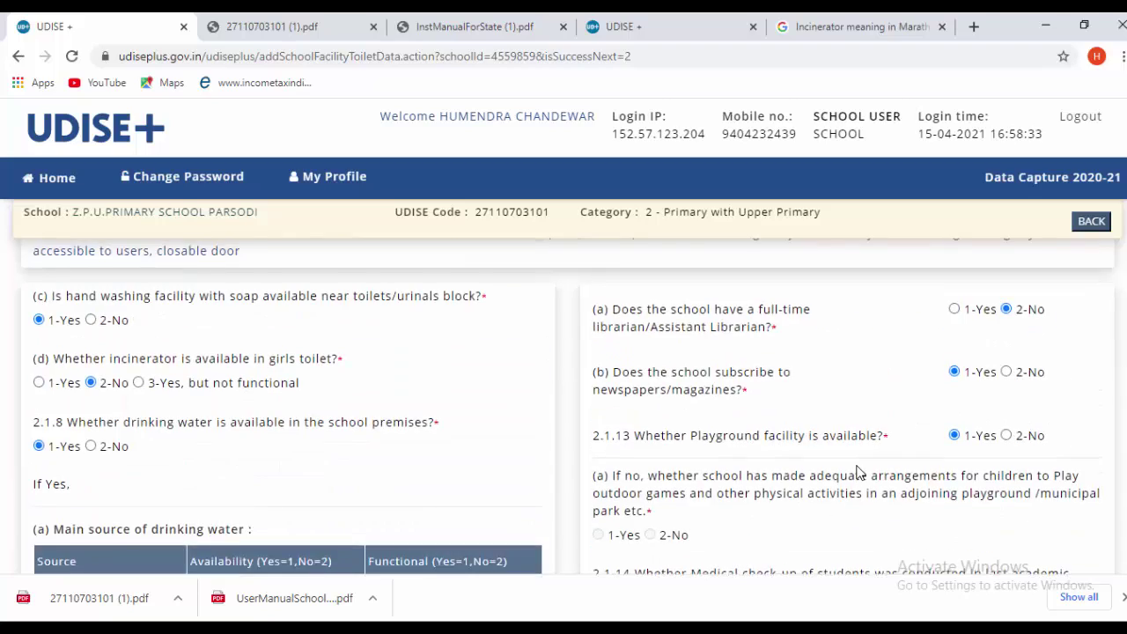
{"action": "scroll", "coordinate": [859, 473], "scroll_direction": "up", "scroll_amount": 3}
{"action": "scroll", "coordinate": [858, 473], "scroll_direction": "down", "scroll_amount": 1}
{"action": "scroll", "coordinate": [859, 473], "scroll_direction": "up", "scroll_amount": 4}
{"action": "scroll", "coordinate": [861, 463], "scroll_direction": "down", "scroll_amount": 3}
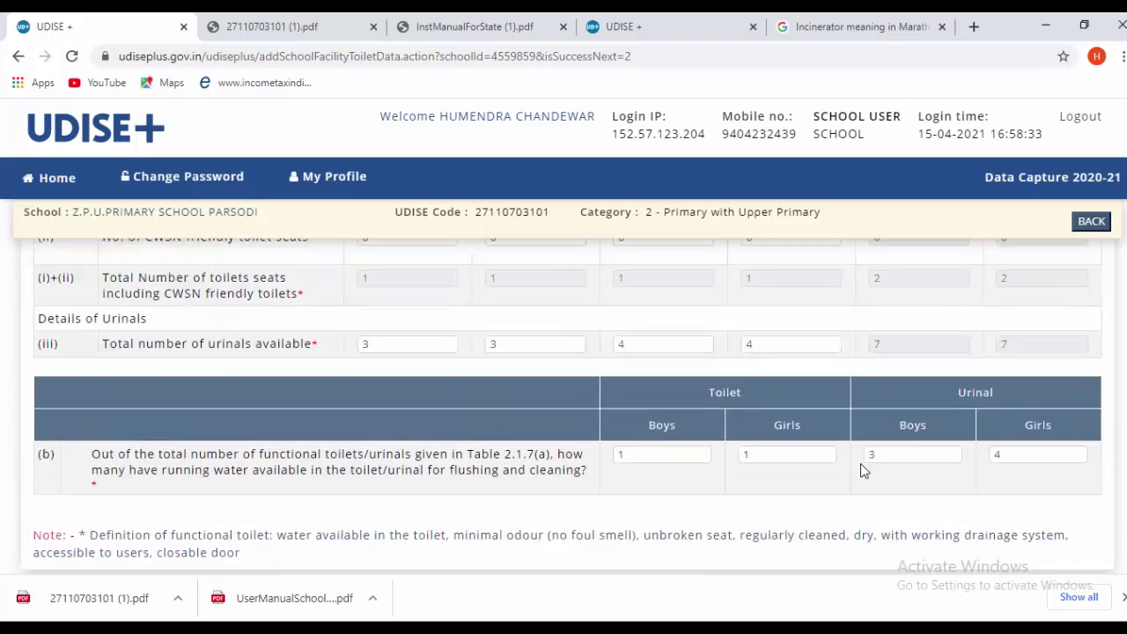
{"action": "scroll", "coordinate": [861, 463], "scroll_direction": "down", "scroll_amount": 3}
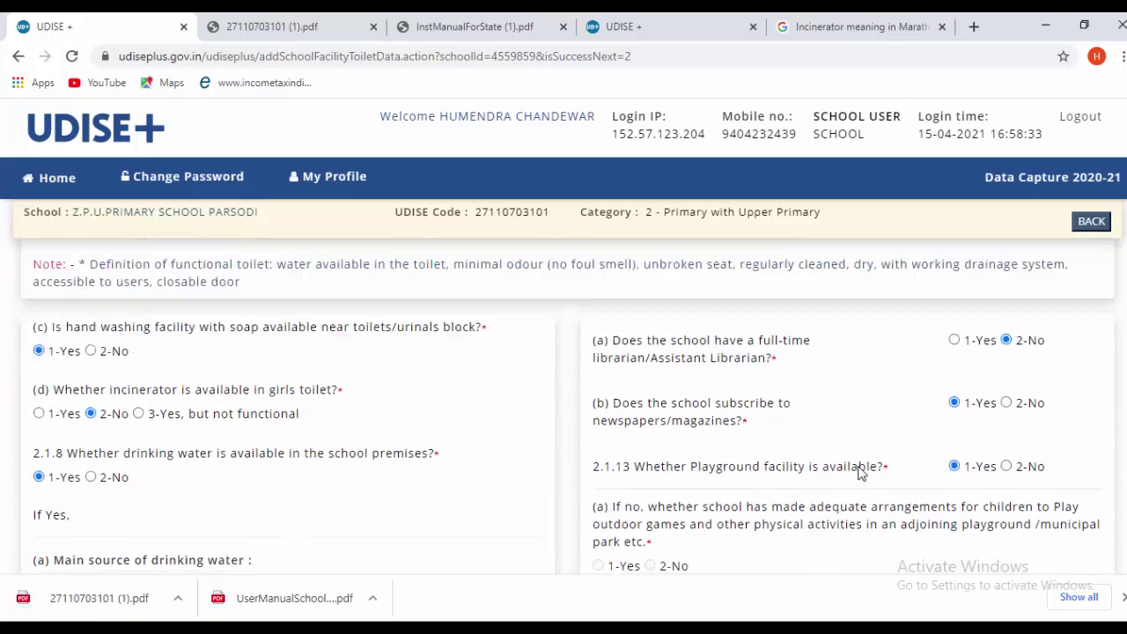
{"action": "scroll", "coordinate": [859, 473], "scroll_direction": "up", "scroll_amount": 1}
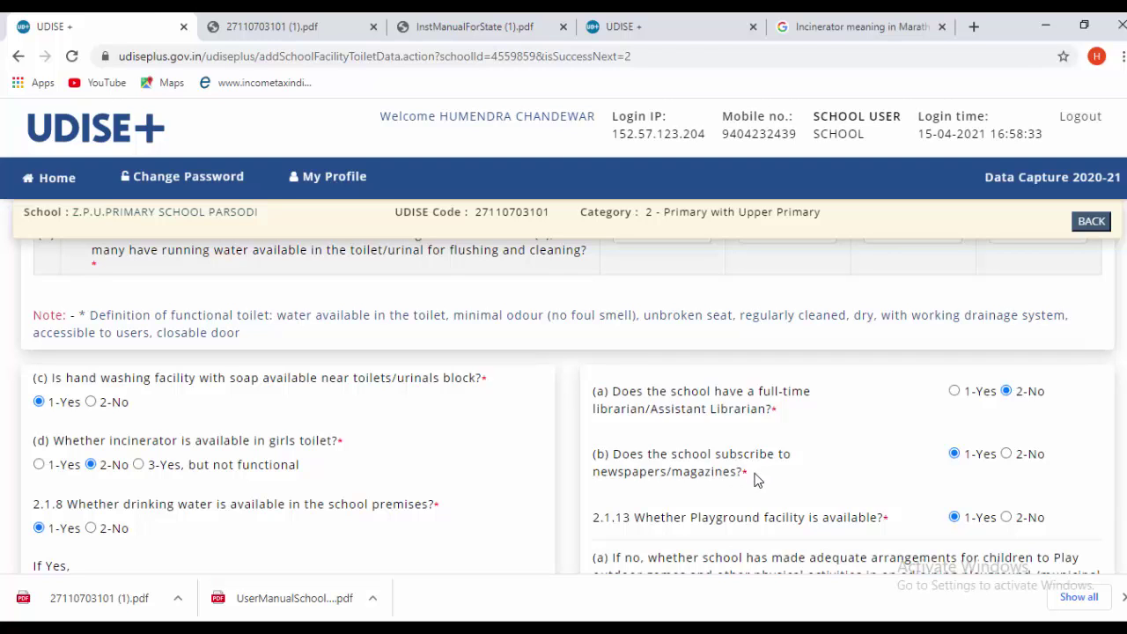
{"action": "scroll", "coordinate": [814, 507], "scroll_direction": "down", "scroll_amount": 1}
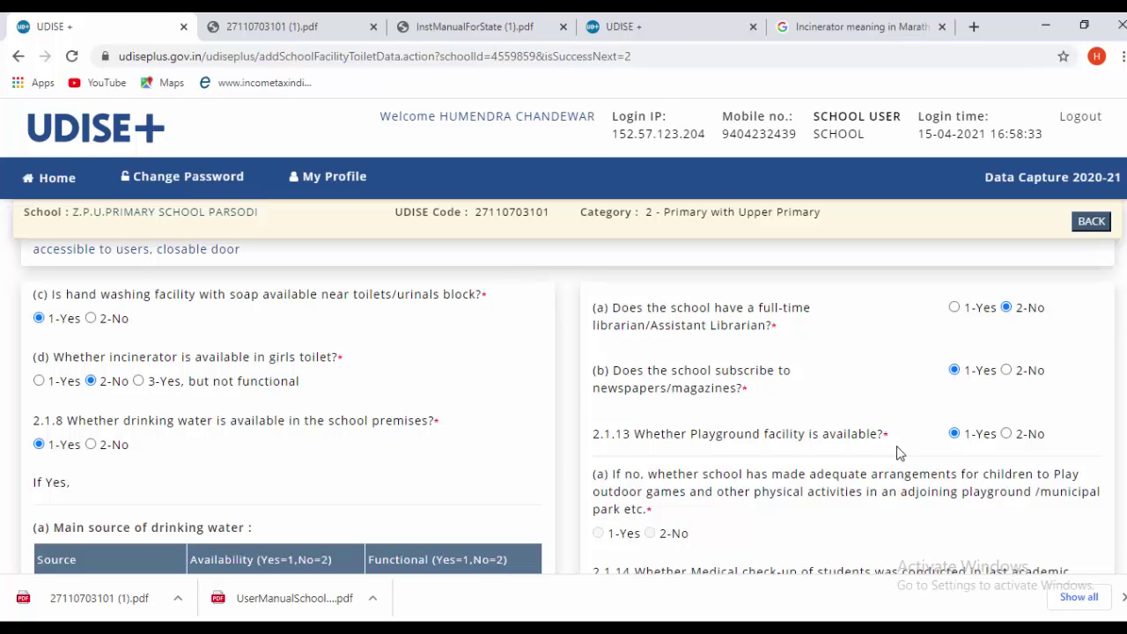
{"action": "scroll", "coordinate": [1025, 433], "scroll_direction": "down", "scroll_amount": 2}
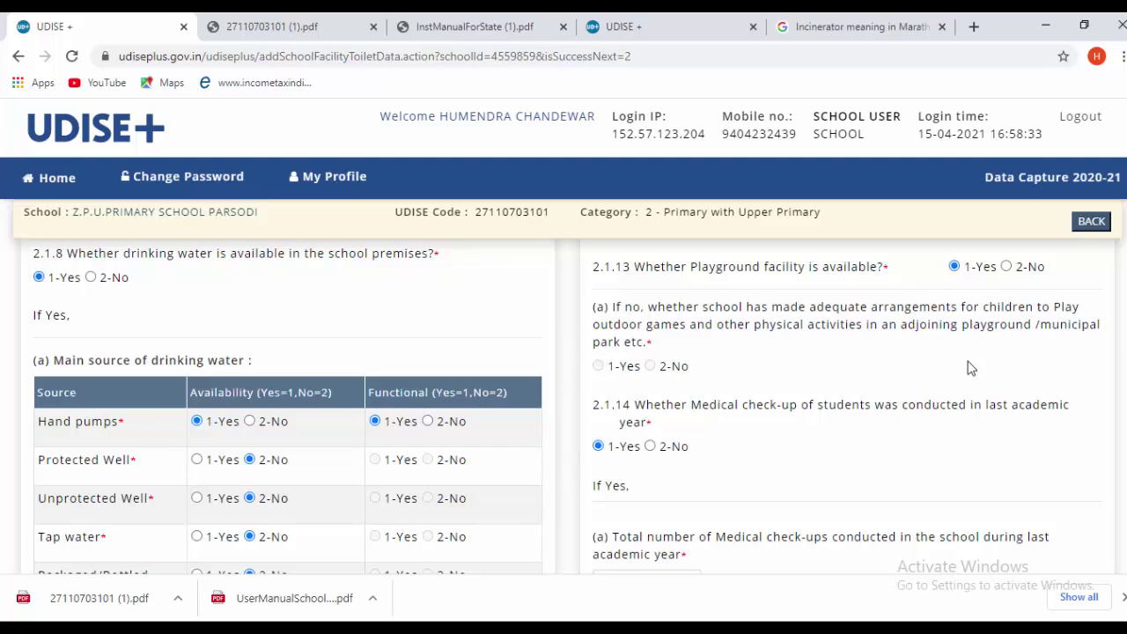
{"action": "left_click", "coordinate": [1006, 266]}
{"action": "left_click", "coordinate": [955, 266]}
{"action": "scroll", "coordinate": [747, 490], "scroll_direction": "down", "scroll_amount": 2}
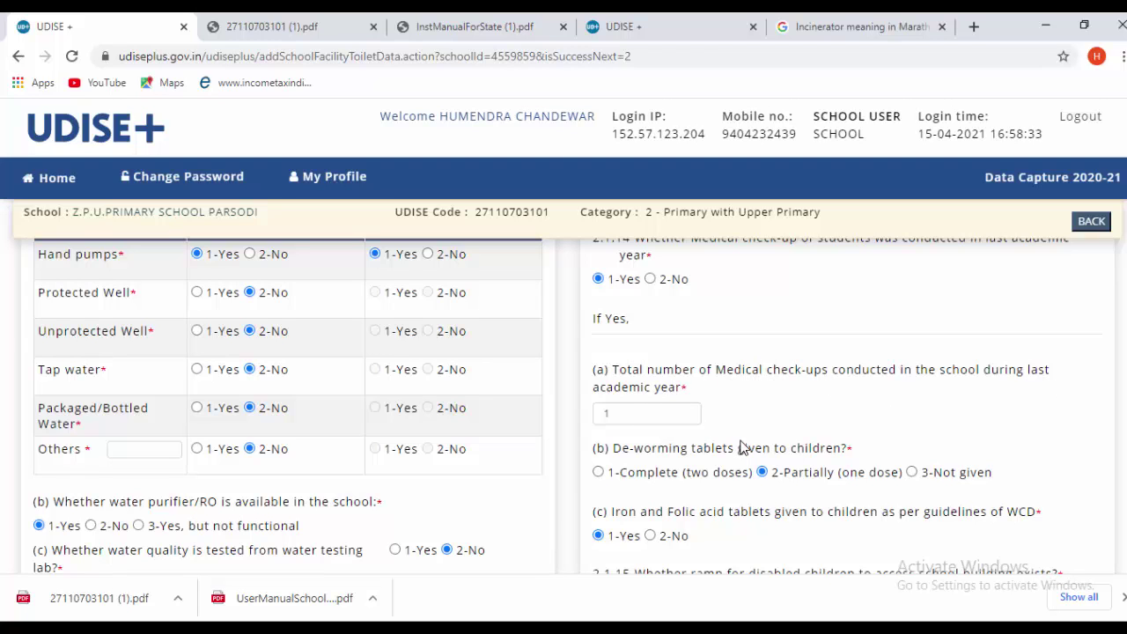
{"action": "scroll", "coordinate": [747, 447], "scroll_direction": "down", "scroll_amount": 1}
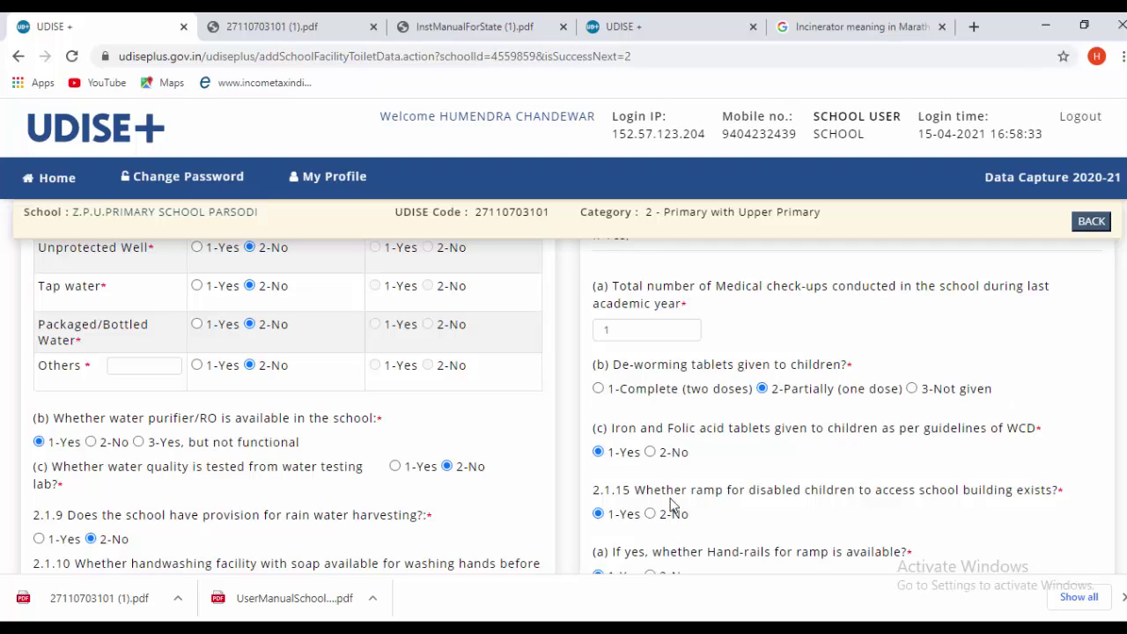
{"action": "scroll", "coordinate": [718, 505], "scroll_direction": "down", "scroll_amount": 1}
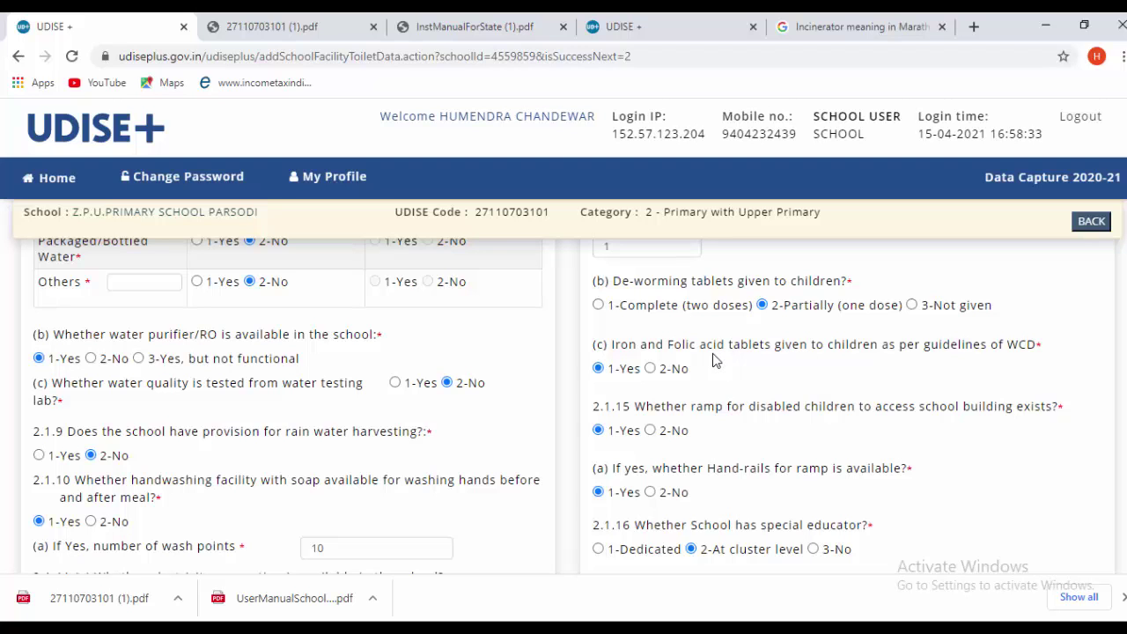
{"action": "scroll", "coordinate": [713, 359], "scroll_direction": "down", "scroll_amount": 1}
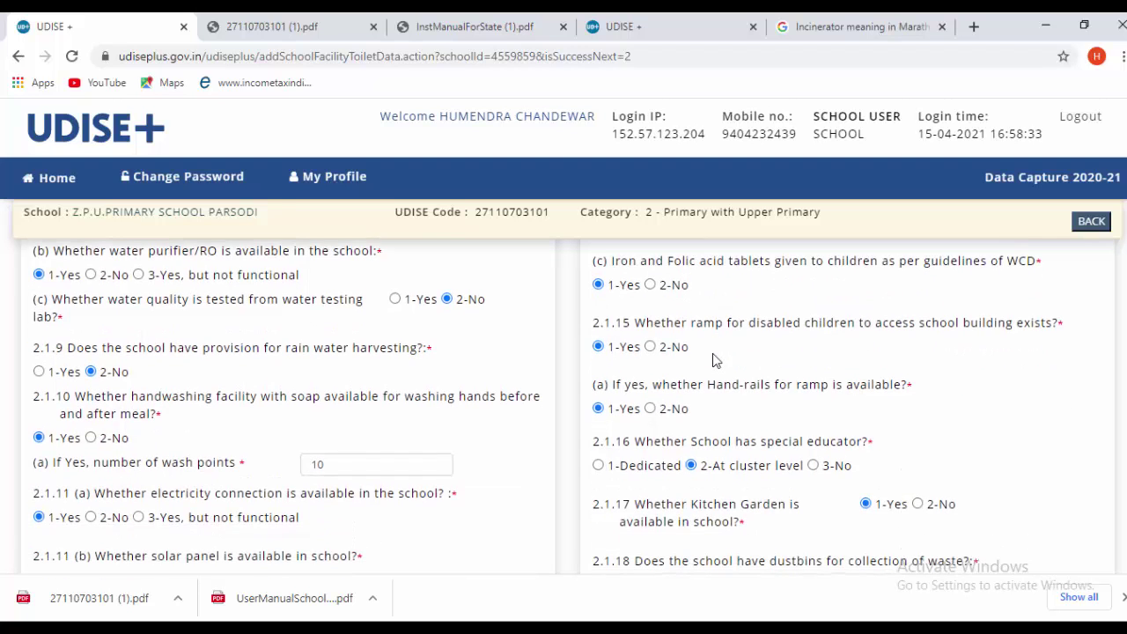
{"action": "scroll", "coordinate": [672, 370], "scroll_direction": "down", "scroll_amount": 1}
{"action": "scroll", "coordinate": [668, 388], "scroll_direction": "up", "scroll_amount": 3}
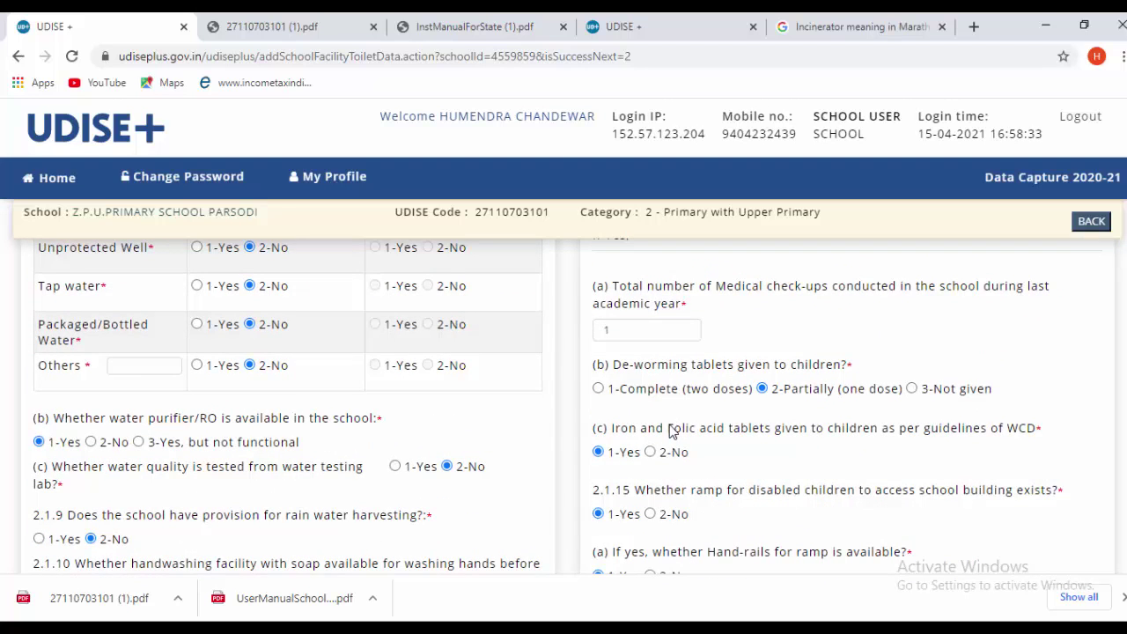
{"action": "scroll", "coordinate": [672, 431], "scroll_direction": "down", "scroll_amount": 1}
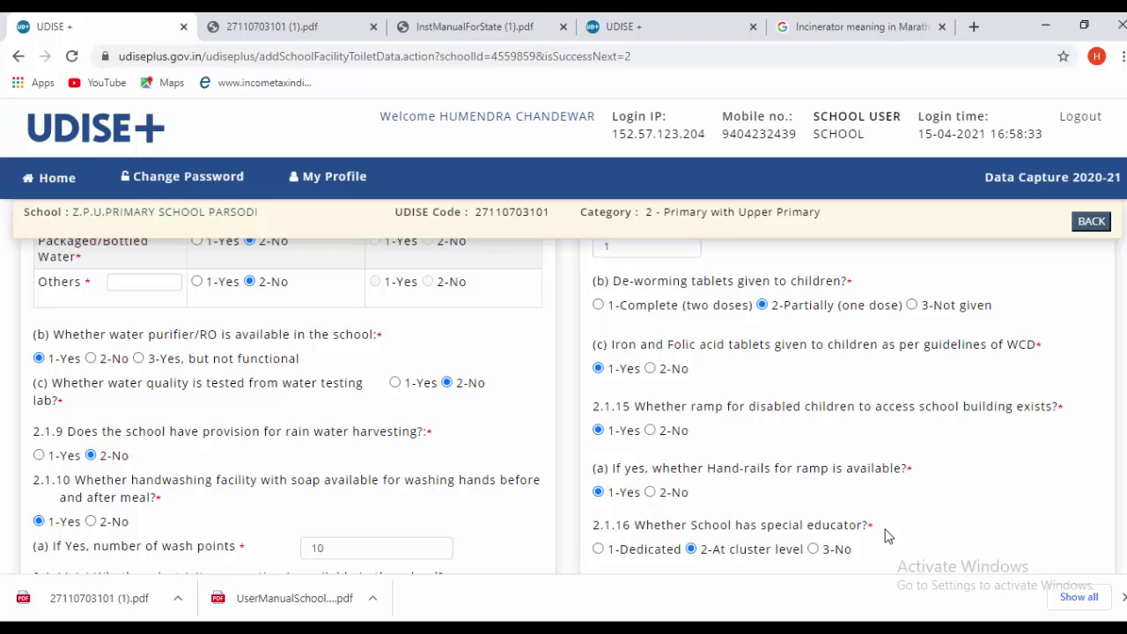
{"action": "left_click", "coordinate": [691, 548]}
- Change the 2.1.19 count of students with furniture to 140
{"action": "scroll", "coordinate": [868, 458], "scroll_direction": "down", "scroll_amount": 3}
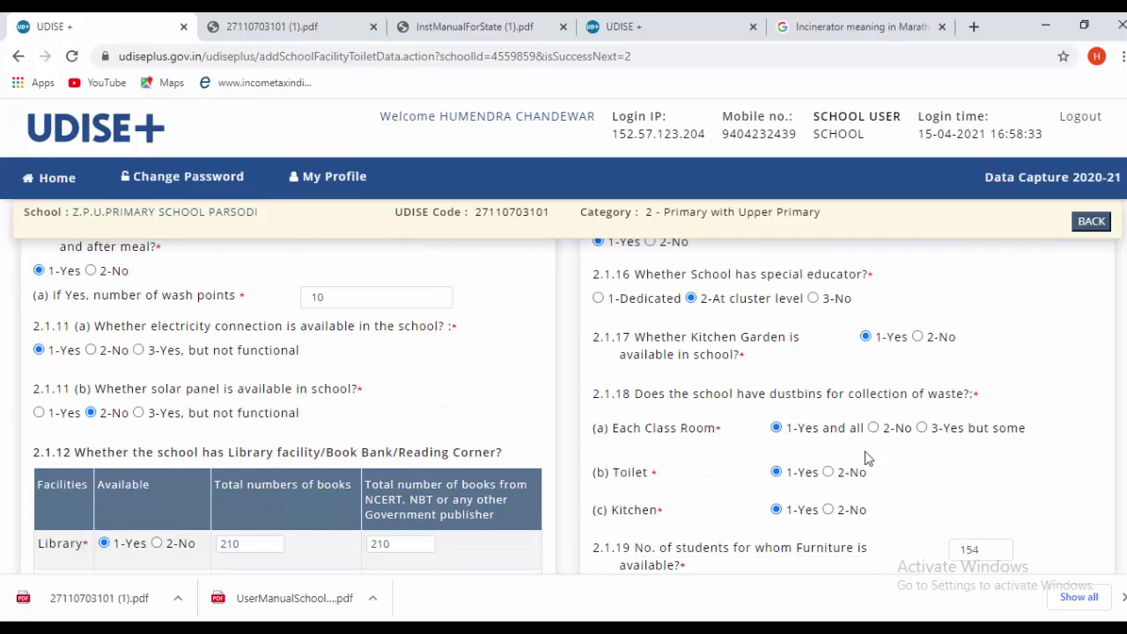
{"action": "scroll", "coordinate": [851, 461], "scroll_direction": "up", "scroll_amount": 2}
{"action": "scroll", "coordinate": [851, 460], "scroll_direction": "down", "scroll_amount": 1}
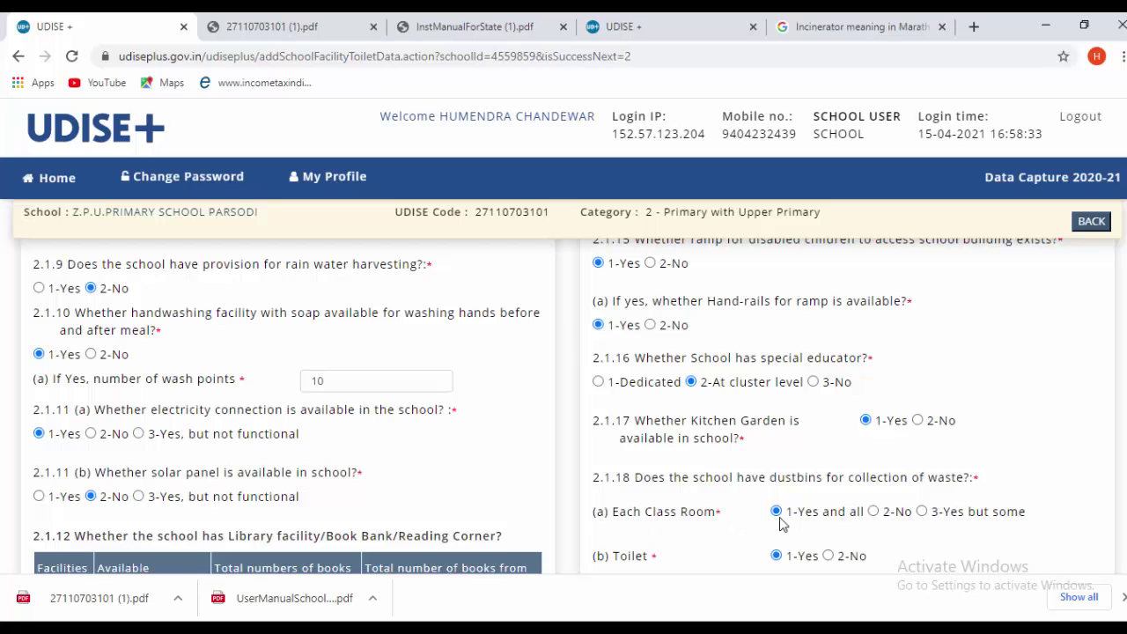
{"action": "scroll", "coordinate": [812, 522], "scroll_direction": "down", "scroll_amount": 1}
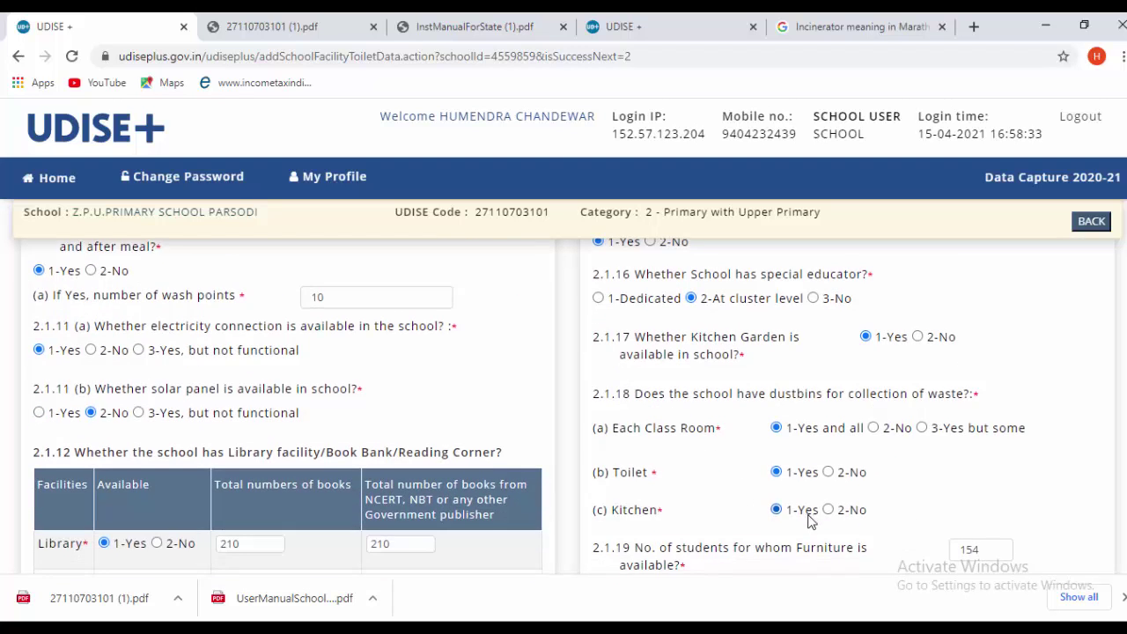
{"action": "scroll", "coordinate": [745, 474], "scroll_direction": "down", "scroll_amount": 2}
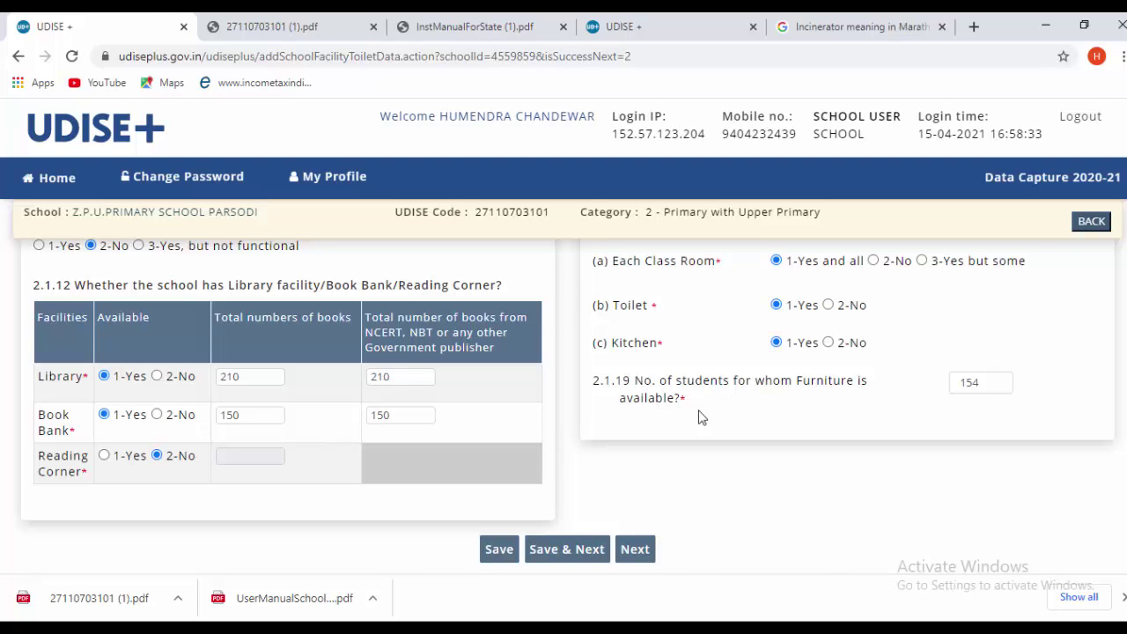
{"action": "double_click", "coordinate": [997, 381]}
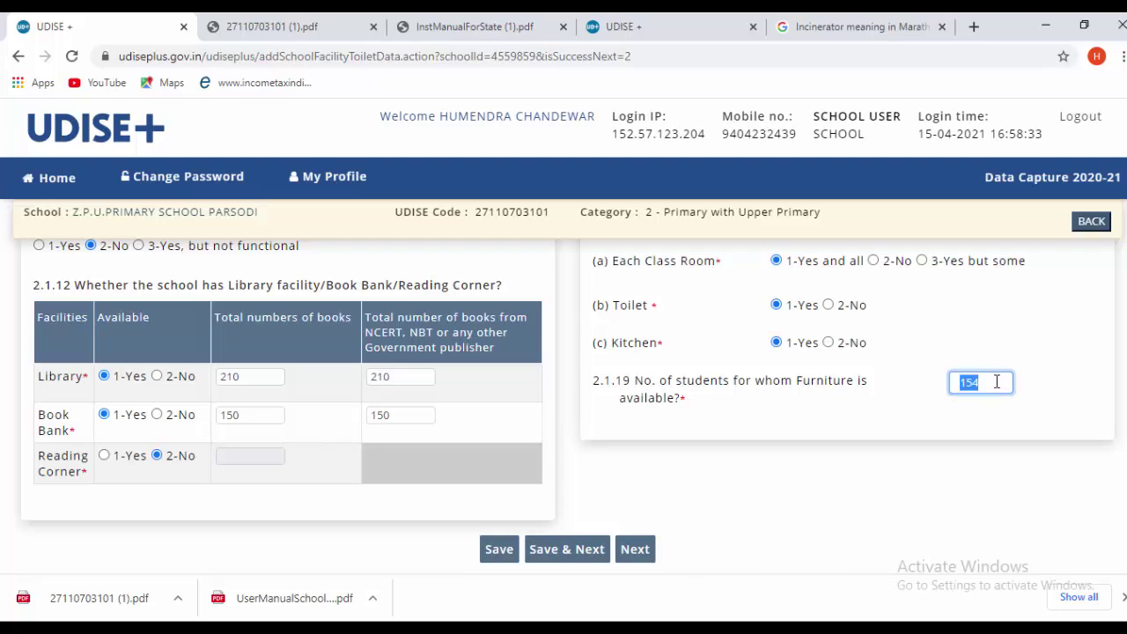
{"action": "type", "text": "140"}
{"action": "left_click", "coordinate": [983, 450]}
- Save the facilities answers with Save & Next
{"action": "scroll", "coordinate": [731, 463], "scroll_direction": "up", "scroll_amount": 8}
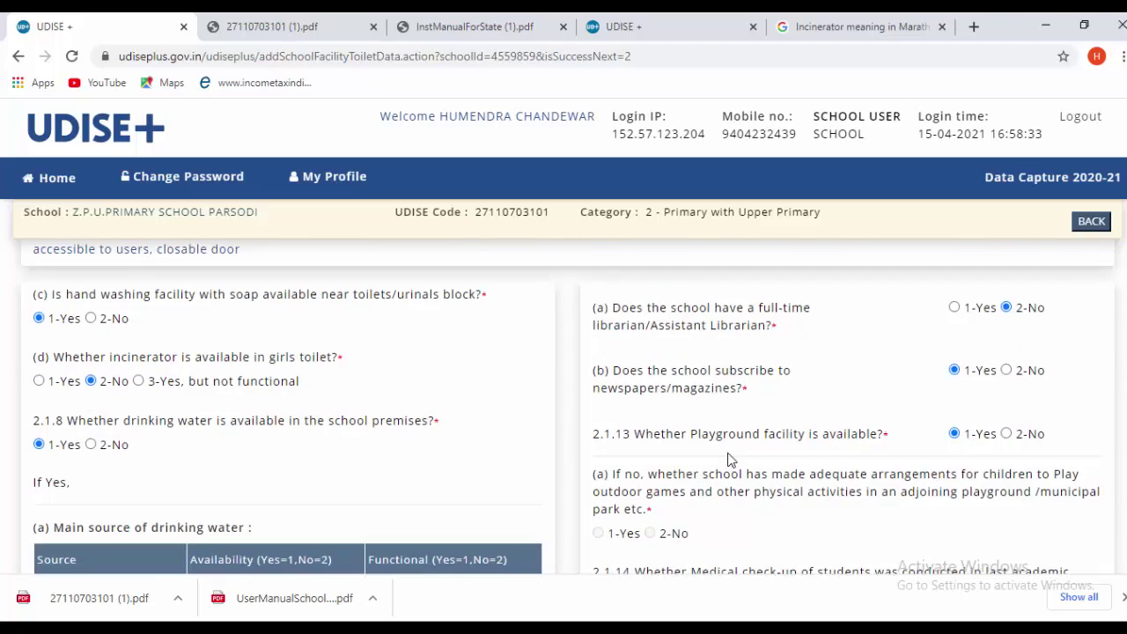
{"action": "scroll", "coordinate": [731, 461], "scroll_direction": "up", "scroll_amount": 3}
{"action": "scroll", "coordinate": [735, 465], "scroll_direction": "down", "scroll_amount": 15}
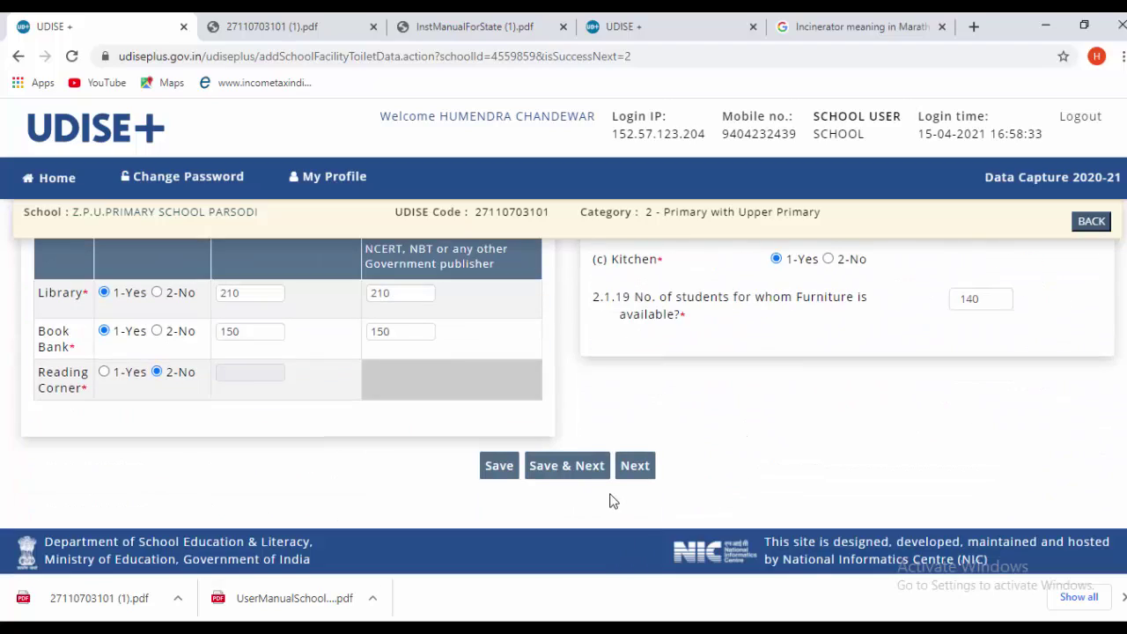
{"action": "left_click", "coordinate": [567, 467]}
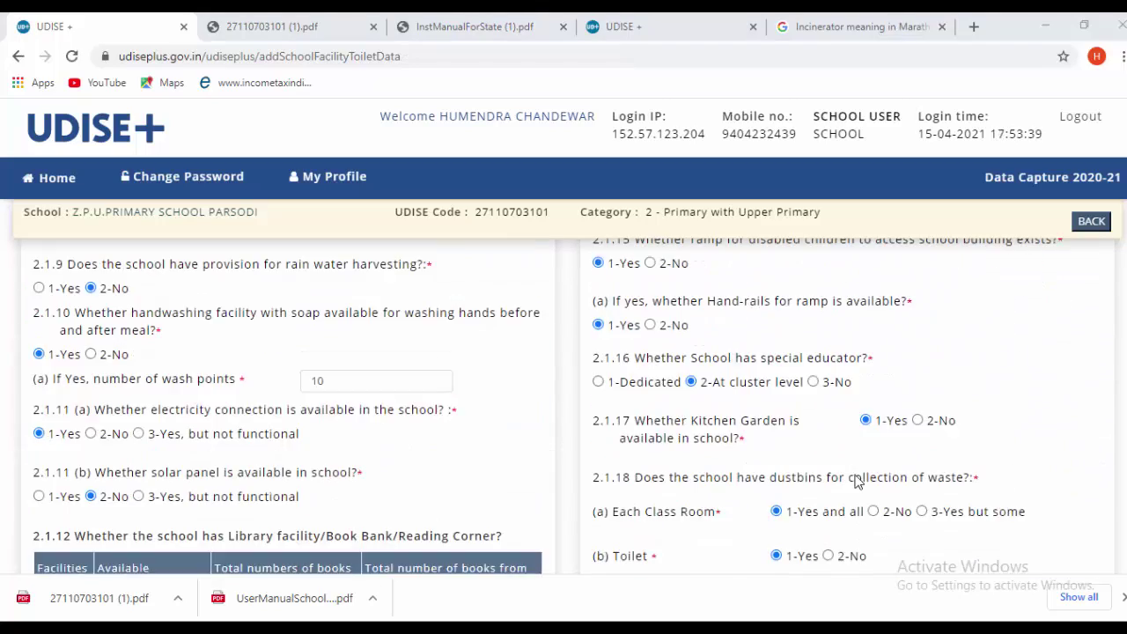
{"action": "scroll", "coordinate": [783, 485], "scroll_direction": "down", "scroll_amount": 4}
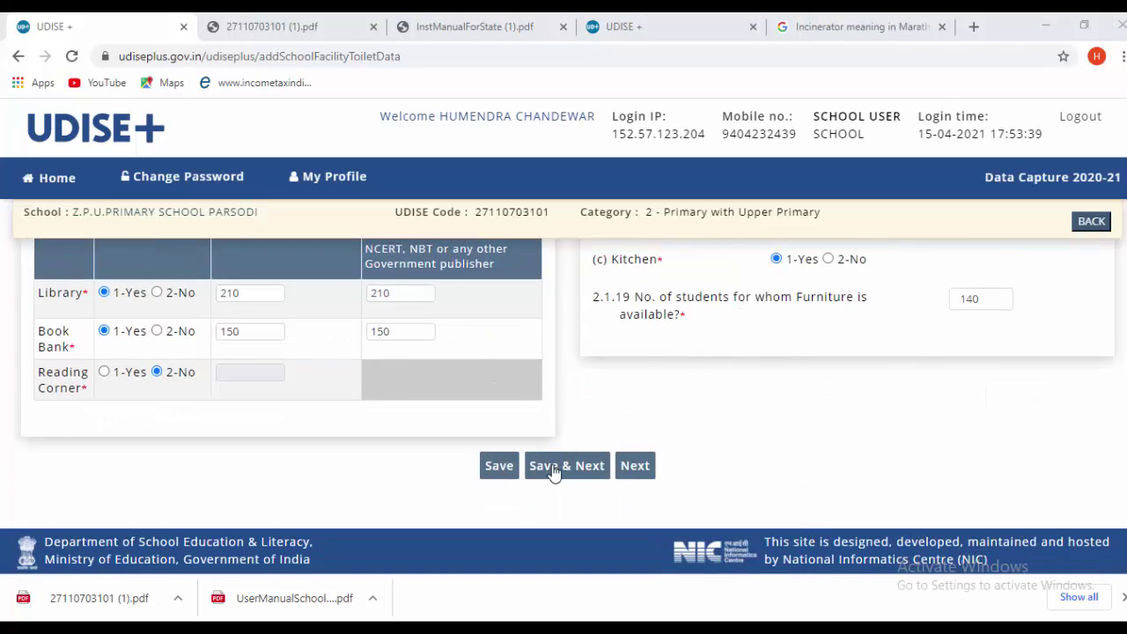
- Confirm Audio/Visual, Science Kit and Maths Kit are Yes and Biometric device is No
{"action": "left_click", "coordinate": [595, 466]}
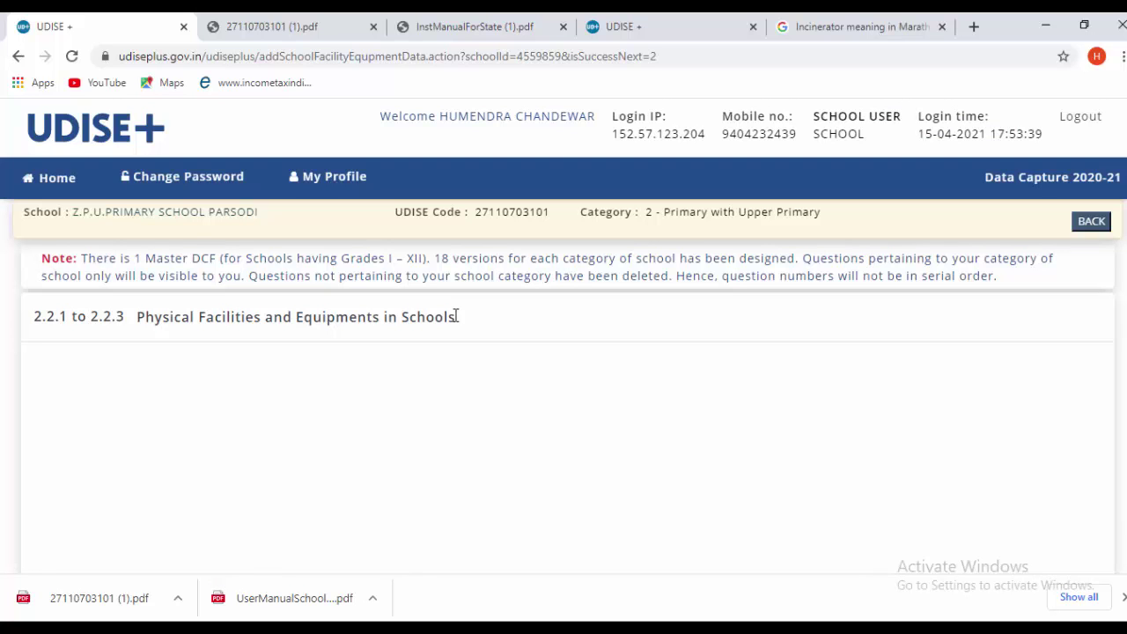
{"action": "scroll", "coordinate": [478, 399], "scroll_direction": "down", "scroll_amount": 2}
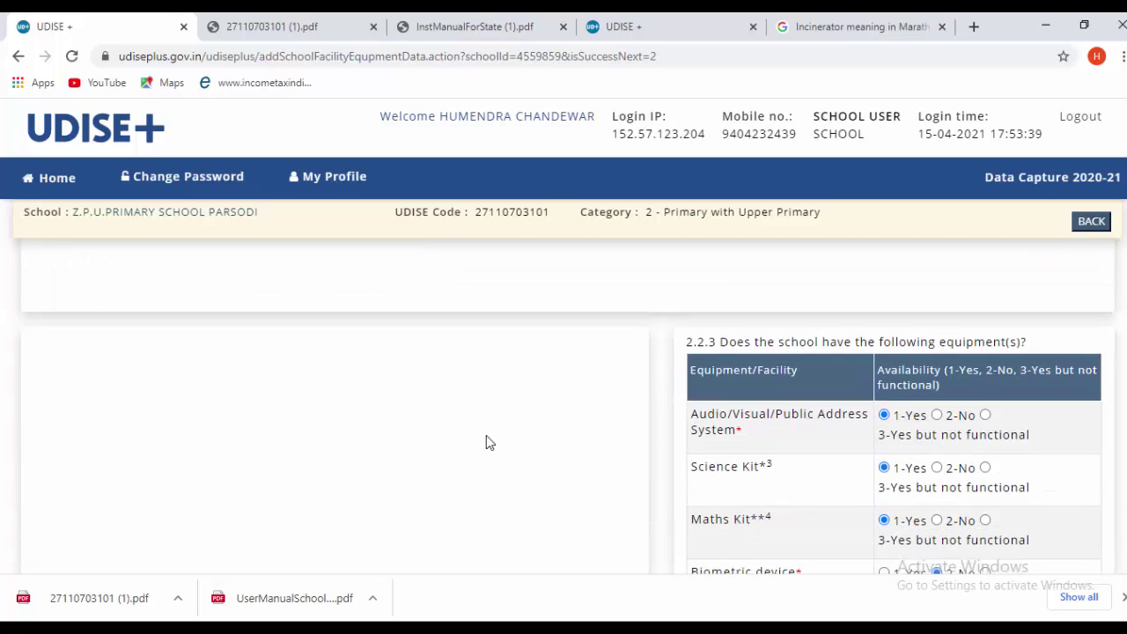
{"action": "scroll", "coordinate": [492, 435], "scroll_direction": "down", "scroll_amount": 1}
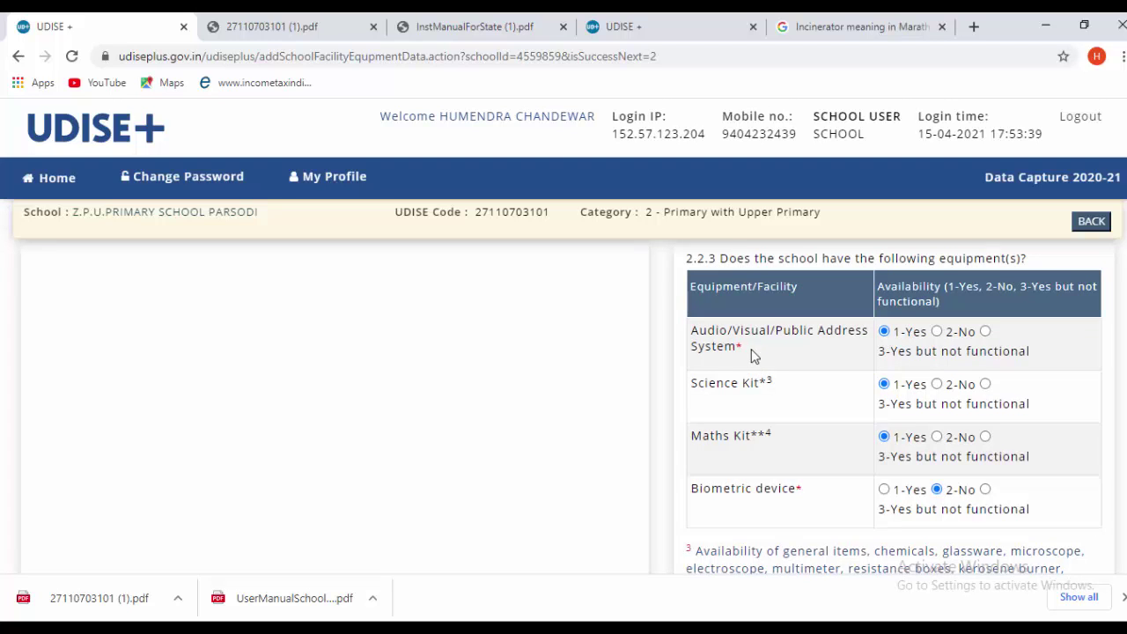
{"action": "scroll", "coordinate": [751, 349], "scroll_direction": "down", "scroll_amount": 4}
{"action": "scroll", "coordinate": [751, 348], "scroll_direction": "up", "scroll_amount": 4}
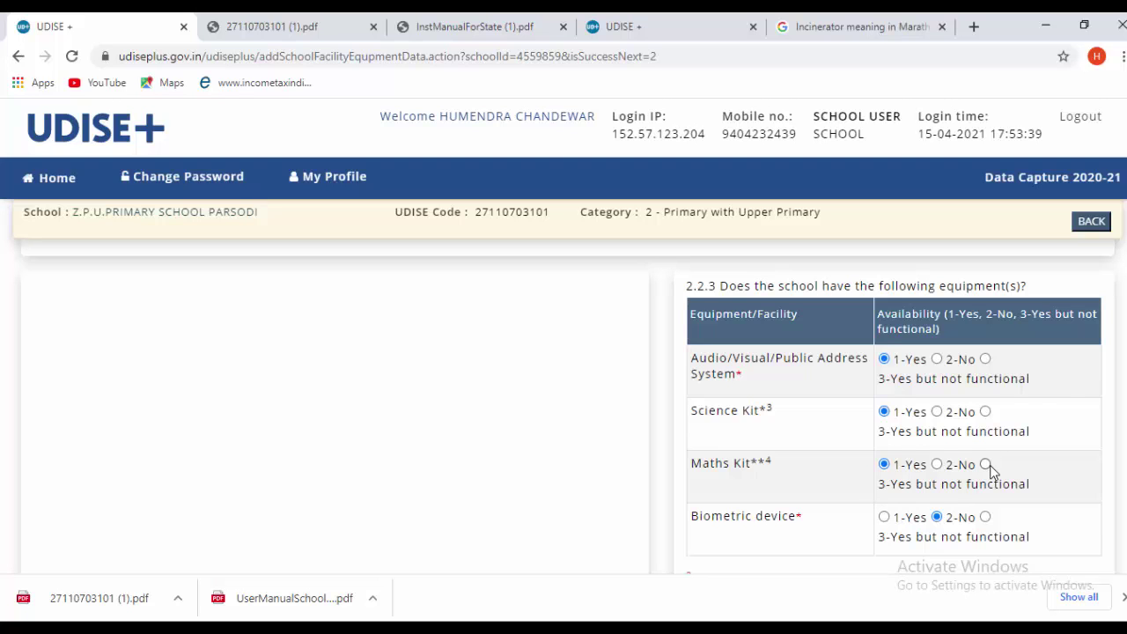
{"action": "scroll", "coordinate": [987, 471], "scroll_direction": "down", "scroll_amount": 1}
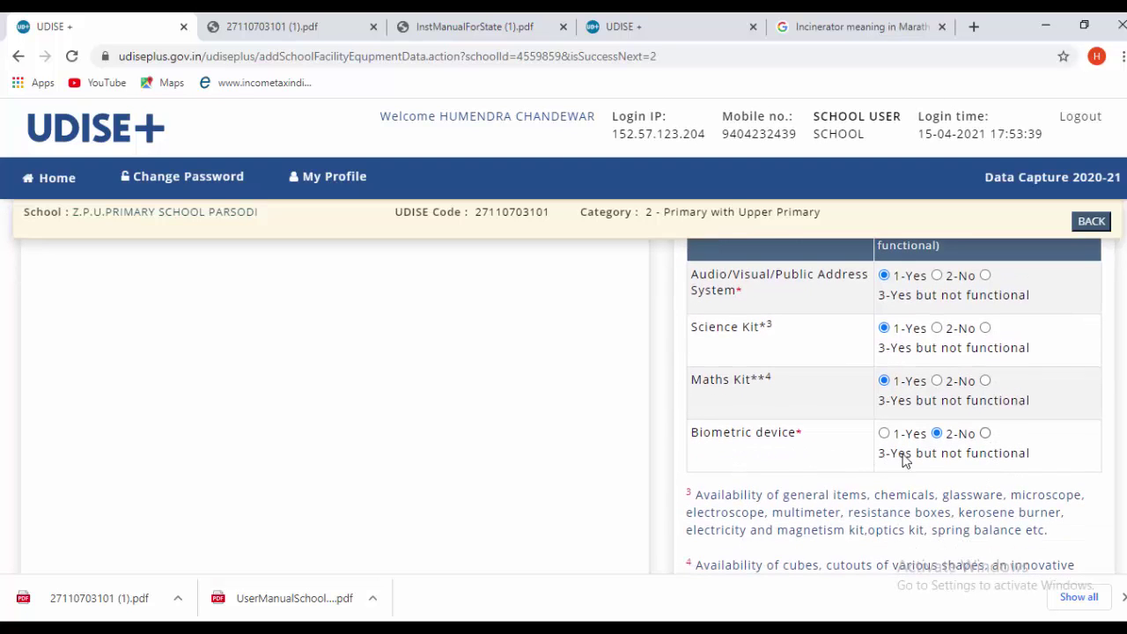
{"action": "scroll", "coordinate": [1013, 454], "scroll_direction": "down", "scroll_amount": 1}
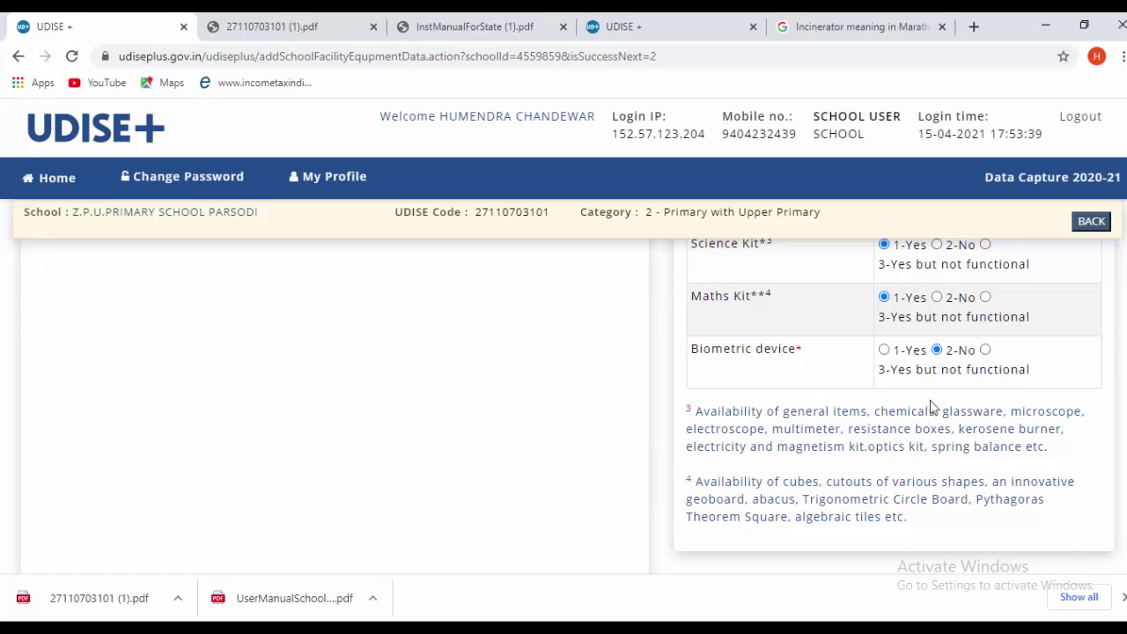
{"action": "scroll", "coordinate": [925, 410], "scroll_direction": "down", "scroll_amount": 2}
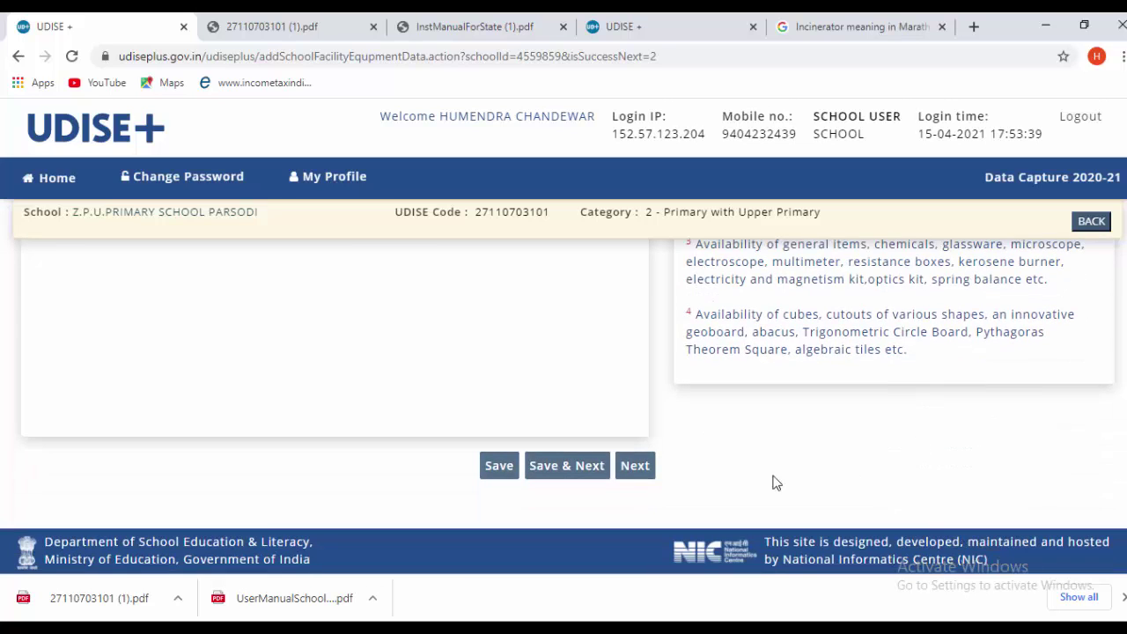
- Save the equipment answers and review the 2.3 Computers and Digital Initiatives section
{"action": "left_click", "coordinate": [569, 476]}
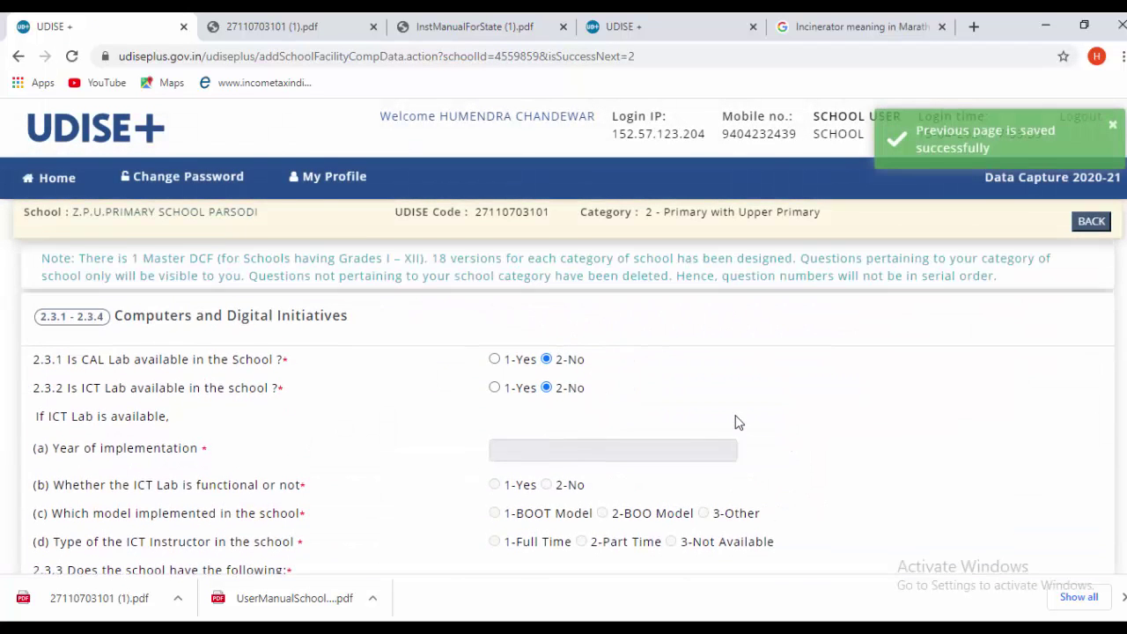
{"action": "scroll", "coordinate": [745, 423], "scroll_direction": "down", "scroll_amount": 1}
{"action": "scroll", "coordinate": [747, 427], "scroll_direction": "up", "scroll_amount": 1}
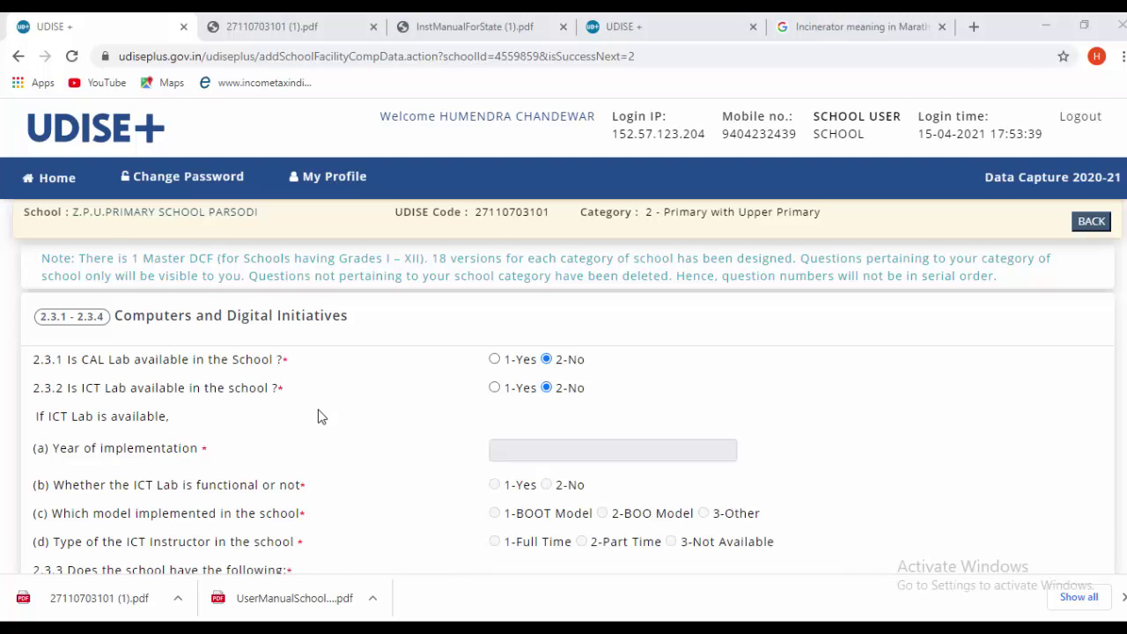
{"action": "scroll", "coordinate": [476, 525], "scroll_direction": "down", "scroll_amount": 1}
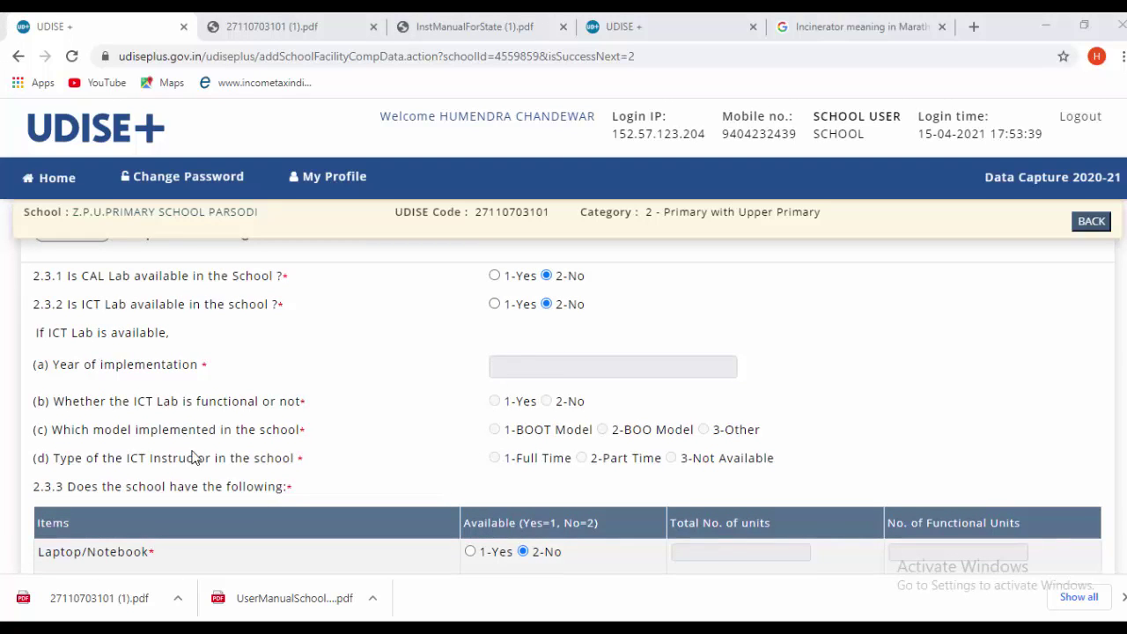
{"action": "scroll", "coordinate": [356, 435], "scroll_direction": "down", "scroll_amount": 1}
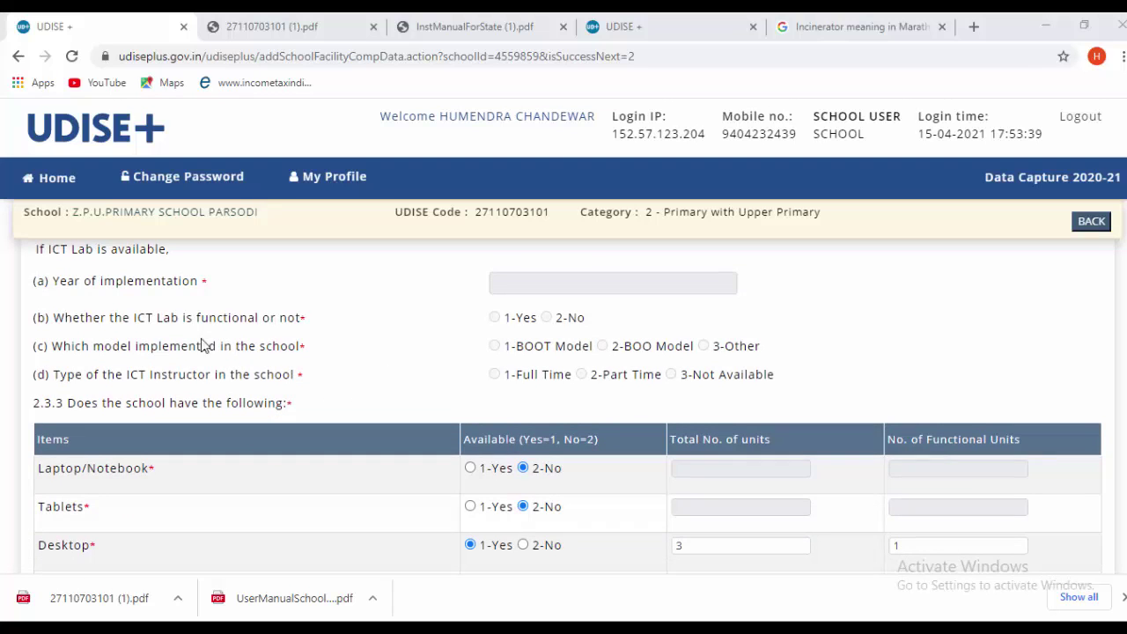
{"action": "scroll", "coordinate": [110, 364], "scroll_direction": "up", "scroll_amount": 1}
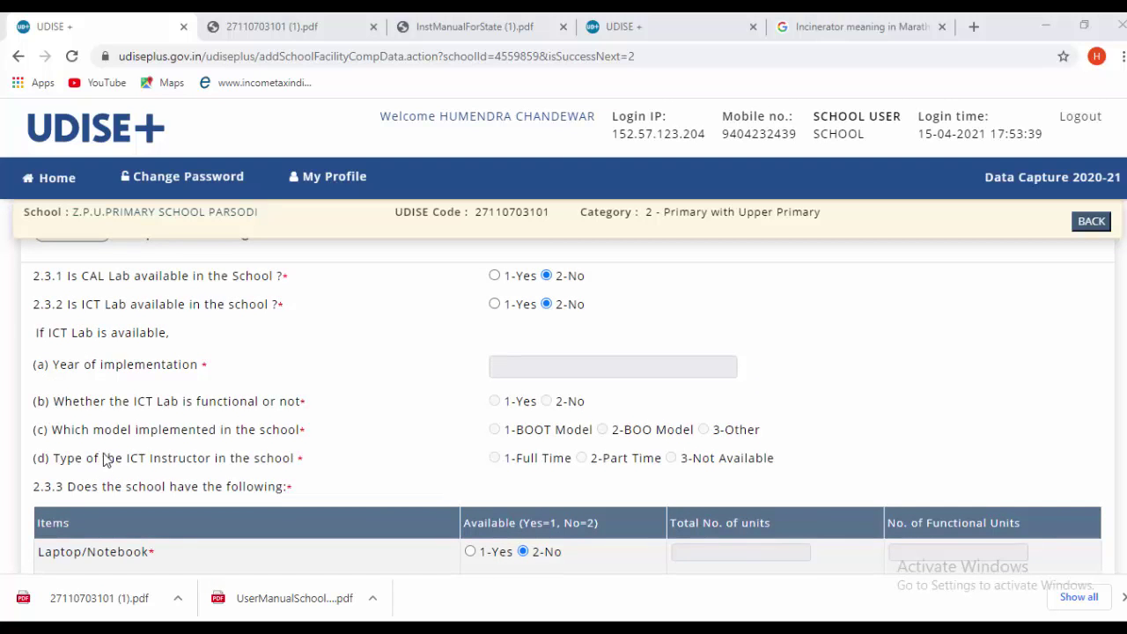
{"action": "scroll", "coordinate": [350, 265], "scroll_direction": "down", "scroll_amount": 1}
{"action": "scroll", "coordinate": [327, 346], "scroll_direction": "up", "scroll_amount": 1}
{"action": "scroll", "coordinate": [406, 395], "scroll_direction": "down", "scroll_amount": 1}
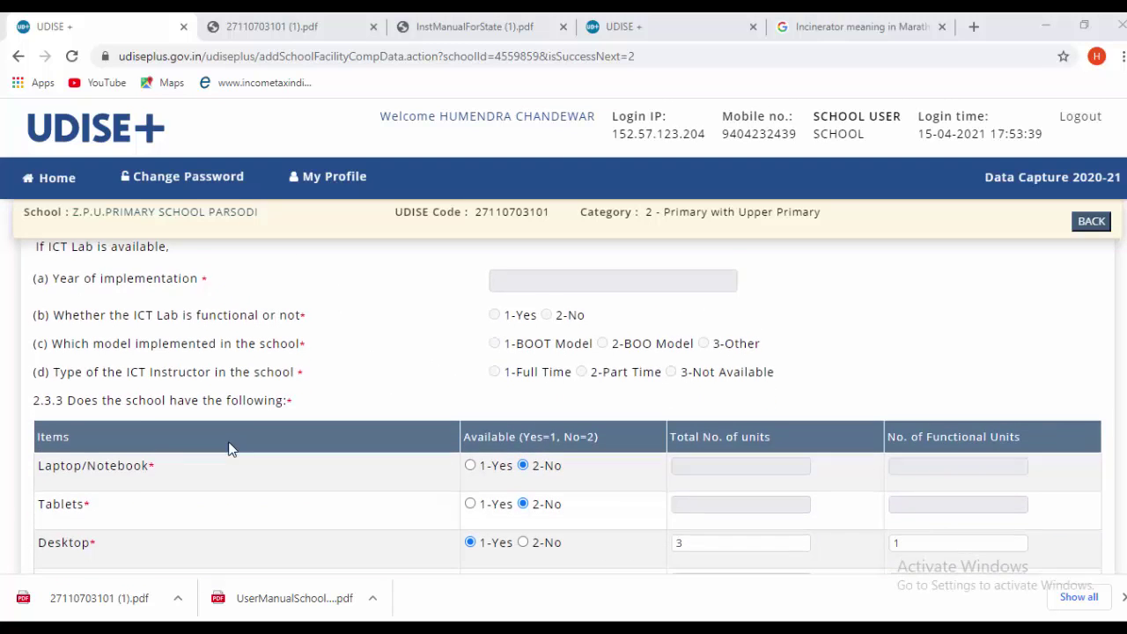
{"action": "scroll", "coordinate": [227, 448], "scroll_direction": "down", "scroll_amount": 1}
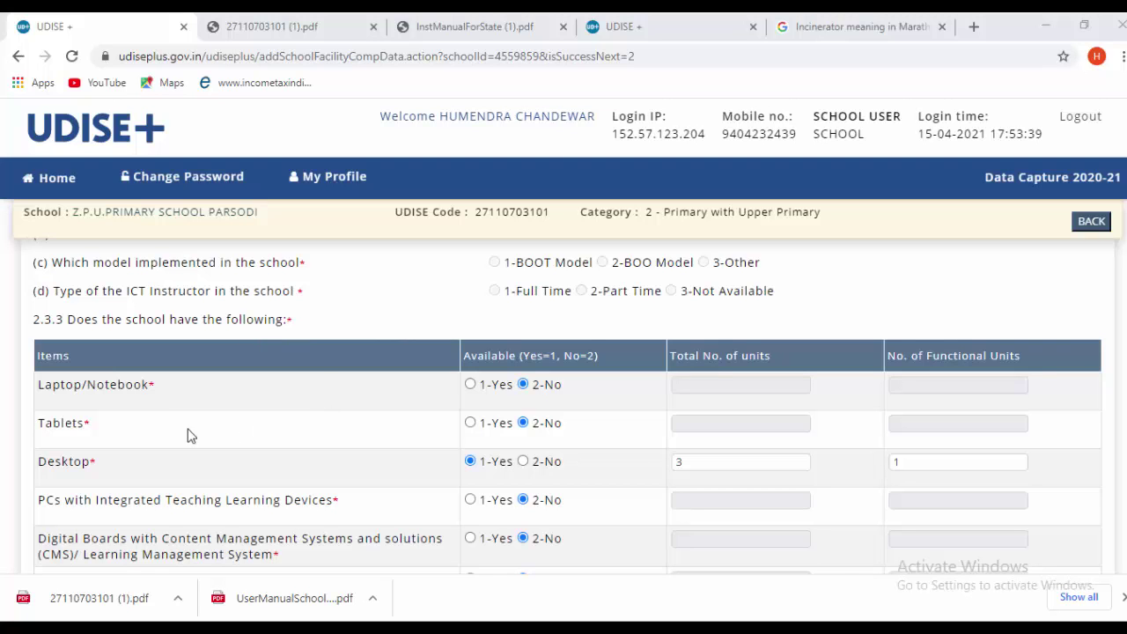
{"action": "scroll", "coordinate": [146, 429], "scroll_direction": "down", "scroll_amount": 2}
{"action": "scroll", "coordinate": [132, 423], "scroll_direction": "up", "scroll_amount": 1}
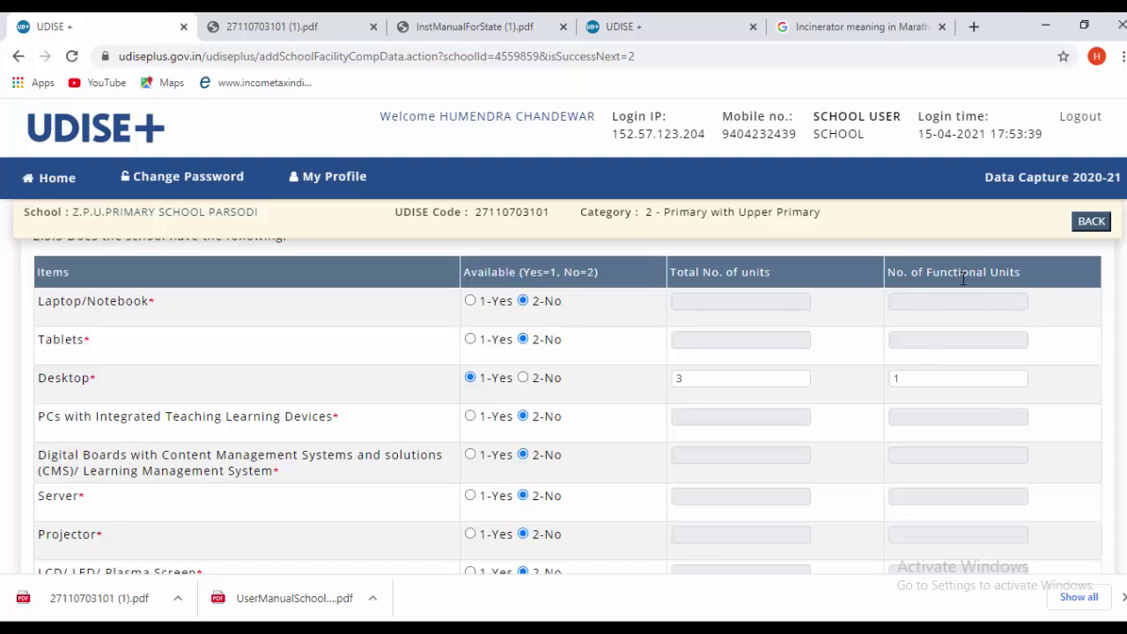
- Confirm 3 desktops with 1 functional and 7 weekly ICT hours, then save
{"action": "left_click", "coordinate": [937, 378]}
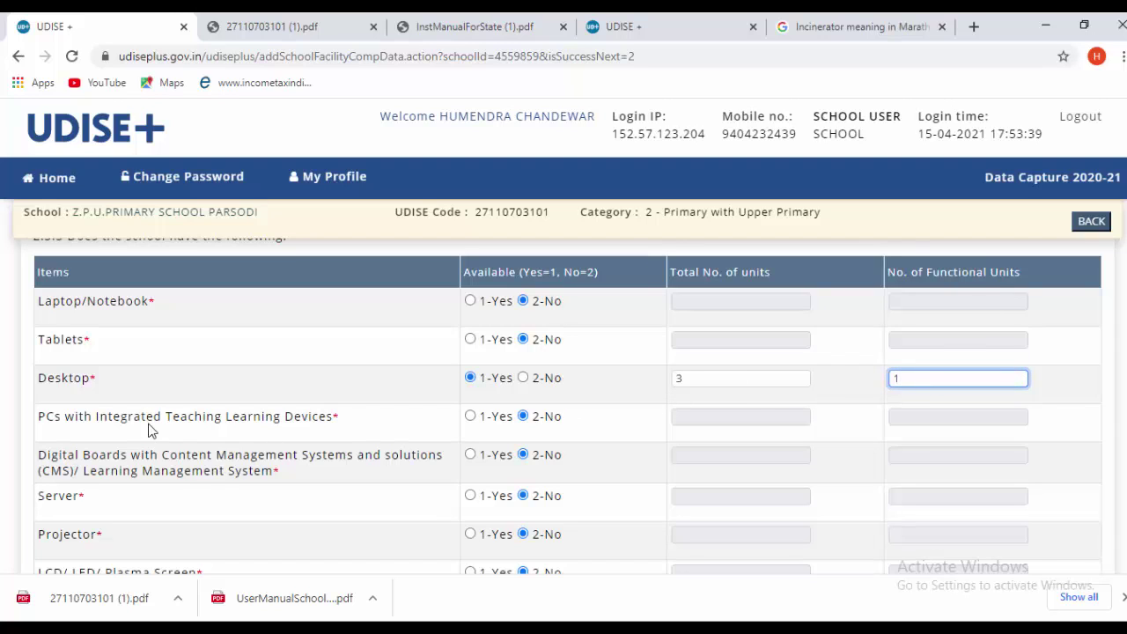
{"action": "scroll", "coordinate": [173, 427], "scroll_direction": "down", "scroll_amount": 1}
{"action": "scroll", "coordinate": [146, 410], "scroll_direction": "down", "scroll_amount": 1}
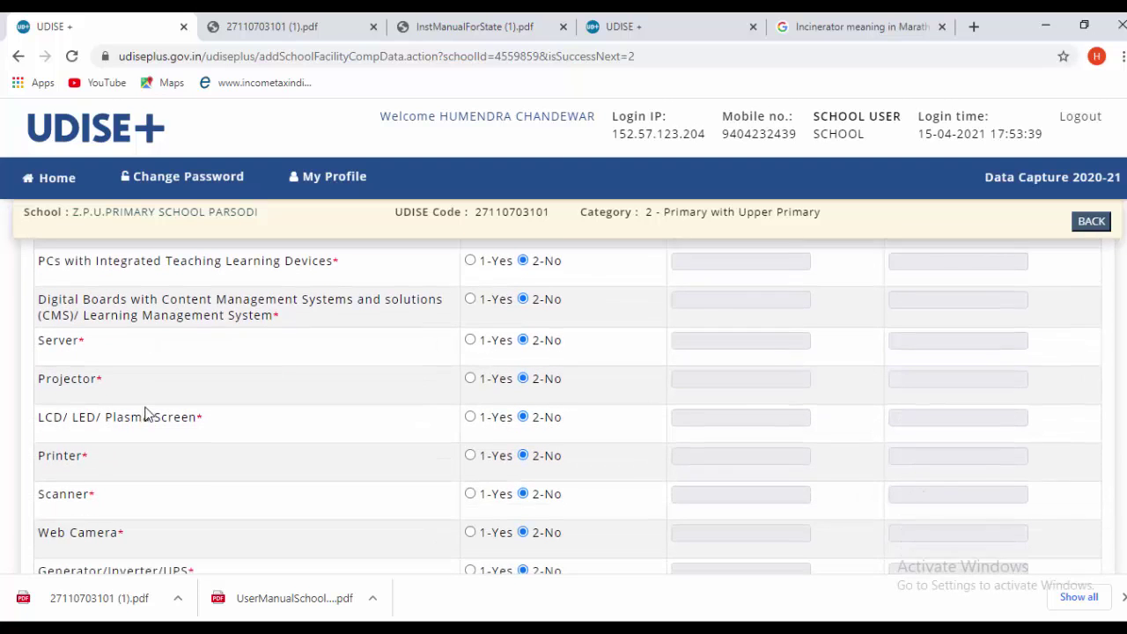
{"action": "scroll", "coordinate": [146, 398], "scroll_direction": "down", "scroll_amount": 2}
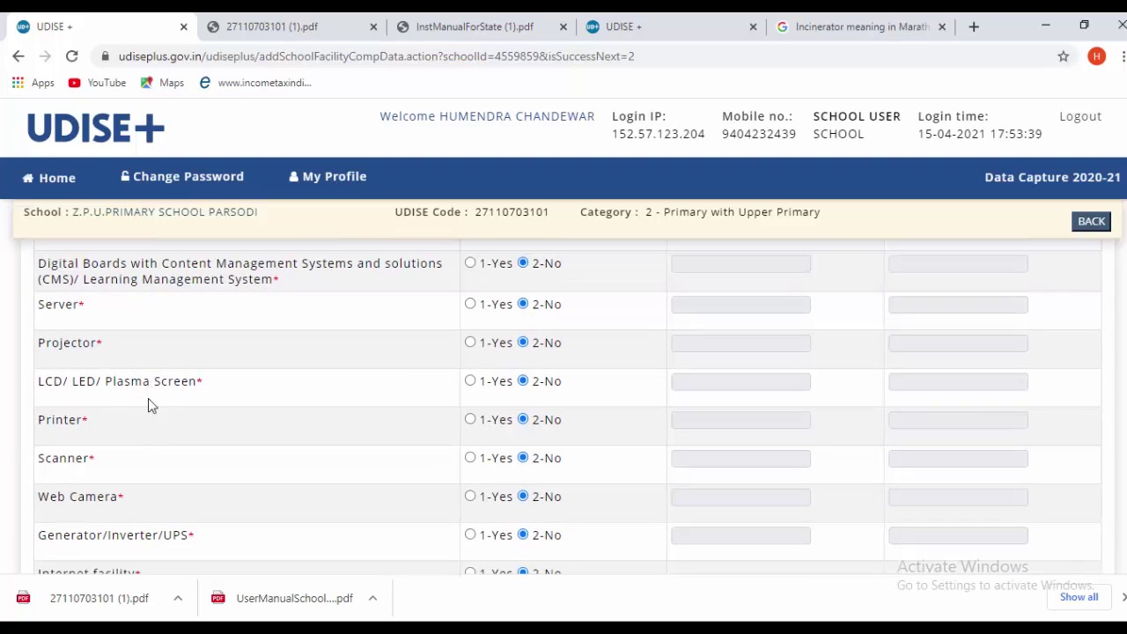
{"action": "scroll", "coordinate": [173, 430], "scroll_direction": "down", "scroll_amount": 1}
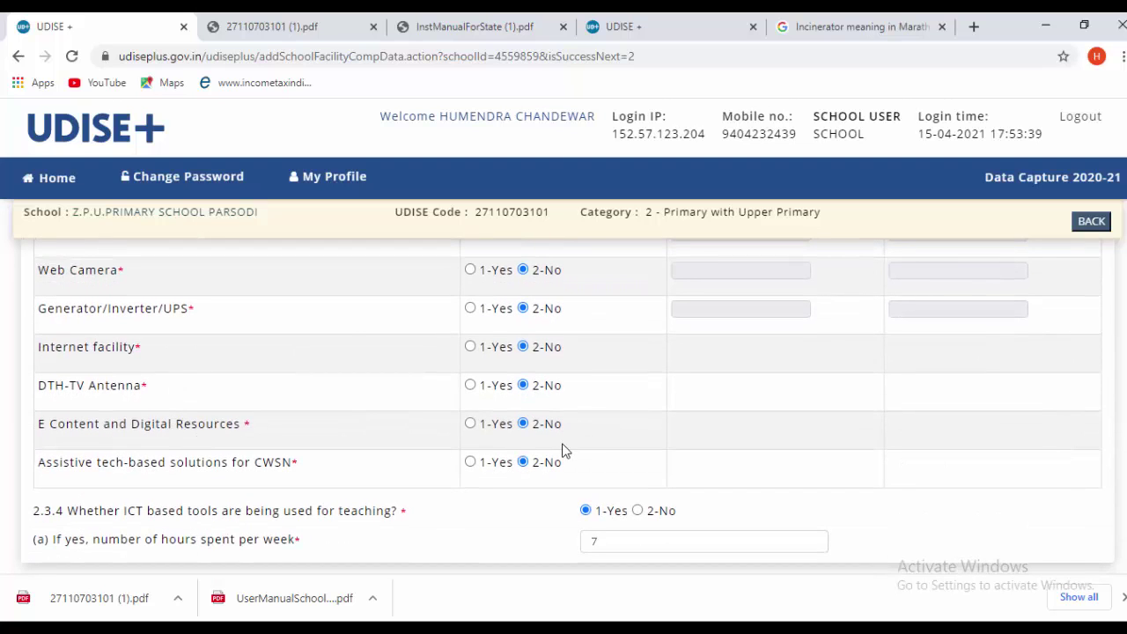
{"action": "scroll", "coordinate": [308, 479], "scroll_direction": "down", "scroll_amount": 1}
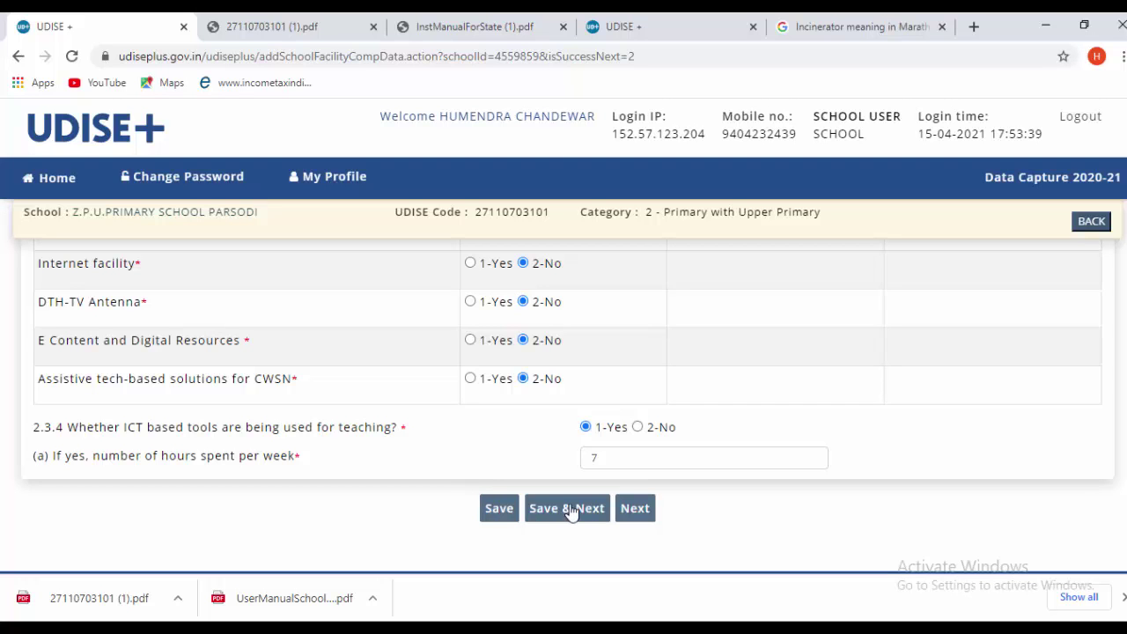
{"action": "scroll", "coordinate": [530, 421], "scroll_direction": "up", "scroll_amount": 10}
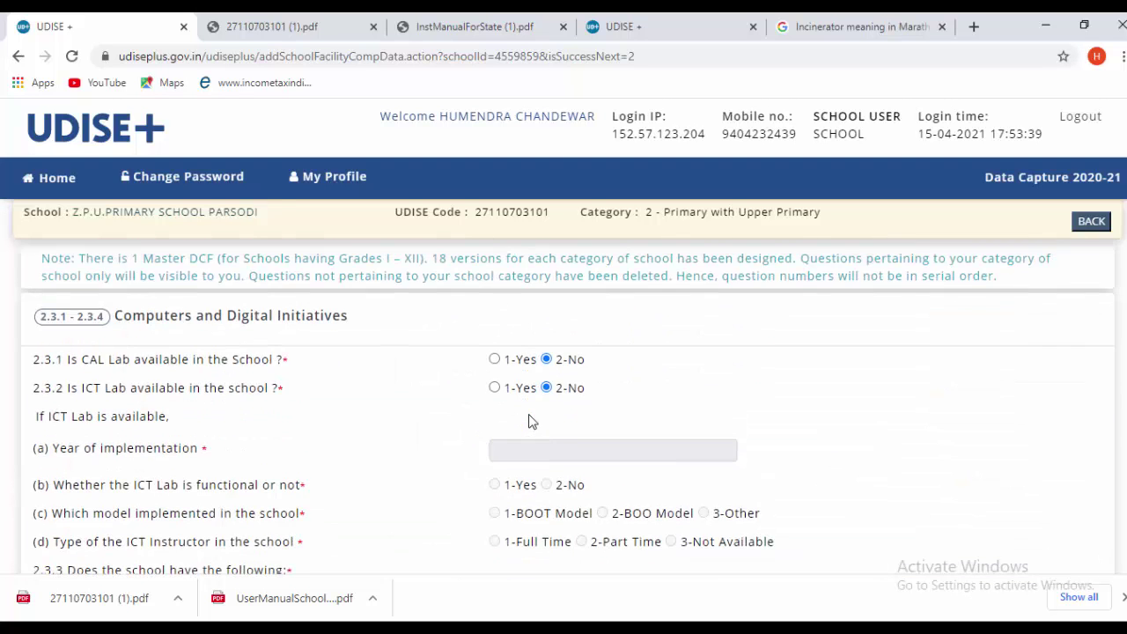
{"action": "scroll", "coordinate": [529, 421], "scroll_direction": "down", "scroll_amount": 3}
{"action": "scroll", "coordinate": [529, 421], "scroll_direction": "up", "scroll_amount": 2}
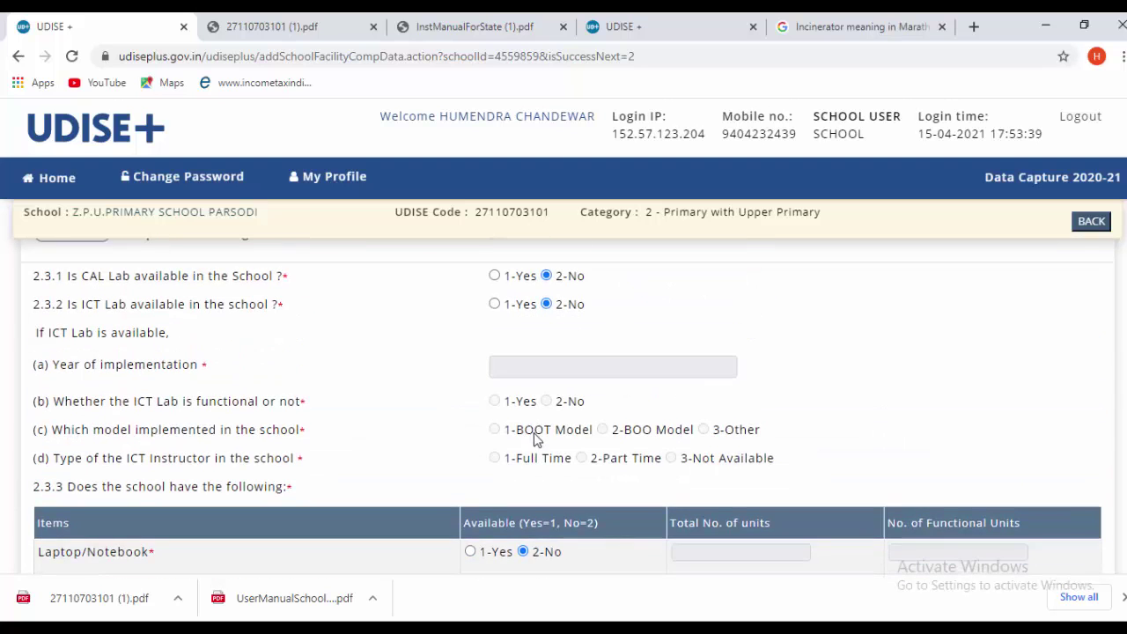
{"action": "scroll", "coordinate": [380, 484], "scroll_direction": "down", "scroll_amount": 4}
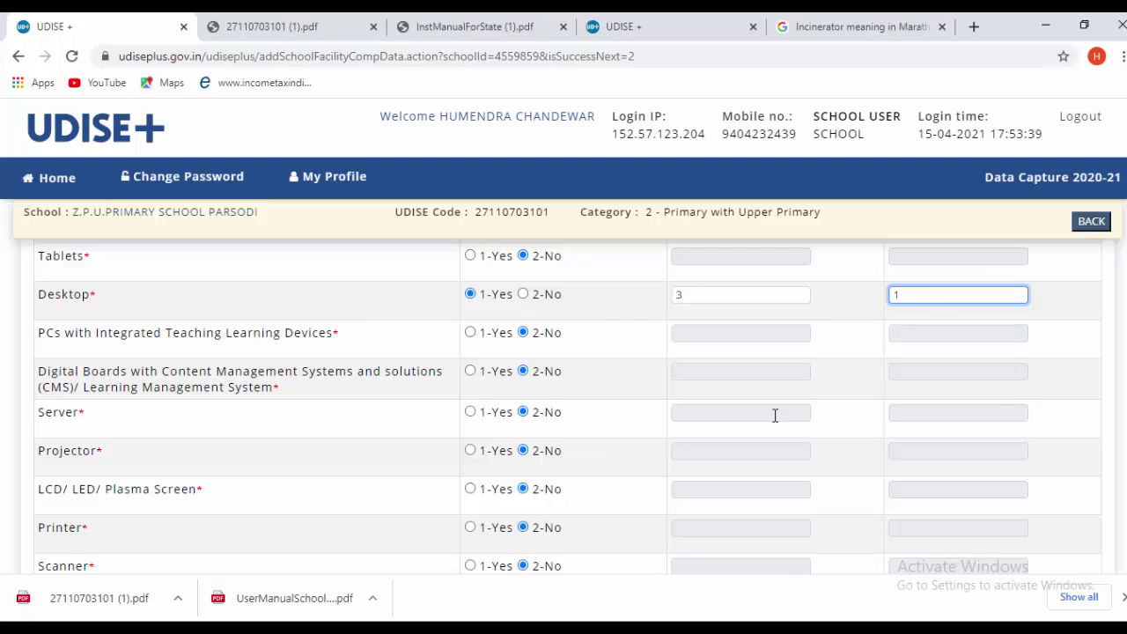
{"action": "scroll", "coordinate": [775, 415], "scroll_direction": "down", "scroll_amount": 5}
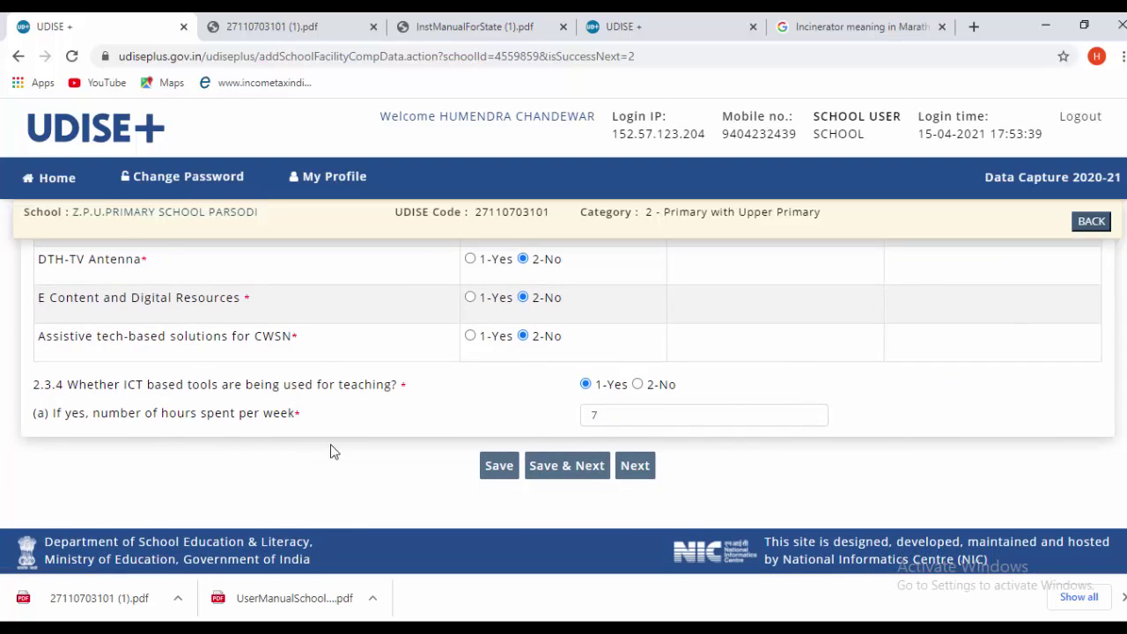
{"action": "left_click", "coordinate": [544, 465]}
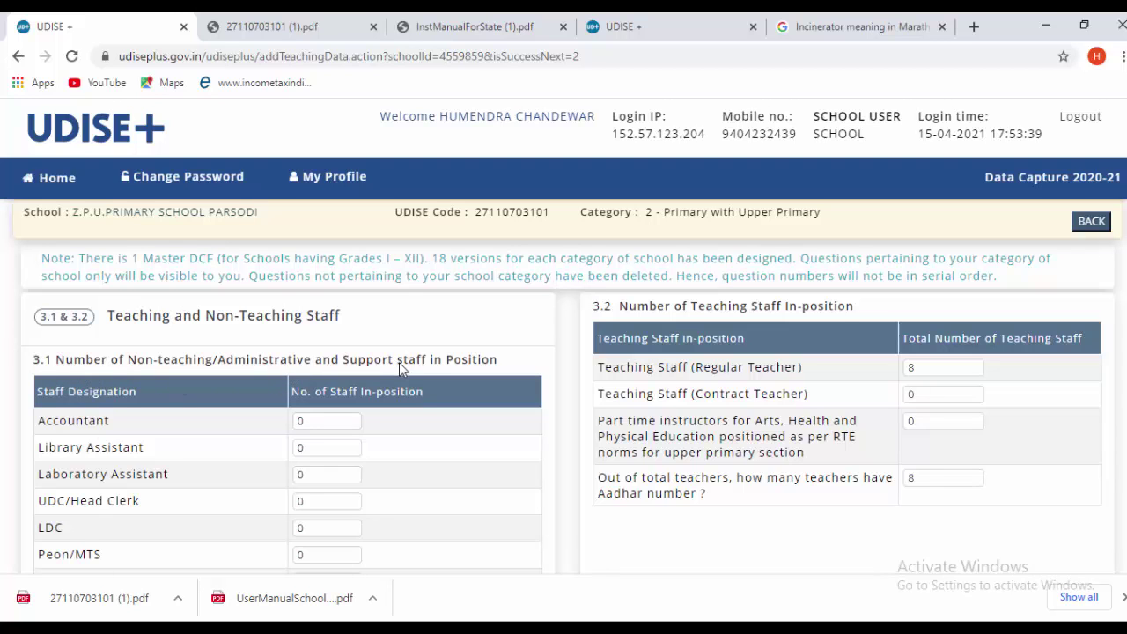
- Scroll sections 3.1 and 3.2: seven non-teaching posts at 0, 8 regular teachers
{"action": "scroll", "coordinate": [488, 377], "scroll_direction": "down", "scroll_amount": 1}
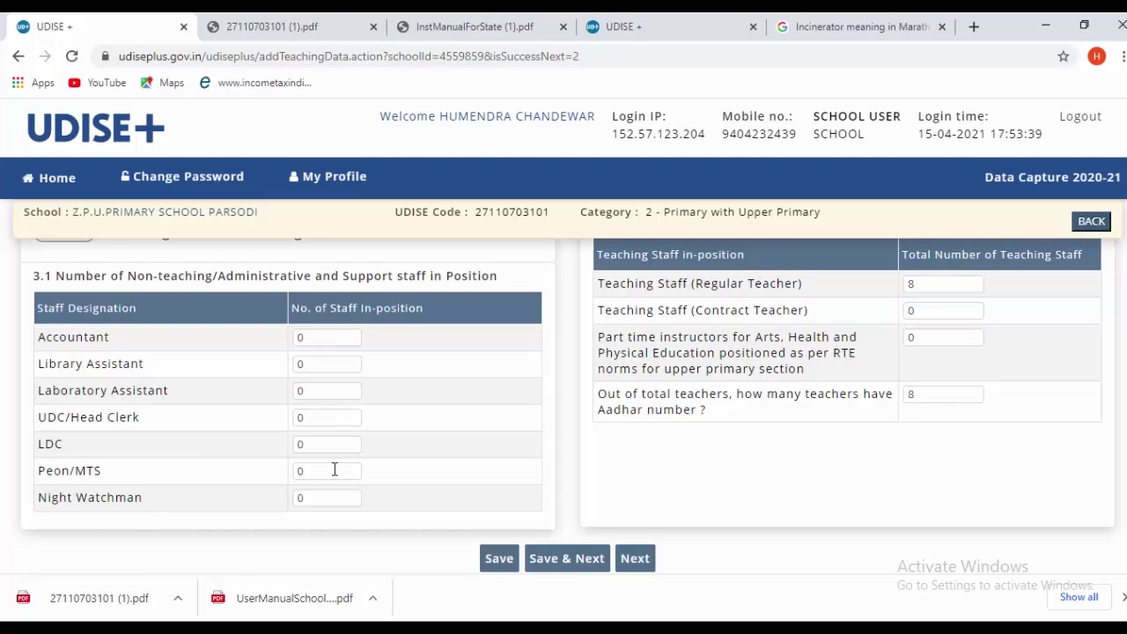
{"action": "scroll", "coordinate": [339, 467], "scroll_direction": "up", "scroll_amount": 1}
{"action": "scroll", "coordinate": [340, 467], "scroll_direction": "down", "scroll_amount": 2}
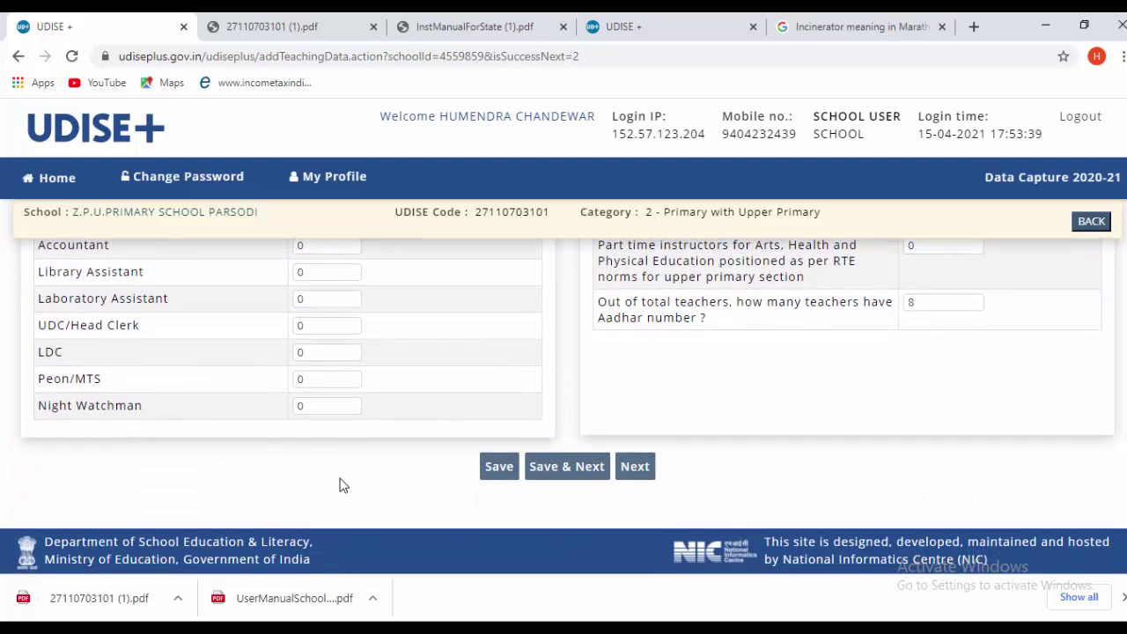
{"action": "scroll", "coordinate": [342, 483], "scroll_direction": "up", "scroll_amount": 2}
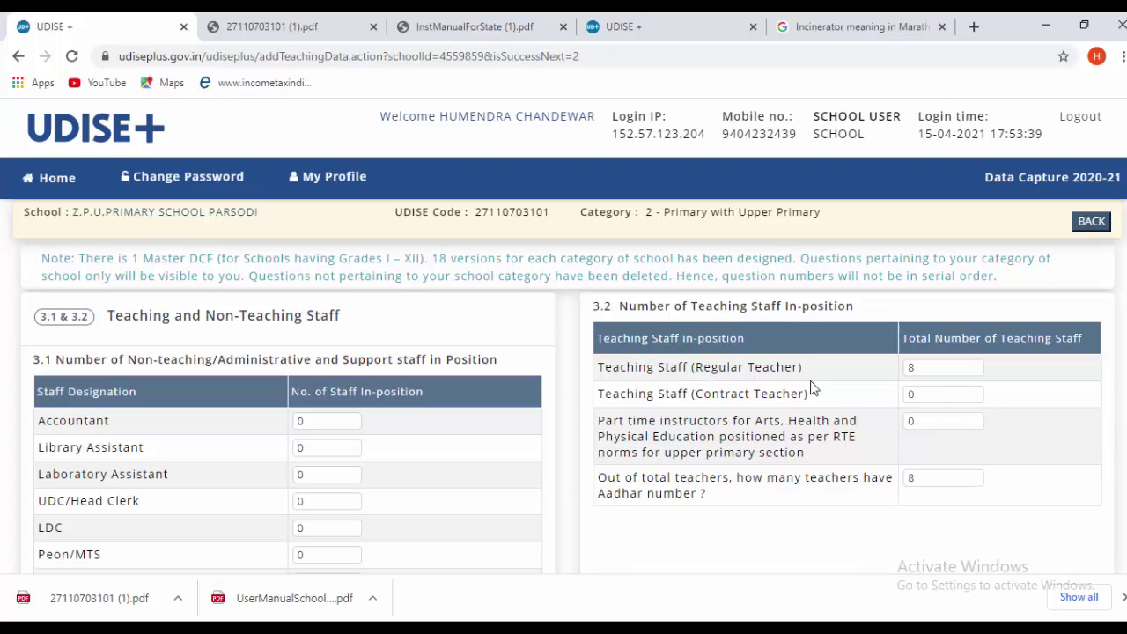
- Enter 6 regular teachers and 6 with Aadhaar, keeping 0 contract teachers, and save
{"action": "left_click", "coordinate": [927, 368]}
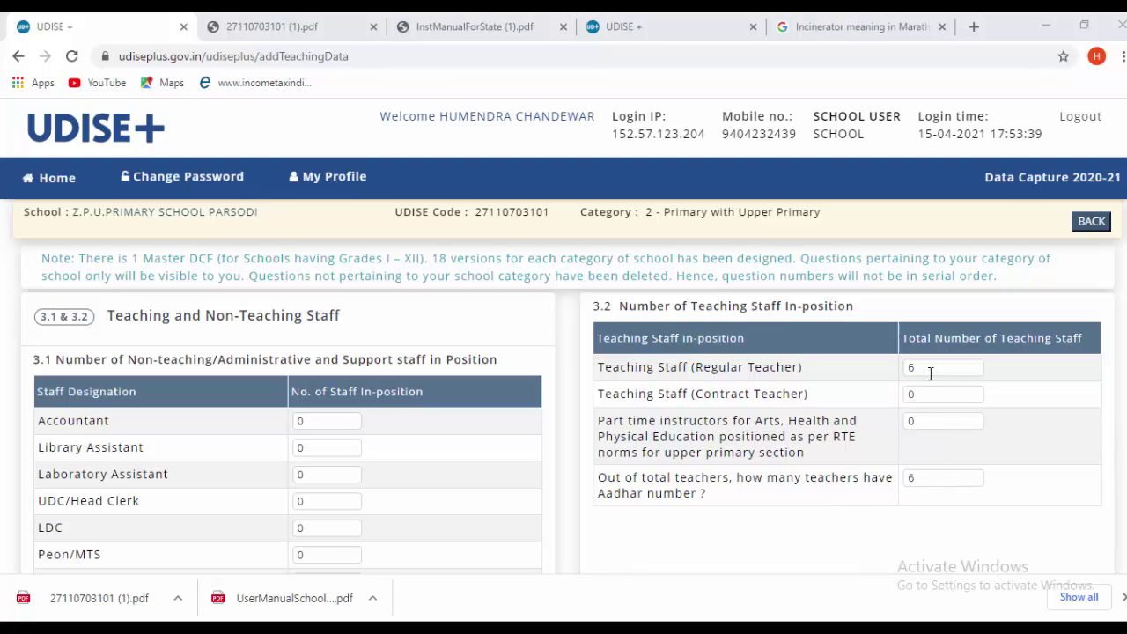
{"action": "scroll", "coordinate": [841, 530], "scroll_direction": "down", "scroll_amount": 1}
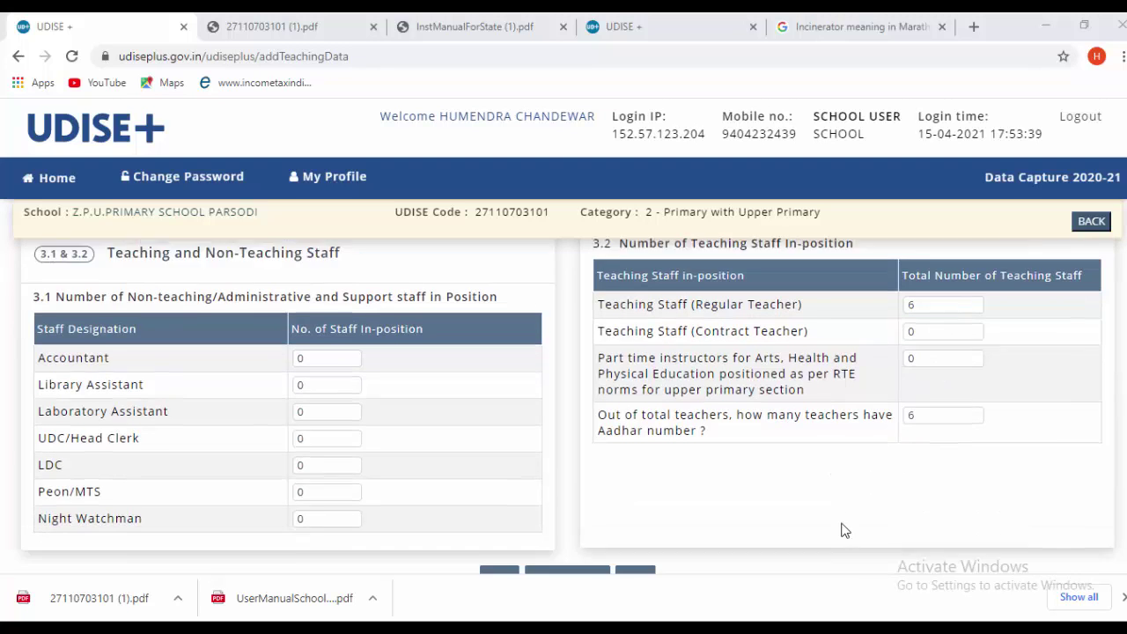
{"action": "scroll", "coordinate": [842, 529], "scroll_direction": "down", "scroll_amount": 2}
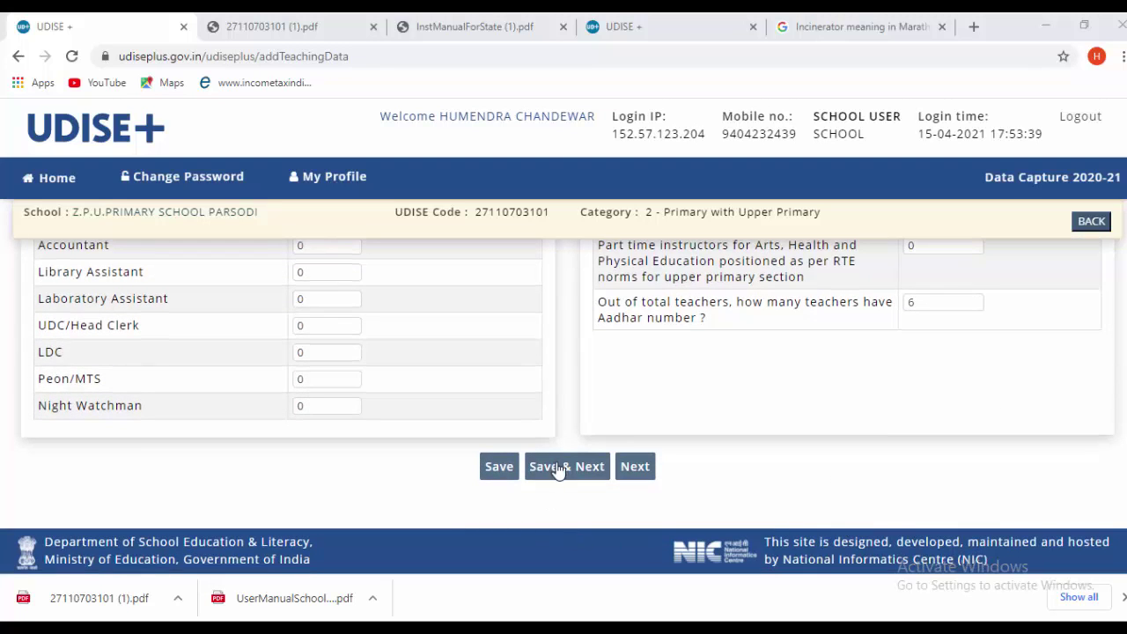
{"action": "left_click", "coordinate": [559, 469]}
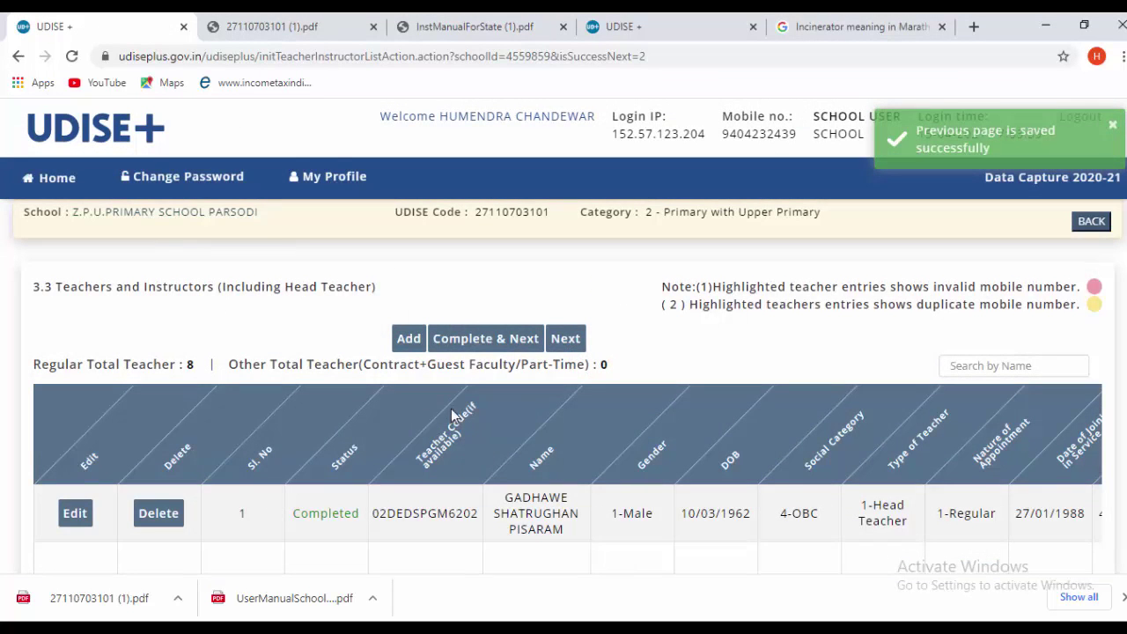
{"action": "scroll", "coordinate": [463, 419], "scroll_direction": "down", "scroll_amount": 1}
{"action": "scroll", "coordinate": [468, 423], "scroll_direction": "up", "scroll_amount": 1}
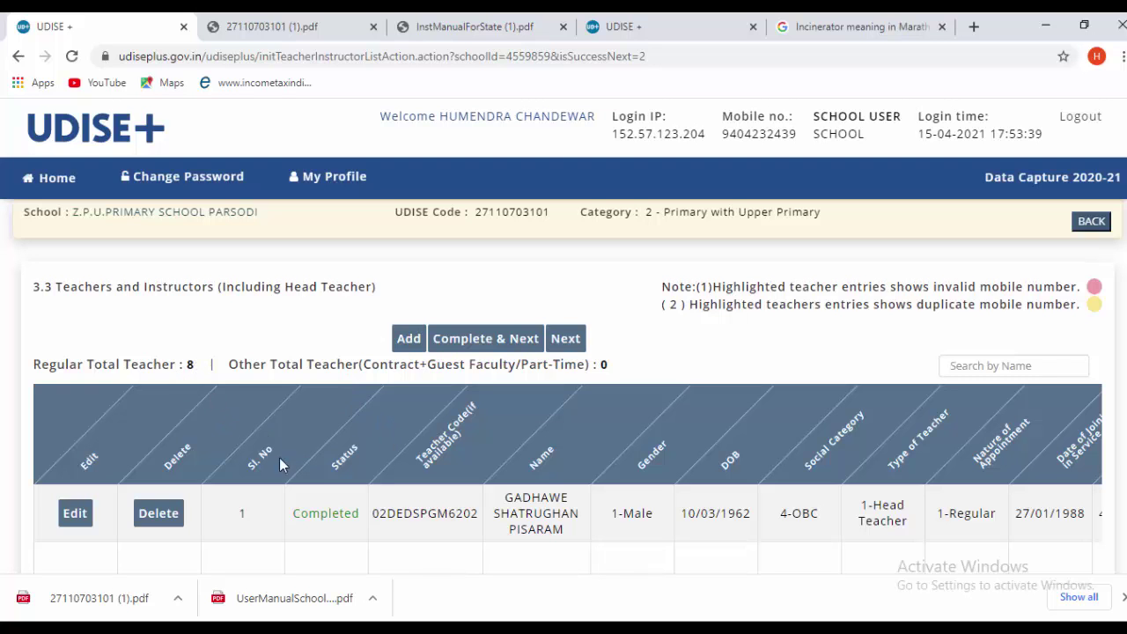
{"action": "scroll", "coordinate": [324, 486], "scroll_direction": "down", "scroll_amount": 3}
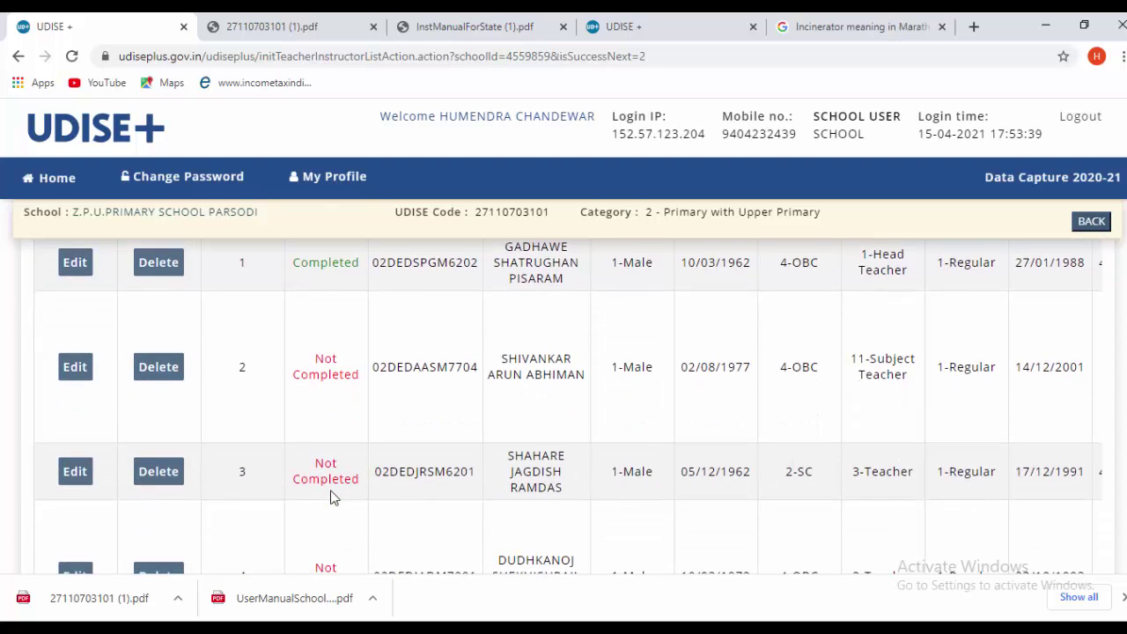
{"action": "scroll", "coordinate": [333, 498], "scroll_direction": "up", "scroll_amount": 3}
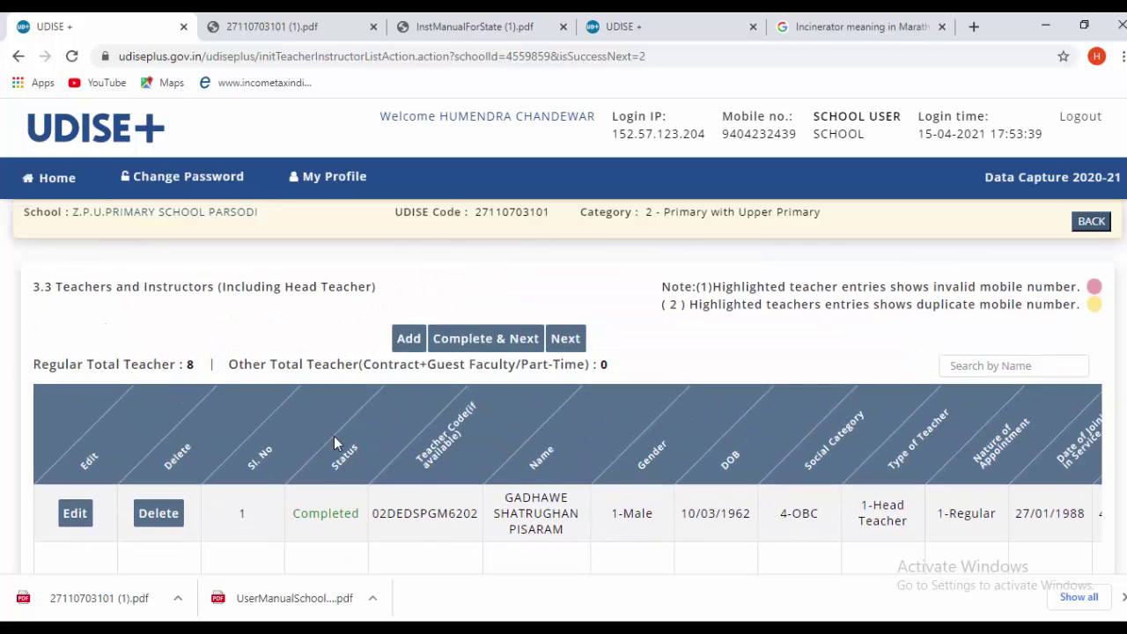
{"action": "scroll", "coordinate": [334, 438], "scroll_direction": "down", "scroll_amount": 1}
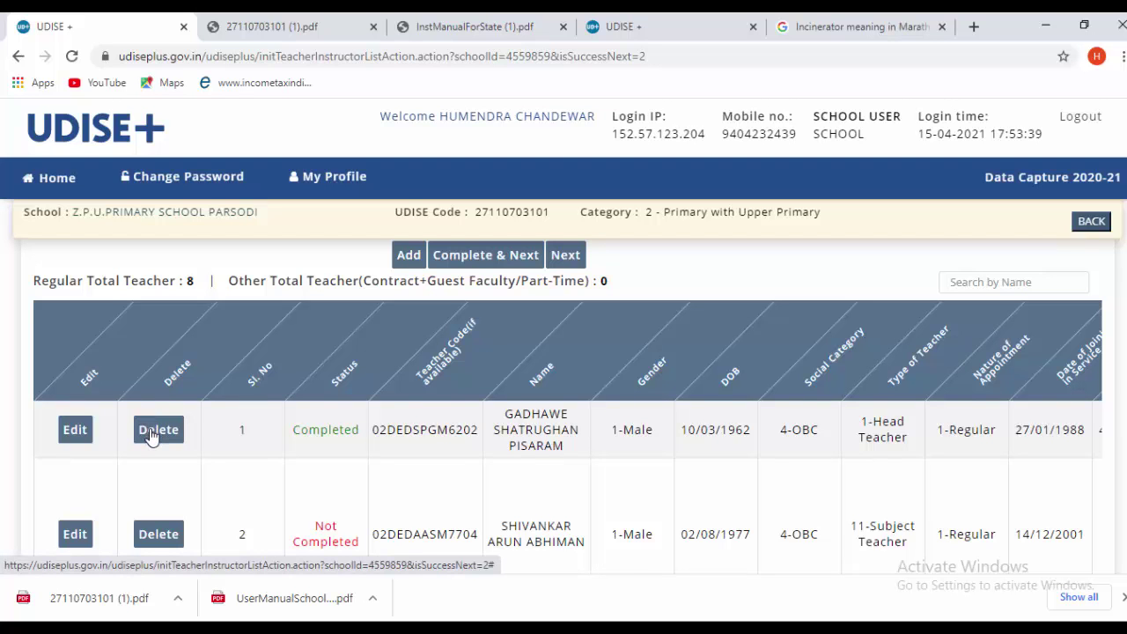
- Delete teacher records serial no. 1 and no. 7, confirming each deletion
{"action": "left_click", "coordinate": [152, 431]}
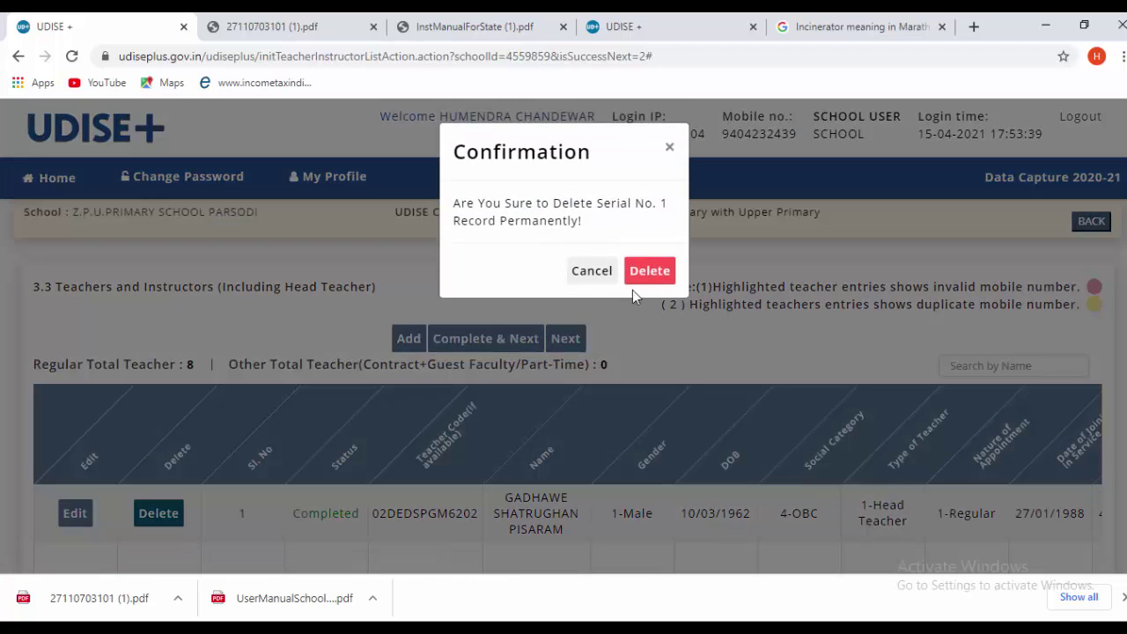
{"action": "left_click", "coordinate": [643, 279]}
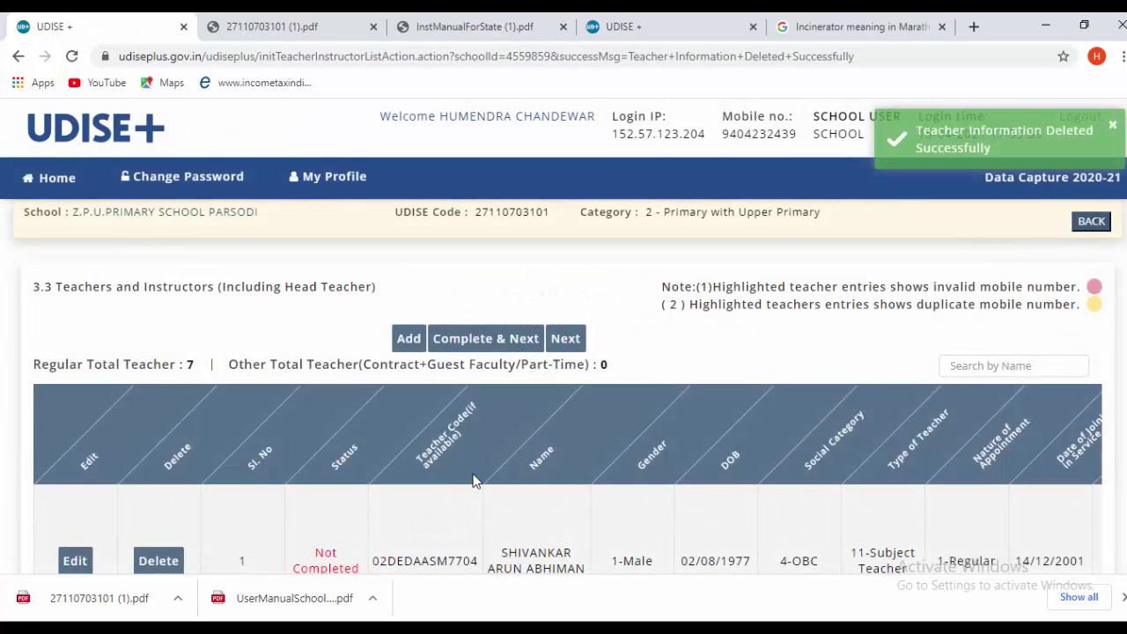
{"action": "scroll", "coordinate": [473, 480], "scroll_direction": "down", "scroll_amount": 1}
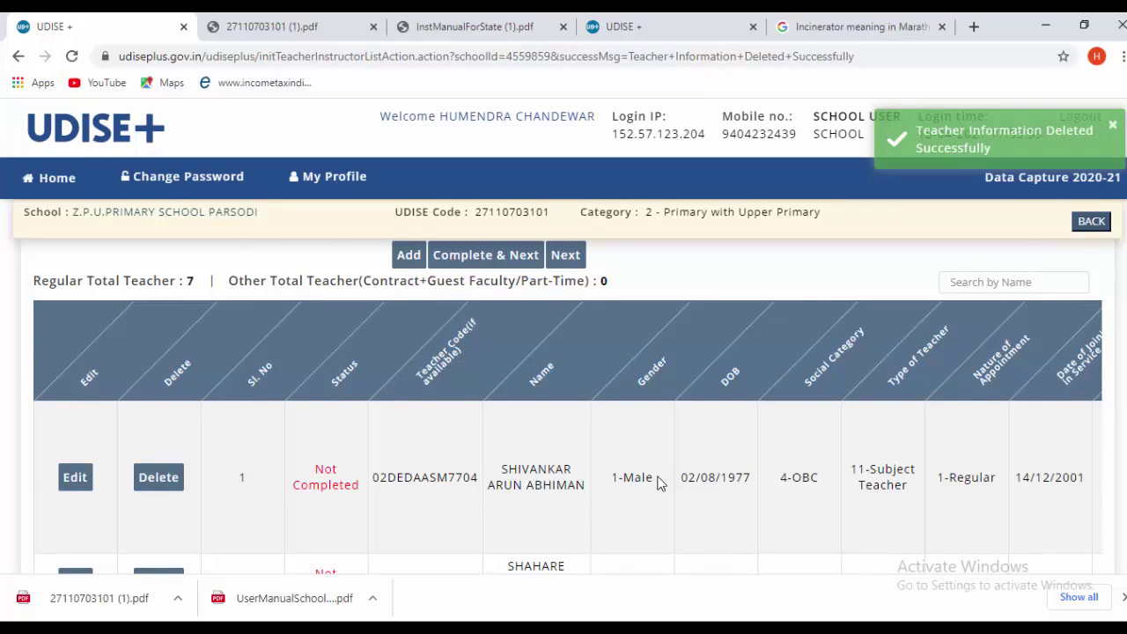
{"action": "scroll", "coordinate": [659, 482], "scroll_direction": "down", "scroll_amount": 2}
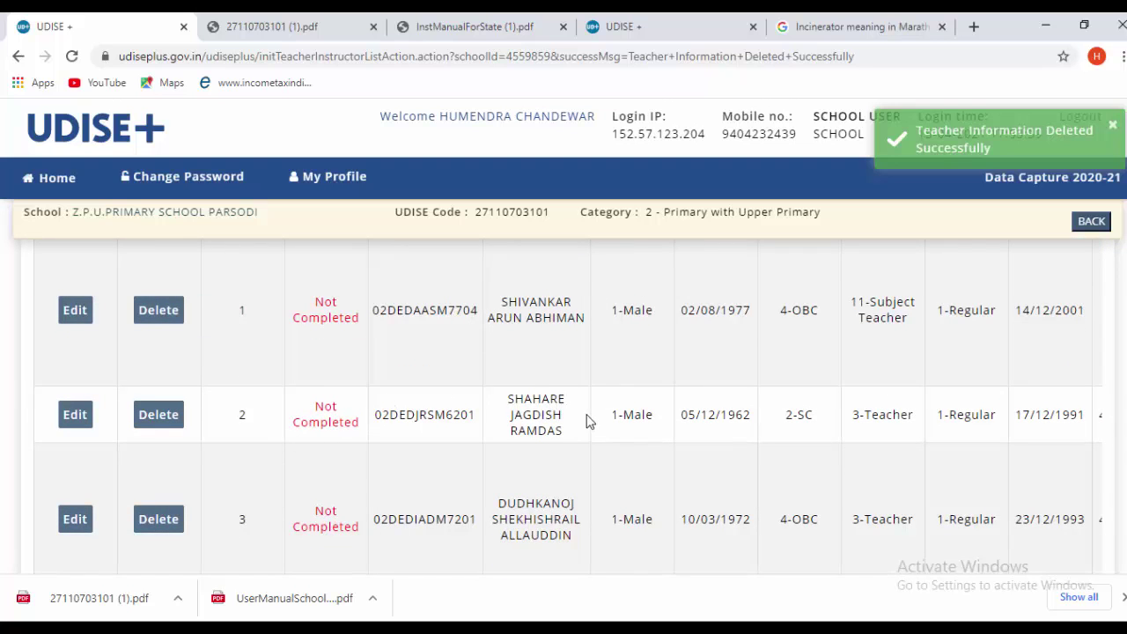
{"action": "scroll", "coordinate": [589, 423], "scroll_direction": "down", "scroll_amount": 1}
{"action": "scroll", "coordinate": [591, 436], "scroll_direction": "down", "scroll_amount": 3}
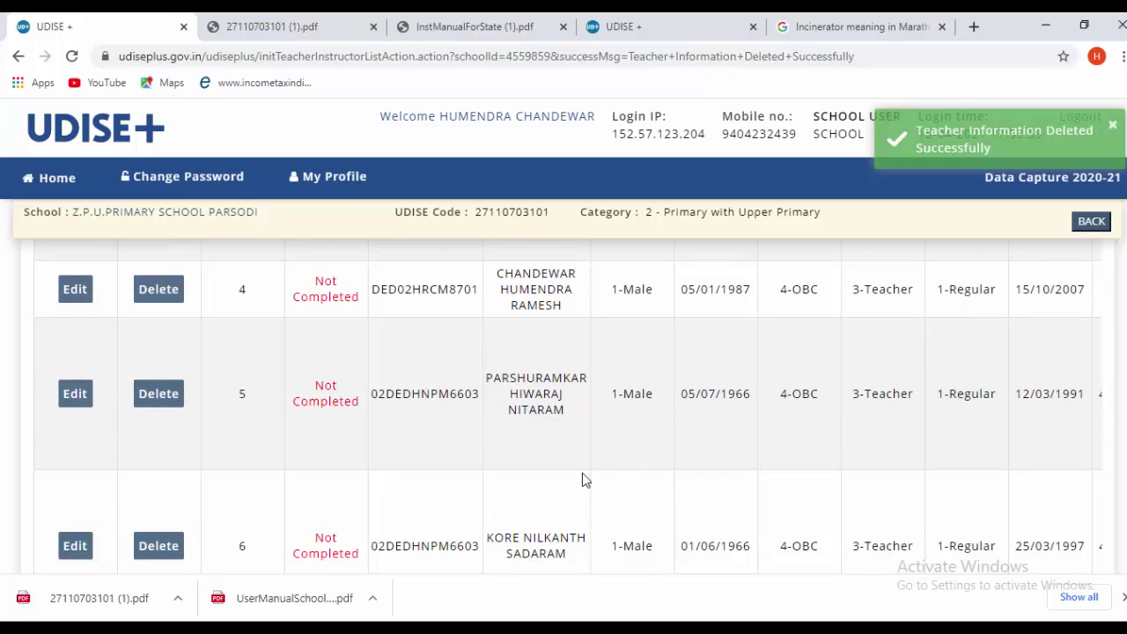
{"action": "scroll", "coordinate": [592, 485], "scroll_direction": "down", "scroll_amount": 2}
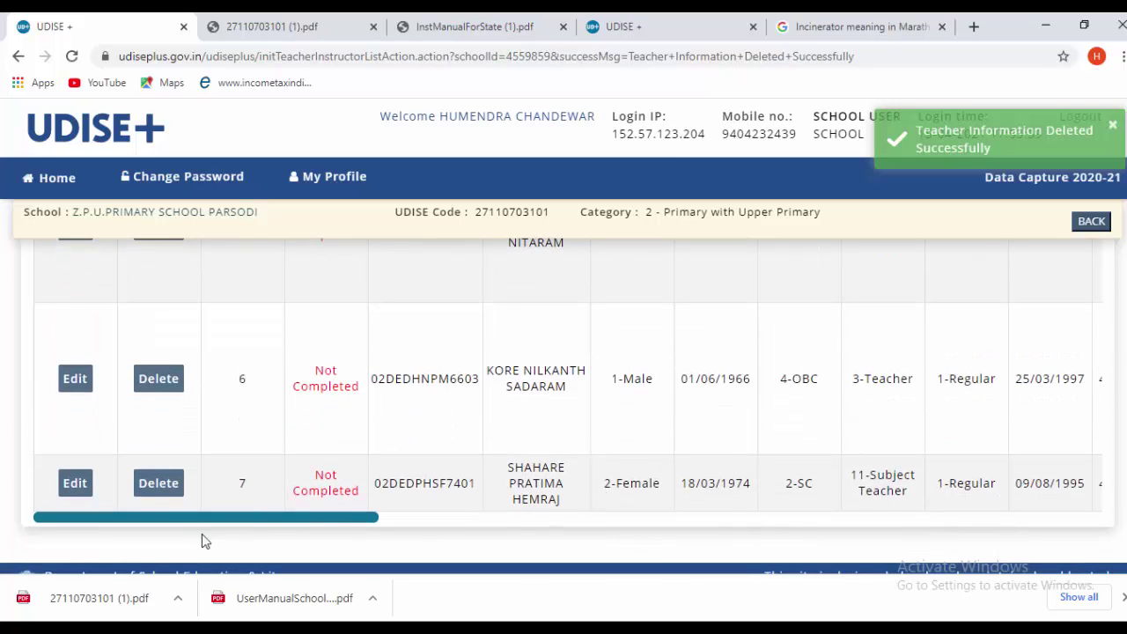
{"action": "left_click", "coordinate": [148, 493]}
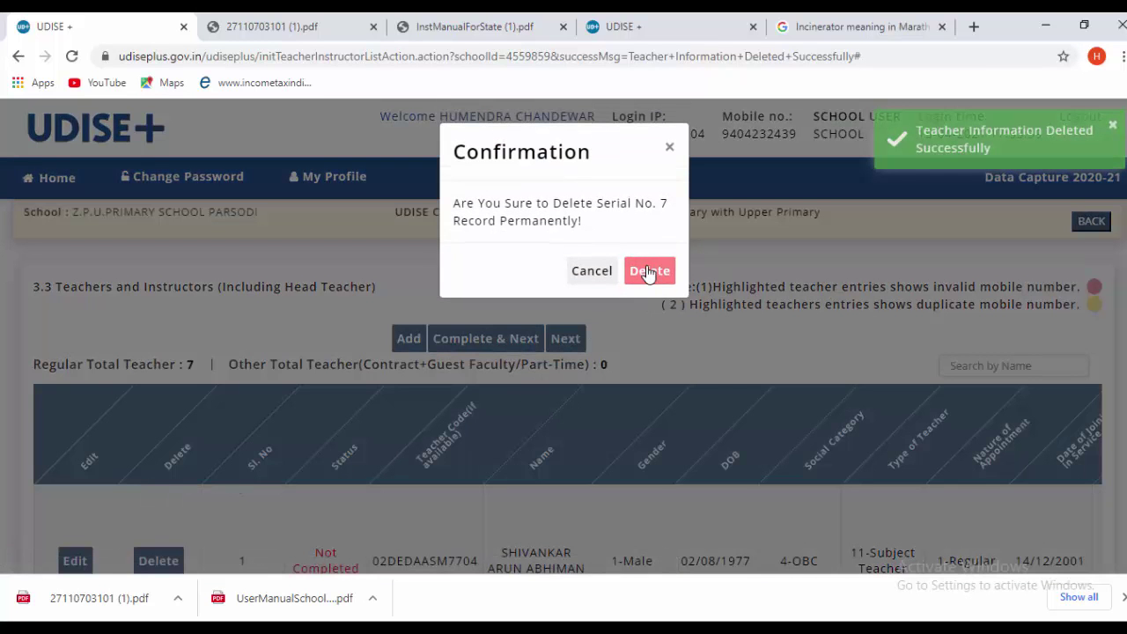
{"action": "left_click", "coordinate": [649, 271]}
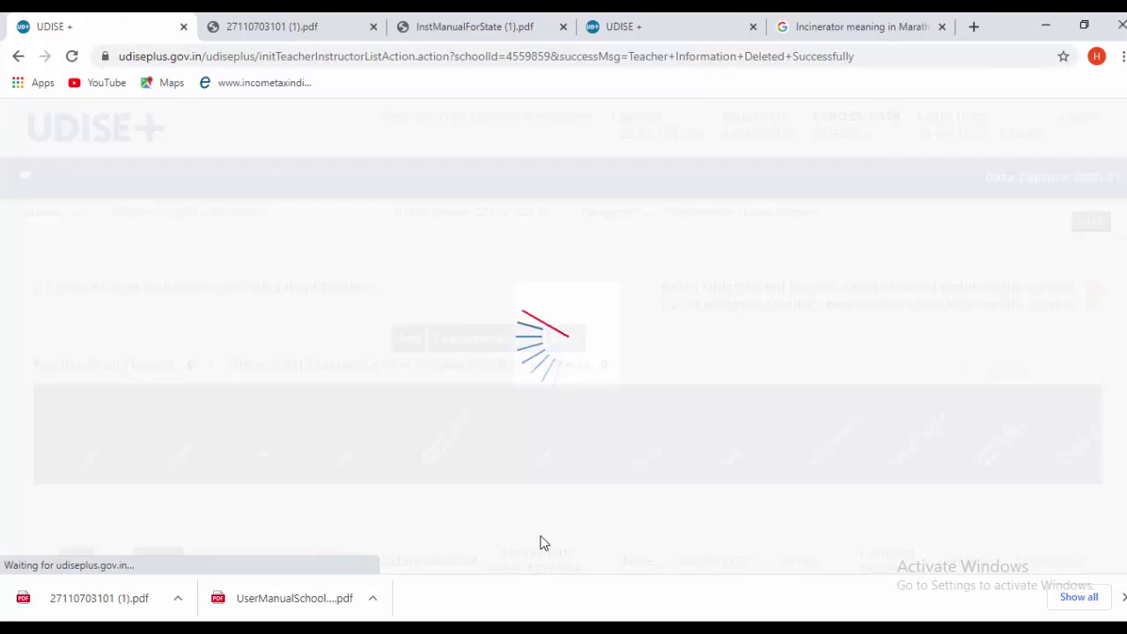
{"action": "scroll", "coordinate": [546, 542], "scroll_direction": "down", "scroll_amount": 1}
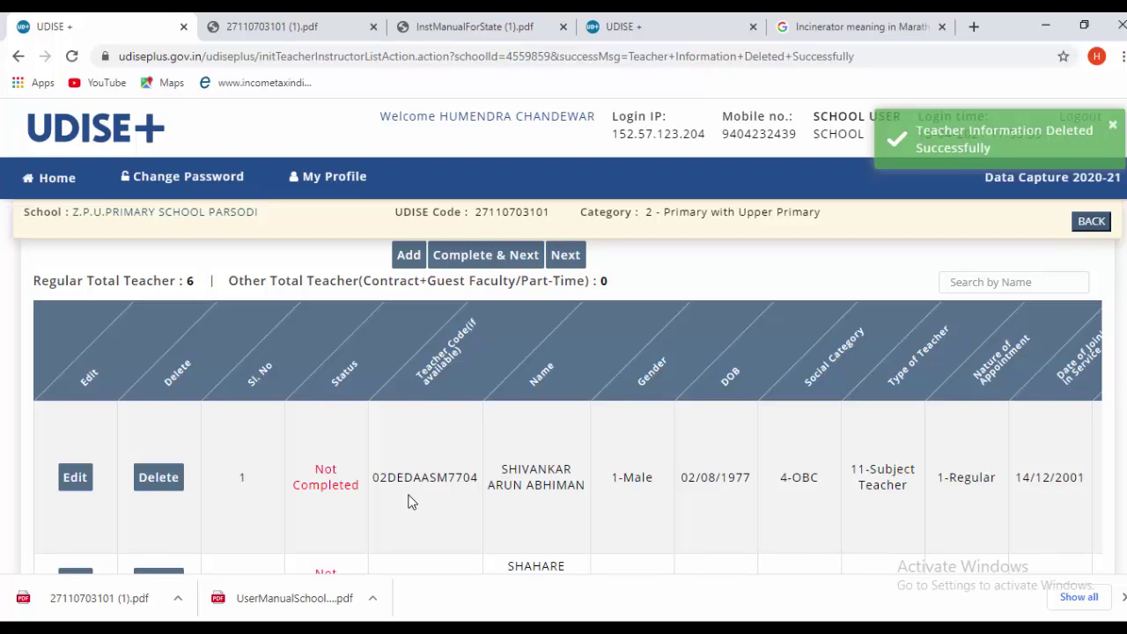
{"action": "scroll", "coordinate": [408, 502], "scroll_direction": "down", "scroll_amount": 2}
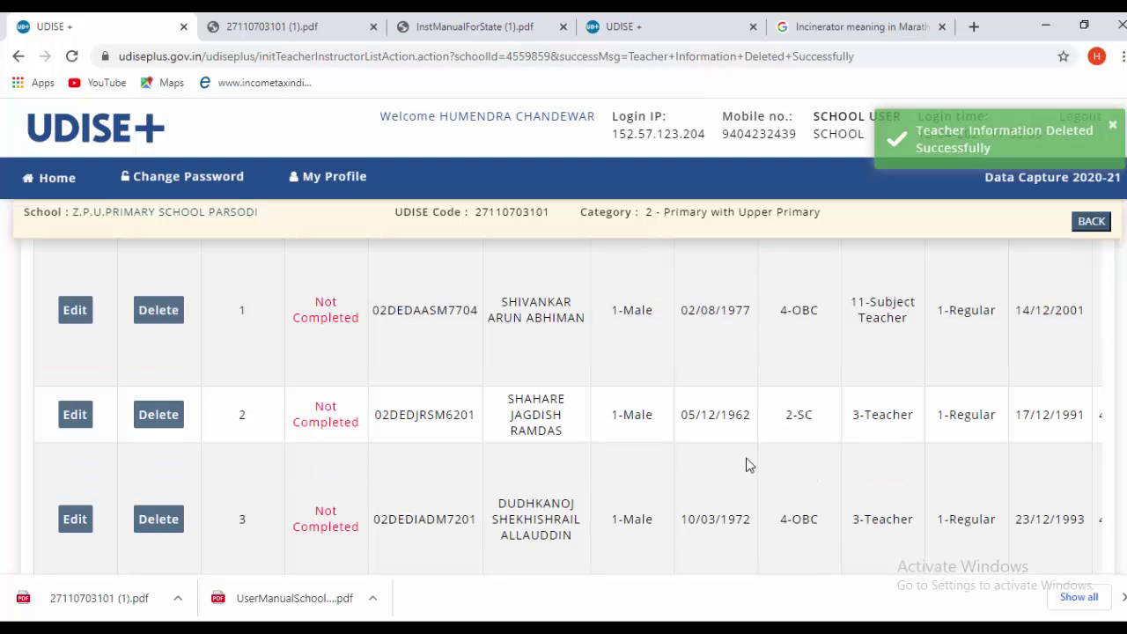
{"action": "scroll", "coordinate": [629, 503], "scroll_direction": "up", "scroll_amount": 1}
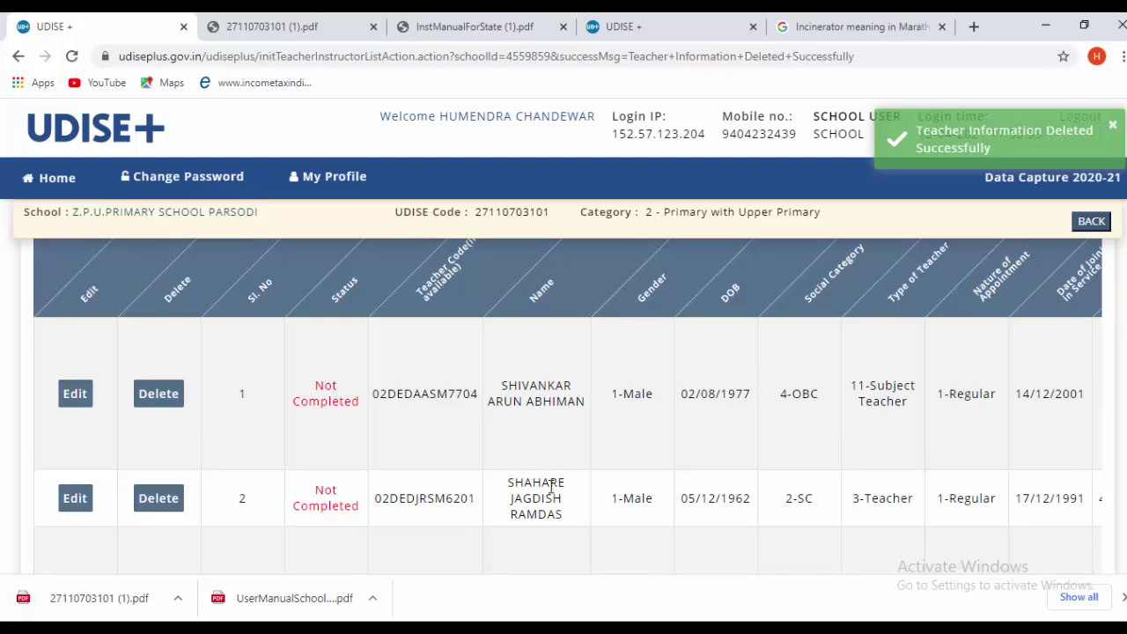
{"action": "scroll", "coordinate": [353, 423], "scroll_direction": "down", "scroll_amount": 1}
{"action": "scroll", "coordinate": [185, 379], "scroll_direction": "up", "scroll_amount": 2}
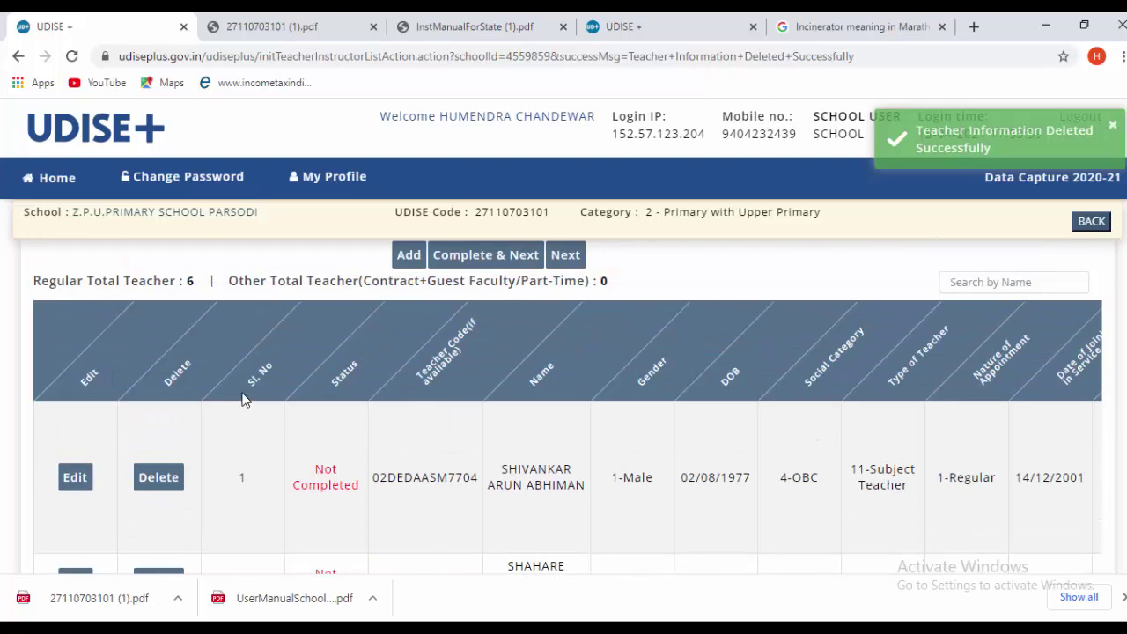
{"action": "scroll", "coordinate": [265, 414], "scroll_direction": "down", "scroll_amount": 2}
{"action": "scroll", "coordinate": [308, 419], "scroll_direction": "up", "scroll_amount": 3}
{"action": "scroll", "coordinate": [363, 423], "scroll_direction": "down", "scroll_amount": 3}
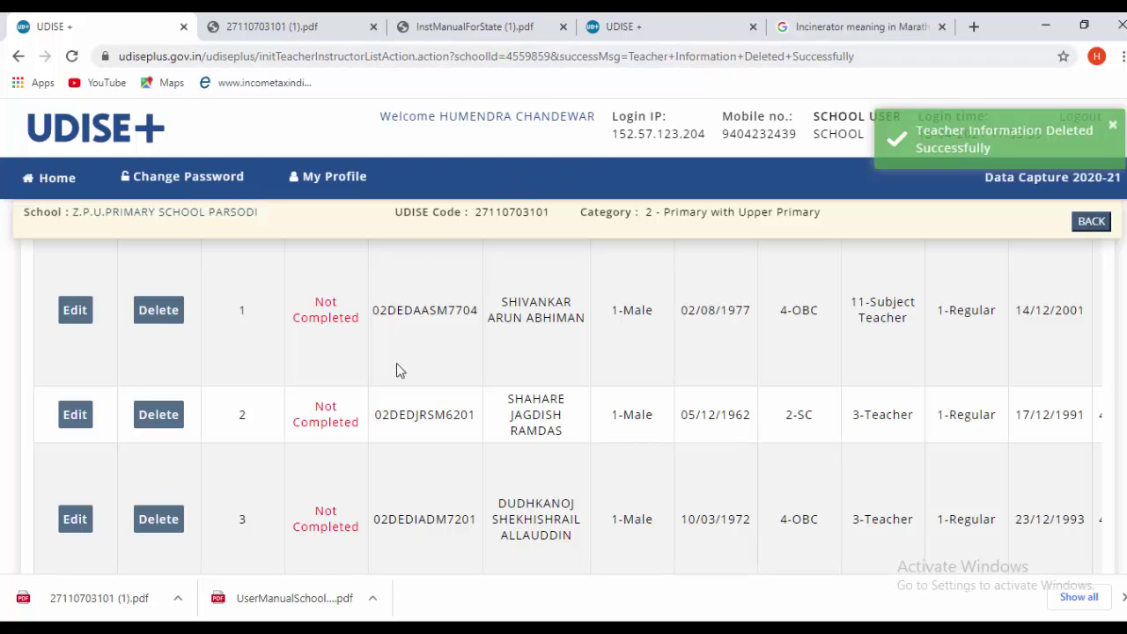
{"action": "scroll", "coordinate": [392, 379], "scroll_direction": "up", "scroll_amount": 2}
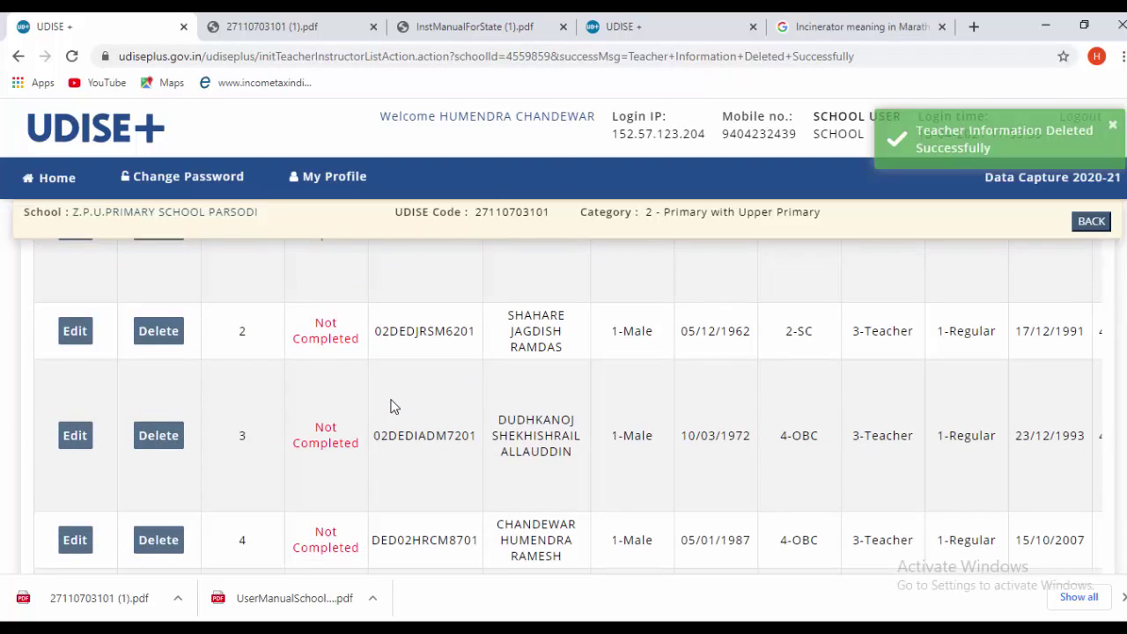
{"action": "scroll", "coordinate": [393, 403], "scroll_direction": "down", "scroll_amount": 1}
{"action": "scroll", "coordinate": [393, 405], "scroll_direction": "up", "scroll_amount": 3}
{"action": "scroll", "coordinate": [392, 405], "scroll_direction": "up", "scroll_amount": 1}
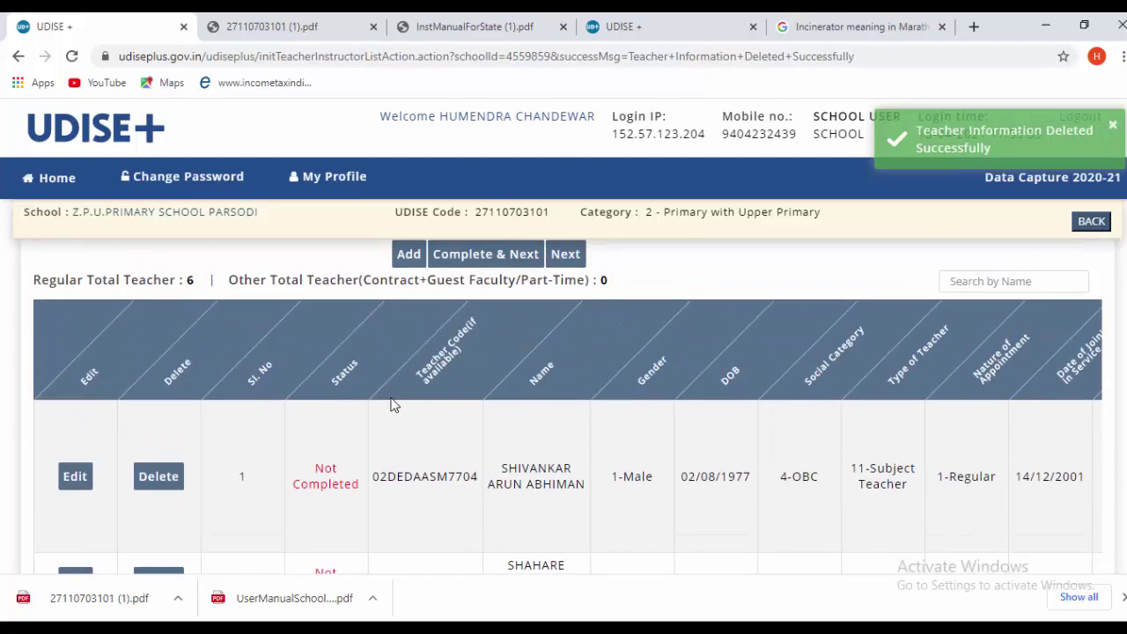
{"action": "scroll", "coordinate": [390, 403], "scroll_direction": "down", "scroll_amount": 2}
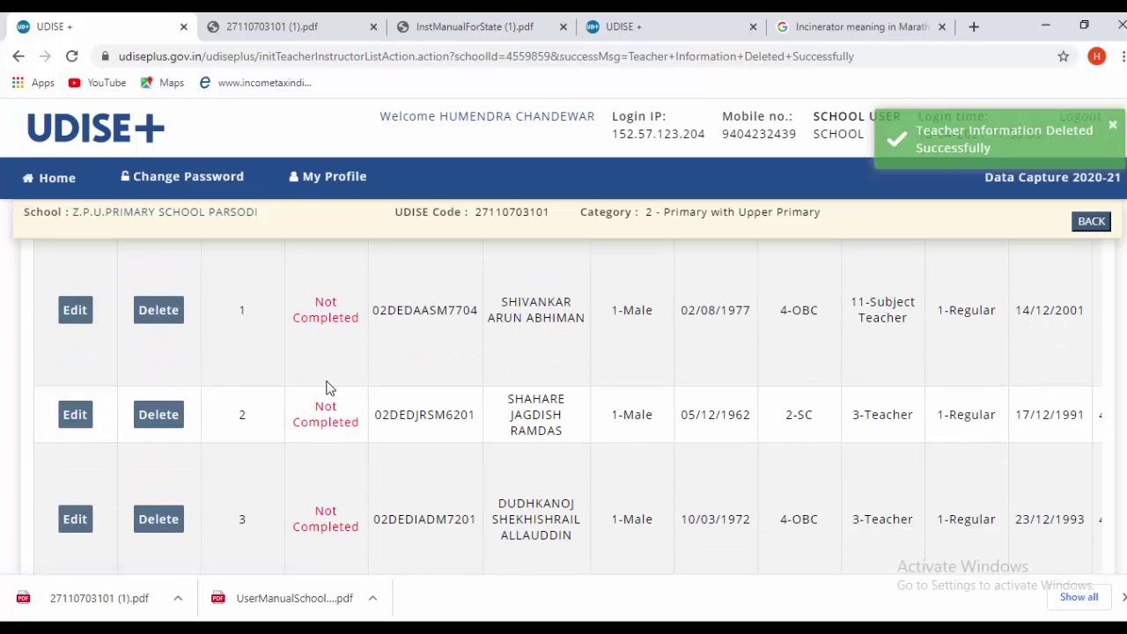
{"action": "left_click", "coordinate": [75, 314]}
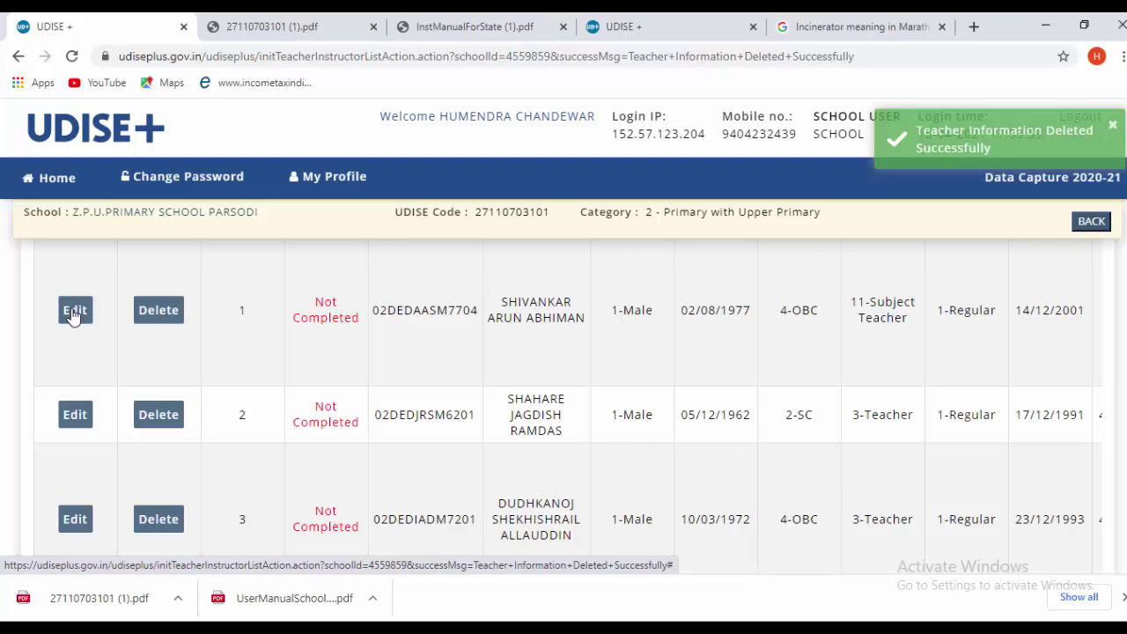
- Open the first teacher's record and review its details
{"action": "left_click", "coordinate": [75, 313]}
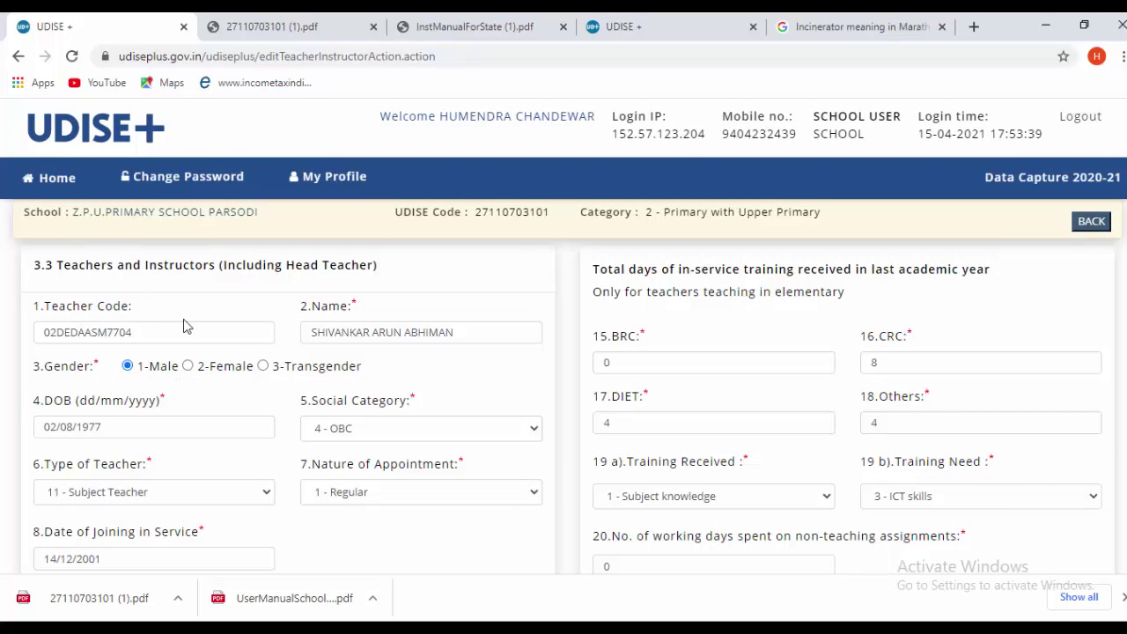
{"action": "scroll", "coordinate": [176, 449], "scroll_direction": "down", "scroll_amount": 1}
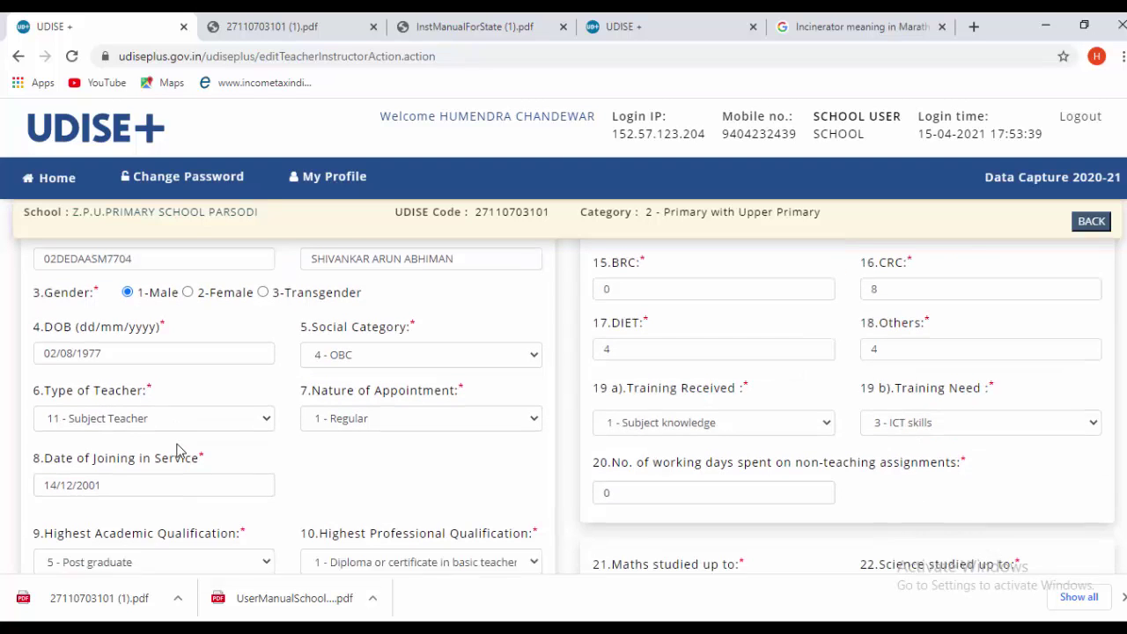
{"action": "scroll", "coordinate": [132, 473], "scroll_direction": "down", "scroll_amount": 2}
{"action": "scroll", "coordinate": [106, 463], "scroll_direction": "down", "scroll_amount": 2}
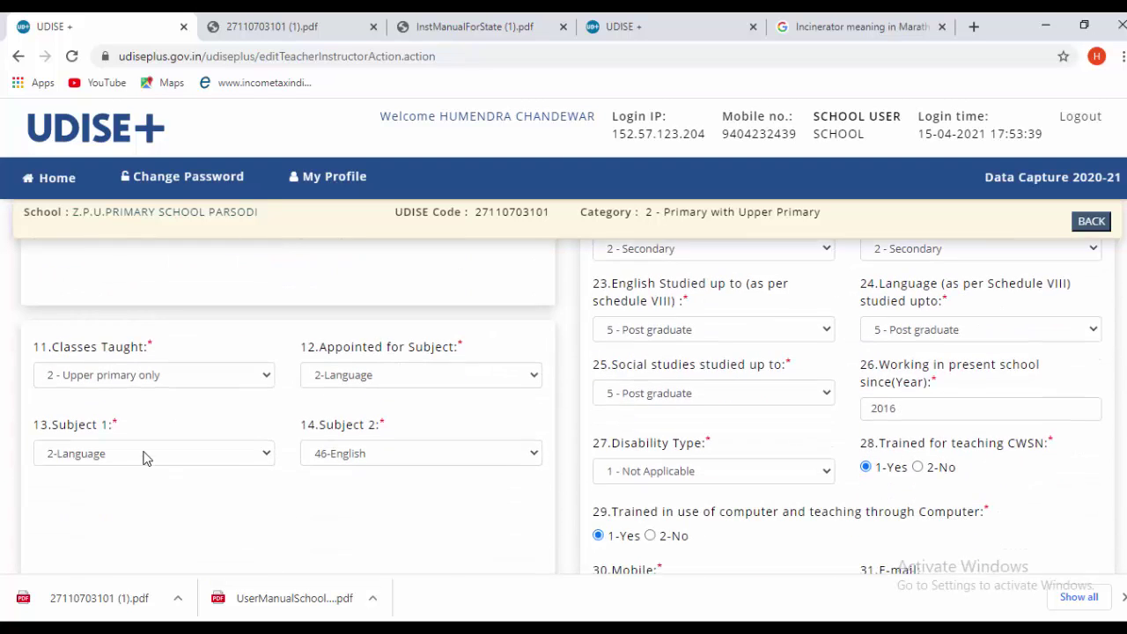
{"action": "scroll", "coordinate": [219, 491], "scroll_direction": "down", "scroll_amount": 1}
{"action": "scroll", "coordinate": [433, 483], "scroll_direction": "up", "scroll_amount": 3}
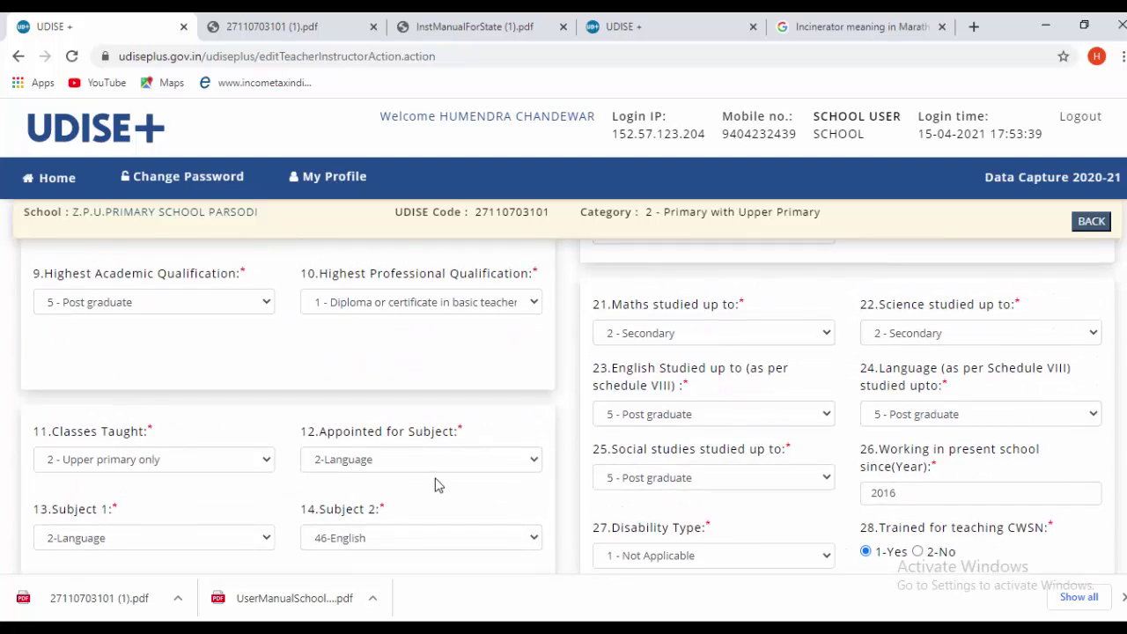
{"action": "scroll", "coordinate": [397, 471], "scroll_direction": "up", "scroll_amount": 1}
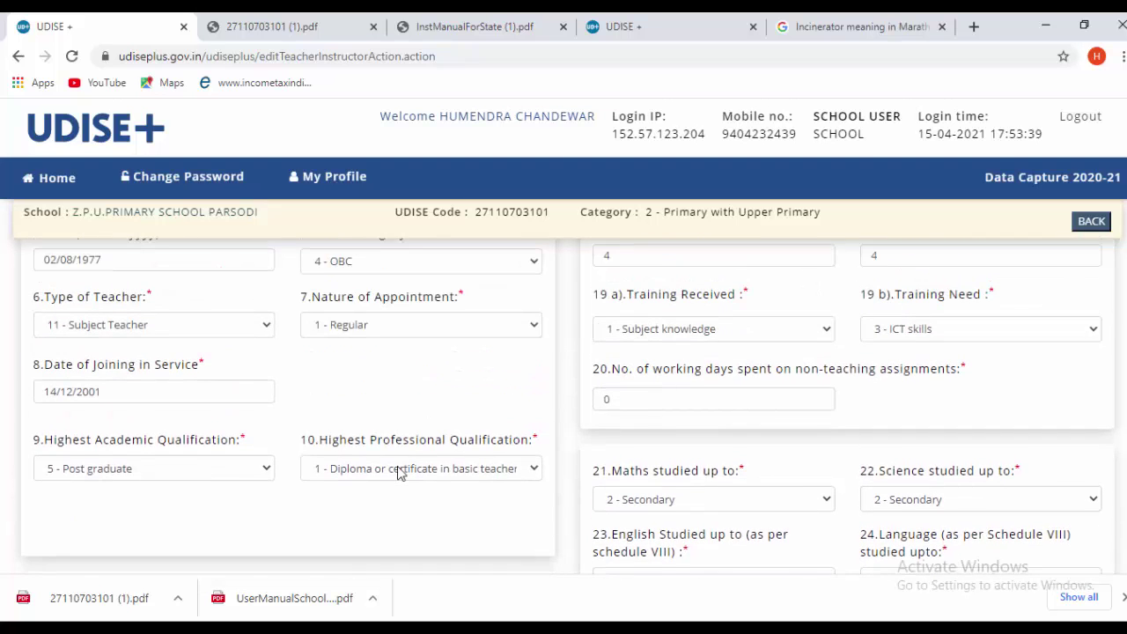
{"action": "scroll", "coordinate": [398, 473], "scroll_direction": "up", "scroll_amount": 2}
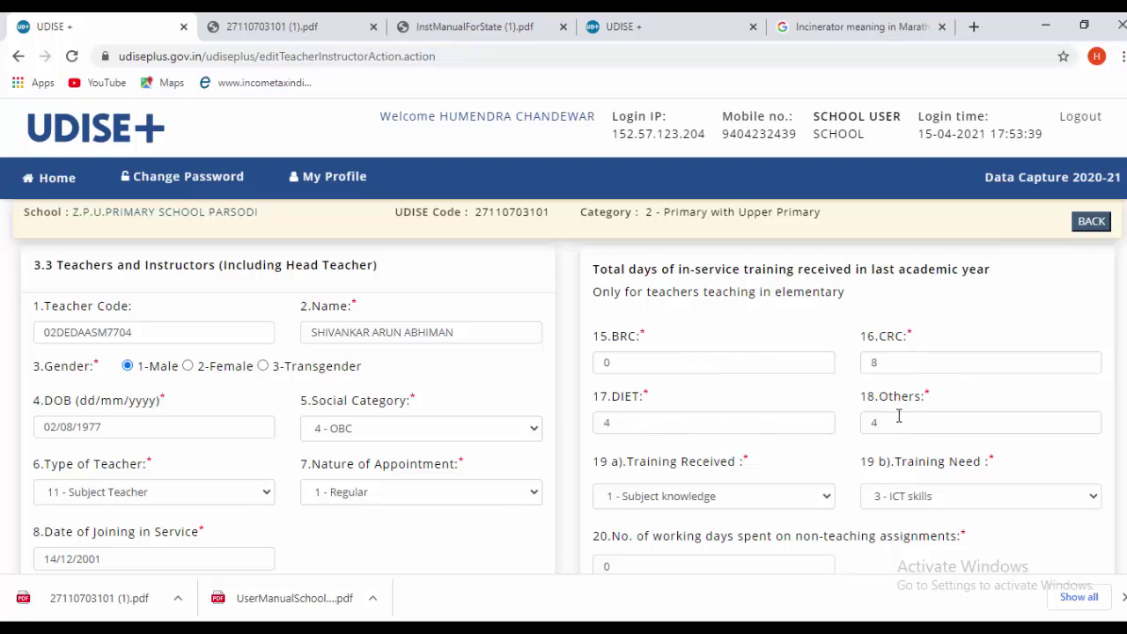
- Save the first teacher's record as Completed and open teacher 2 for editing
{"action": "scroll", "coordinate": [900, 416], "scroll_direction": "down", "scroll_amount": 4}
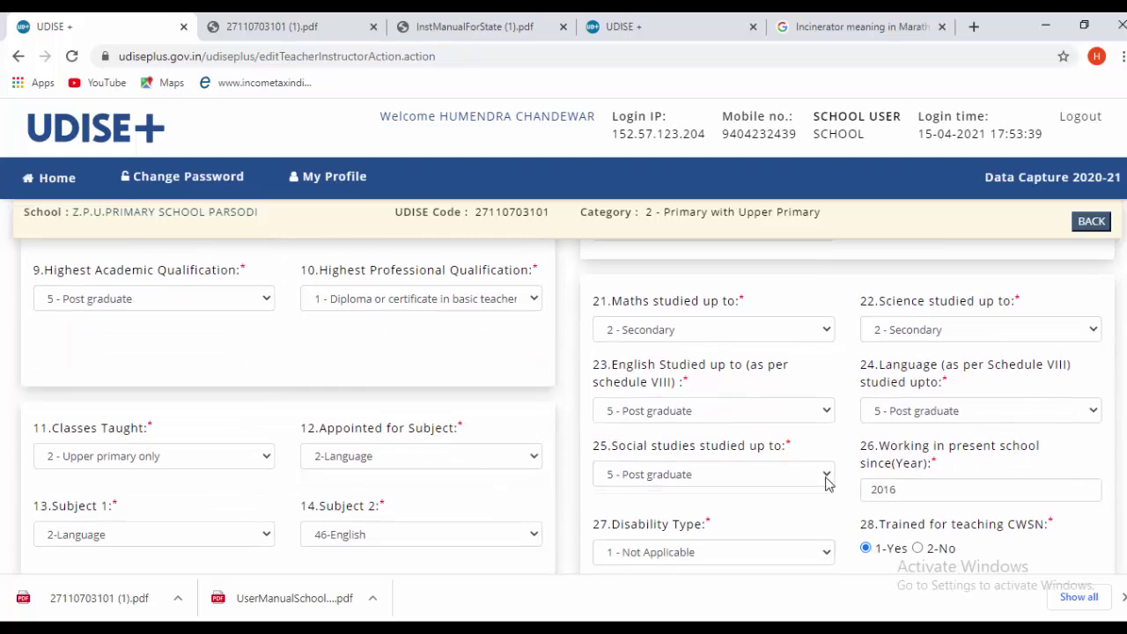
{"action": "scroll", "coordinate": [828, 482], "scroll_direction": "down", "scroll_amount": 3}
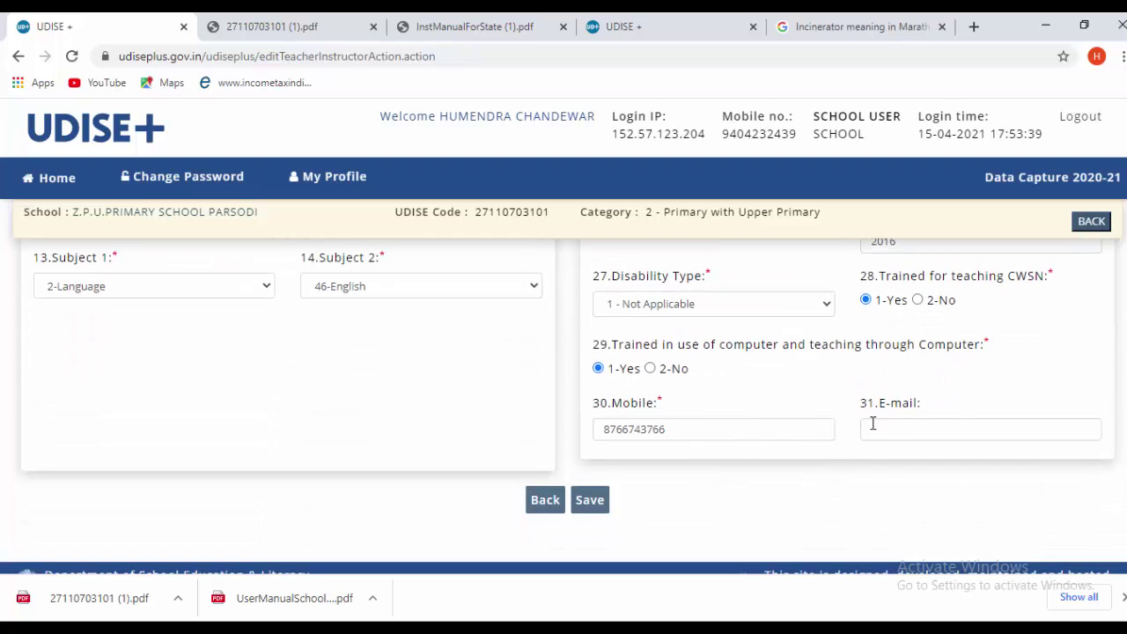
{"action": "scroll", "coordinate": [802, 432], "scroll_direction": "up", "scroll_amount": 1}
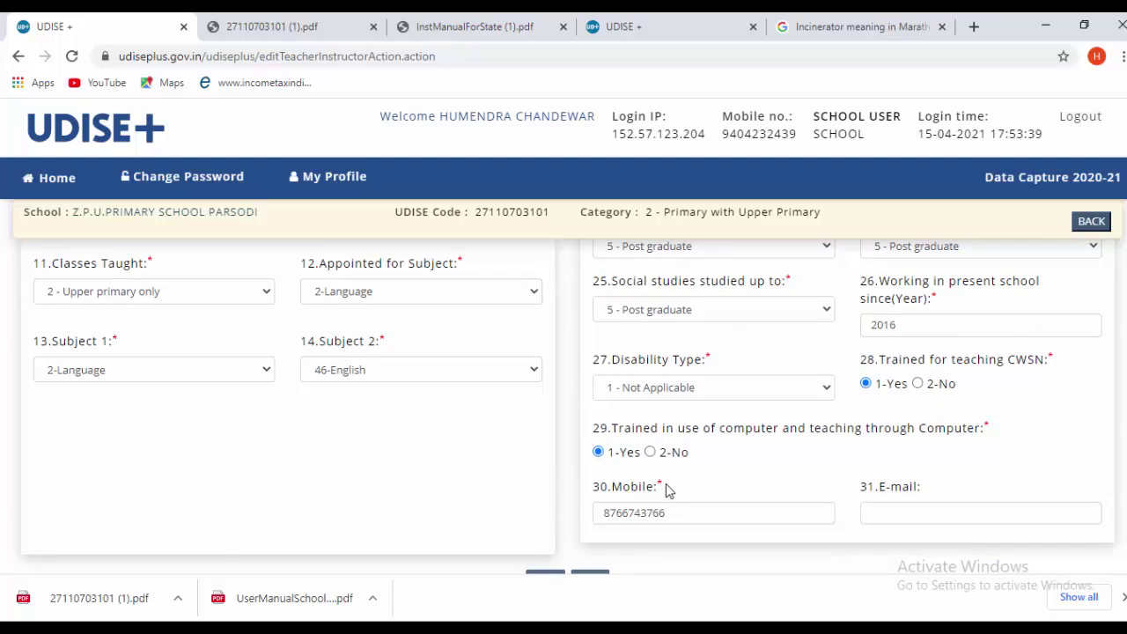
{"action": "scroll", "coordinate": [666, 491], "scroll_direction": "up", "scroll_amount": 2}
{"action": "scroll", "coordinate": [667, 491], "scroll_direction": "up", "scroll_amount": 1}
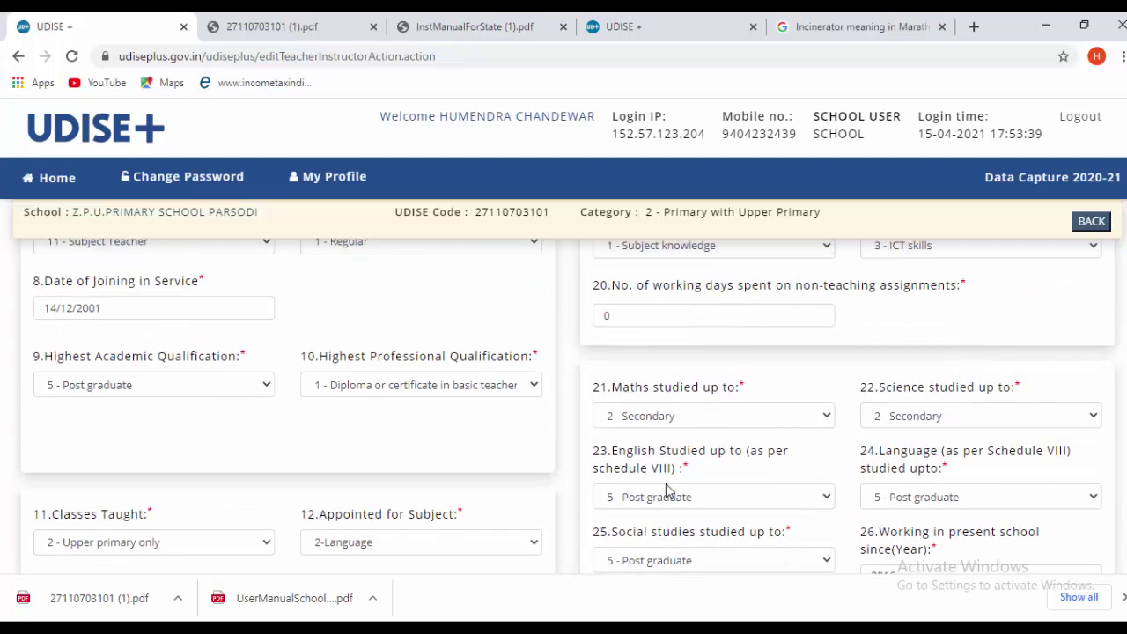
{"action": "scroll", "coordinate": [667, 490], "scroll_direction": "down", "scroll_amount": 4}
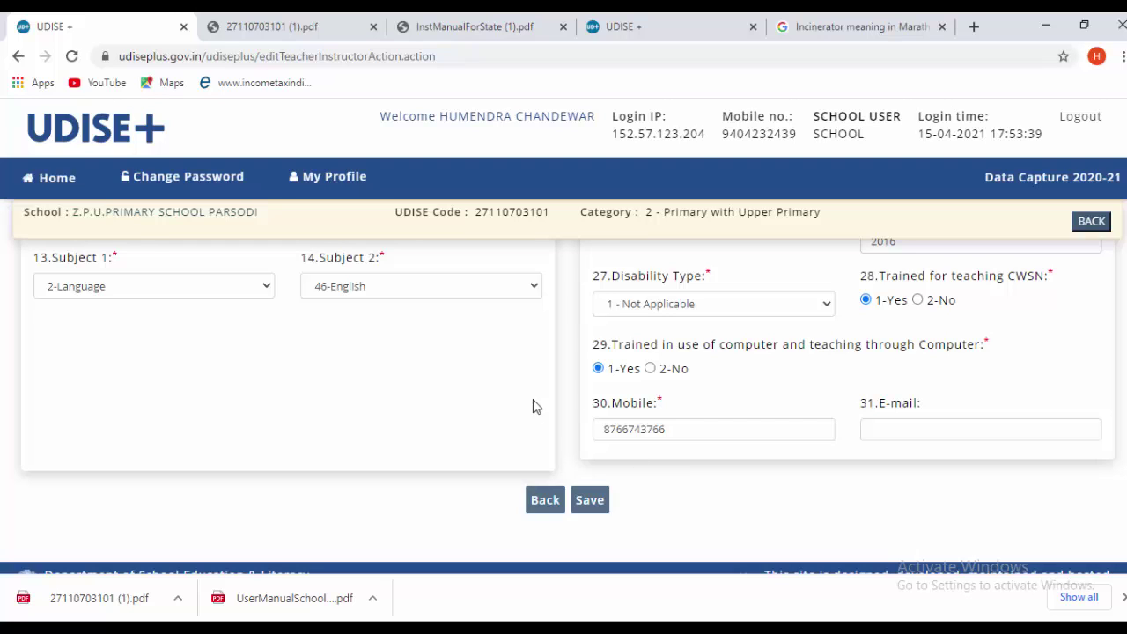
{"action": "left_click", "coordinate": [596, 500]}
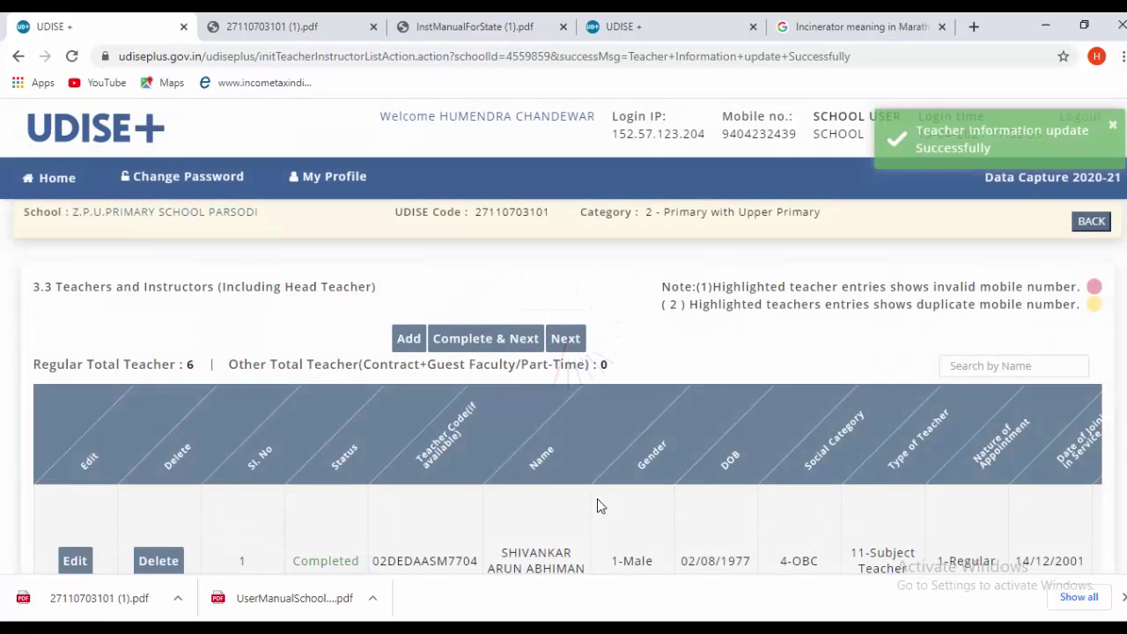
{"action": "scroll", "coordinate": [596, 493], "scroll_direction": "down", "scroll_amount": 2}
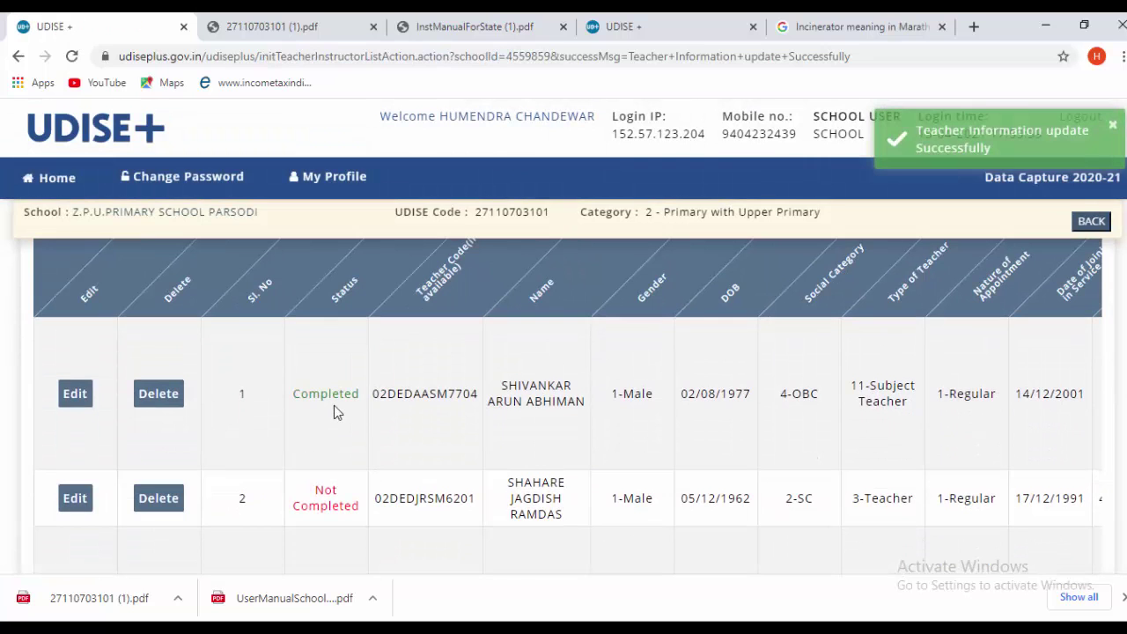
{"action": "left_click", "coordinate": [75, 499]}
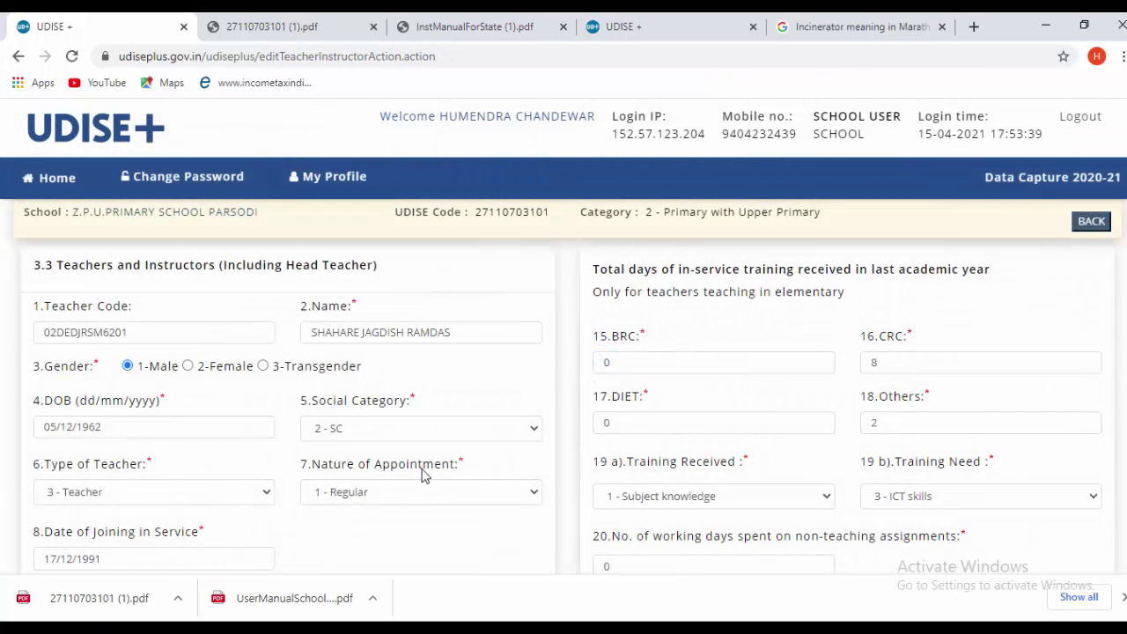
- Review the second teacher's form and save it so that row shows Completed
{"action": "scroll", "coordinate": [467, 490], "scroll_direction": "down", "scroll_amount": 2}
{"action": "scroll", "coordinate": [467, 491], "scroll_direction": "down", "scroll_amount": 4}
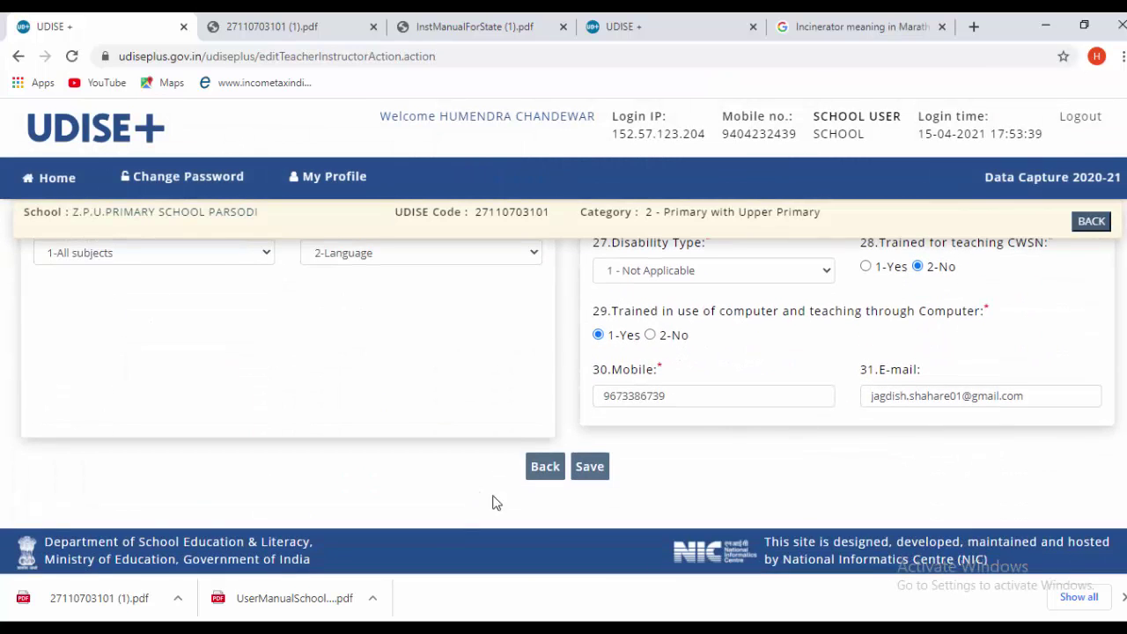
{"action": "scroll", "coordinate": [539, 420], "scroll_direction": "up", "scroll_amount": 4}
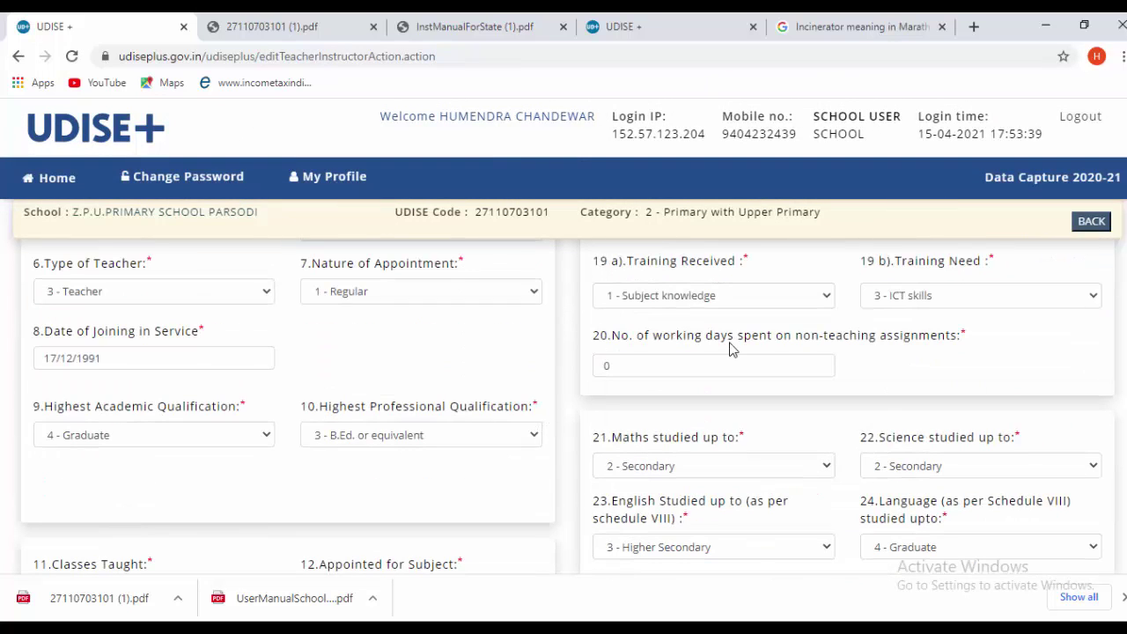
{"action": "scroll", "coordinate": [731, 350], "scroll_direction": "up", "scroll_amount": 3}
{"action": "scroll", "coordinate": [747, 378], "scroll_direction": "down", "scroll_amount": 5}
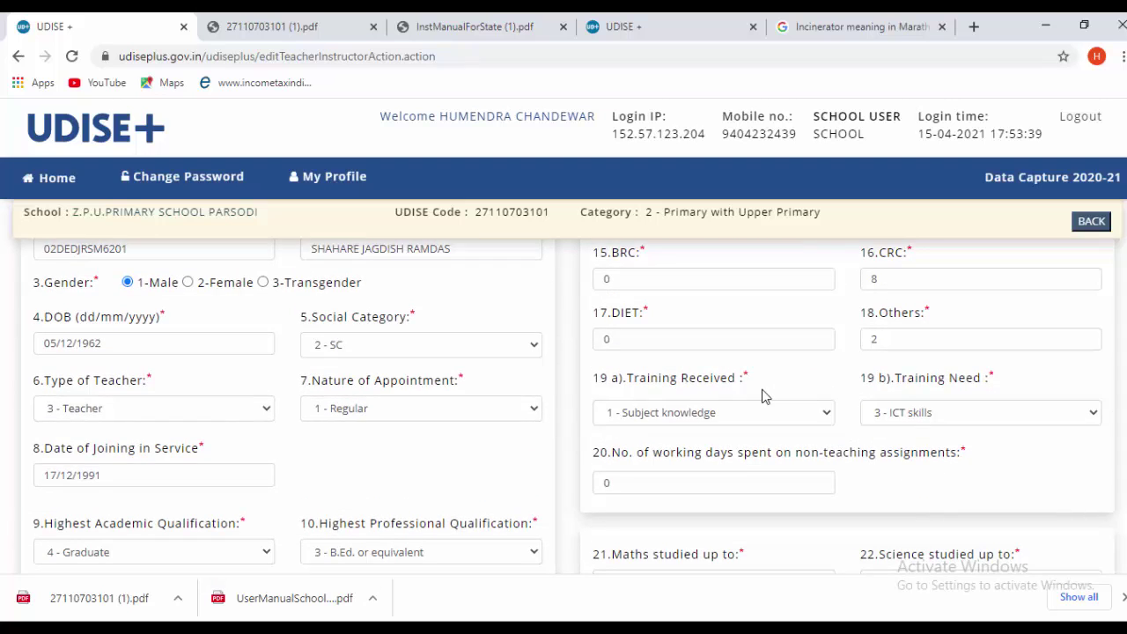
{"action": "scroll", "coordinate": [763, 414], "scroll_direction": "down", "scroll_amount": 3}
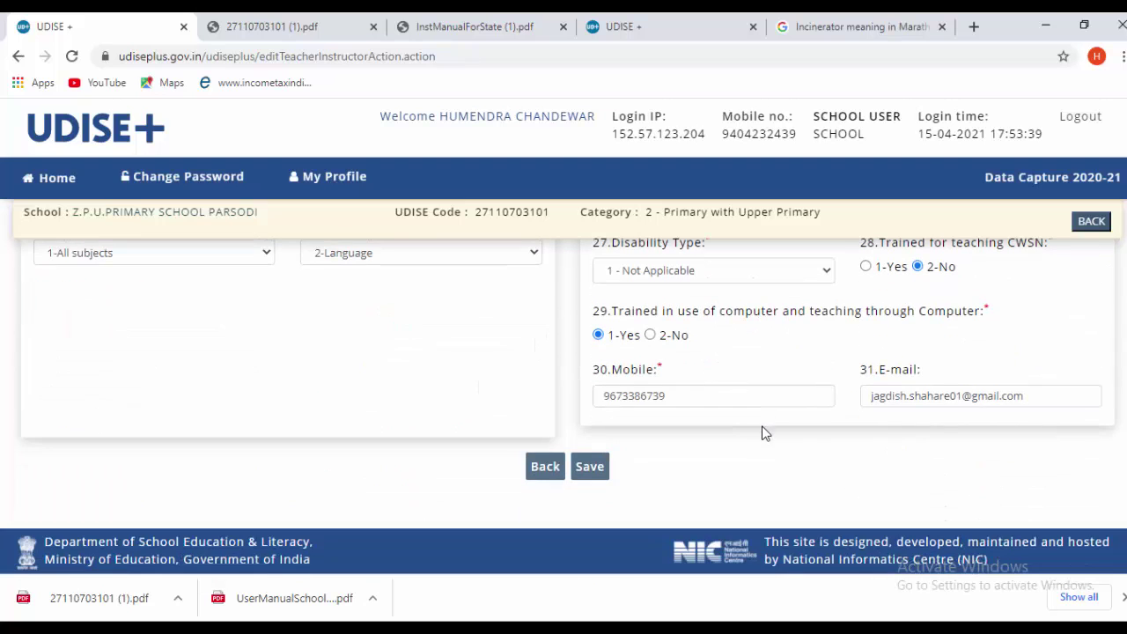
{"action": "scroll", "coordinate": [742, 340], "scroll_direction": "up", "scroll_amount": 2}
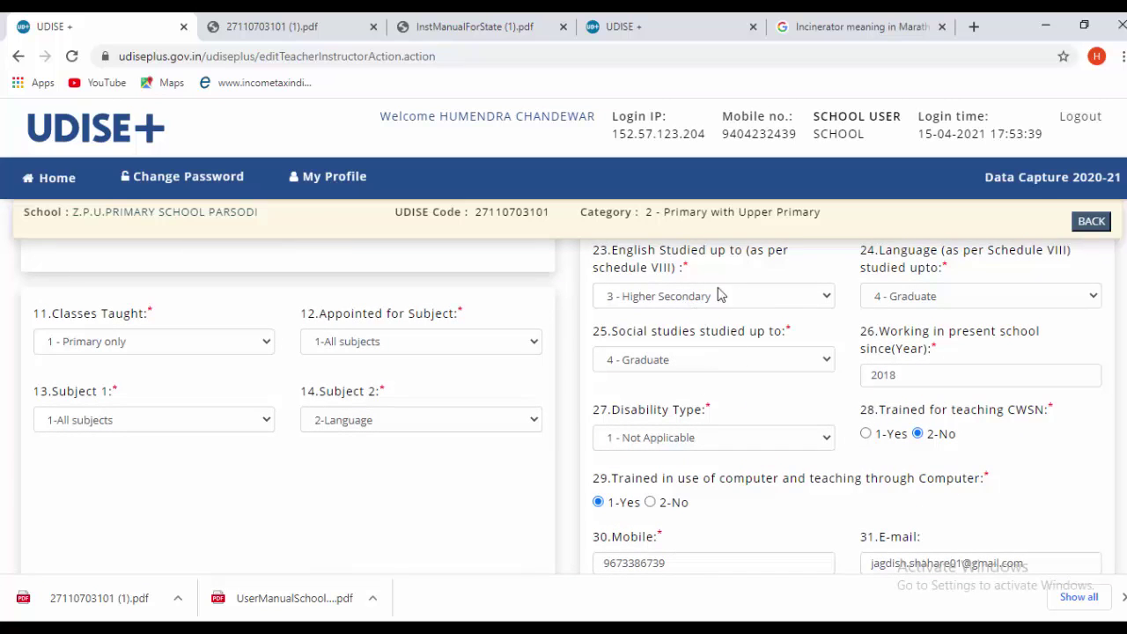
{"action": "scroll", "coordinate": [745, 440], "scroll_direction": "down", "scroll_amount": 2}
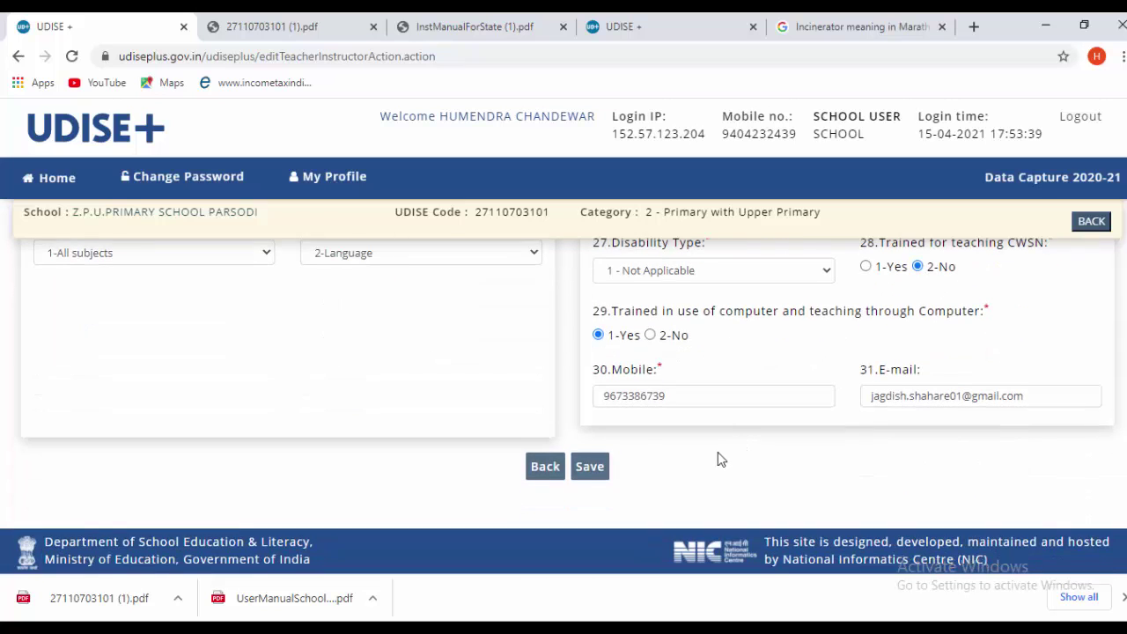
{"action": "left_click", "coordinate": [601, 469]}
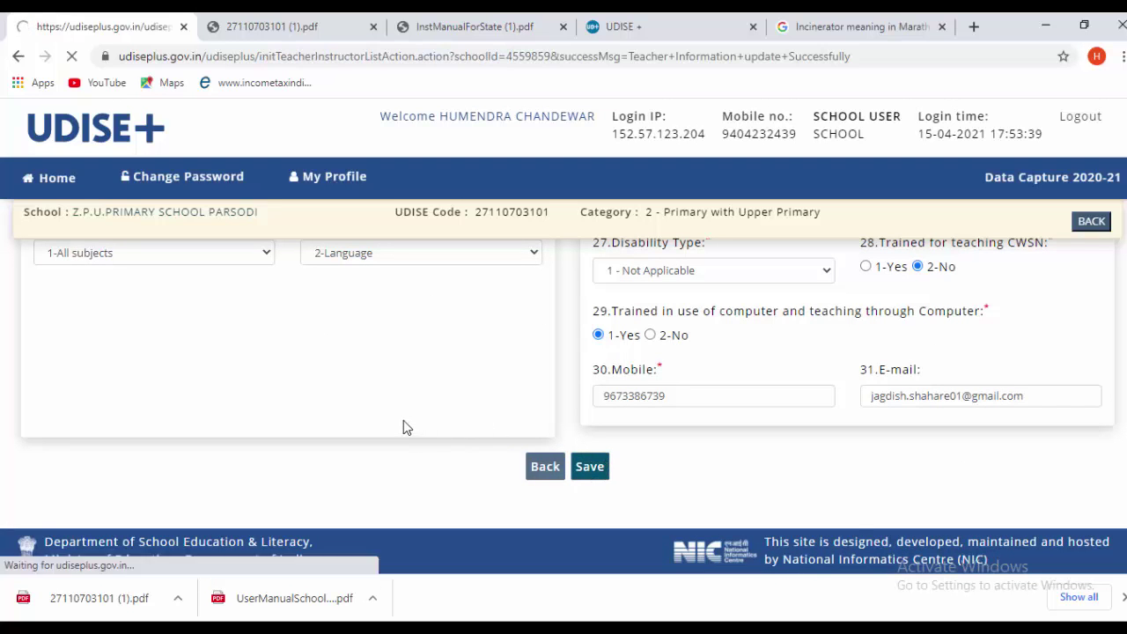
- Open the third teacher's record (row 3) for editing
{"action": "scroll", "coordinate": [480, 450], "scroll_direction": "down", "scroll_amount": 1}
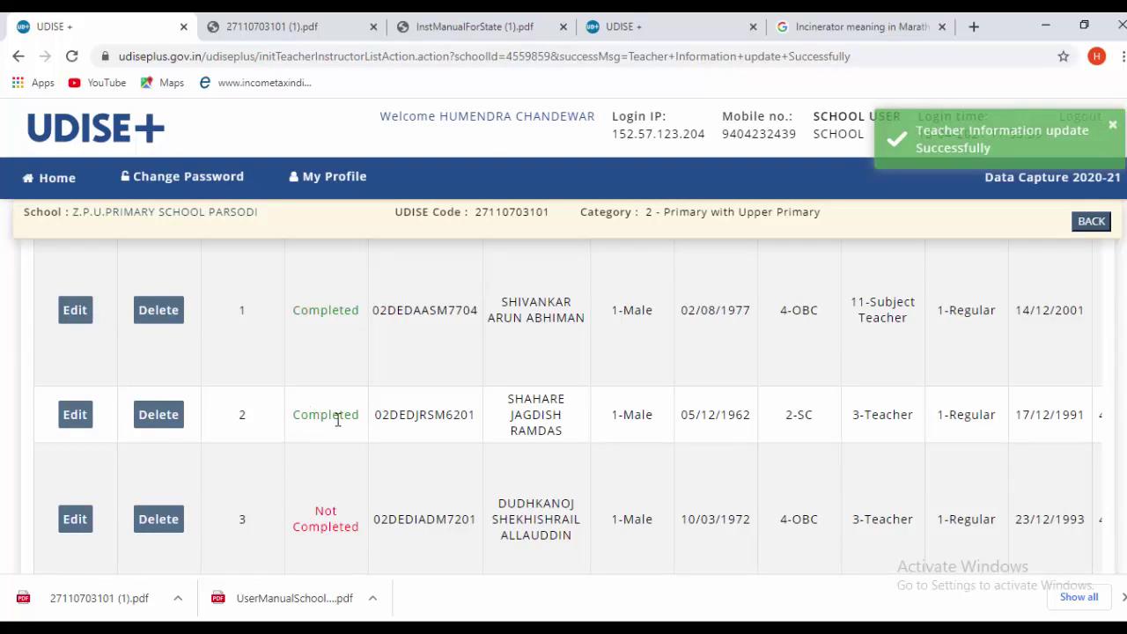
{"action": "scroll", "coordinate": [361, 427], "scroll_direction": "down", "scroll_amount": 2}
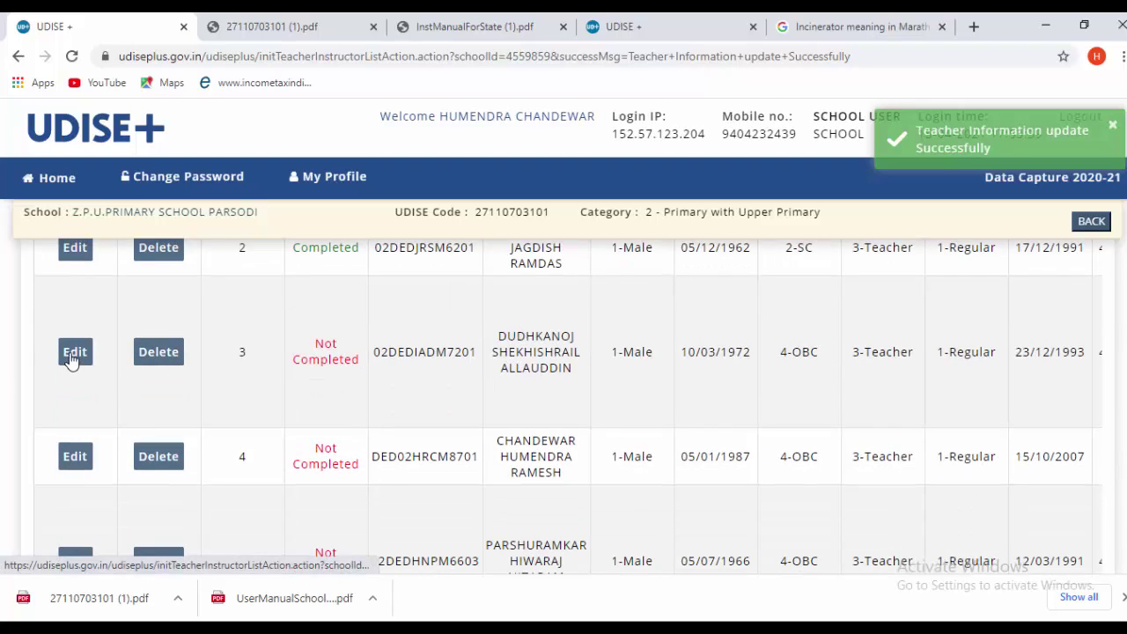
{"action": "left_click", "coordinate": [75, 354]}
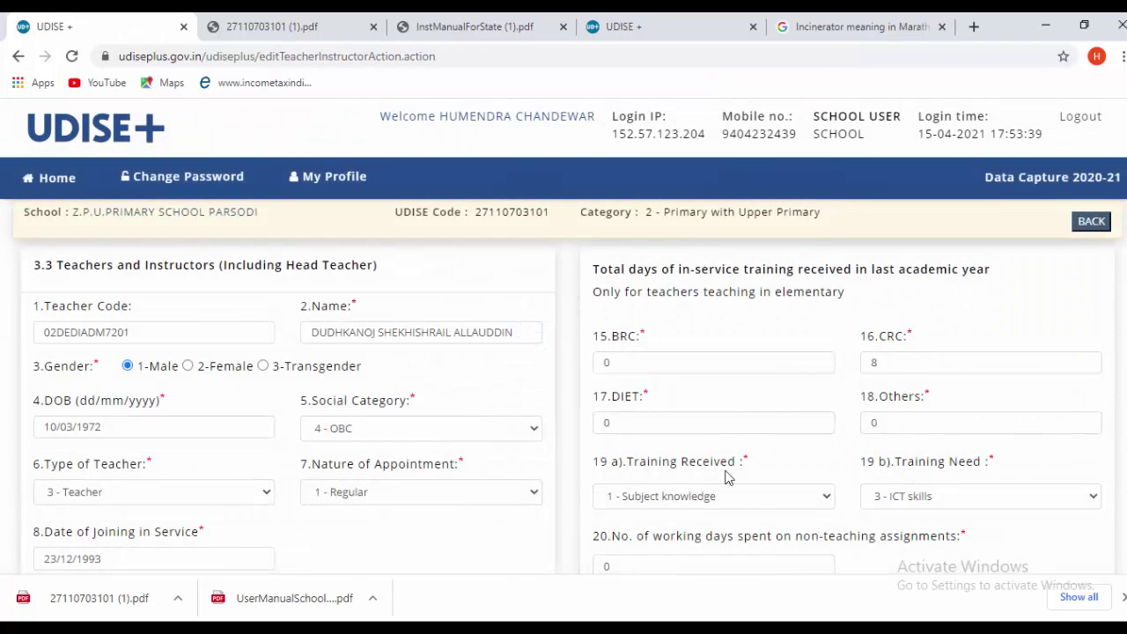
- Save the third teacher's record without changes, returning to the list of 6 teachers
{"action": "scroll", "coordinate": [445, 431], "scroll_direction": "down", "scroll_amount": 10}
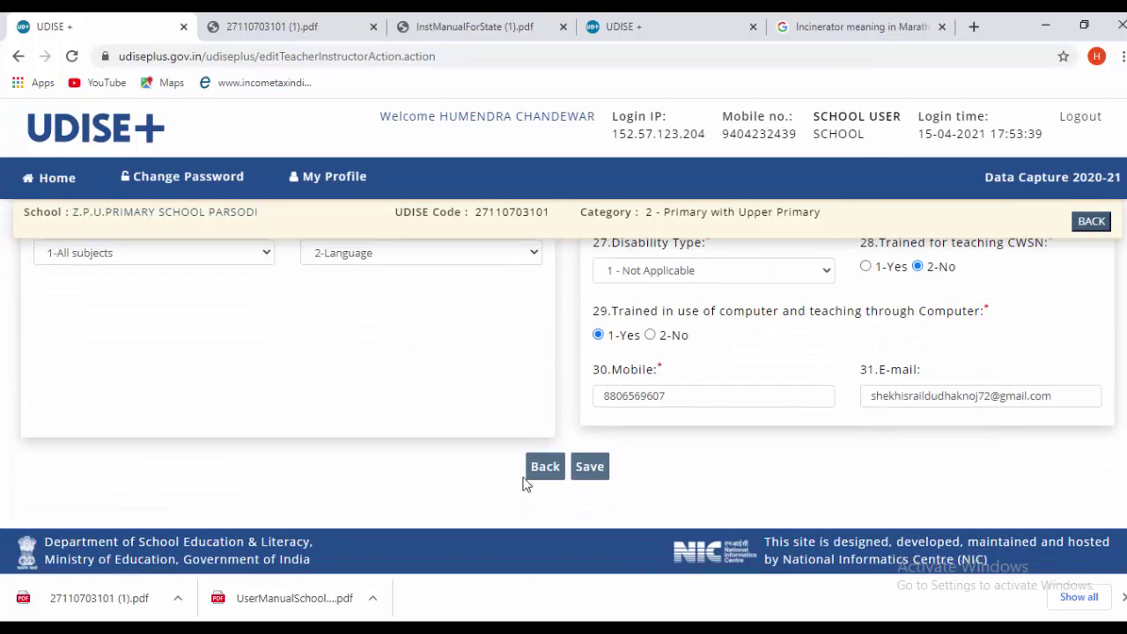
{"action": "left_click", "coordinate": [589, 473]}
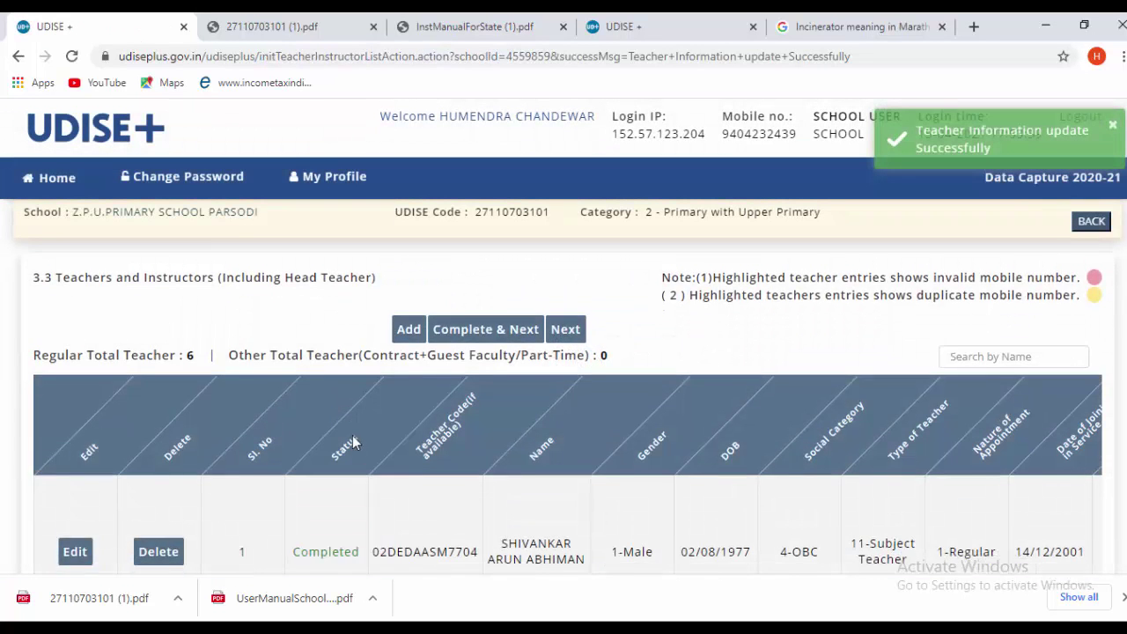
- Open row 4's teacher record, the next one still Not Completed, for editing
{"action": "scroll", "coordinate": [361, 445], "scroll_direction": "down", "scroll_amount": 3}
{"action": "scroll", "coordinate": [368, 455], "scroll_direction": "down", "scroll_amount": 3}
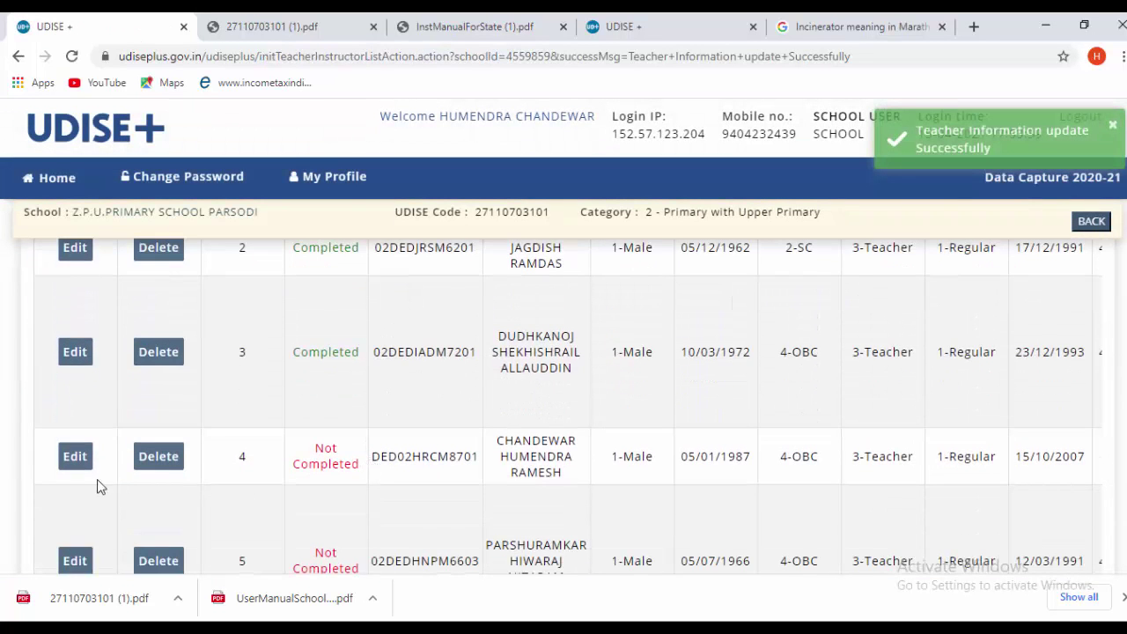
{"action": "left_click", "coordinate": [78, 464]}
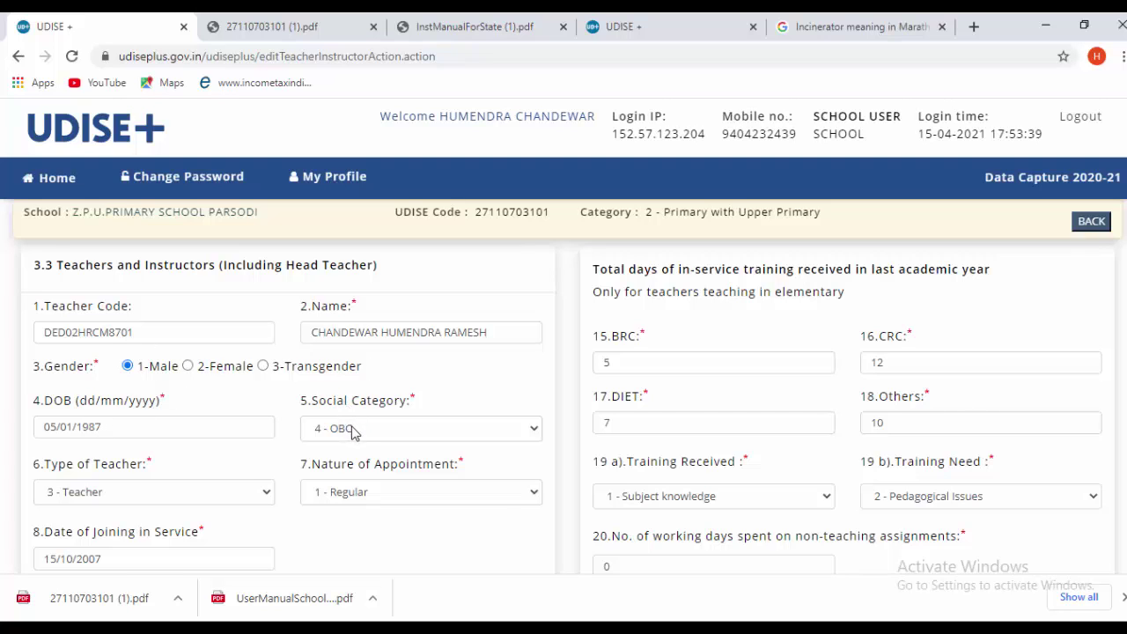
{"action": "left_click", "coordinate": [110, 501]}
{"action": "left_click", "coordinate": [110, 501]}
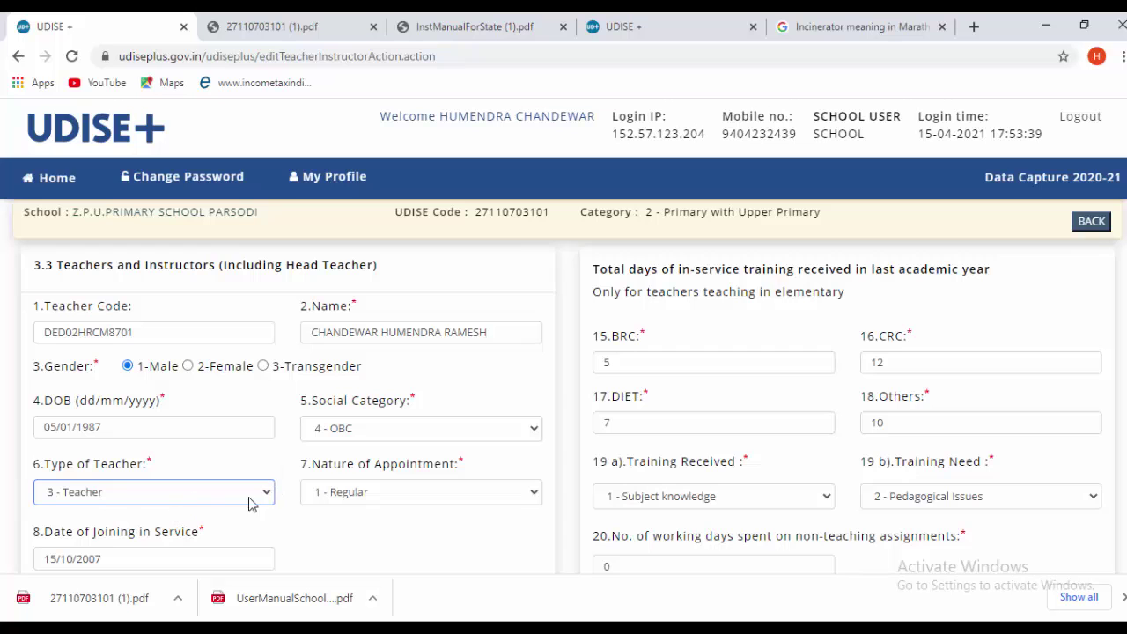
{"action": "left_click", "coordinate": [172, 500]}
{"action": "left_click", "coordinate": [172, 500]}
{"action": "scroll", "coordinate": [608, 458], "scroll_direction": "down", "scroll_amount": 1}
{"action": "scroll", "coordinate": [614, 464], "scroll_direction": "down", "scroll_amount": 2}
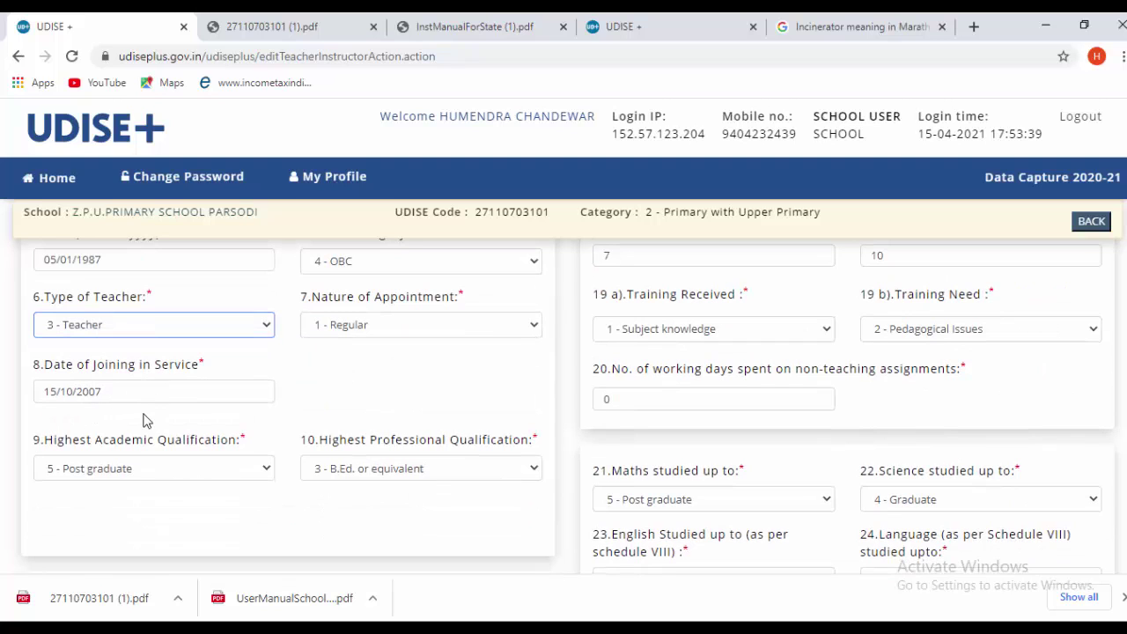
{"action": "left_click", "coordinate": [172, 470]}
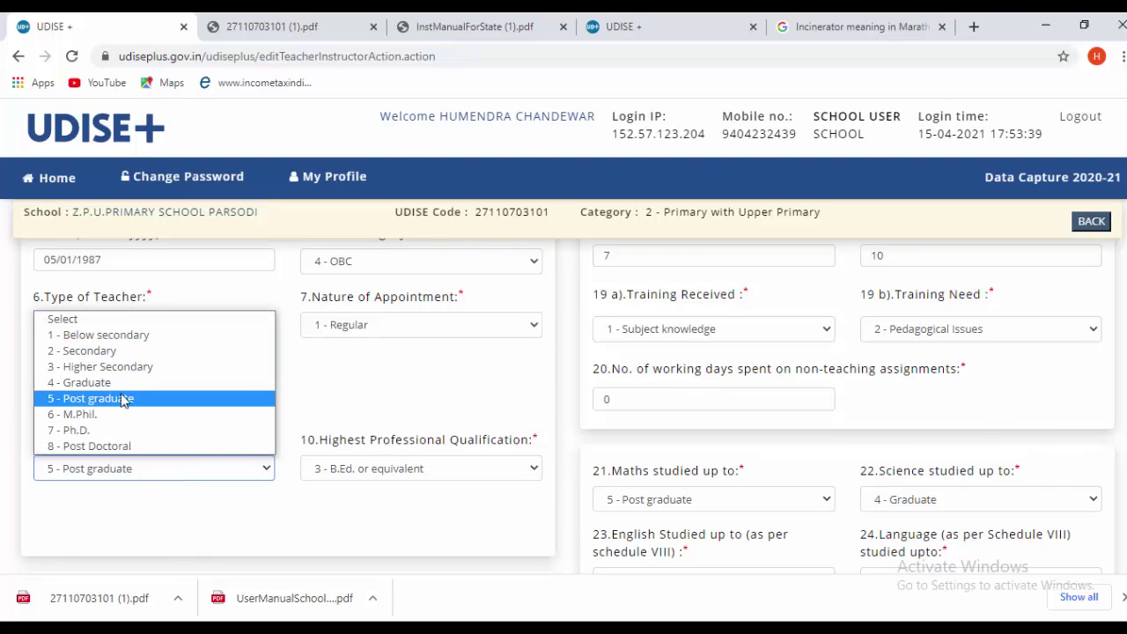
{"action": "left_click", "coordinate": [124, 399]}
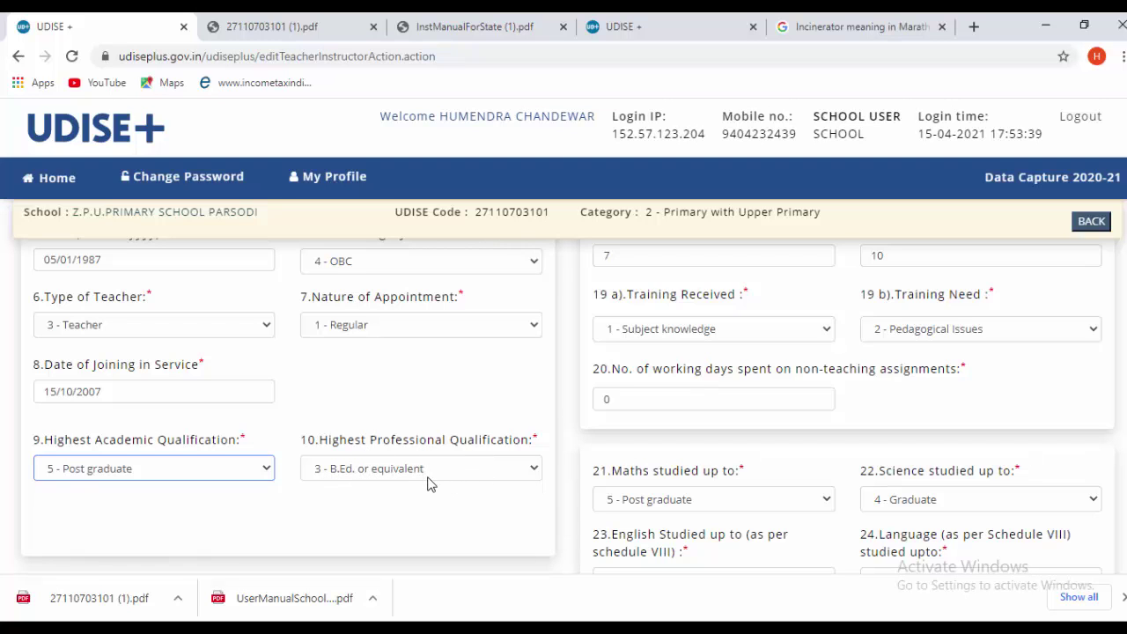
{"action": "scroll", "coordinate": [428, 484], "scroll_direction": "down", "scroll_amount": 2}
{"action": "scroll", "coordinate": [168, 468], "scroll_direction": "down", "scroll_amount": 1}
{"action": "scroll", "coordinate": [161, 468], "scroll_direction": "down", "scroll_amount": 1}
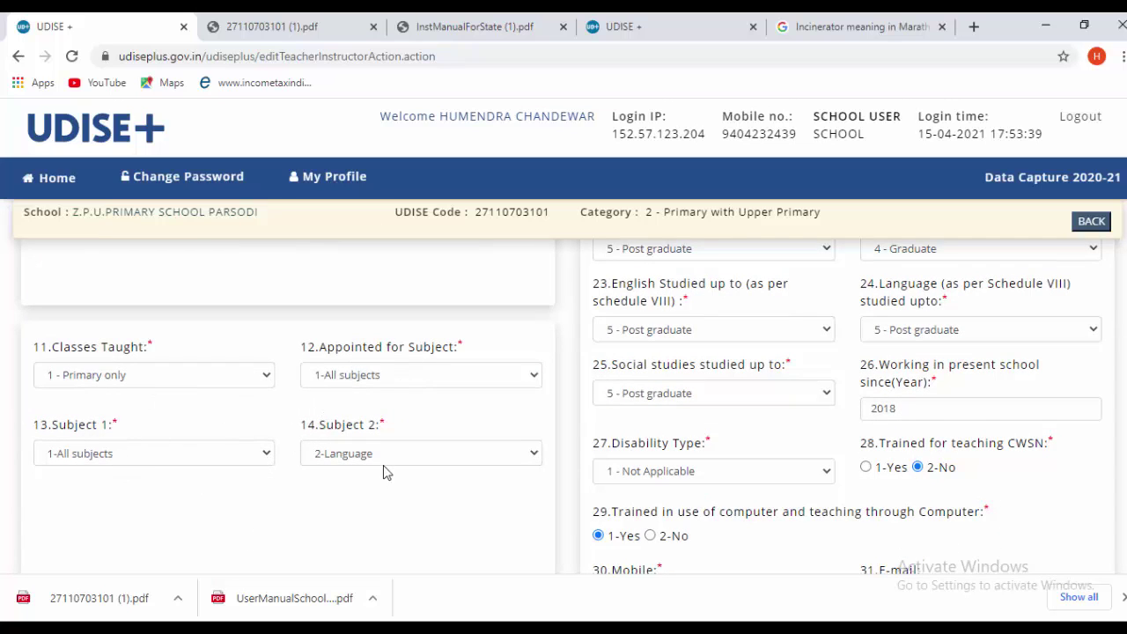
{"action": "scroll", "coordinate": [384, 470], "scroll_direction": "down", "scroll_amount": 2}
{"action": "scroll", "coordinate": [385, 476], "scroll_direction": "up", "scroll_amount": 7}
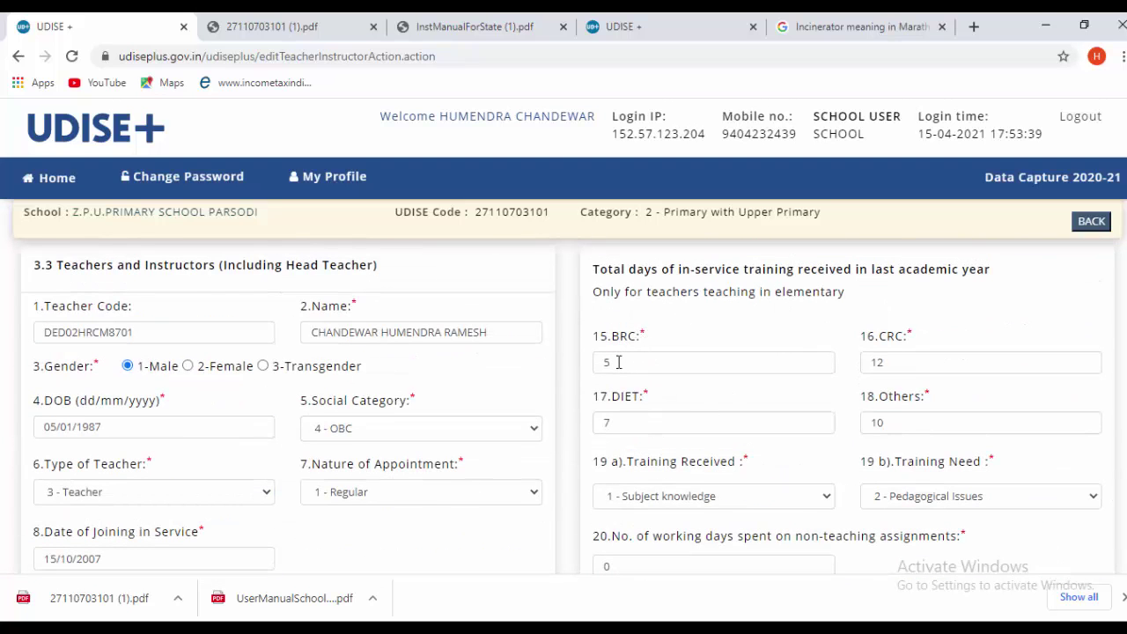
{"action": "double_click", "coordinate": [617, 365]}
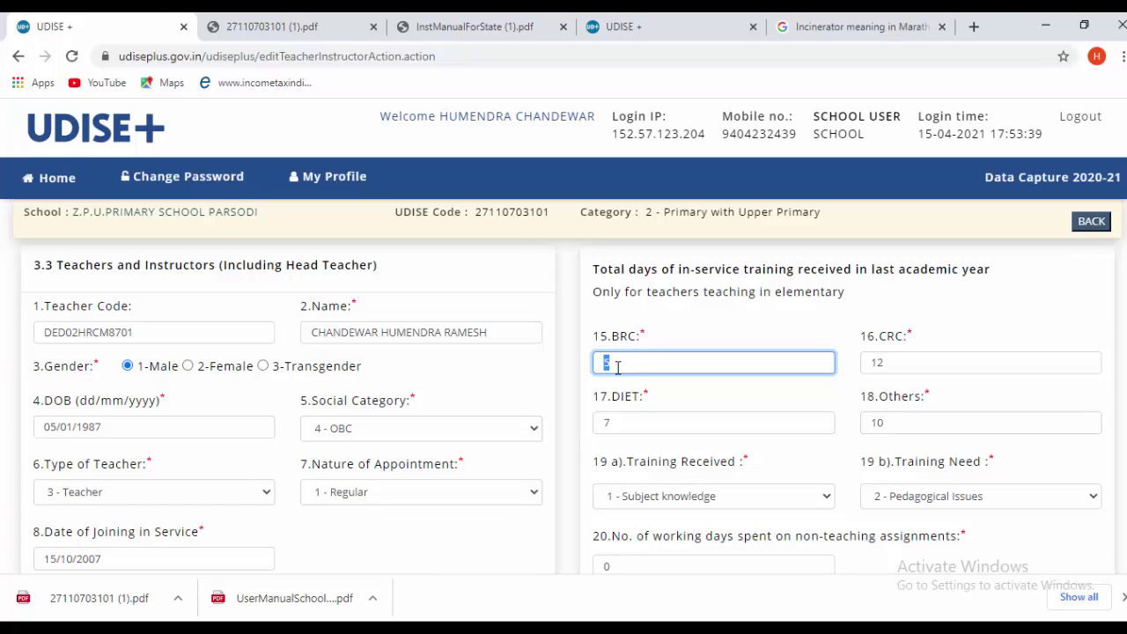
{"action": "type", "text": "3"}
{"action": "double_click", "coordinate": [911, 372]}
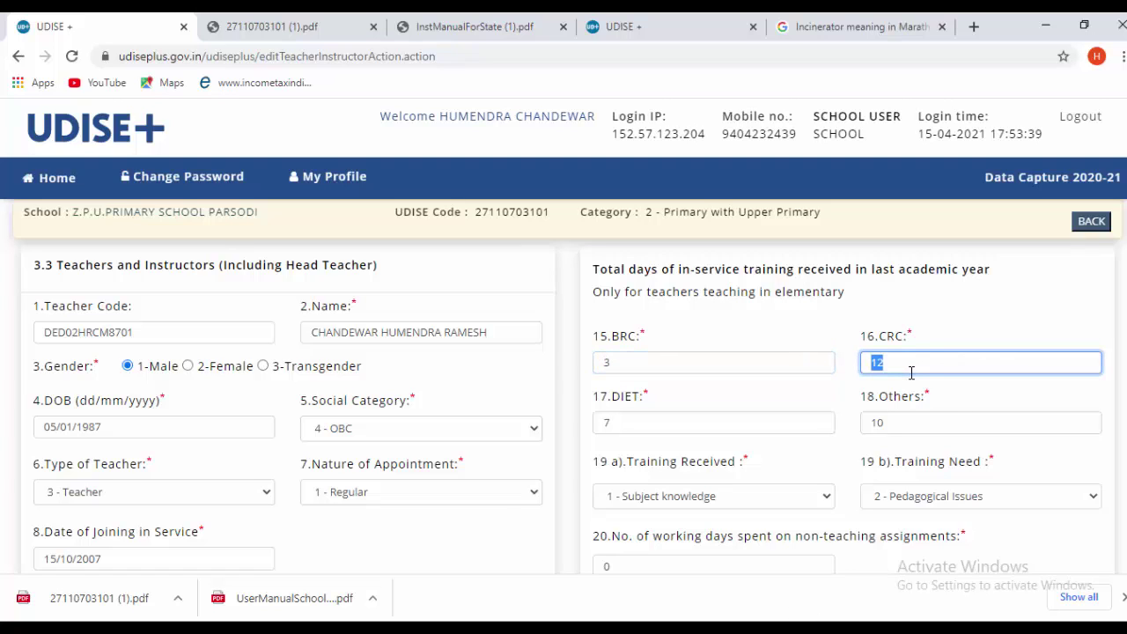
{"action": "type", "text": "5"}
{"action": "double_click", "coordinate": [620, 426]}
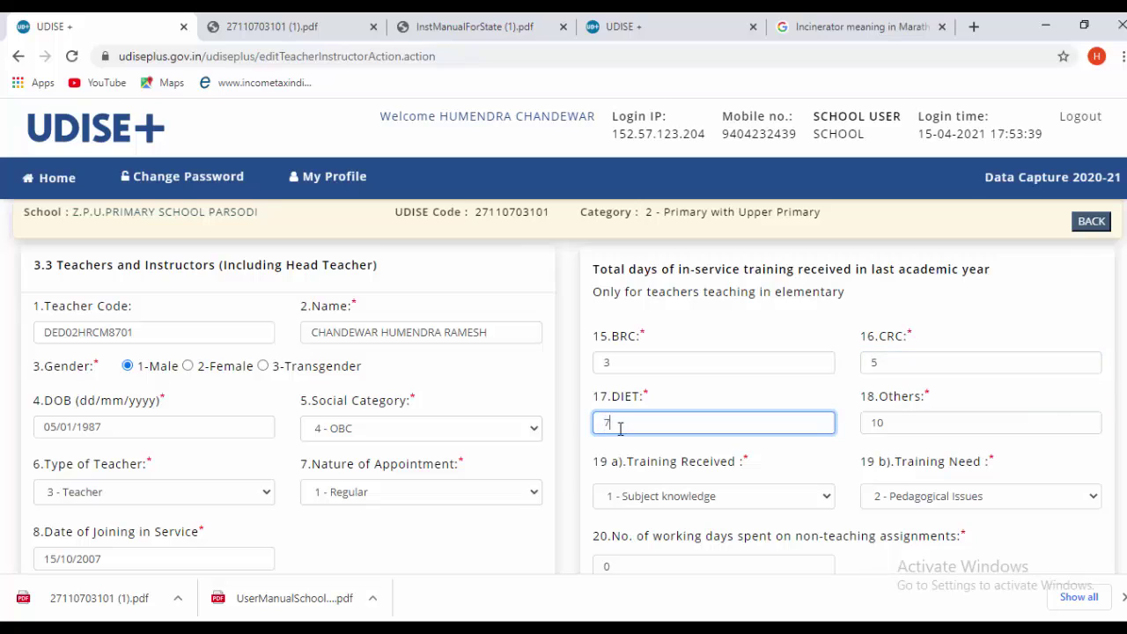
{"action": "double_click", "coordinate": [902, 420]}
{"action": "type", "text": "1"}
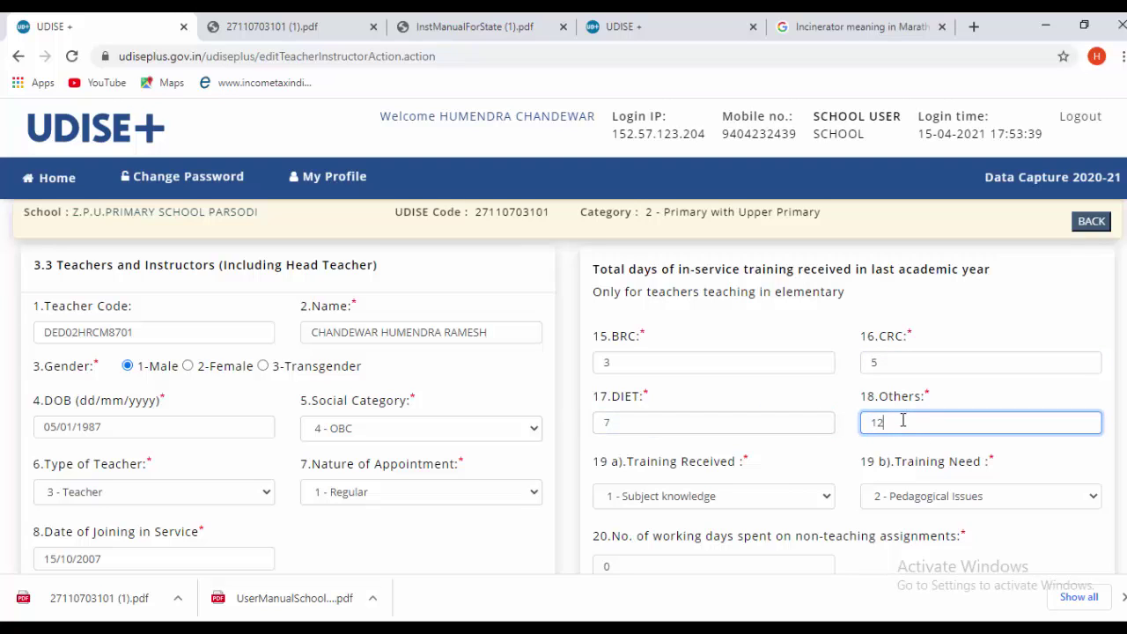
{"action": "type", "text": "2"}
{"action": "left_click", "coordinate": [845, 456]}
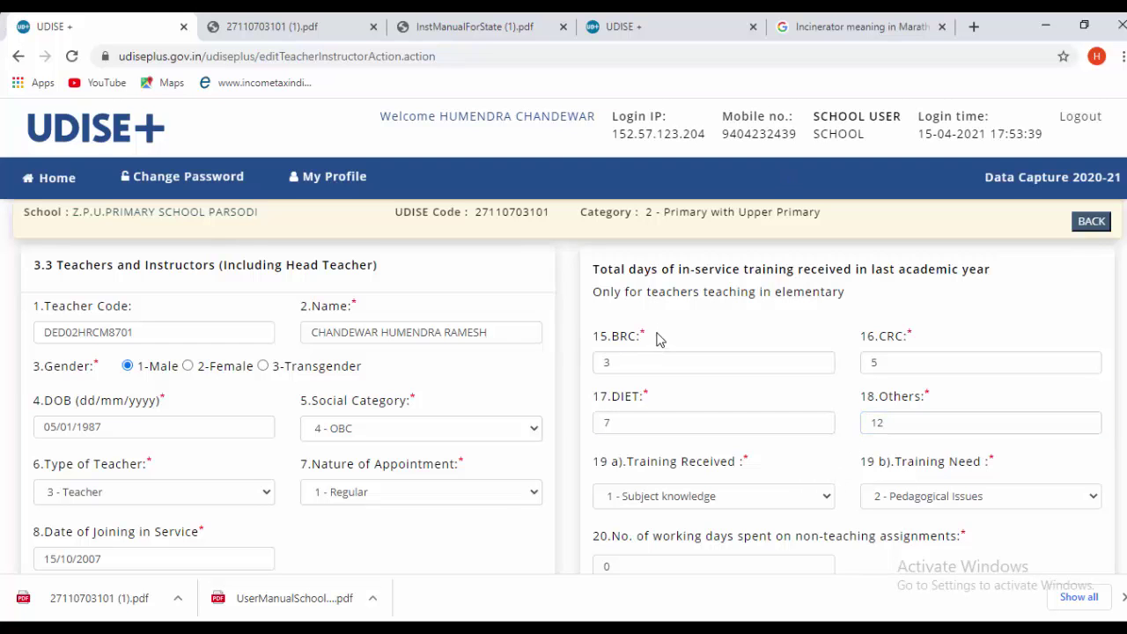
{"action": "scroll", "coordinate": [659, 333], "scroll_direction": "down", "scroll_amount": 1}
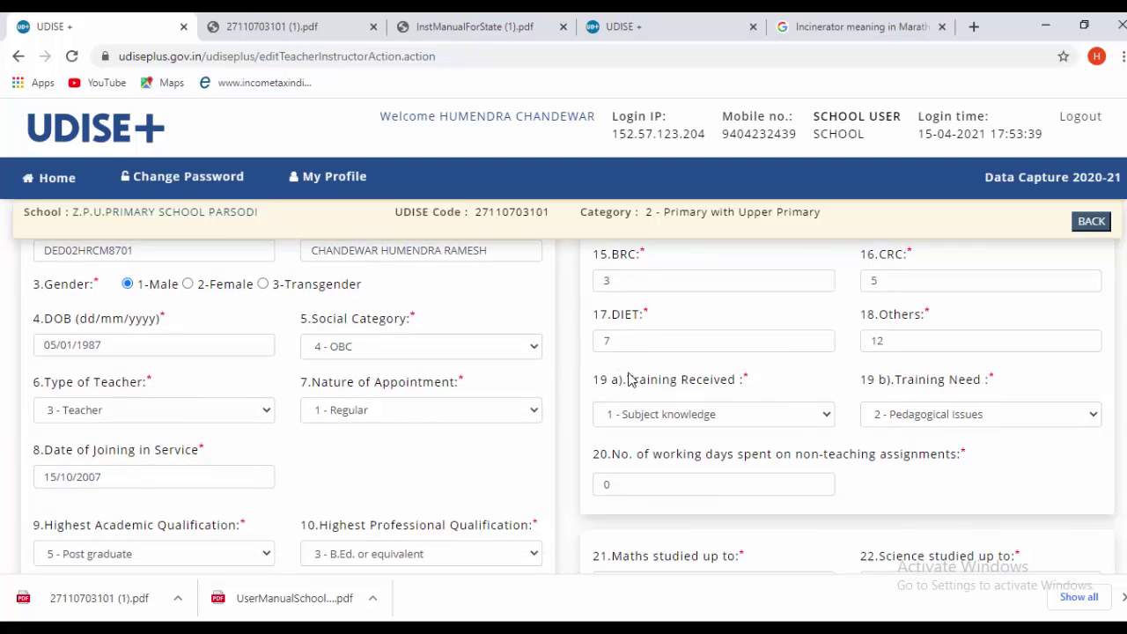
{"action": "scroll", "coordinate": [629, 377], "scroll_direction": "up", "scroll_amount": 1}
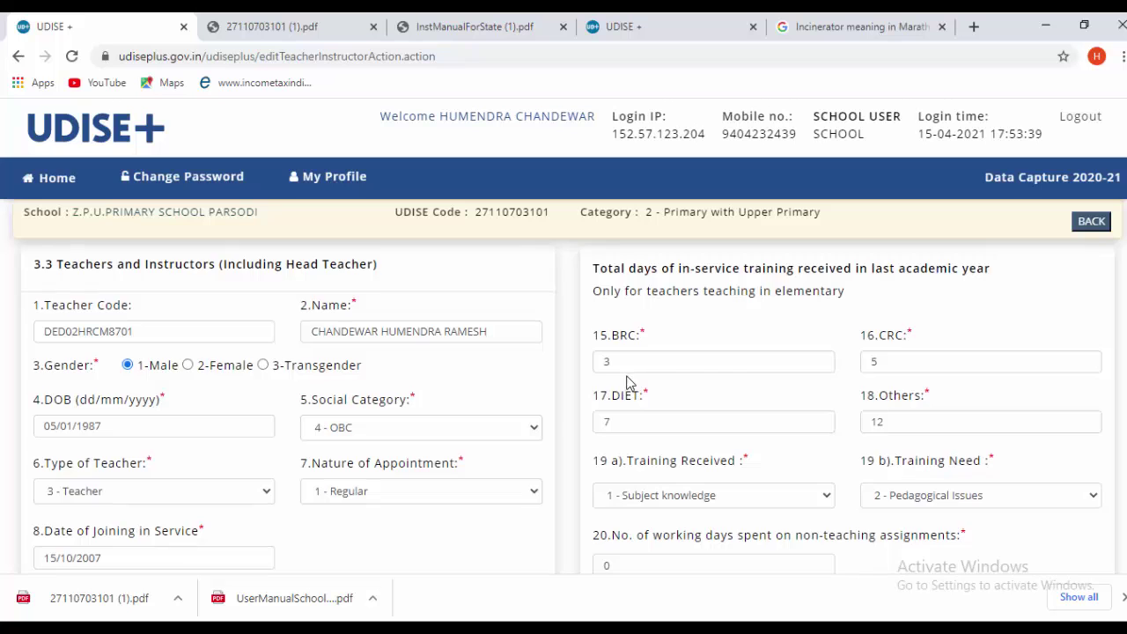
{"action": "scroll", "coordinate": [629, 382], "scroll_direction": "down", "scroll_amount": 2}
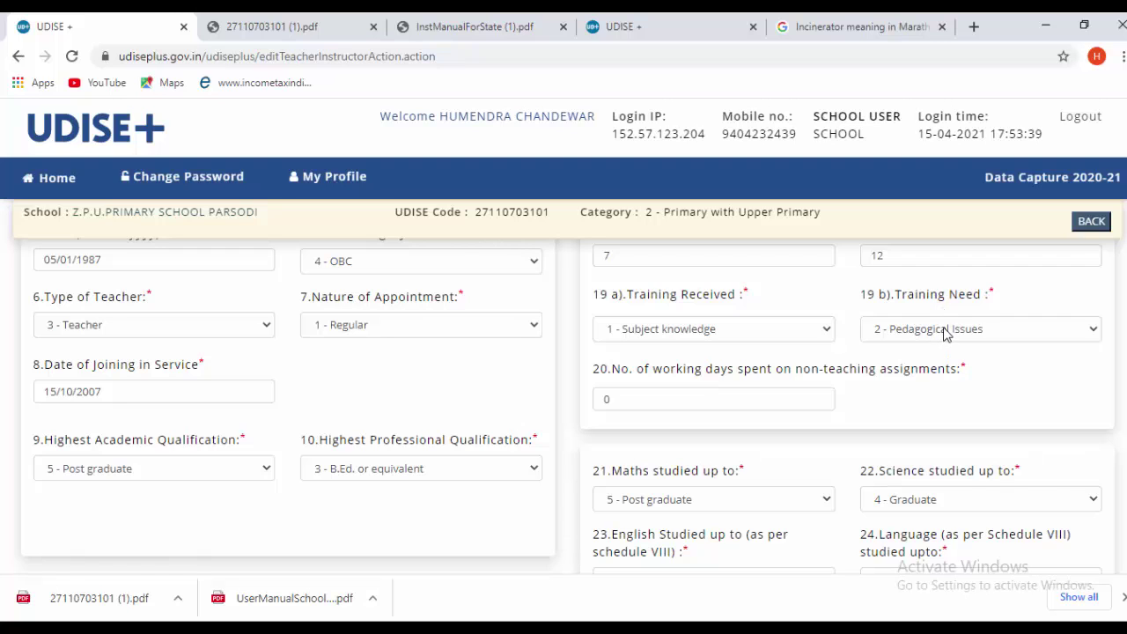
- Set Training Need to '3 - ICT skills' and Science studied up to '5 - Post graduate'
{"action": "left_click", "coordinate": [912, 329]}
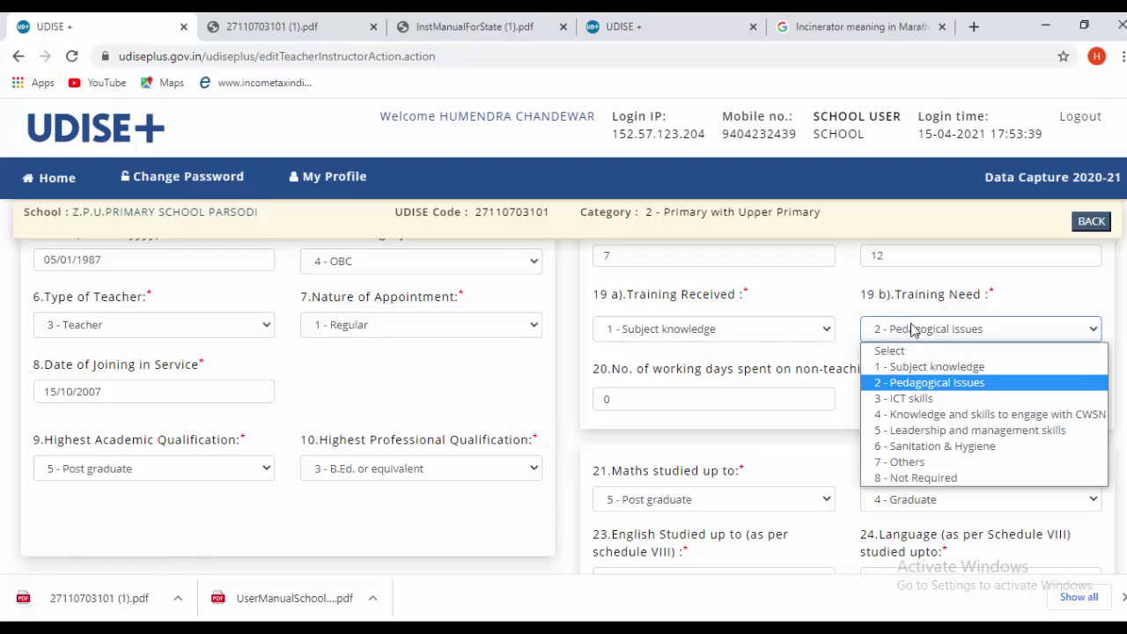
{"action": "left_click", "coordinate": [923, 407]}
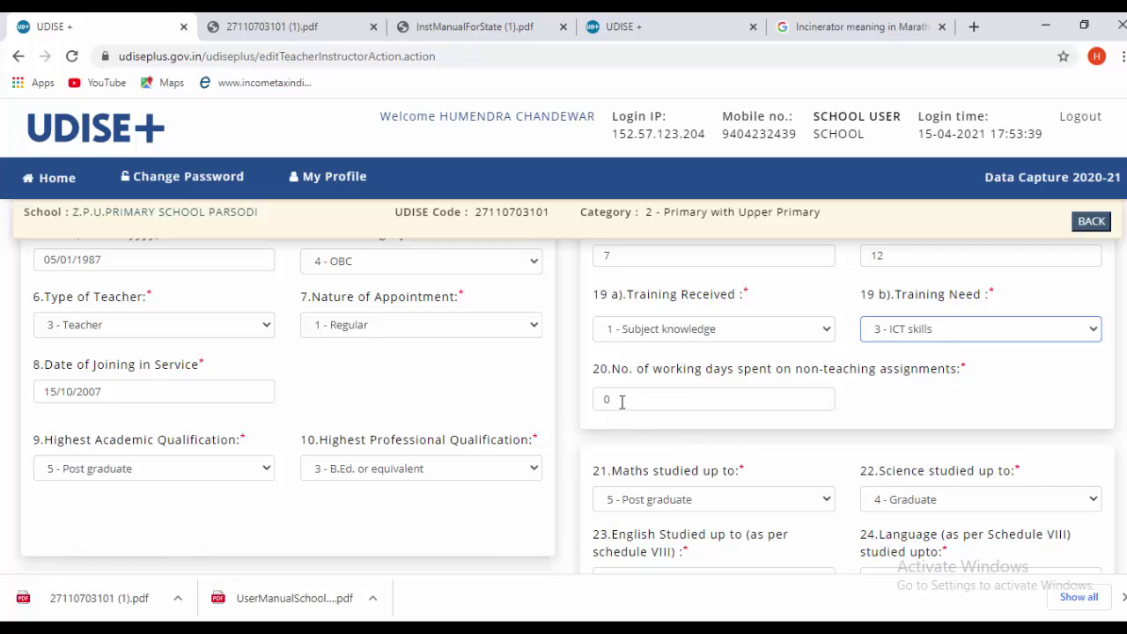
{"action": "scroll", "coordinate": [622, 402], "scroll_direction": "down", "scroll_amount": 1}
{"action": "scroll", "coordinate": [678, 425], "scroll_direction": "down", "scroll_amount": 1}
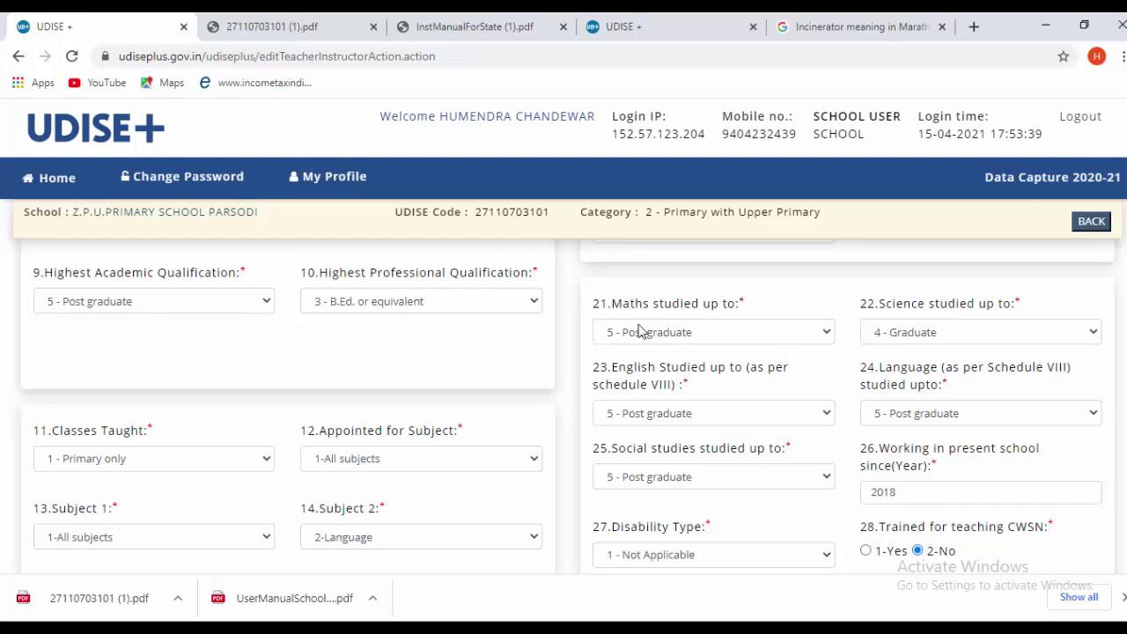
{"action": "left_click", "coordinate": [889, 336]}
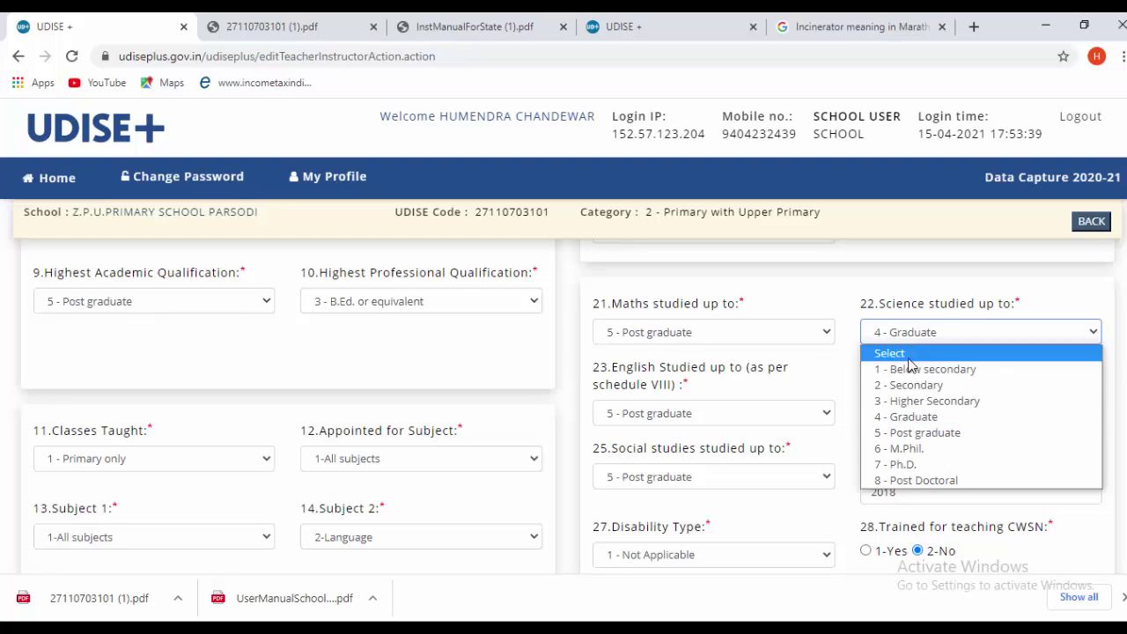
{"action": "left_click", "coordinate": [920, 434]}
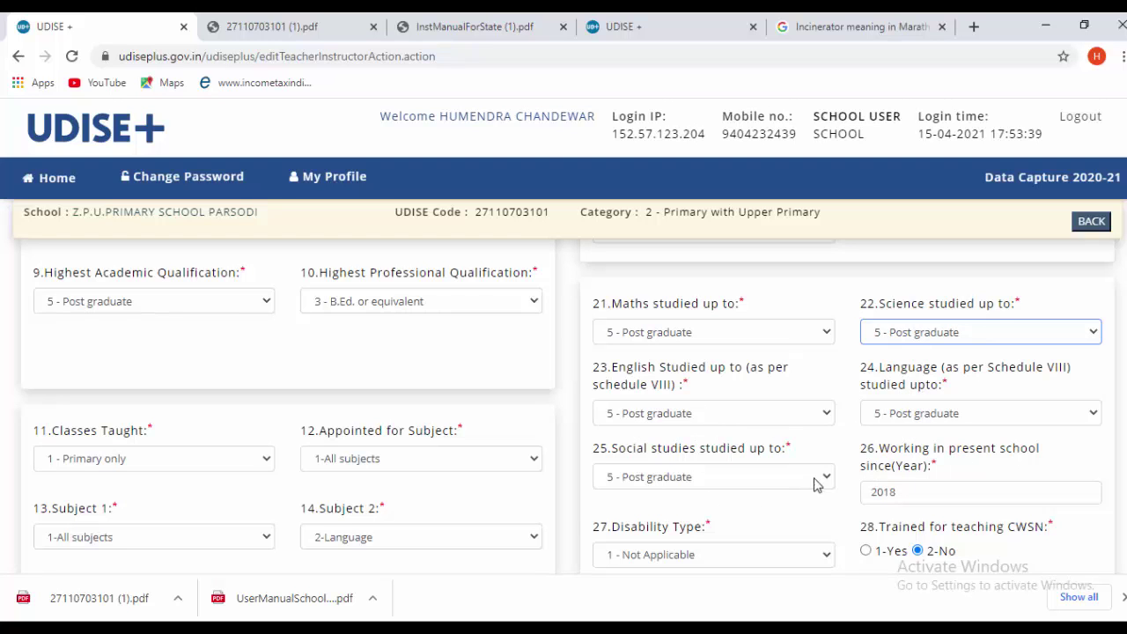
{"action": "scroll", "coordinate": [885, 475], "scroll_direction": "down", "scroll_amount": 1}
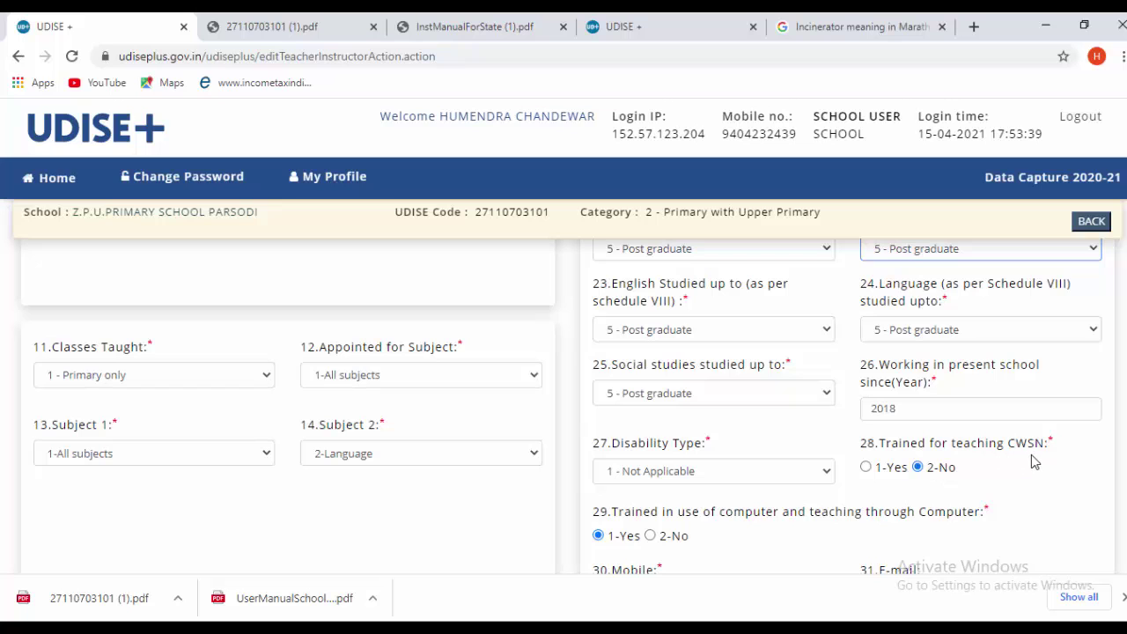
- Save teacher 4's details and confirm four of six teachers now show Completed
{"action": "scroll", "coordinate": [819, 484], "scroll_direction": "down", "scroll_amount": 2}
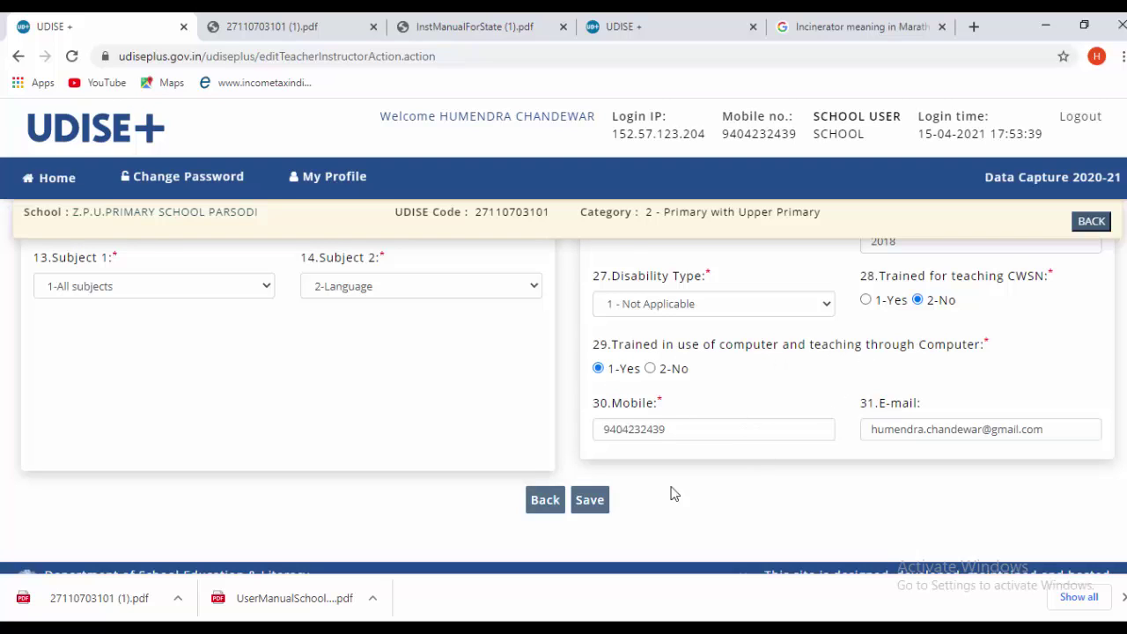
{"action": "left_click", "coordinate": [580, 499]}
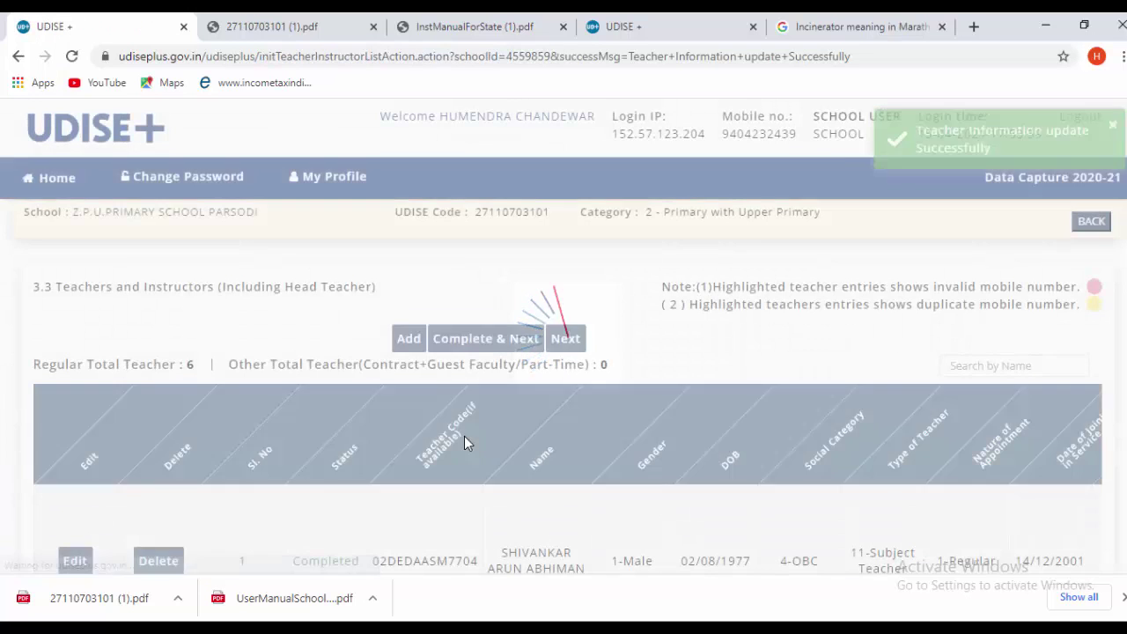
{"action": "scroll", "coordinate": [486, 461], "scroll_direction": "down", "scroll_amount": 5}
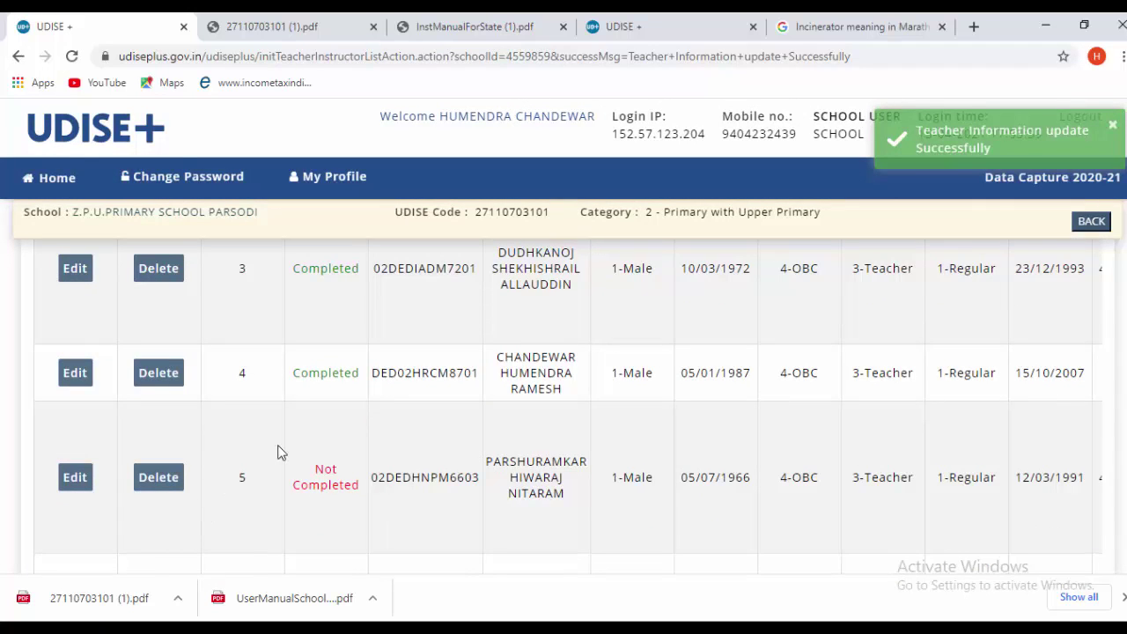
{"action": "scroll", "coordinate": [322, 468], "scroll_direction": "up", "scroll_amount": 2}
{"action": "scroll", "coordinate": [324, 464], "scroll_direction": "down", "scroll_amount": 4}
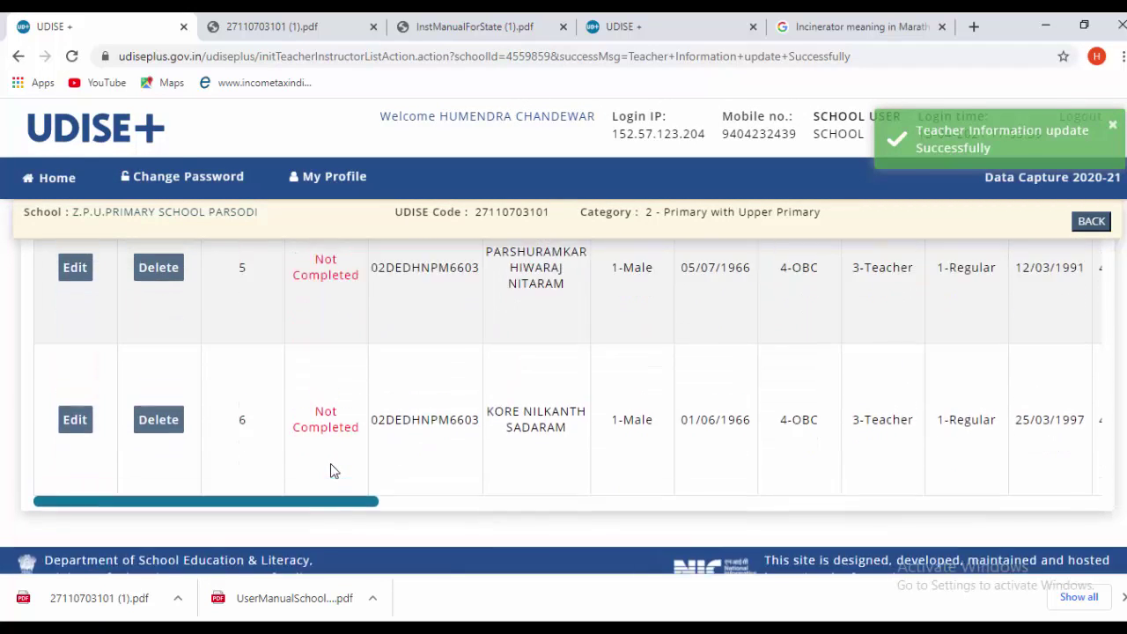
{"action": "scroll", "coordinate": [328, 441], "scroll_direction": "up", "scroll_amount": 2}
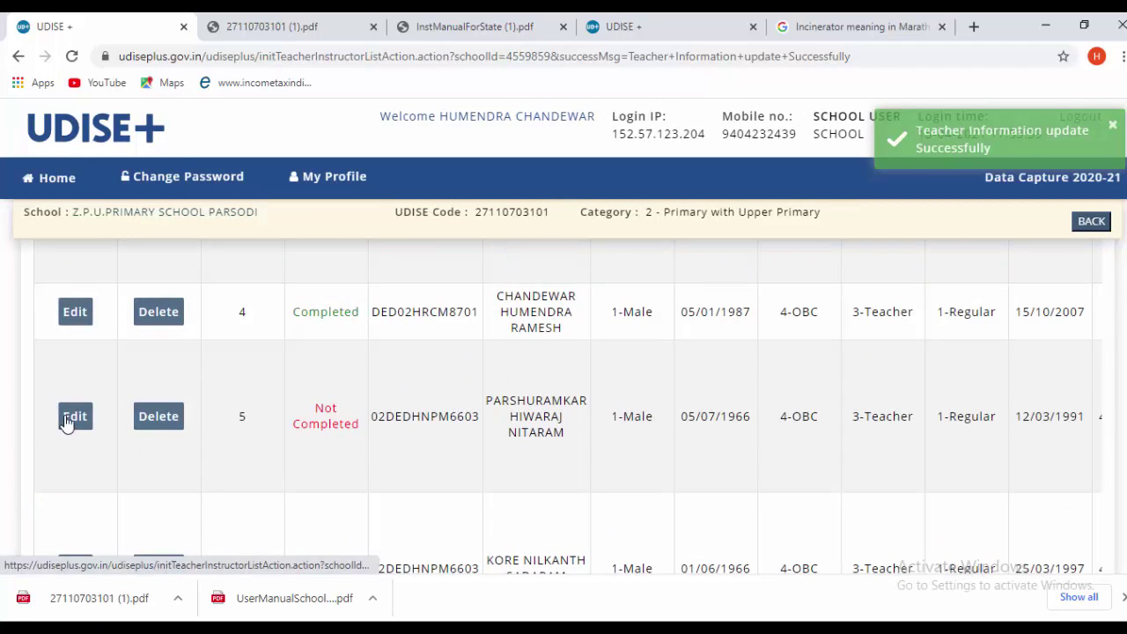
- Save teacher 5's record unchanged so it shows Completed
{"action": "left_click", "coordinate": [67, 421]}
{"action": "scroll", "coordinate": [573, 452], "scroll_direction": "down", "scroll_amount": 7}
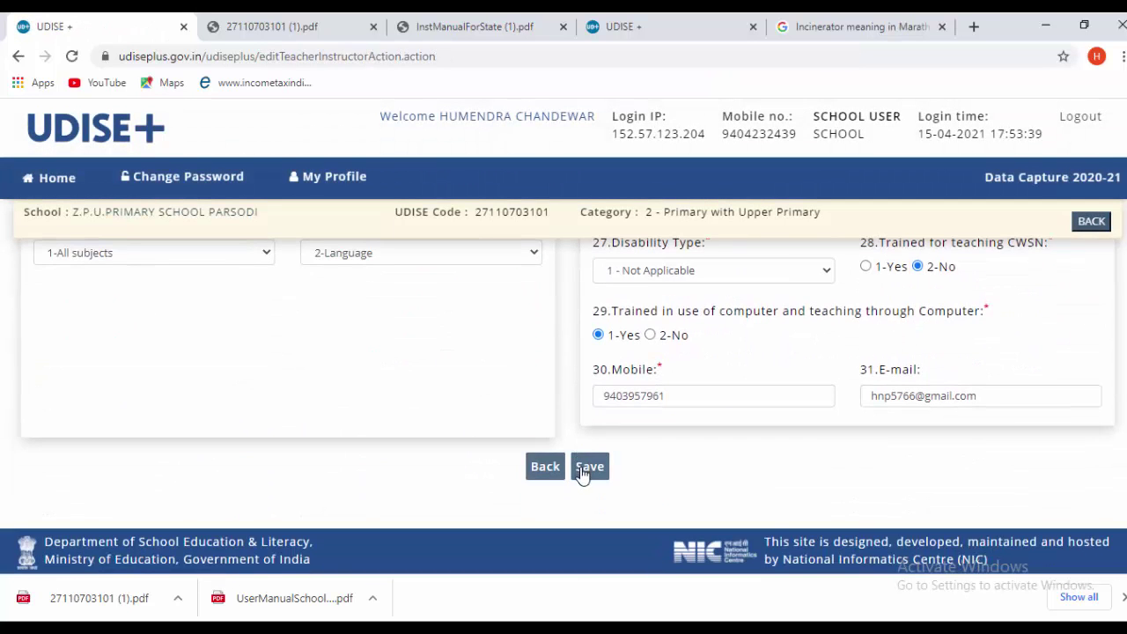
{"action": "left_click", "coordinate": [584, 470]}
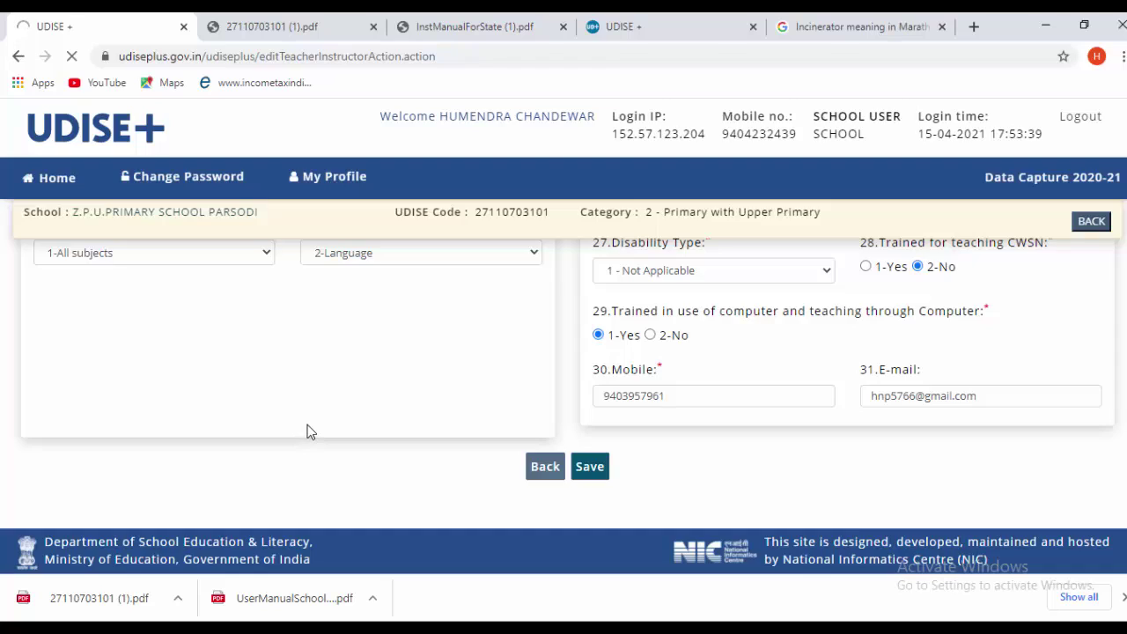
- Save teacher 6's record unchanged so it shows Completed
{"action": "scroll", "coordinate": [307, 428], "scroll_direction": "down", "scroll_amount": 8}
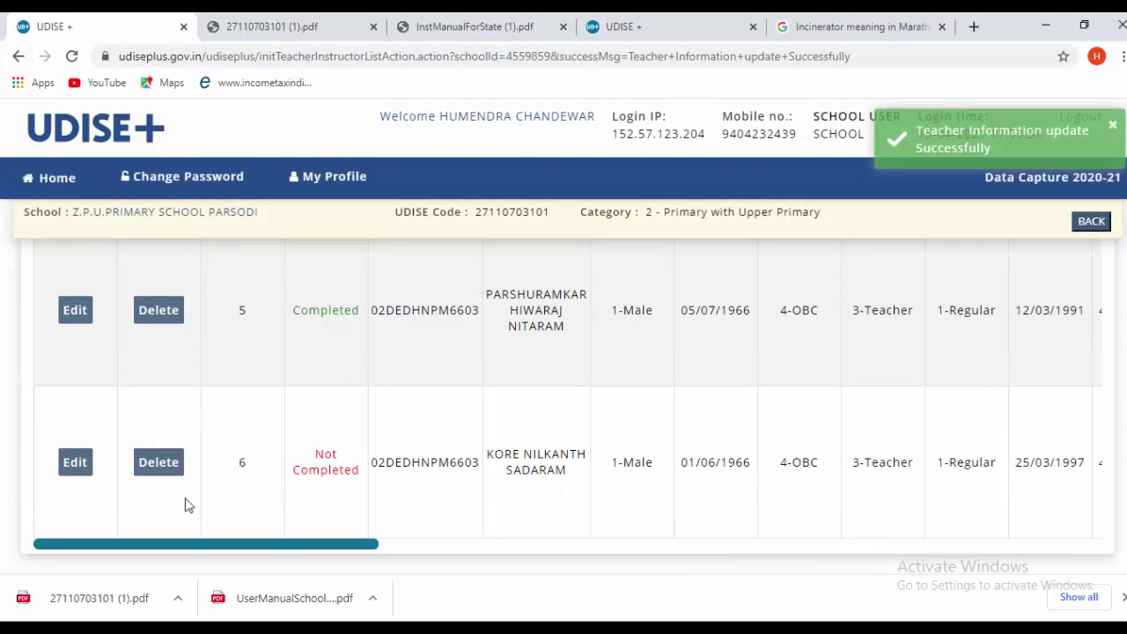
{"action": "left_click", "coordinate": [76, 465]}
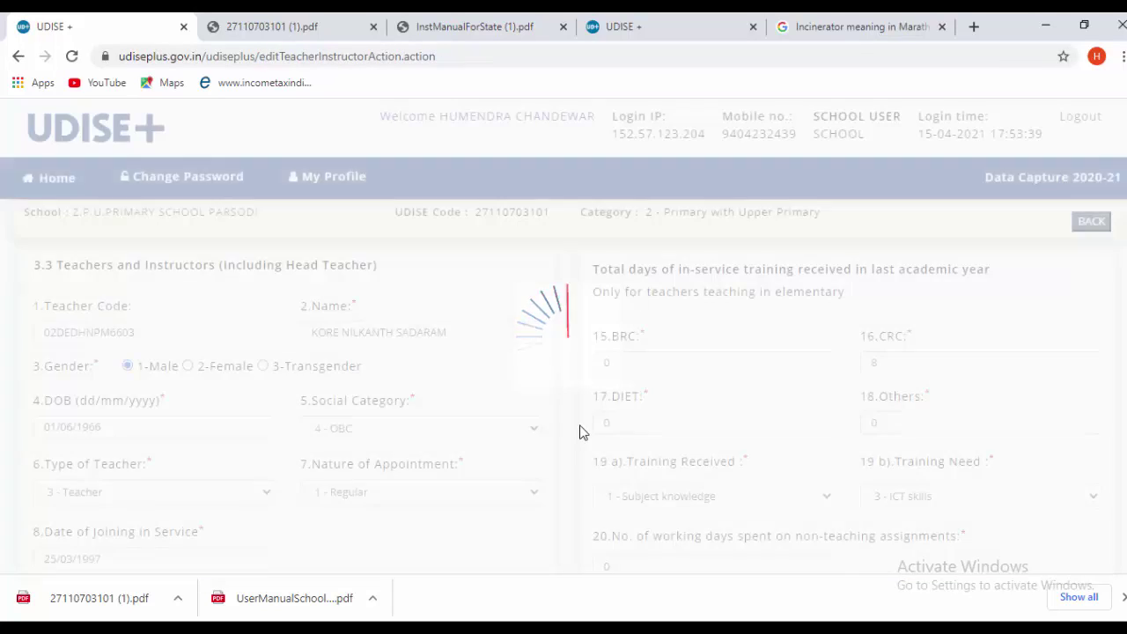
{"action": "scroll", "coordinate": [581, 433], "scroll_direction": "down", "scroll_amount": 8}
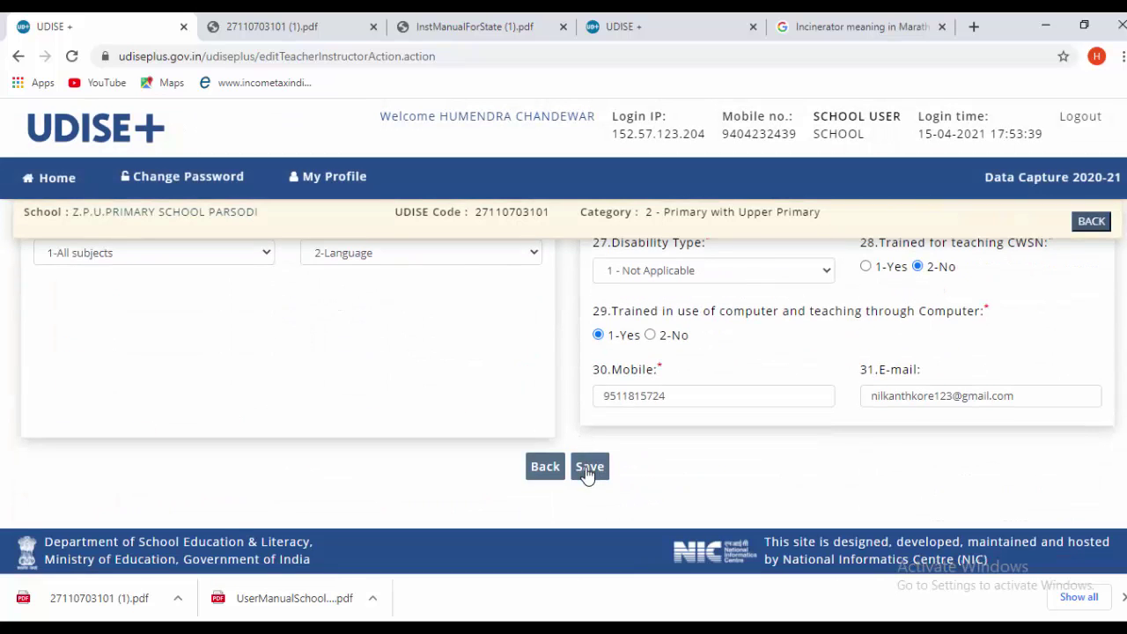
{"action": "left_click", "coordinate": [589, 470]}
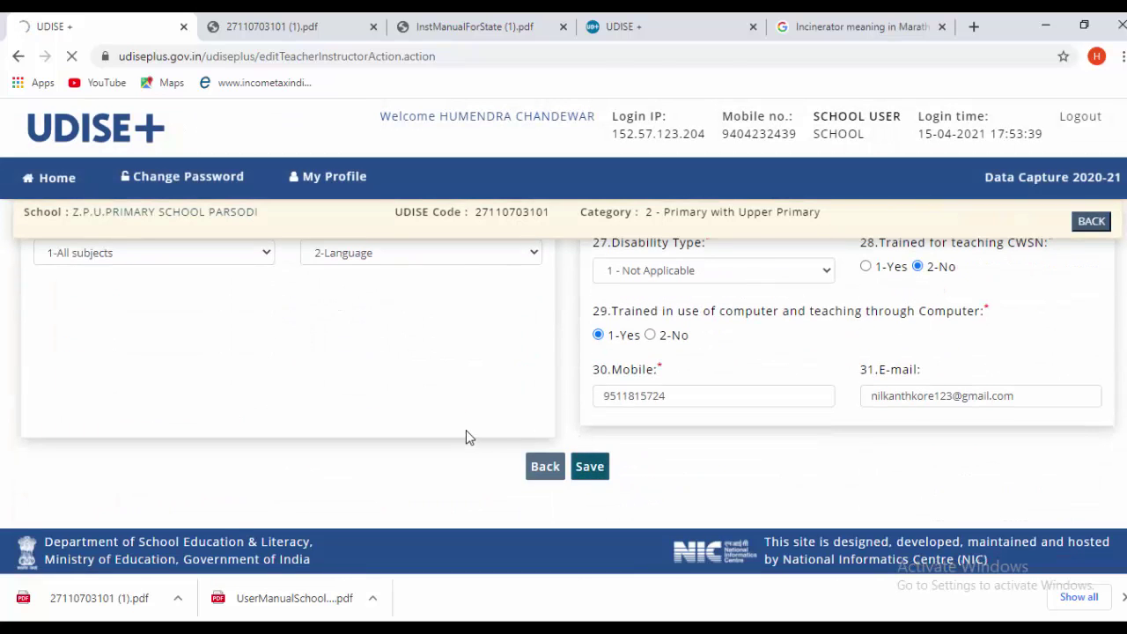
- With all six teachers Completed, finish the section via Complete & Next
{"action": "scroll", "coordinate": [480, 451], "scroll_direction": "down", "scroll_amount": 4}
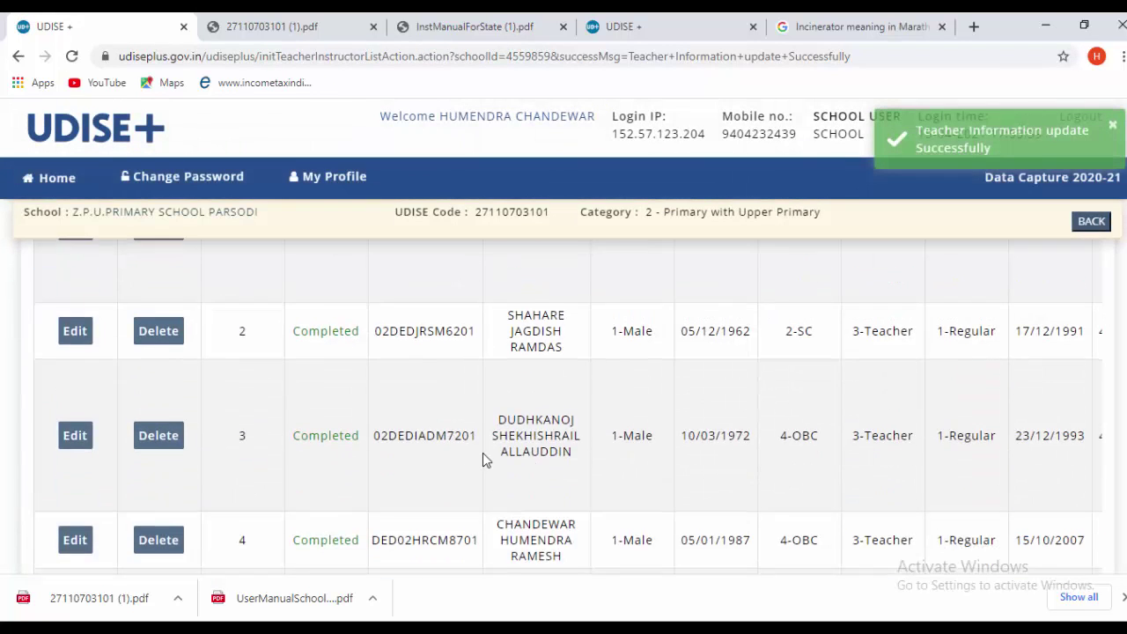
{"action": "scroll", "coordinate": [485, 458], "scroll_direction": "down", "scroll_amount": 5}
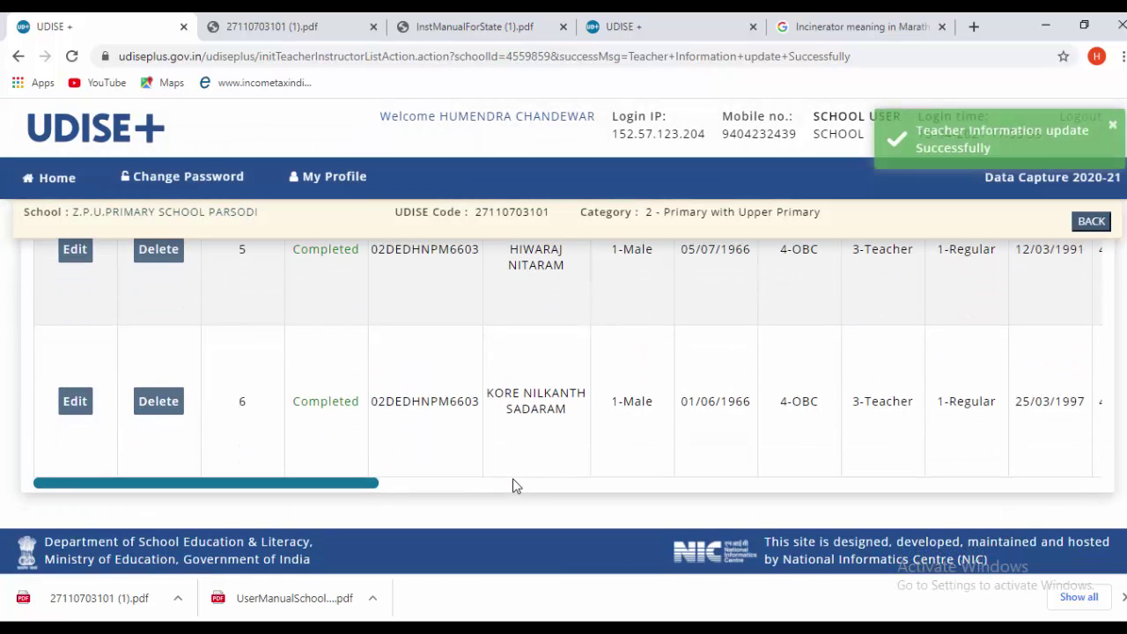
{"action": "scroll", "coordinate": [512, 480], "scroll_direction": "up", "scroll_amount": 2}
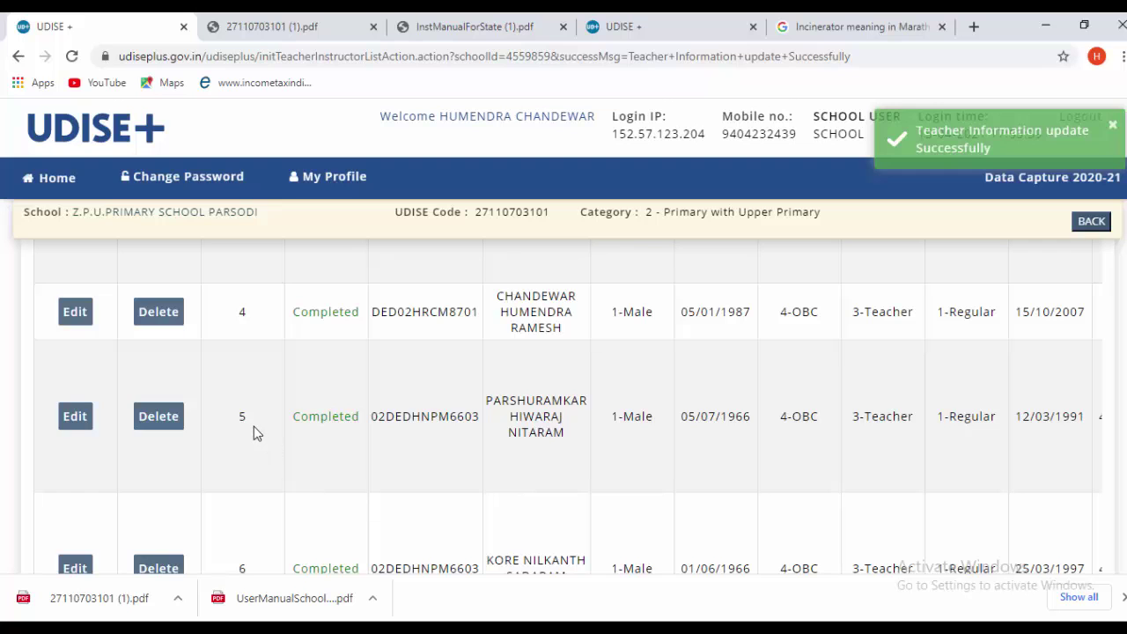
{"action": "scroll", "coordinate": [229, 414], "scroll_direction": "up", "scroll_amount": 1}
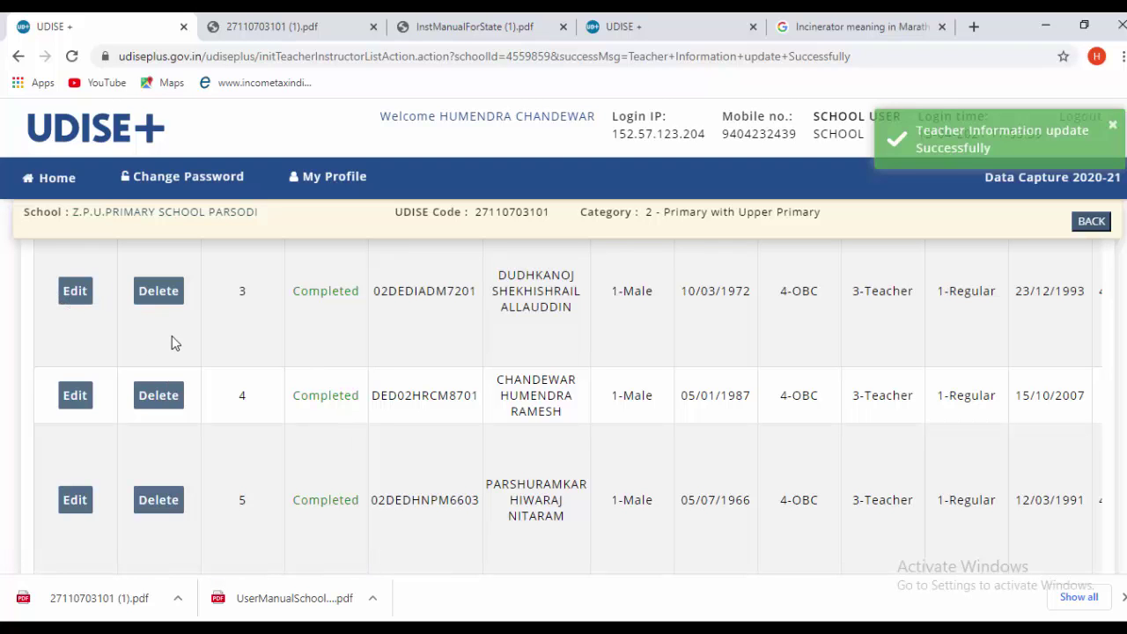
{"action": "scroll", "coordinate": [242, 393], "scroll_direction": "down", "scroll_amount": 3}
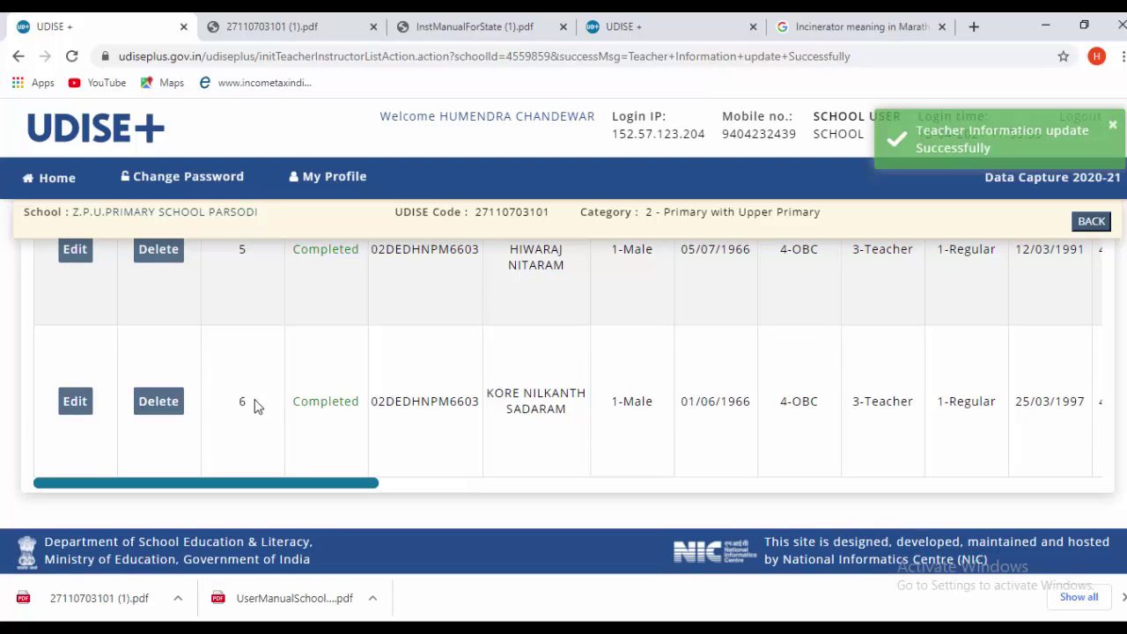
{"action": "scroll", "coordinate": [269, 417], "scroll_direction": "up", "scroll_amount": 3}
{"action": "scroll", "coordinate": [269, 417], "scroll_direction": "up", "scroll_amount": 5}
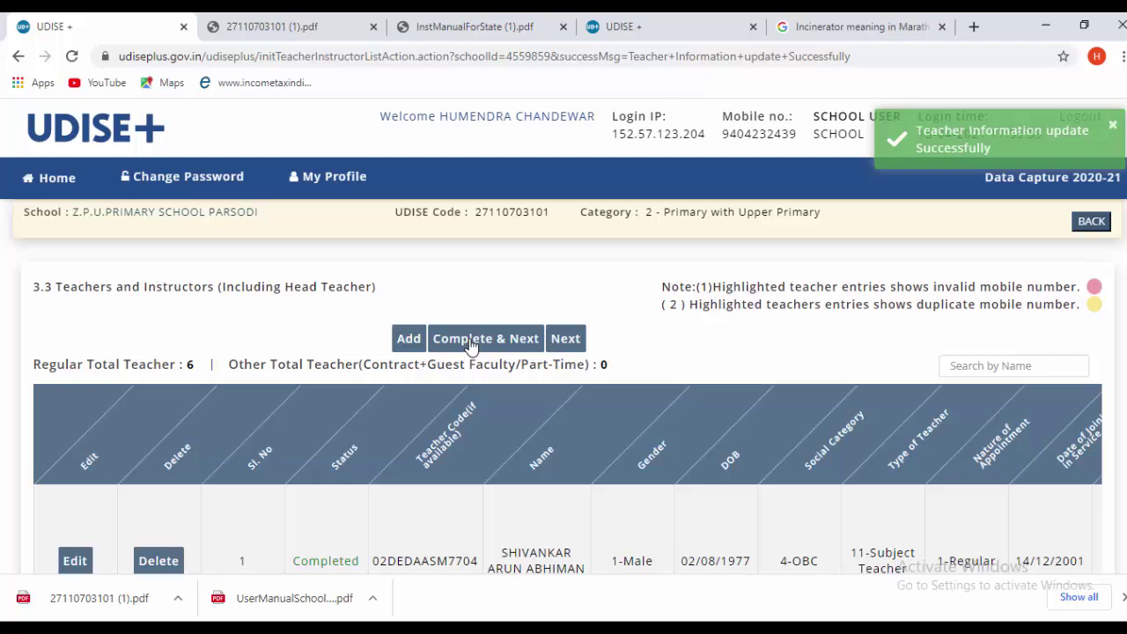
{"action": "left_click", "coordinate": [472, 345]}
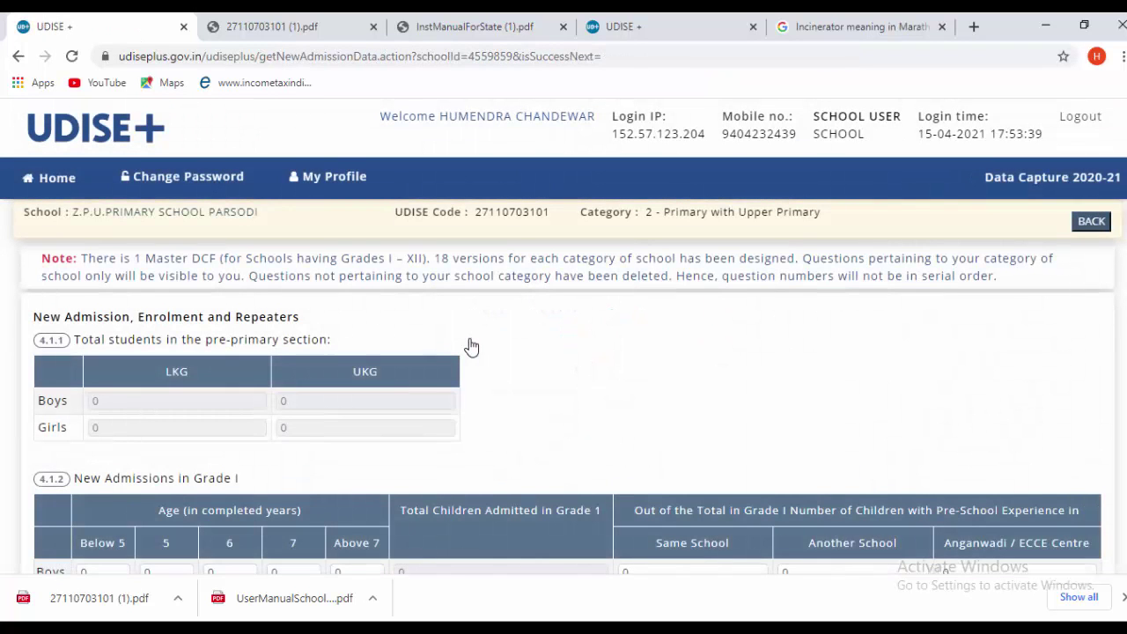
{"action": "scroll", "coordinate": [472, 350], "scroll_direction": "down", "scroll_amount": 1}
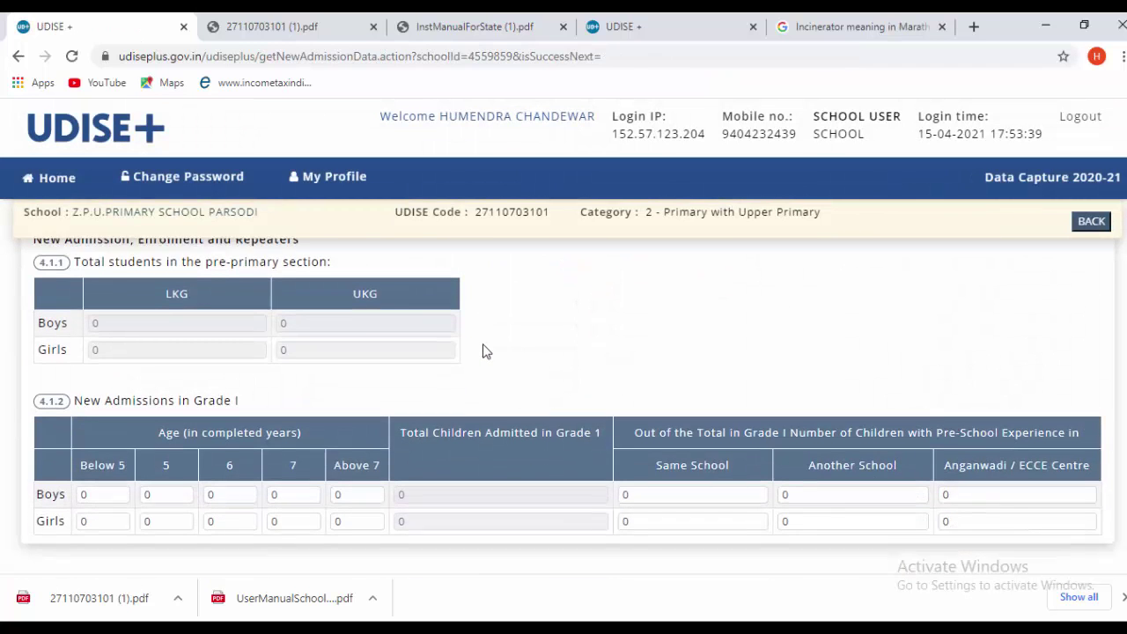
{"action": "scroll", "coordinate": [483, 354], "scroll_direction": "down", "scroll_amount": 1}
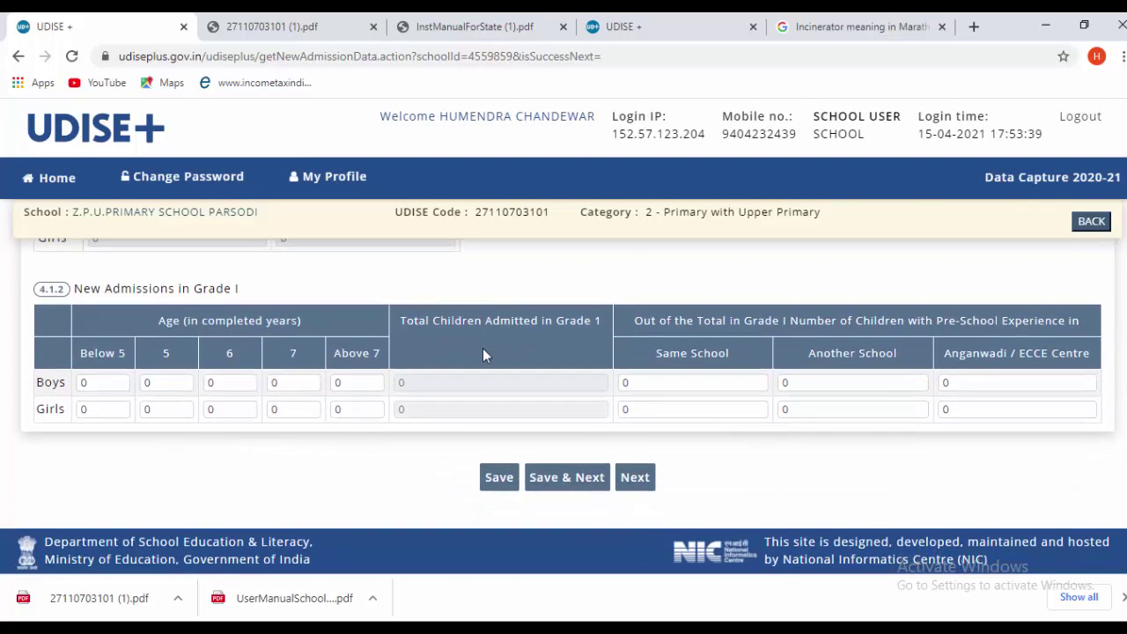
{"action": "scroll", "coordinate": [678, 556], "scroll_direction": "up", "scroll_amount": 2}
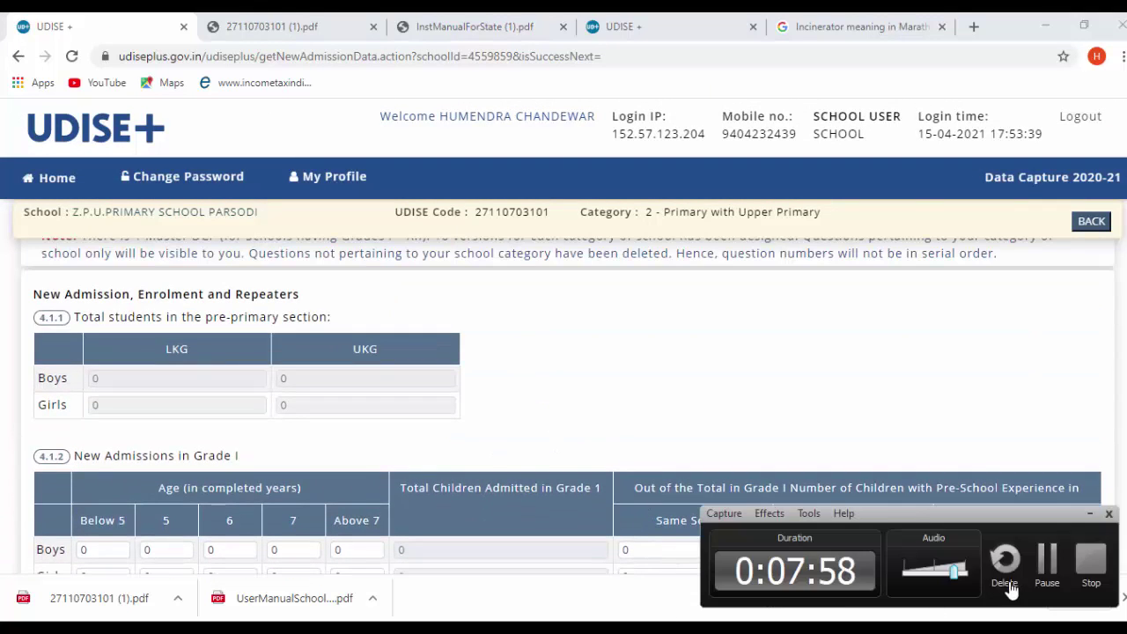
{"action": "left_click", "coordinate": [1053, 555]}
{"action": "scroll", "coordinate": [519, 423], "scroll_direction": "up", "scroll_amount": 1}
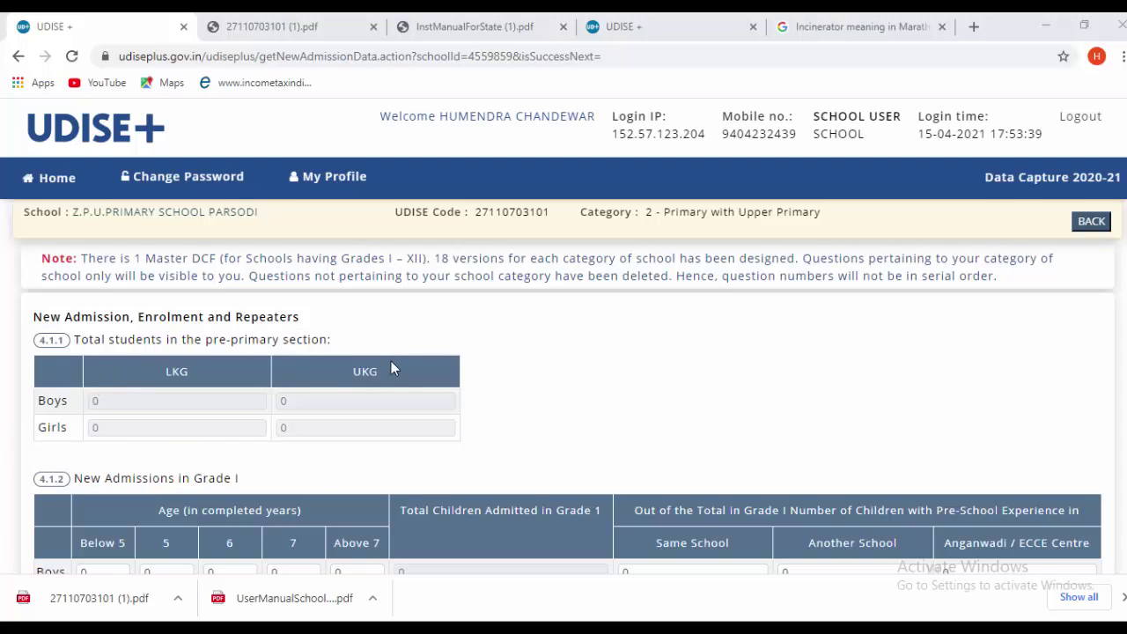
{"action": "scroll", "coordinate": [335, 370], "scroll_direction": "down", "scroll_amount": 1}
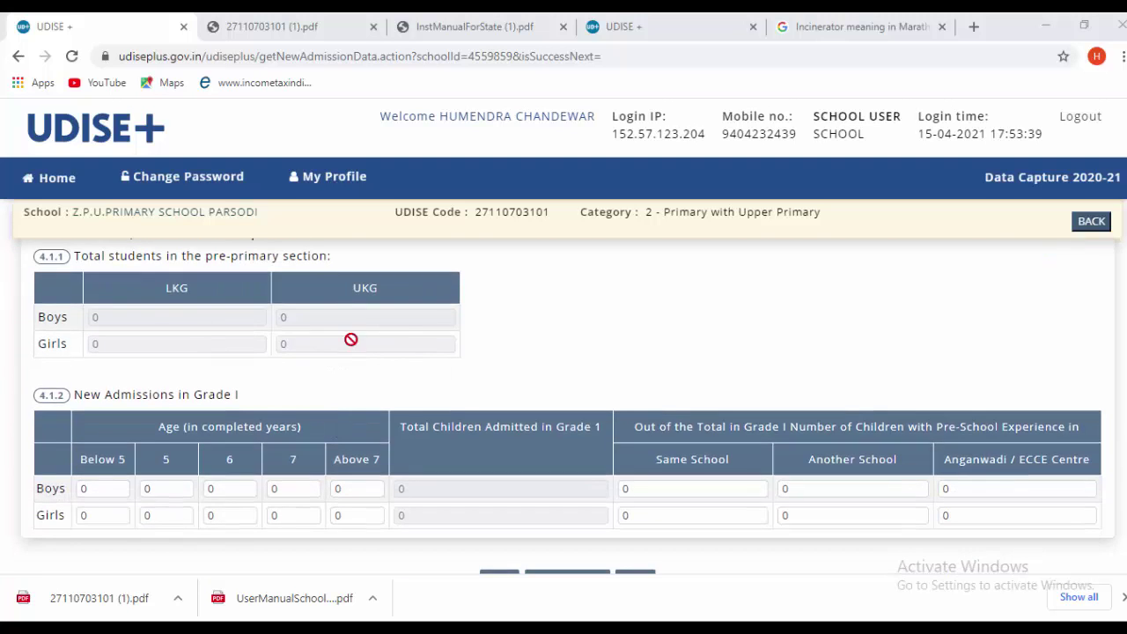
{"action": "scroll", "coordinate": [424, 374], "scroll_direction": "down", "scroll_amount": 1}
{"action": "scroll", "coordinate": [424, 374], "scroll_direction": "down", "scroll_amount": 1}
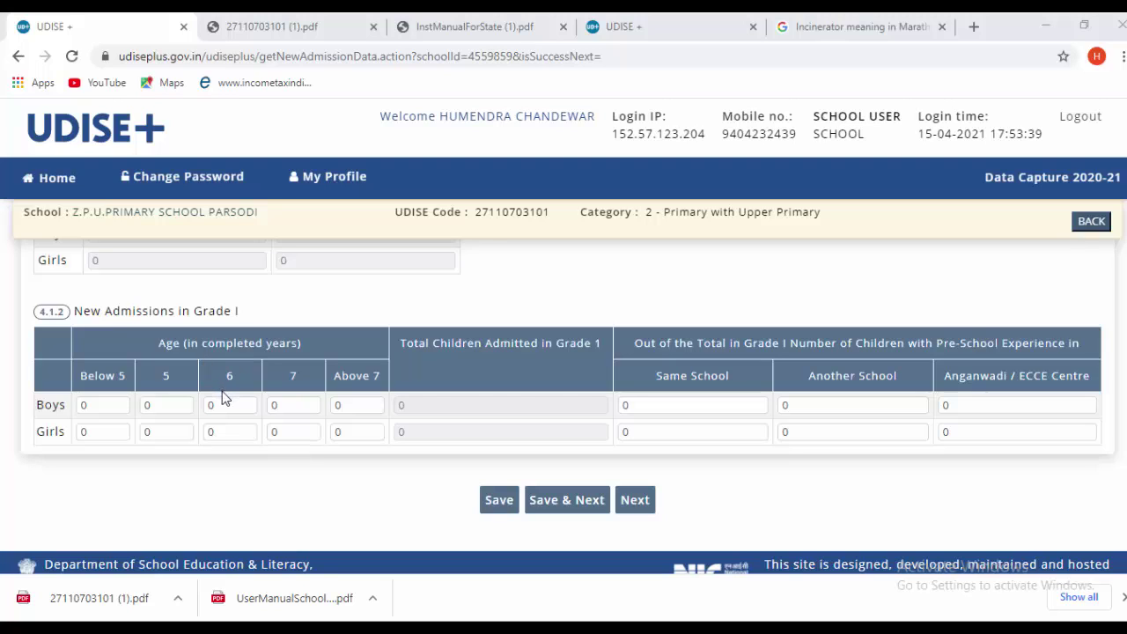
- Enter 21 boys and 14 girls aged 6 admitted to Grade I
{"action": "left_click", "coordinate": [225, 410]}
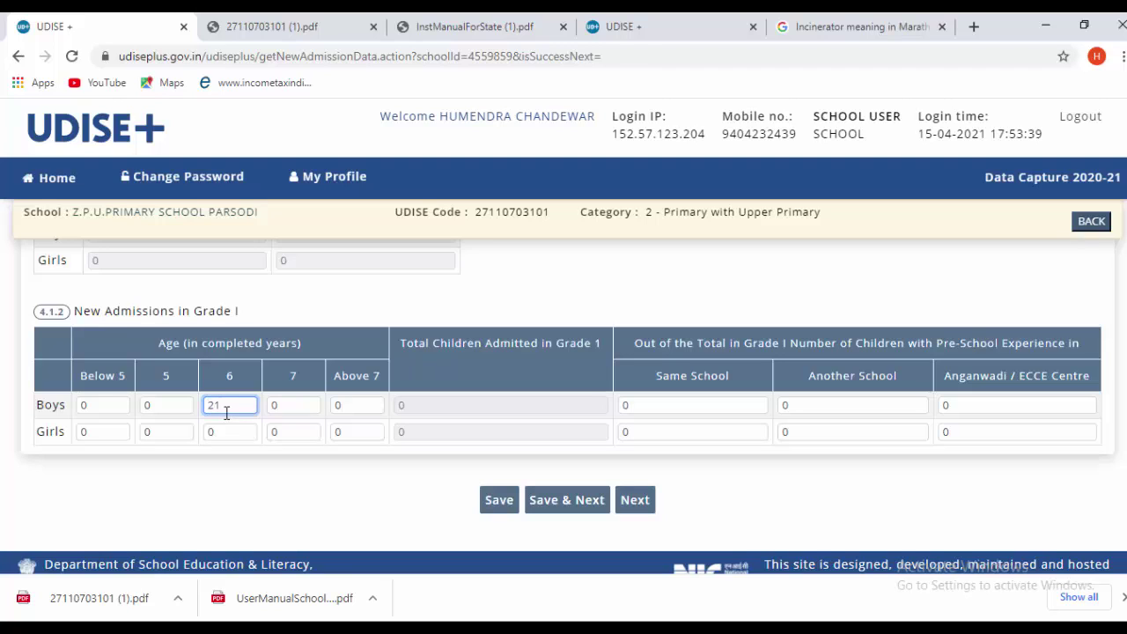
{"action": "left_click", "coordinate": [246, 431]}
{"action": "type", "text": "14"}
{"action": "left_click", "coordinate": [278, 497]}
- Set Anganwadi / ECCE Centre experience to 21 boys and 14 girls, then Save & Next
{"action": "double_click", "coordinate": [966, 405]}
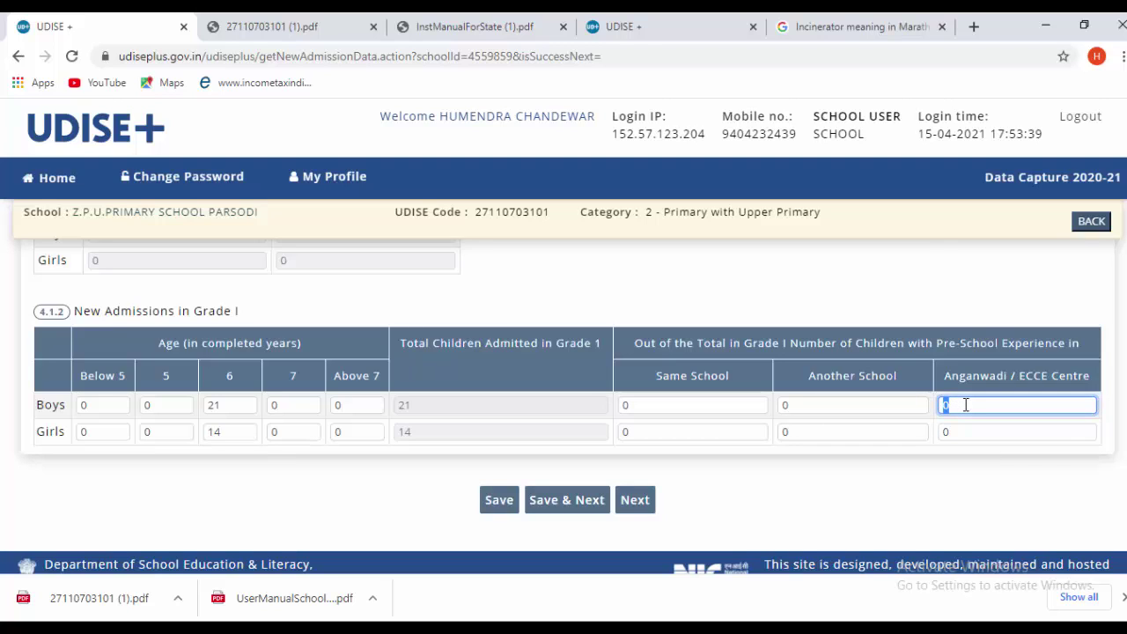
{"action": "type", "text": "21"}
{"action": "left_click", "coordinate": [967, 436]}
{"action": "double_click", "coordinate": [965, 433]}
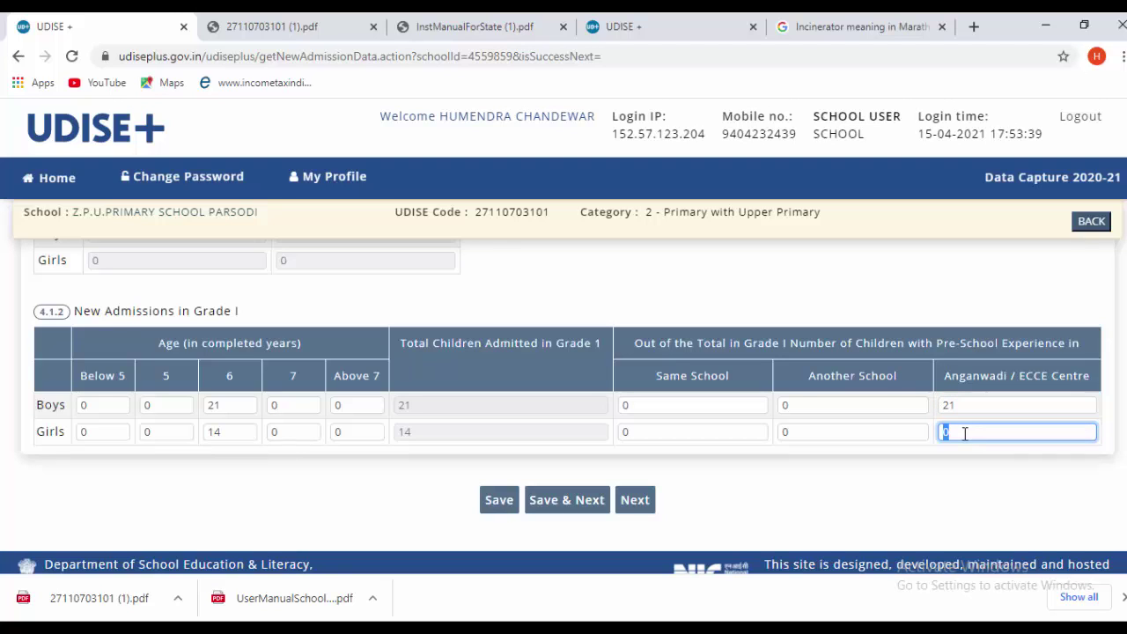
{"action": "type", "text": "14"}
{"action": "left_click", "coordinate": [828, 506]}
{"action": "scroll", "coordinate": [815, 514], "scroll_direction": "down", "scroll_amount": 1}
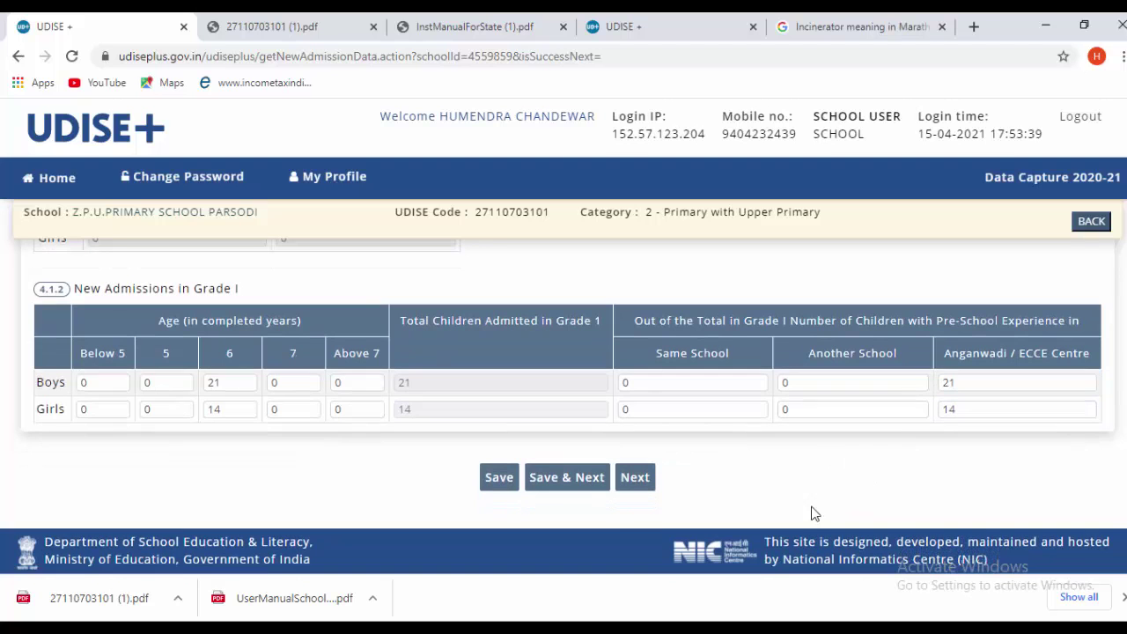
{"action": "left_click", "coordinate": [563, 477]}
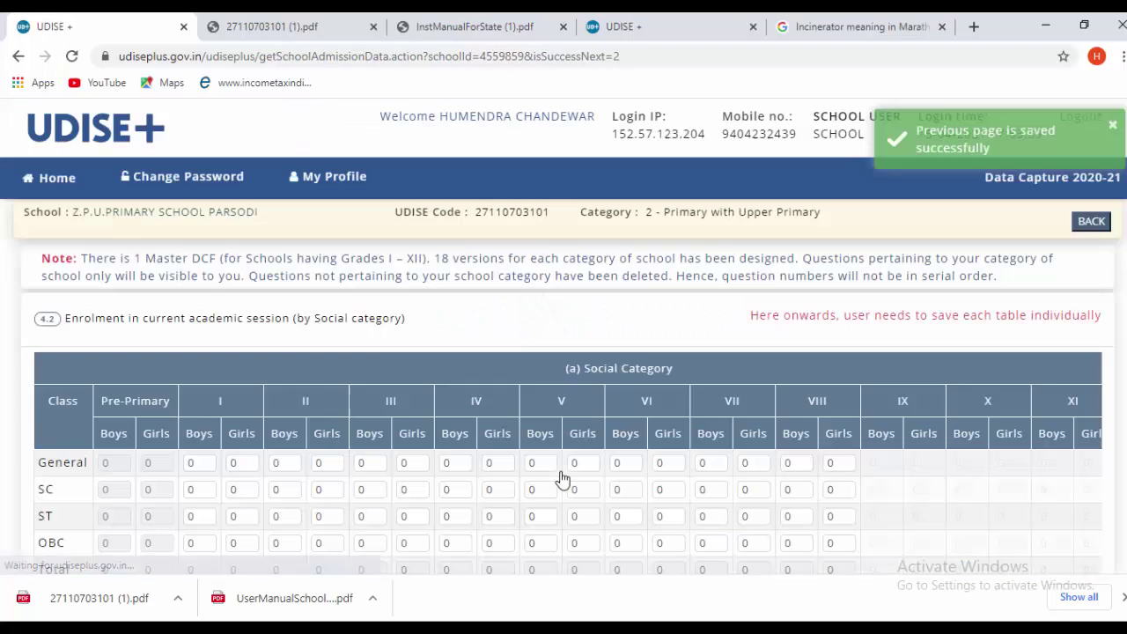
{"action": "scroll", "coordinate": [562, 479], "scroll_direction": "down", "scroll_amount": 1}
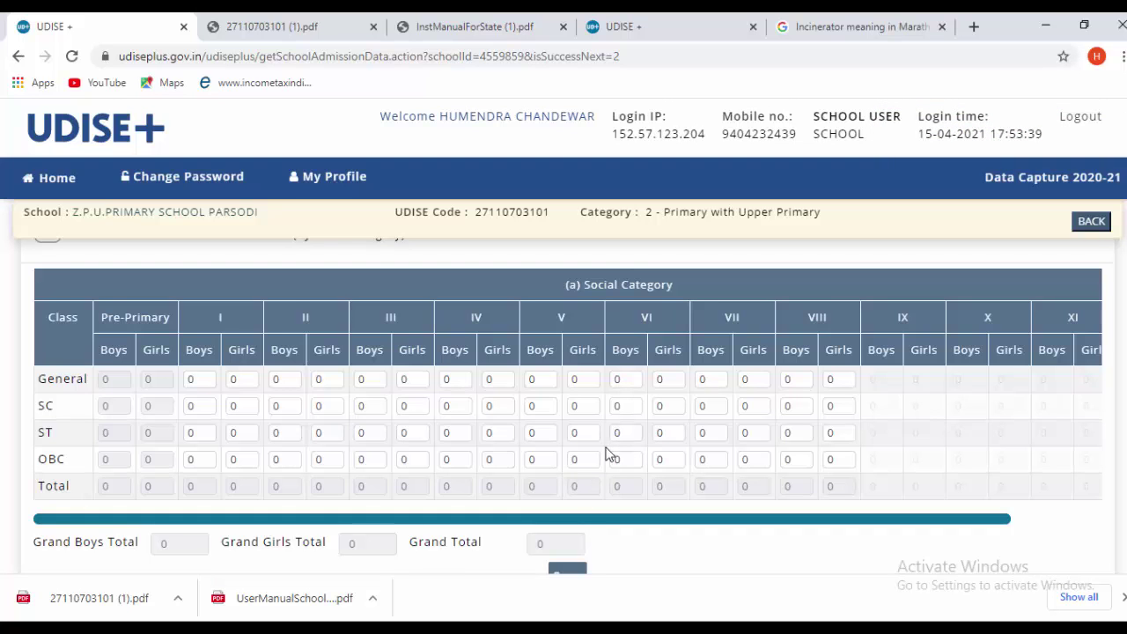
{"action": "scroll", "coordinate": [606, 456], "scroll_direction": "up", "scroll_amount": 1}
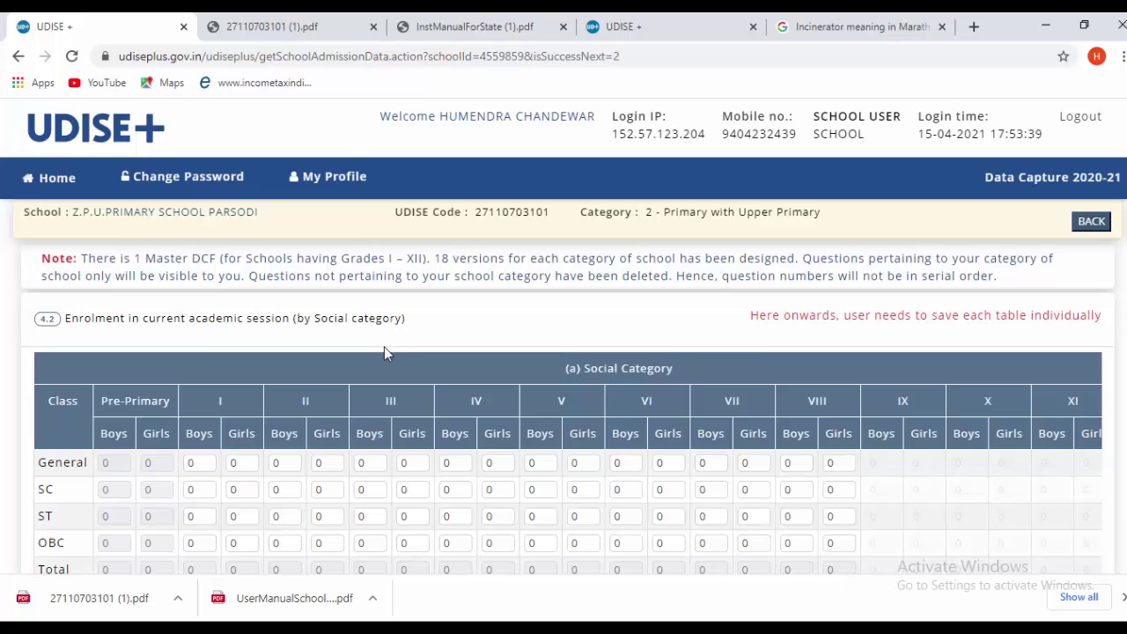
{"action": "scroll", "coordinate": [388, 352], "scroll_direction": "down", "scroll_amount": 1}
{"action": "scroll", "coordinate": [401, 372], "scroll_direction": "down", "scroll_amount": 1}
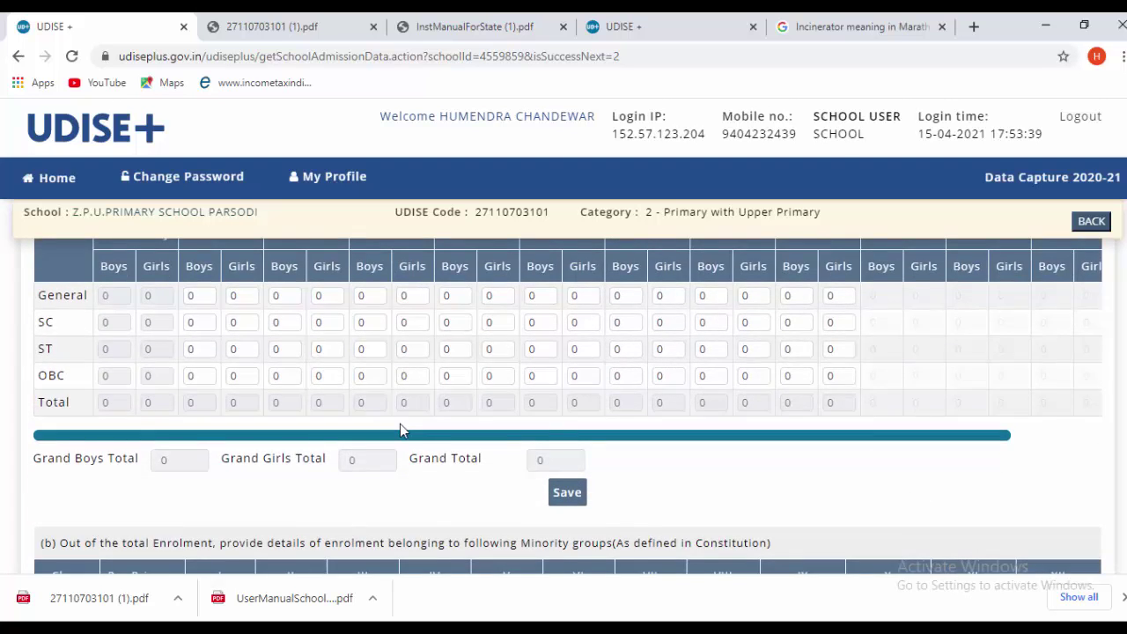
{"action": "scroll", "coordinate": [398, 414], "scroll_direction": "up", "scroll_amount": 1}
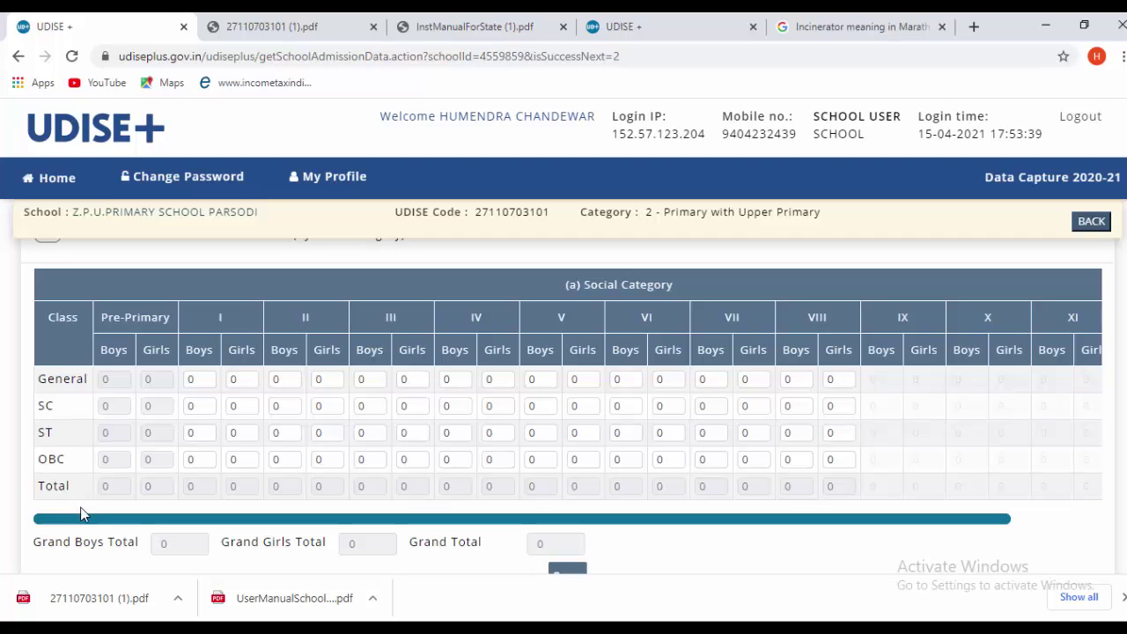
{"action": "scroll", "coordinate": [325, 469], "scroll_direction": "down", "scroll_amount": 2}
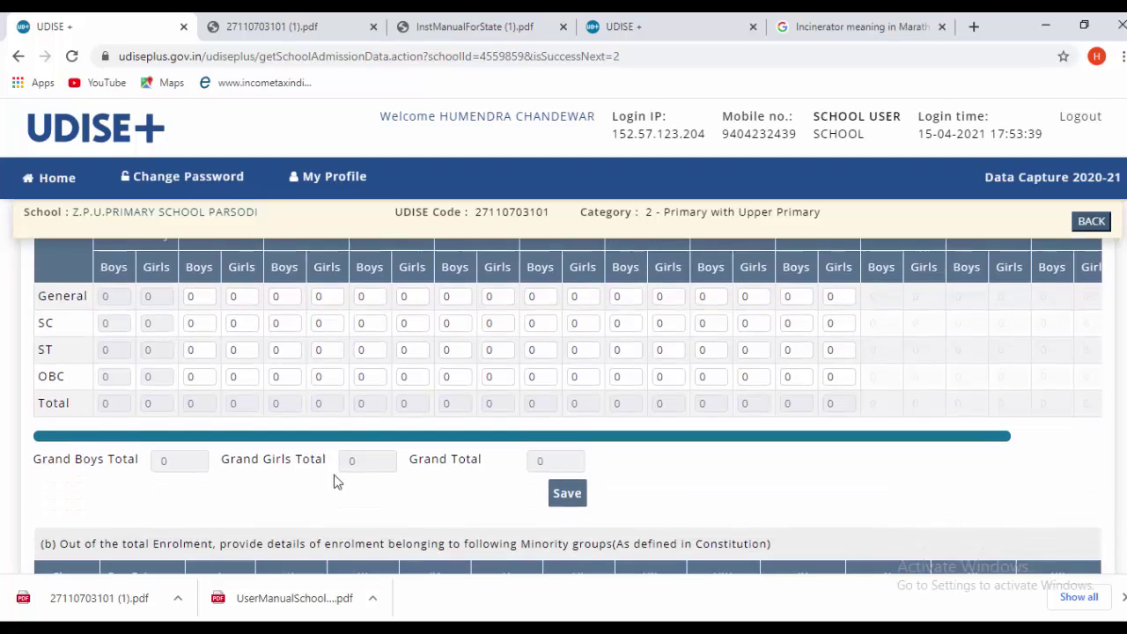
- Save the social-category enrolment (85 boys, 97 girls, total 182), accepting the empty-cell warning
{"action": "scroll", "coordinate": [394, 489], "scroll_direction": "up", "scroll_amount": 2}
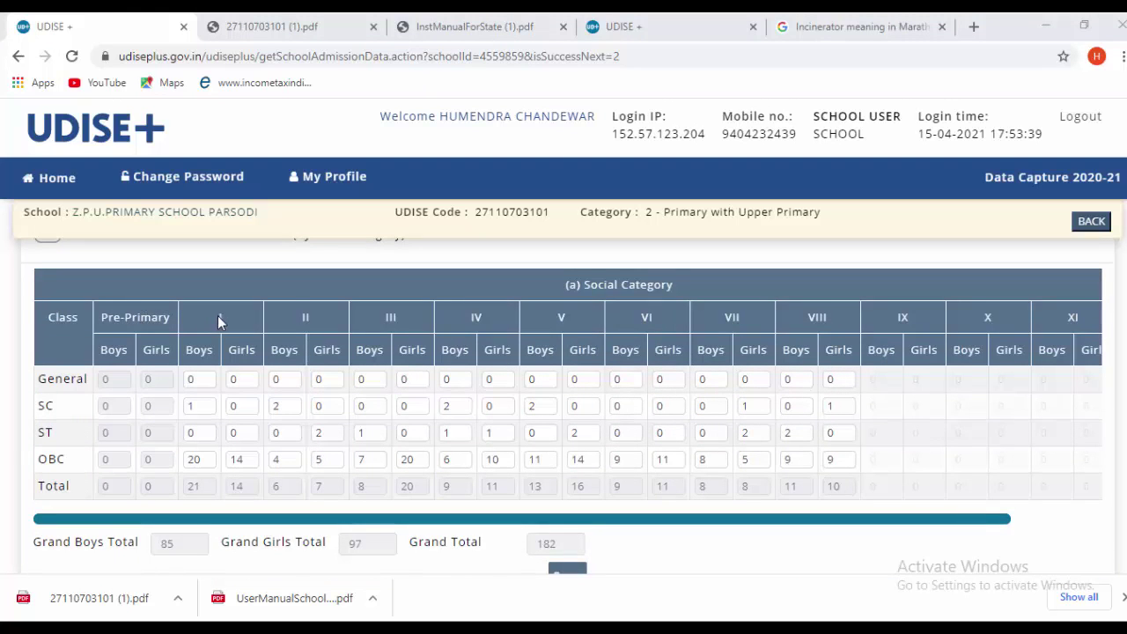
{"action": "scroll", "coordinate": [271, 351], "scroll_direction": "up", "scroll_amount": 1}
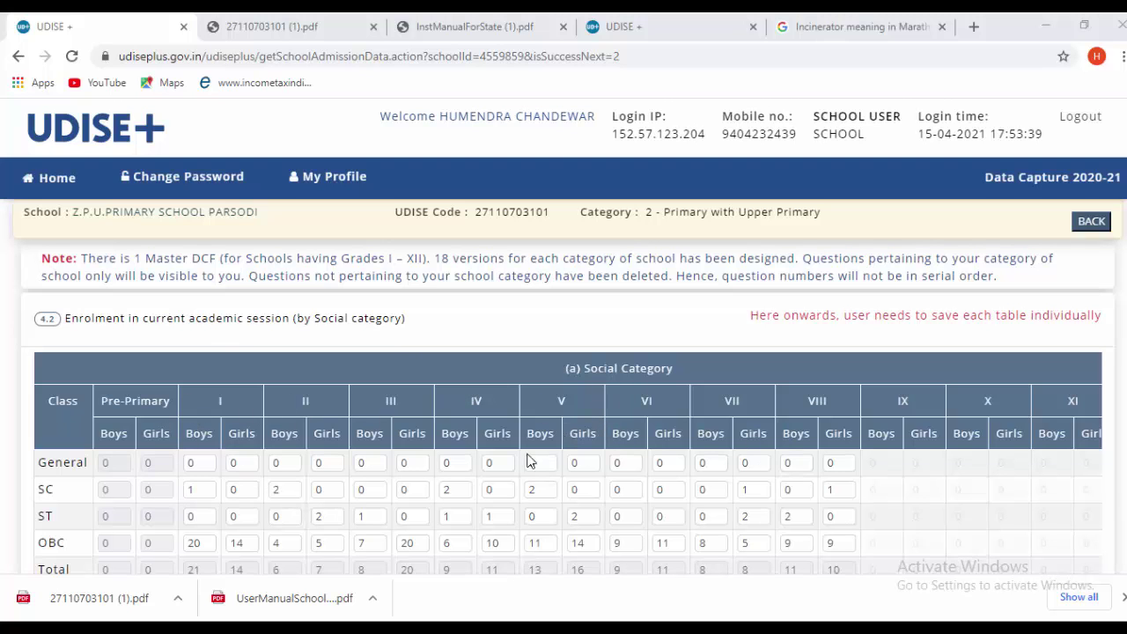
{"action": "scroll", "coordinate": [307, 483], "scroll_direction": "down", "scroll_amount": 1}
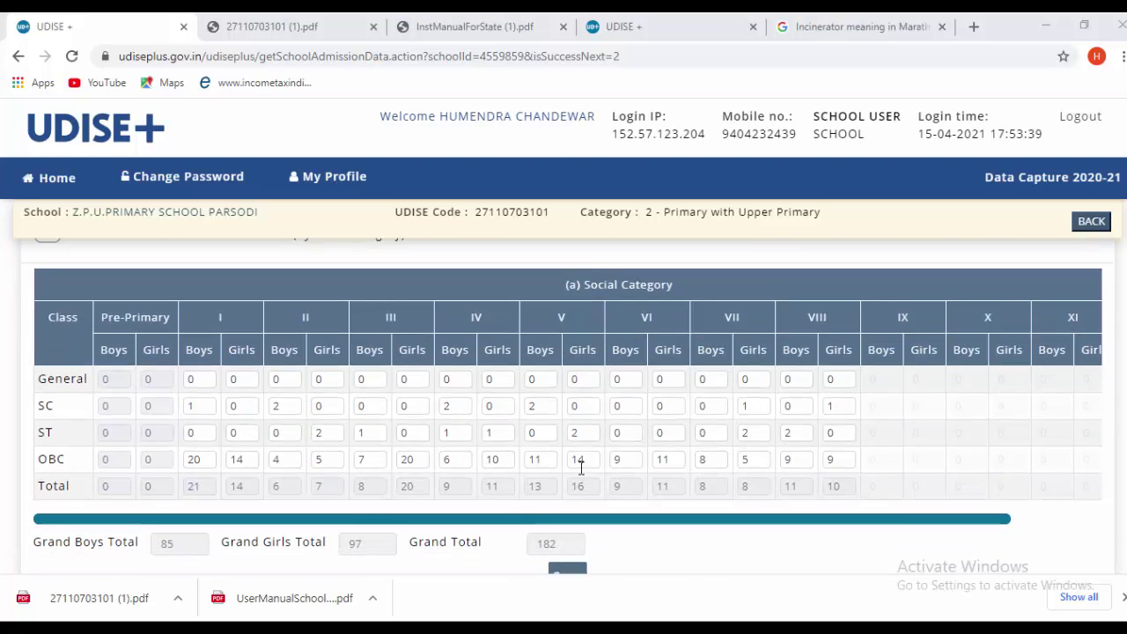
{"action": "scroll", "coordinate": [608, 488], "scroll_direction": "down", "scroll_amount": 1}
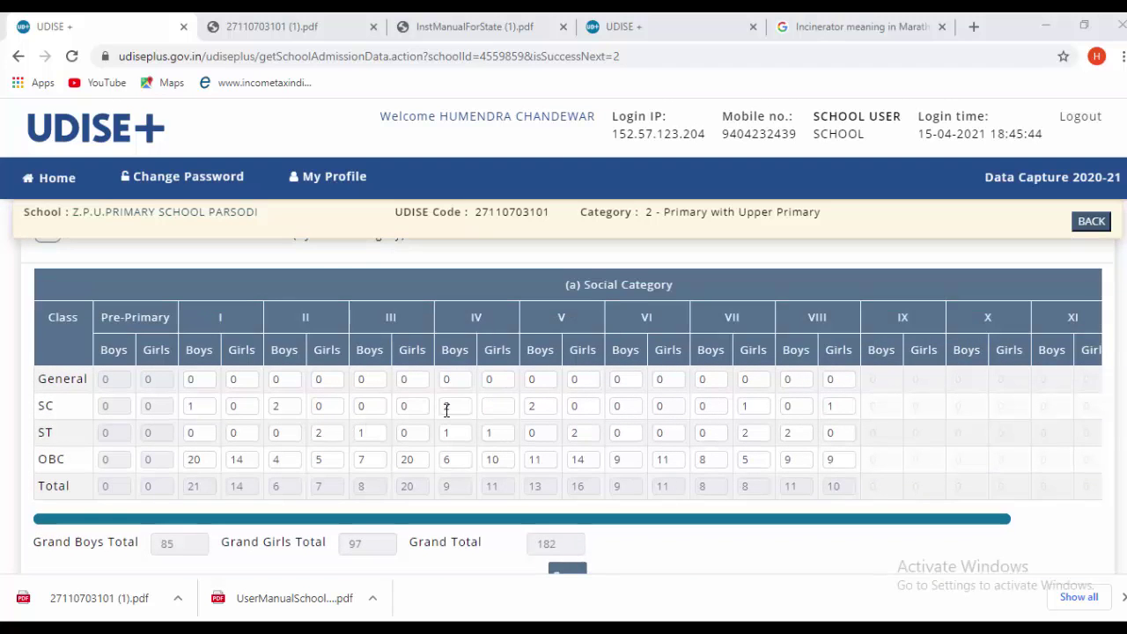
{"action": "scroll", "coordinate": [446, 409], "scroll_direction": "up", "scroll_amount": 1}
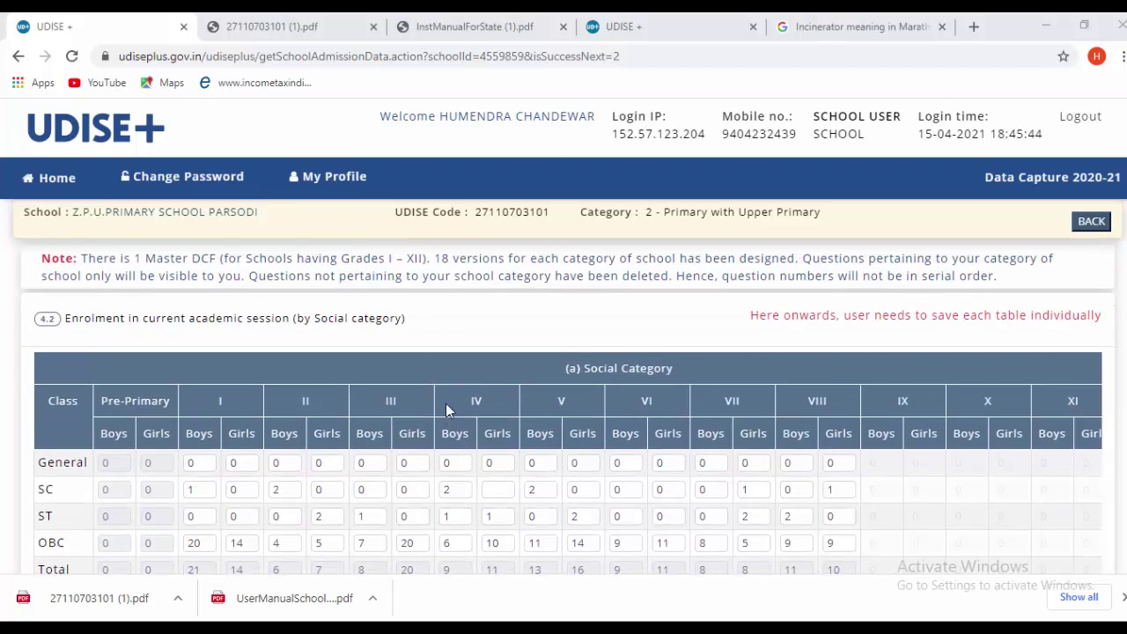
{"action": "scroll", "coordinate": [447, 407], "scroll_direction": "down", "scroll_amount": 1}
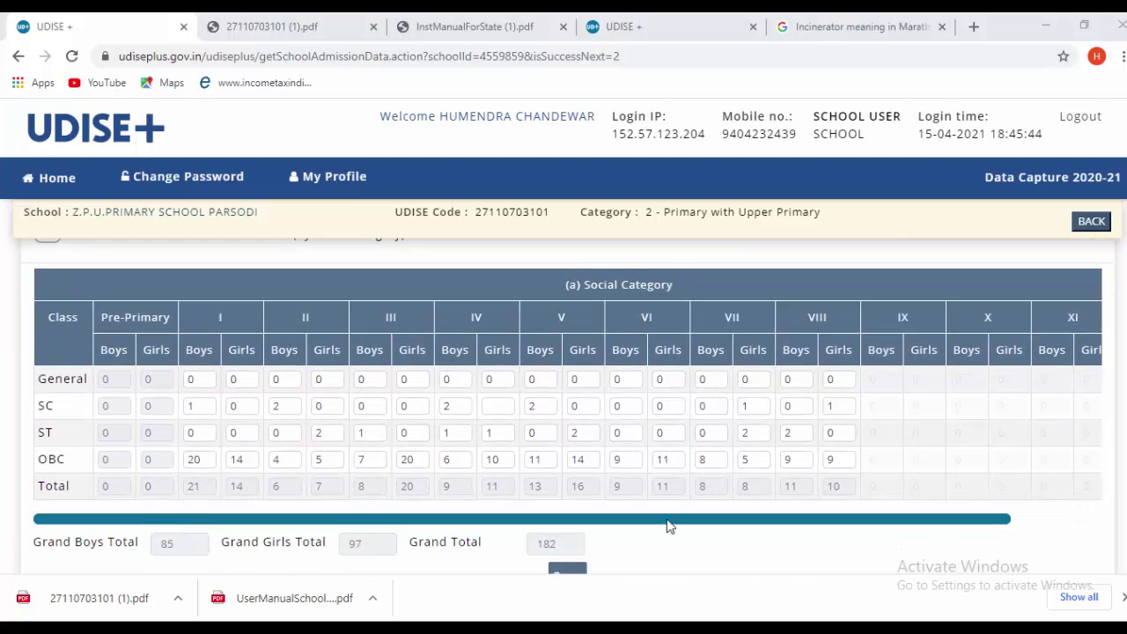
{"action": "scroll", "coordinate": [528, 480], "scroll_direction": "down", "scroll_amount": 1}
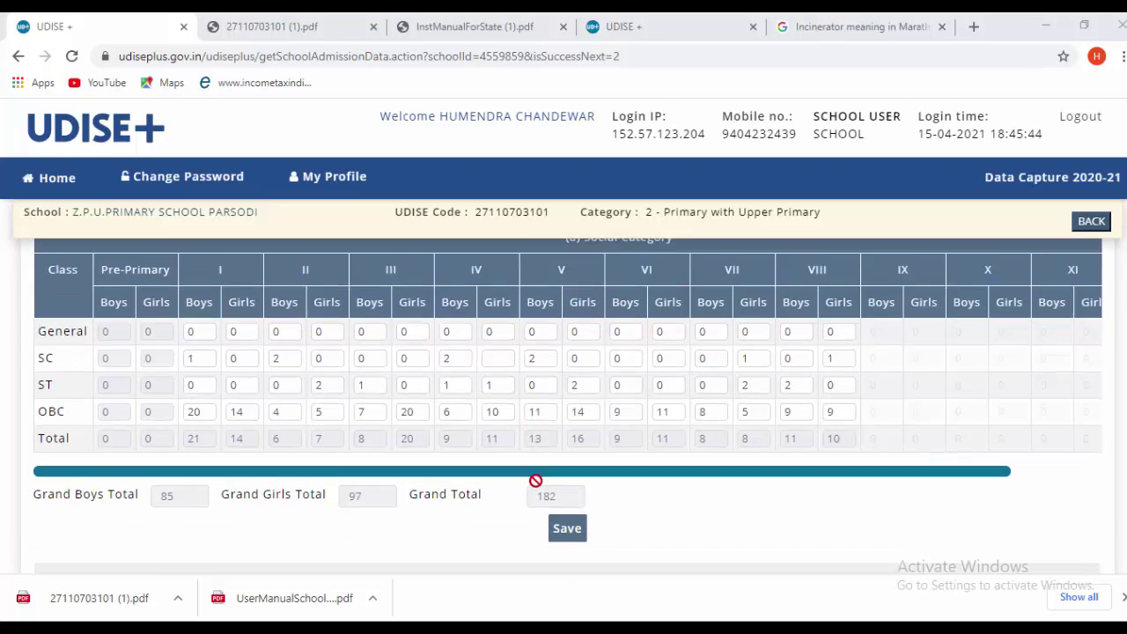
{"action": "left_click", "coordinate": [567, 493]}
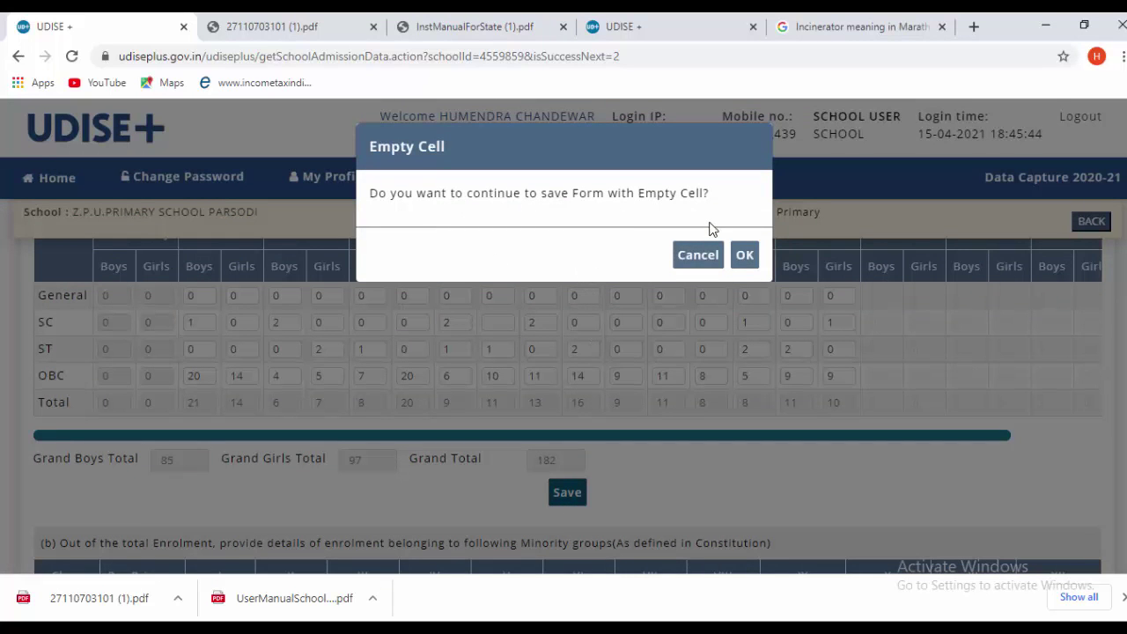
{"action": "left_click", "coordinate": [742, 256]}
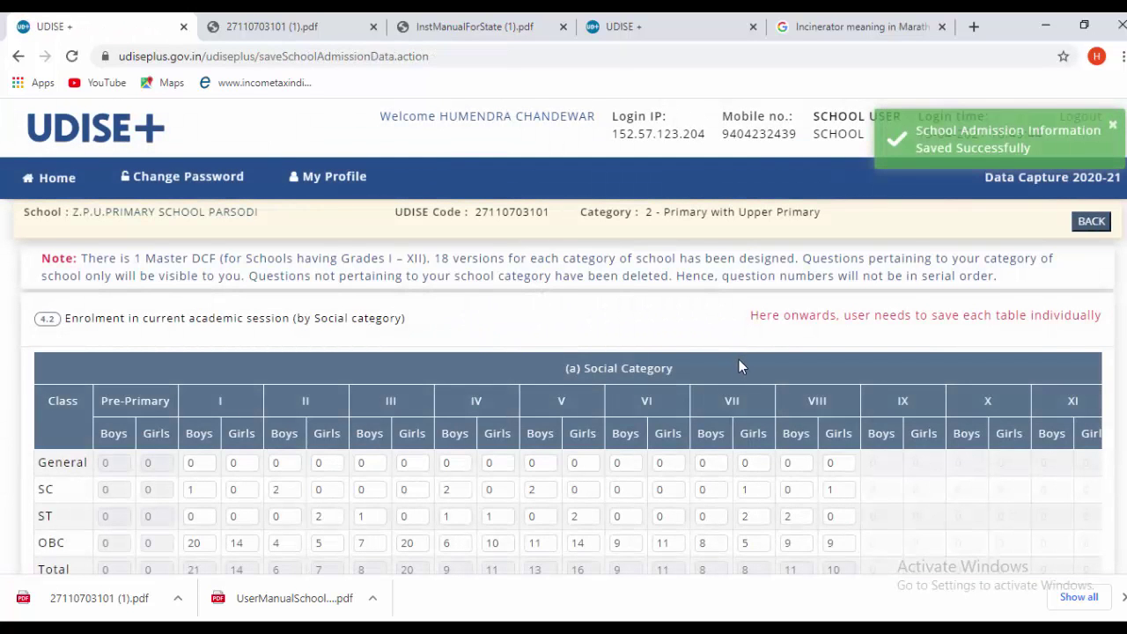
{"action": "scroll", "coordinate": [740, 364], "scroll_direction": "down", "scroll_amount": 2}
{"action": "scroll", "coordinate": [723, 425], "scroll_direction": "down", "scroll_amount": 3}
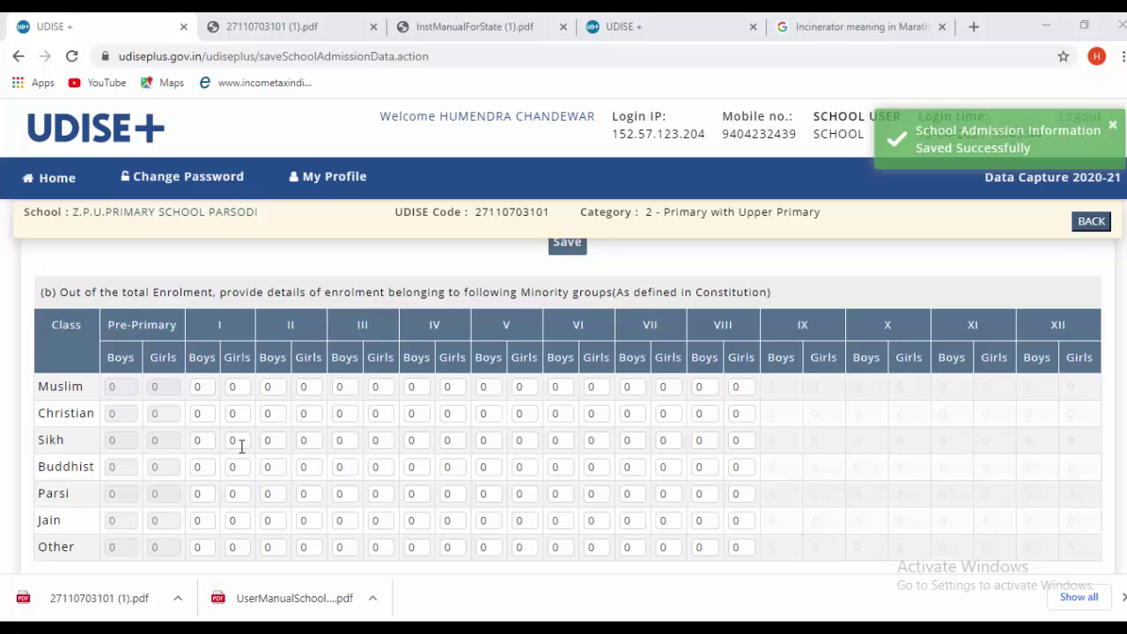
- Save table (b) for minority groups with zero for every religion in classes I–VIII
{"action": "scroll", "coordinate": [252, 453], "scroll_direction": "down", "scroll_amount": 1}
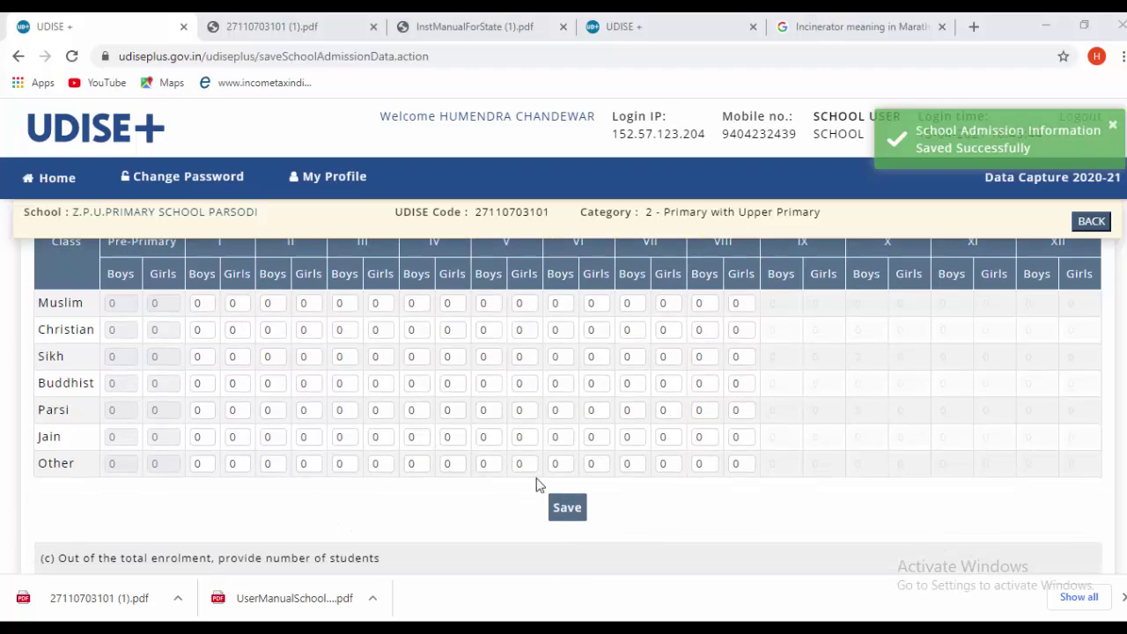
{"action": "left_click", "coordinate": [564, 508]}
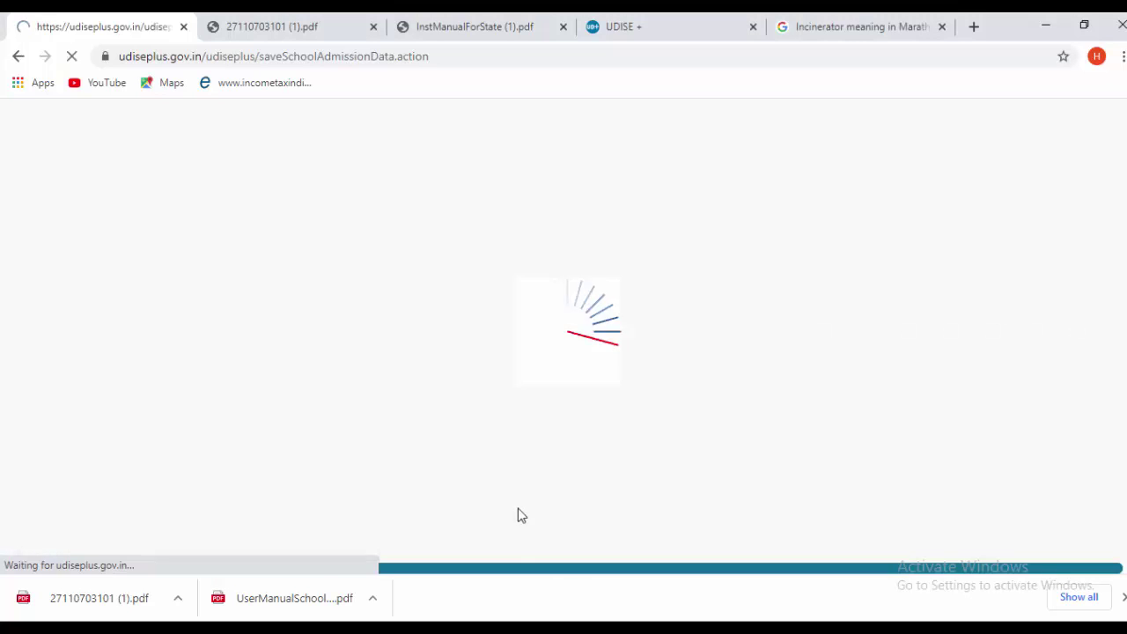
{"action": "scroll", "coordinate": [484, 441], "scroll_direction": "down", "scroll_amount": 4}
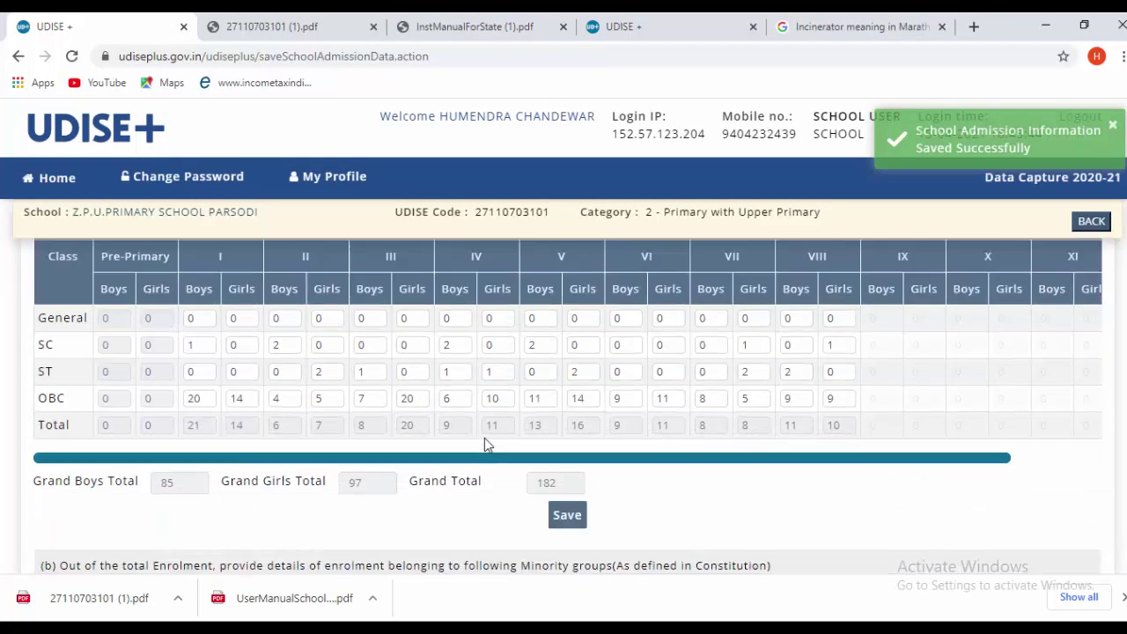
{"action": "scroll", "coordinate": [490, 459], "scroll_direction": "down", "scroll_amount": 3}
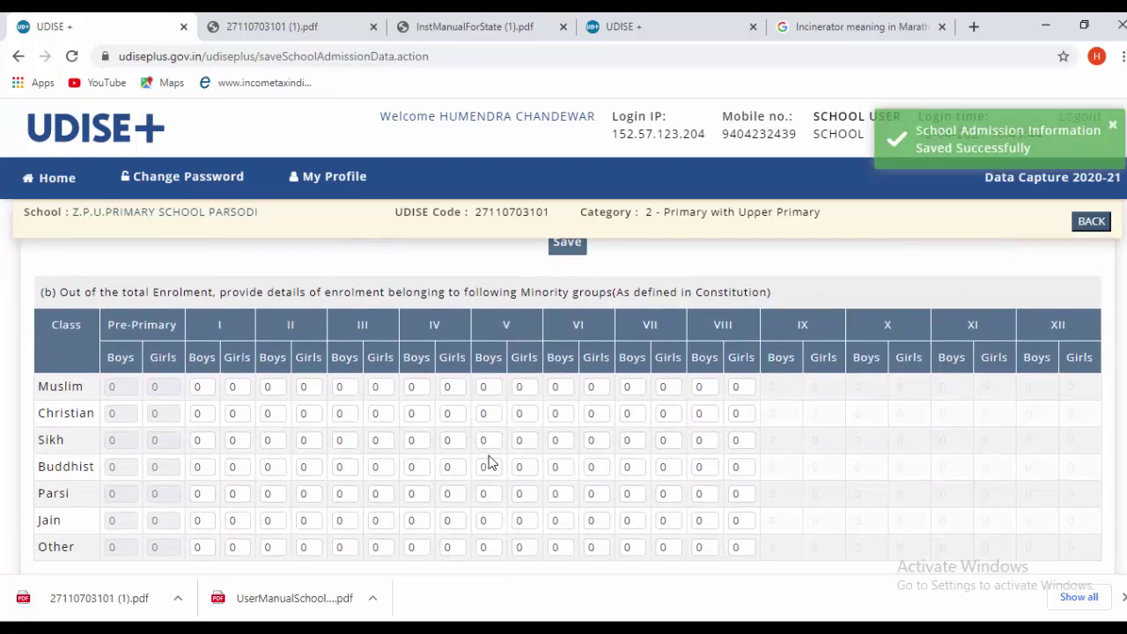
{"action": "scroll", "coordinate": [492, 463], "scroll_direction": "down", "scroll_amount": 3}
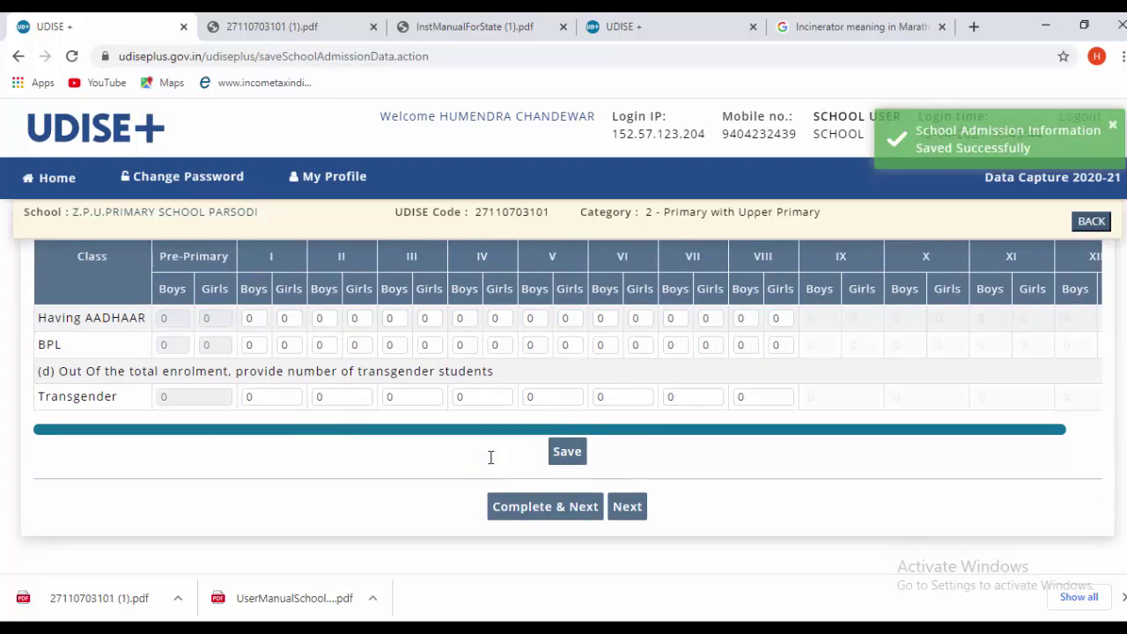
{"action": "scroll", "coordinate": [414, 449], "scroll_direction": "up", "scroll_amount": 1}
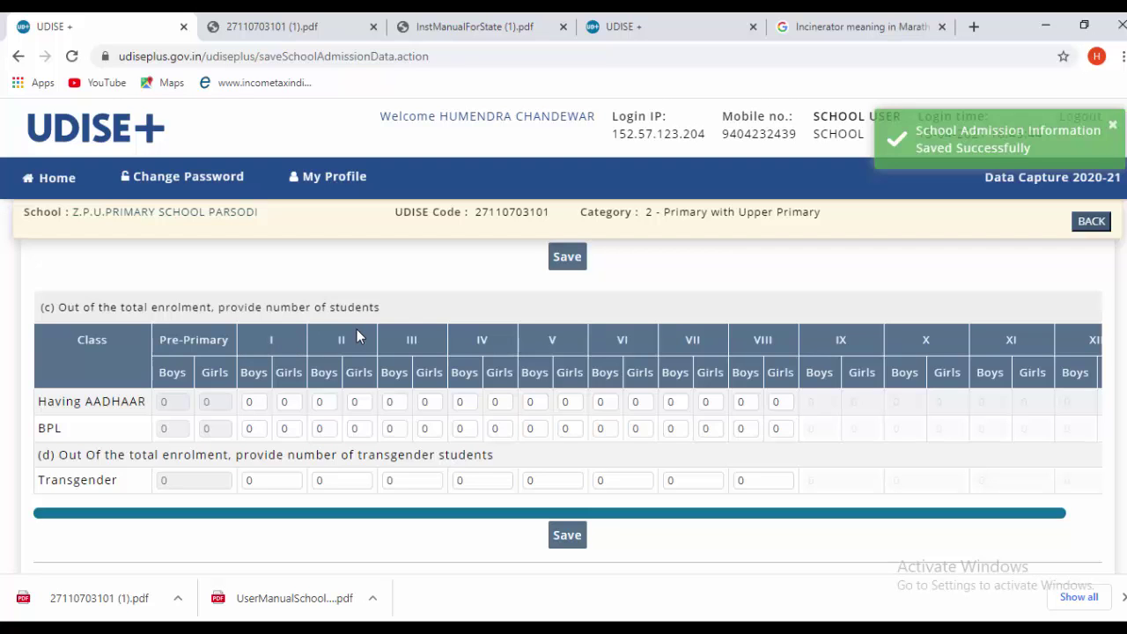
{"action": "scroll", "coordinate": [297, 291], "scroll_direction": "up", "scroll_amount": 5}
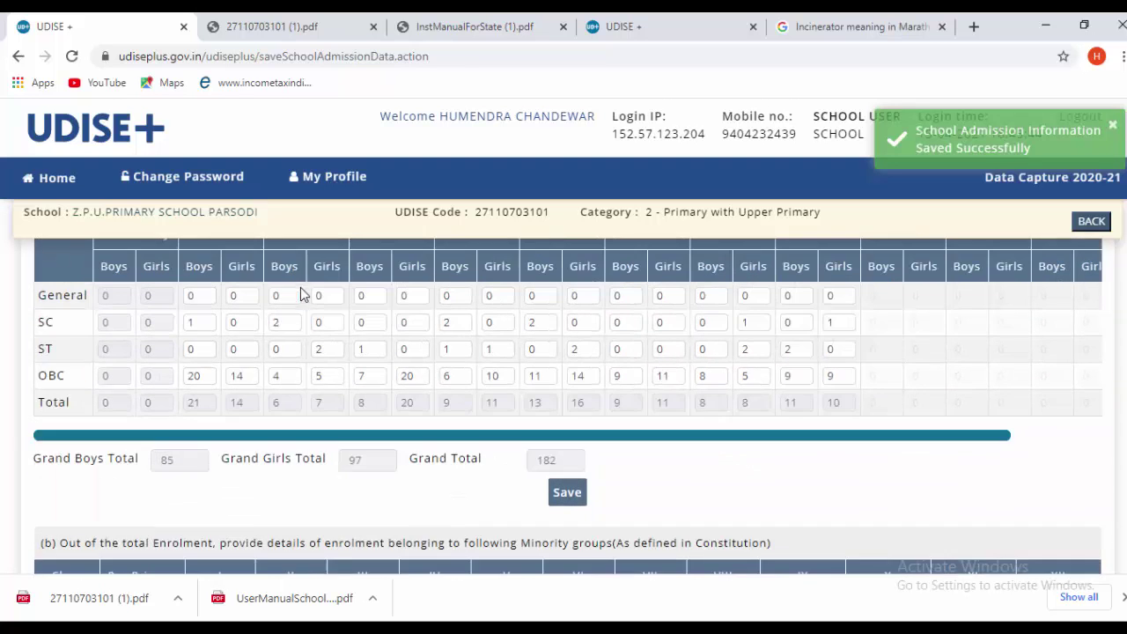
{"action": "scroll", "coordinate": [161, 345], "scroll_direction": "up", "scroll_amount": 1}
{"action": "scroll", "coordinate": [161, 345], "scroll_direction": "down", "scroll_amount": 1}
{"action": "scroll", "coordinate": [167, 350], "scroll_direction": "up", "scroll_amount": 2}
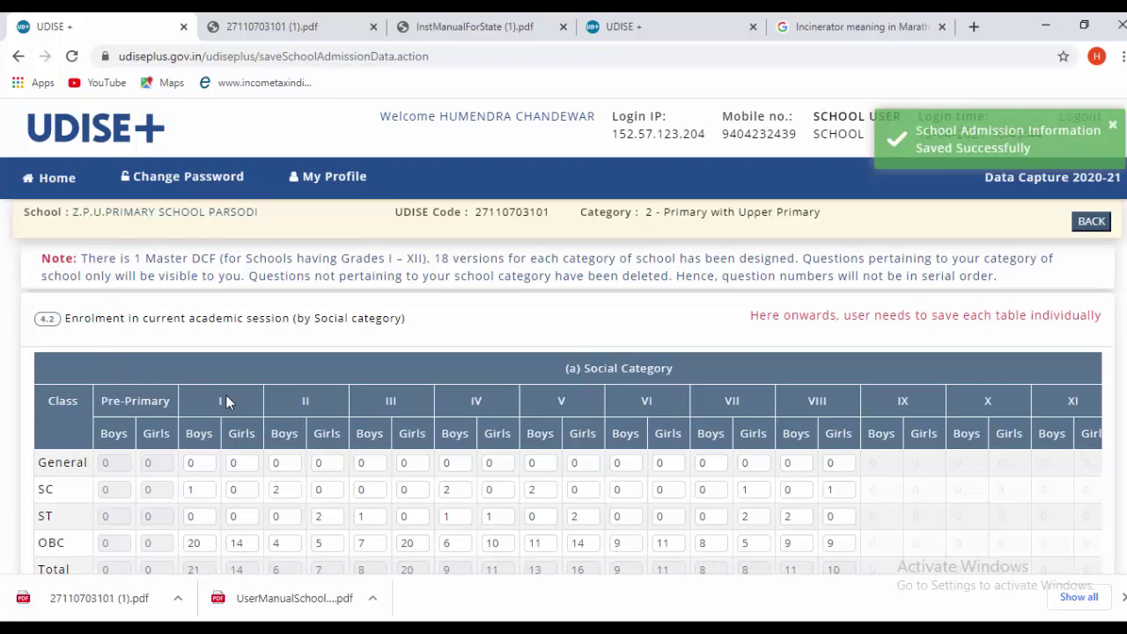
{"action": "scroll", "coordinate": [569, 318], "scroll_direction": "down", "scroll_amount": 1}
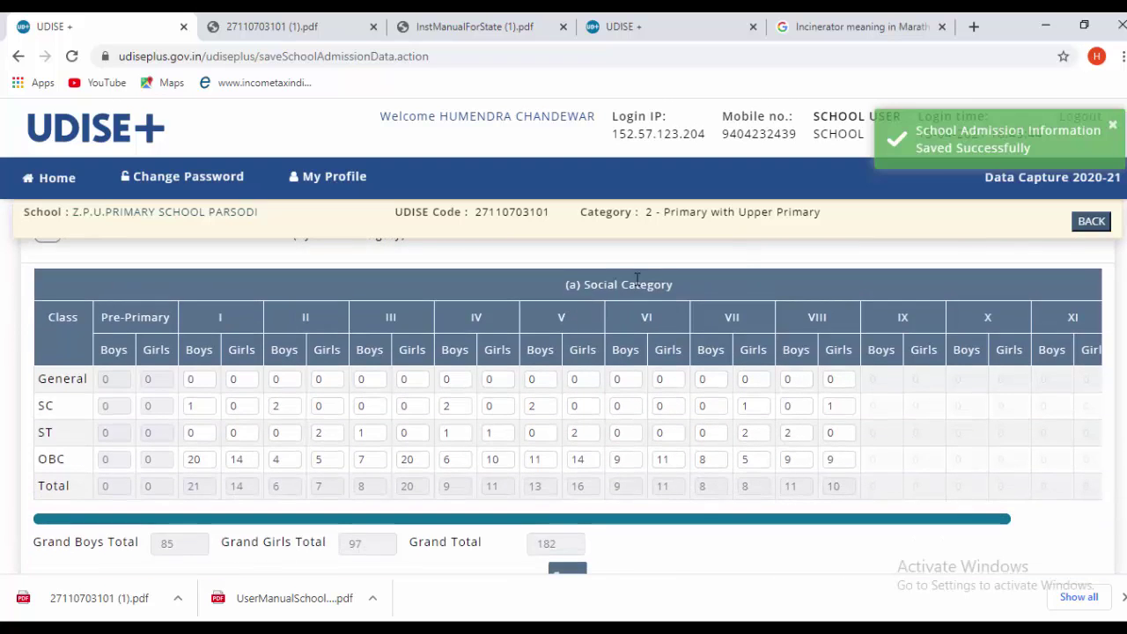
{"action": "scroll", "coordinate": [617, 368], "scroll_direction": "down", "scroll_amount": 5}
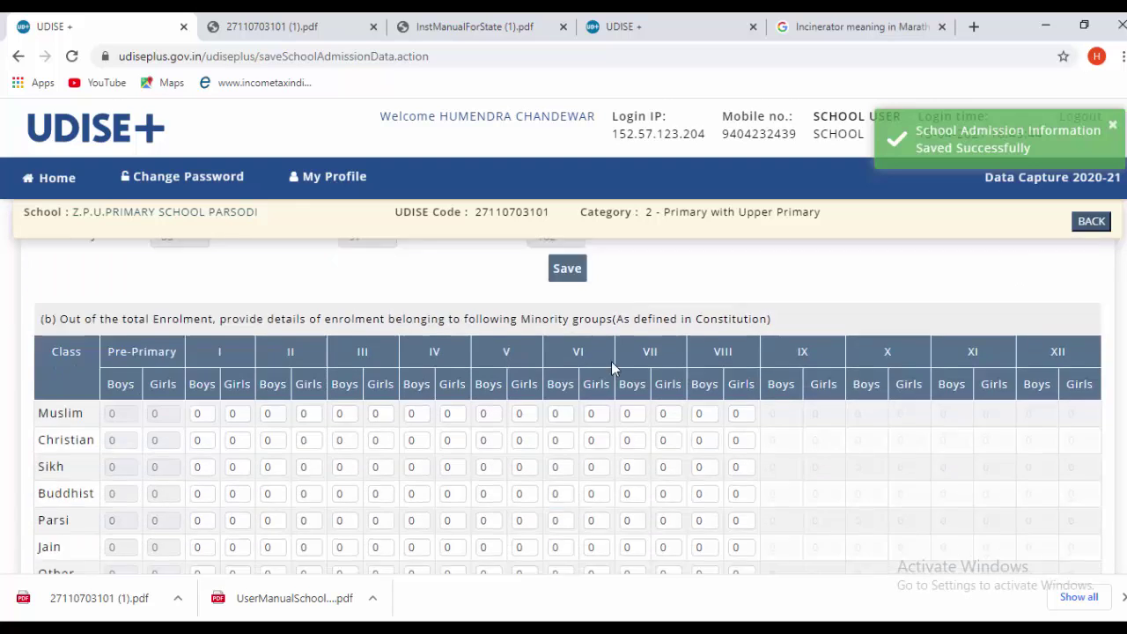
{"action": "scroll", "coordinate": [617, 368], "scroll_direction": "down", "scroll_amount": 3}
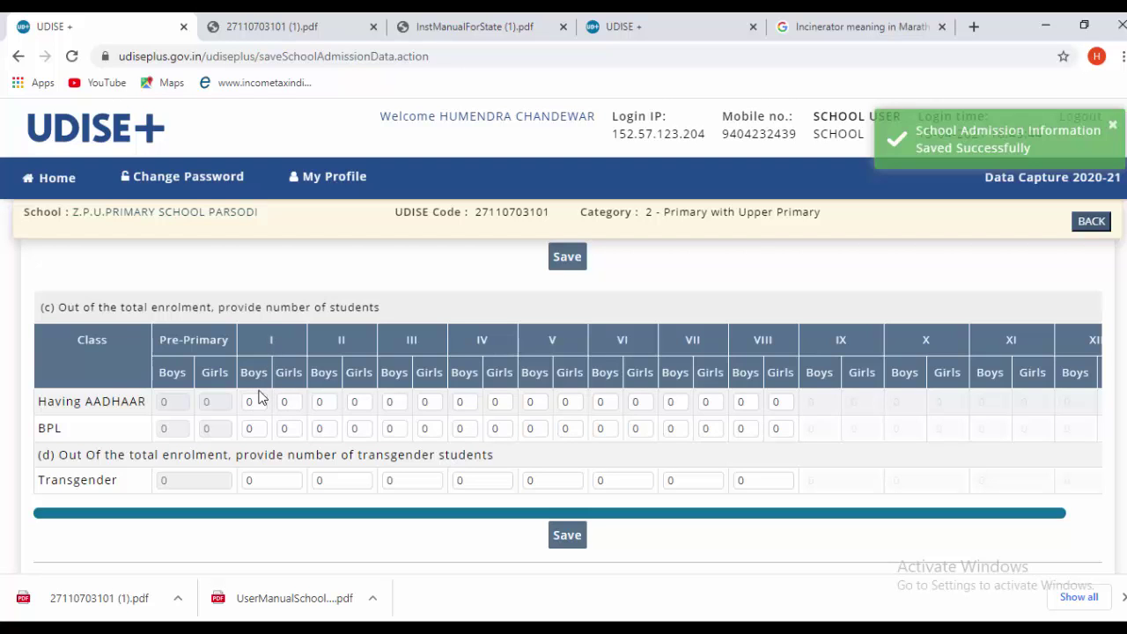
{"action": "scroll", "coordinate": [269, 401], "scroll_direction": "up", "scroll_amount": 2}
{"action": "scroll", "coordinate": [275, 403], "scroll_direction": "up", "scroll_amount": 5}
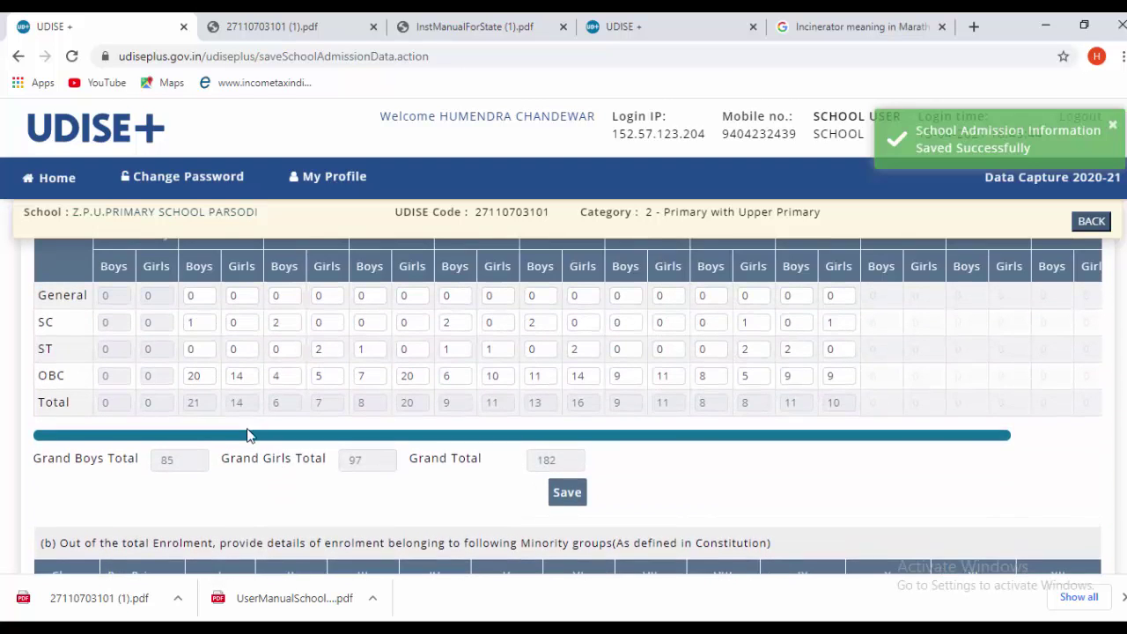
{"action": "scroll", "coordinate": [295, 432], "scroll_direction": "down", "scroll_amount": 8}
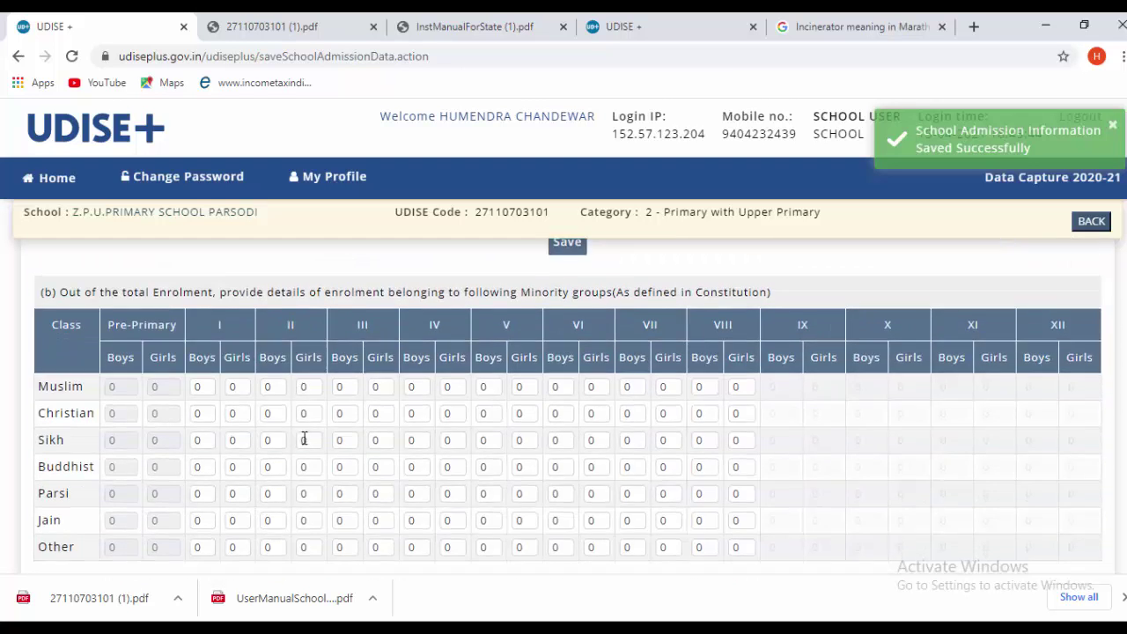
{"action": "scroll", "coordinate": [309, 444], "scroll_direction": "down", "scroll_amount": 3}
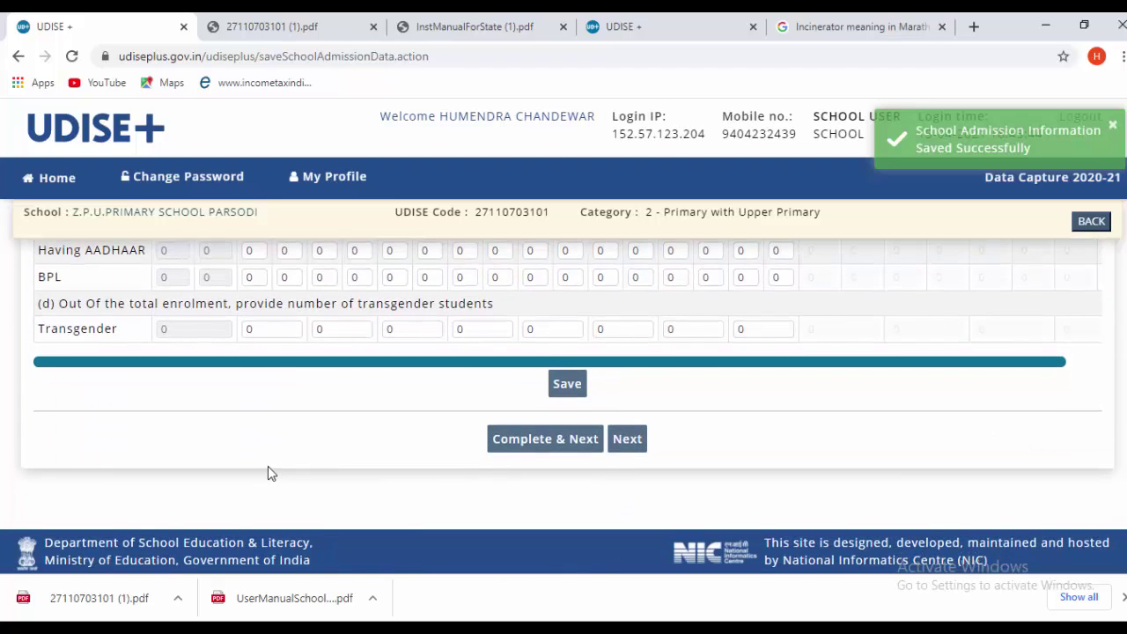
{"action": "scroll", "coordinate": [268, 466], "scroll_direction": "up", "scroll_amount": 2}
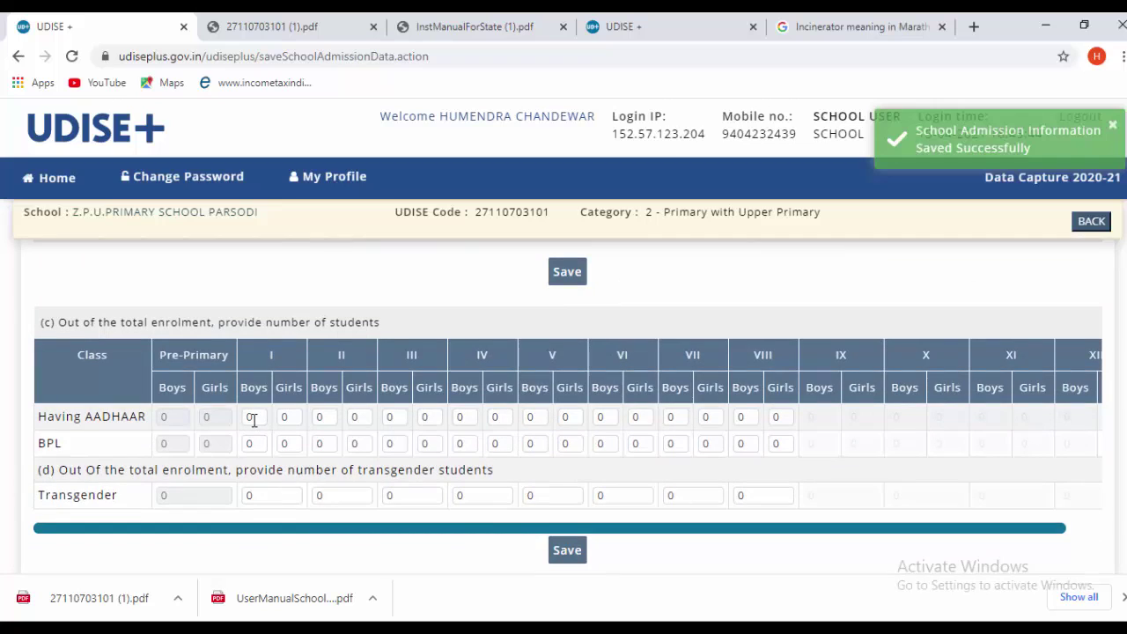
- Enter the boys and girls counts in the Having AADHAAR and BPL rows, starting with Class I
{"action": "left_click", "coordinate": [253, 419]}
{"action": "left_click", "coordinate": [295, 418]}
{"action": "left_click", "coordinate": [258, 444]}
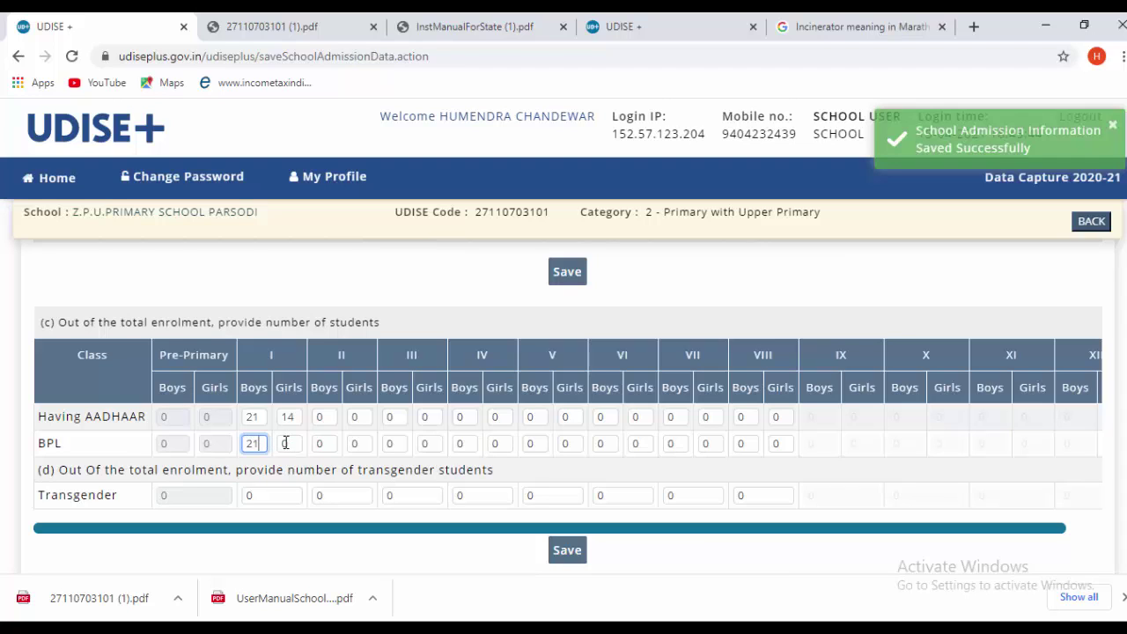
{"action": "left_click", "coordinate": [287, 445]}
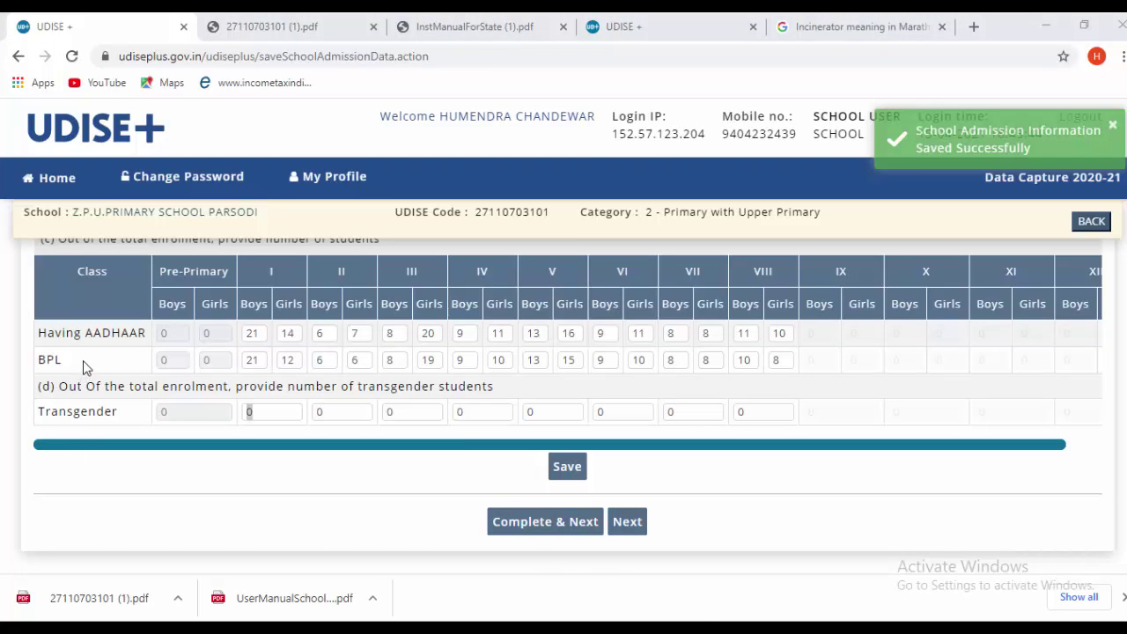
{"action": "scroll", "coordinate": [137, 401], "scroll_direction": "up", "scroll_amount": 1}
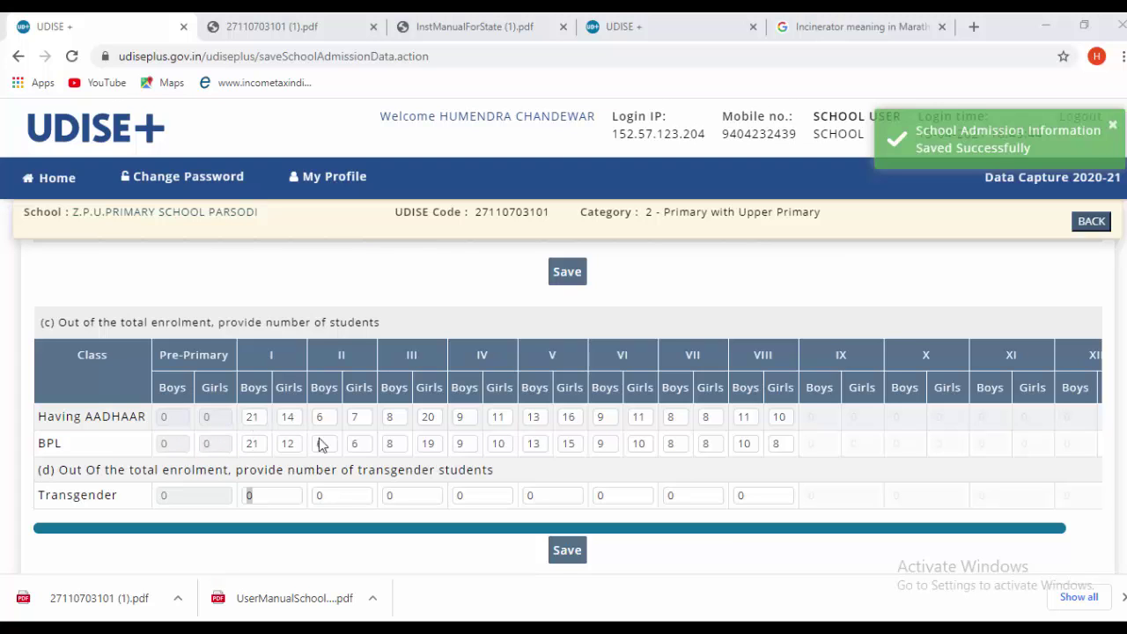
{"action": "scroll", "coordinate": [712, 491], "scroll_direction": "down", "scroll_amount": 1}
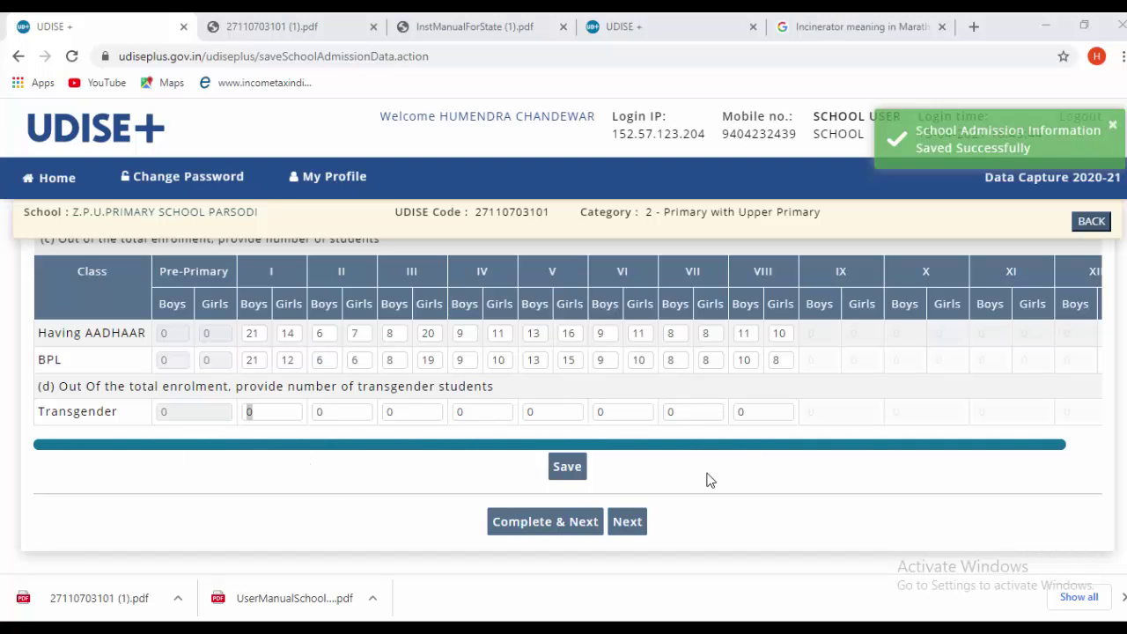
- Save the Aadhaar and BPL student counts under section (d)
{"action": "left_click", "coordinate": [565, 466]}
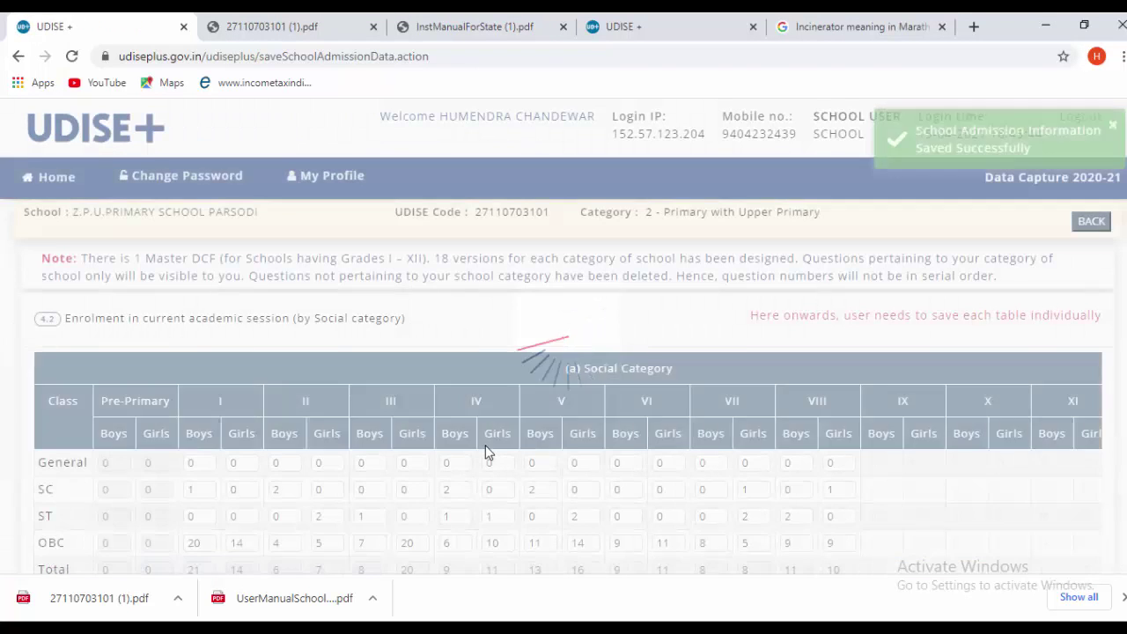
{"action": "scroll", "coordinate": [487, 451], "scroll_direction": "down", "scroll_amount": 1}
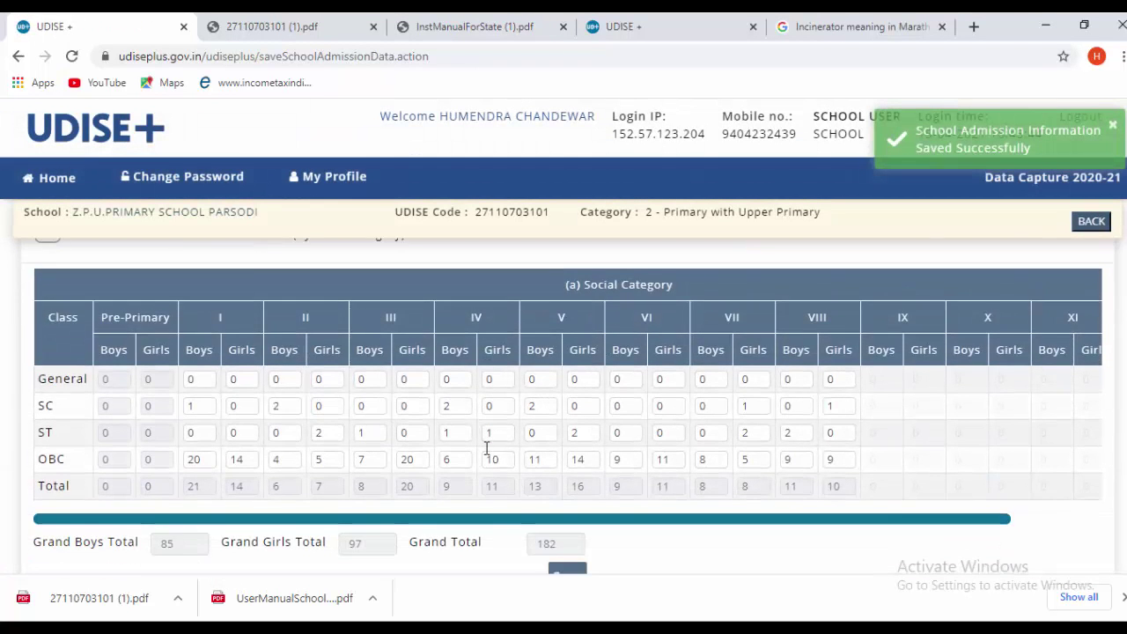
{"action": "scroll", "coordinate": [487, 451], "scroll_direction": "down", "scroll_amount": 2}
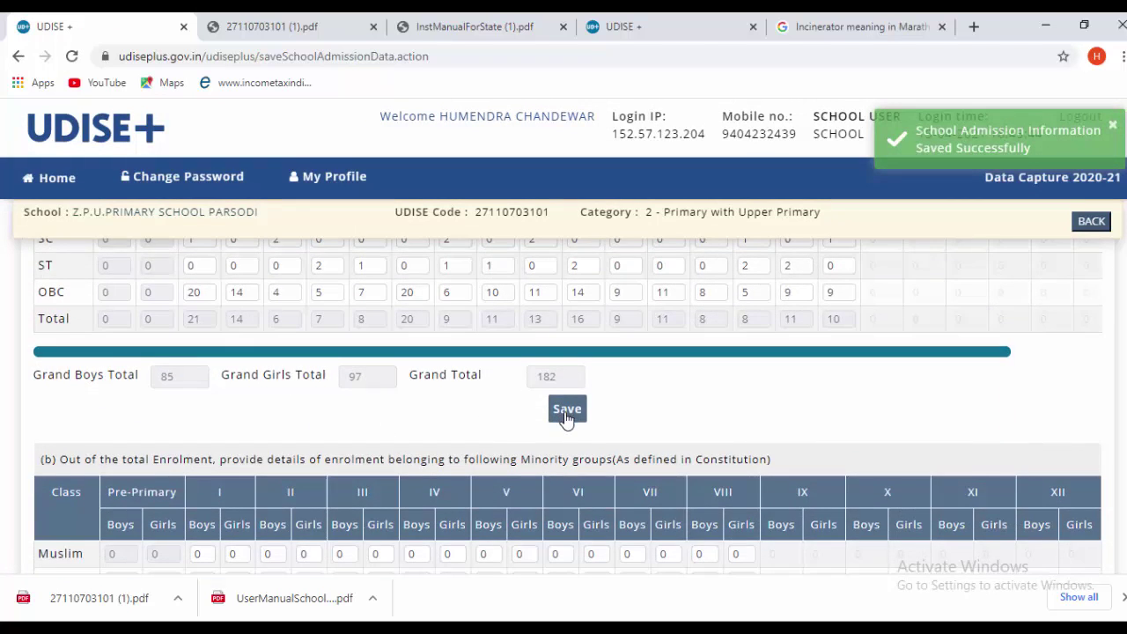
{"action": "scroll", "coordinate": [566, 420], "scroll_direction": "down", "scroll_amount": 6}
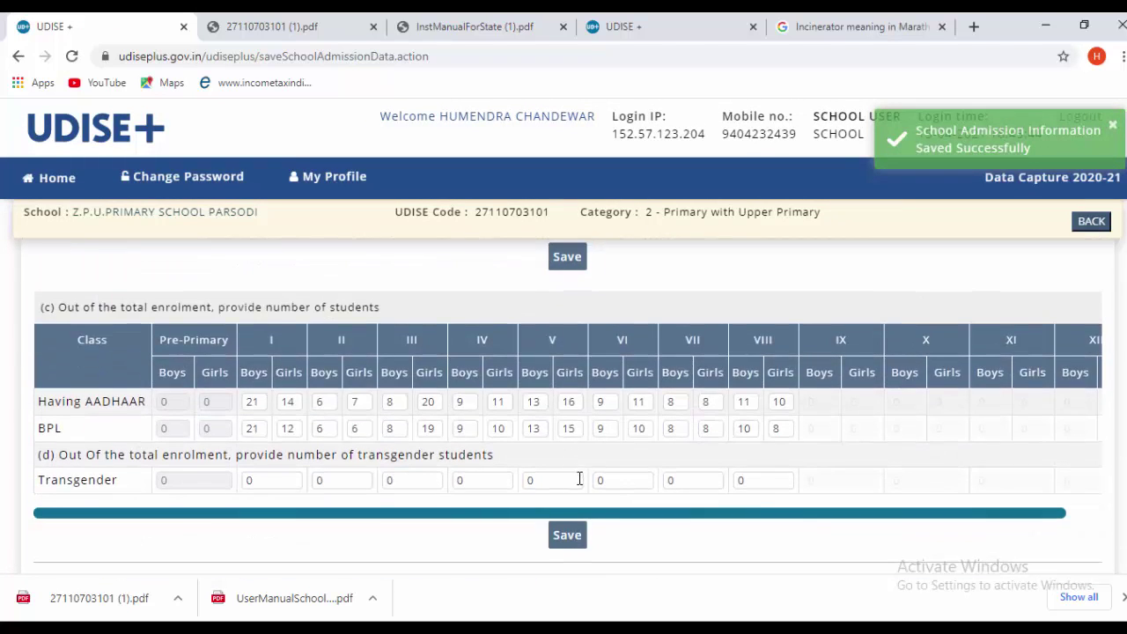
{"action": "scroll", "coordinate": [580, 480], "scroll_direction": "down", "scroll_amount": 2}
- Mark the enrolment form complete and accept the Enrolment Information totals
{"action": "scroll", "coordinate": [484, 396], "scroll_direction": "up", "scroll_amount": 2}
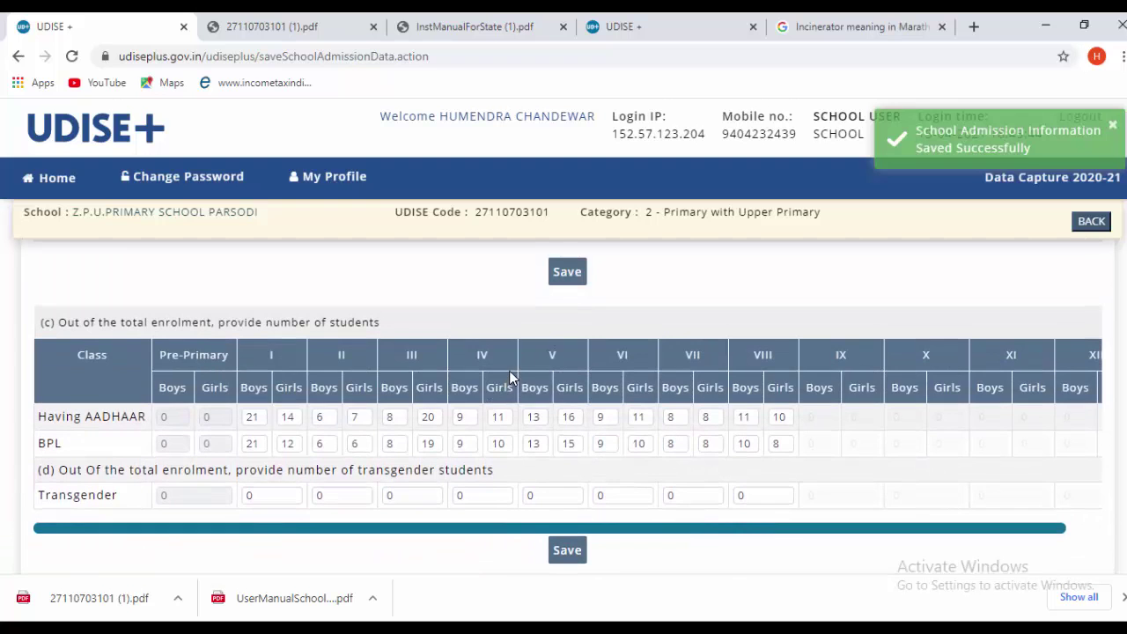
{"action": "scroll", "coordinate": [509, 374], "scroll_direction": "up", "scroll_amount": 3}
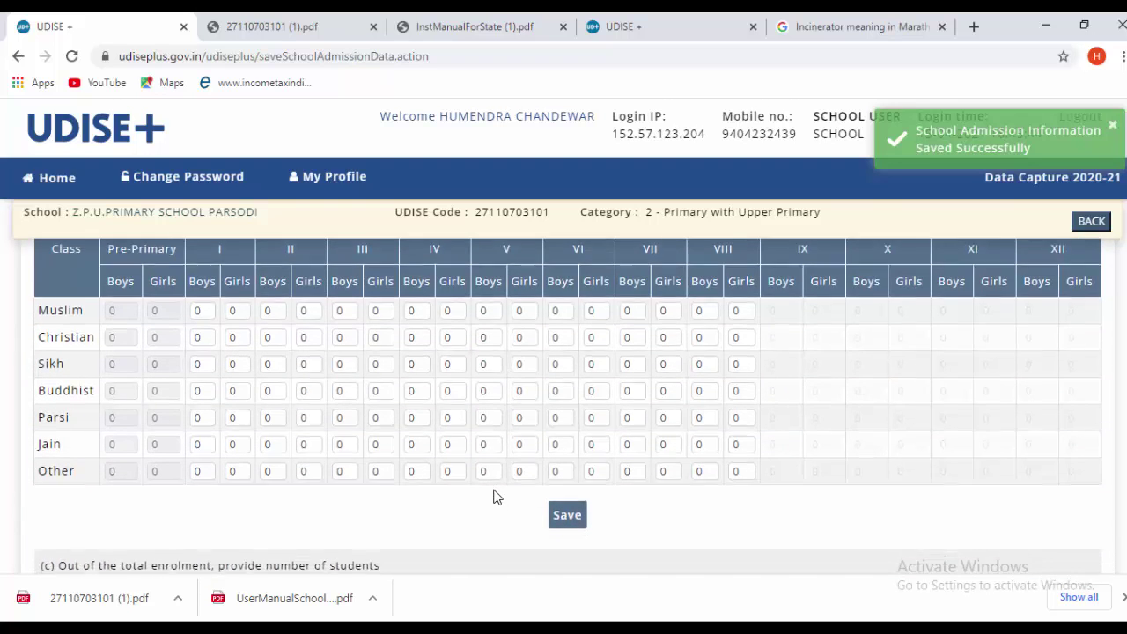
{"action": "scroll", "coordinate": [496, 497], "scroll_direction": "down", "scroll_amount": 5}
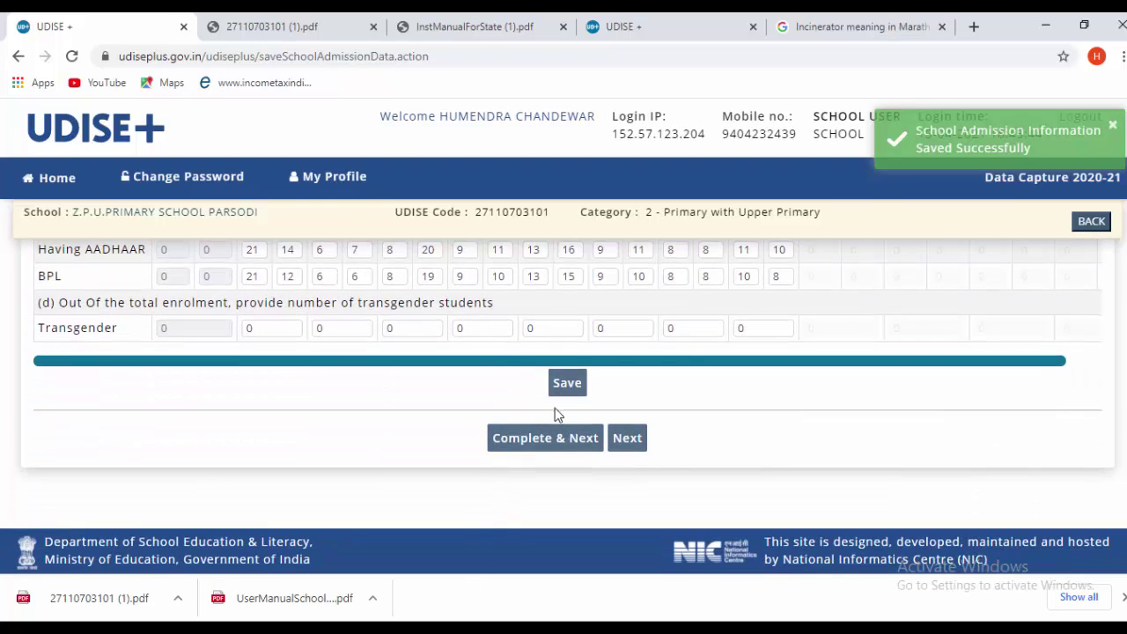
{"action": "left_click", "coordinate": [524, 441]}
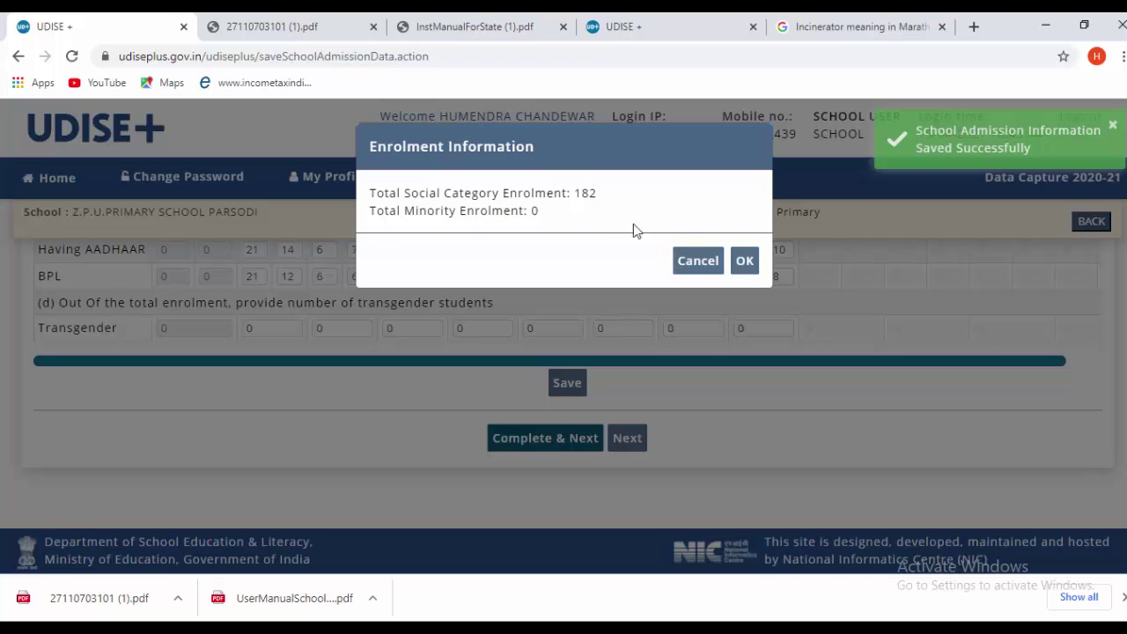
{"action": "left_click", "coordinate": [744, 262]}
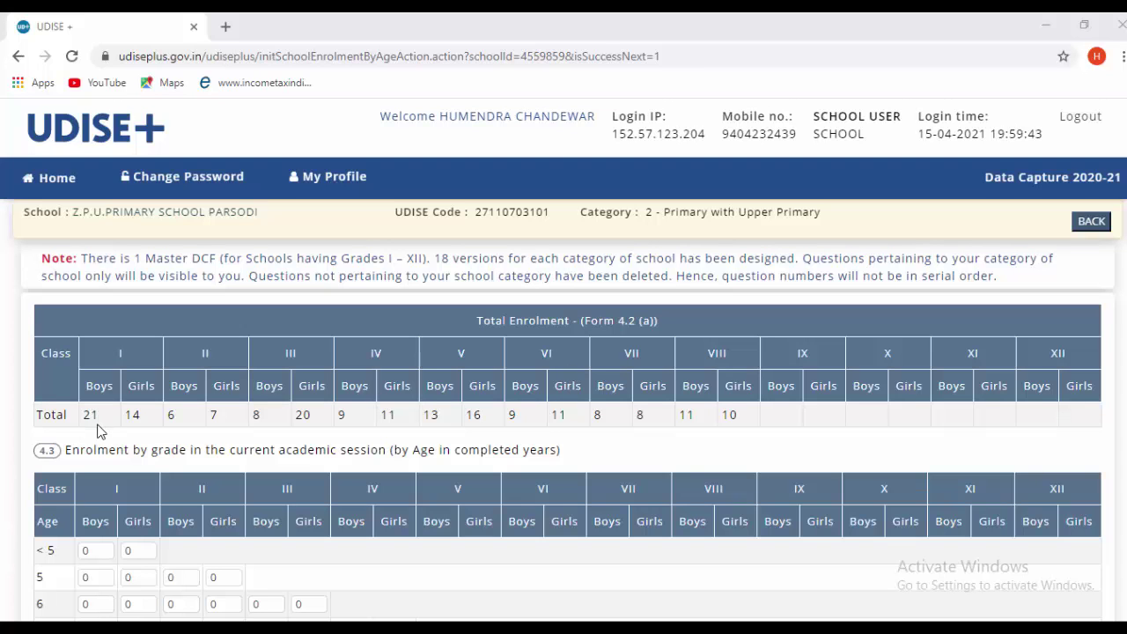
- Save age-wise enrolment form 4.3 and continue to form 4.4
{"action": "scroll", "coordinate": [173, 431], "scroll_direction": "down", "scroll_amount": 2}
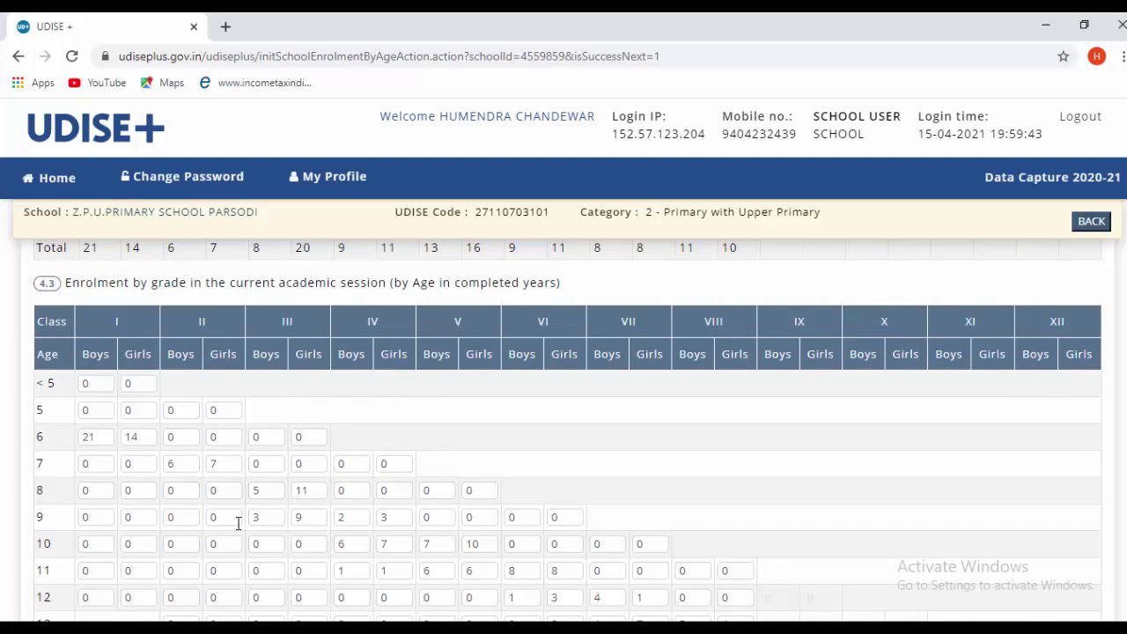
{"action": "scroll", "coordinate": [624, 541], "scroll_direction": "down", "scroll_amount": 3}
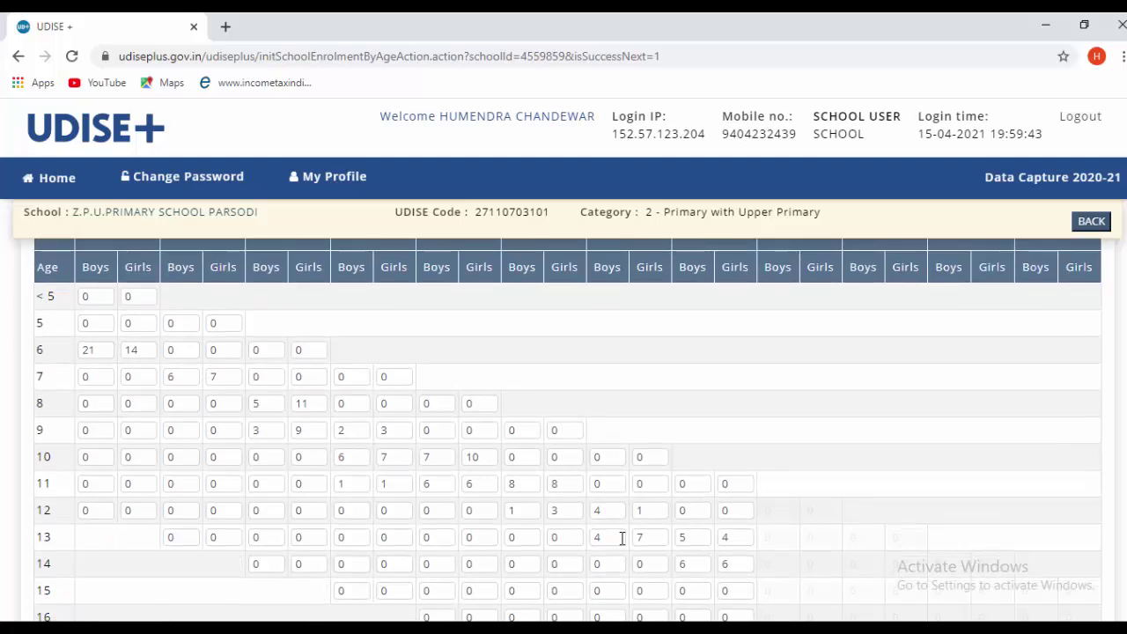
{"action": "scroll", "coordinate": [666, 539], "scroll_direction": "down", "scroll_amount": 2}
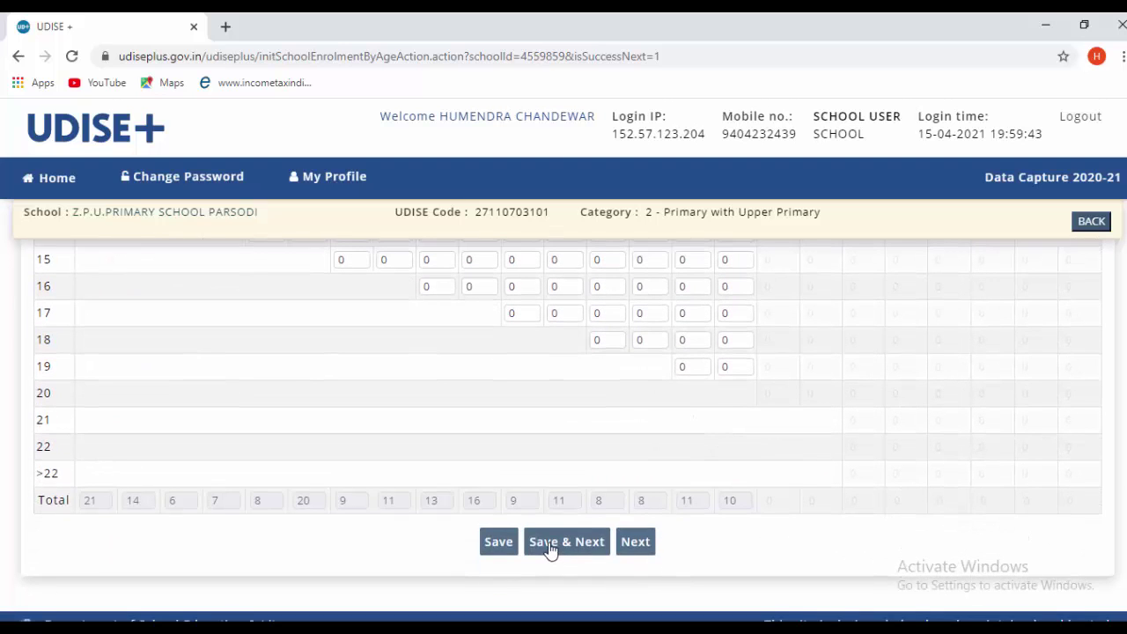
{"action": "left_click", "coordinate": [550, 543]}
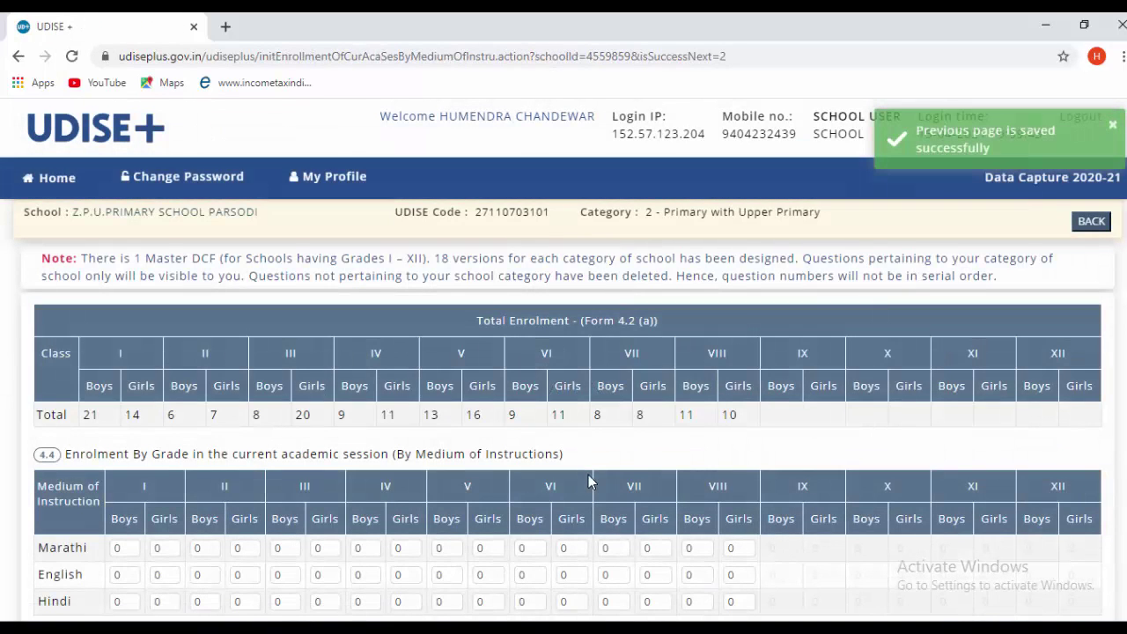
- Fill the Marathi row with 21,14,6,7,8,20,9,11,13,16,9,11,8,8,11,10 and save it
{"action": "scroll", "coordinate": [622, 460], "scroll_direction": "down", "scroll_amount": 2}
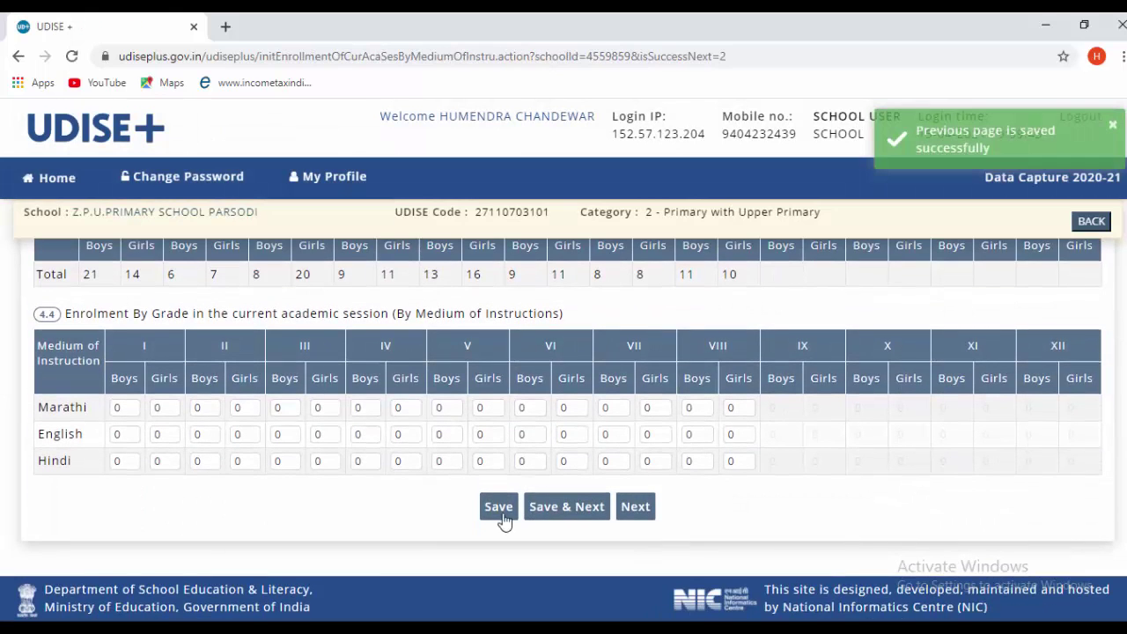
{"action": "scroll", "coordinate": [296, 405], "scroll_direction": "up", "scroll_amount": 2}
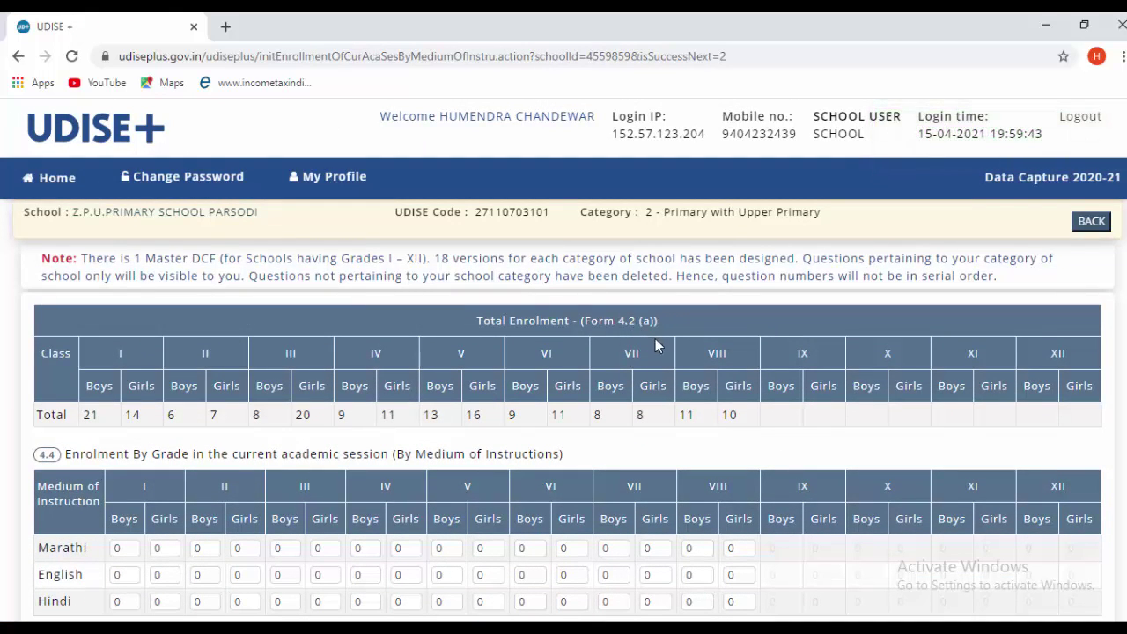
{"action": "scroll", "coordinate": [663, 364], "scroll_direction": "down", "scroll_amount": 2}
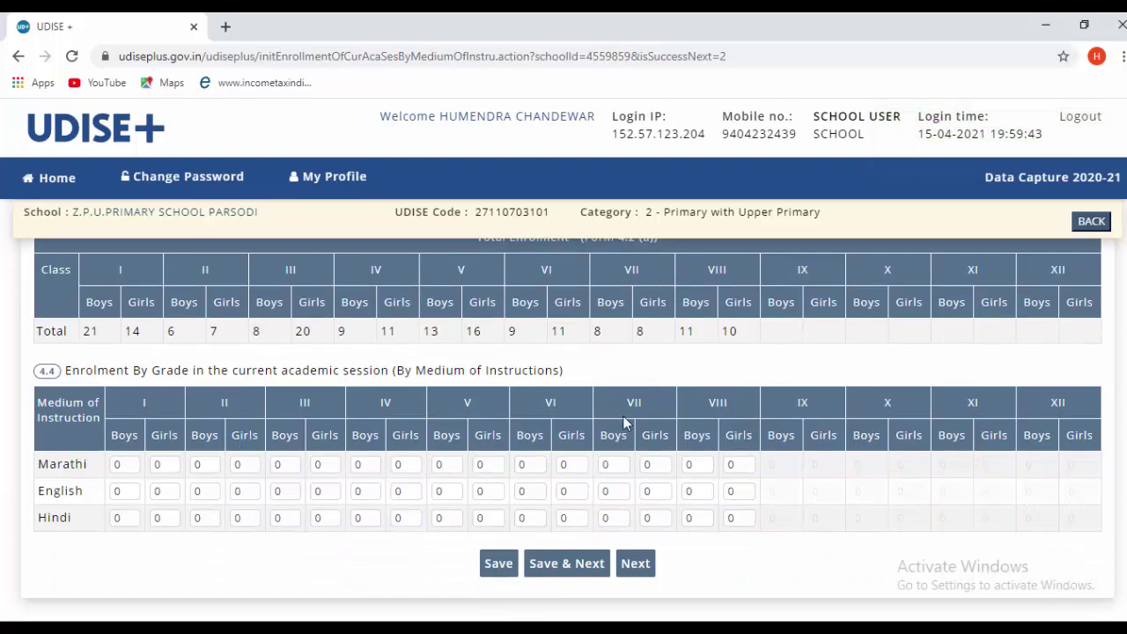
{"action": "scroll", "coordinate": [621, 308], "scroll_direction": "up", "scroll_amount": 2}
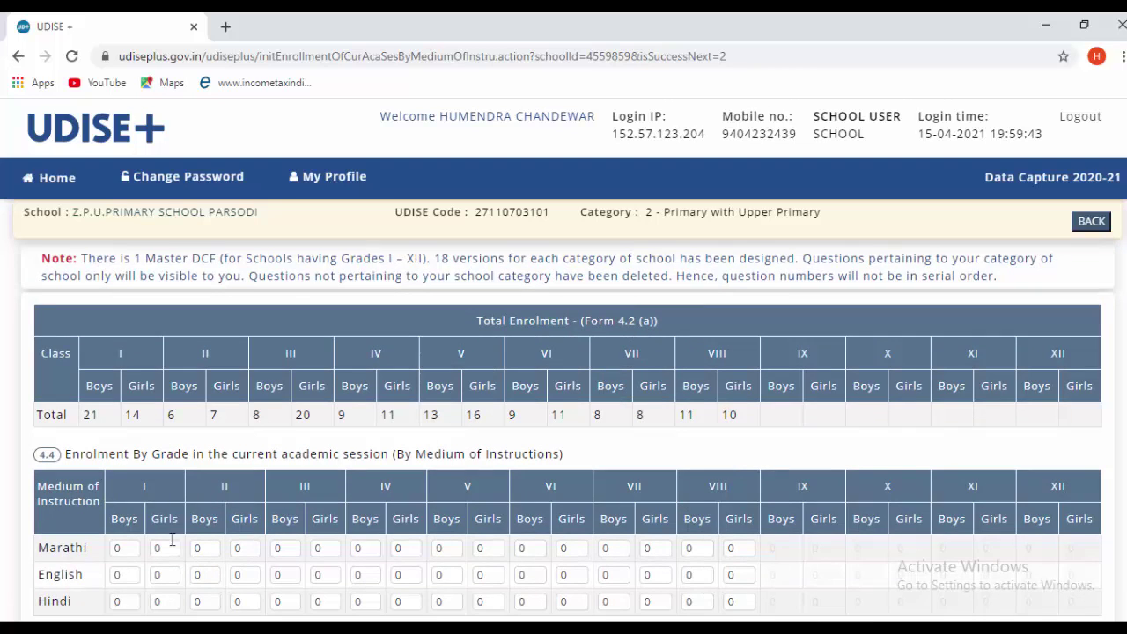
{"action": "scroll", "coordinate": [172, 541], "scroll_direction": "down", "scroll_amount": 1}
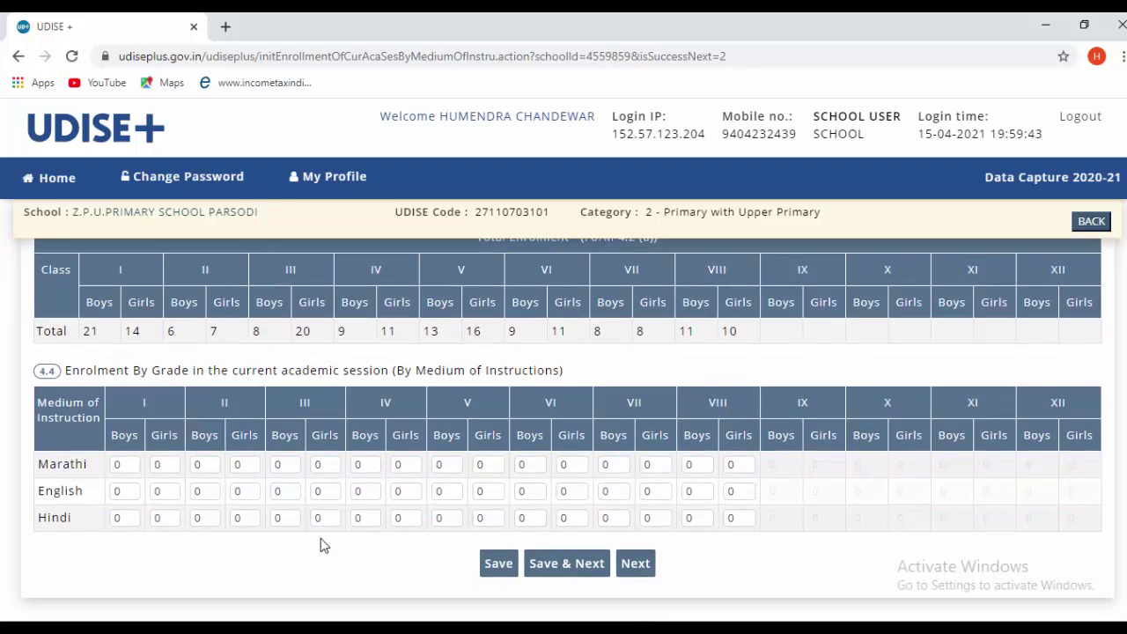
{"action": "double_click", "coordinate": [129, 464]}
{"action": "scroll", "coordinate": [258, 513], "scroll_direction": "up", "scroll_amount": 2}
{"action": "scroll", "coordinate": [202, 476], "scroll_direction": "down", "scroll_amount": 2}
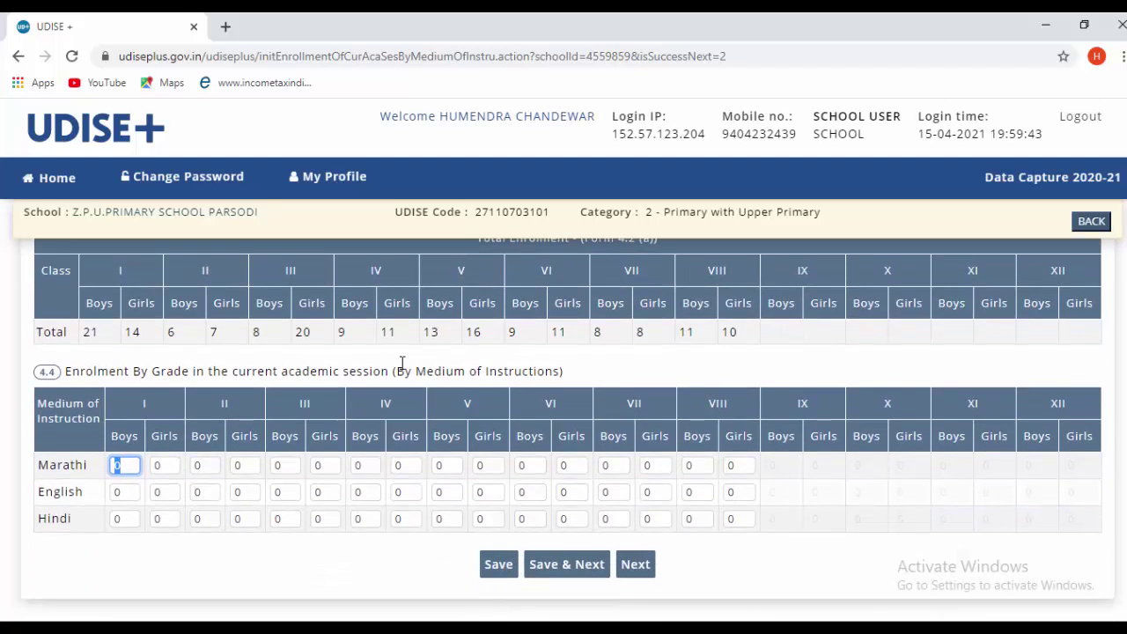
{"action": "scroll", "coordinate": [402, 363], "scroll_direction": "up", "scroll_amount": 2}
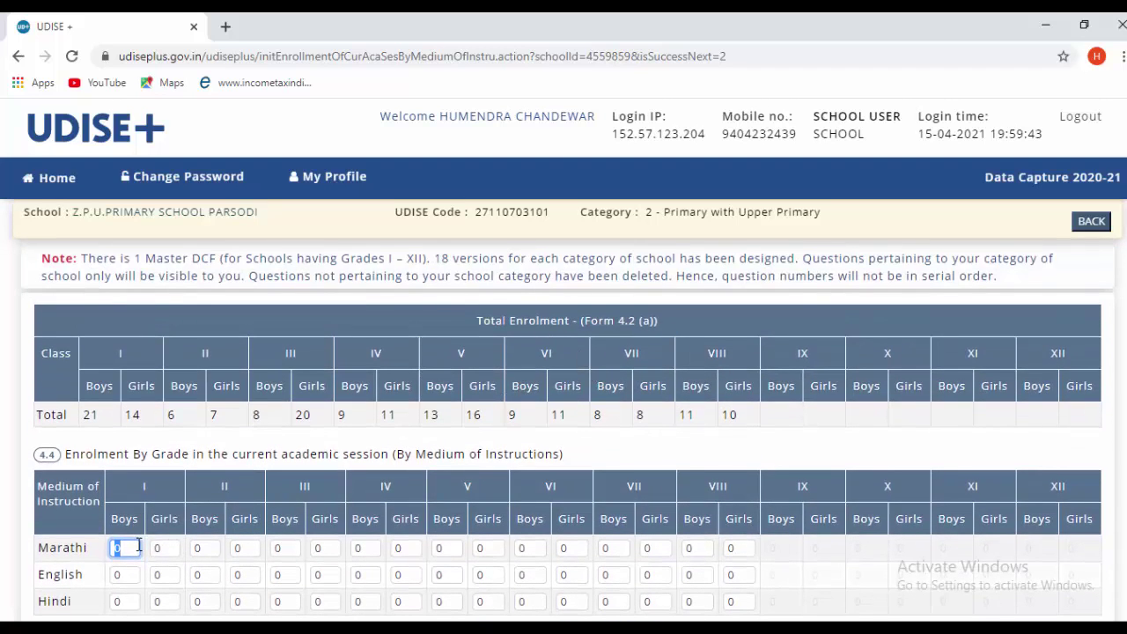
{"action": "scroll", "coordinate": [70, 335], "scroll_direction": "down", "scroll_amount": 2}
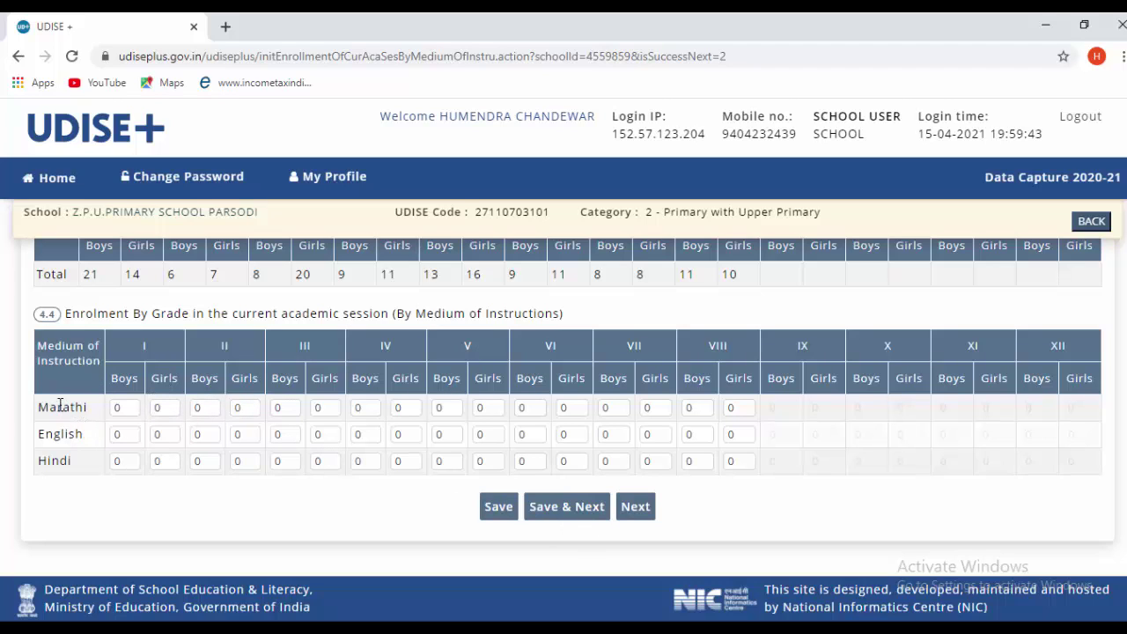
{"action": "left_click", "coordinate": [127, 407]}
{"action": "key", "text": "Tab"}
{"action": "type", "text": "14"}
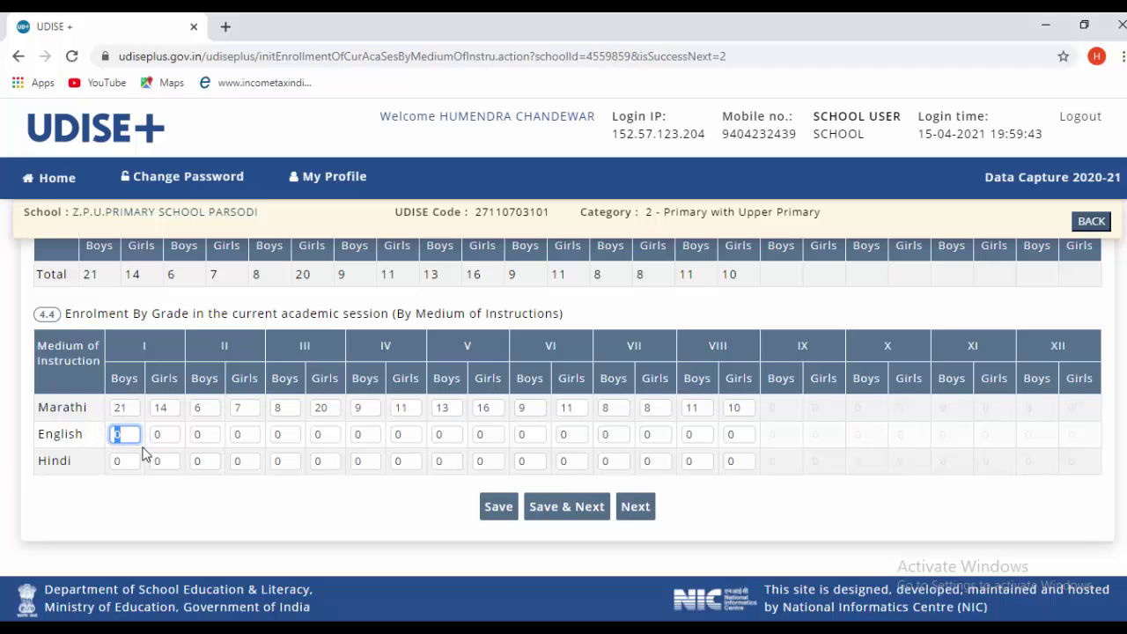
{"action": "left_click", "coordinate": [322, 518]}
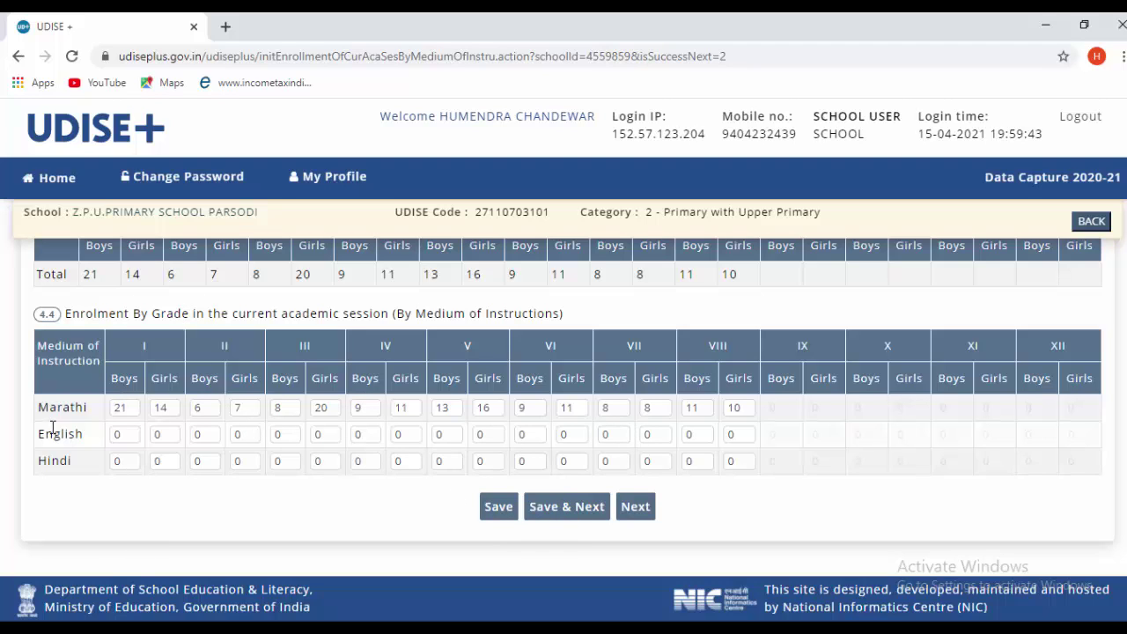
{"action": "left_click", "coordinate": [546, 509]}
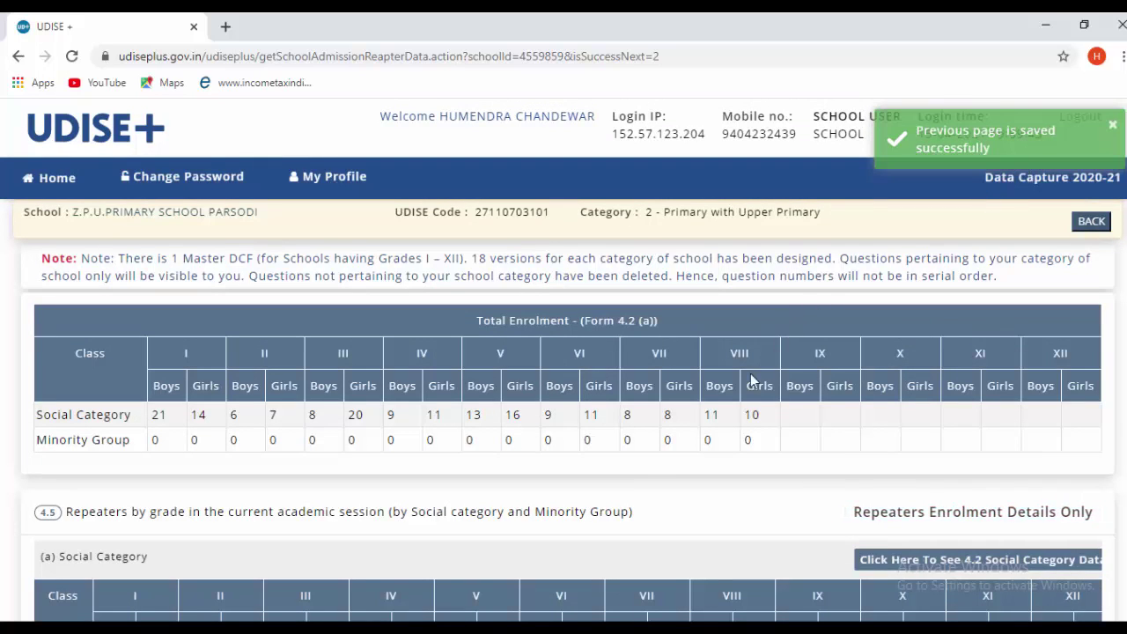
- Save the repeaters Social Category table with zero repeaters in every class
{"action": "scroll", "coordinate": [435, 486], "scroll_direction": "down", "scroll_amount": 2}
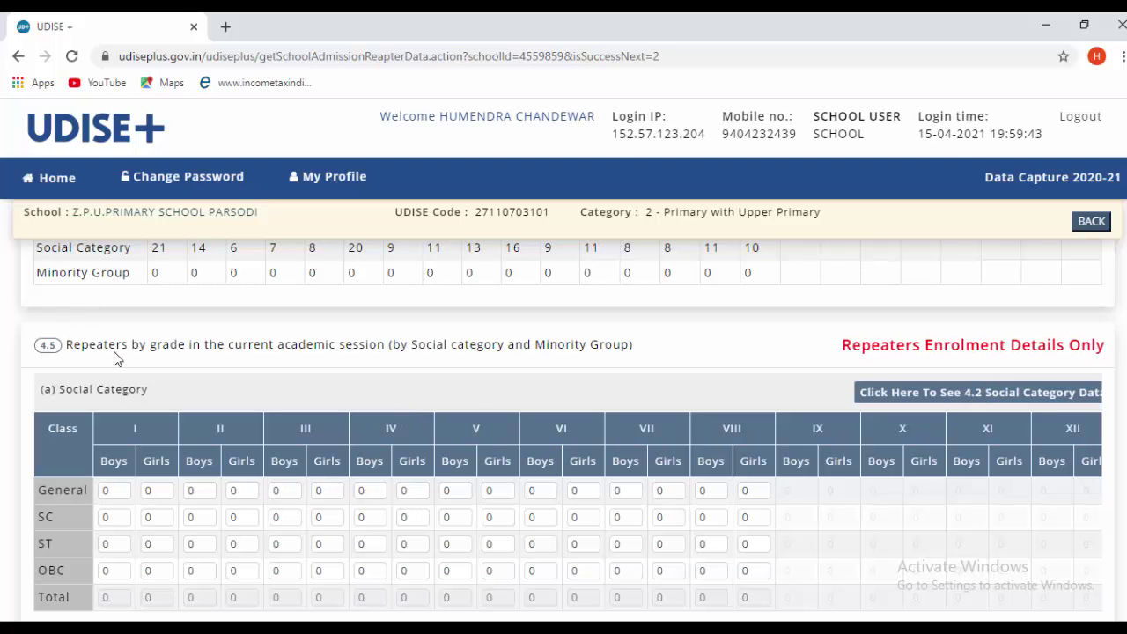
{"action": "scroll", "coordinate": [398, 370], "scroll_direction": "down", "scroll_amount": 3}
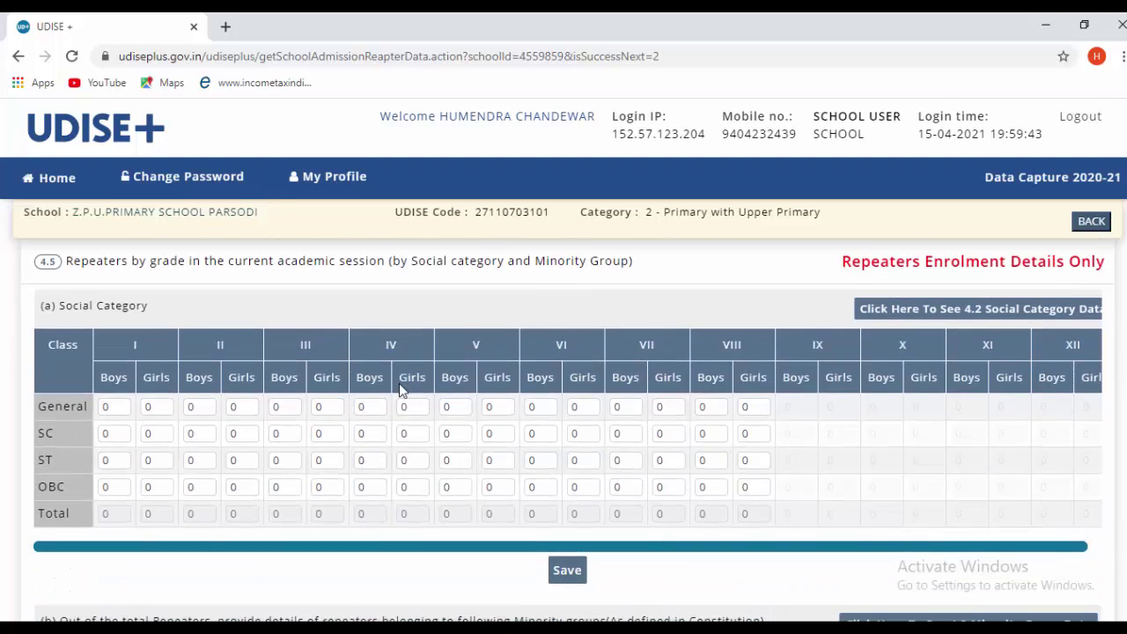
{"action": "scroll", "coordinate": [106, 343], "scroll_direction": "up", "scroll_amount": 1}
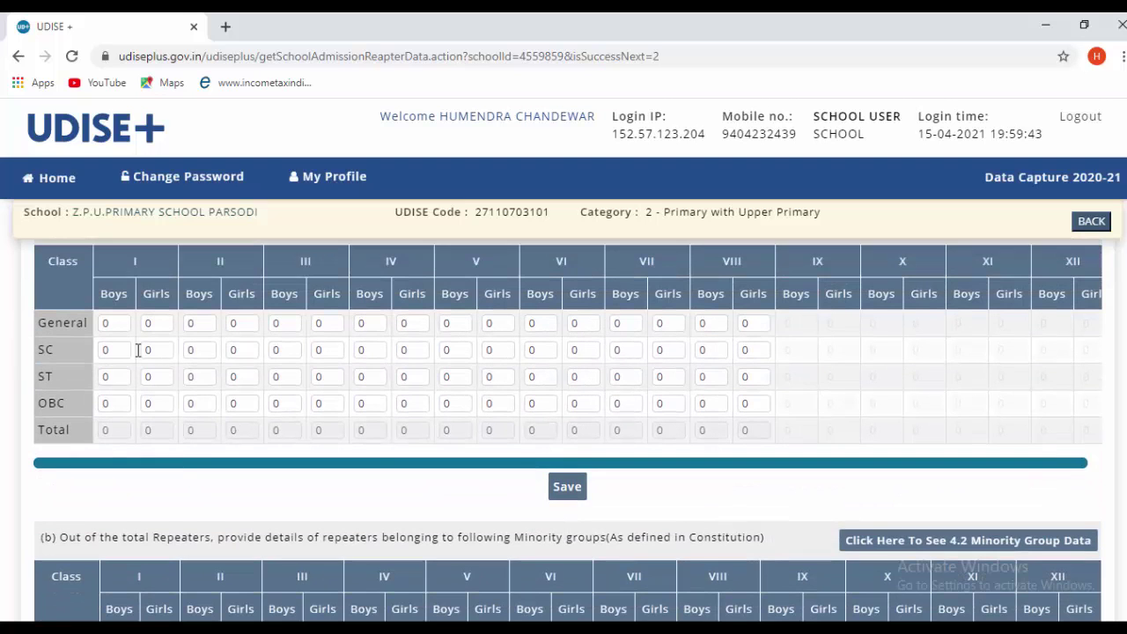
{"action": "left_click", "coordinate": [565, 489]}
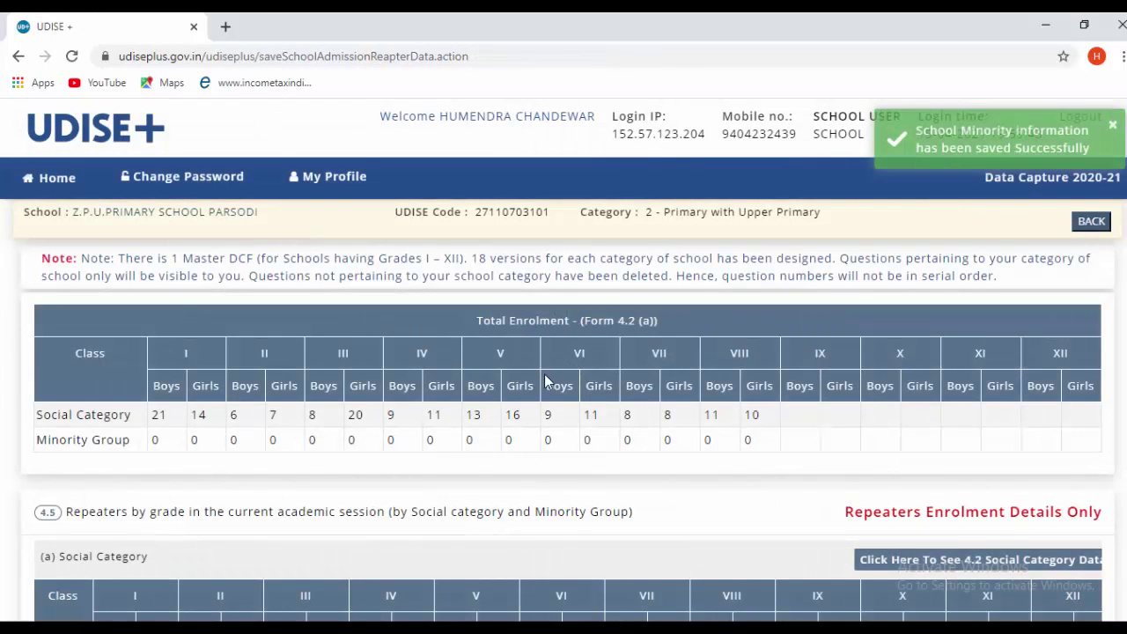
- Save the repeaters Minority groups table with zero repeaters in every class
{"action": "scroll", "coordinate": [546, 432], "scroll_direction": "down", "scroll_amount": 3}
{"action": "scroll", "coordinate": [544, 455], "scroll_direction": "down", "scroll_amount": 3}
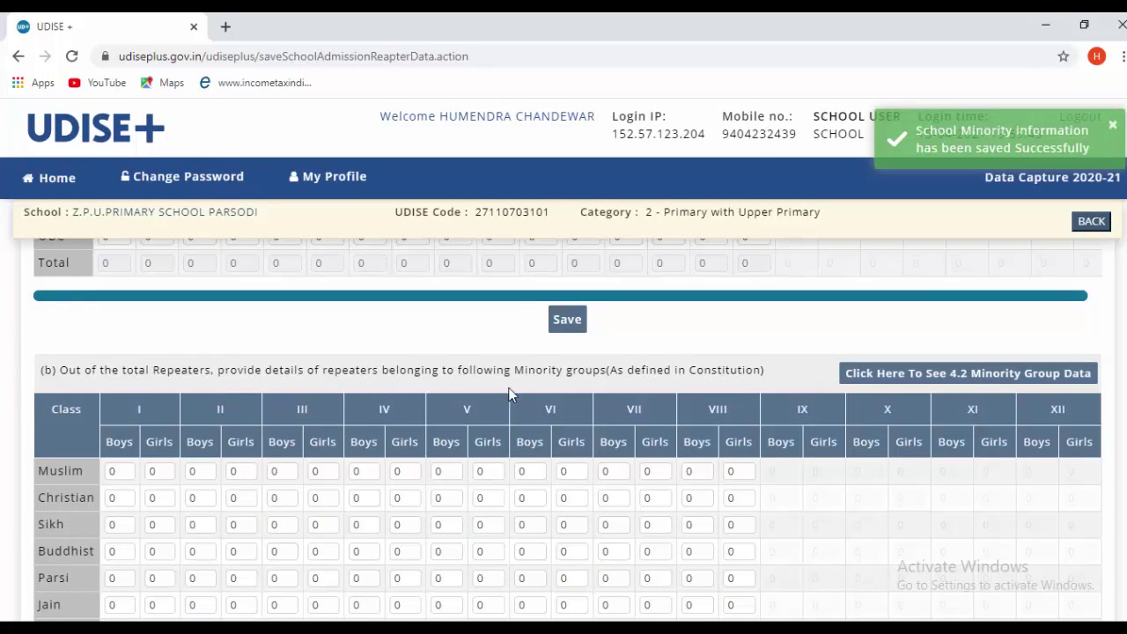
{"action": "scroll", "coordinate": [605, 376], "scroll_direction": "down", "scroll_amount": 1}
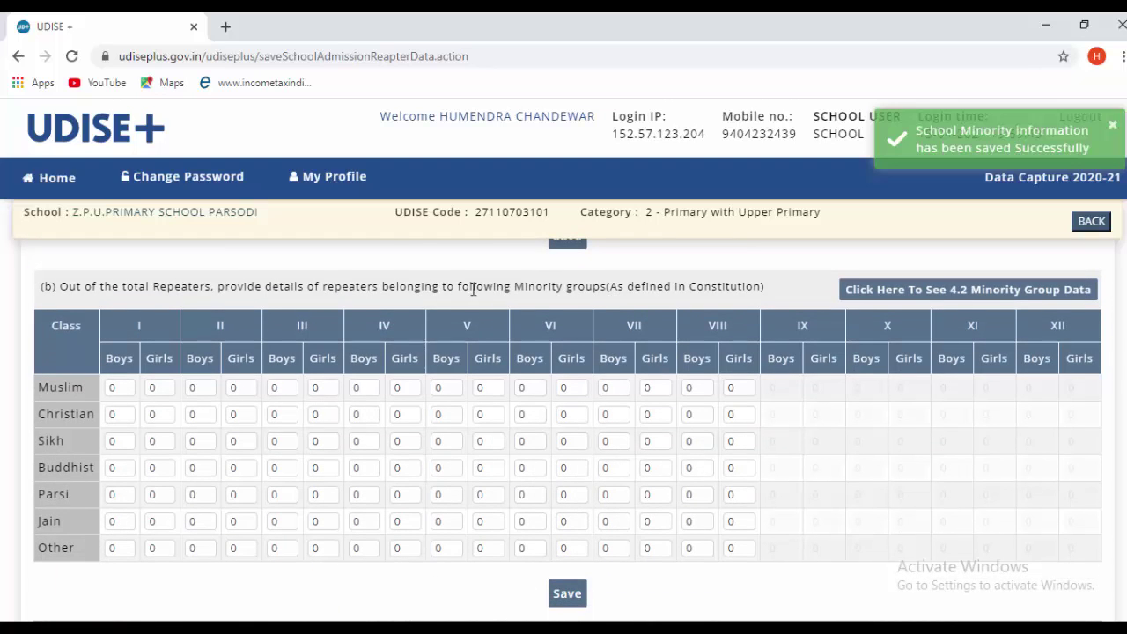
{"action": "left_click", "coordinate": [571, 594]}
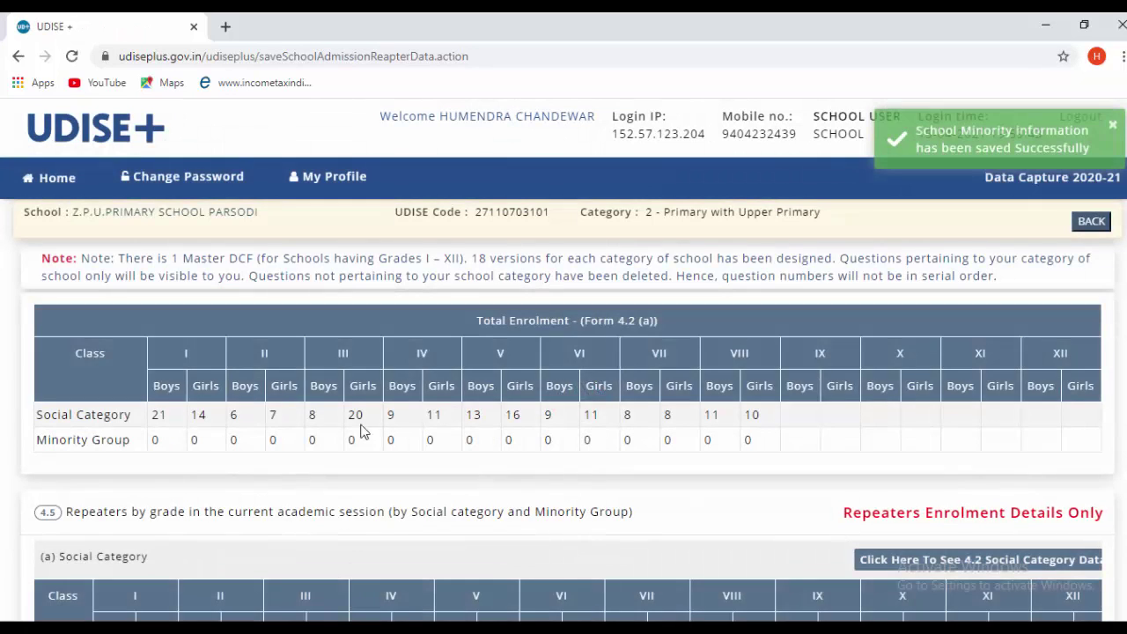
{"action": "scroll", "coordinate": [493, 467], "scroll_direction": "down", "scroll_amount": 4}
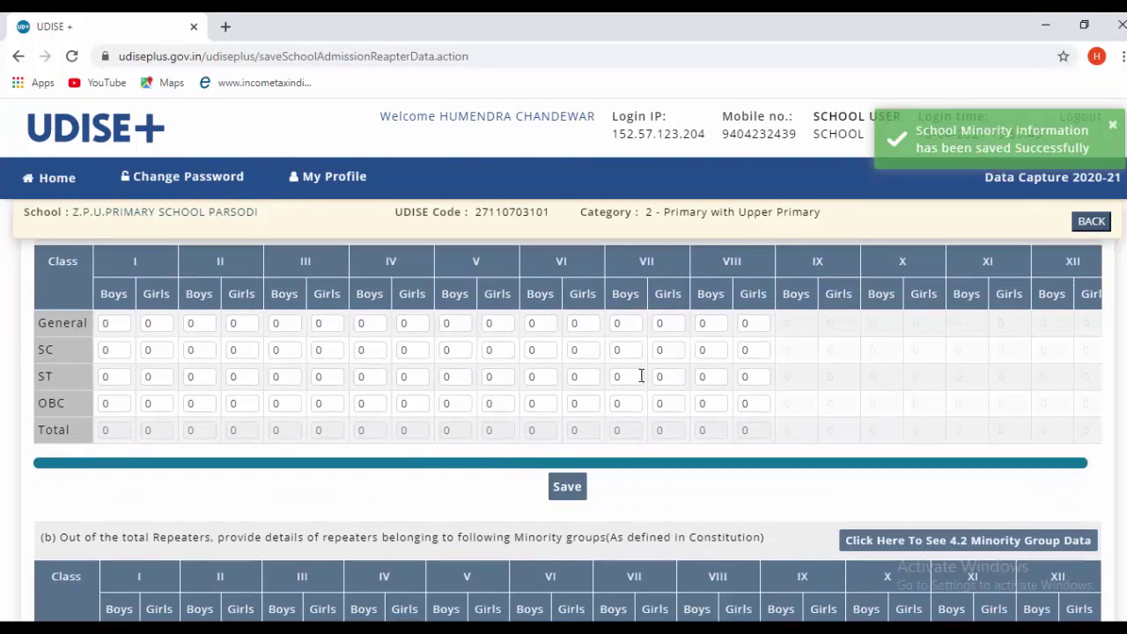
{"action": "scroll", "coordinate": [514, 534], "scroll_direction": "down", "scroll_amount": 3}
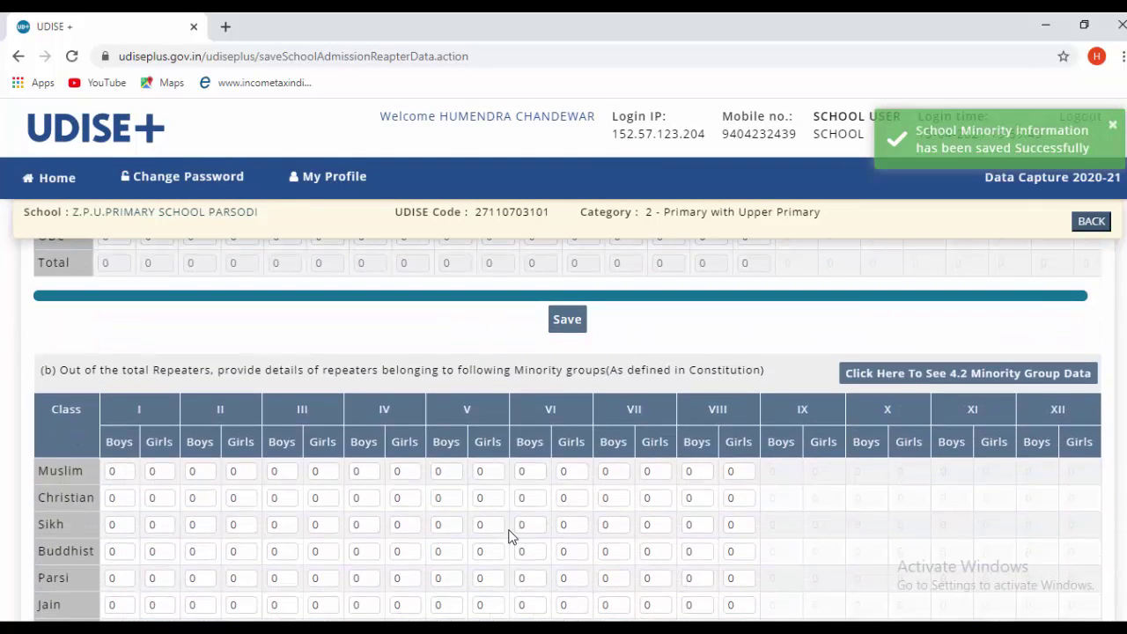
{"action": "scroll", "coordinate": [509, 525], "scroll_direction": "down", "scroll_amount": 2}
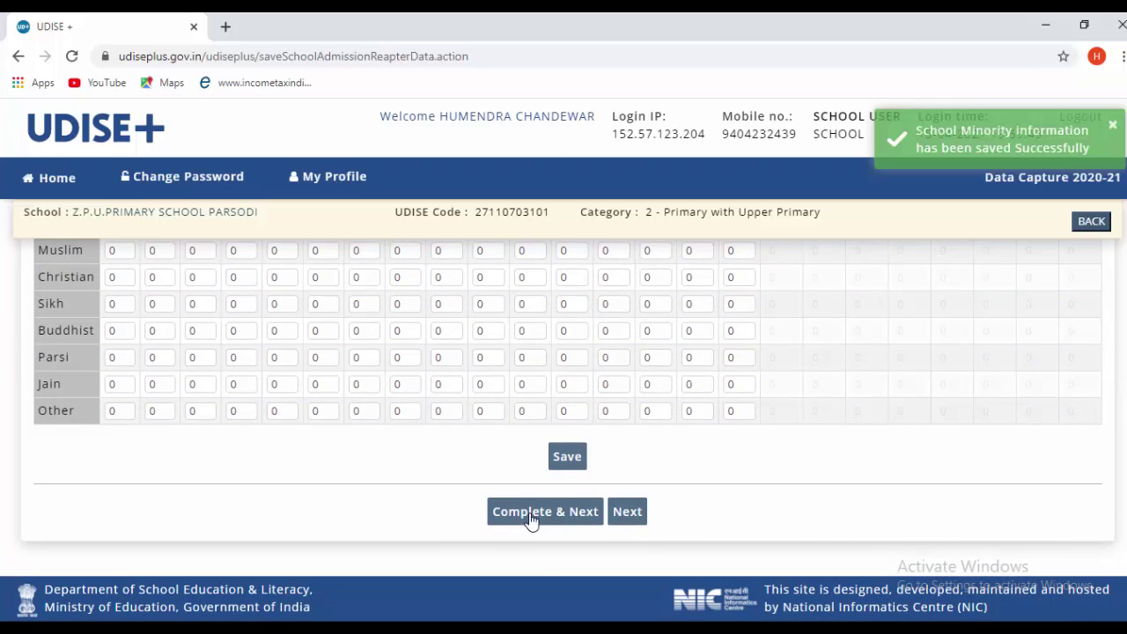
{"action": "left_click", "coordinate": [531, 518]}
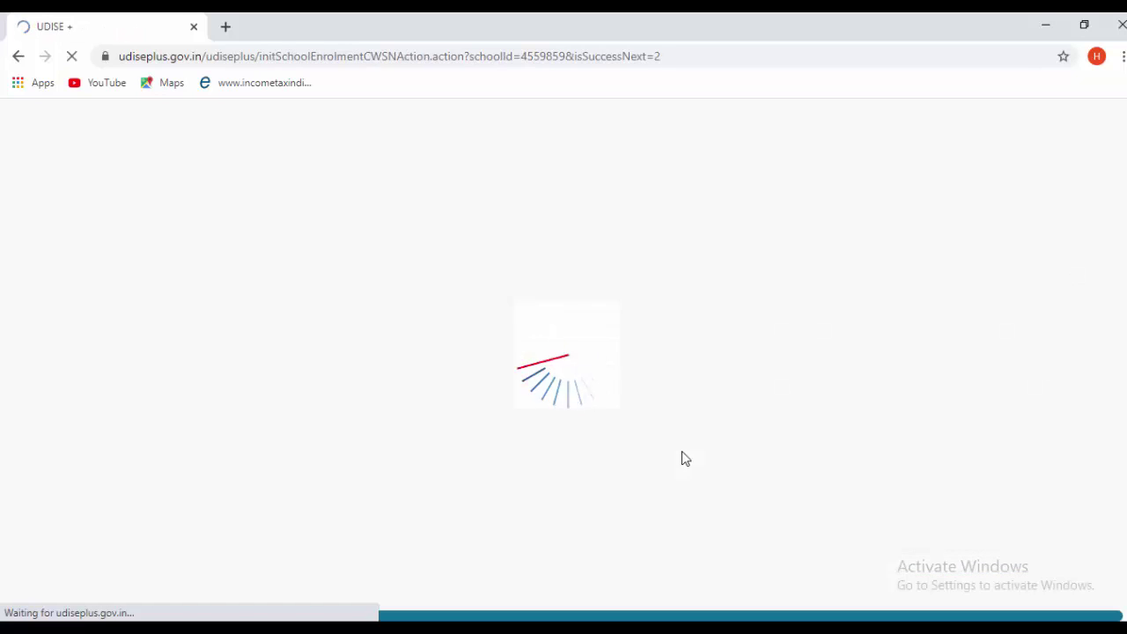
{"action": "scroll", "coordinate": [682, 451], "scroll_direction": "down", "scroll_amount": 1}
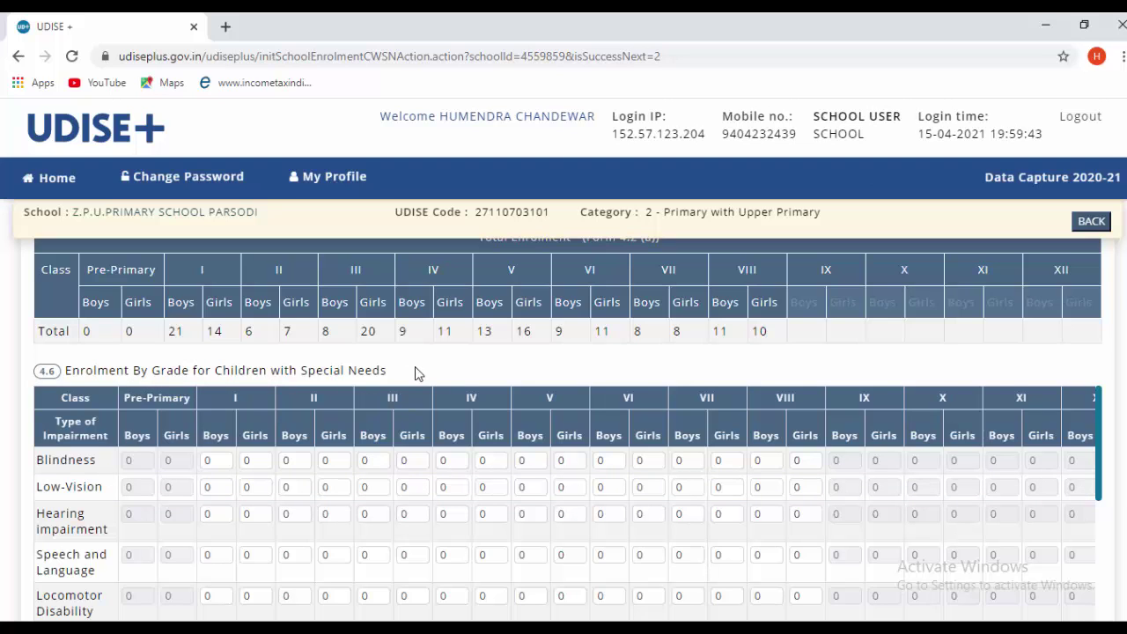
{"action": "scroll", "coordinate": [480, 402], "scroll_direction": "down", "scroll_amount": 2}
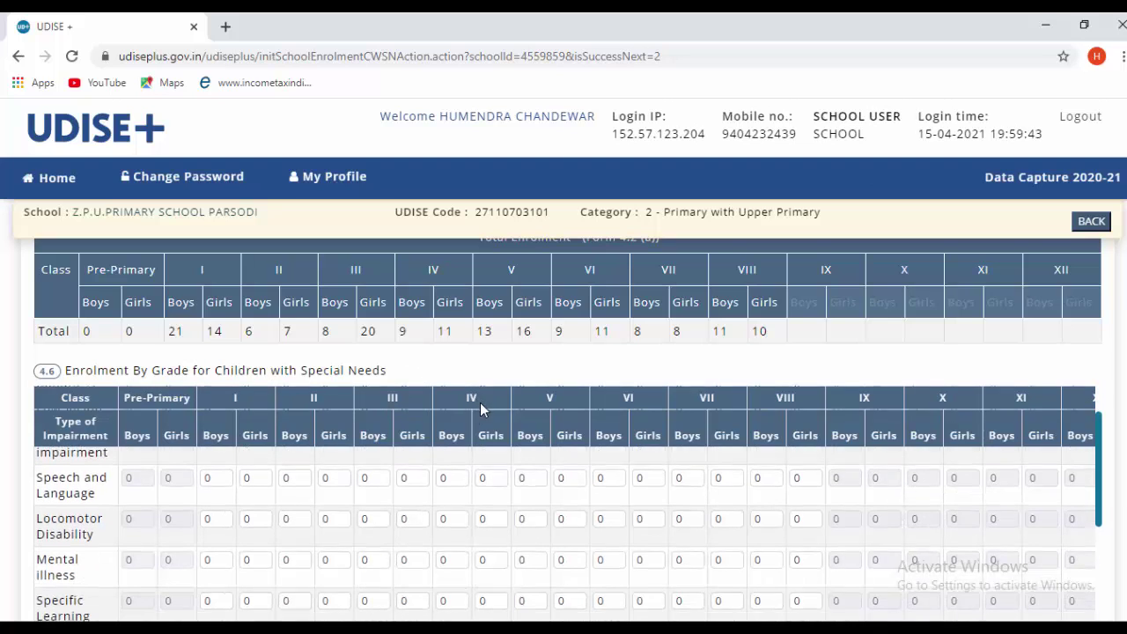
{"action": "scroll", "coordinate": [370, 427], "scroll_direction": "up", "scroll_amount": 2}
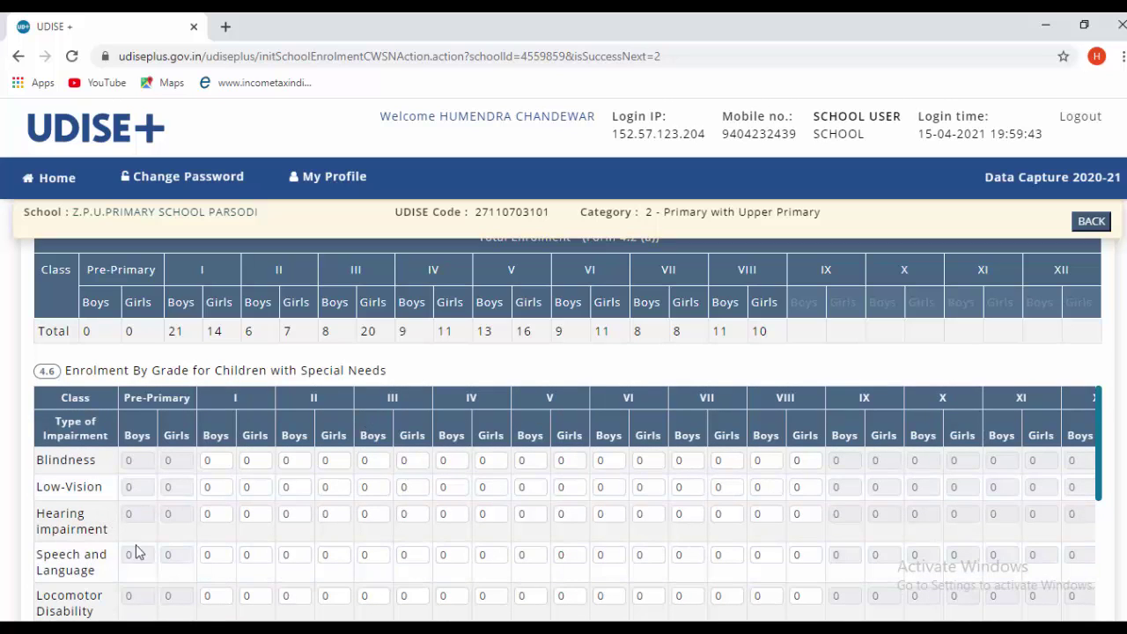
{"action": "scroll", "coordinate": [1077, 453], "scroll_direction": "down", "scroll_amount": 6}
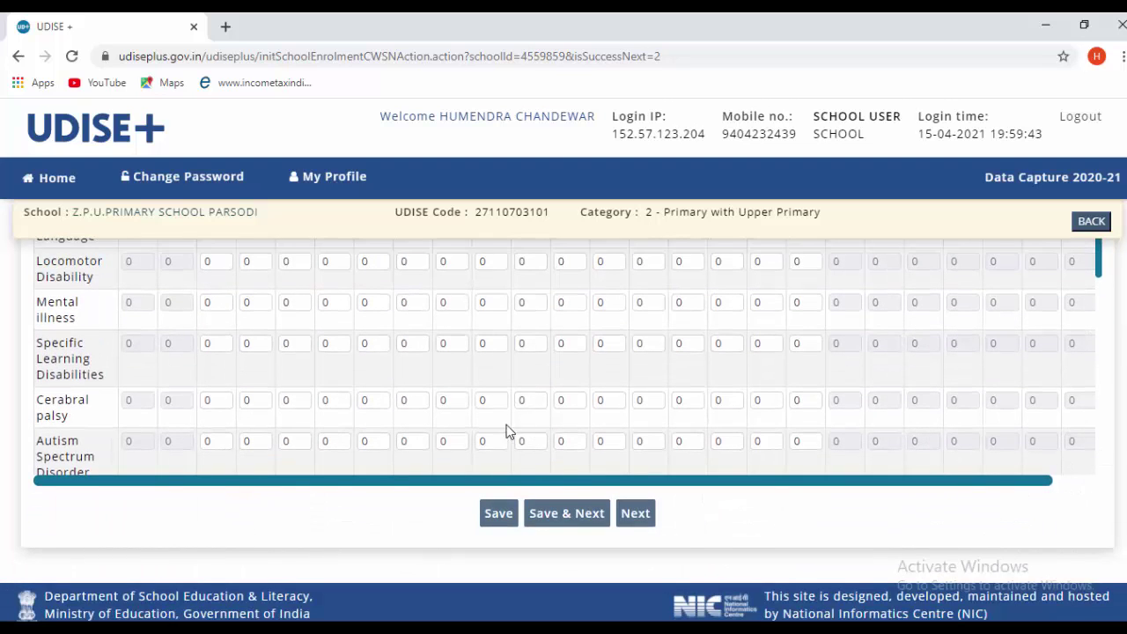
{"action": "scroll", "coordinate": [506, 430], "scroll_direction": "up", "scroll_amount": 2}
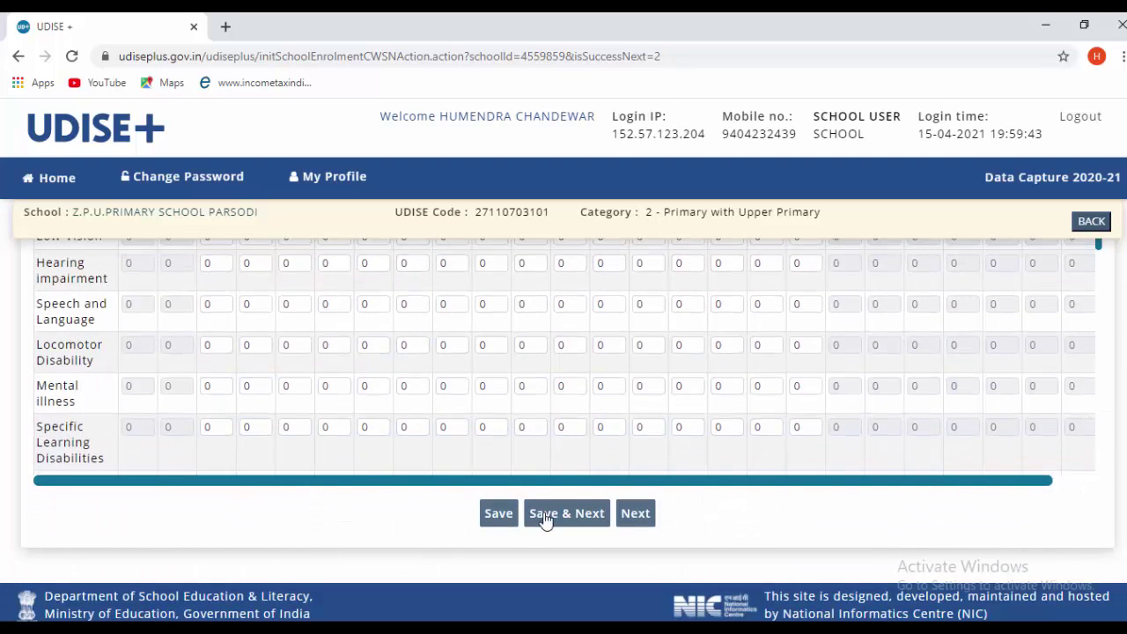
- Save the special-needs enrolment and continue to the incentives form
{"action": "left_click", "coordinate": [546, 514]}
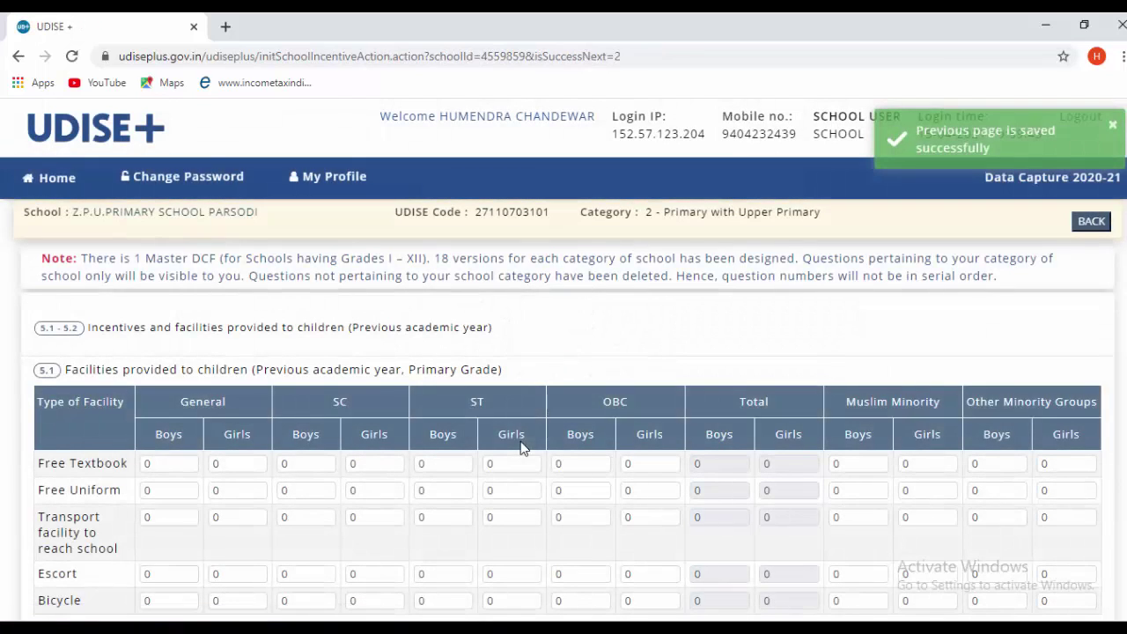
{"action": "scroll", "coordinate": [515, 431], "scroll_direction": "down", "scroll_amount": 1}
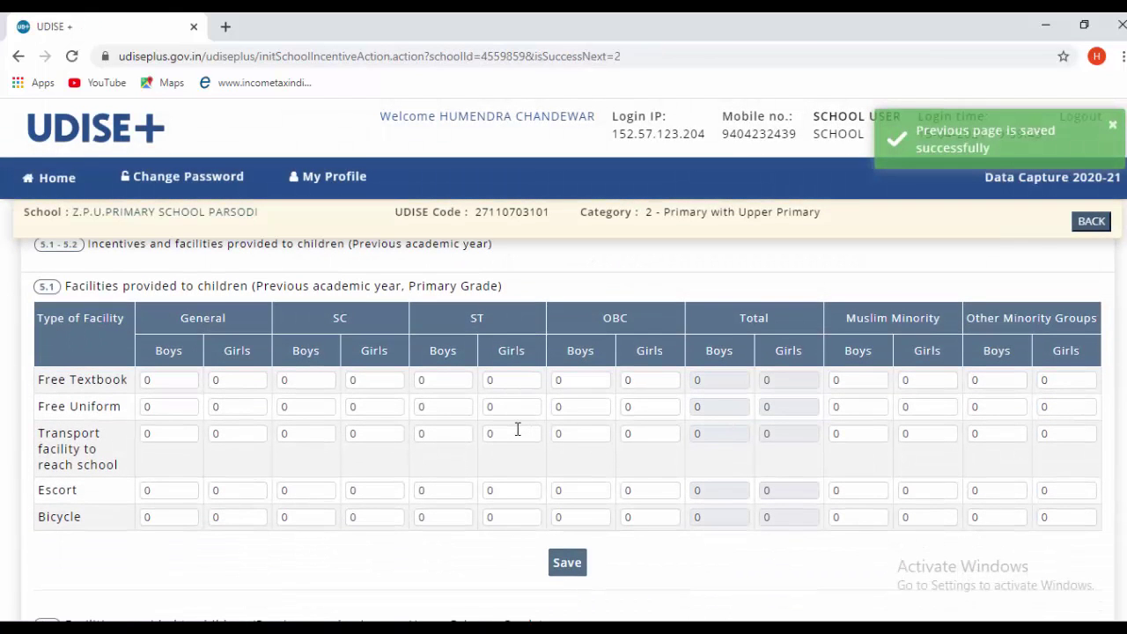
{"action": "scroll", "coordinate": [518, 430], "scroll_direction": "up", "scroll_amount": 1}
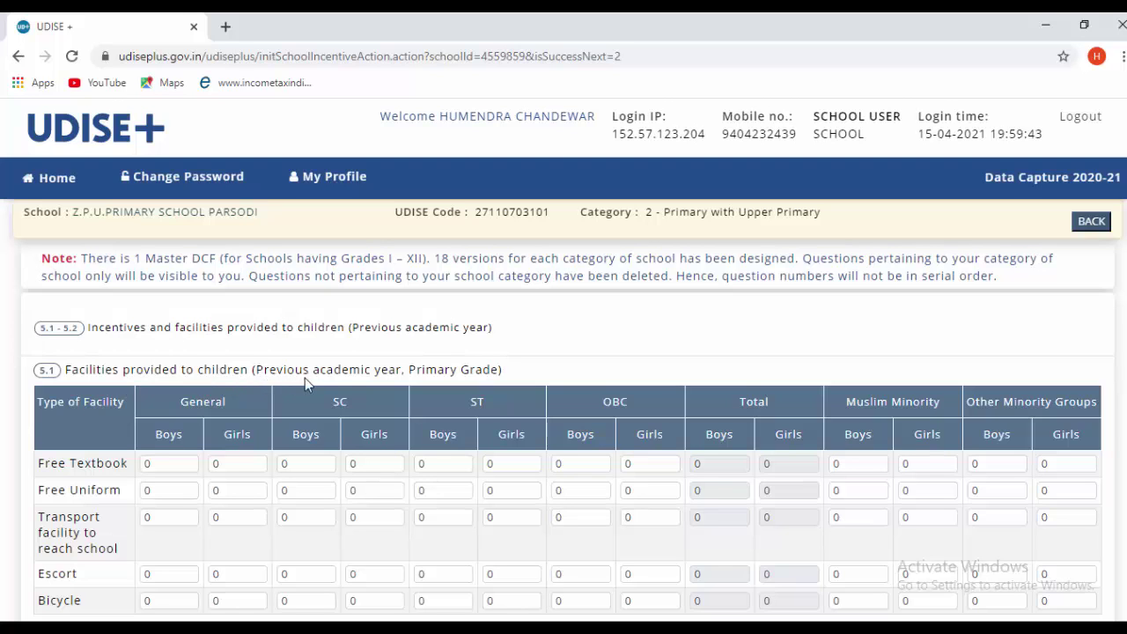
{"action": "scroll", "coordinate": [549, 369], "scroll_direction": "down", "scroll_amount": 2}
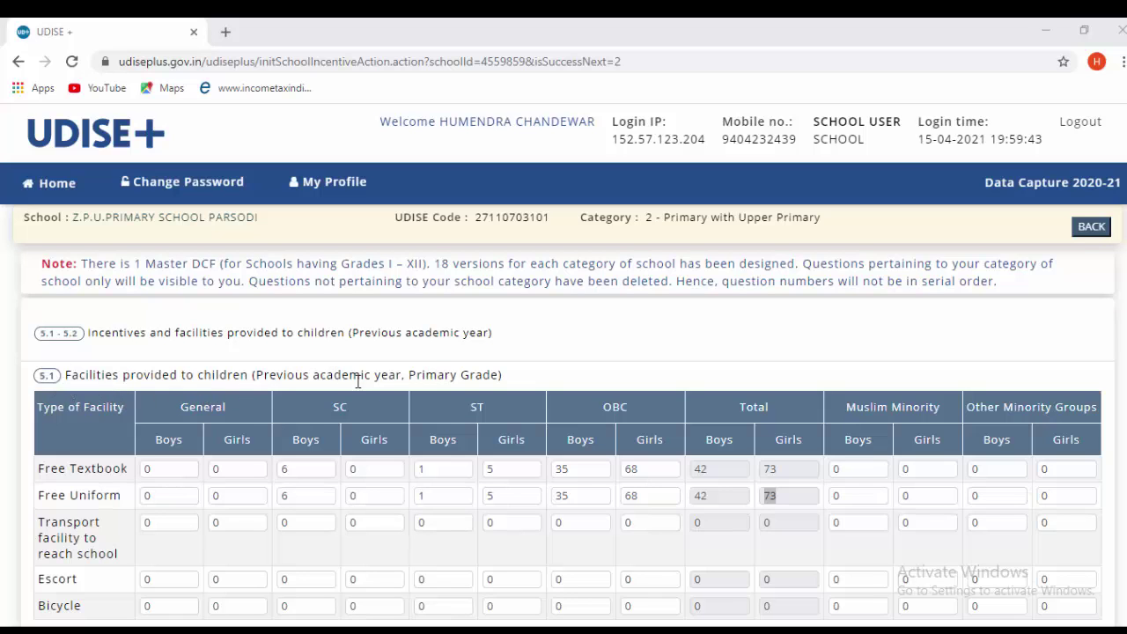
- Save the 5.1 Primary Grade free textbook and uniform counts: 42 boys, 73 girls
{"action": "scroll", "coordinate": [450, 384], "scroll_direction": "down", "scroll_amount": 1}
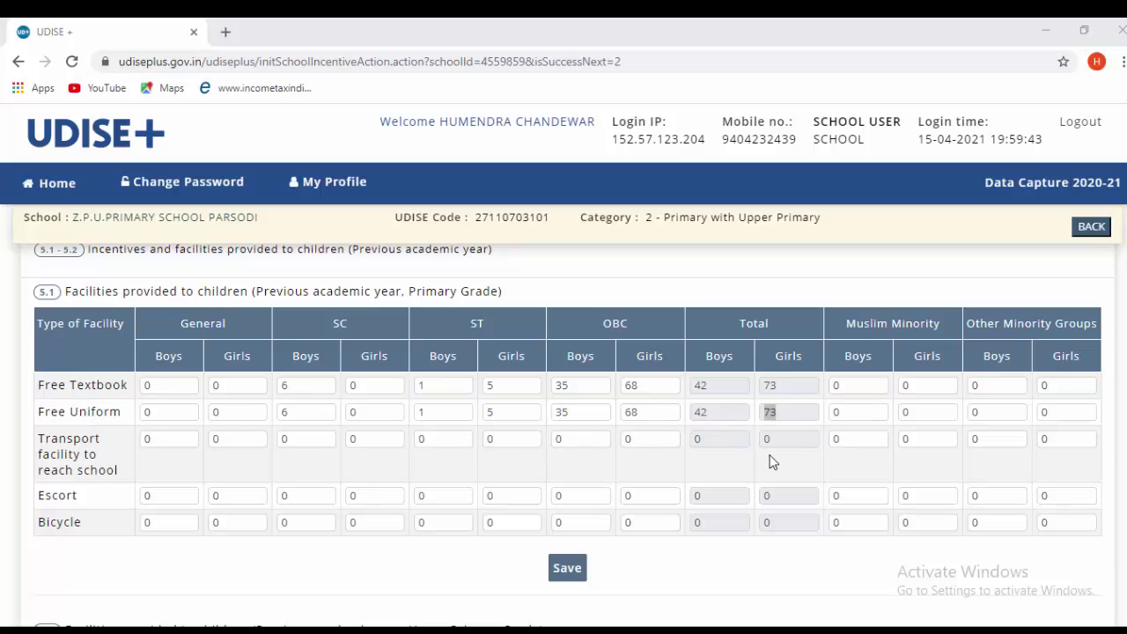
{"action": "scroll", "coordinate": [749, 464], "scroll_direction": "down", "scroll_amount": 1}
{"action": "scroll", "coordinate": [705, 458], "scroll_direction": "up", "scroll_amount": 2}
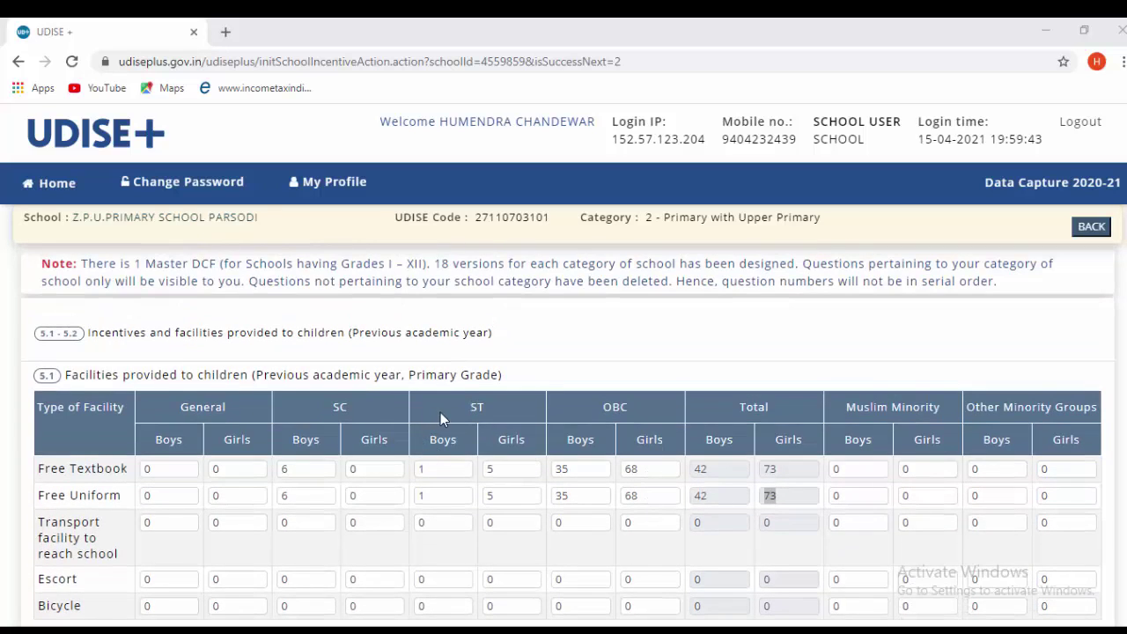
{"action": "scroll", "coordinate": [440, 418], "scroll_direction": "down", "scroll_amount": 1}
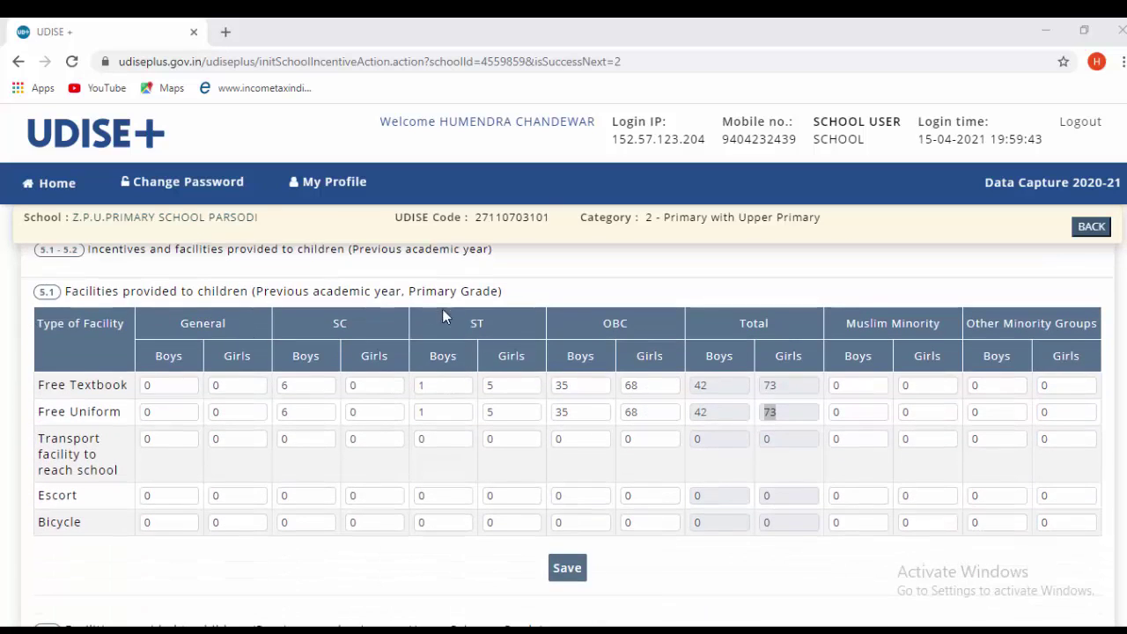
{"action": "left_click_drag", "start_coordinate": [409, 291], "coordinate": [499, 291]}
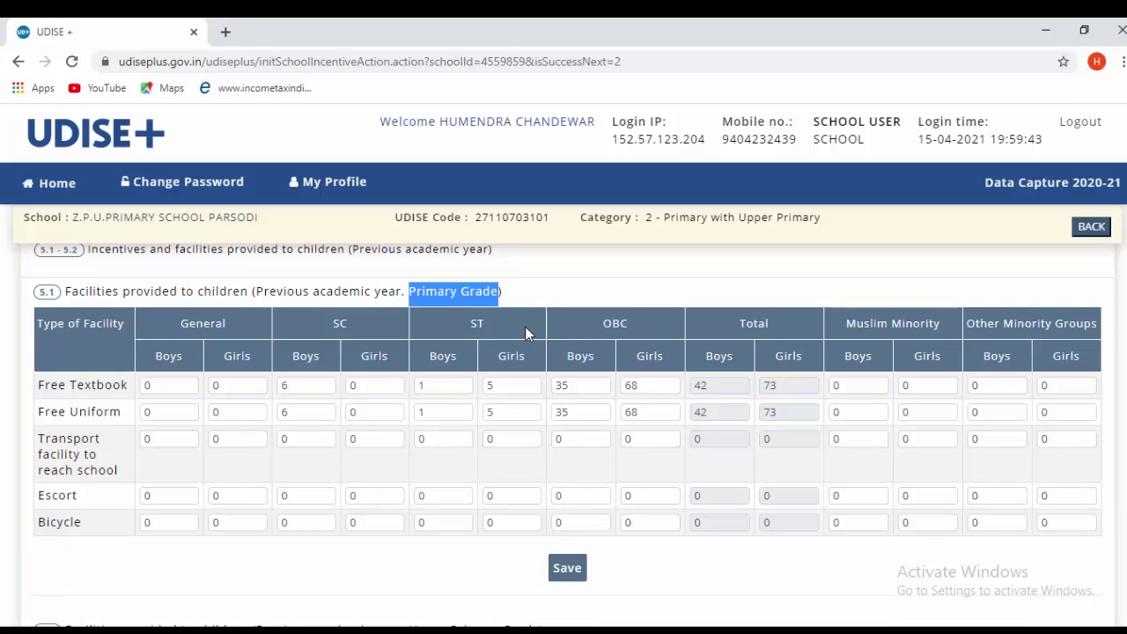
{"action": "scroll", "coordinate": [537, 396], "scroll_direction": "down", "scroll_amount": 2}
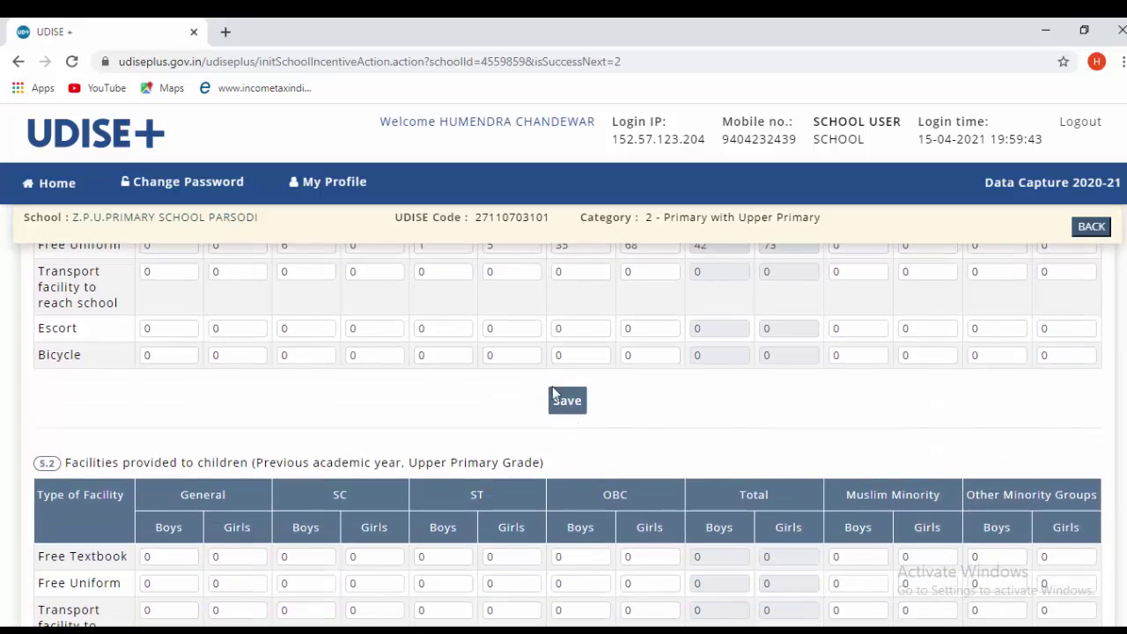
{"action": "left_click", "coordinate": [564, 406]}
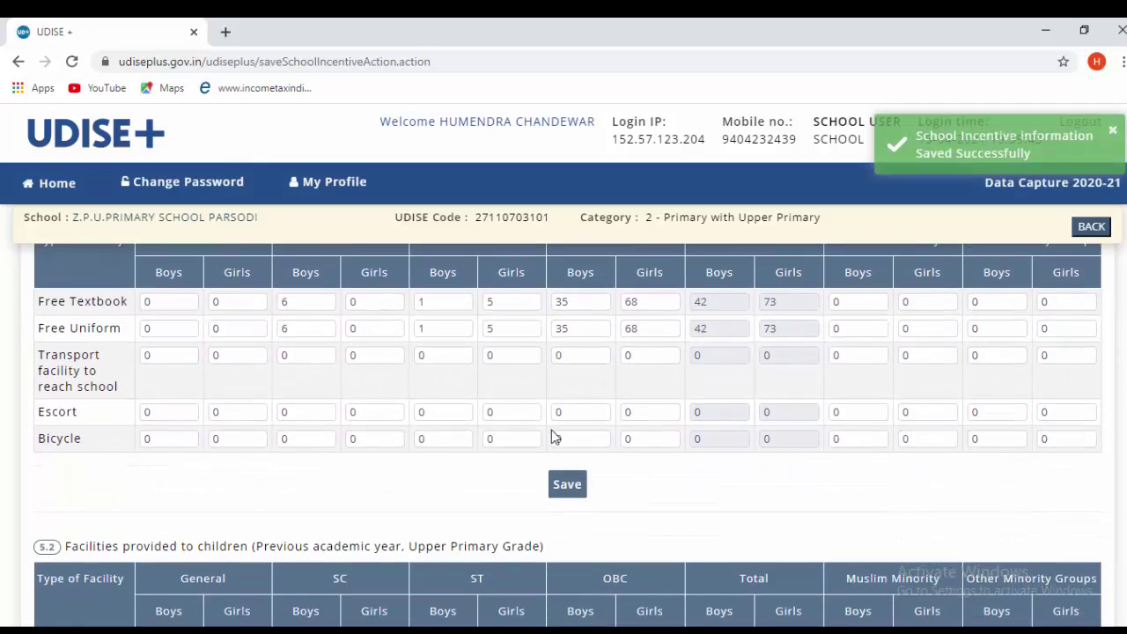
- Save the 5.2 Upper Primary free textbook and uniform counts
{"action": "scroll", "coordinate": [485, 458], "scroll_direction": "down", "scroll_amount": 1}
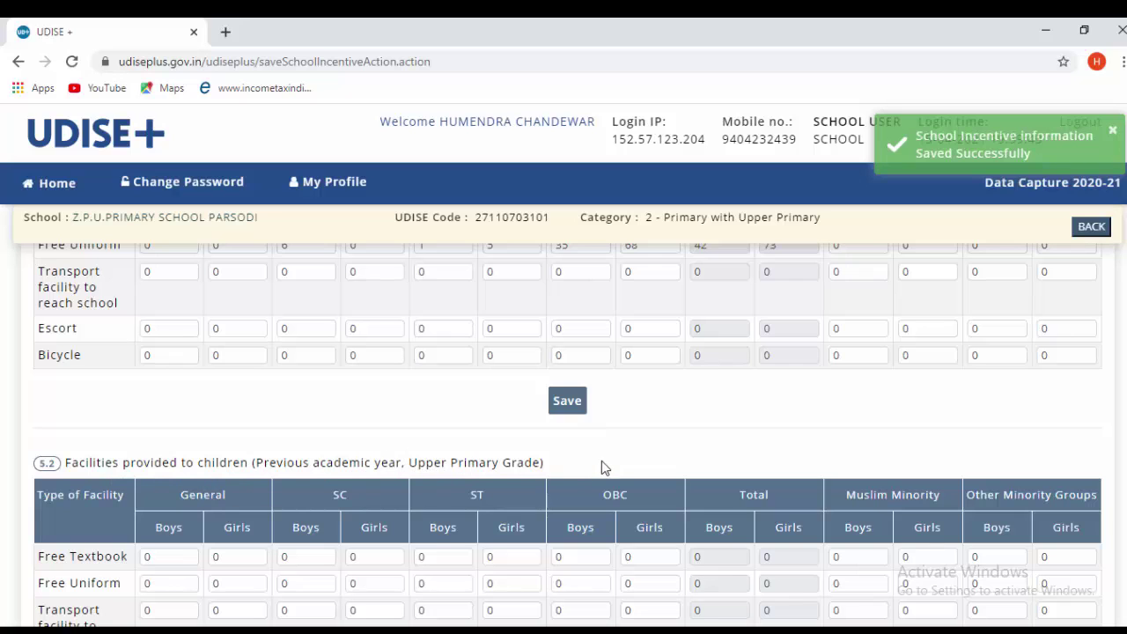
{"action": "scroll", "coordinate": [573, 440], "scroll_direction": "down", "scroll_amount": 2}
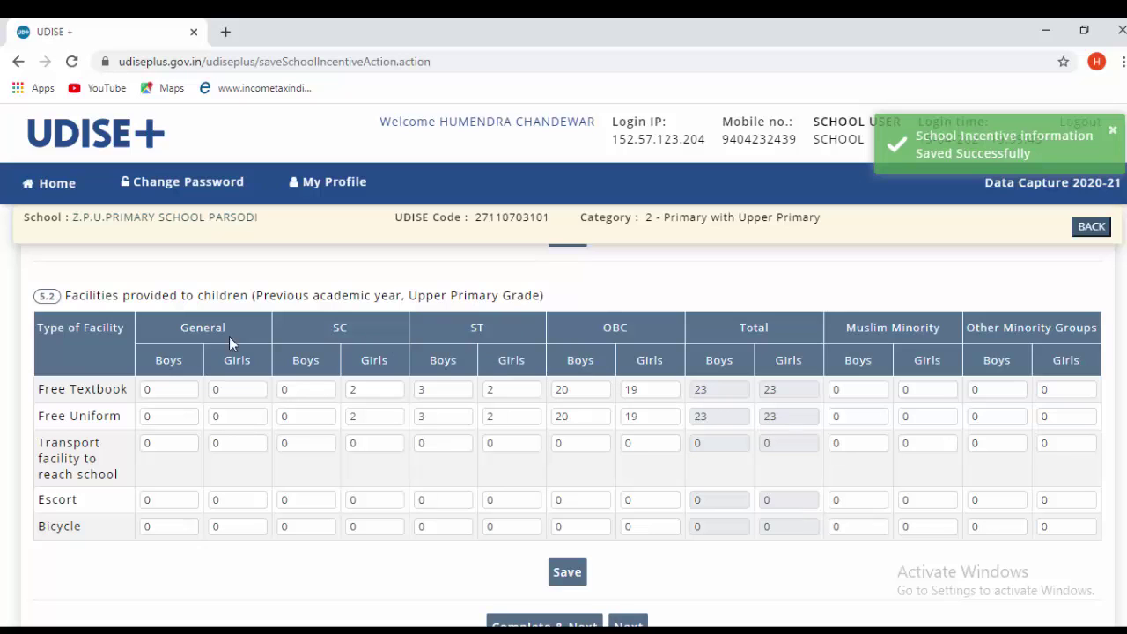
{"action": "scroll", "coordinate": [659, 415], "scroll_direction": "down", "scroll_amount": 2}
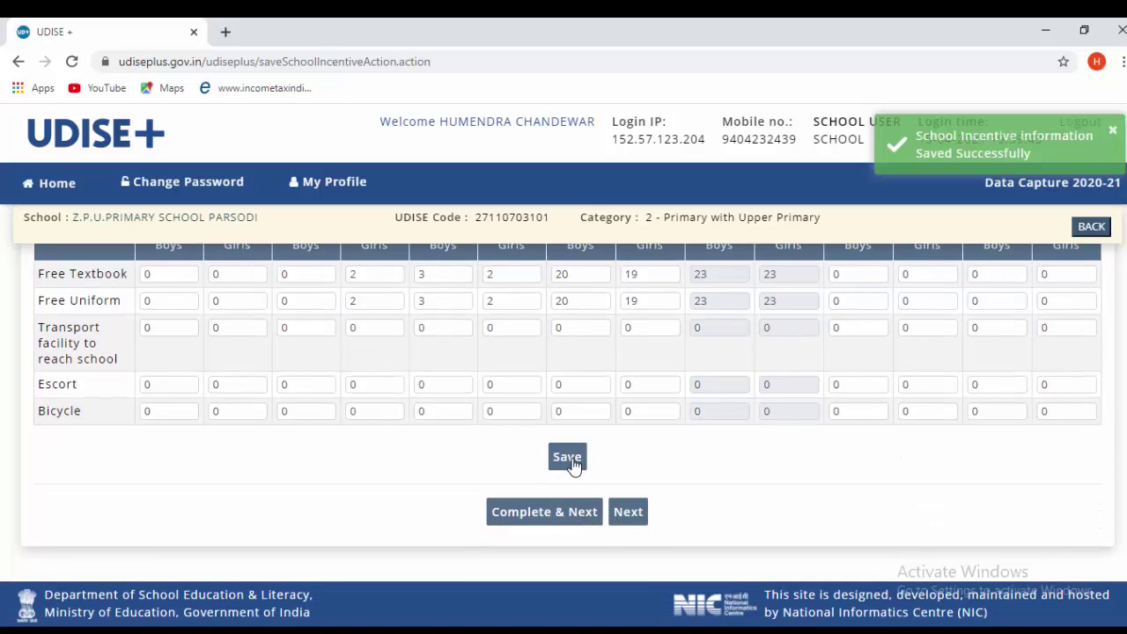
{"action": "left_click", "coordinate": [569, 458]}
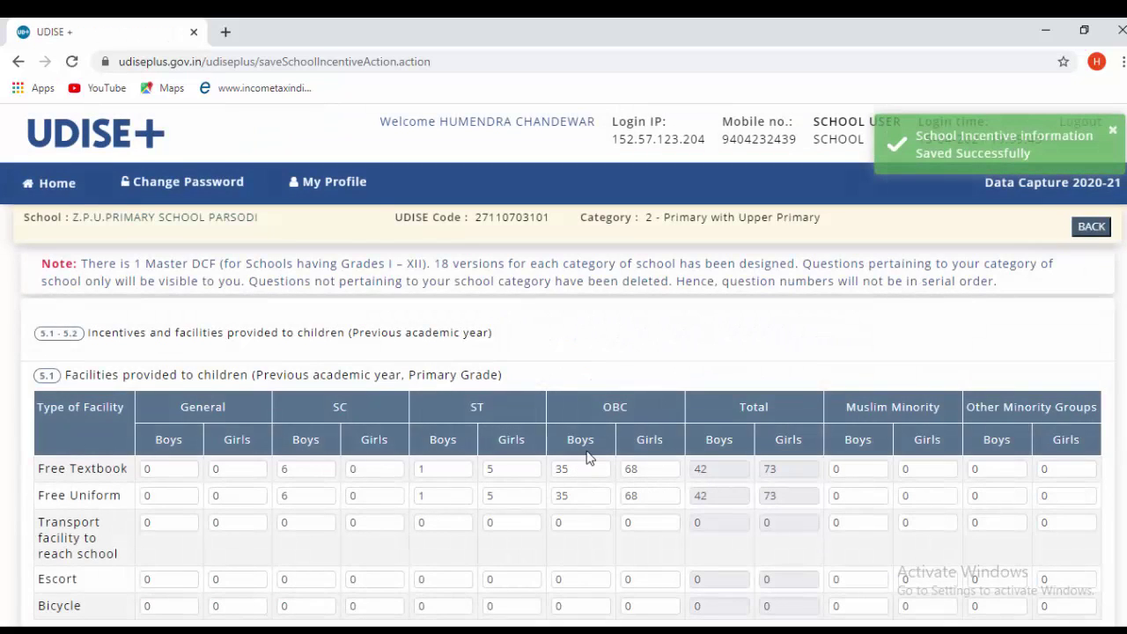
- Complete the incentives form and continue to form 5.3, CWSN facilities
{"action": "scroll", "coordinate": [595, 459], "scroll_direction": "down", "scroll_amount": 4}
{"action": "scroll", "coordinate": [275, 325], "scroll_direction": "up", "scroll_amount": 4}
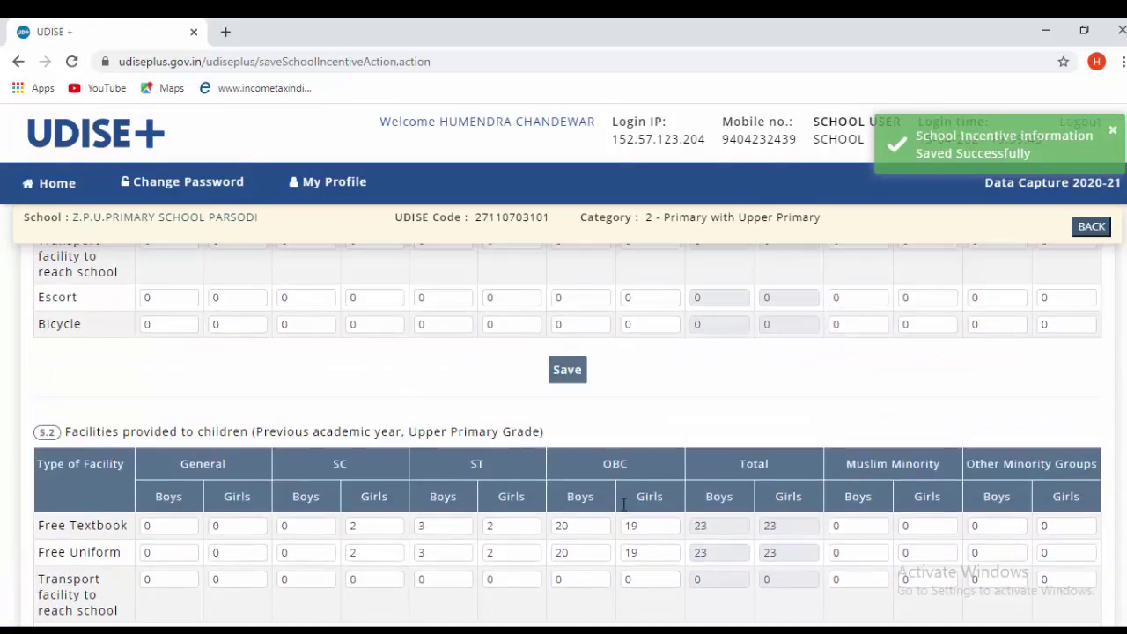
{"action": "scroll", "coordinate": [555, 482], "scroll_direction": "up", "scroll_amount": 2}
{"action": "scroll", "coordinate": [576, 494], "scroll_direction": "down", "scroll_amount": 3}
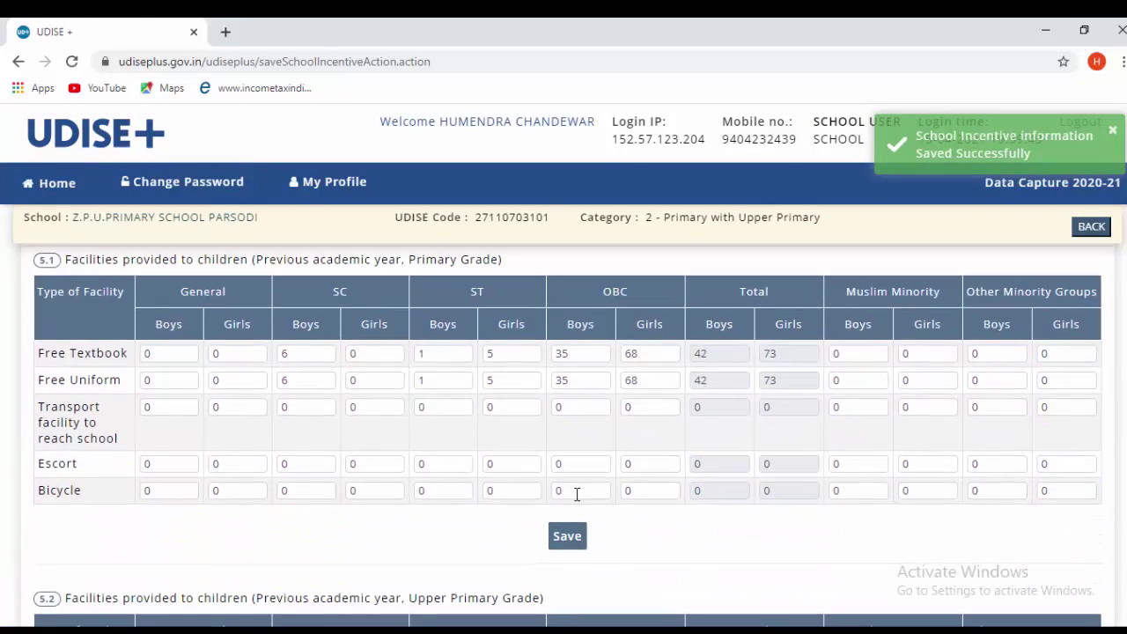
{"action": "scroll", "coordinate": [619, 498], "scroll_direction": "down", "scroll_amount": 5}
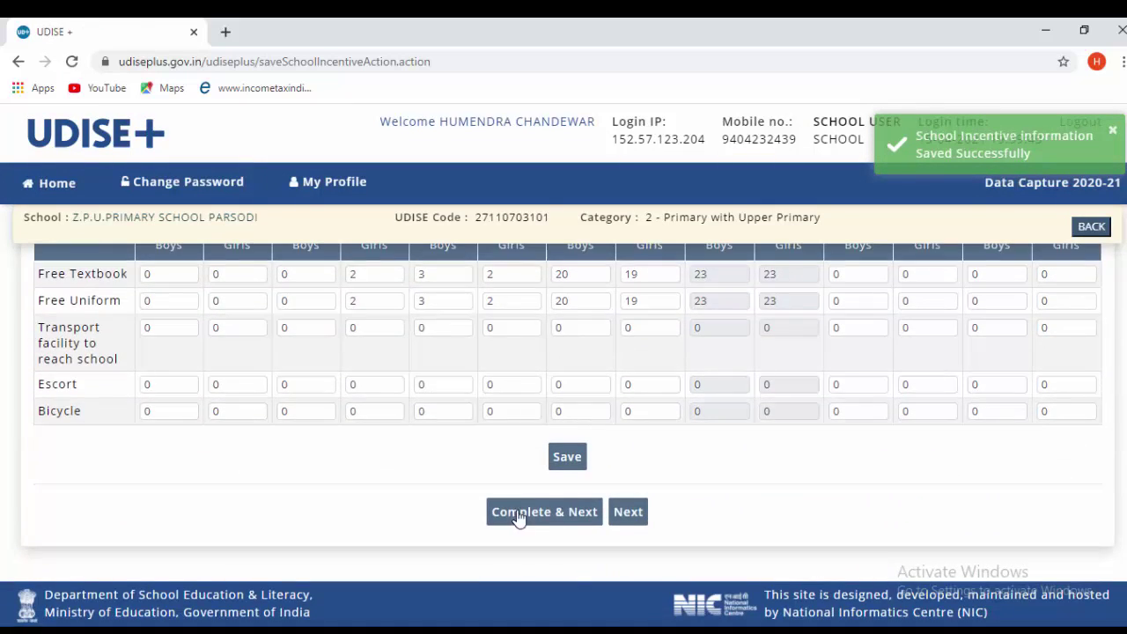
{"action": "left_click", "coordinate": [519, 518]}
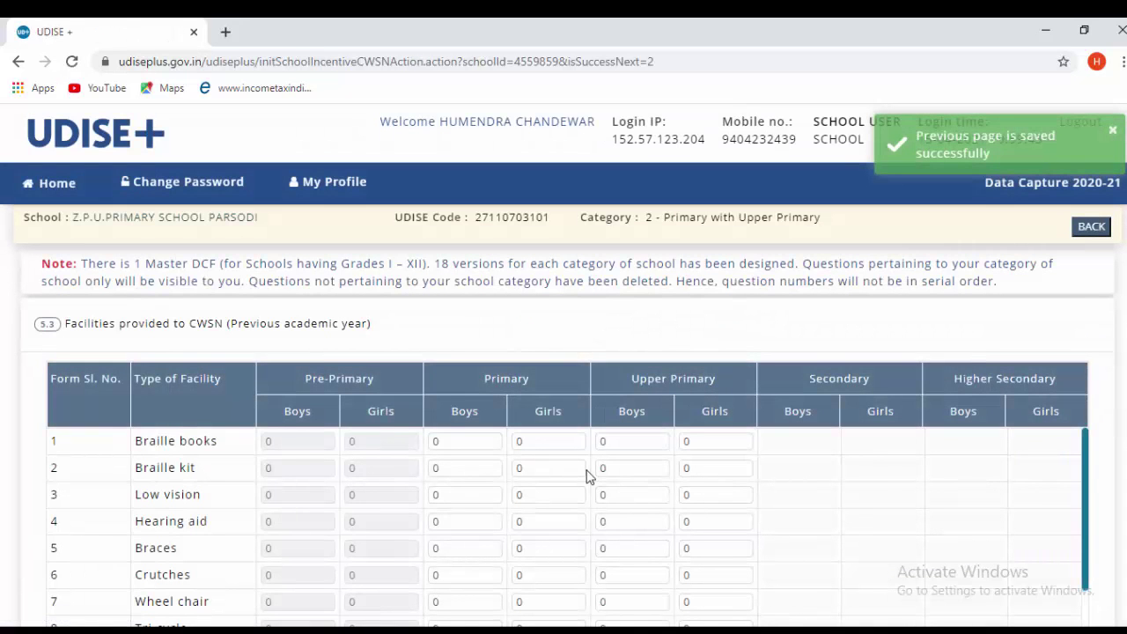
{"action": "scroll", "coordinate": [592, 481], "scroll_direction": "down", "scroll_amount": 1}
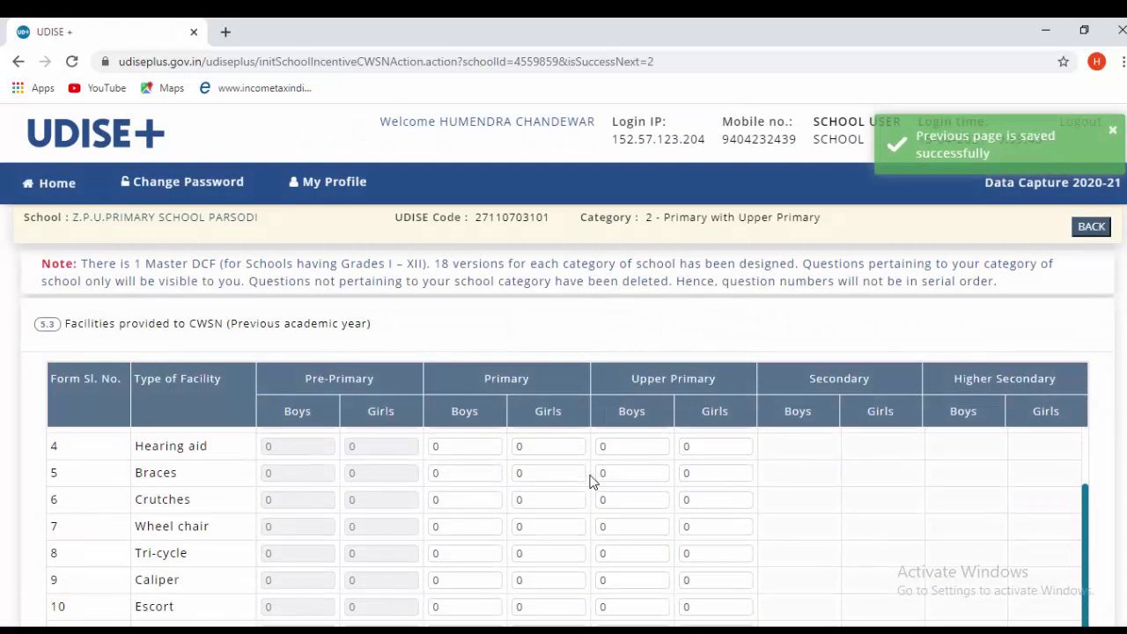
{"action": "scroll", "coordinate": [696, 495], "scroll_direction": "up", "scroll_amount": 1}
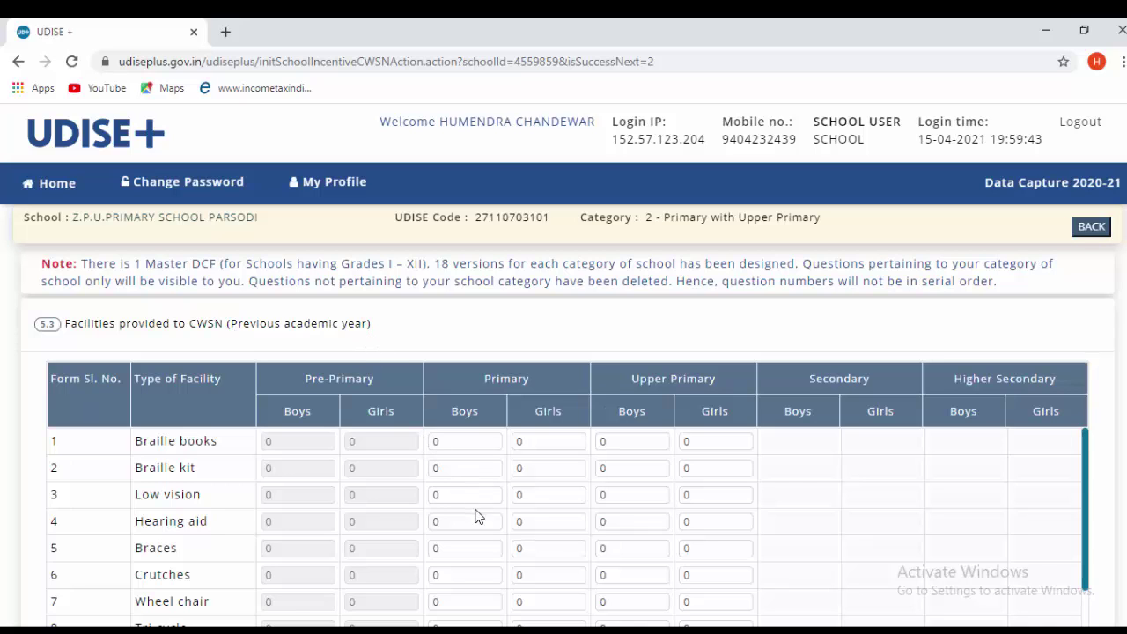
{"action": "scroll", "coordinate": [475, 517], "scroll_direction": "down", "scroll_amount": 3}
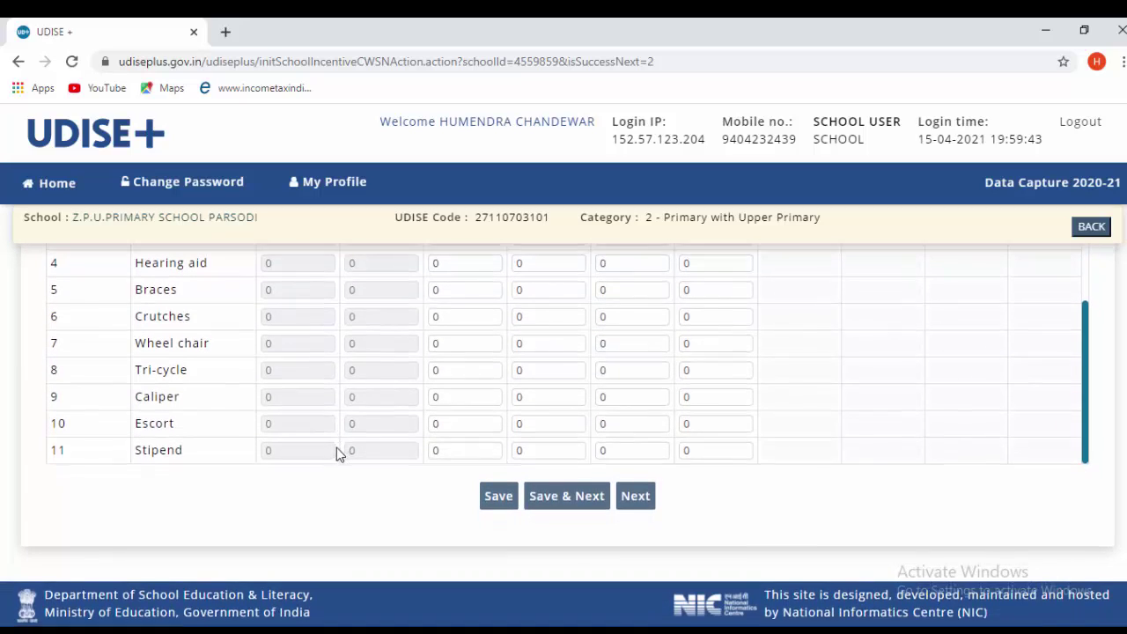
{"action": "scroll", "coordinate": [284, 438], "scroll_direction": "up", "scroll_amount": 3}
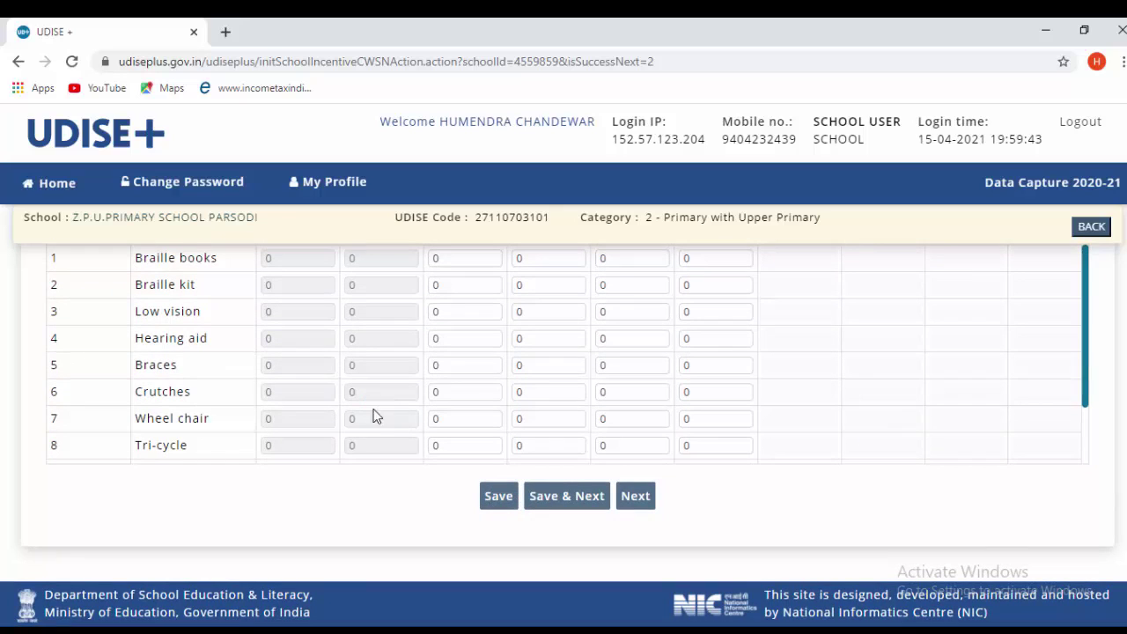
- Save the CWSN facilities form and continue to the examination results form
{"action": "left_click", "coordinate": [566, 497]}
{"action": "scroll", "coordinate": [447, 440], "scroll_direction": "down", "scroll_amount": 2}
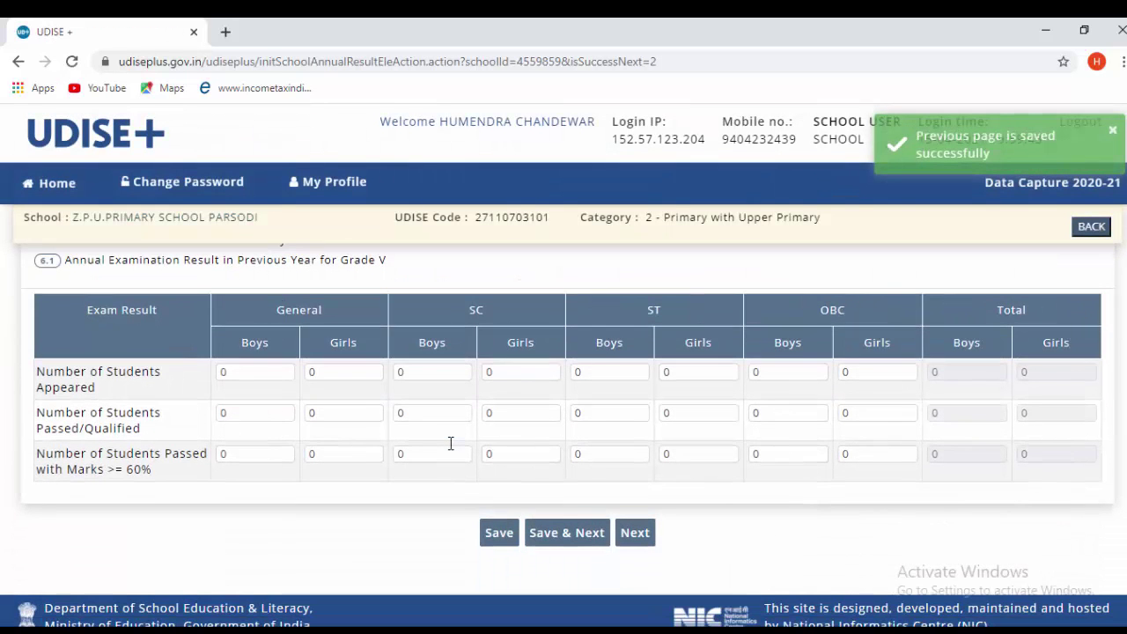
{"action": "scroll", "coordinate": [634, 496], "scroll_direction": "up", "scroll_amount": 2}
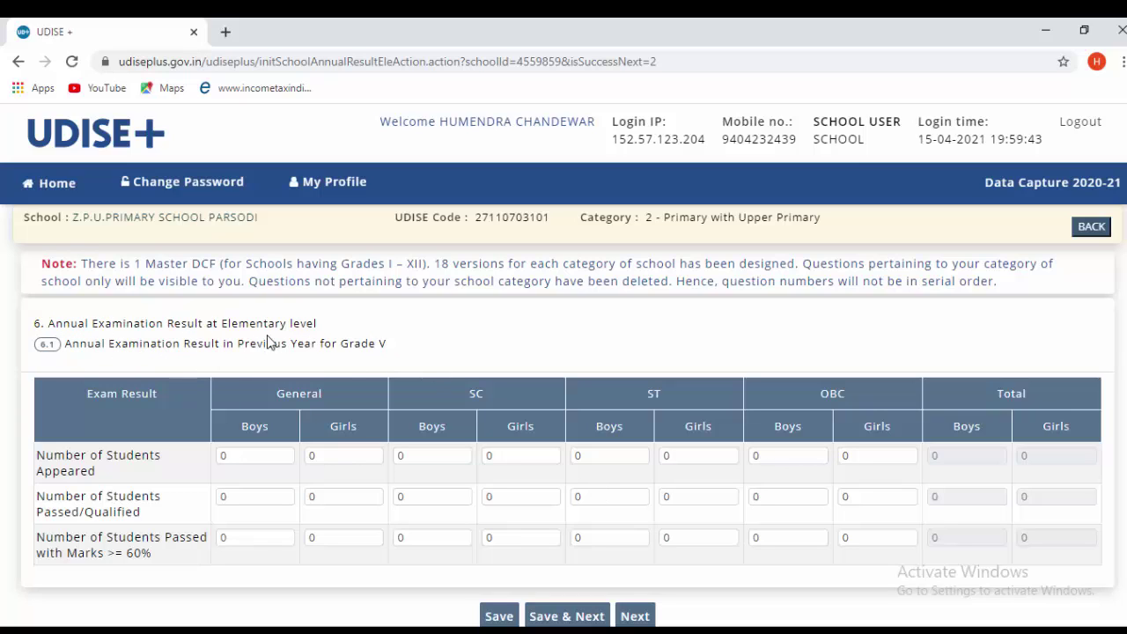
{"action": "scroll", "coordinate": [449, 366], "scroll_direction": "down", "scroll_amount": 1}
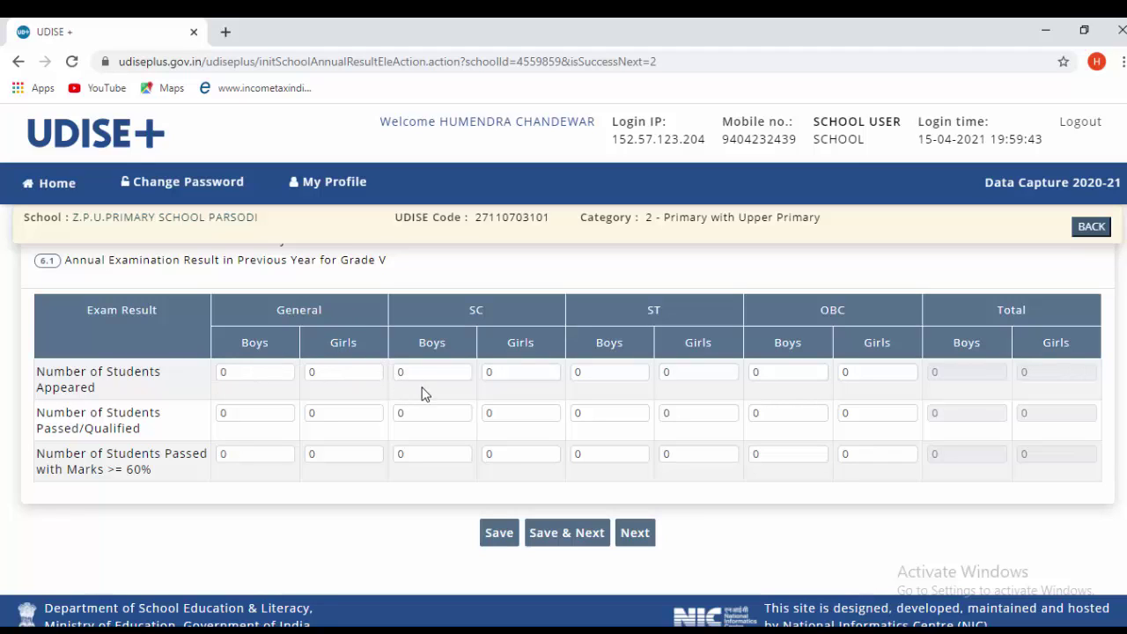
- Enter 10 OBC boys and 12 OBC girls as appeared and passed in Grade V
{"action": "double_click", "coordinate": [773, 365]}
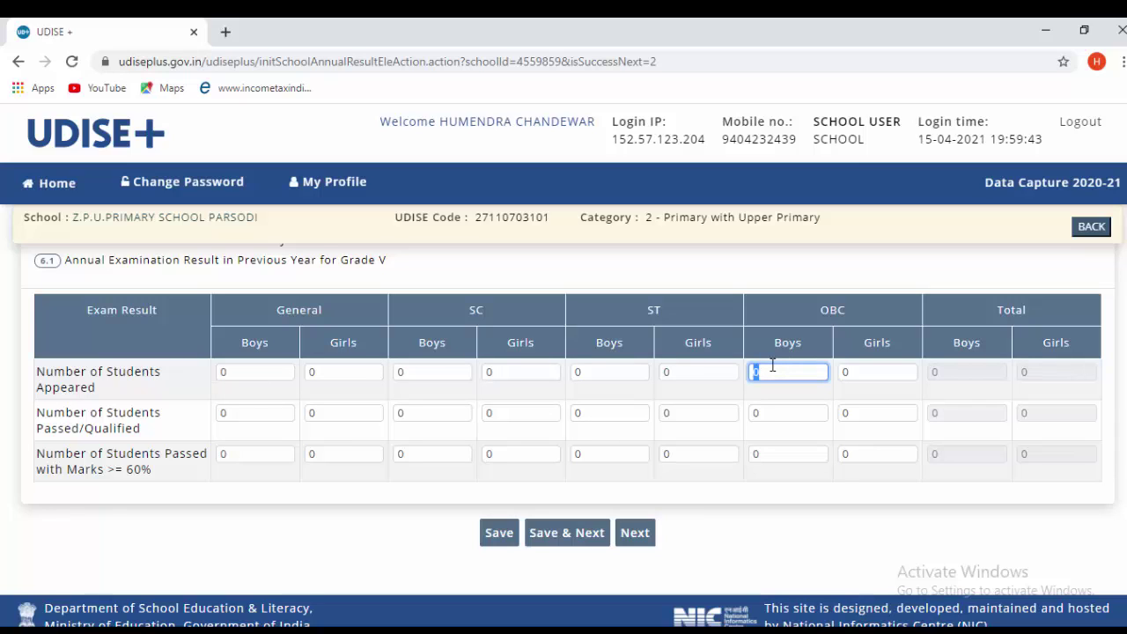
{"action": "type", "text": "10"}
{"action": "key", "text": "Tab"}
{"action": "type", "text": "12"}
{"action": "key", "text": "Tab"}
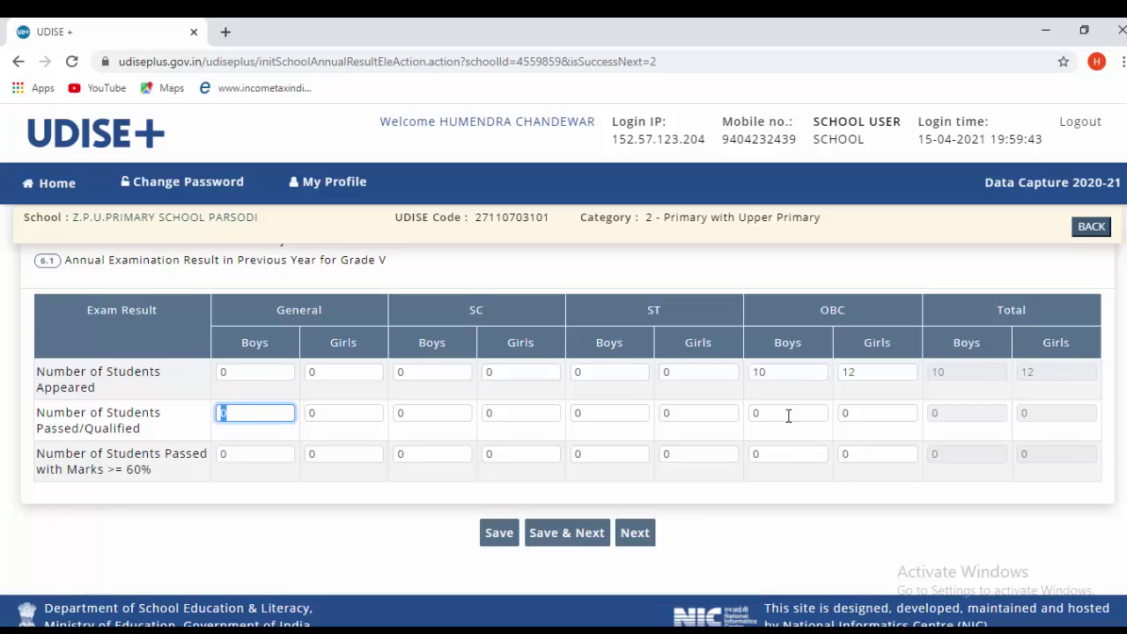
{"action": "double_click", "coordinate": [788, 415]}
{"action": "type", "text": "10"}
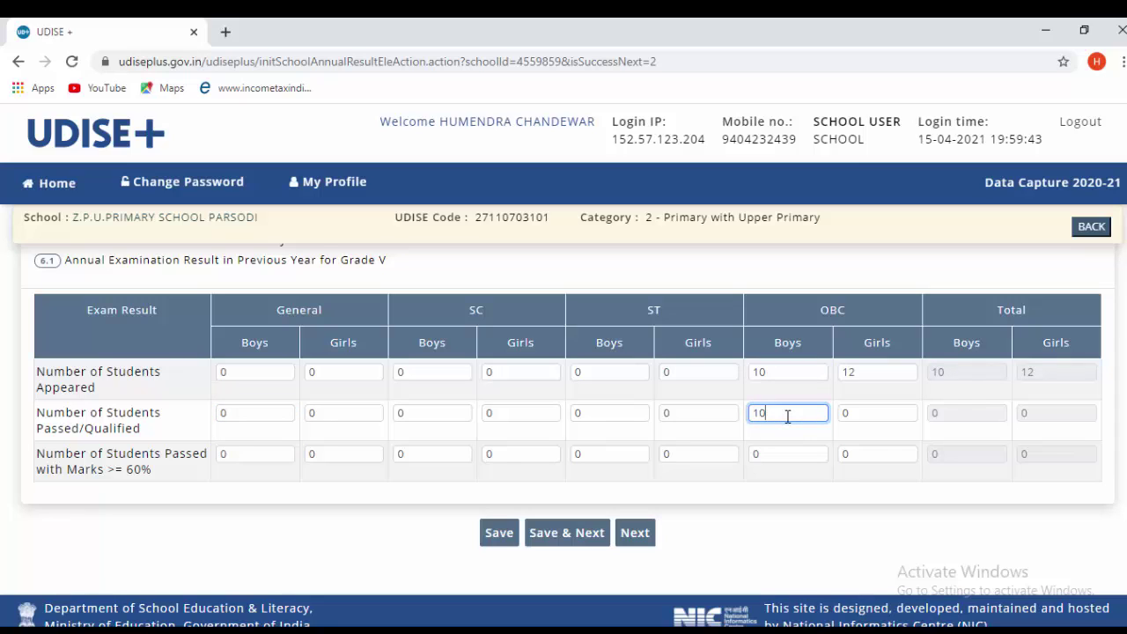
{"action": "key", "text": "Tab"}
{"action": "type", "text": "1"}
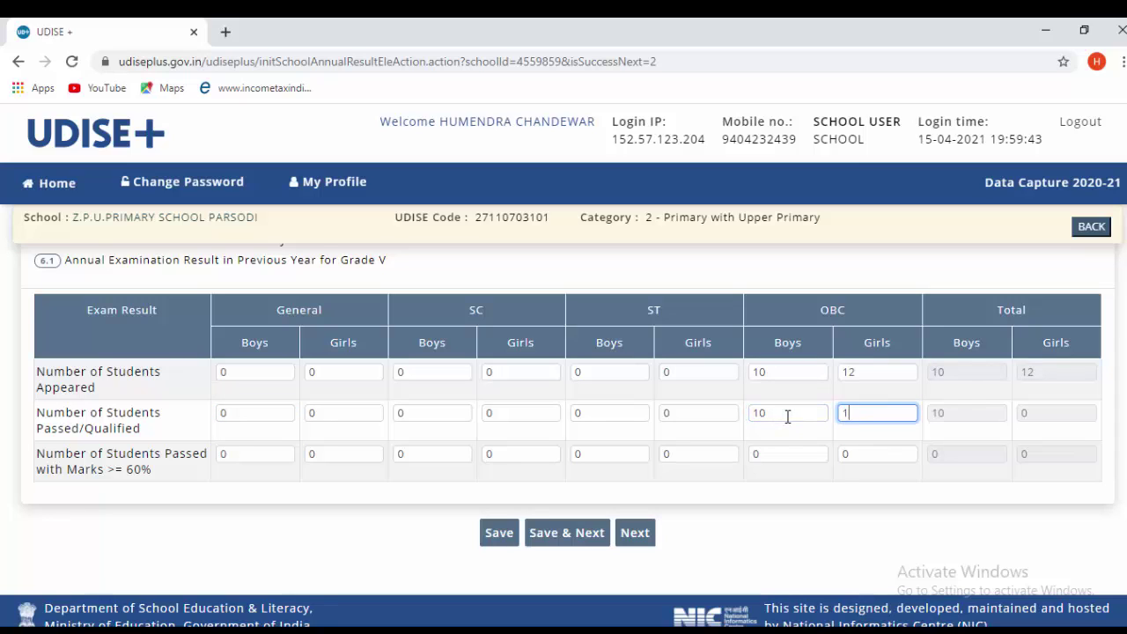
{"action": "type", "text": "2"}
- Enter 10 OBC boys and 12 OBC girls scoring 60%+ and save the Grade V results
{"action": "key", "text": "Tab"}
{"action": "key", "text": "Tab"}
{"action": "key", "text": "Tab"}
{"action": "key", "text": "Tab"}
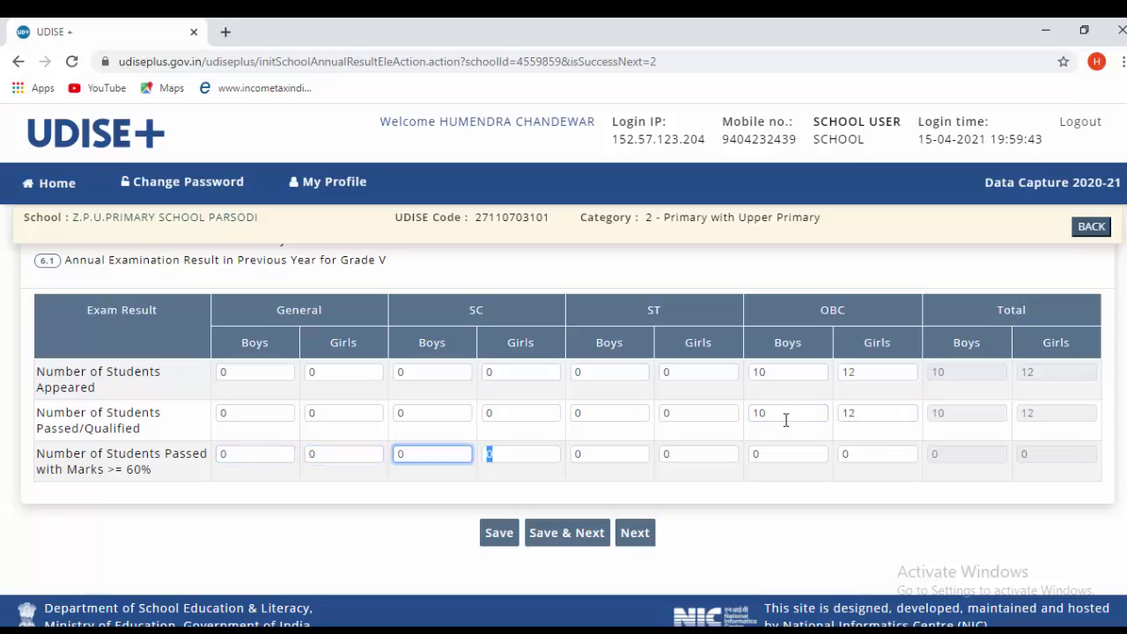
{"action": "key", "text": "Tab"}
{"action": "key", "text": "Tab"}
{"action": "key", "text": "Tab"}
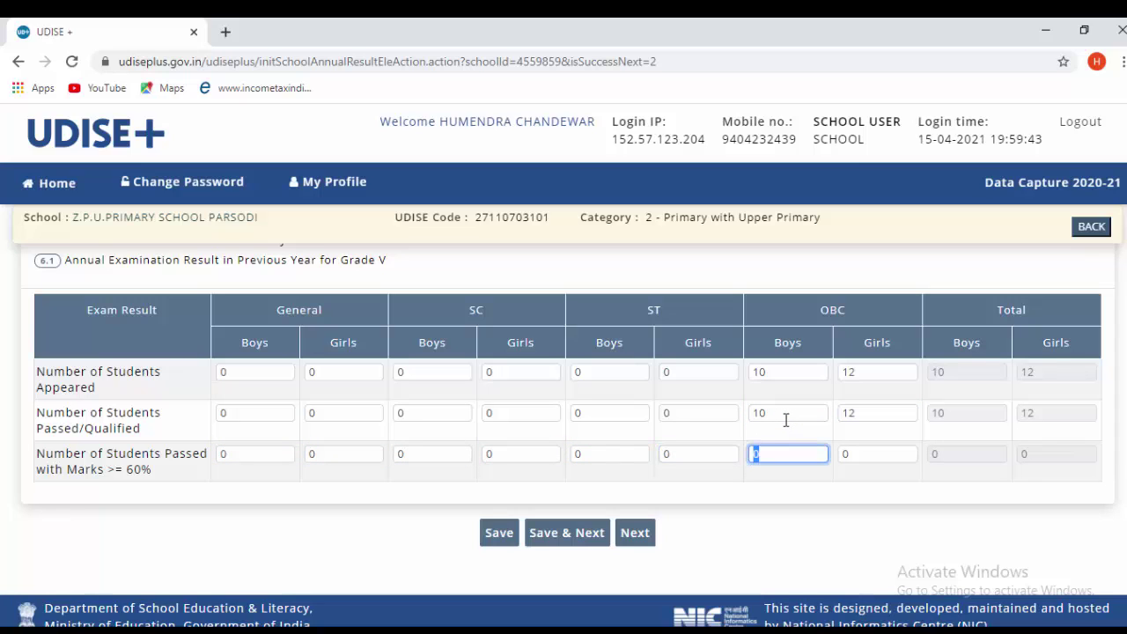
{"action": "type", "text": "10"}
{"action": "key", "text": "Tab"}
{"action": "type", "text": "12"}
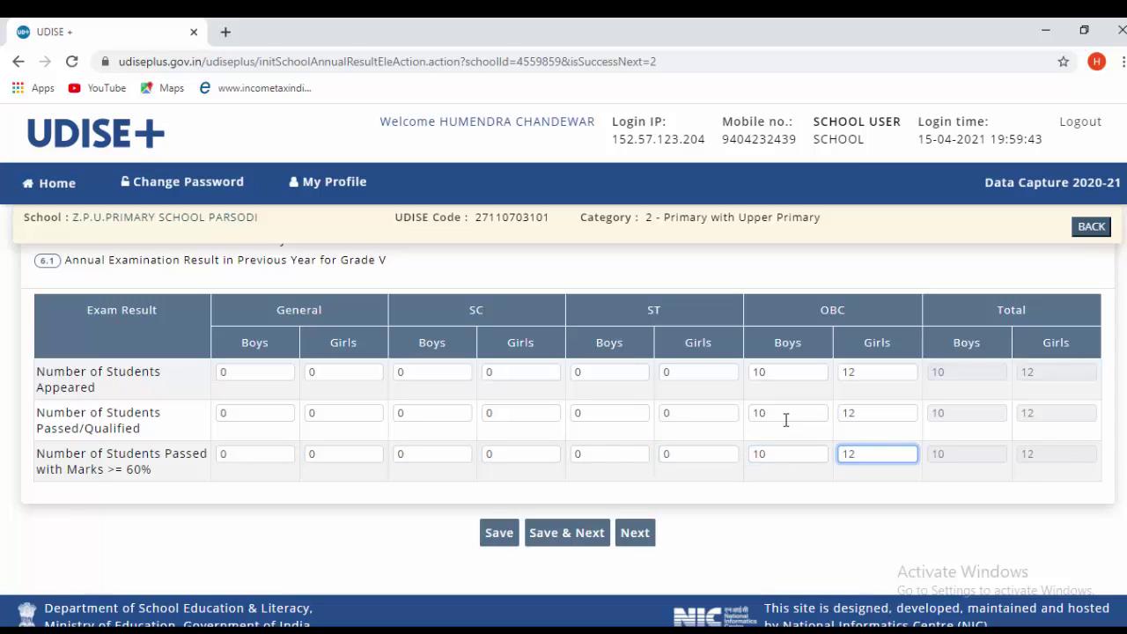
{"action": "key", "text": "Tab"}
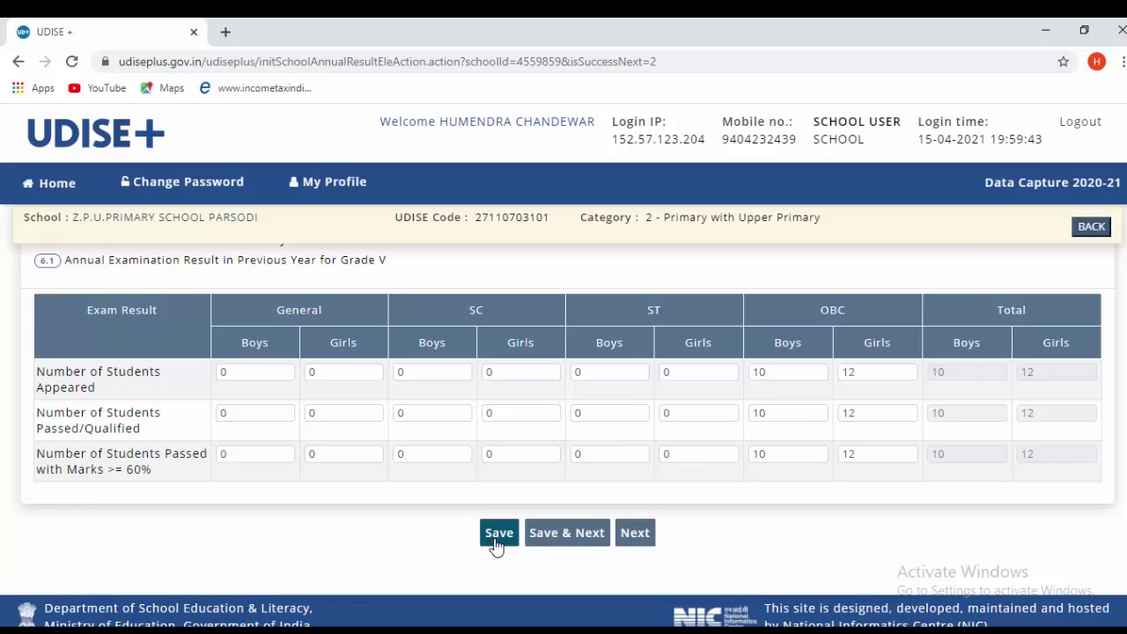
{"action": "left_click", "coordinate": [500, 545]}
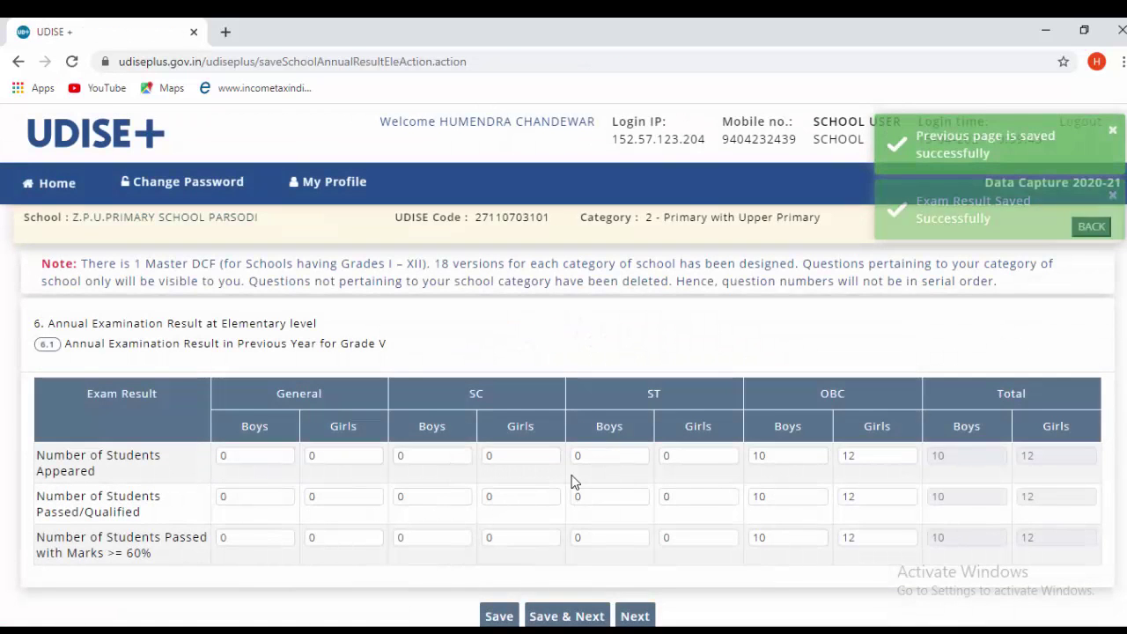
{"action": "scroll", "coordinate": [696, 511], "scroll_direction": "down", "scroll_amount": 1}
{"action": "scroll", "coordinate": [500, 428], "scroll_direction": "up", "scroll_amount": 1}
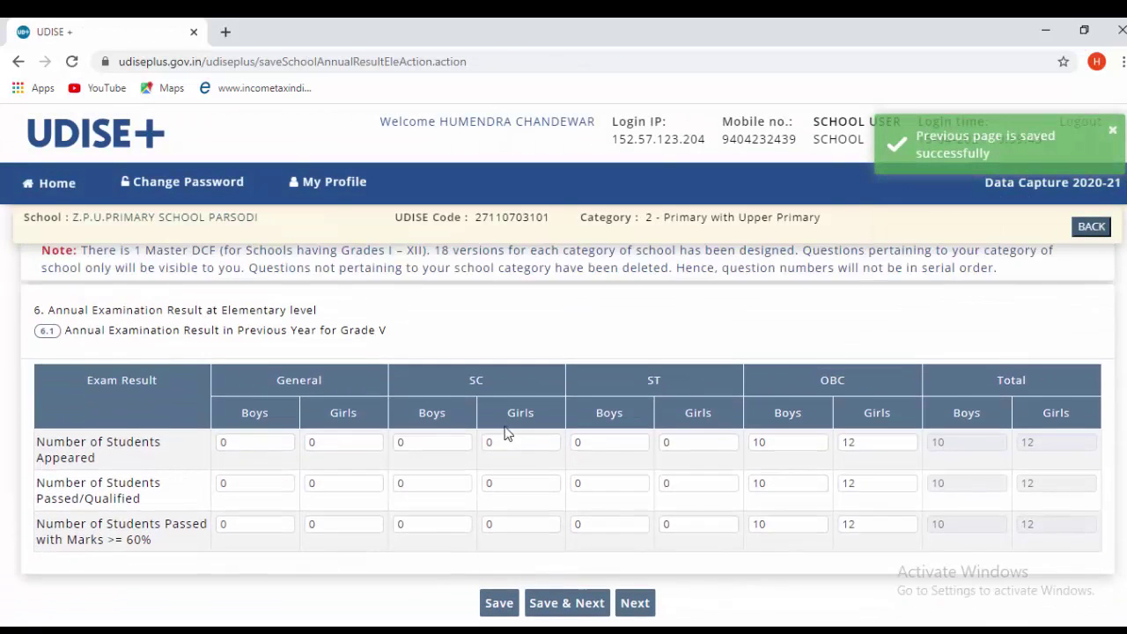
{"action": "scroll", "coordinate": [503, 432], "scroll_direction": "down", "scroll_amount": 1}
- Record Grade VIII results of 1 SC and 4 OBC per gender, then save and continue
{"action": "left_click", "coordinate": [561, 521]}
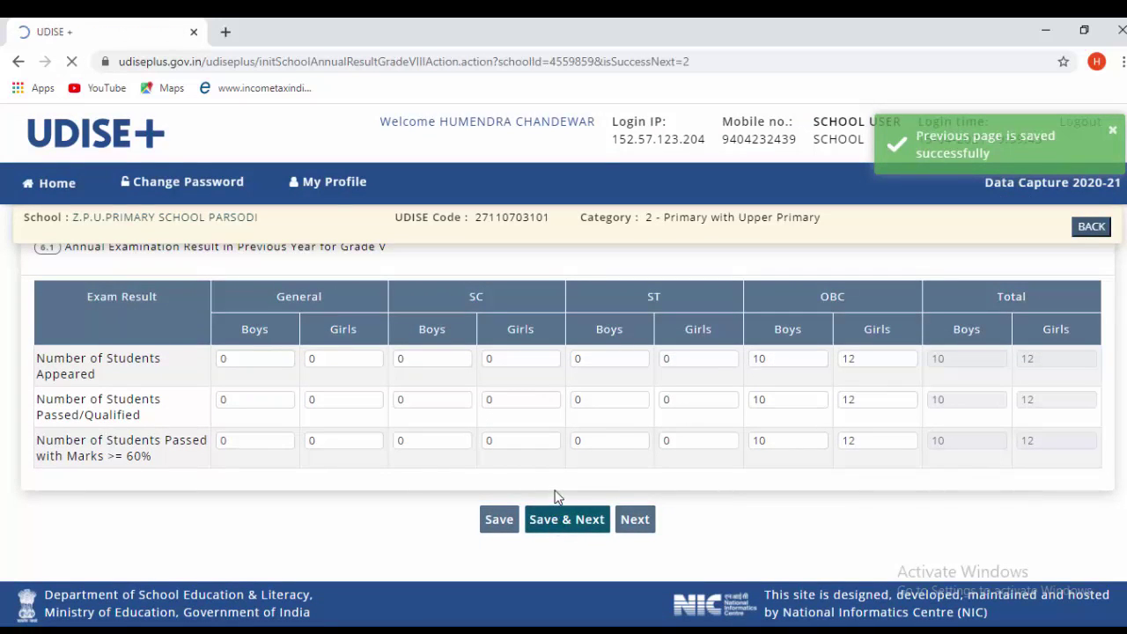
{"action": "scroll", "coordinate": [393, 428], "scroll_direction": "down", "scroll_amount": 1}
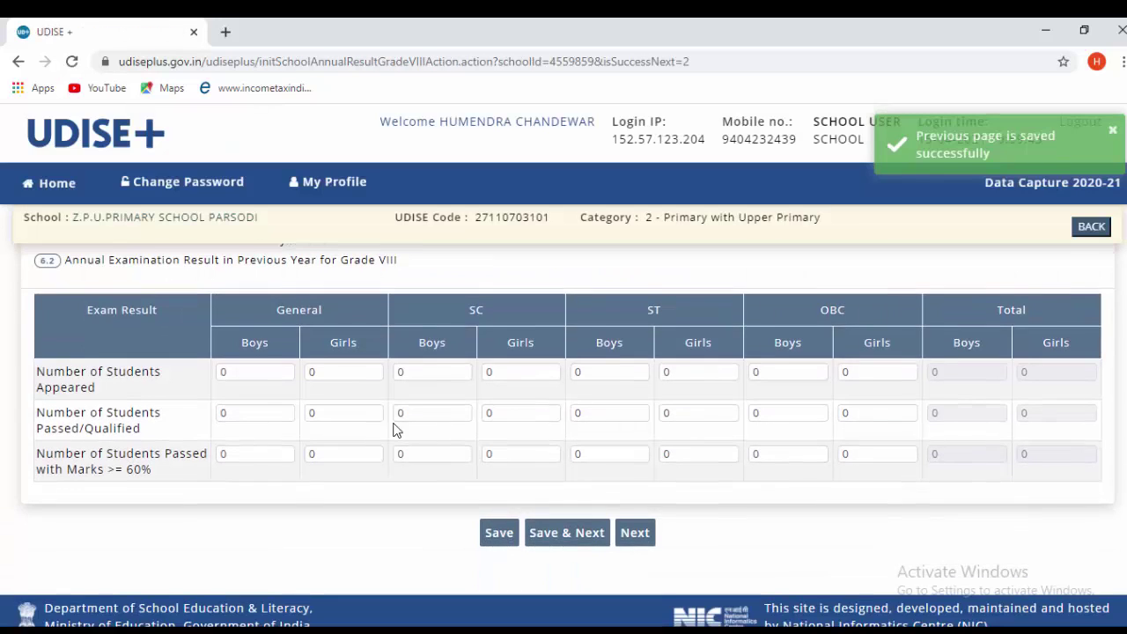
{"action": "scroll", "coordinate": [359, 403], "scroll_direction": "up", "scroll_amount": 1}
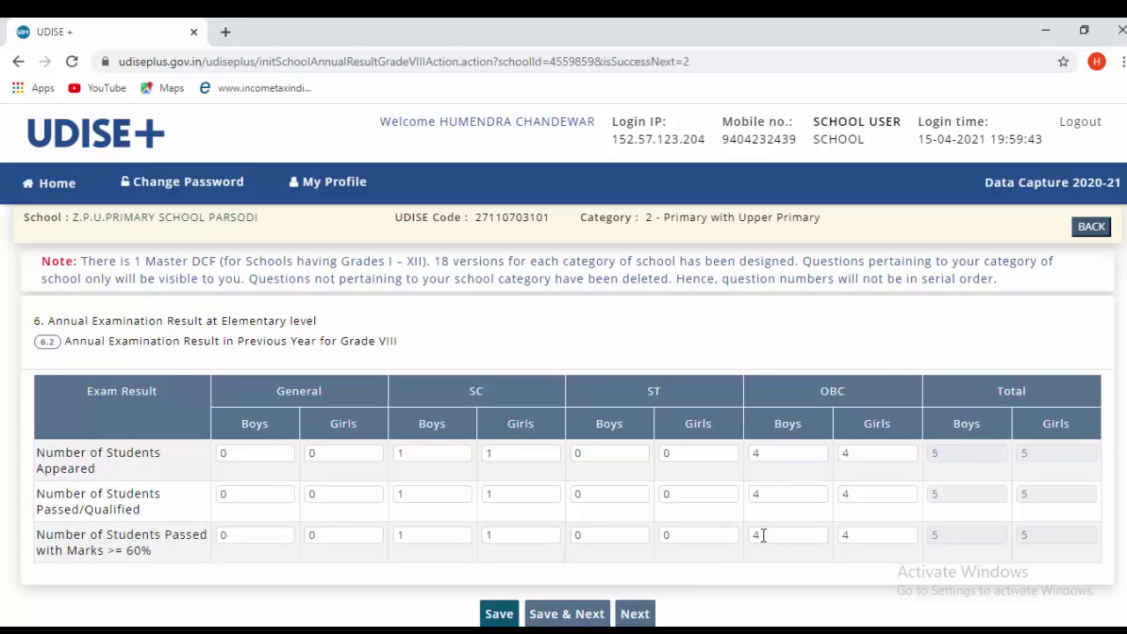
{"action": "scroll", "coordinate": [615, 478], "scroll_direction": "down", "scroll_amount": 2}
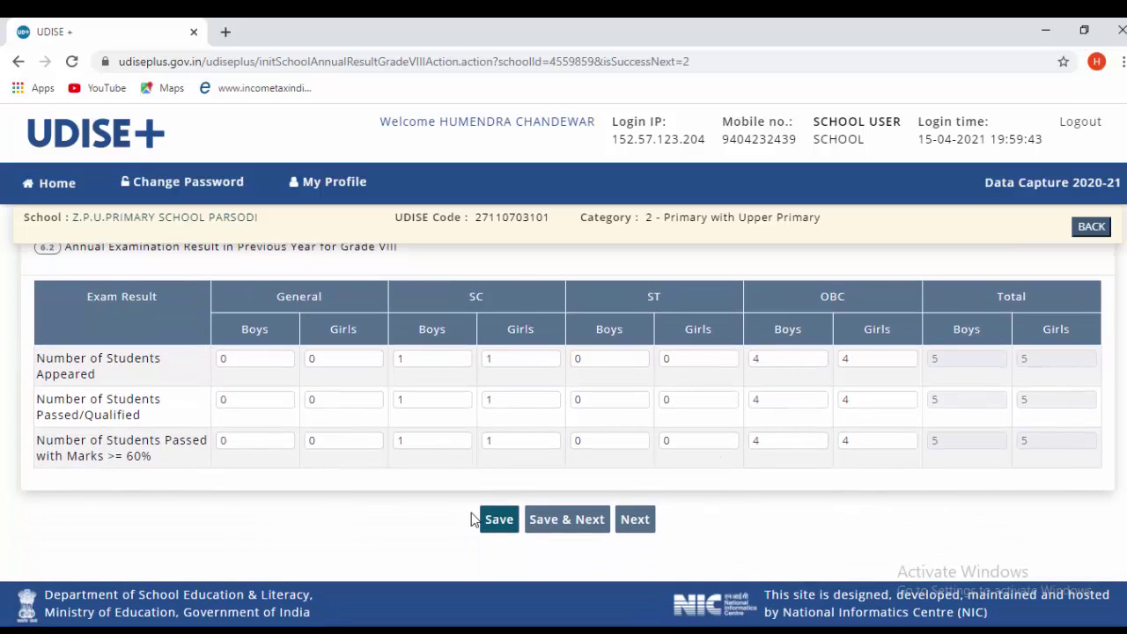
{"action": "left_click", "coordinate": [534, 526]}
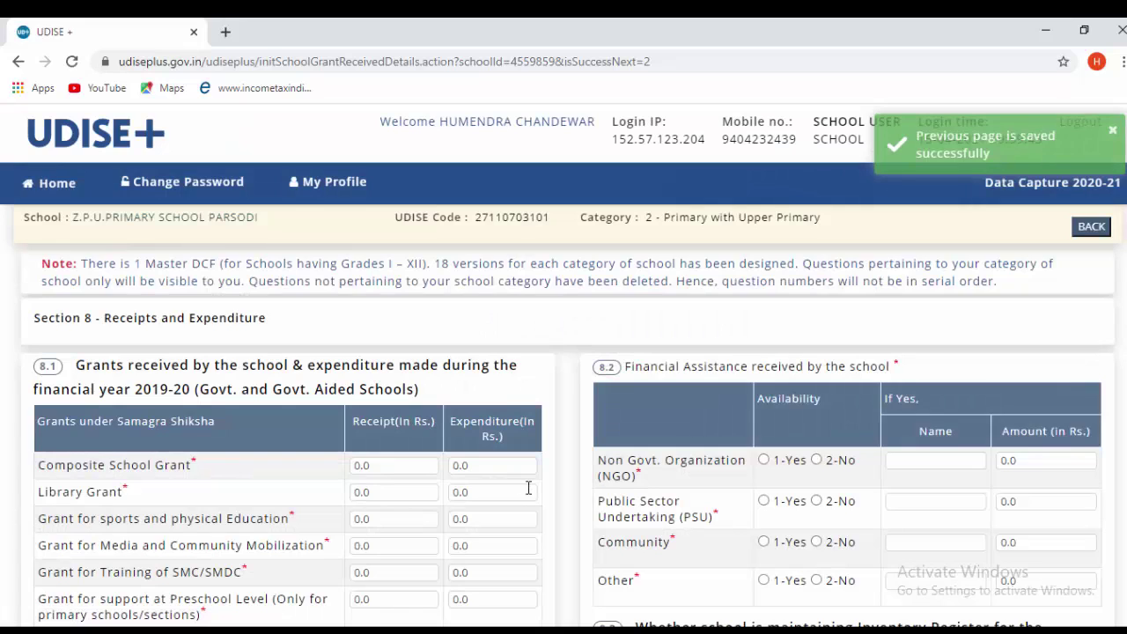
- Record 50000 received and 50000 spent for the Composite School Grant in Section 8.1
{"action": "scroll", "coordinate": [531, 489], "scroll_direction": "down", "scroll_amount": 1}
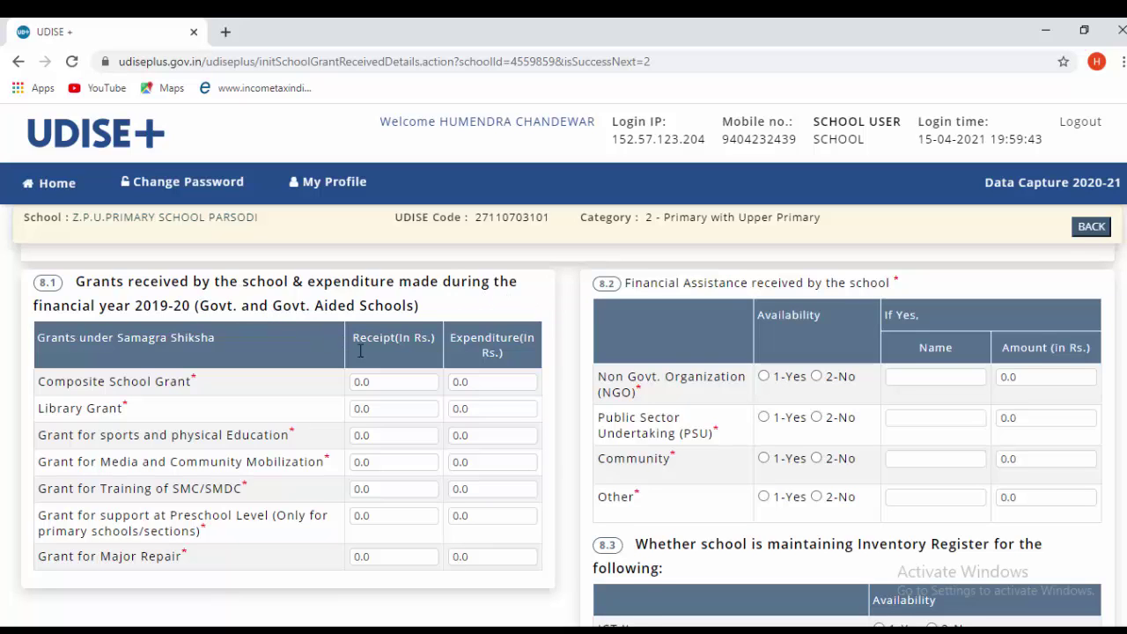
{"action": "scroll", "coordinate": [352, 348], "scroll_direction": "down", "scroll_amount": 1}
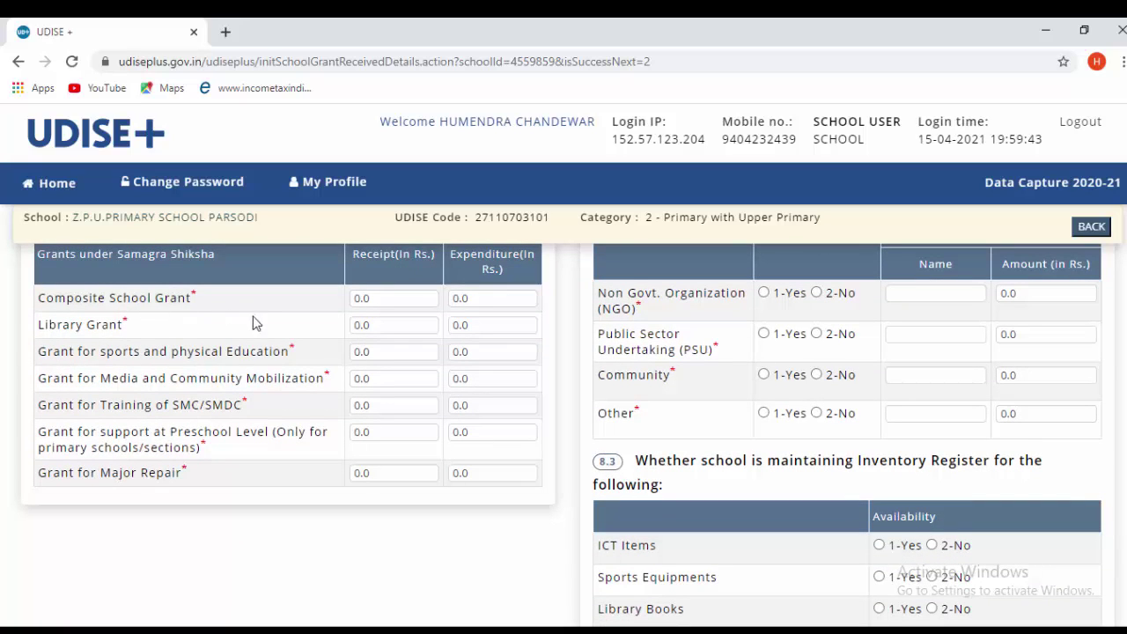
{"action": "scroll", "coordinate": [274, 351], "scroll_direction": "up", "scroll_amount": 2}
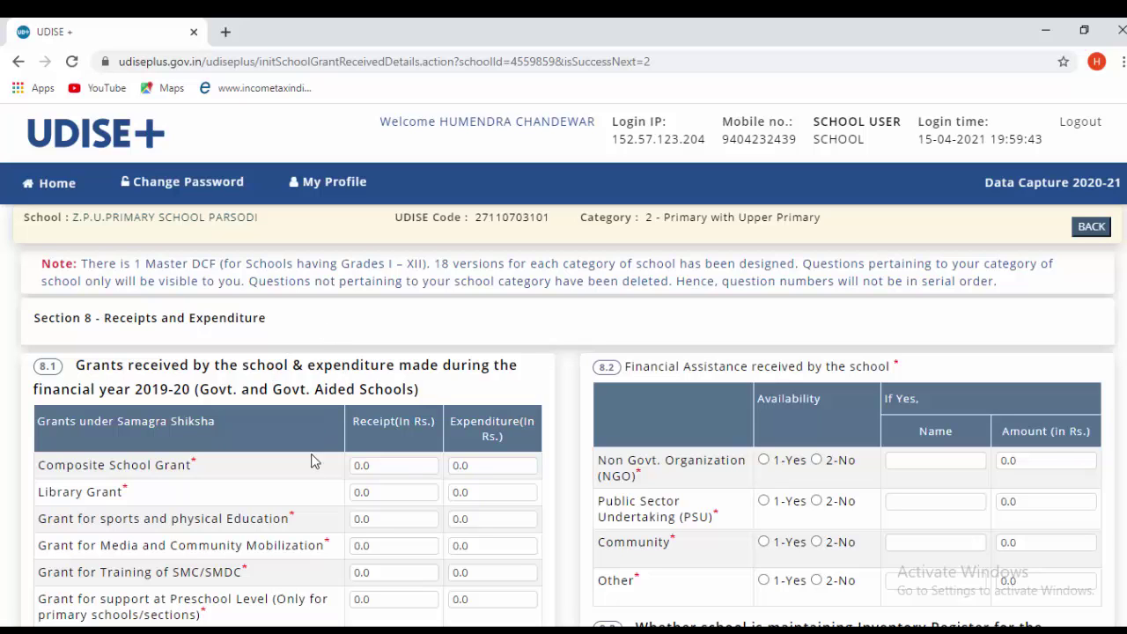
{"action": "scroll", "coordinate": [366, 521], "scroll_direction": "down", "scroll_amount": 1}
{"action": "scroll", "coordinate": [366, 520], "scroll_direction": "down", "scroll_amount": 1}
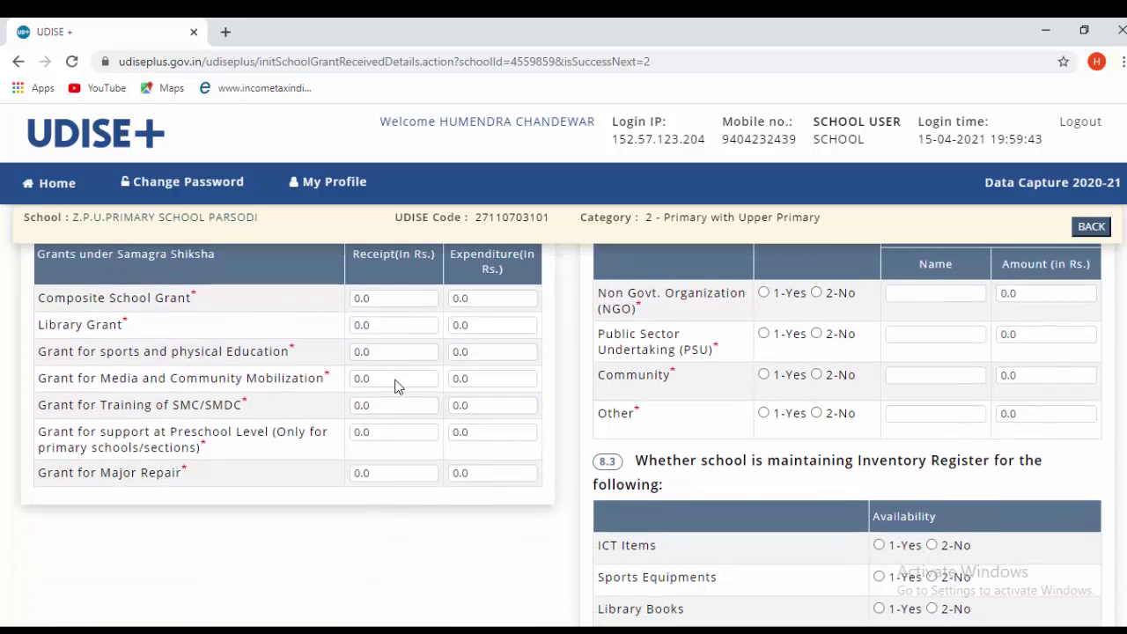
{"action": "left_click", "coordinate": [378, 300]}
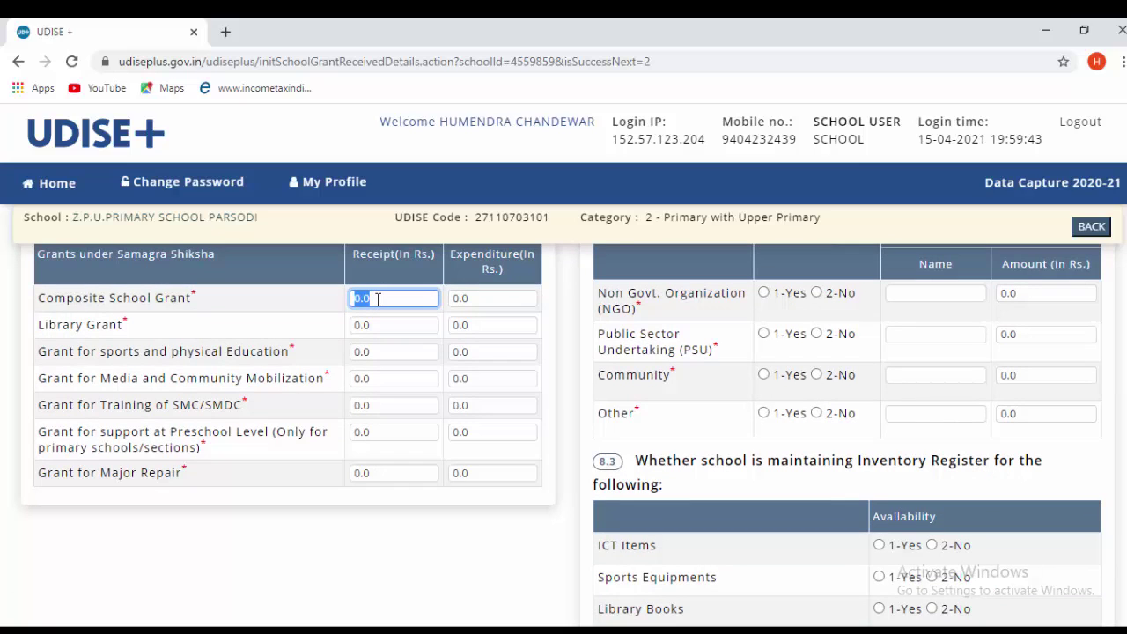
{"action": "type", "text": "50000"}
{"action": "left_click", "coordinate": [469, 298]}
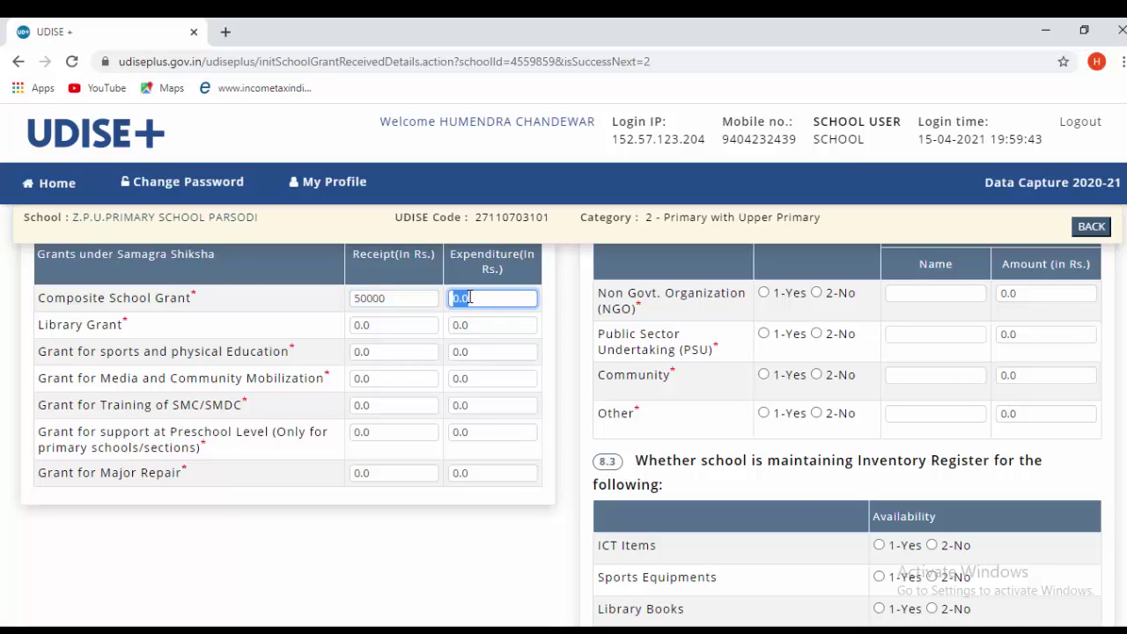
{"action": "type", "text": "50000"}
{"action": "left_click", "coordinate": [236, 548]}
{"action": "scroll", "coordinate": [324, 424], "scroll_direction": "down", "scroll_amount": 2}
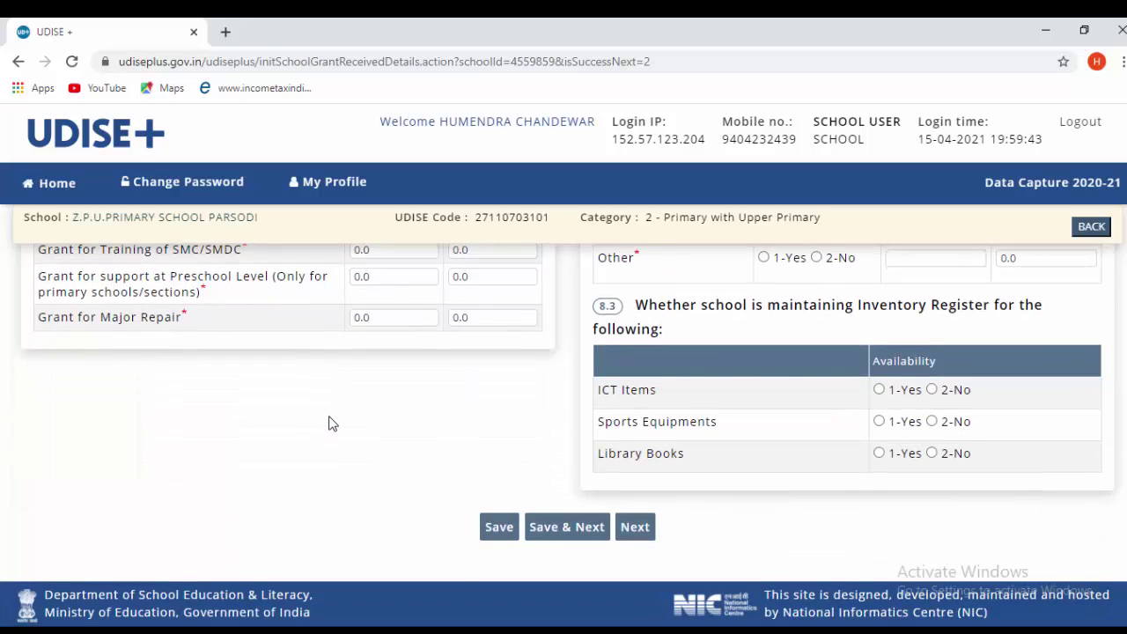
{"action": "scroll", "coordinate": [423, 410], "scroll_direction": "up", "scroll_amount": 4}
{"action": "scroll", "coordinate": [710, 409], "scroll_direction": "down", "scroll_amount": 1}
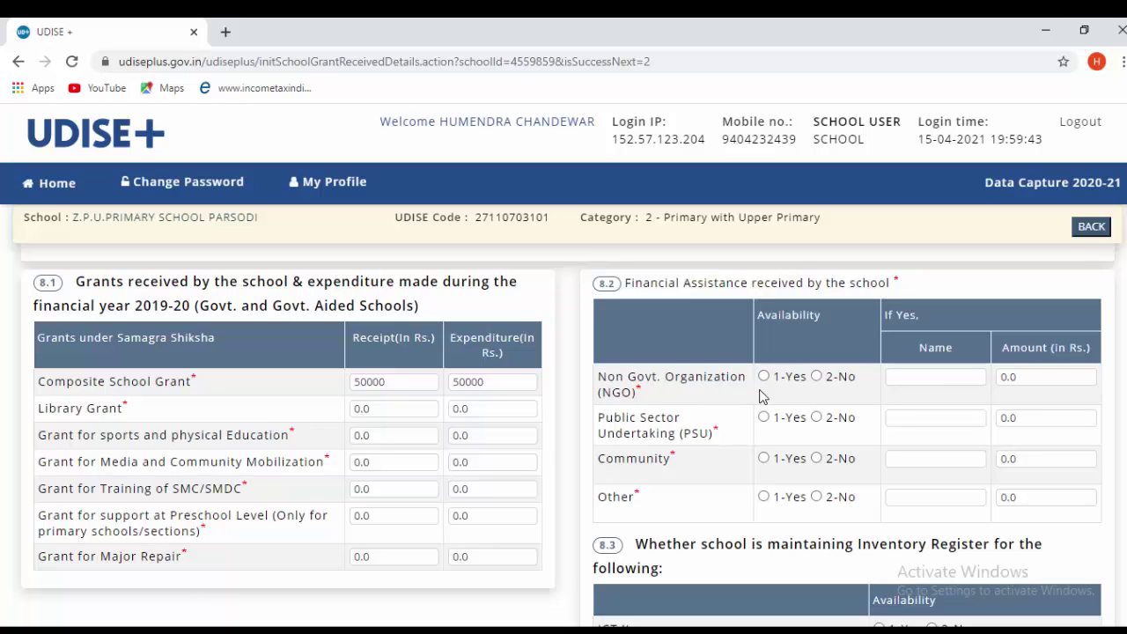
- Answer No for NGO and PSU assistance, and record community assistance 'social' of 163260
{"action": "left_click", "coordinate": [822, 379]}
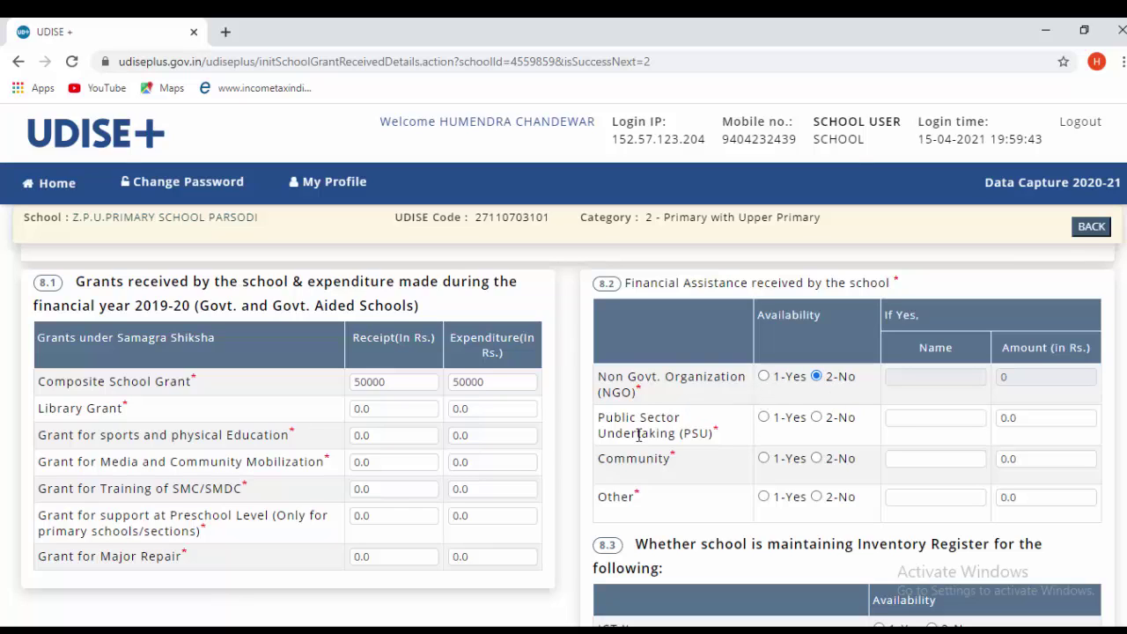
{"action": "left_click", "coordinate": [817, 418]}
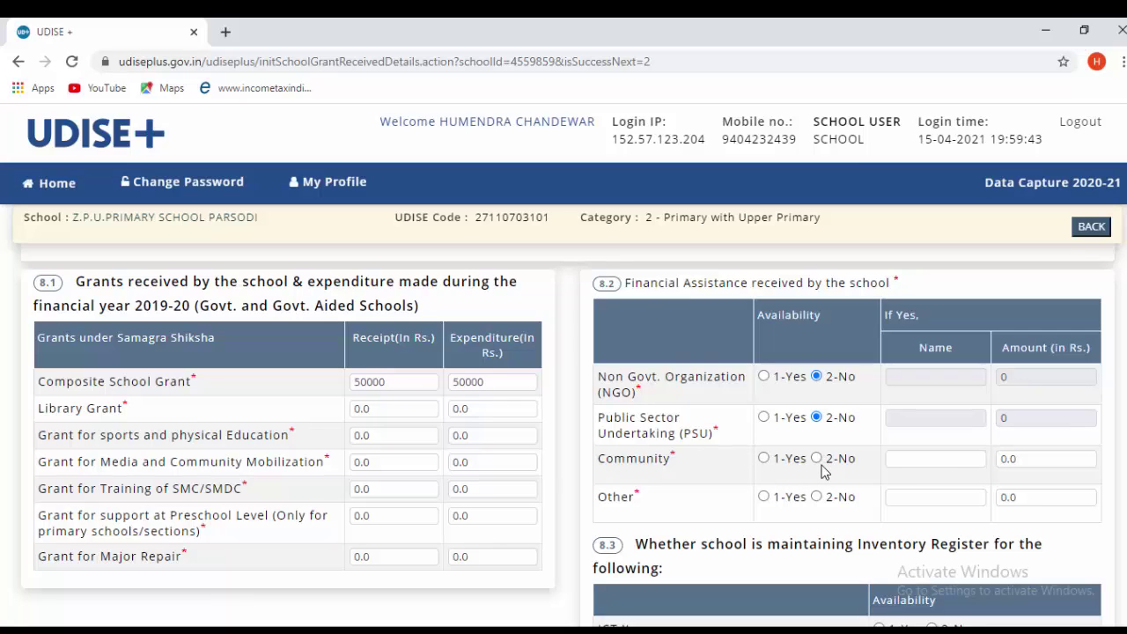
{"action": "left_click", "coordinate": [765, 460]}
{"action": "left_click", "coordinate": [908, 460]}
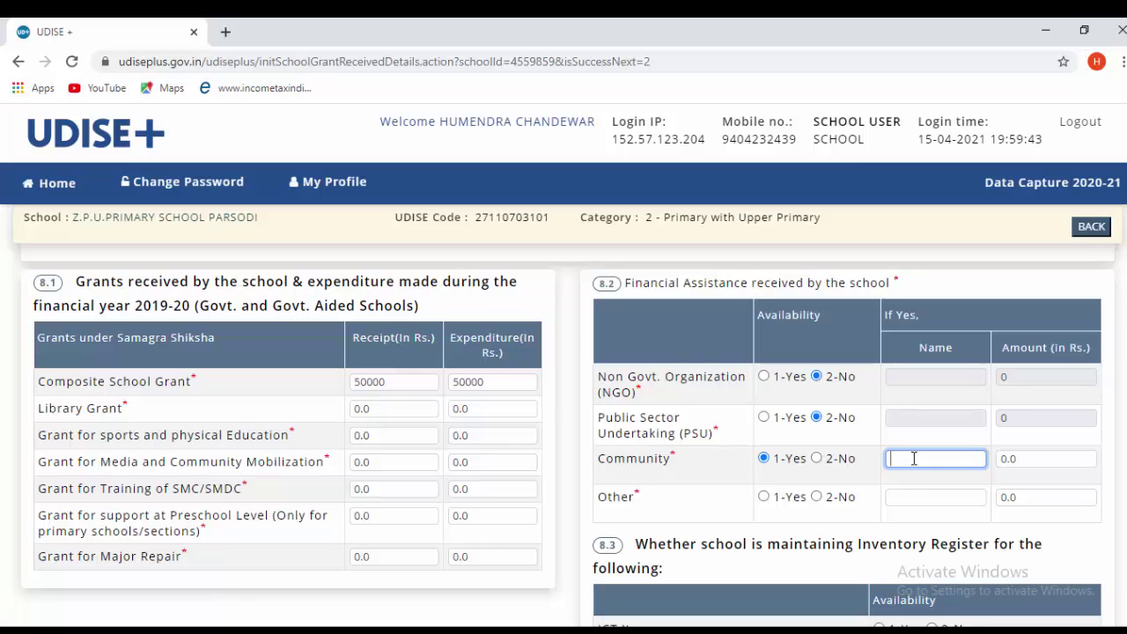
{"action": "type", "text": "social"}
{"action": "left_click", "coordinate": [1024, 458]}
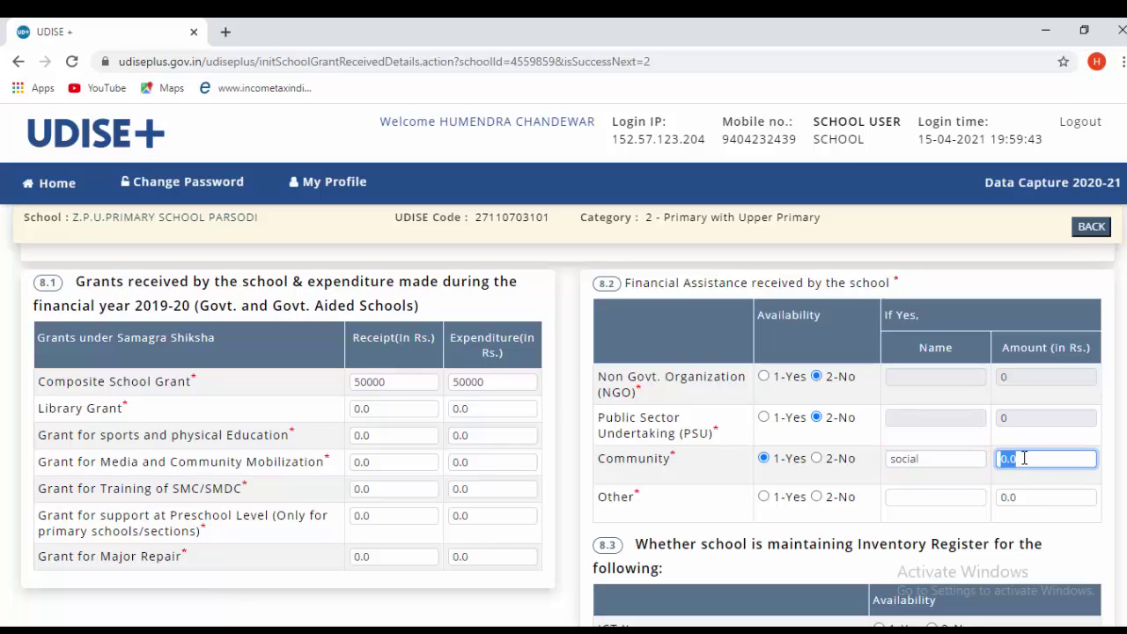
{"action": "key", "text": "BackSpace"}
{"action": "type", "text": "163260"}
- Answer No for Other assistance and for the ICT Items, Sports Equipments and Library Books registers
{"action": "scroll", "coordinate": [707, 511], "scroll_direction": "down", "scroll_amount": 1}
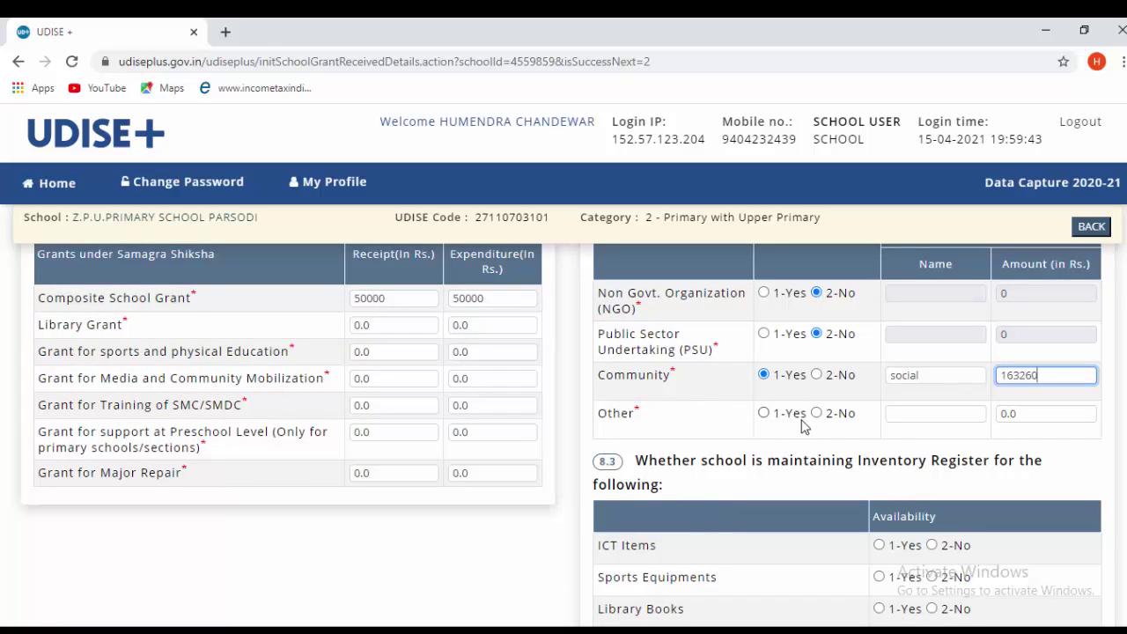
{"action": "scroll", "coordinate": [773, 414], "scroll_direction": "up", "scroll_amount": 3}
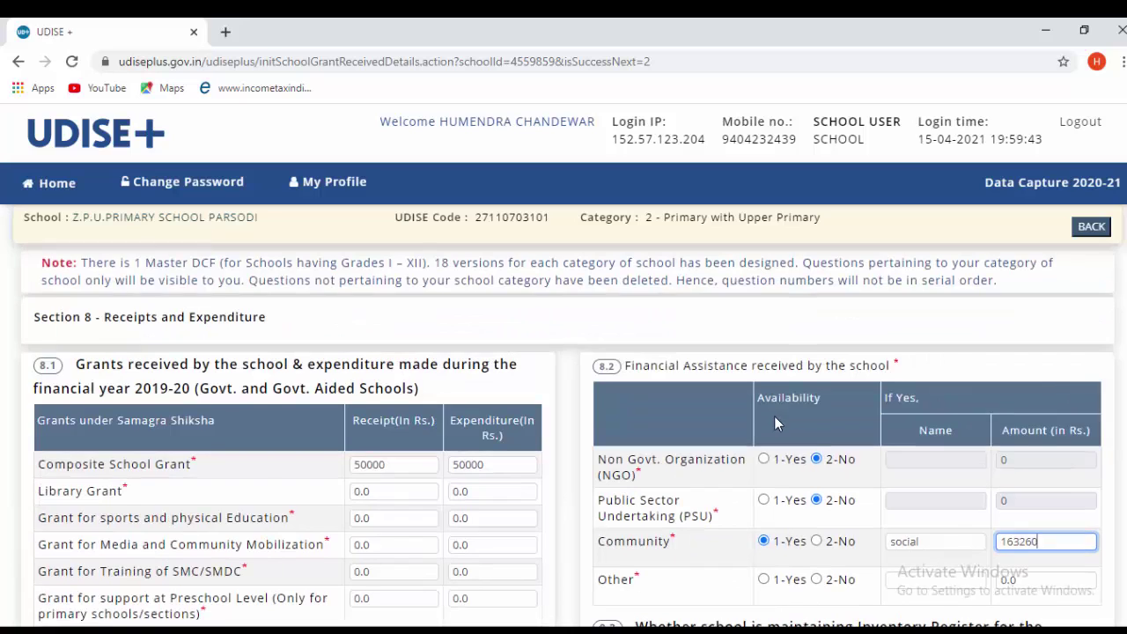
{"action": "scroll", "coordinate": [774, 415], "scroll_direction": "down", "scroll_amount": 3}
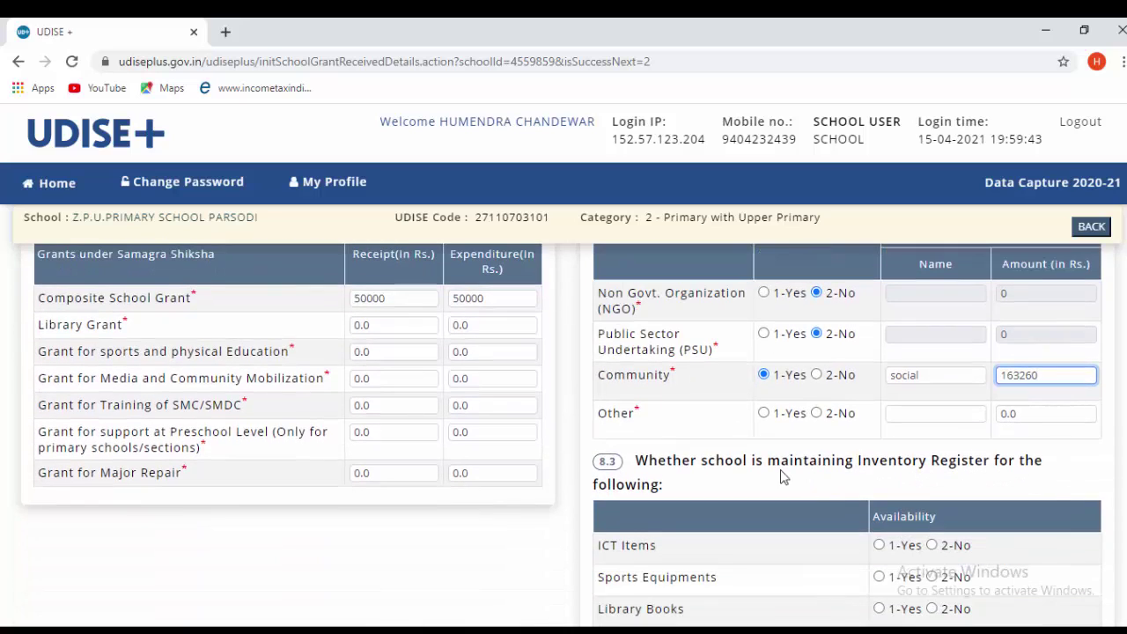
{"action": "left_click", "coordinate": [817, 415]}
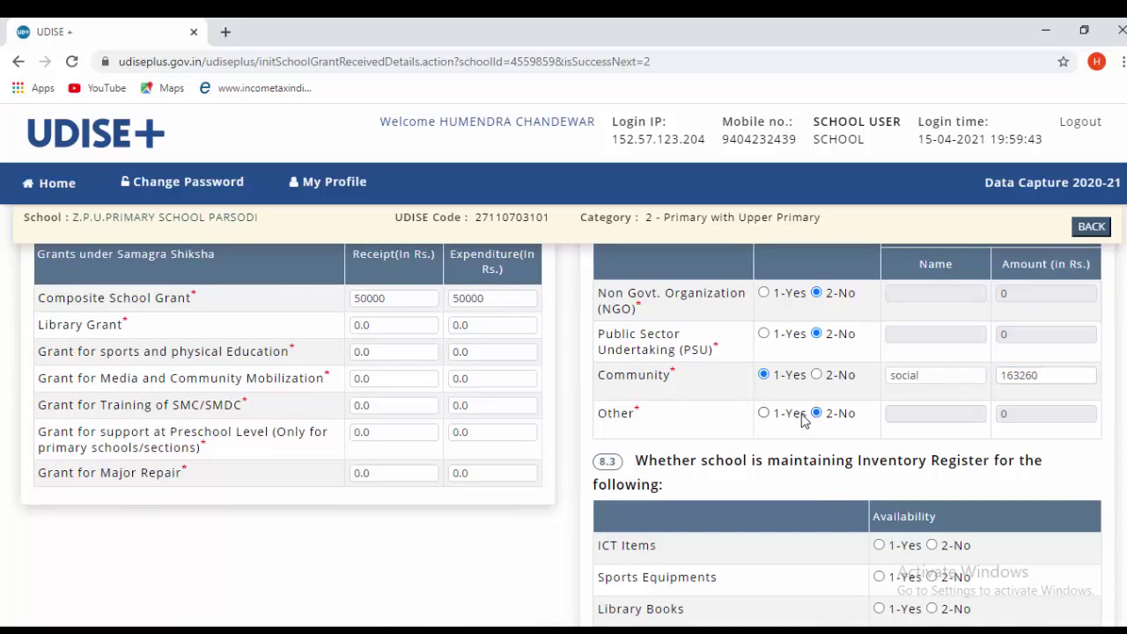
{"action": "scroll", "coordinate": [815, 427], "scroll_direction": "down", "scroll_amount": 2}
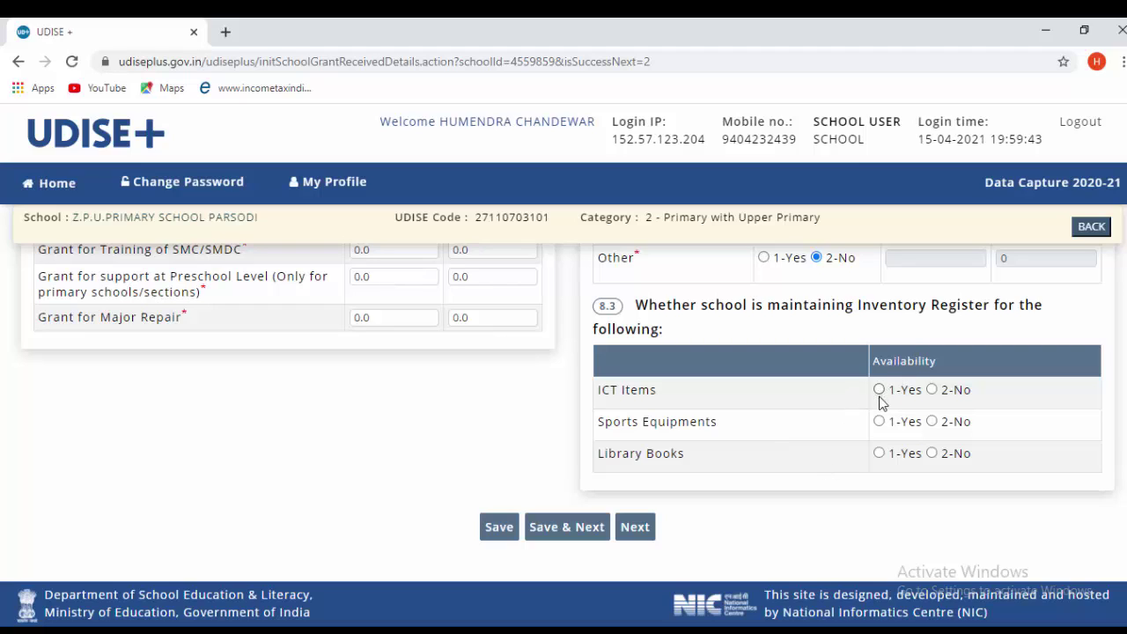
{"action": "left_click", "coordinate": [932, 390]}
{"action": "left_click", "coordinate": [932, 421]}
{"action": "left_click", "coordinate": [931, 454]}
- Save the Section 8 receipts and expenditure form, then Save & Next to Section 10
{"action": "scroll", "coordinate": [796, 452], "scroll_direction": "up", "scroll_amount": 4}
{"action": "scroll", "coordinate": [795, 460], "scroll_direction": "down", "scroll_amount": 4}
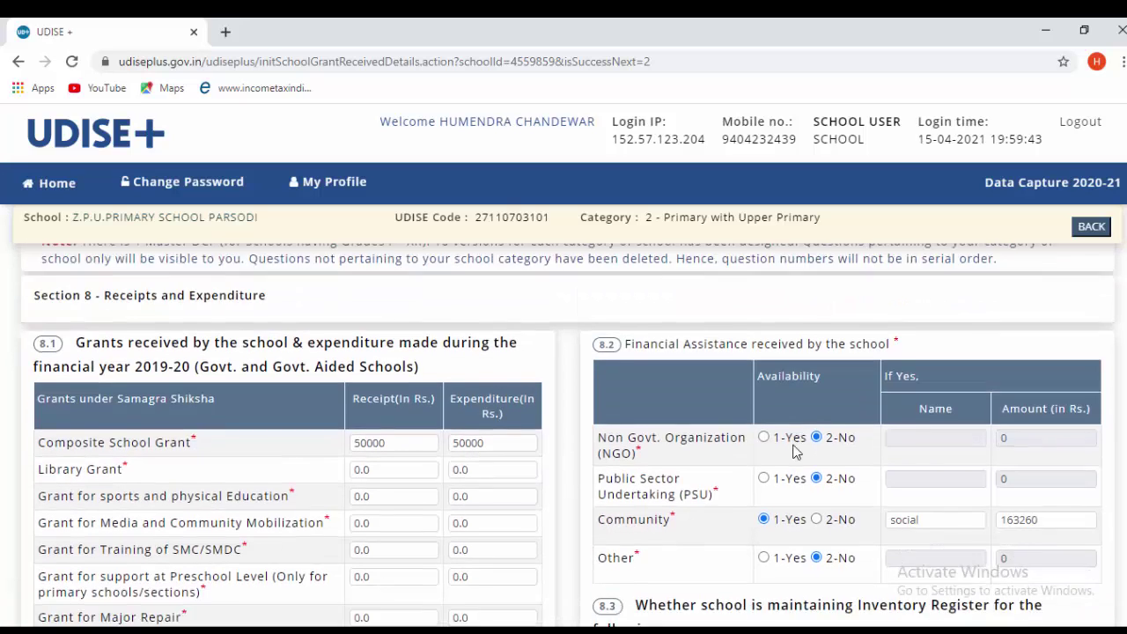
{"action": "left_click", "coordinate": [498, 528]}
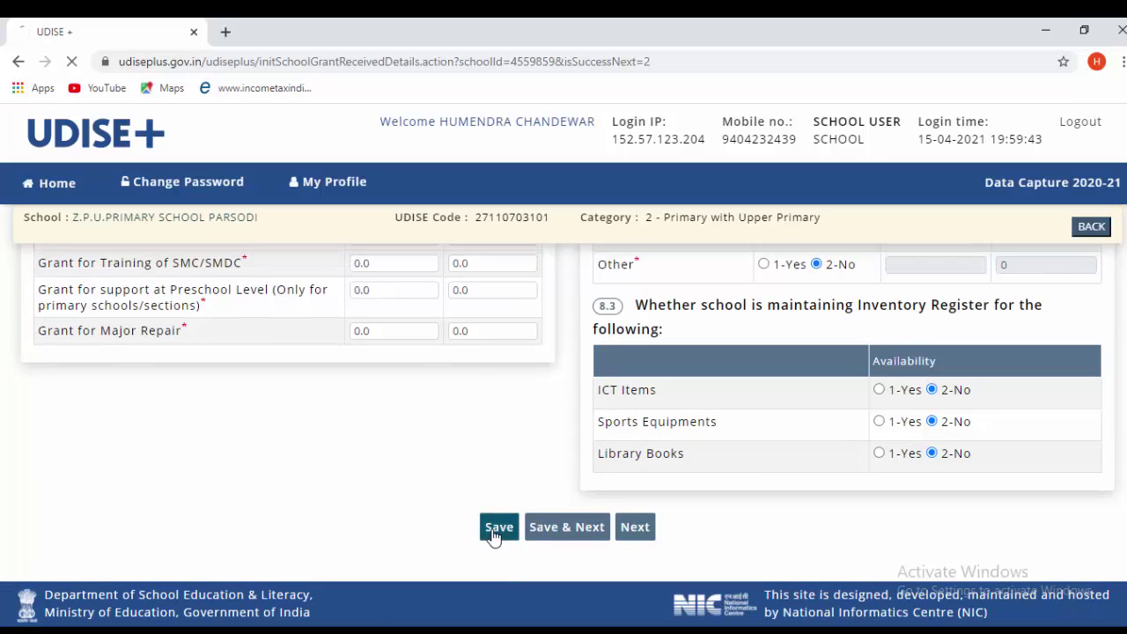
{"action": "scroll", "coordinate": [581, 465], "scroll_direction": "down", "scroll_amount": 3}
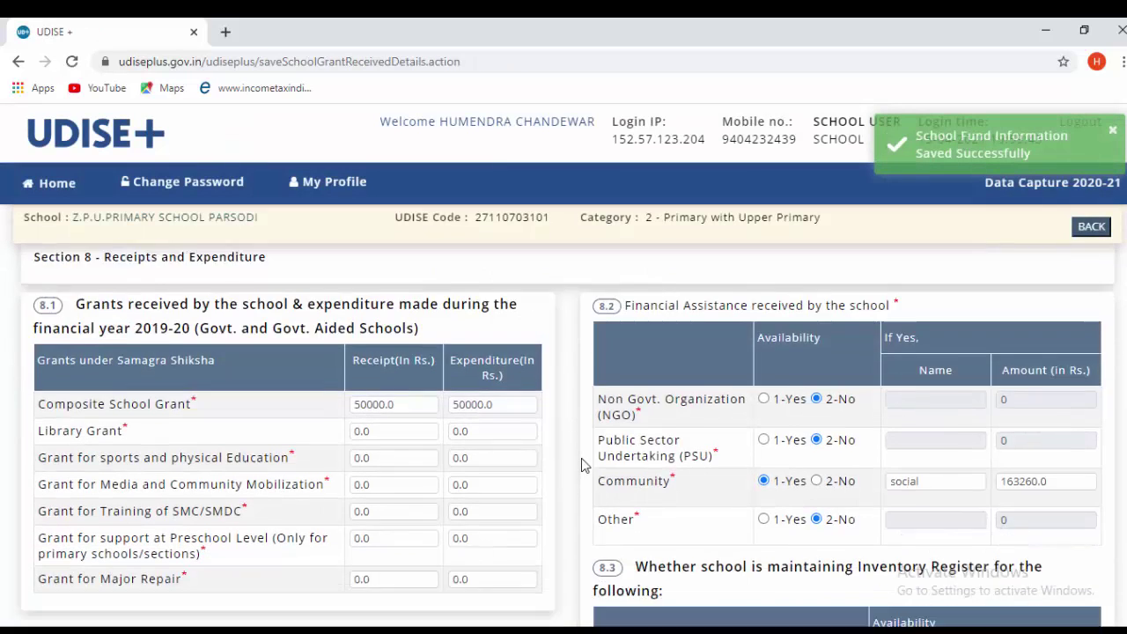
{"action": "scroll", "coordinate": [581, 465], "scroll_direction": "down", "scroll_amount": 2}
{"action": "left_click", "coordinate": [563, 530]}
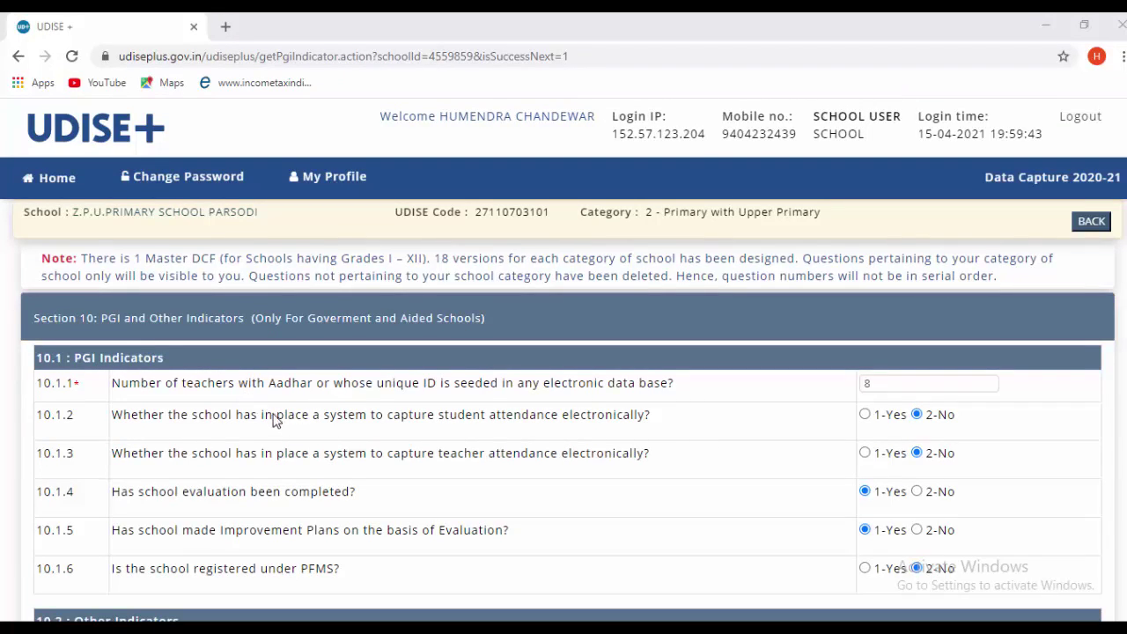
- Set the number of Aadhaar-seeded teachers in question 10.1.1 to 6
{"action": "scroll", "coordinate": [273, 421], "scroll_direction": "down", "scroll_amount": 5}
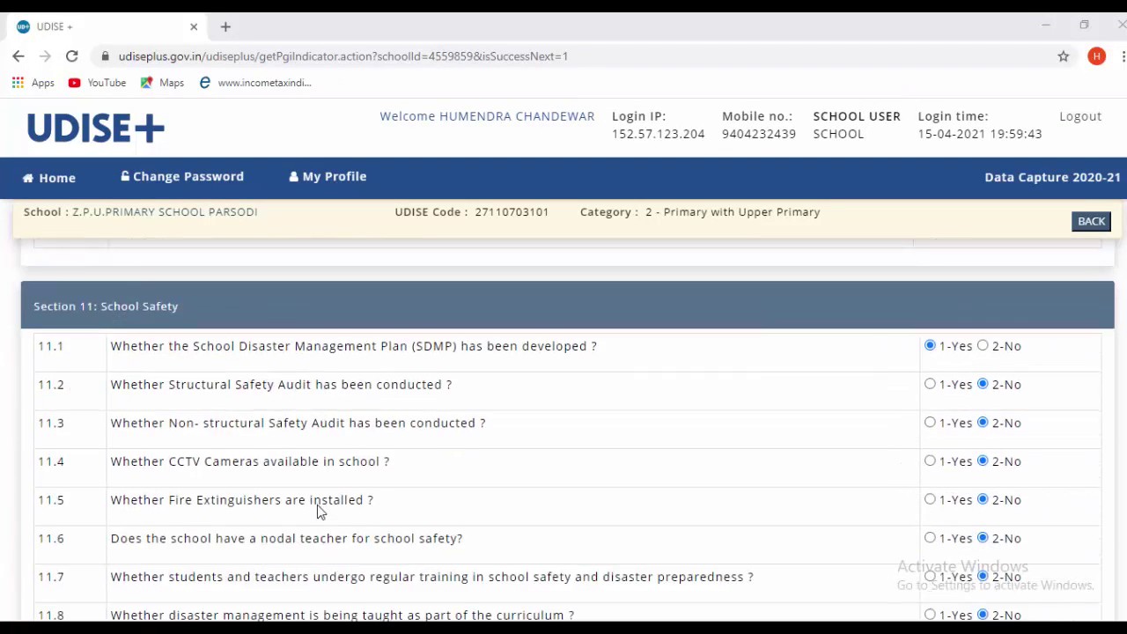
{"action": "scroll", "coordinate": [318, 509], "scroll_direction": "down", "scroll_amount": 6}
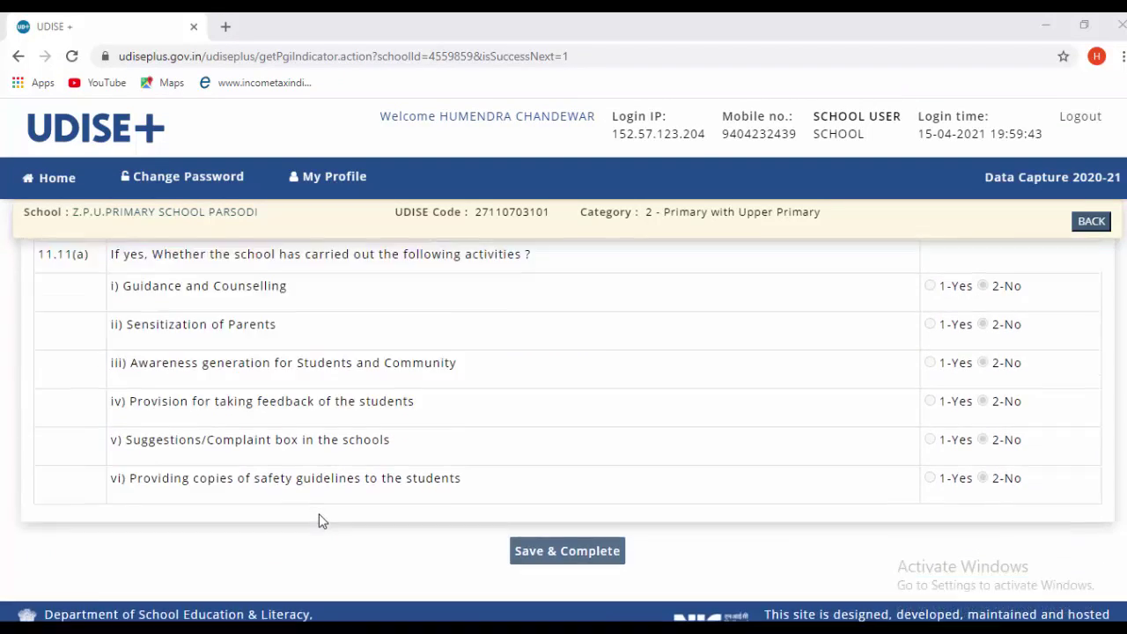
{"action": "scroll", "coordinate": [319, 515], "scroll_direction": "up", "scroll_amount": 10}
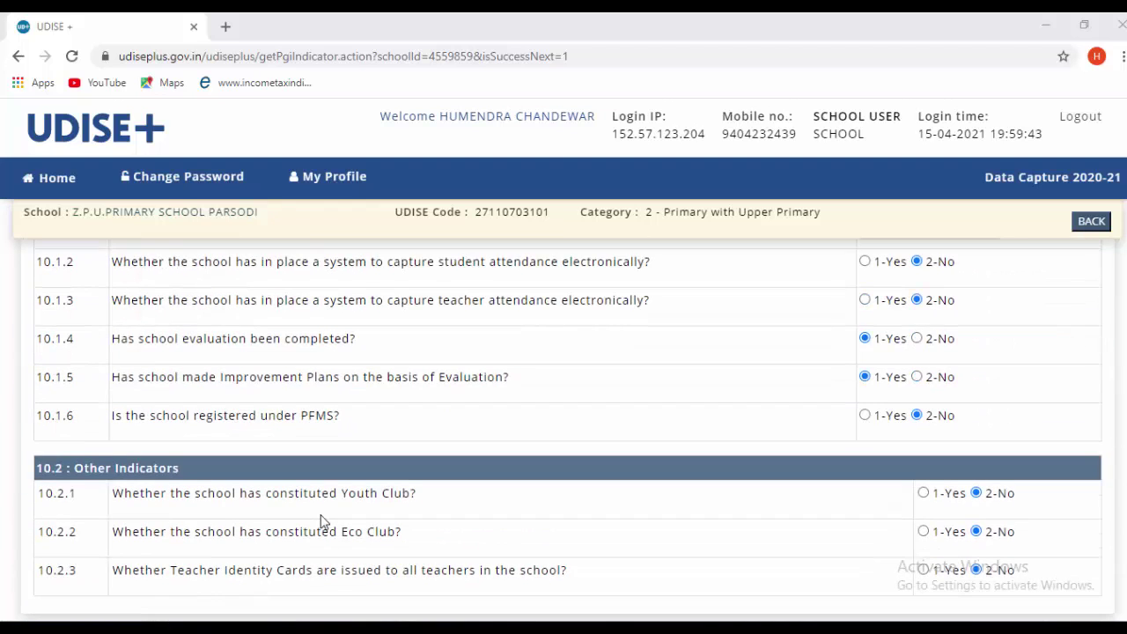
{"action": "scroll", "coordinate": [322, 521], "scroll_direction": "up", "scroll_amount": 2}
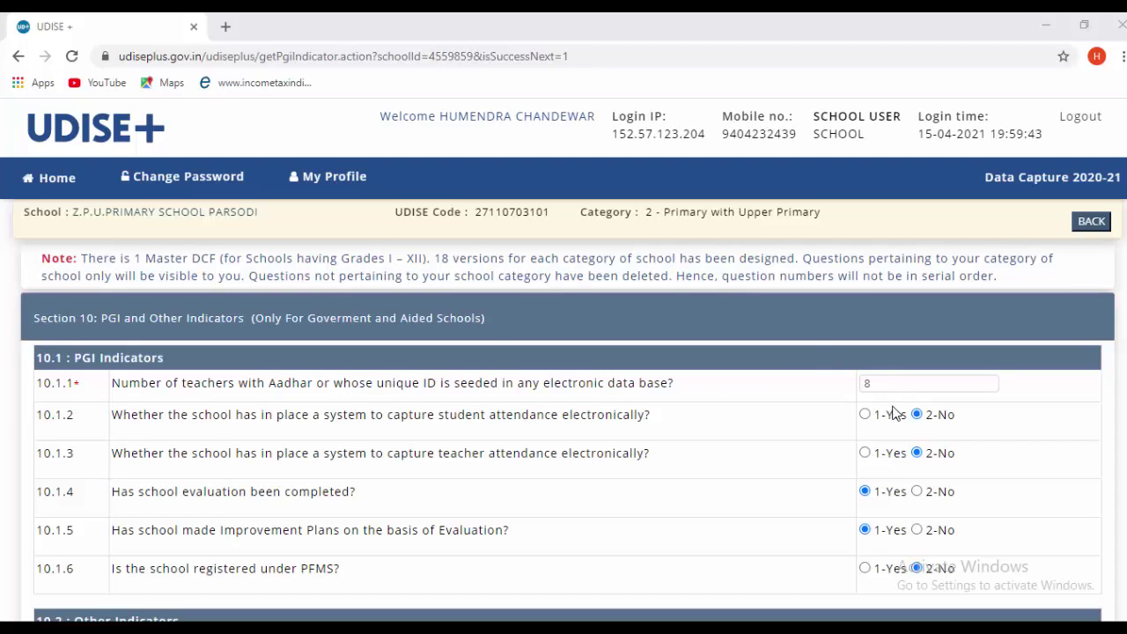
{"action": "double_click", "coordinate": [876, 382]}
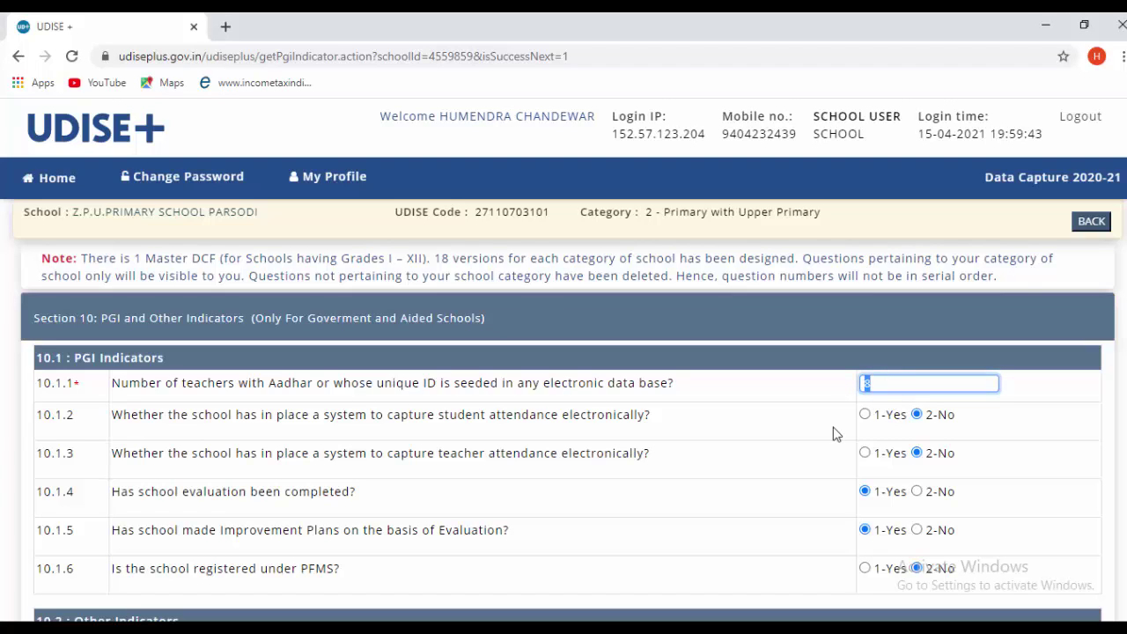
{"action": "type", "text": "6"}
{"action": "left_click", "coordinate": [1085, 420]}
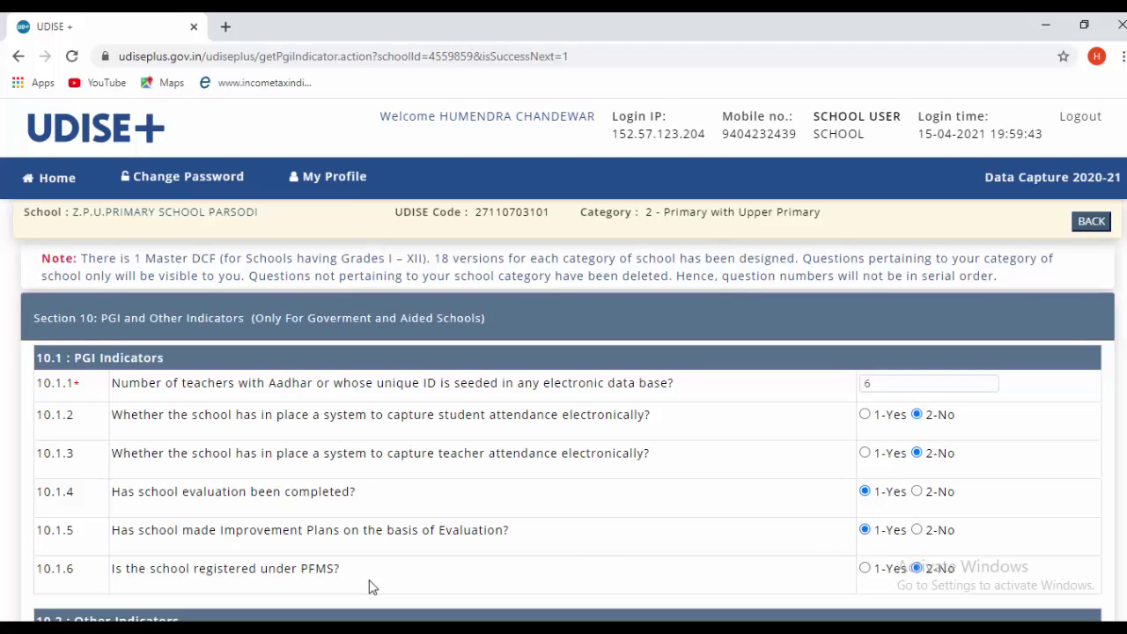
- Save & Complete the PGI and School Safety form
{"action": "scroll", "coordinate": [370, 588], "scroll_direction": "down", "scroll_amount": 3}
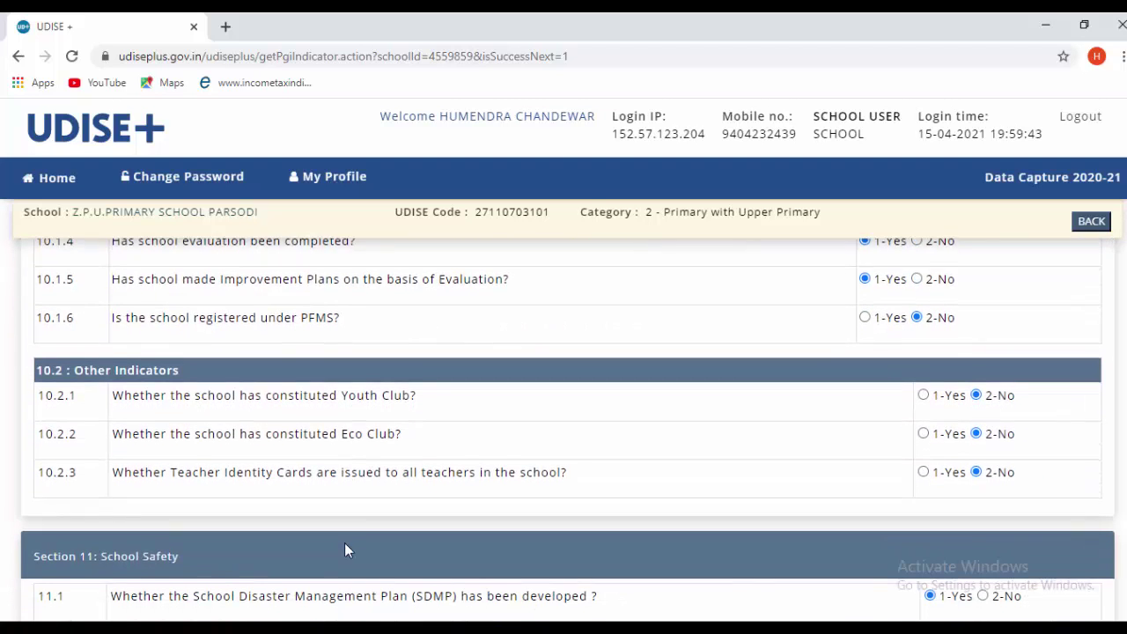
{"action": "scroll", "coordinate": [346, 546], "scroll_direction": "down", "scroll_amount": 1}
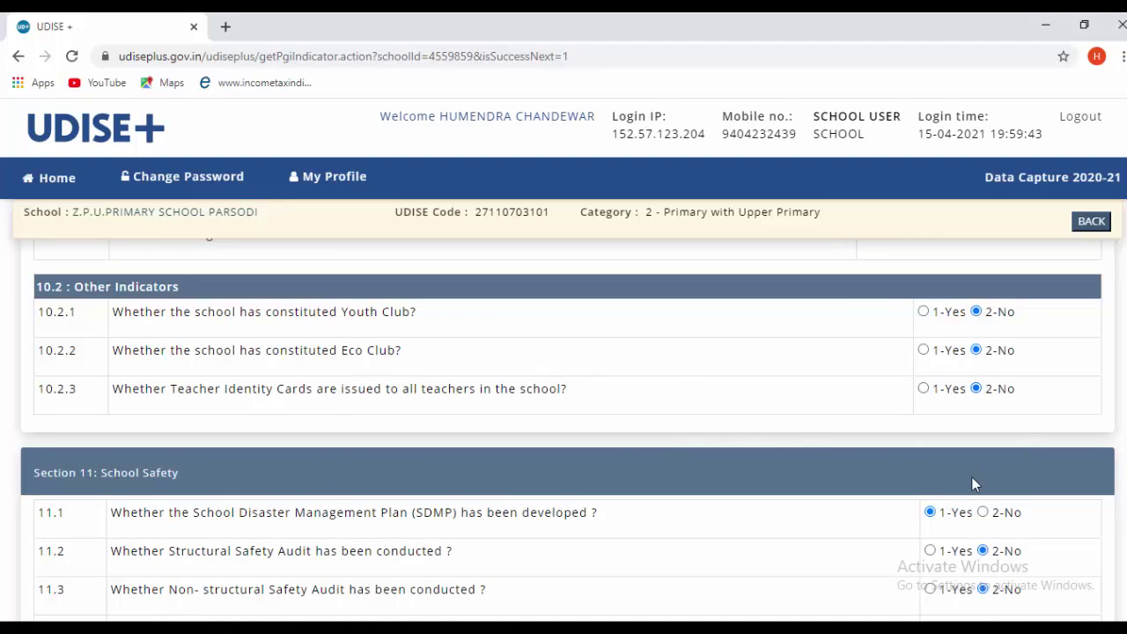
{"action": "scroll", "coordinate": [395, 448], "scroll_direction": "down", "scroll_amount": 2}
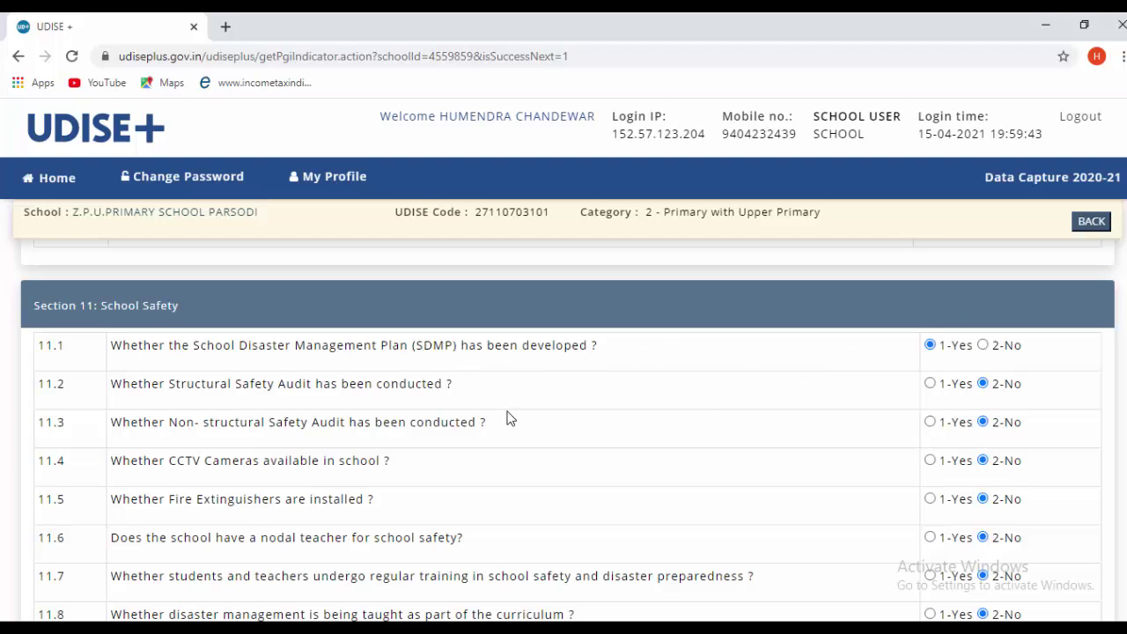
{"action": "scroll", "coordinate": [536, 440], "scroll_direction": "down", "scroll_amount": 3}
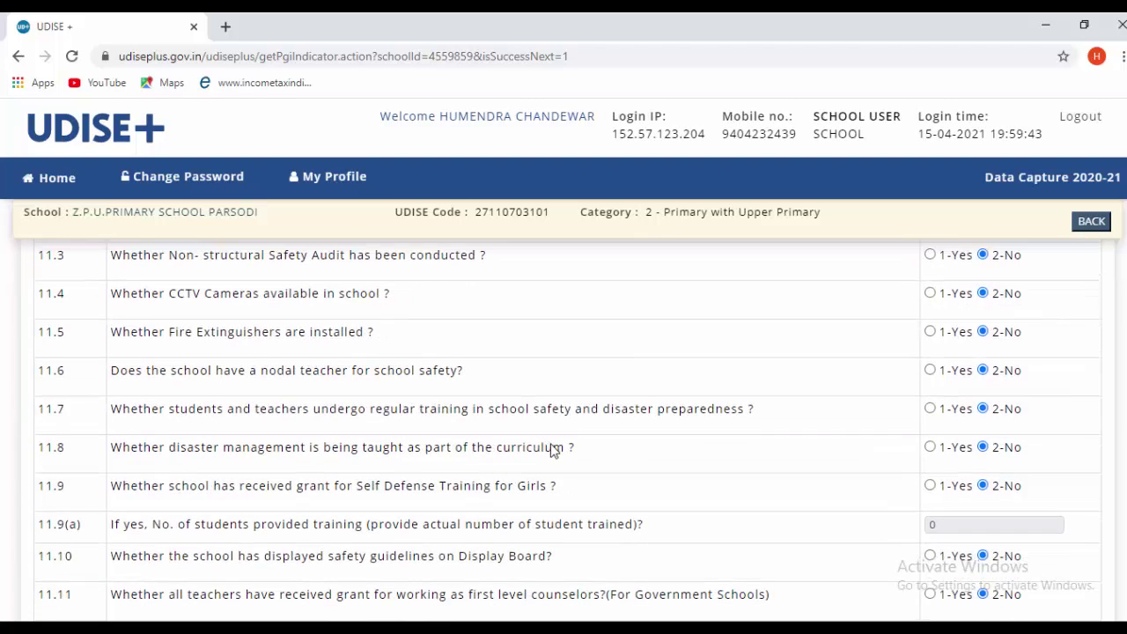
{"action": "scroll", "coordinate": [555, 454], "scroll_direction": "down", "scroll_amount": 4}
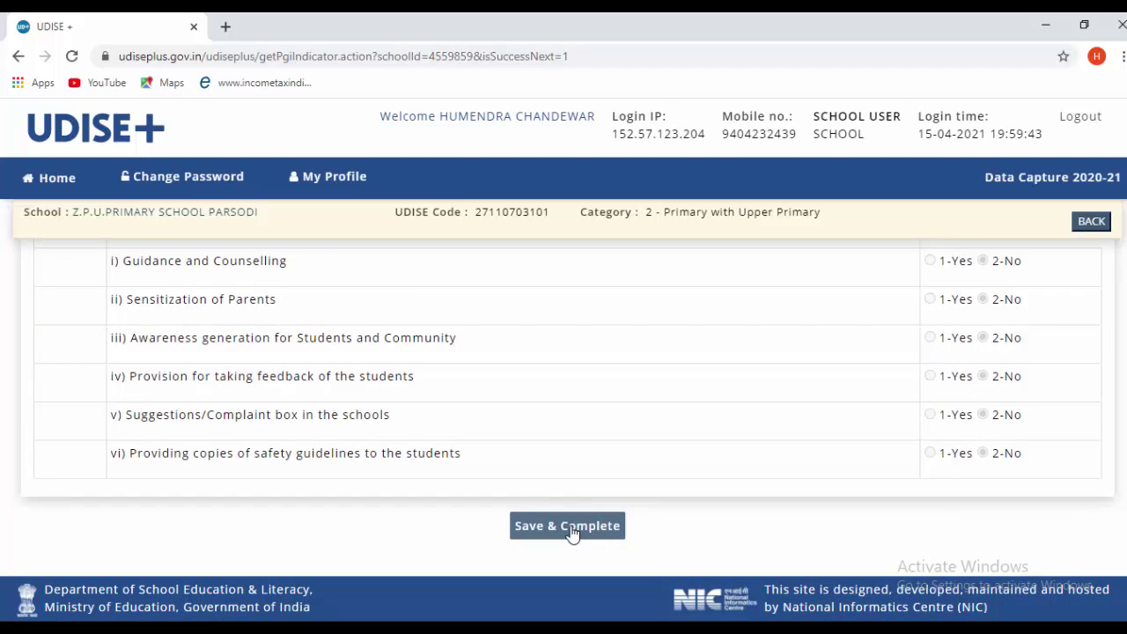
{"action": "left_click", "coordinate": [569, 526]}
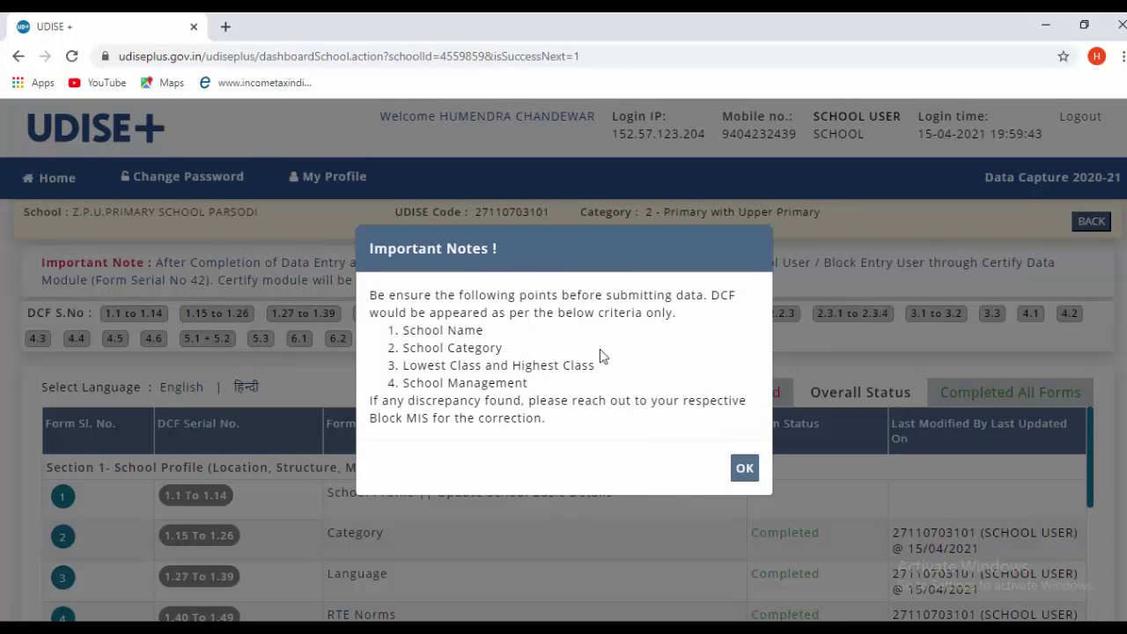
- Dismiss the important notes about submitting data and scroll through the school dashboard
{"action": "left_click", "coordinate": [746, 470]}
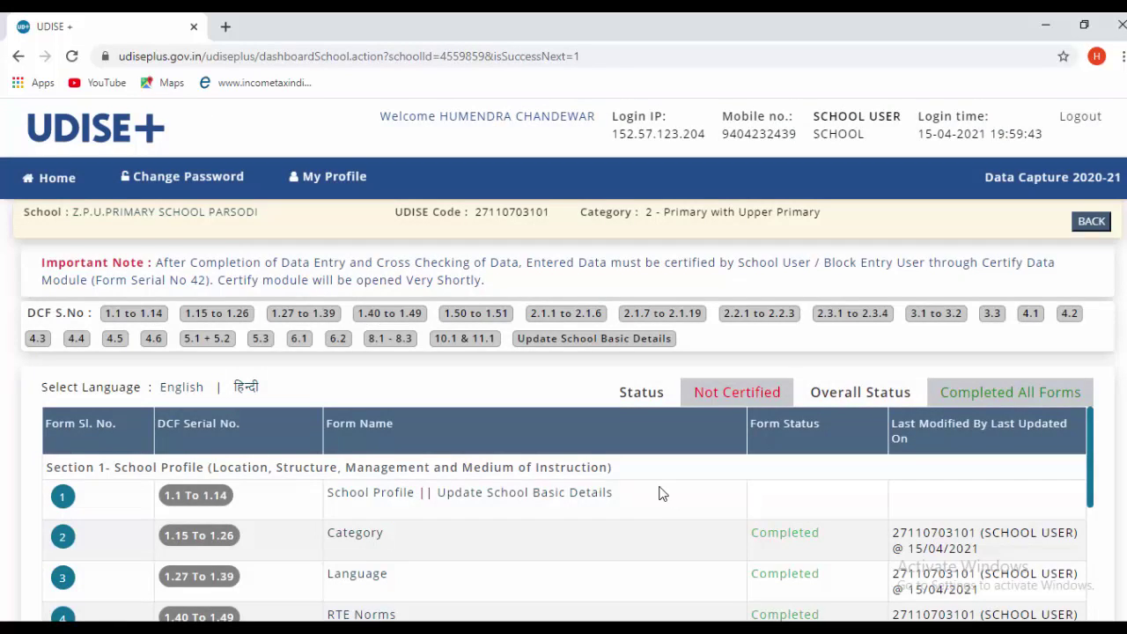
{"action": "scroll", "coordinate": [660, 498], "scroll_direction": "down", "scroll_amount": 10}
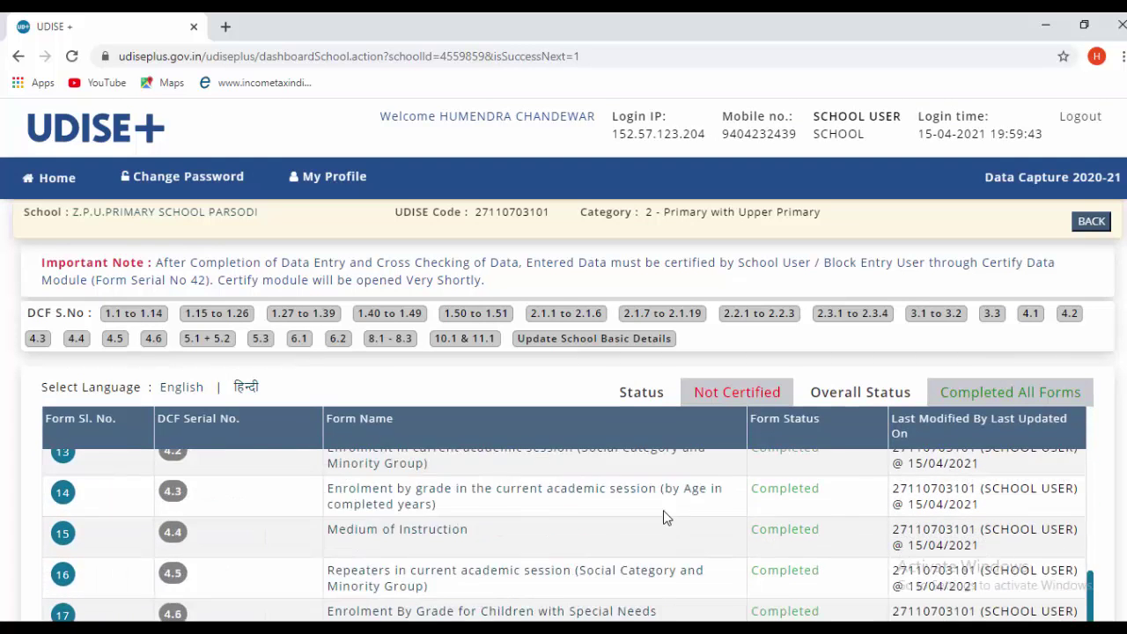
{"action": "scroll", "coordinate": [678, 520], "scroll_direction": "up", "scroll_amount": 6}
{"action": "scroll", "coordinate": [696, 534], "scroll_direction": "up", "scroll_amount": 3}
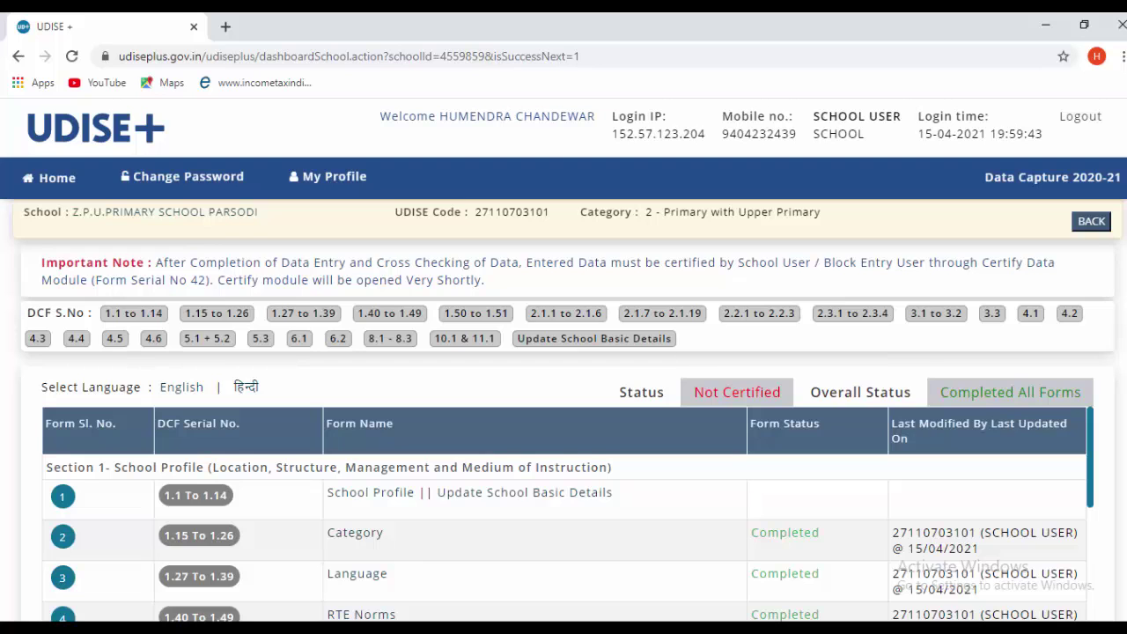
{"action": "scroll", "coordinate": [563, 431], "scroll_direction": "down", "scroll_amount": 2}
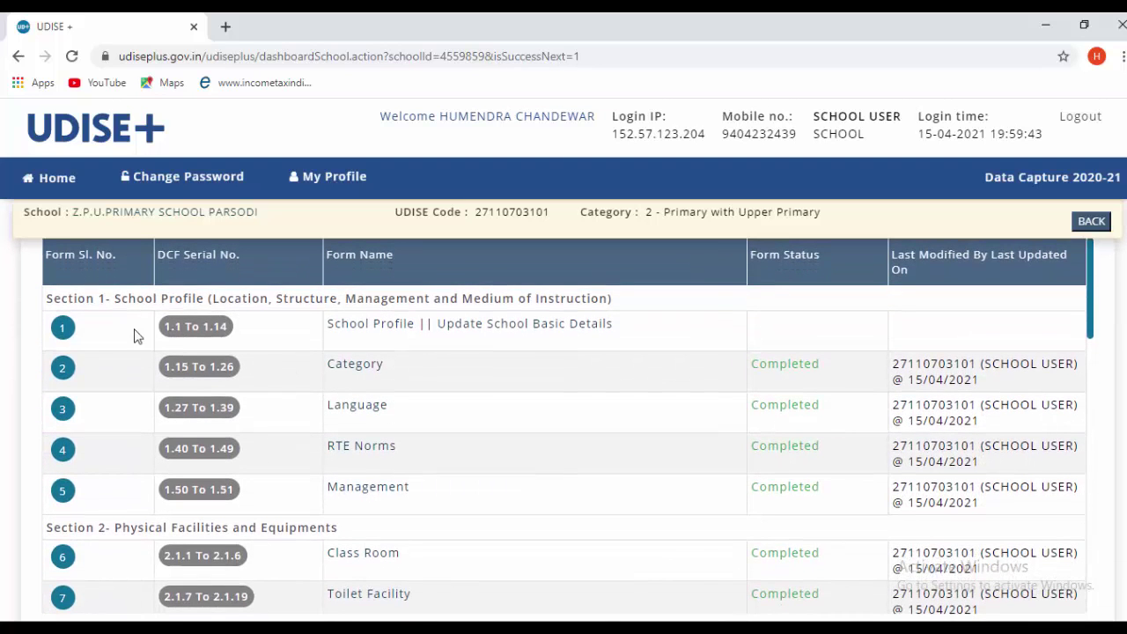
{"action": "scroll", "coordinate": [78, 372], "scroll_direction": "down", "scroll_amount": 10}
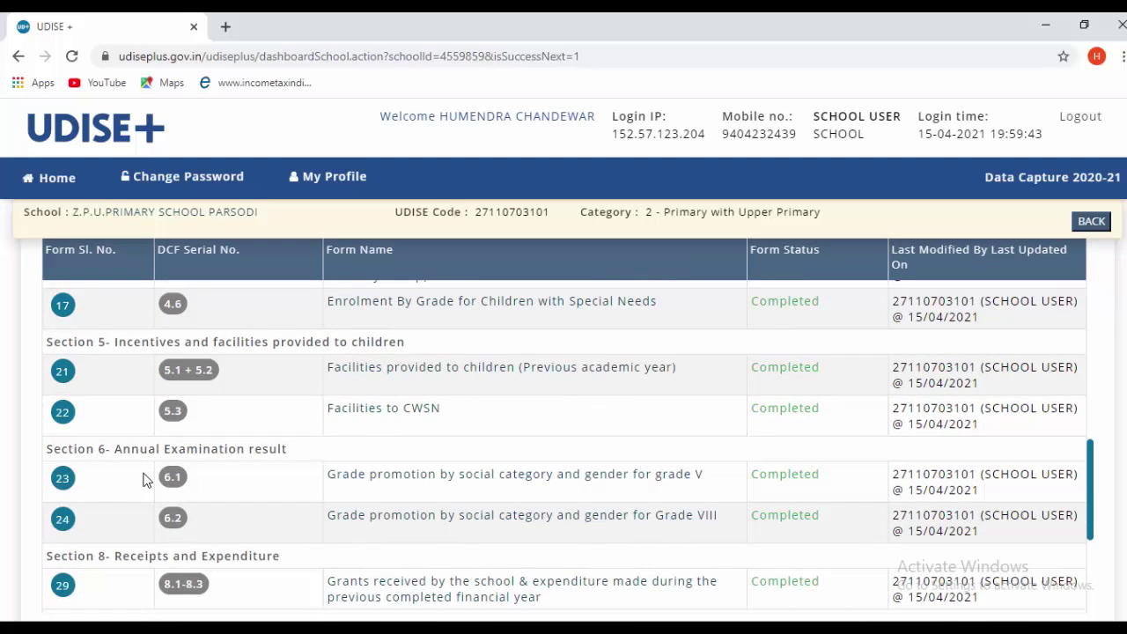
{"action": "scroll", "coordinate": [144, 480], "scroll_direction": "down", "scroll_amount": 3}
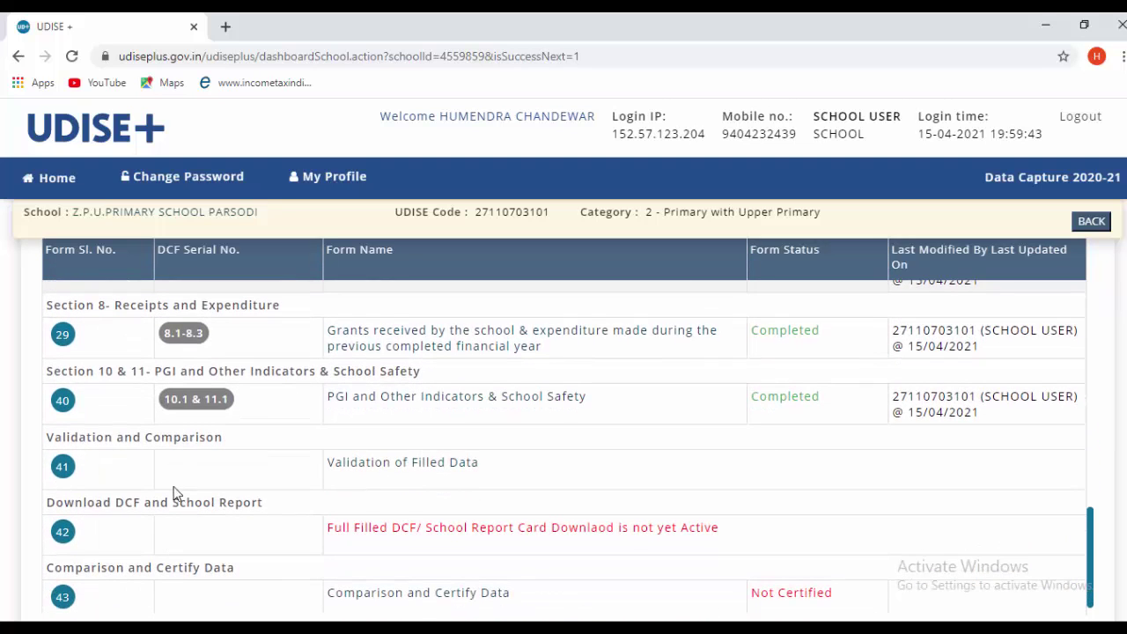
{"action": "scroll", "coordinate": [146, 453], "scroll_direction": "up", "scroll_amount": 6}
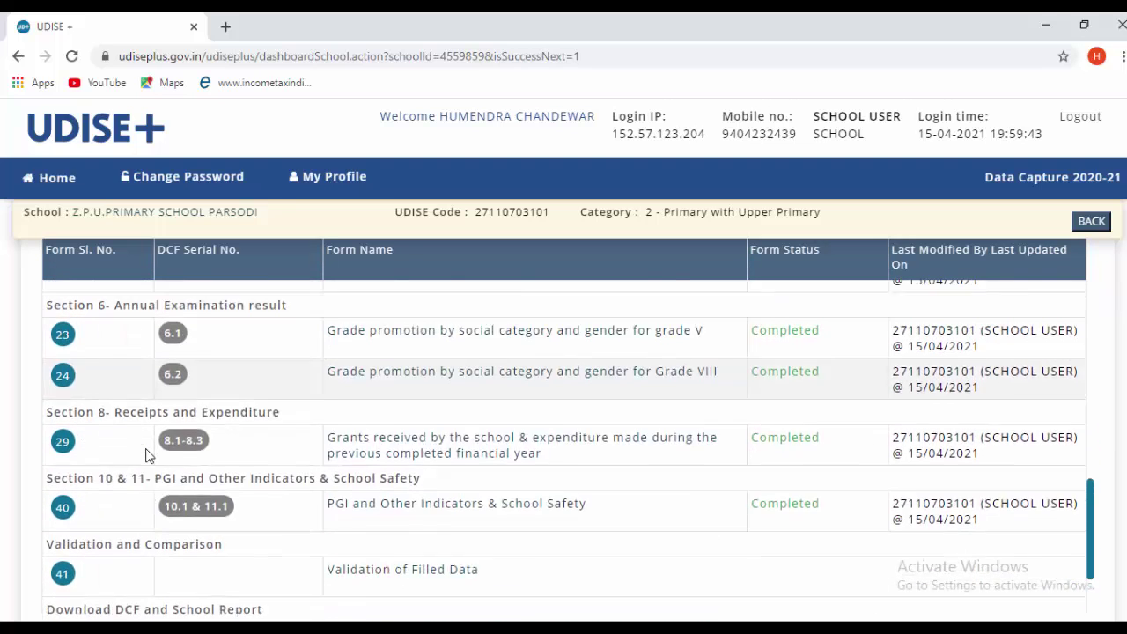
{"action": "scroll", "coordinate": [154, 454], "scroll_direction": "up", "scroll_amount": 3}
- Reopen the DCF forms list and confirm each form's status reads Completed
{"action": "key", "text": "alt+Left"}
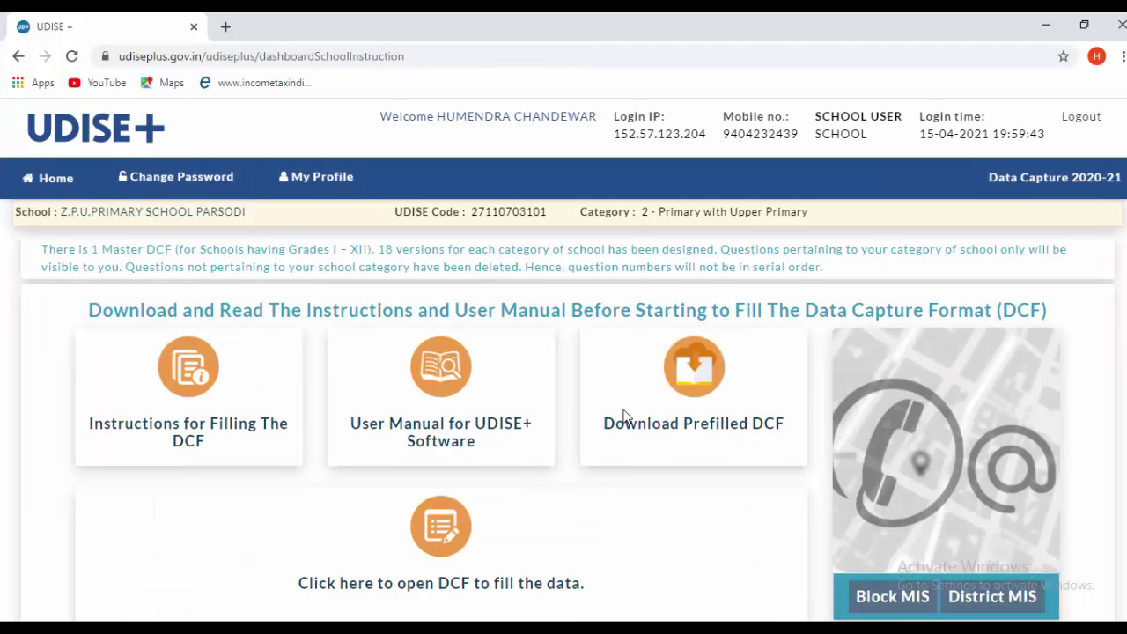
{"action": "scroll", "coordinate": [553, 449], "scroll_direction": "down", "scroll_amount": 2}
{"action": "left_click", "coordinate": [539, 463]}
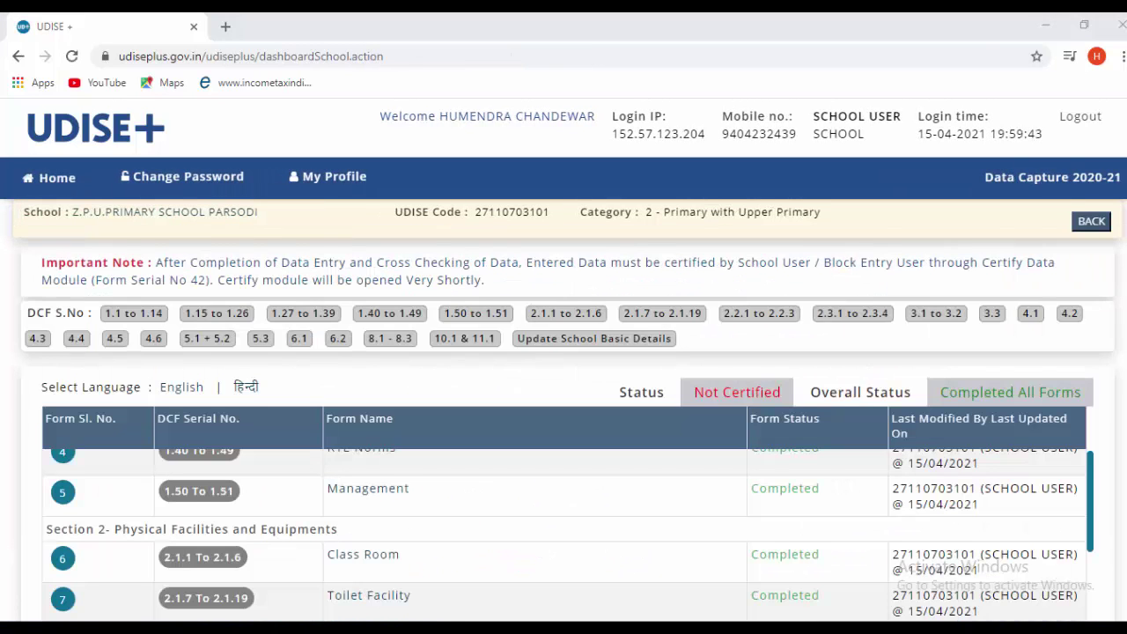
{"action": "scroll", "coordinate": [742, 497], "scroll_direction": "down", "scroll_amount": 3}
{"action": "scroll", "coordinate": [527, 485], "scroll_direction": "up", "scroll_amount": 4}
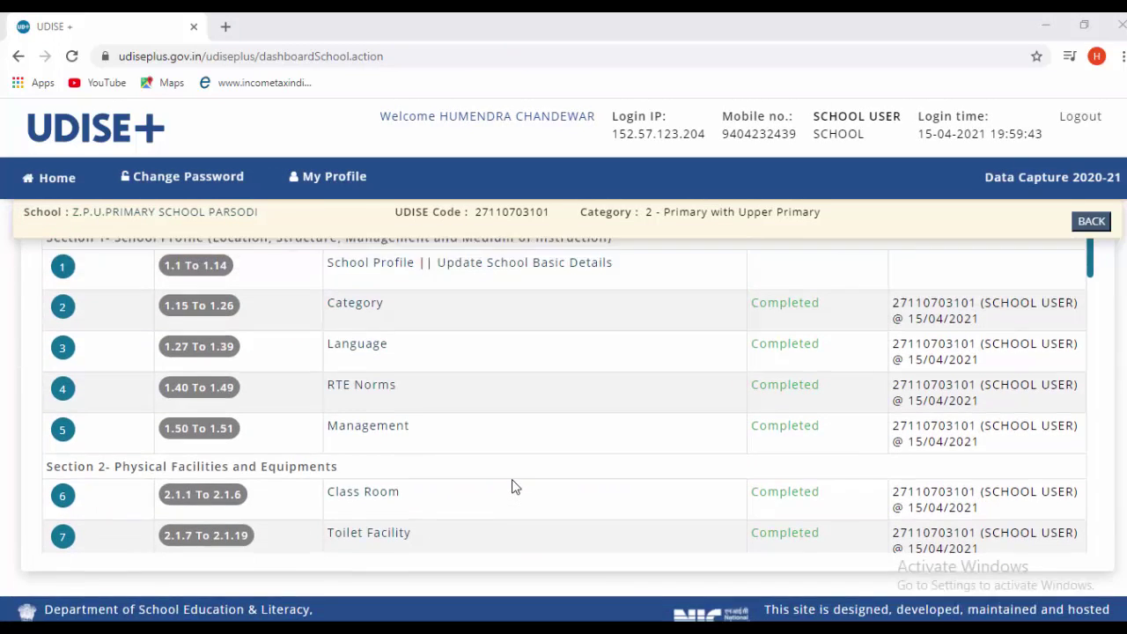
{"action": "scroll", "coordinate": [514, 470], "scroll_direction": "down", "scroll_amount": 4}
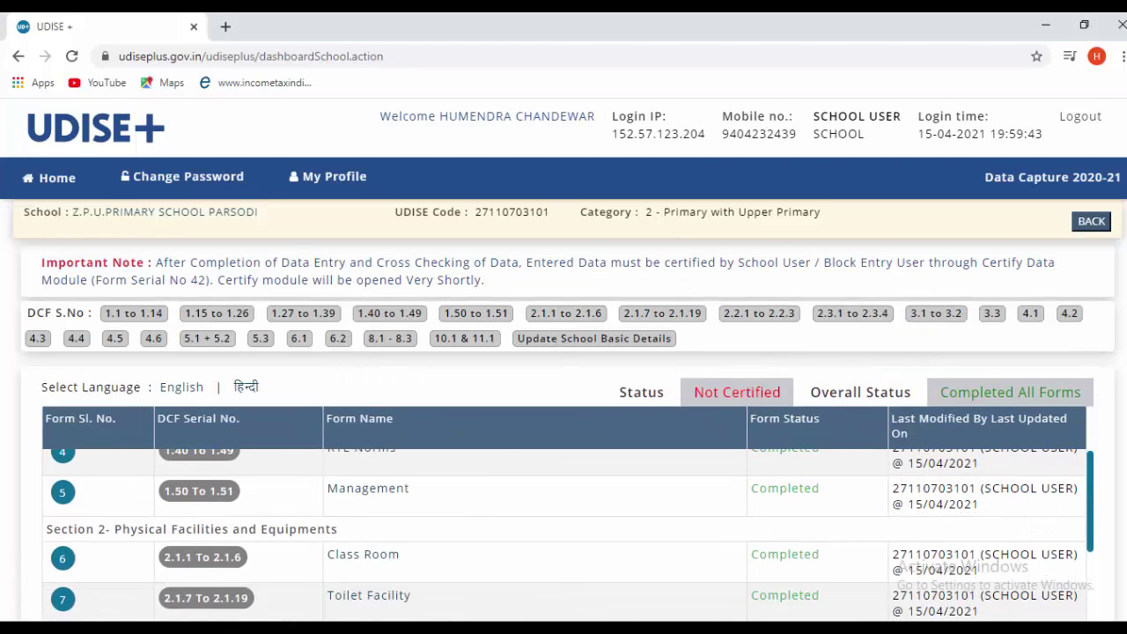
{"action": "scroll", "coordinate": [610, 488], "scroll_direction": "down", "scroll_amount": 5}
{"action": "scroll", "coordinate": [753, 273], "scroll_direction": "down", "scroll_amount": 5}
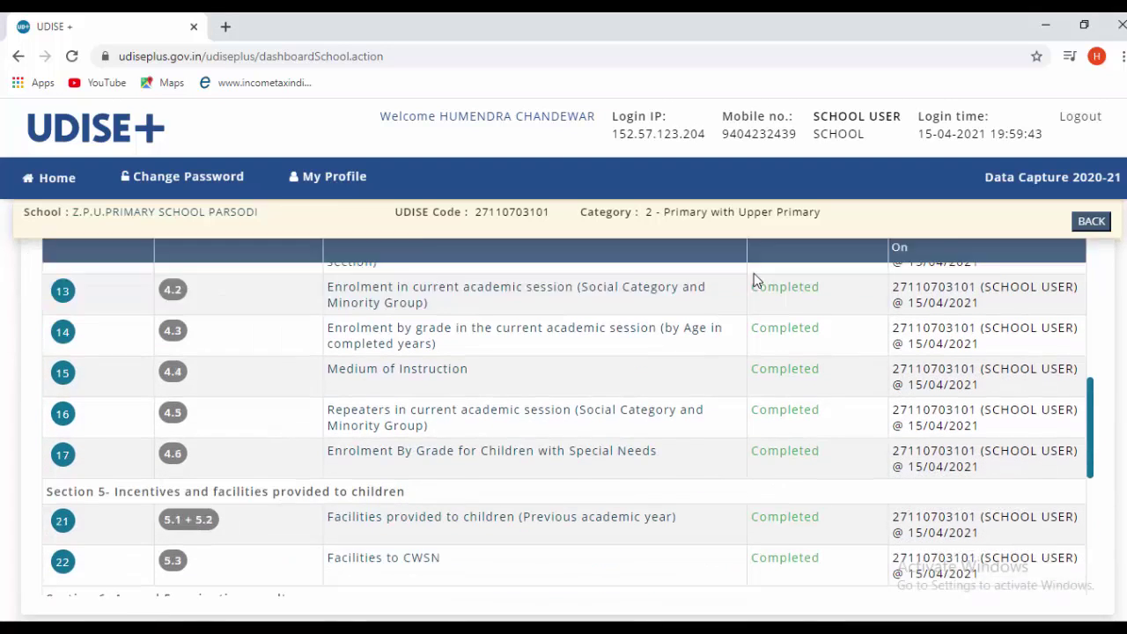
{"action": "scroll", "coordinate": [697, 374], "scroll_direction": "up", "scroll_amount": 4}
{"action": "scroll", "coordinate": [696, 374], "scroll_direction": "up", "scroll_amount": 5}
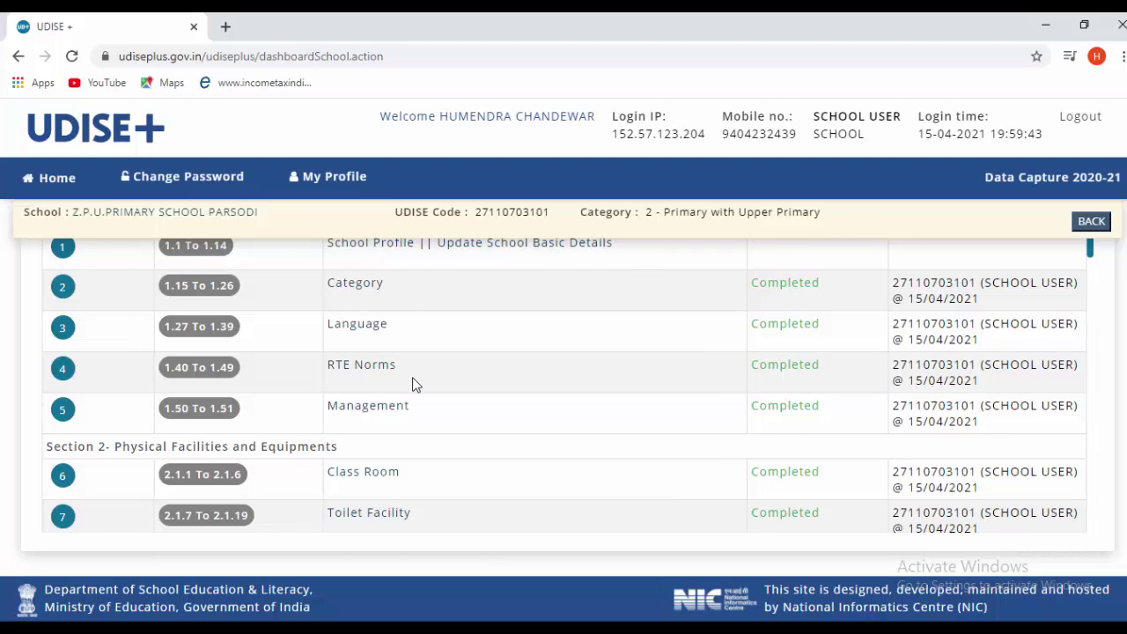
{"action": "scroll", "coordinate": [414, 385], "scroll_direction": "down", "scroll_amount": 4}
{"action": "scroll", "coordinate": [770, 315], "scroll_direction": "up", "scroll_amount": 4}
{"action": "scroll", "coordinate": [793, 327], "scroll_direction": "up", "scroll_amount": 3}
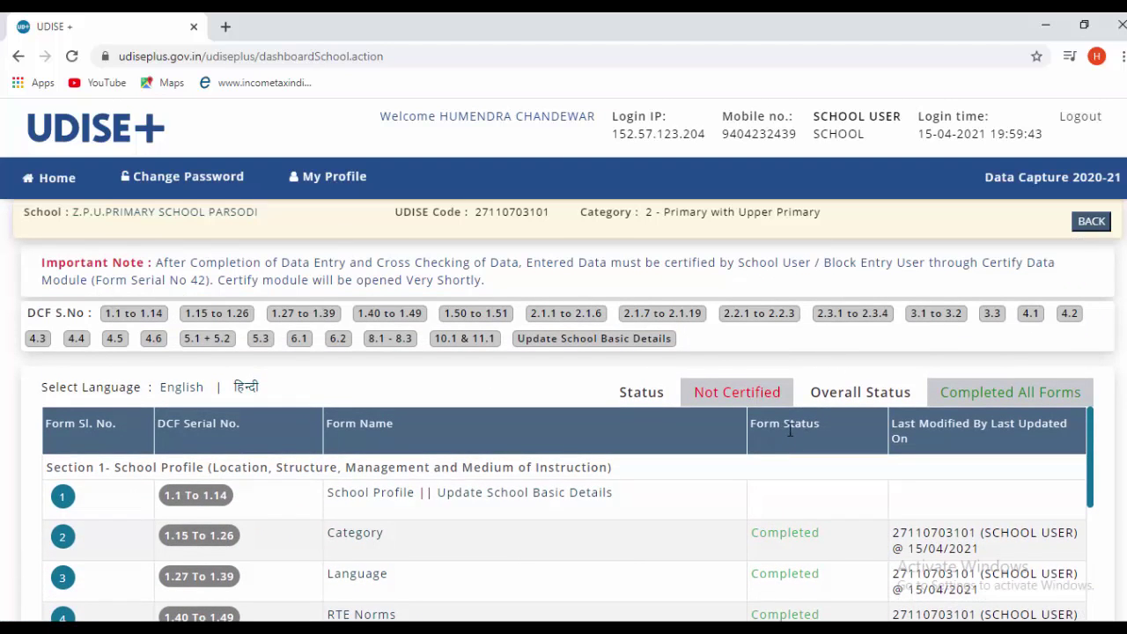
{"action": "scroll", "coordinate": [790, 430], "scroll_direction": "down", "scroll_amount": 15}
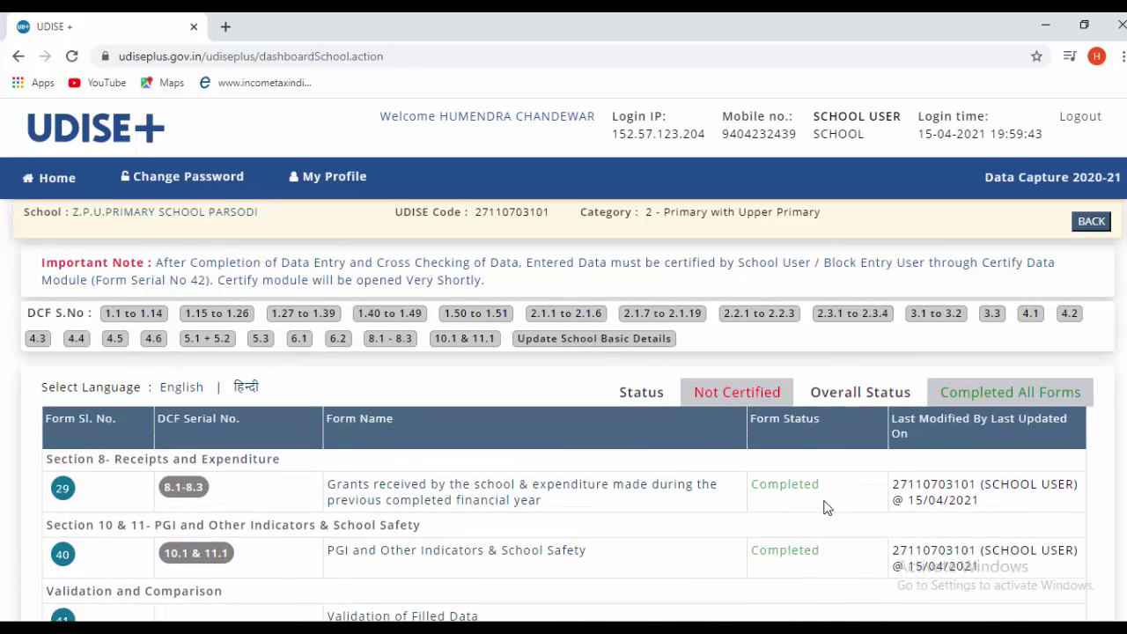
{"action": "scroll", "coordinate": [825, 509], "scroll_direction": "down", "scroll_amount": 5}
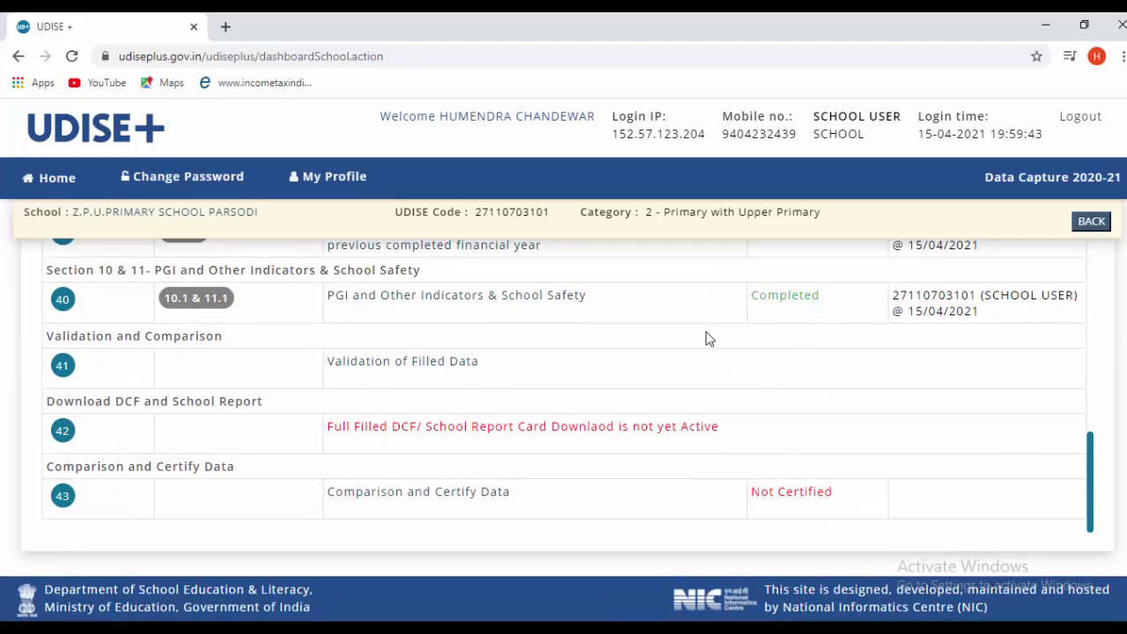
{"action": "scroll", "coordinate": [916, 324], "scroll_direction": "up", "scroll_amount": 12}
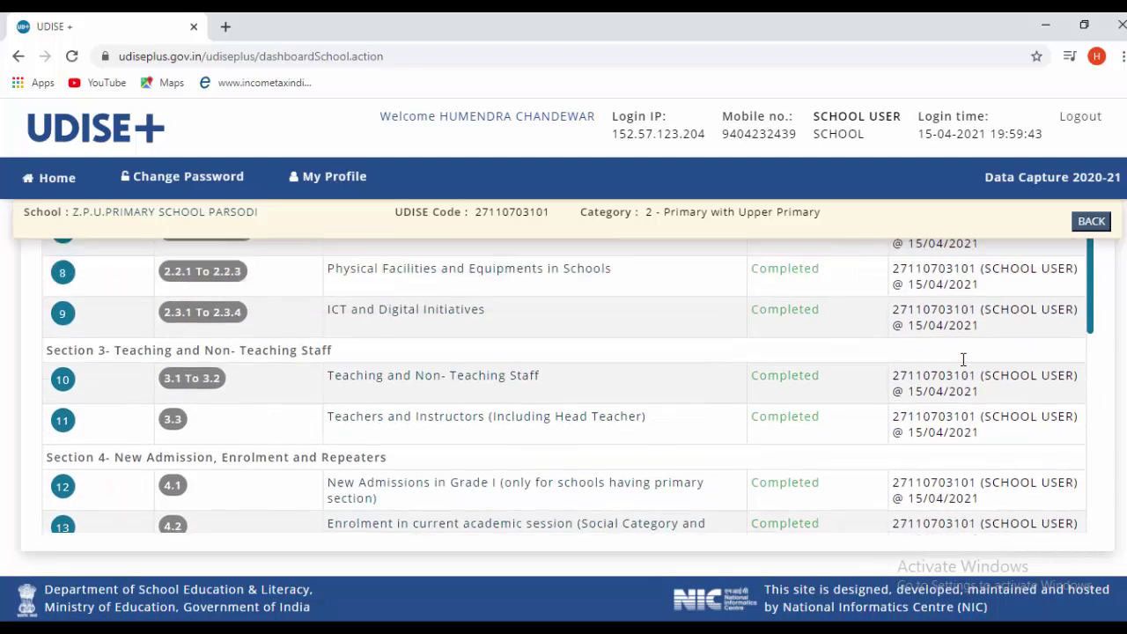
{"action": "scroll", "coordinate": [963, 359], "scroll_direction": "up", "scroll_amount": 10}
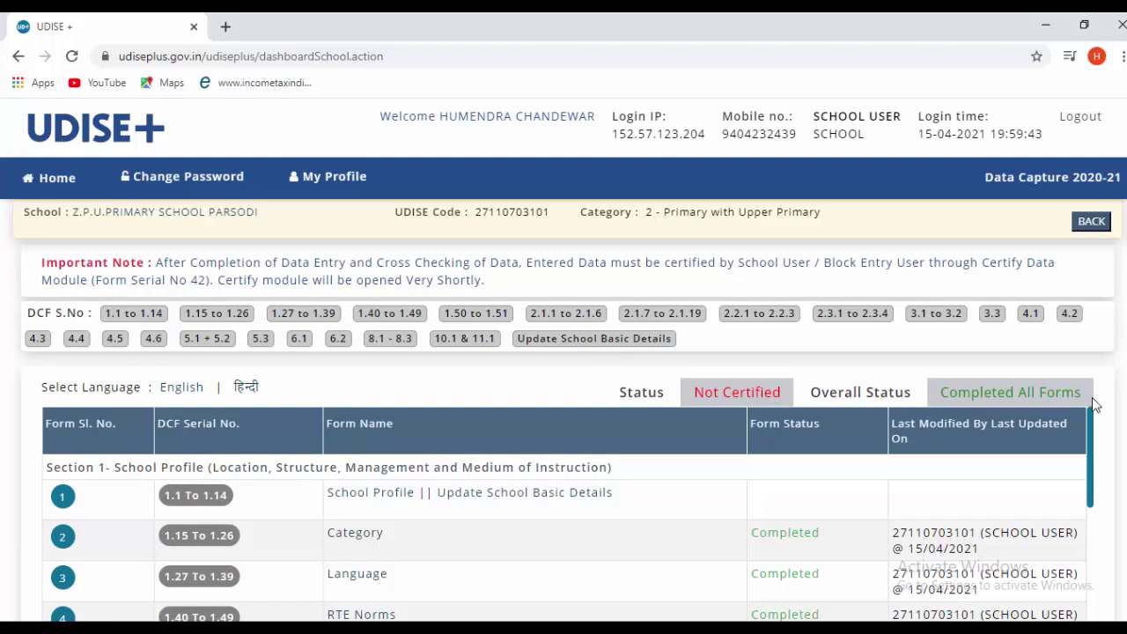
{"action": "scroll", "coordinate": [727, 485], "scroll_direction": "down", "scroll_amount": 20}
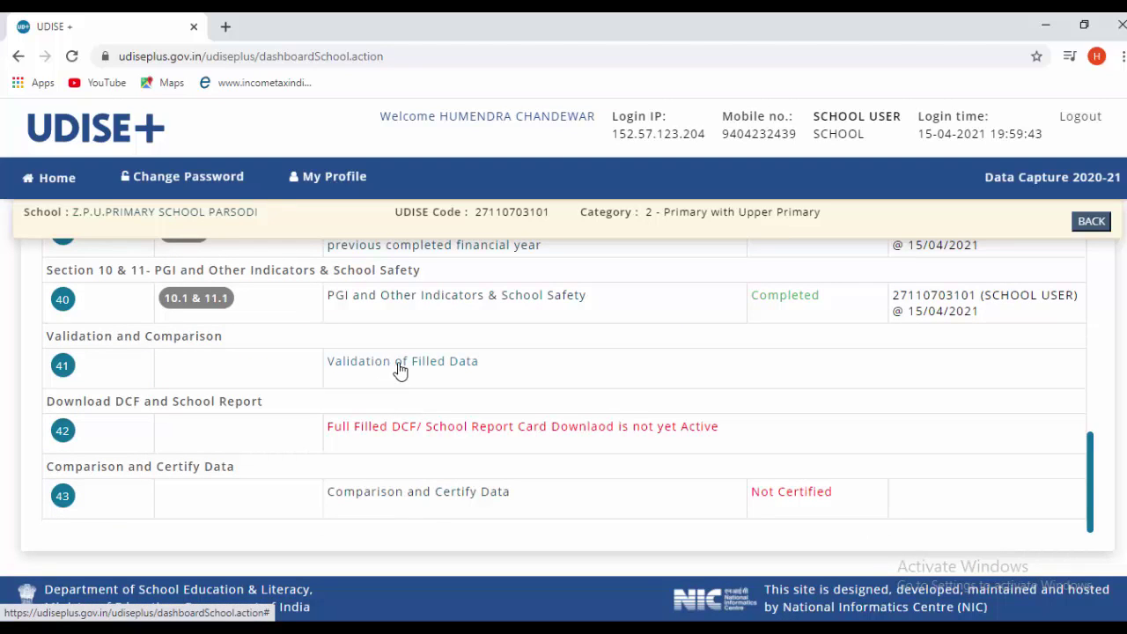
- Validate the filled data and confirm all 15 cross-form rules show Successful
{"action": "left_click", "coordinate": [433, 363]}
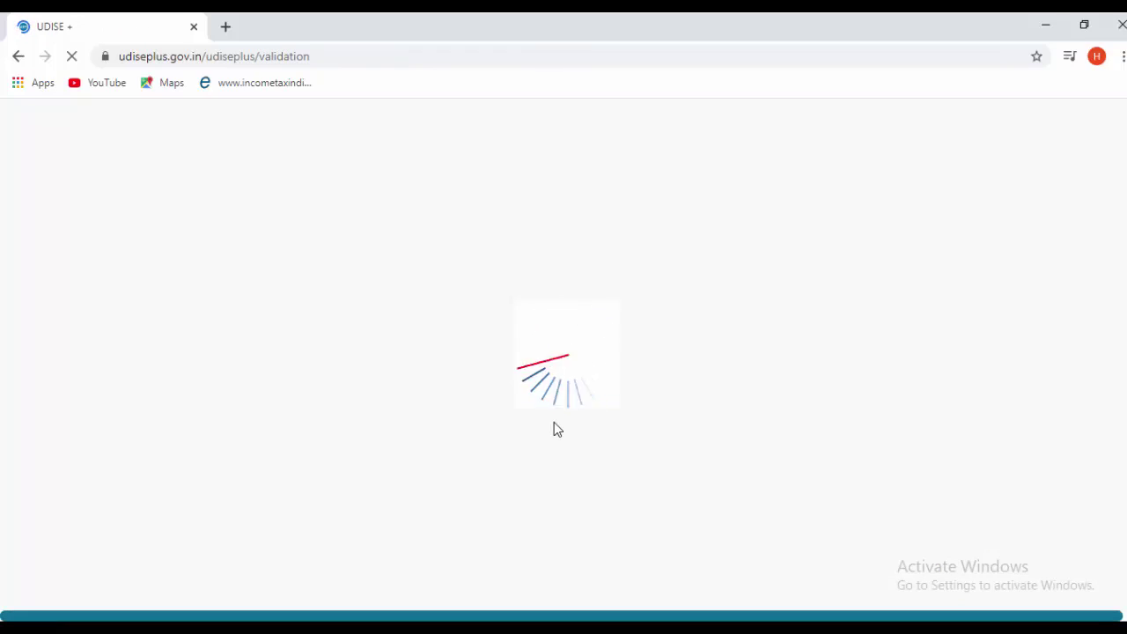
{"action": "scroll", "coordinate": [555, 430], "scroll_direction": "down", "scroll_amount": 5}
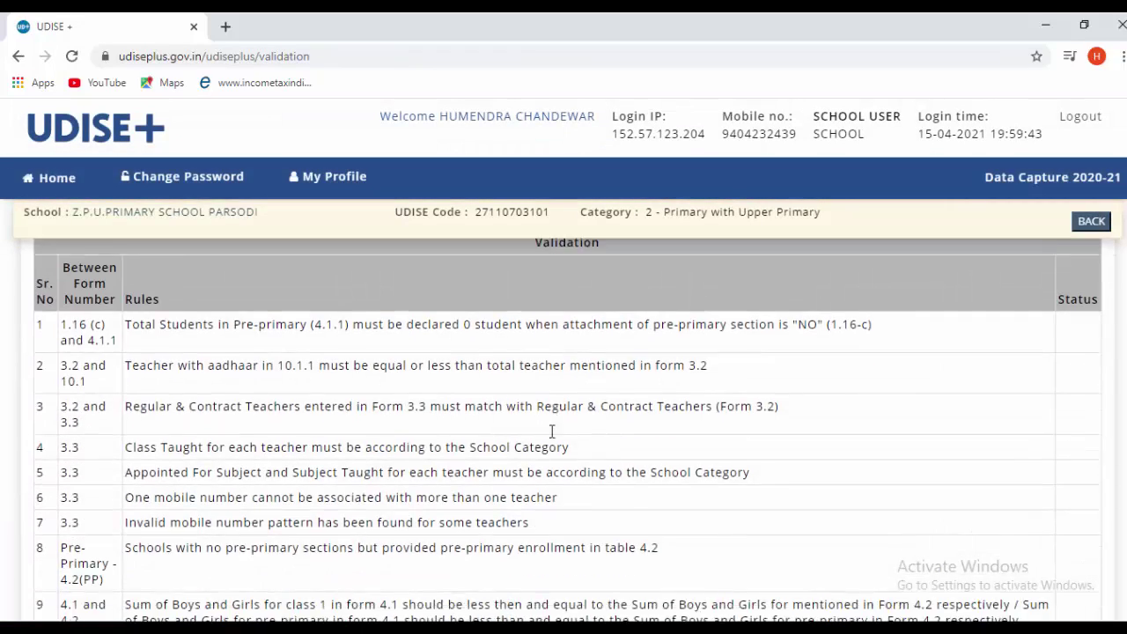
{"action": "scroll", "coordinate": [317, 438], "scroll_direction": "down", "scroll_amount": 2}
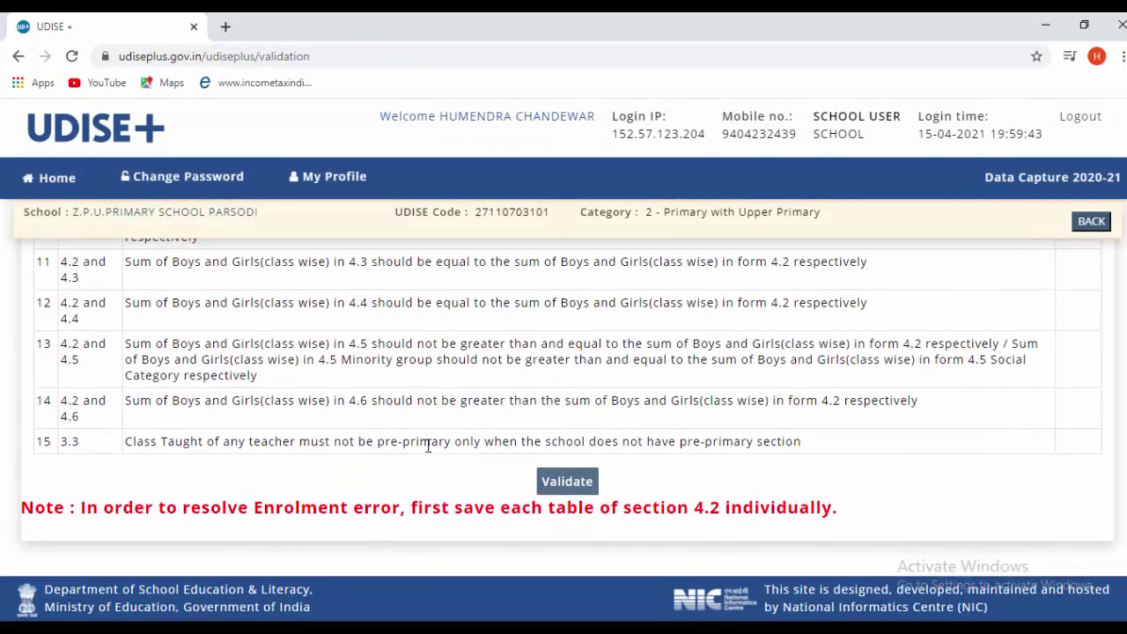
{"action": "left_click", "coordinate": [558, 480]}
{"action": "scroll", "coordinate": [491, 461], "scroll_direction": "up", "scroll_amount": 4}
{"action": "scroll", "coordinate": [493, 460], "scroll_direction": "up", "scroll_amount": 2}
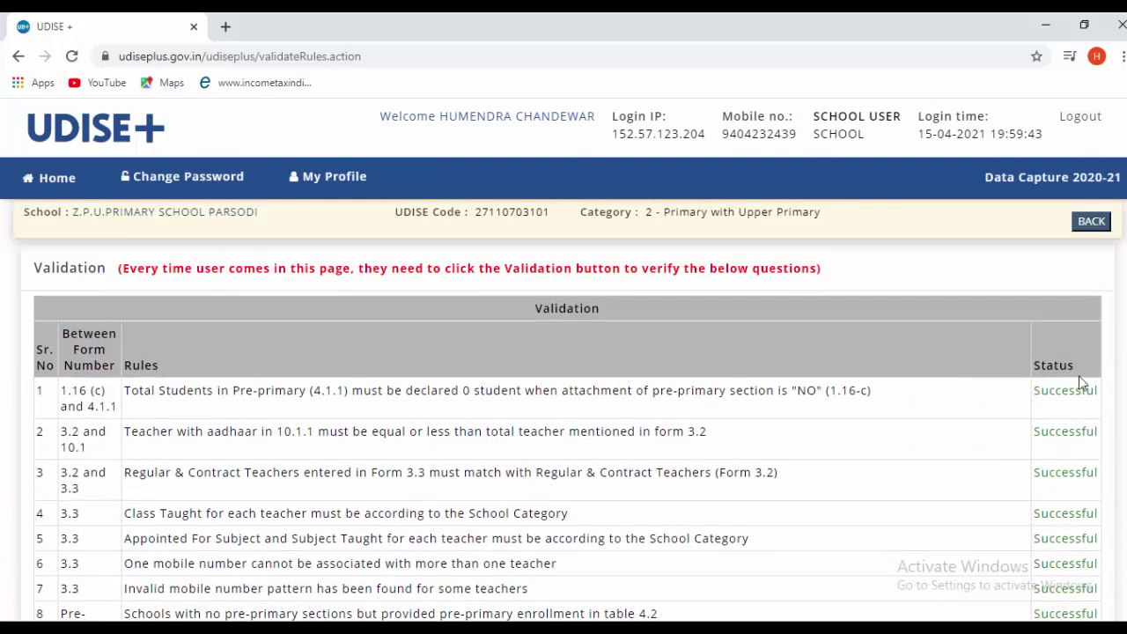
{"action": "scroll", "coordinate": [1079, 386], "scroll_direction": "down", "scroll_amount": 2}
{"action": "scroll", "coordinate": [1063, 347], "scroll_direction": "down", "scroll_amount": 4}
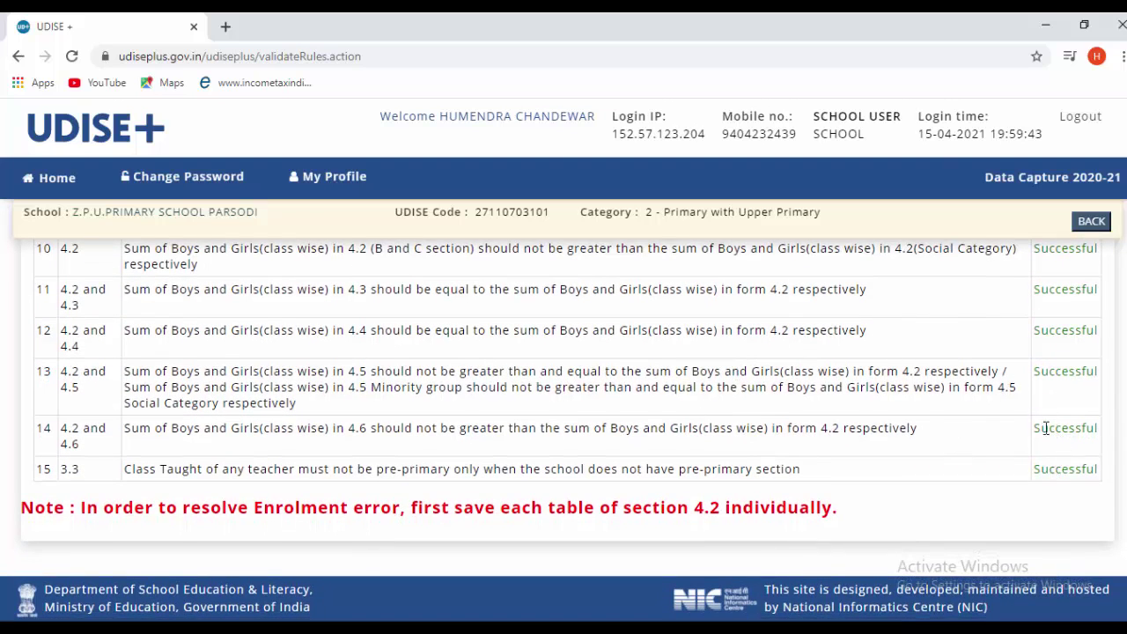
{"action": "scroll", "coordinate": [573, 415], "scroll_direction": "up", "scroll_amount": 5}
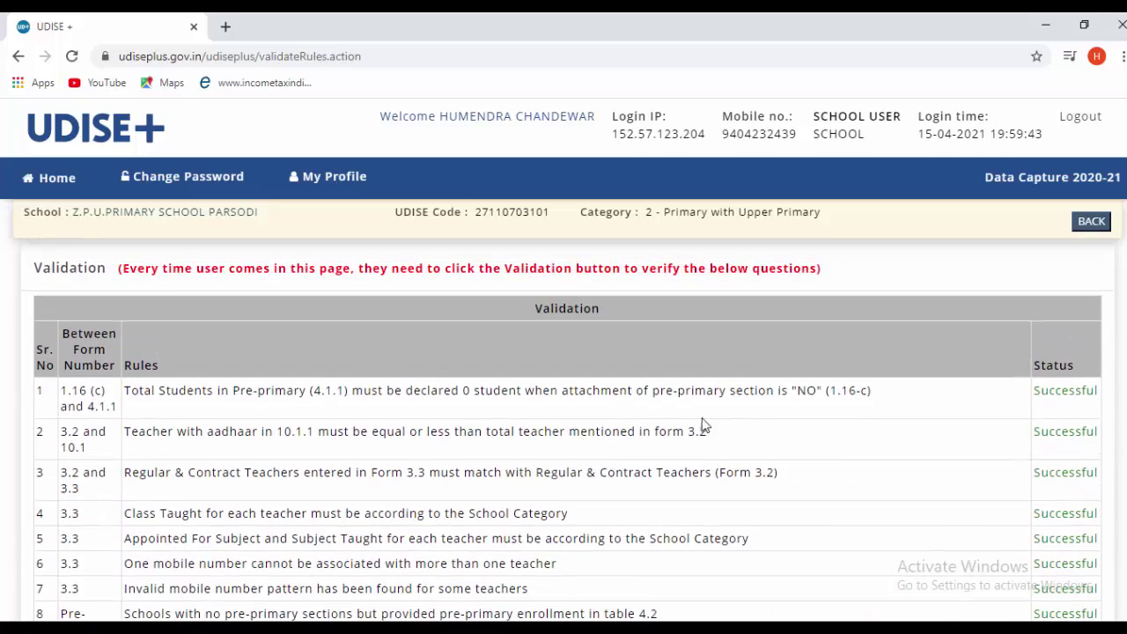
{"action": "scroll", "coordinate": [637, 432], "scroll_direction": "down", "scroll_amount": 5}
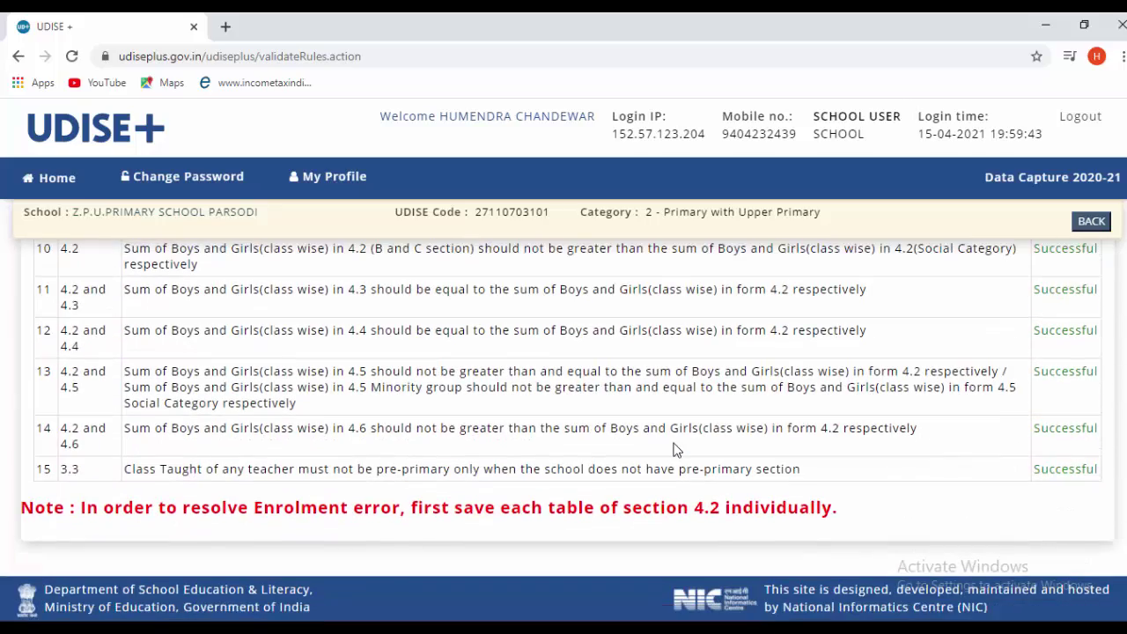
{"action": "scroll", "coordinate": [695, 460], "scroll_direction": "up", "scroll_amount": 5}
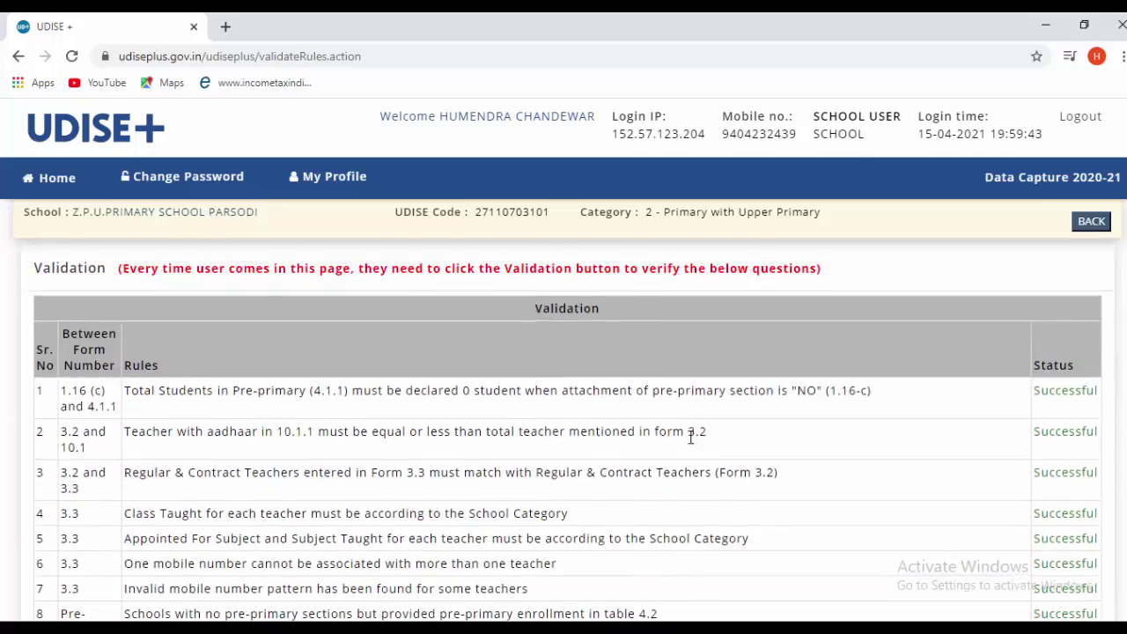
- Go back to the forms dashboard, close the Important Notes popup, and review every section's Completed status
{"action": "left_click", "coordinate": [1092, 221]}
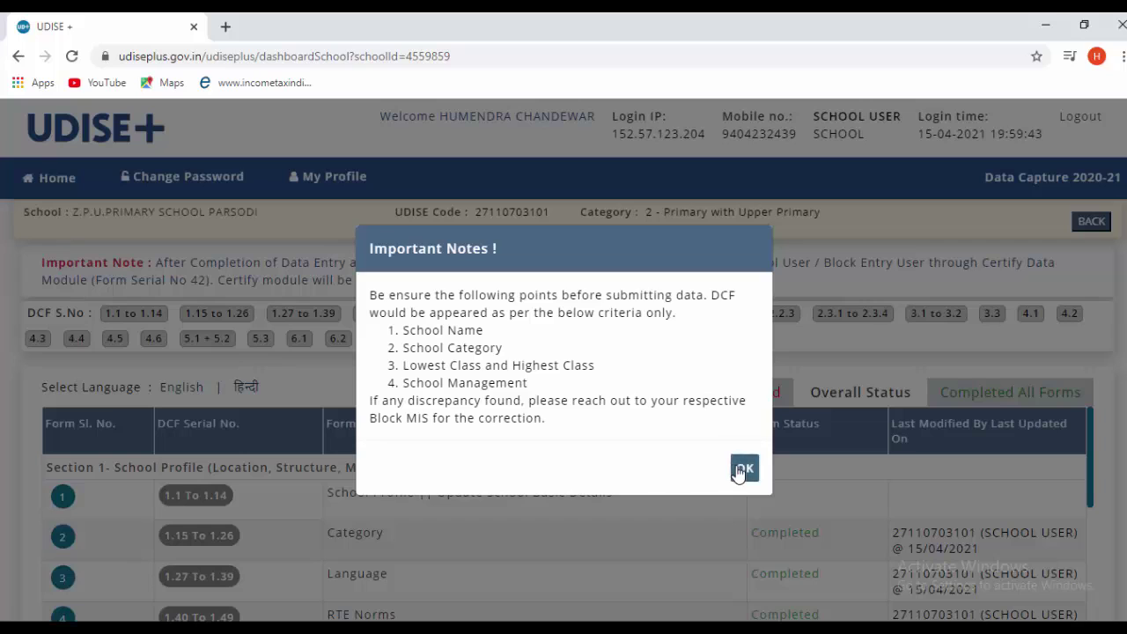
{"action": "left_click", "coordinate": [745, 468]}
{"action": "scroll", "coordinate": [744, 476], "scroll_direction": "down", "scroll_amount": 8}
{"action": "scroll", "coordinate": [744, 476], "scroll_direction": "down", "scroll_amount": 10}
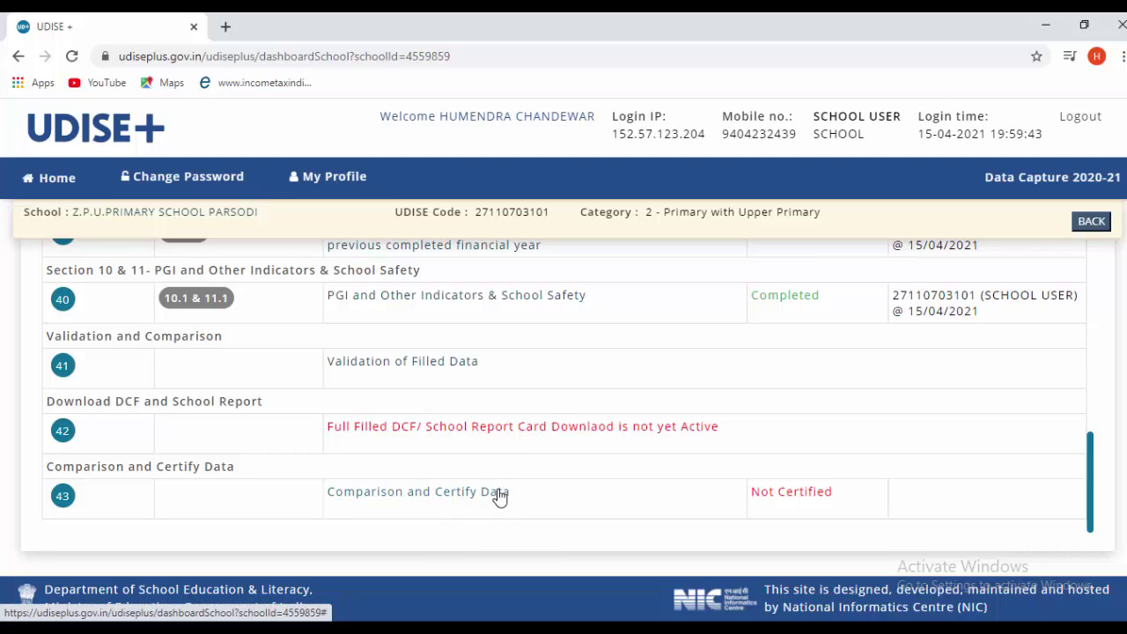
{"action": "scroll", "coordinate": [502, 490], "scroll_direction": "up", "scroll_amount": 1}
{"action": "scroll", "coordinate": [502, 491], "scroll_direction": "down", "scroll_amount": 1}
{"action": "scroll", "coordinate": [552, 456], "scroll_direction": "up", "scroll_amount": 3}
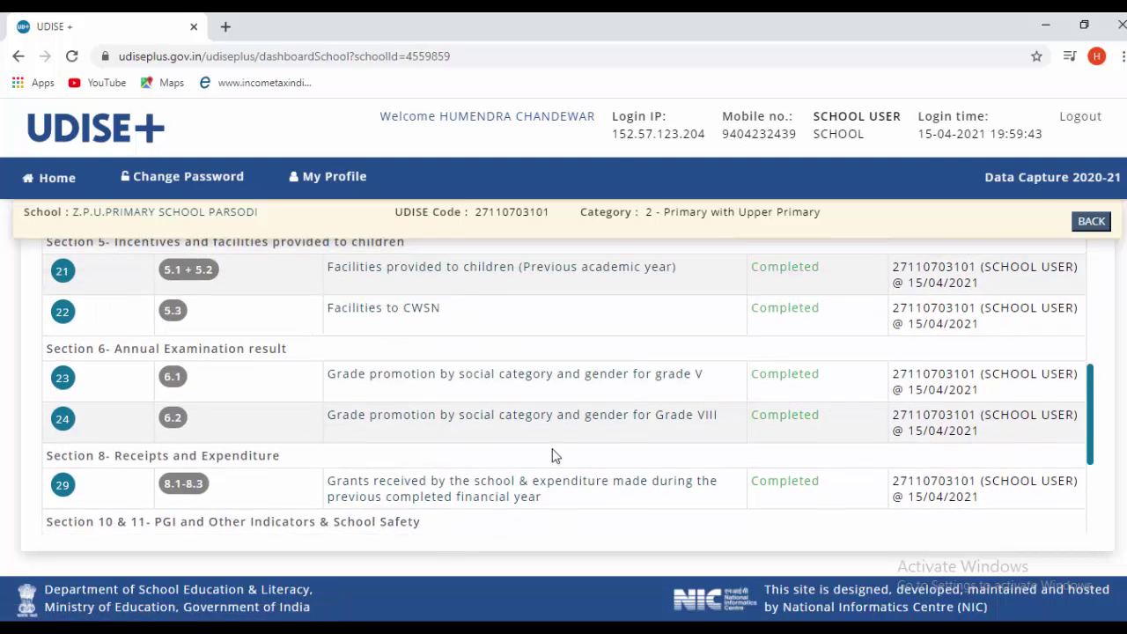
{"action": "scroll", "coordinate": [554, 459], "scroll_direction": "up", "scroll_amount": 5}
{"action": "scroll", "coordinate": [551, 462], "scroll_direction": "up", "scroll_amount": 3}
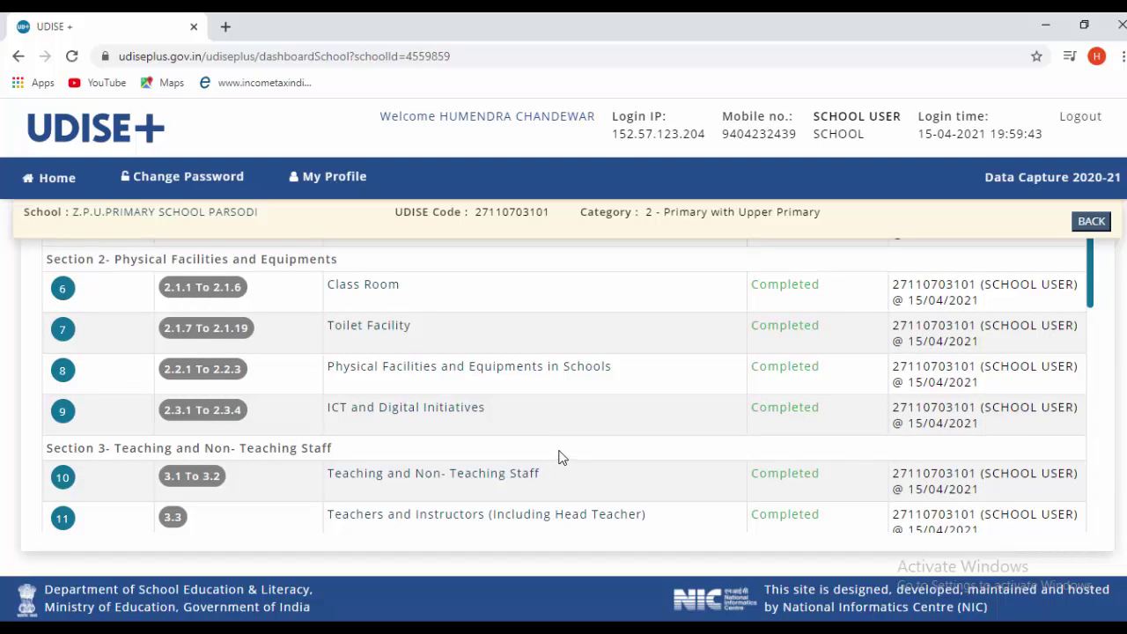
{"action": "scroll", "coordinate": [564, 454], "scroll_direction": "down", "scroll_amount": 15}
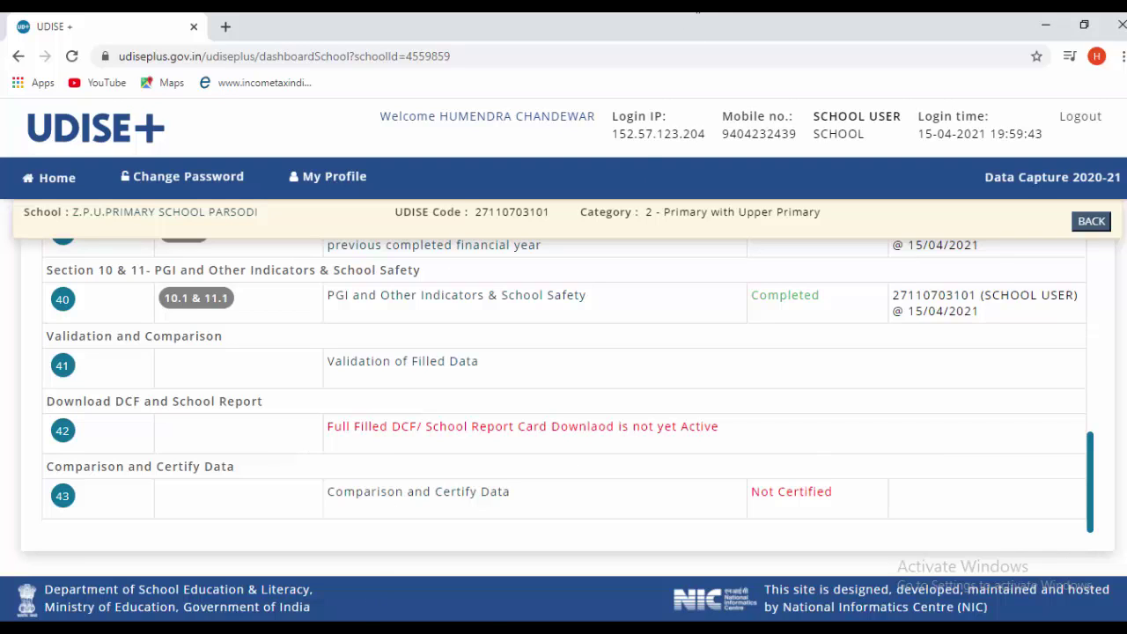
{"action": "left_click", "coordinate": [1126, 631]}
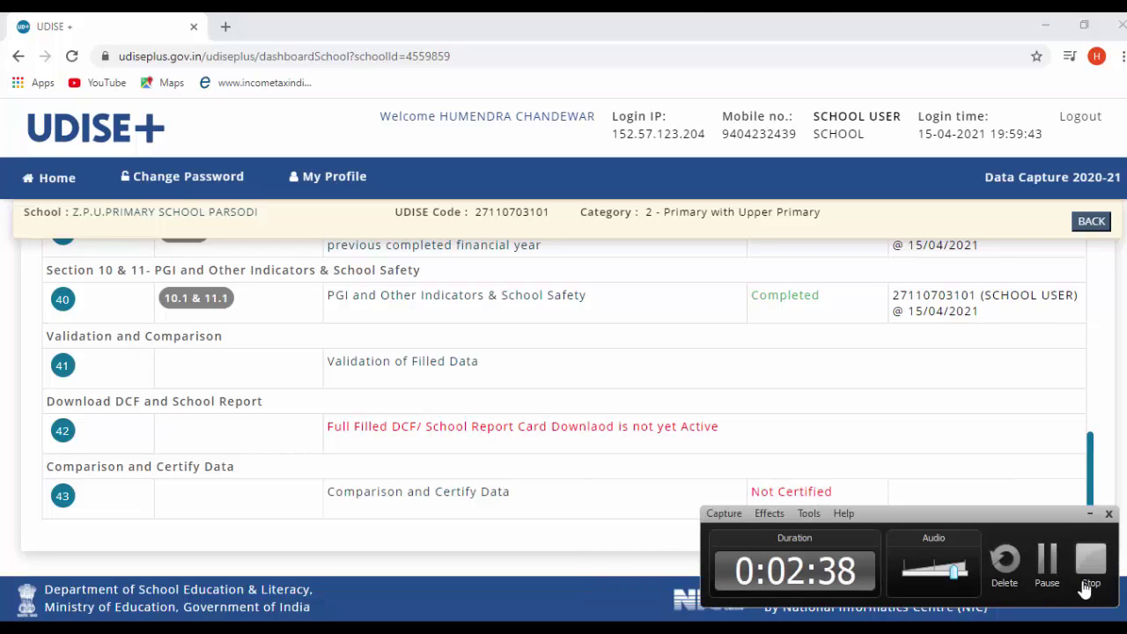